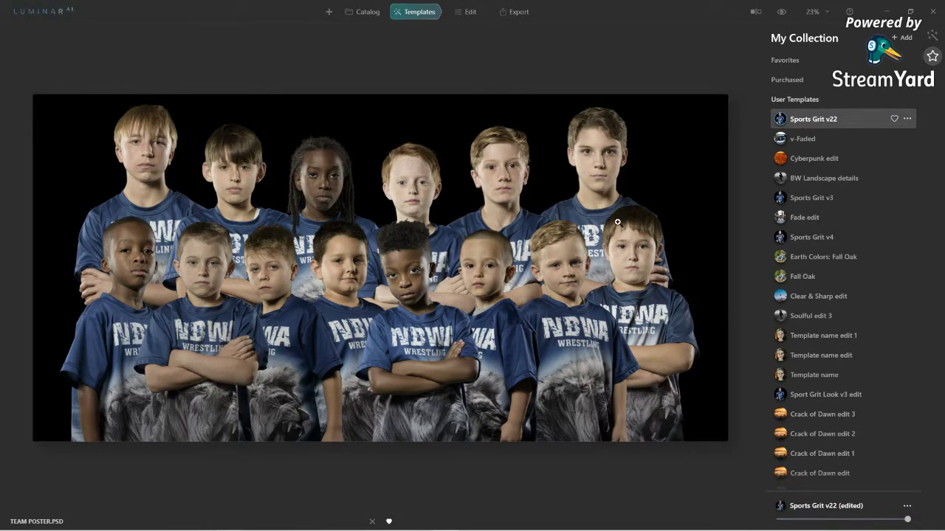
Apply the Sports Grit v22 user template to the team photo and turn off its Vignette adjustment.
left_click(784, 126)
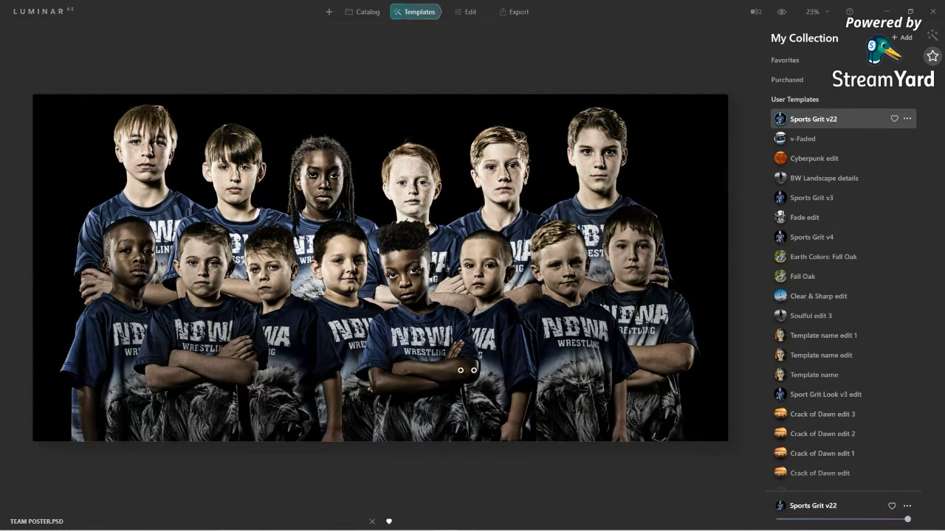
left_click(466, 15)
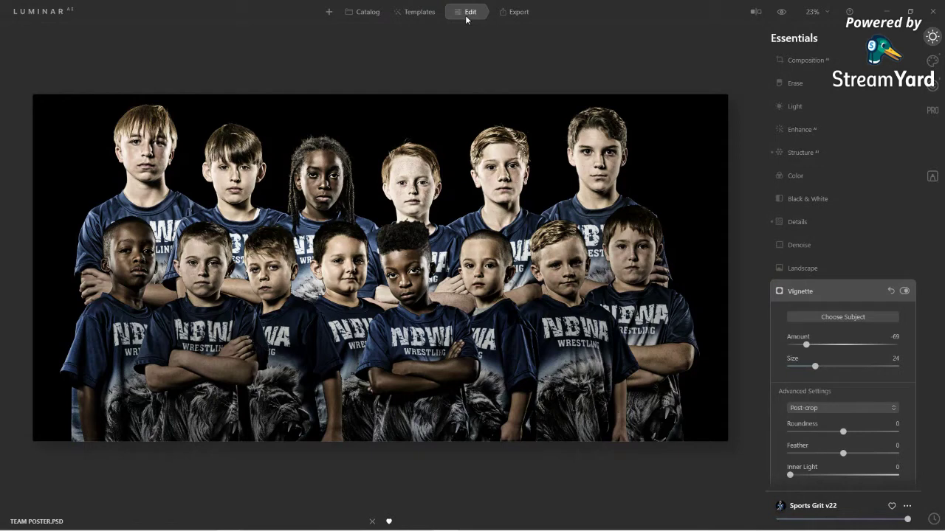
left_click(905, 291)
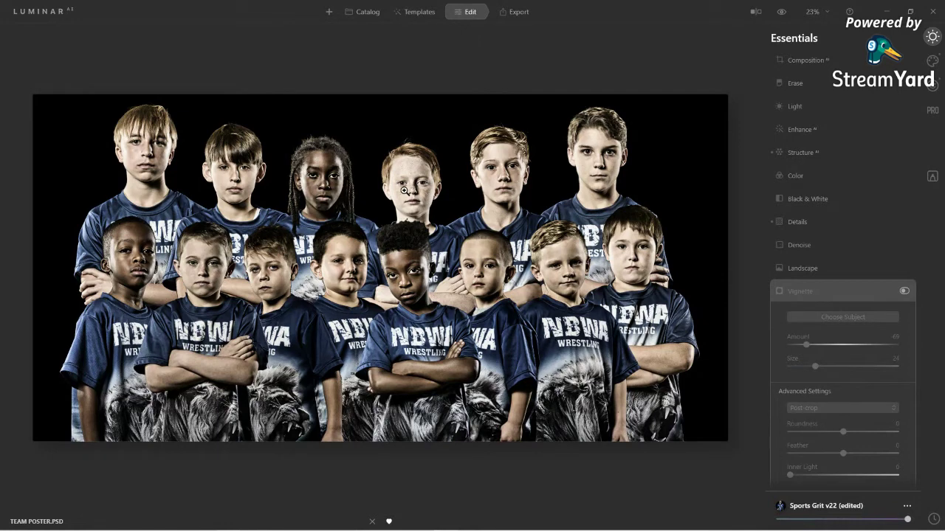
left_click(800, 288)
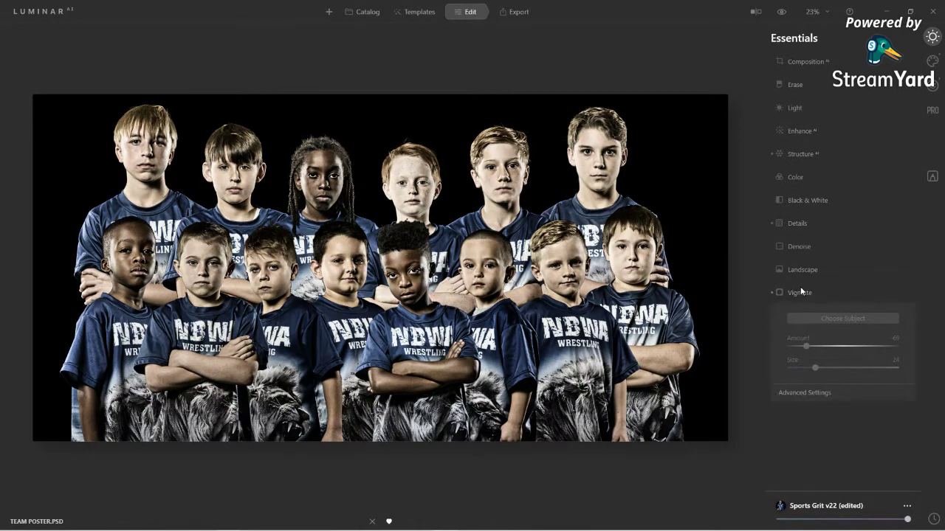
Add a Basic local mask adjustment and set its Highlights to -76.
left_click(932, 177)
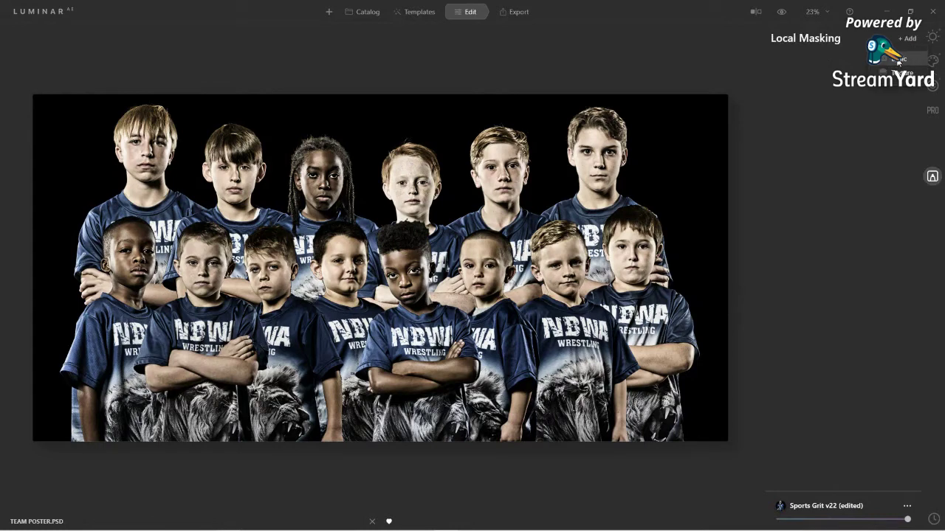
left_click(898, 64)
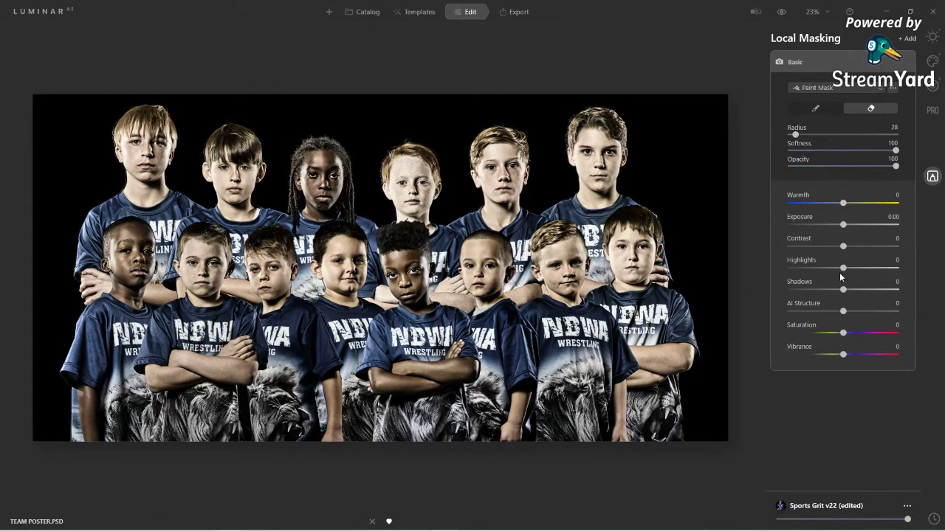
left_click_drag(843, 269, 802, 272)
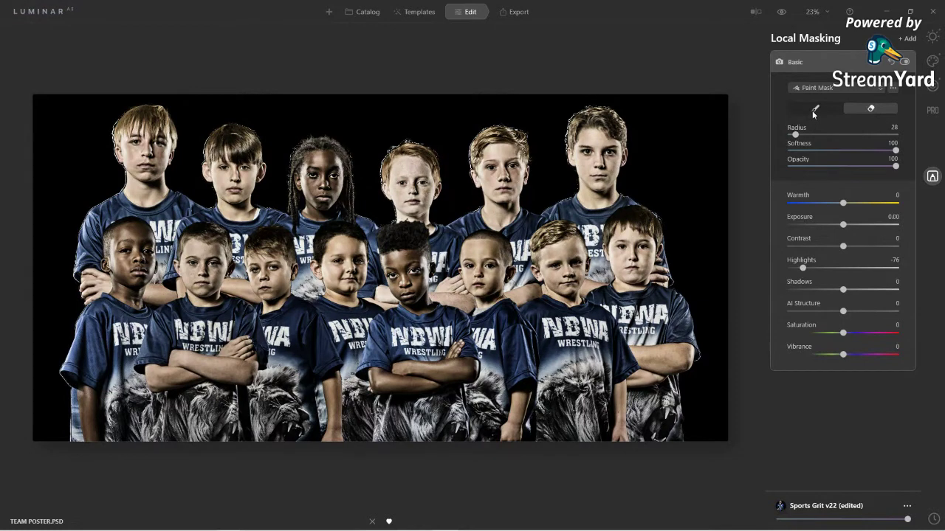
Enlarge the mask brush to a radius of 88 and paint over the bright faces of the three back-row boys nearest the right end.
left_click(822, 109)
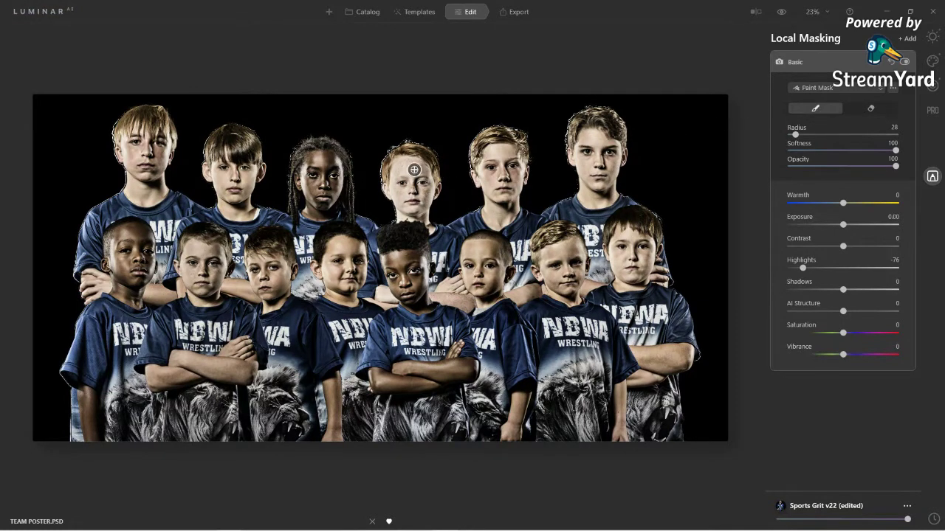
key("bracketright")
key("bracketright")
key("bracketright")
key("bracketright")
key("bracketright")
key("bracketright")
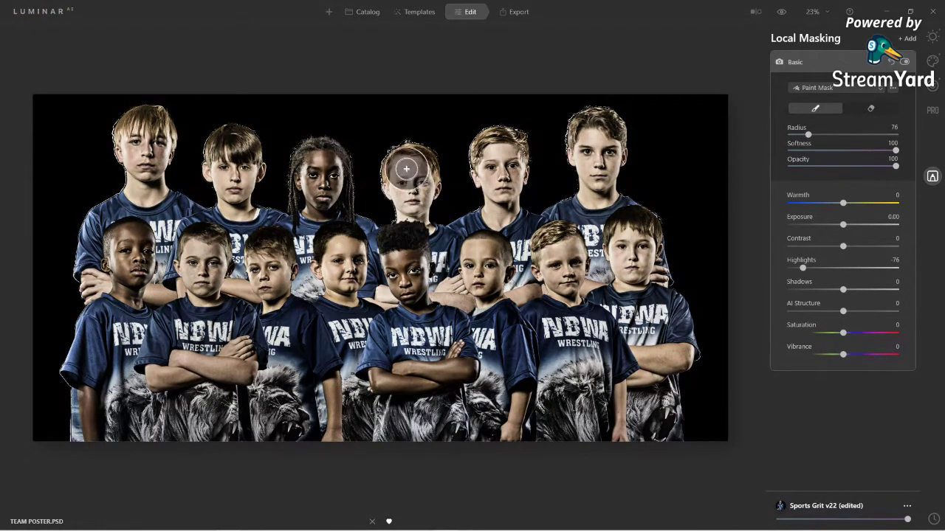
mouse_move(399, 190)
left_mouse_down()
mouse_move(424, 203)
mouse_move(403, 172)
left_mouse_up()
left_click_drag(498, 155, 495, 211)
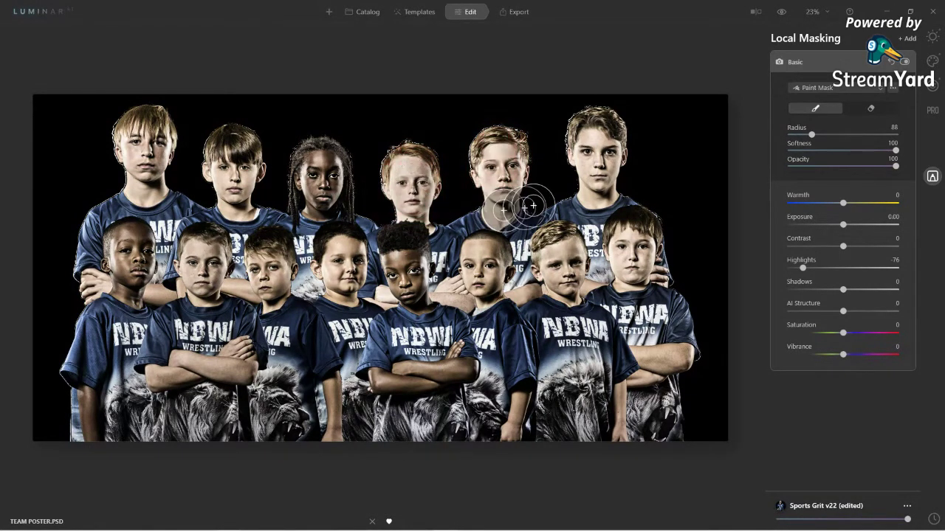
left_click_drag(595, 141, 597, 184)
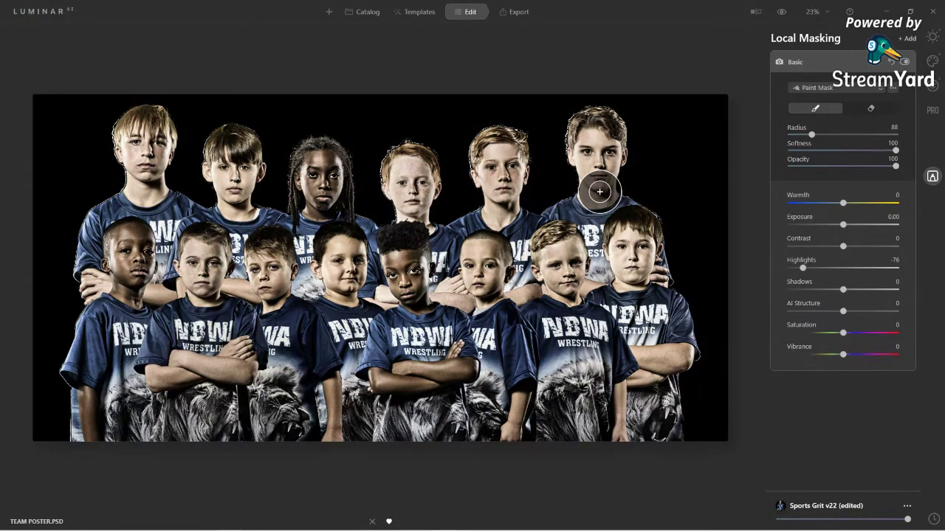
Ease the Basic mask's Highlights to -44, paint over the back-row boy's face again, and close the mask settings.
left_click_drag(801, 266, 809, 266)
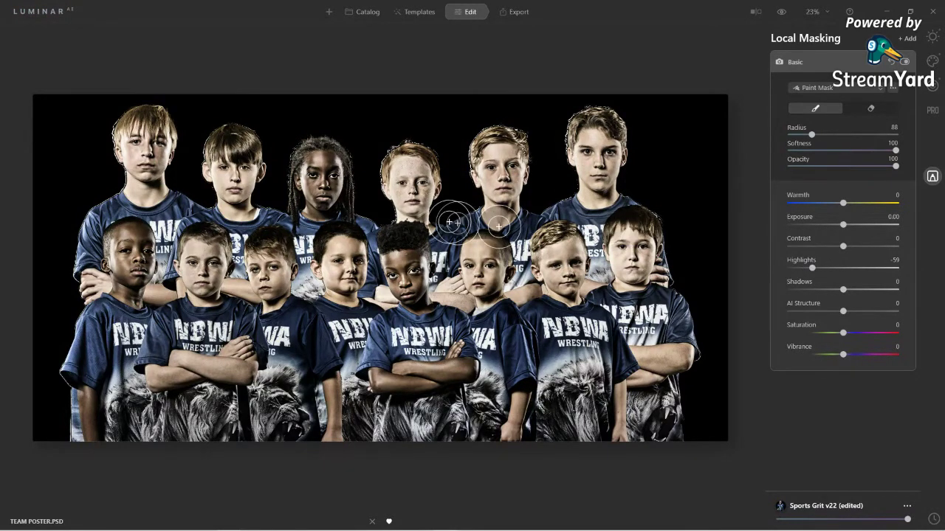
scroll(439, 173, "up", 5)
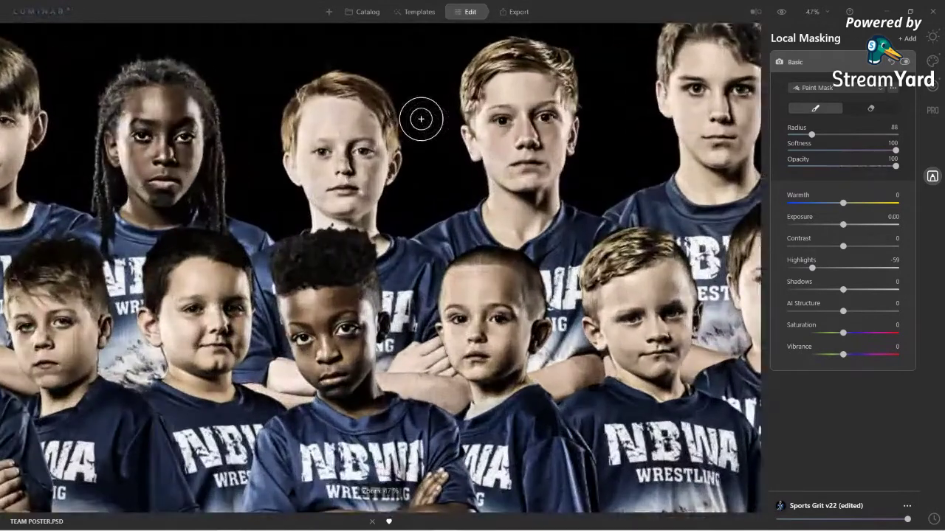
left_click_drag(811, 268, 819, 268)
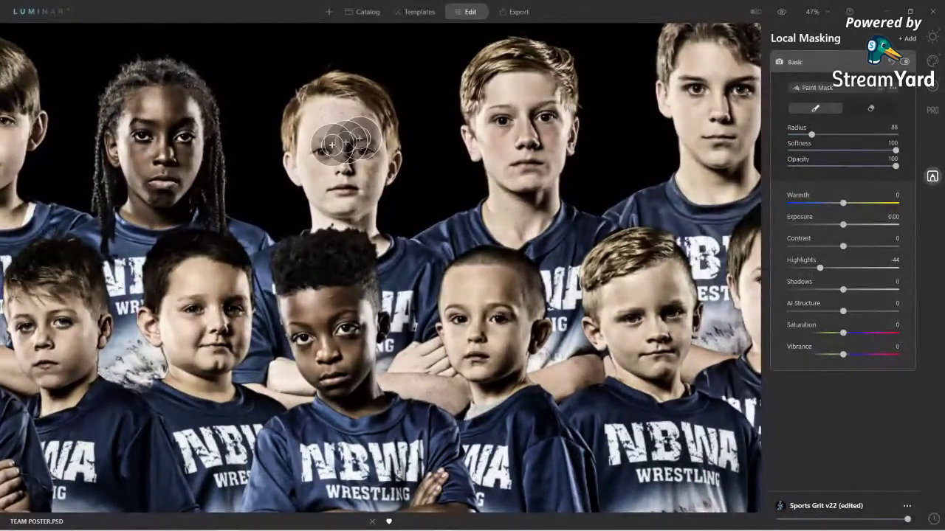
mouse_move(485, 91)
left_mouse_down()
mouse_move(538, 82)
mouse_move(544, 158)
left_mouse_up()
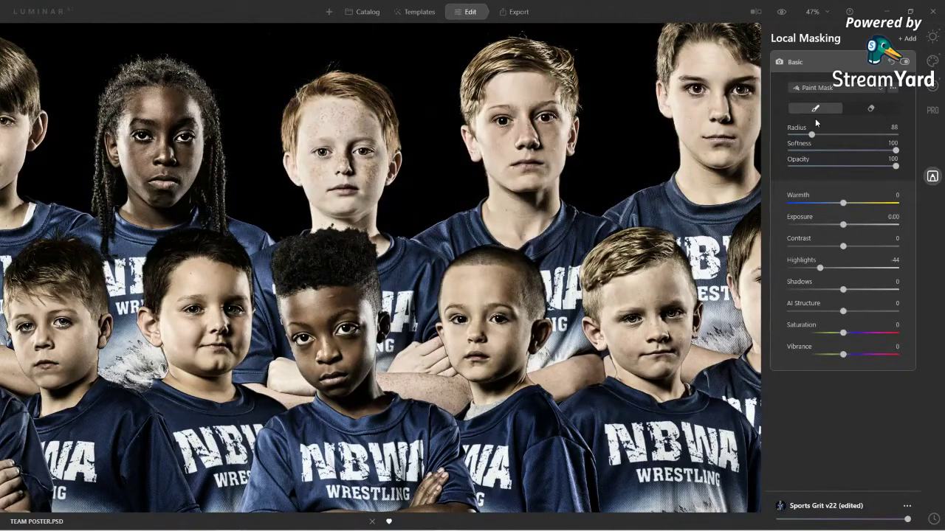
left_click(815, 65)
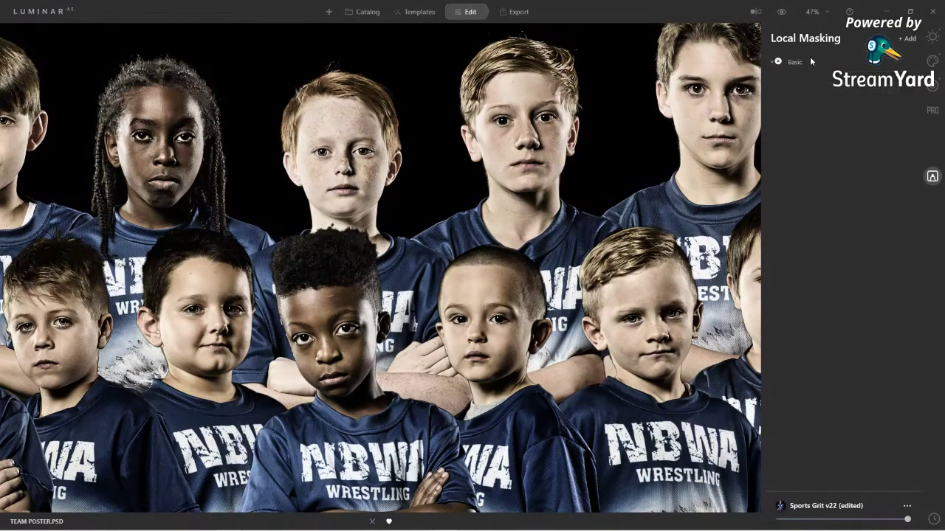
left_click(406, 118)
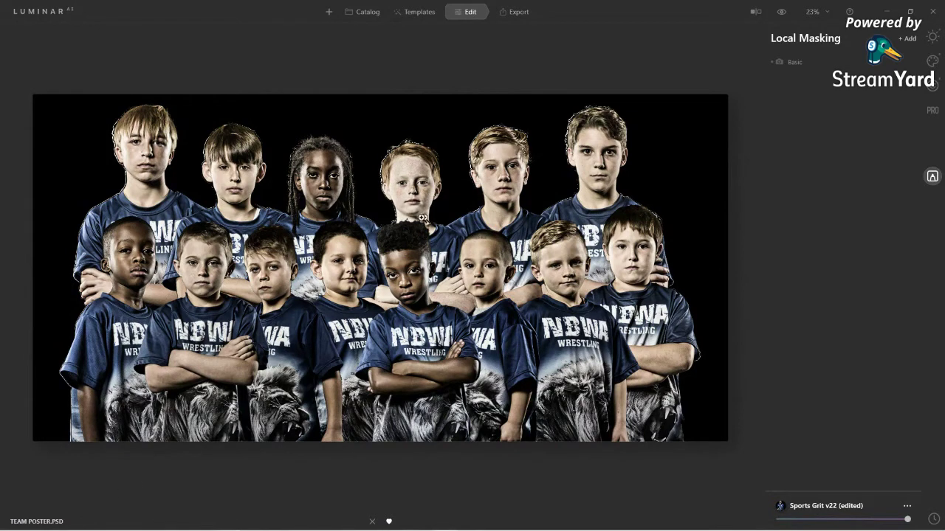
Show the TEAM POSTER.PSD file in Explorer, and switch to Photoshop with the poster fitted to the window.
right_click(421, 191)
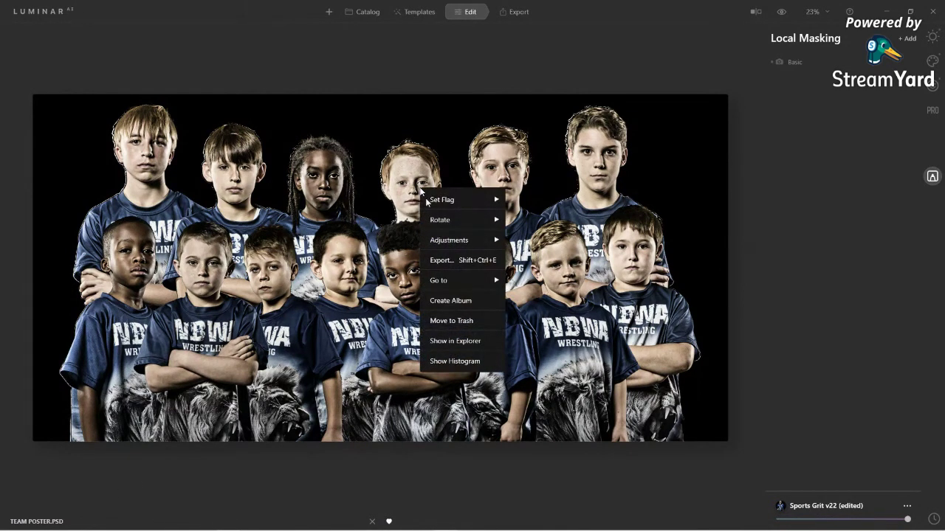
left_click(458, 340)
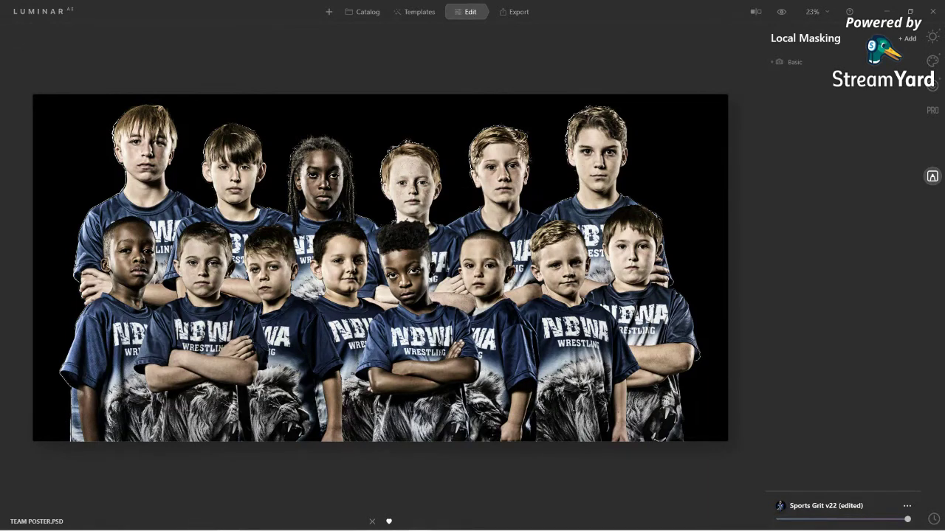
key("alt+Tab")
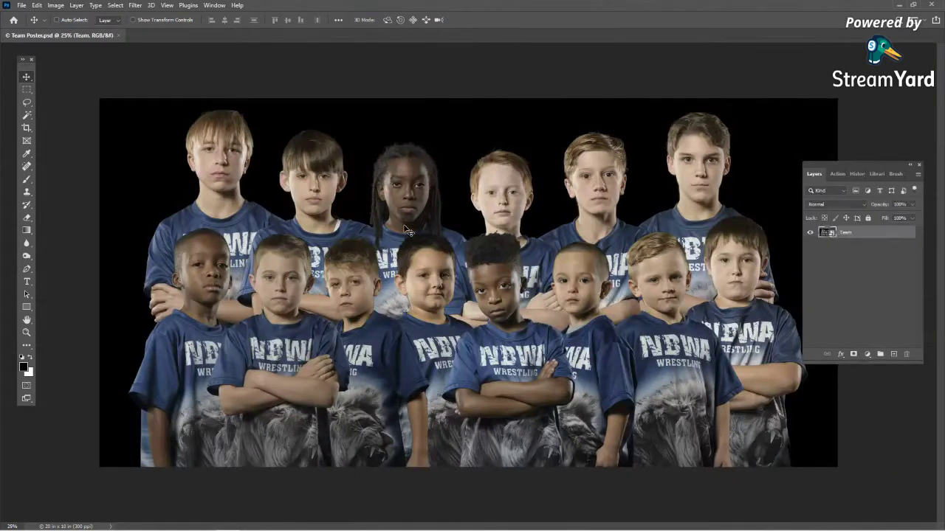
key("ctrl+0")
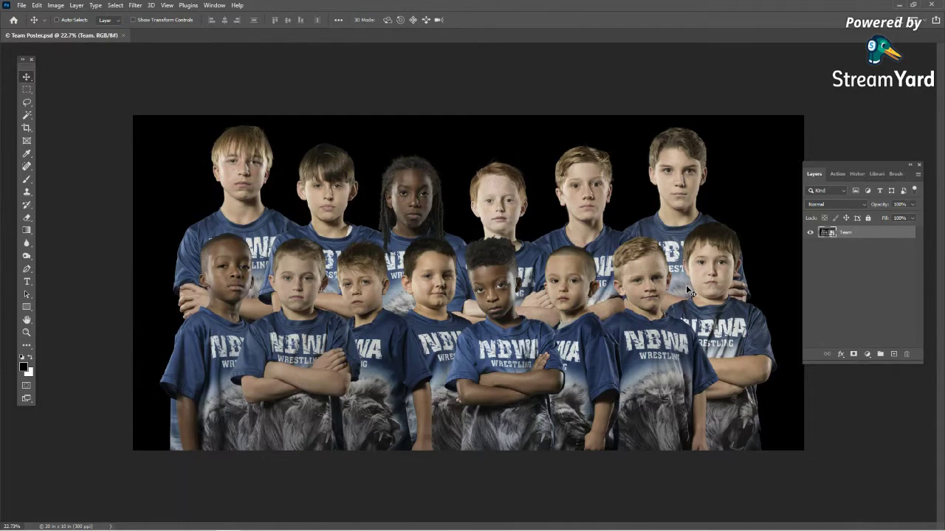
Compare the graded Luminar AI version with the original poster, and return to Team Poster.psd in Photoshop.
key("alt+Tab")
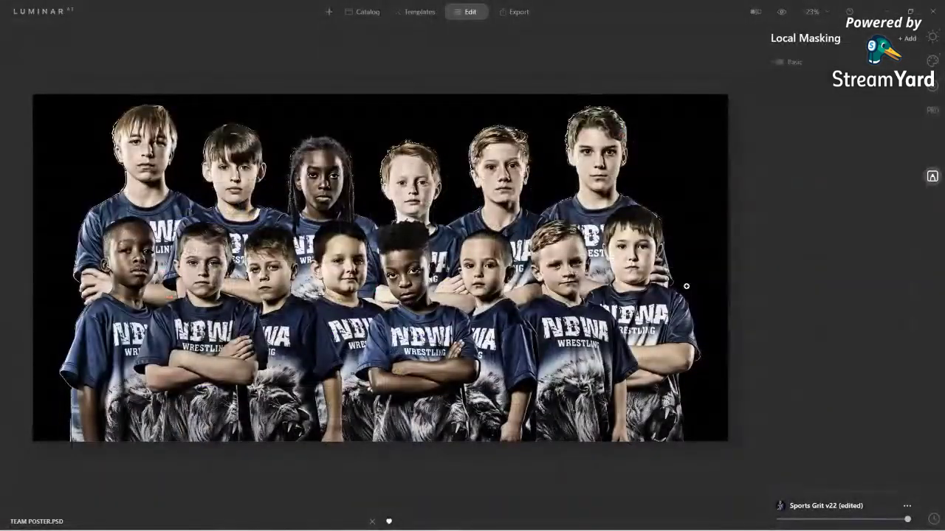
key("alt+Tab")
key("alt+Tab")
key("alt+Tab")
key("alt+Tab")
key("alt+Tab")
key("alt+Tab")
key("alt+Tab")
key("alt+Tab")
key("alt+Tab")
key("alt+Tab")
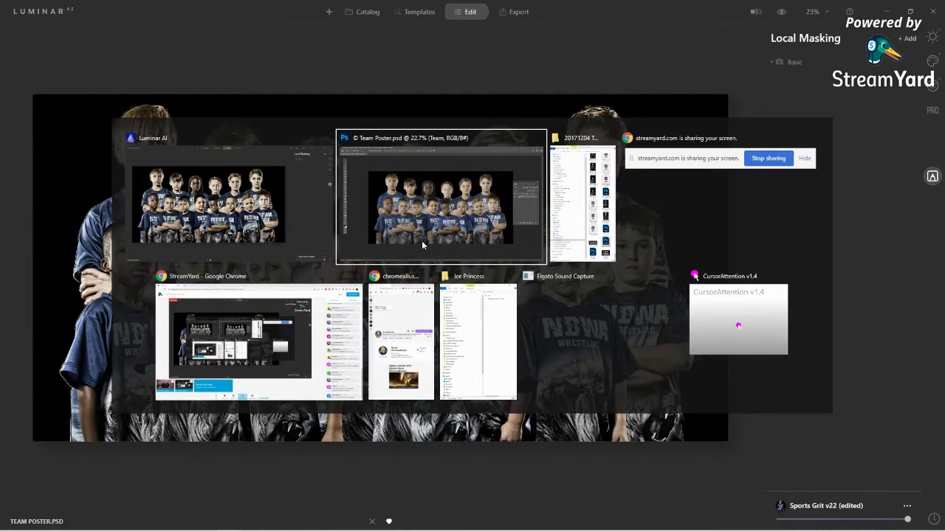
left_click(421, 241)
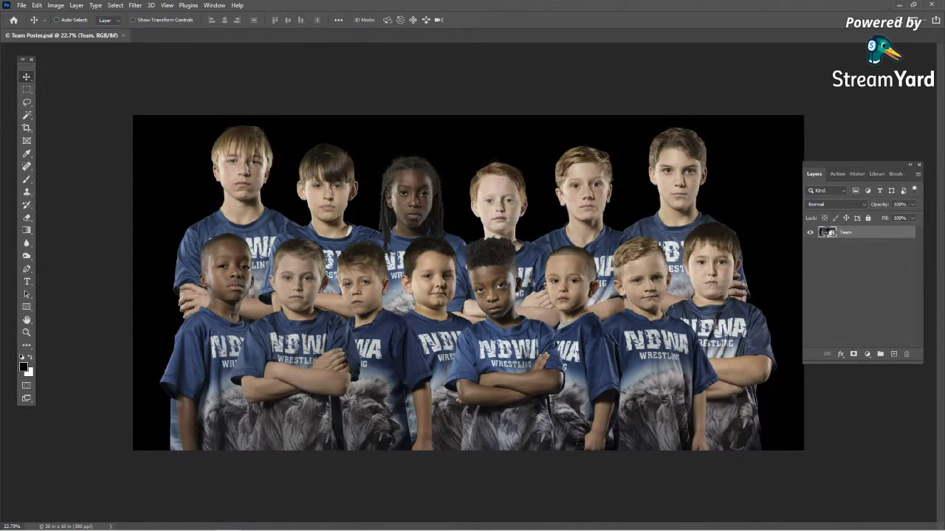
Open the Team smart object's contents, fill Layer 0 with the black foreground color, and save and close Team.psb.
double_click(826, 232)
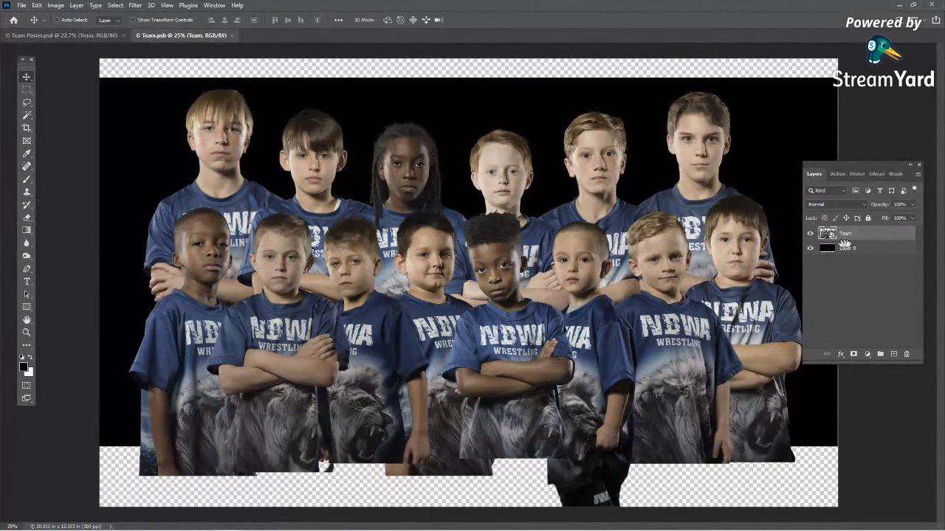
left_click(865, 250)
key("alt+BackSpace")
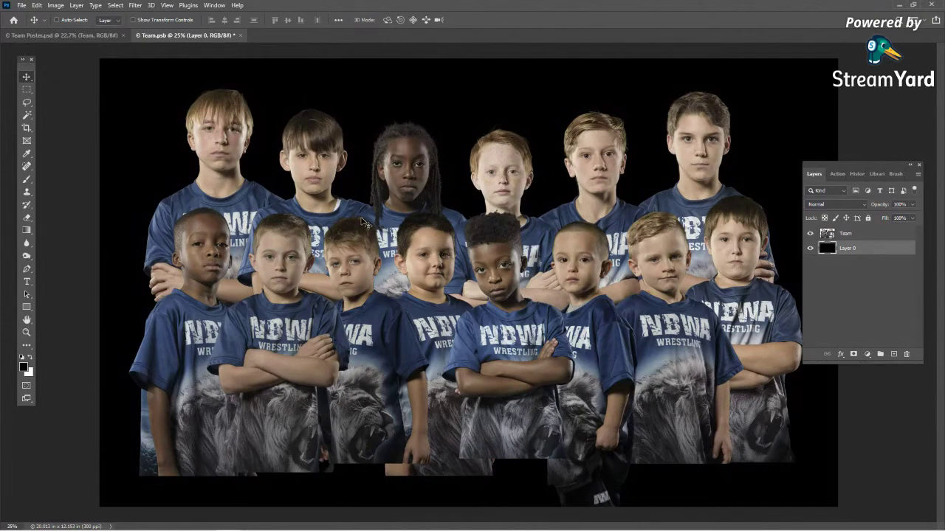
key("ctrl+s")
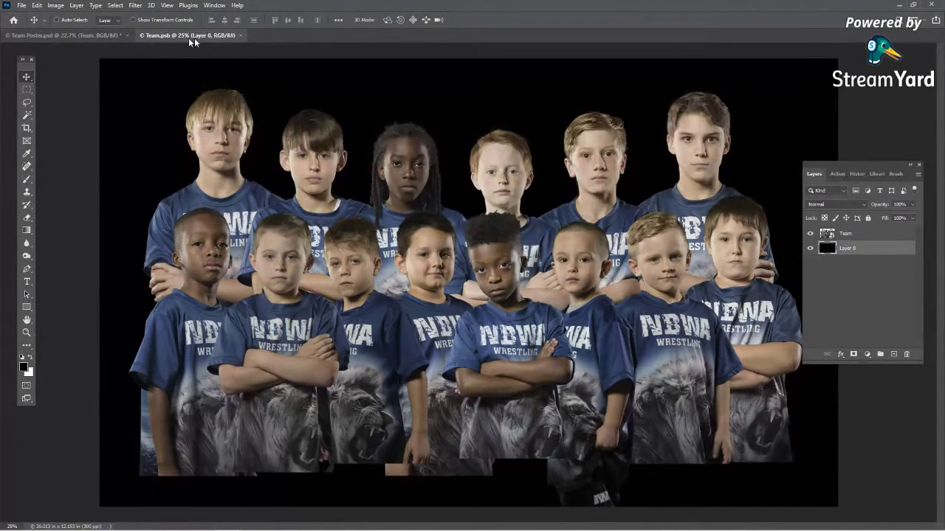
left_click(240, 36)
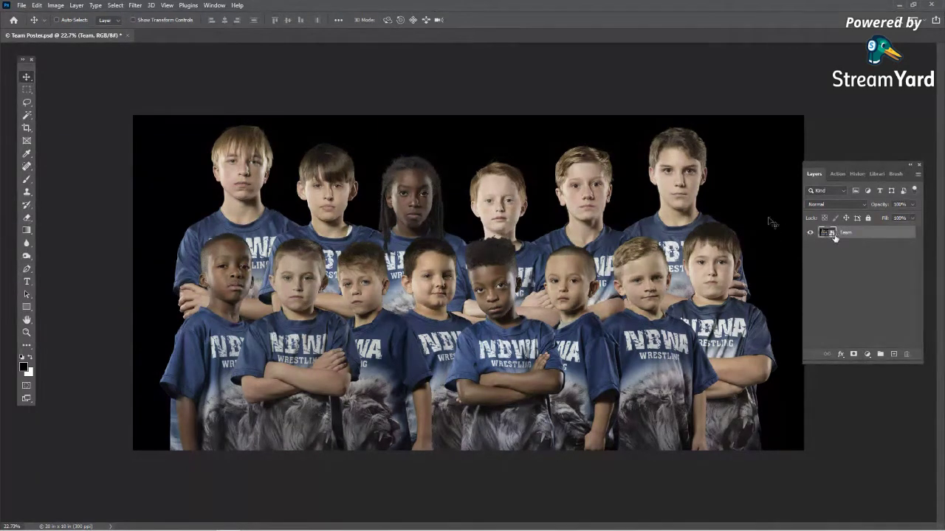
Launch the Skylum Software Luminar AI filter on the Team smart object layer.
left_click(137, 7)
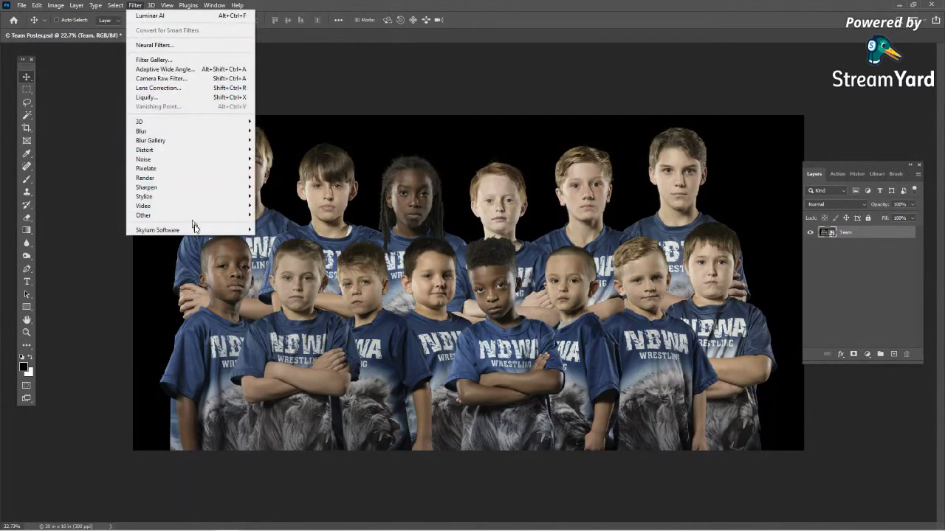
mouse_move(230, 233)
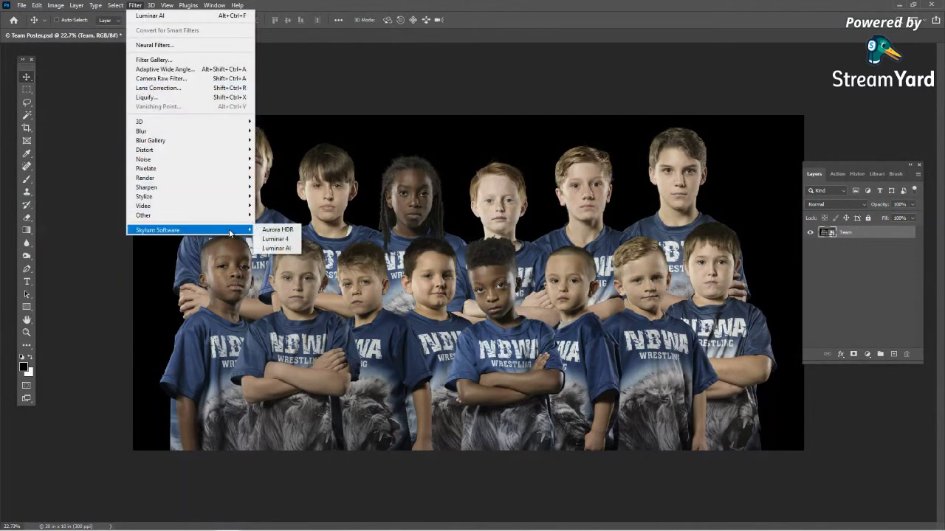
left_click(295, 252)
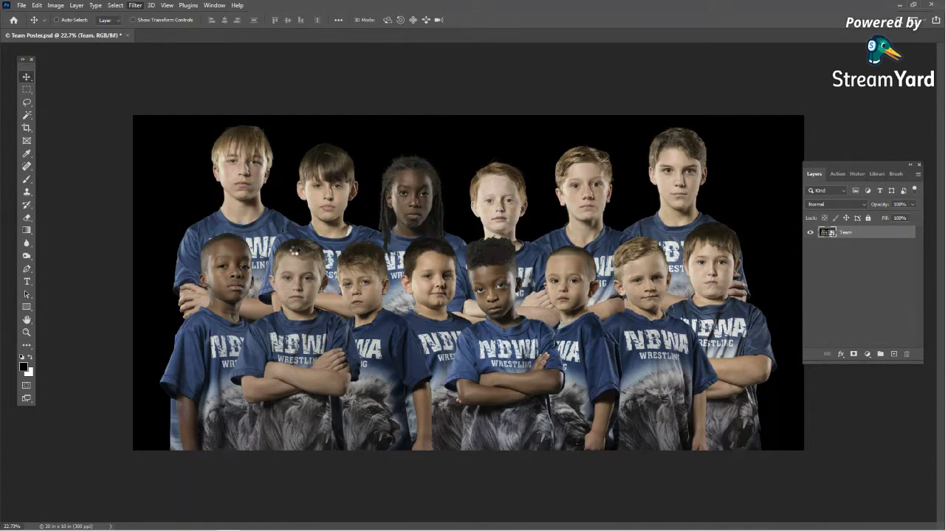
mouse_move(470, 526)
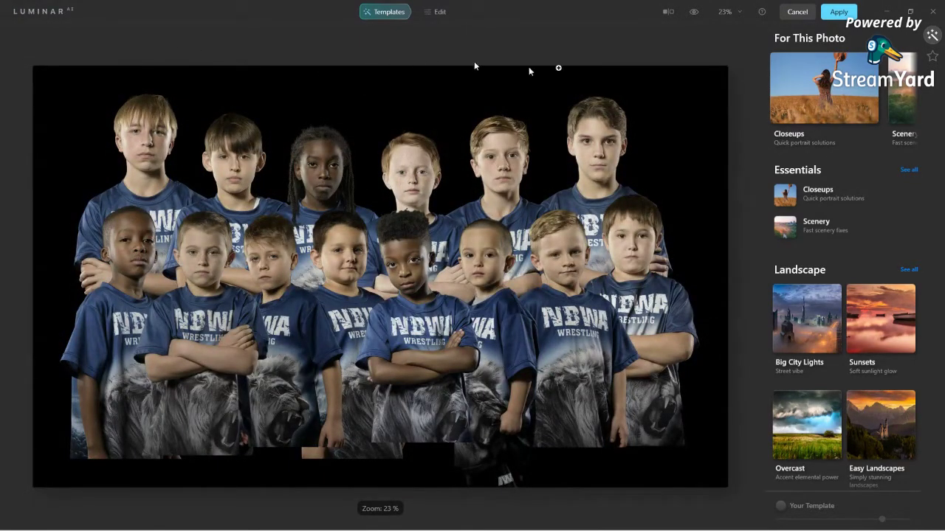
Apply the Sports Grit v22 user template to the Team image and open the editing tools.
left_click(933, 57)
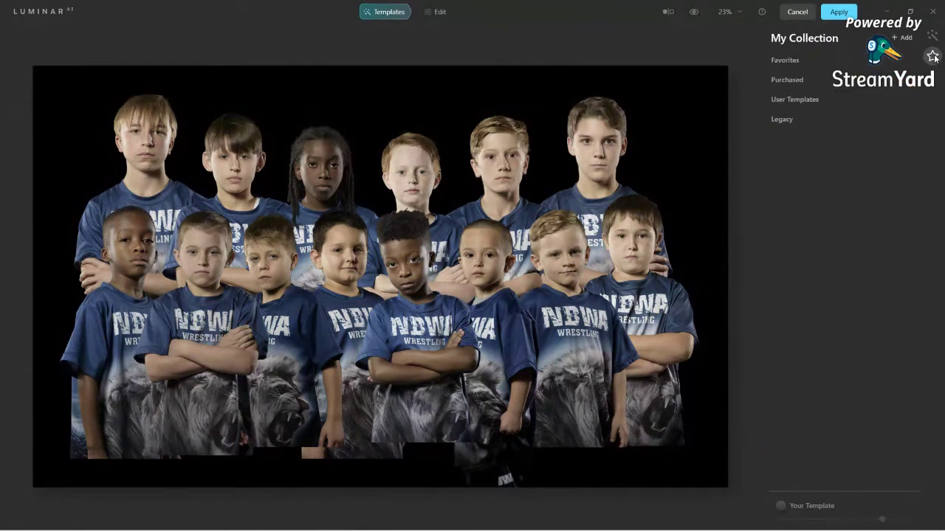
left_click(807, 100)
left_click(809, 119)
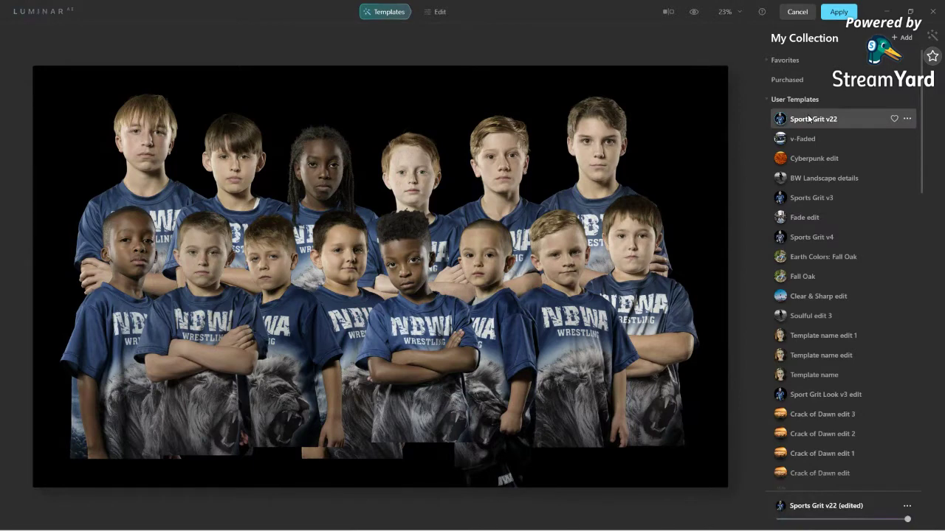
left_click(439, 13)
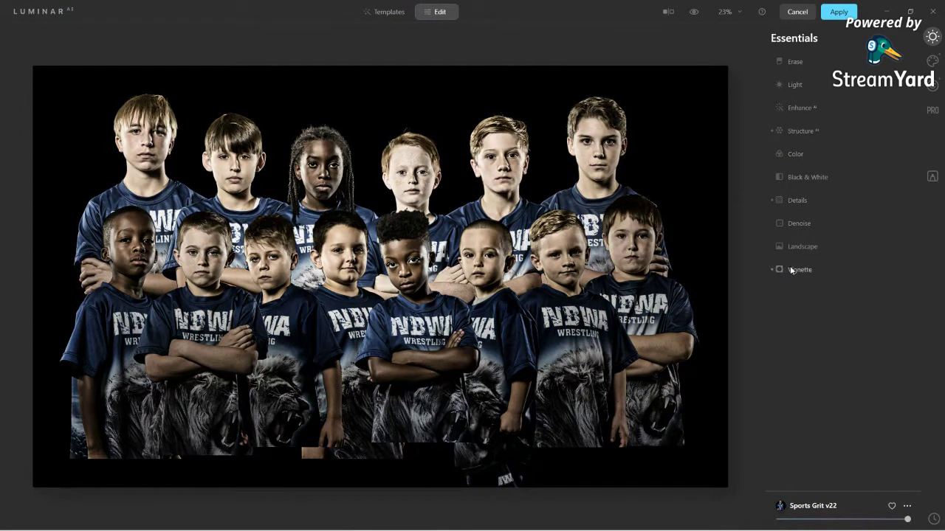
Turn off the Vignette adjustment and apply the Luminar AI edits to the Team smart object.
left_click(802, 270)
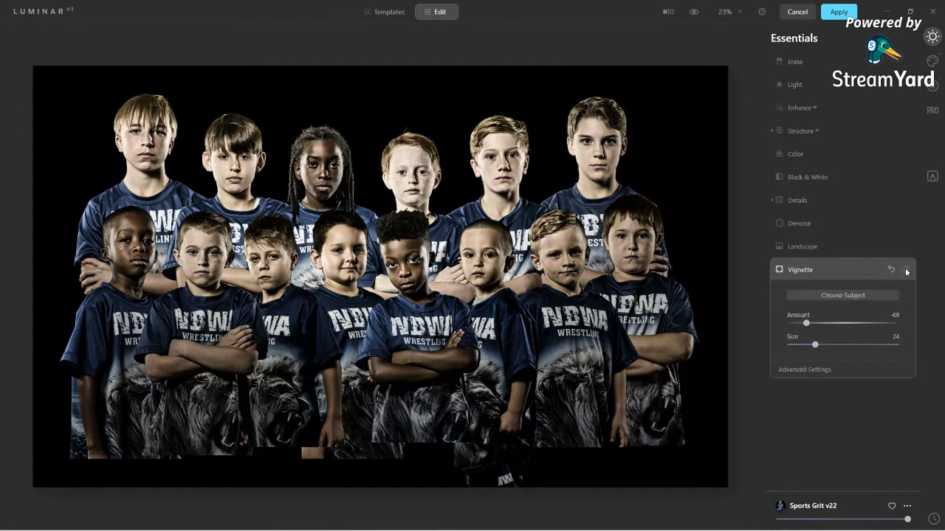
left_click(904, 270)
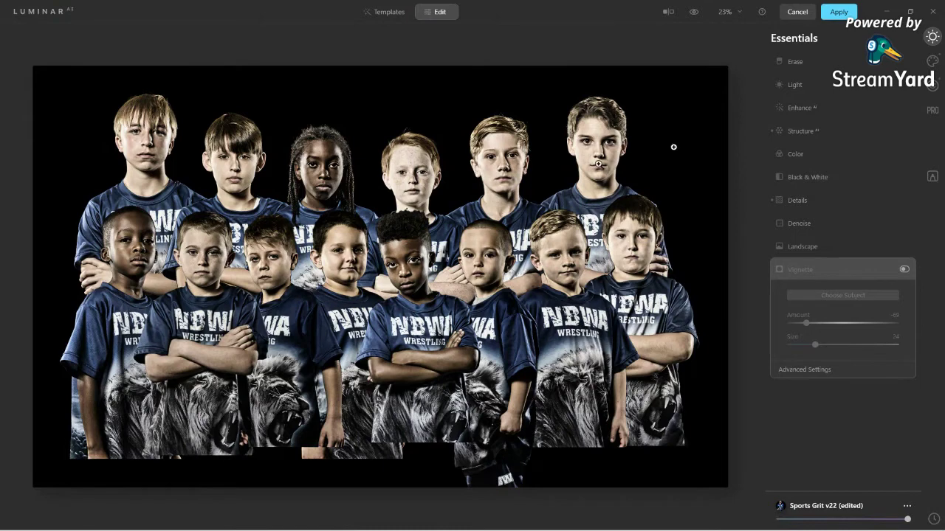
left_click(837, 13)
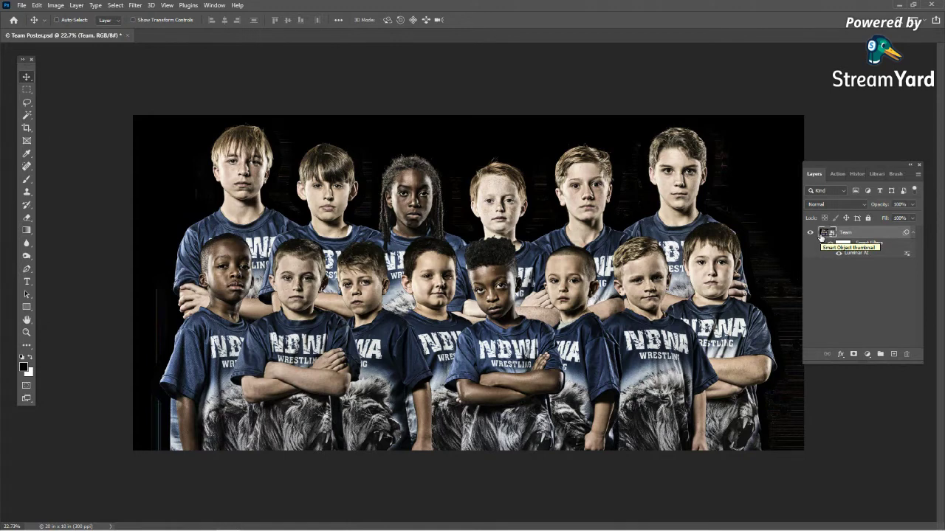
Open the contents of the Team smart object, and within Team.psb open the nested Team smart object.
key("ctrl+plus")
key("ctrl+plus")
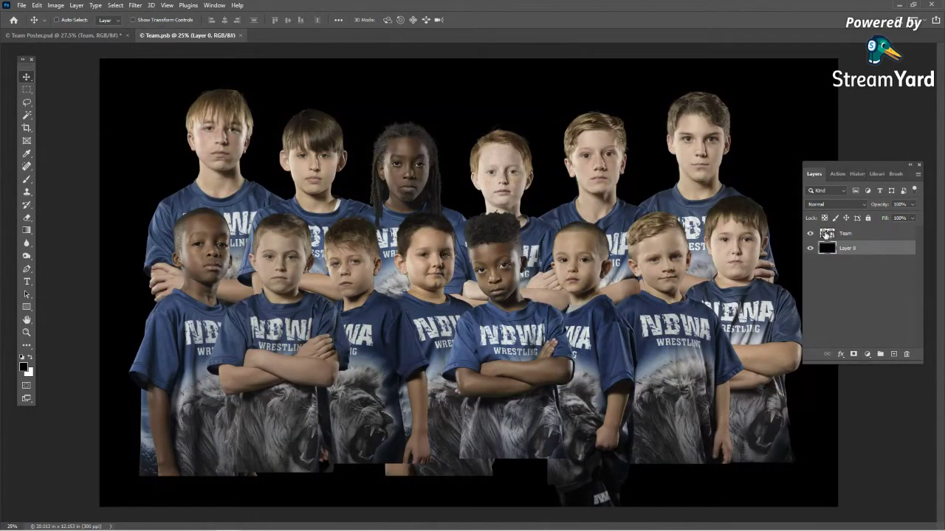
left_click(825, 234)
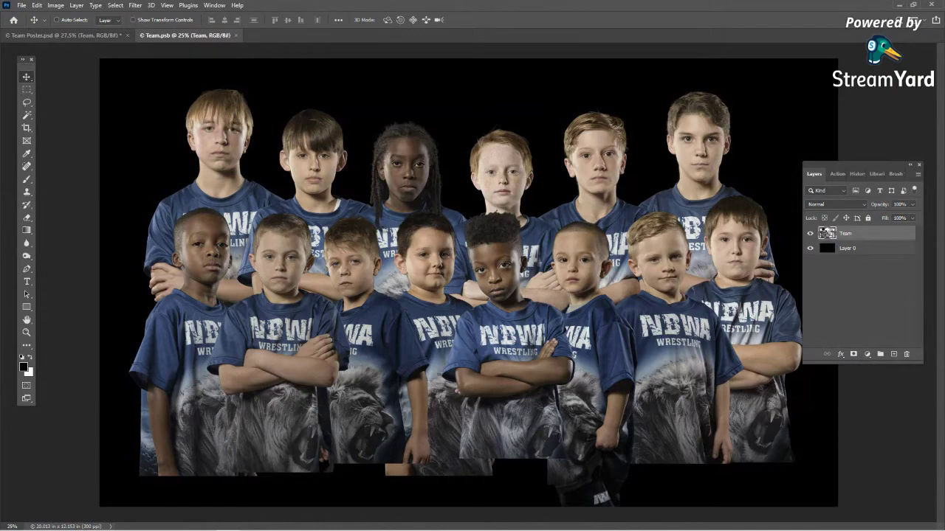
double_click(825, 234)
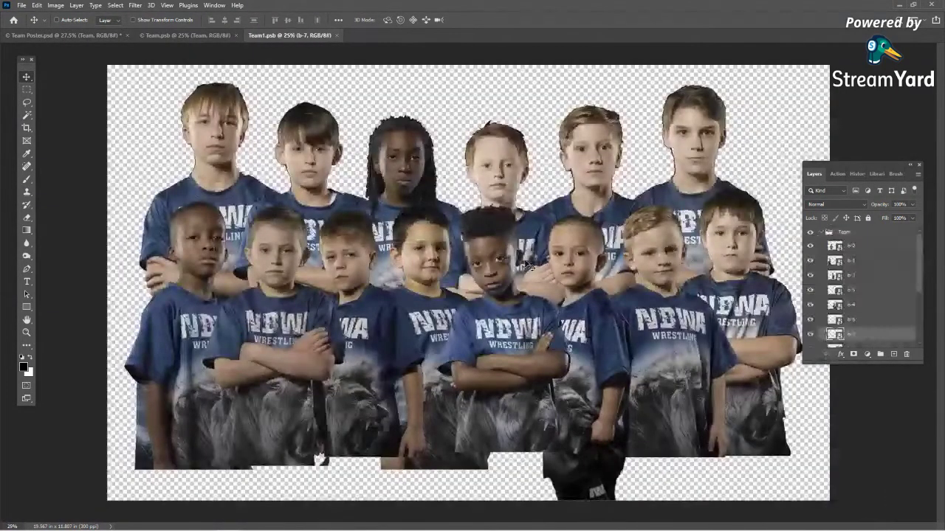
key("ctrl+0")
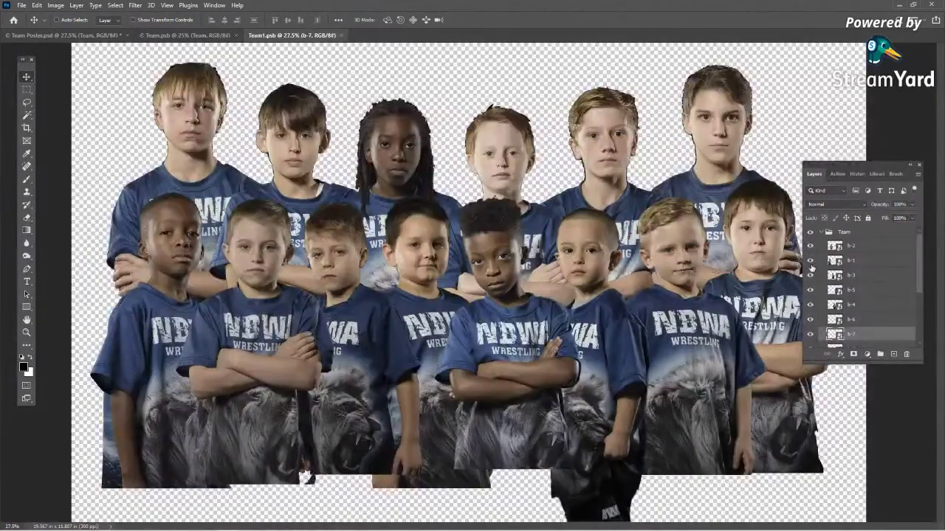
Toggle the visibility of the individual player layers b-1 and b-5 in Team1.psb.
left_click(811, 262)
left_click(810, 262)
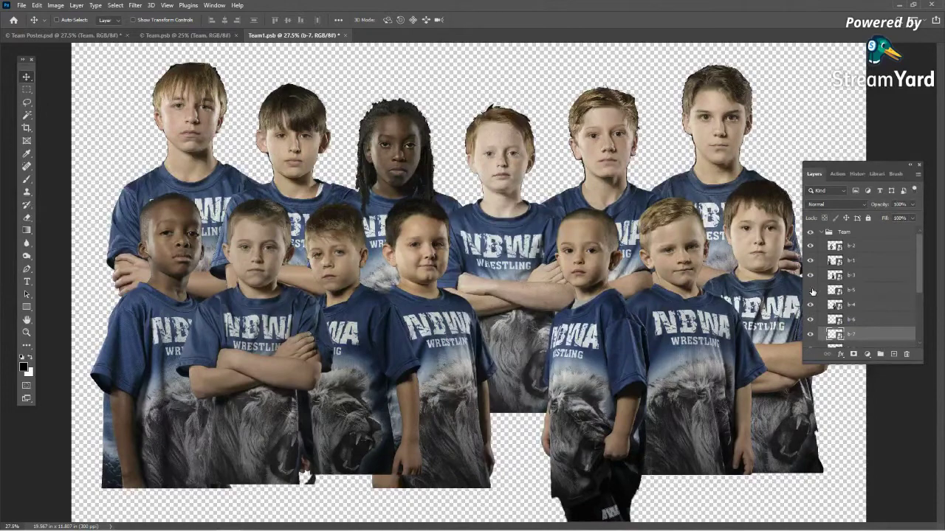
left_click(811, 291)
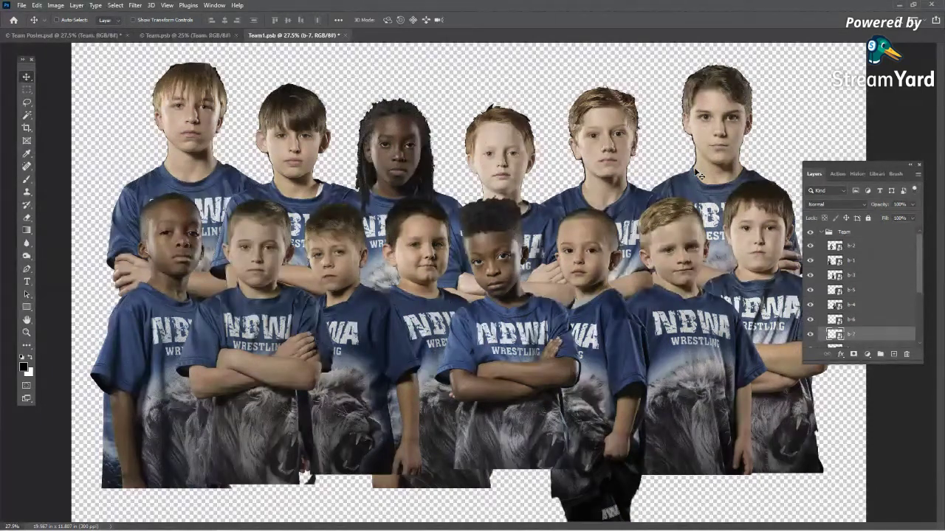
Close Team1.psb without saving its changes, and close Team.psb to return to the poster.
left_click(345, 36)
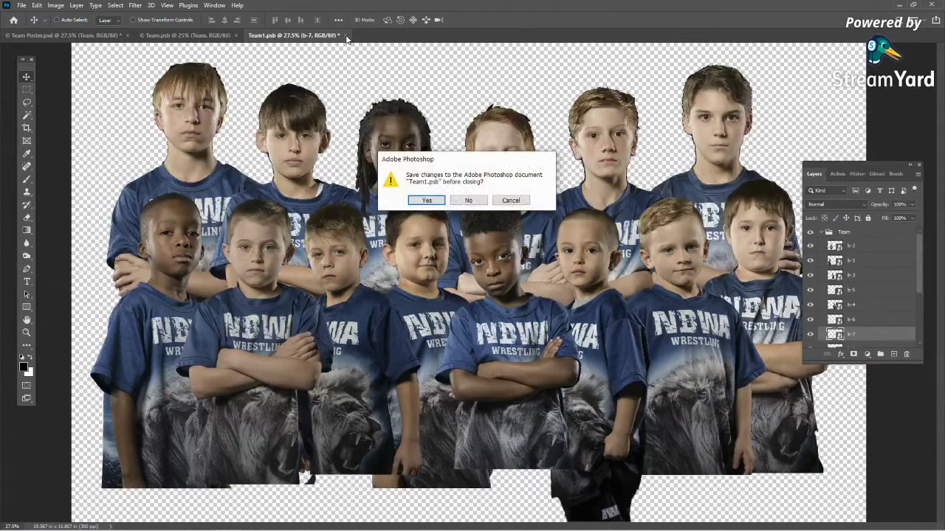
left_click(468, 200)
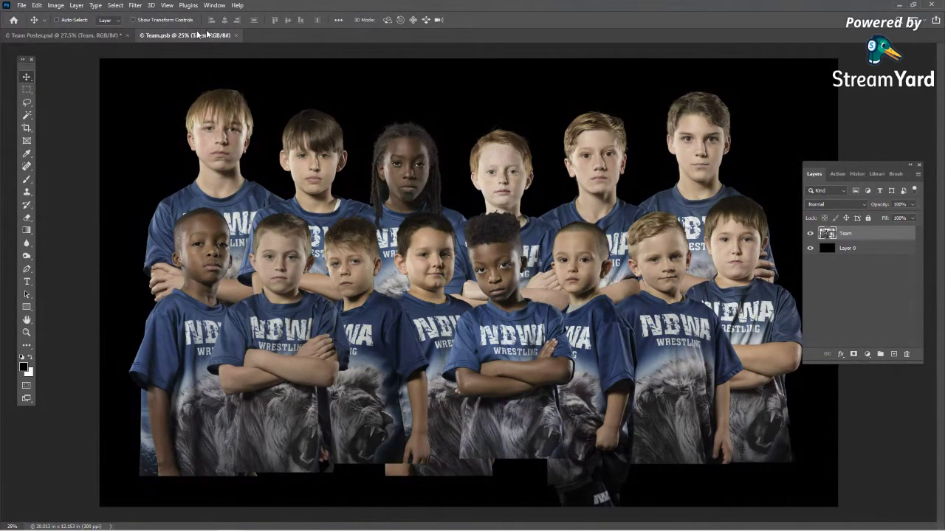
left_click(236, 35)
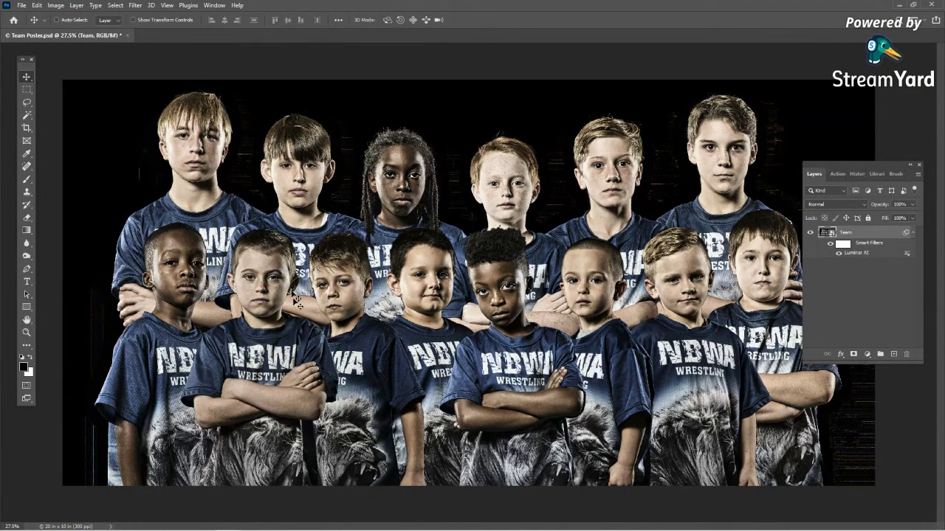
Examine the skin, hair and jersey detail of the filtered front-row players up close.
scroll(296, 302, "up", 5)
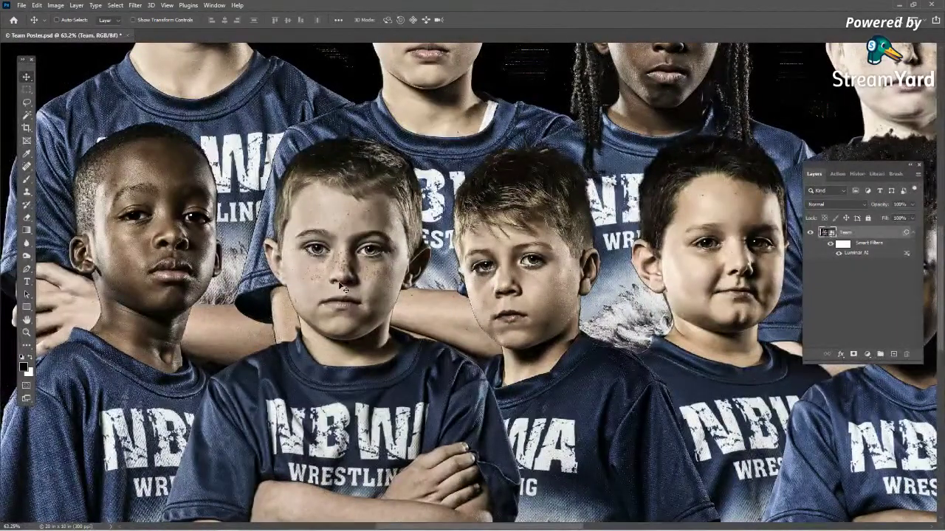
scroll(341, 288, "right", 3)
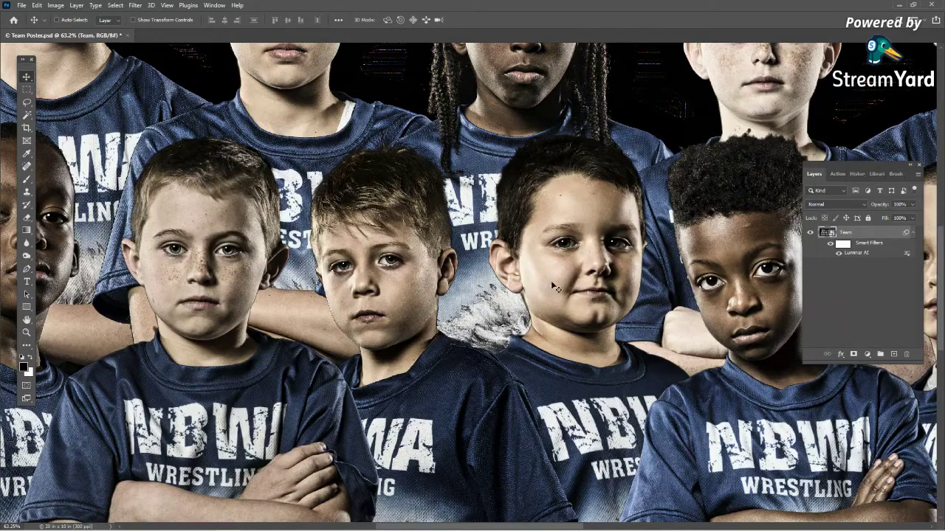
scroll(577, 263, "up", 2)
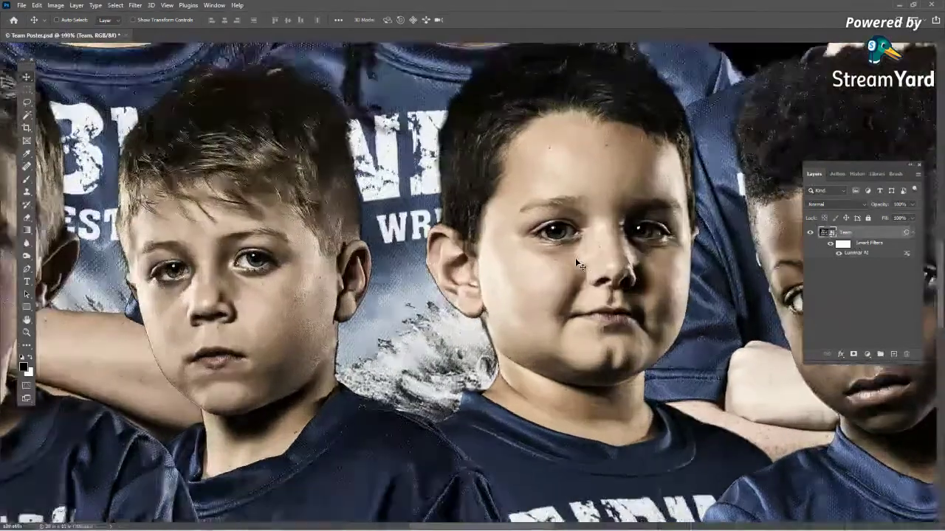
scroll(576, 261, "up", 1)
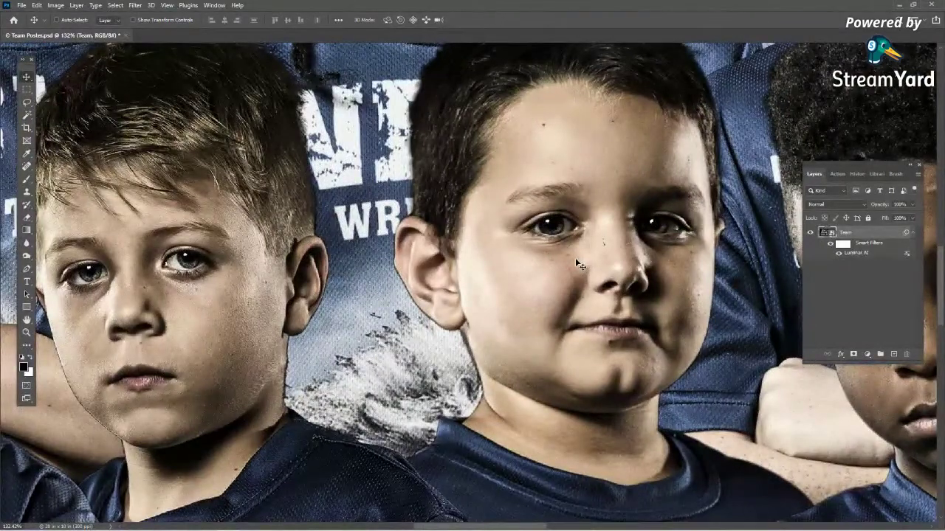
scroll(244, 269, "down", 2)
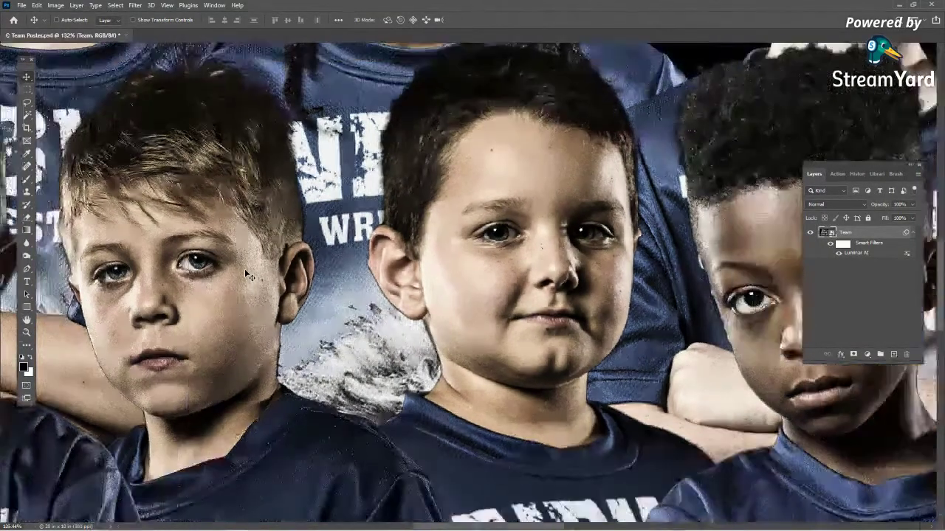
scroll(88, 274, "up", 2)
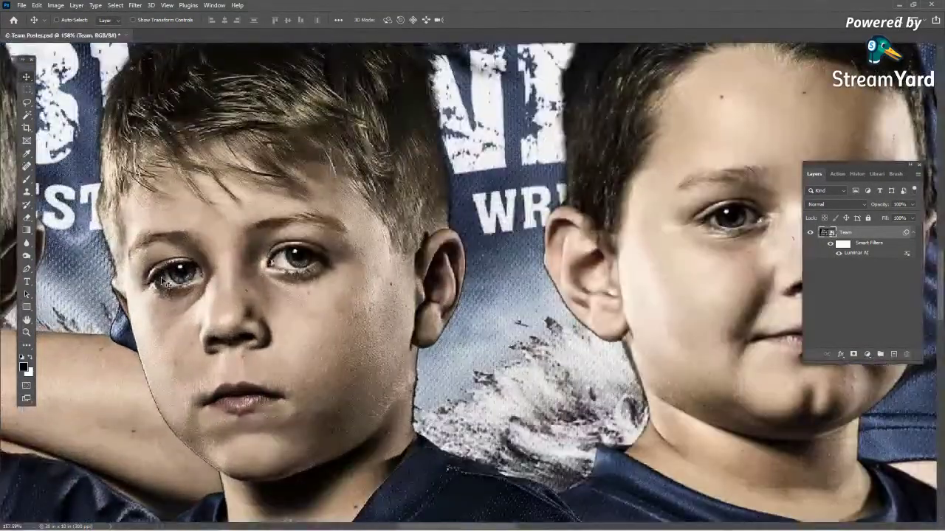
scroll(164, 281, "up", 1)
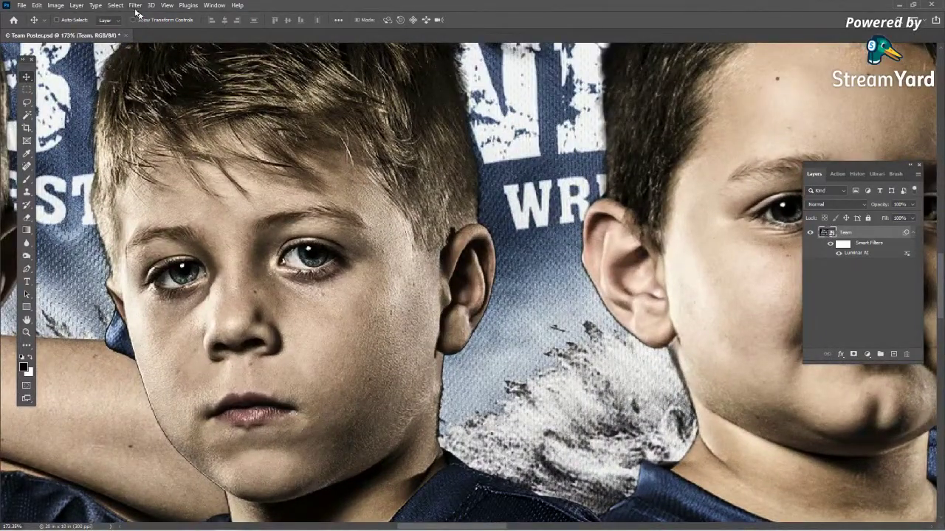
left_click(167, 6)
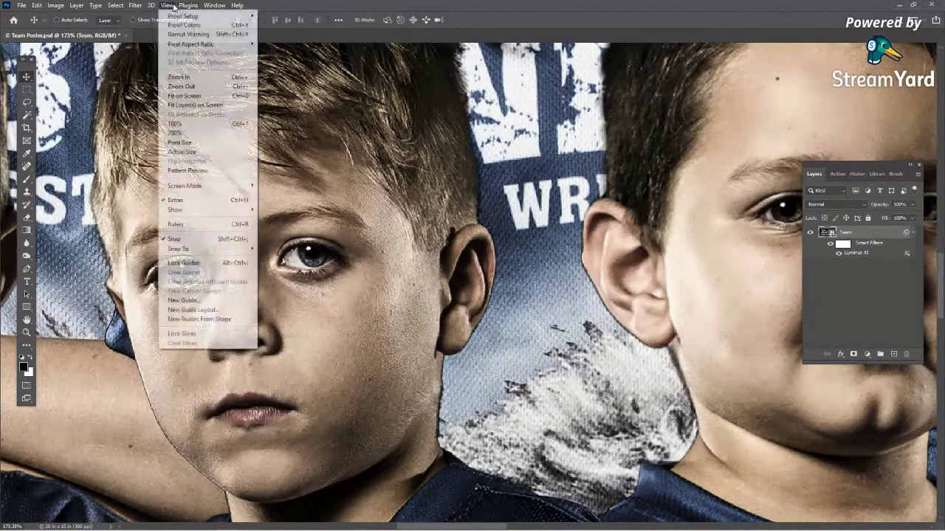
left_click(134, 6)
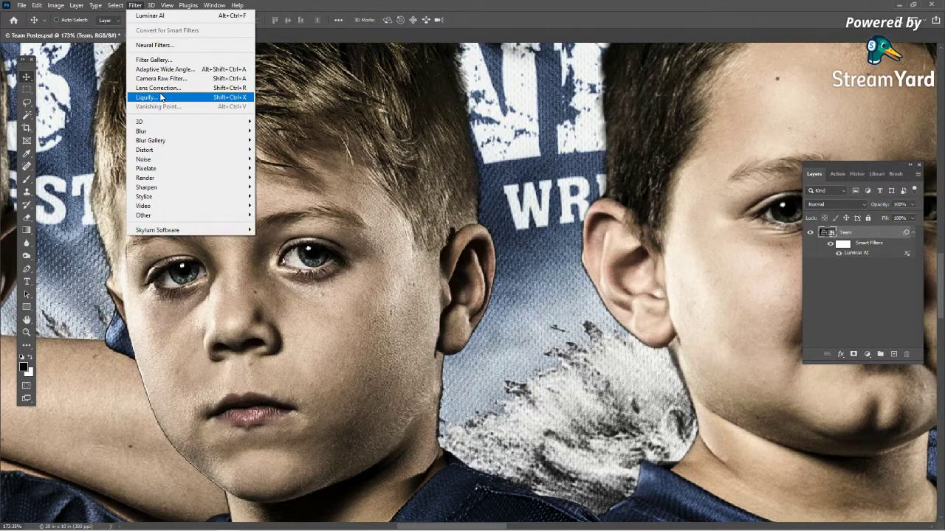
left_click(524, 10)
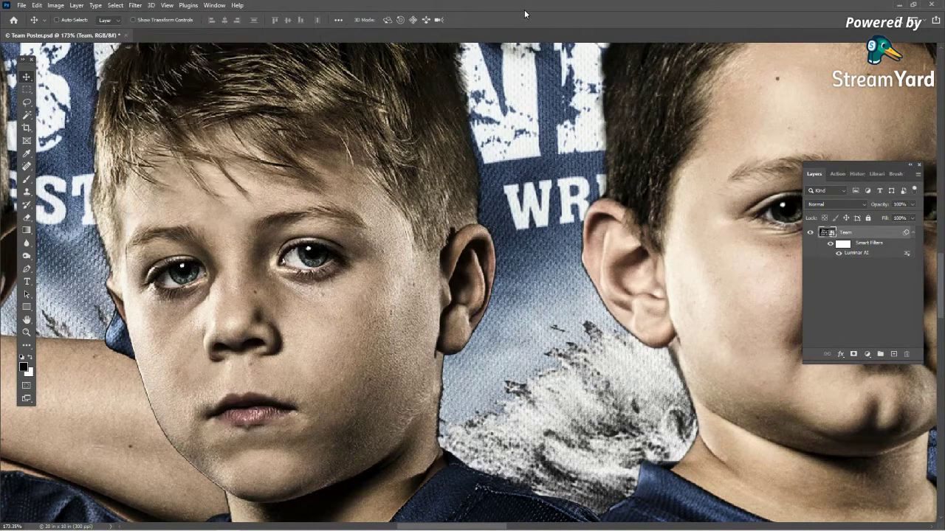
Open Neural Filters on the Team layer, view the Style Transfer filter, and bring up the beta filters.
left_click(136, 5)
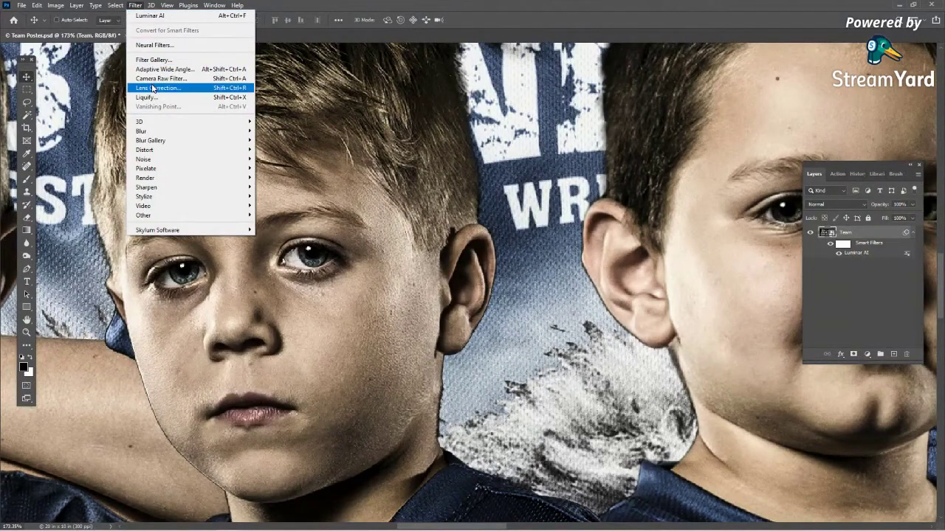
left_click(173, 49)
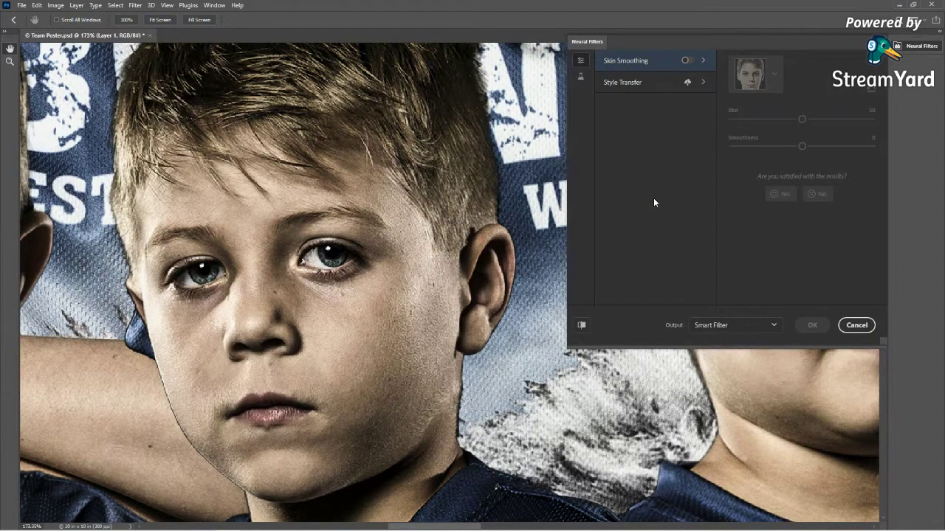
left_click_drag(749, 48, 690, 203)
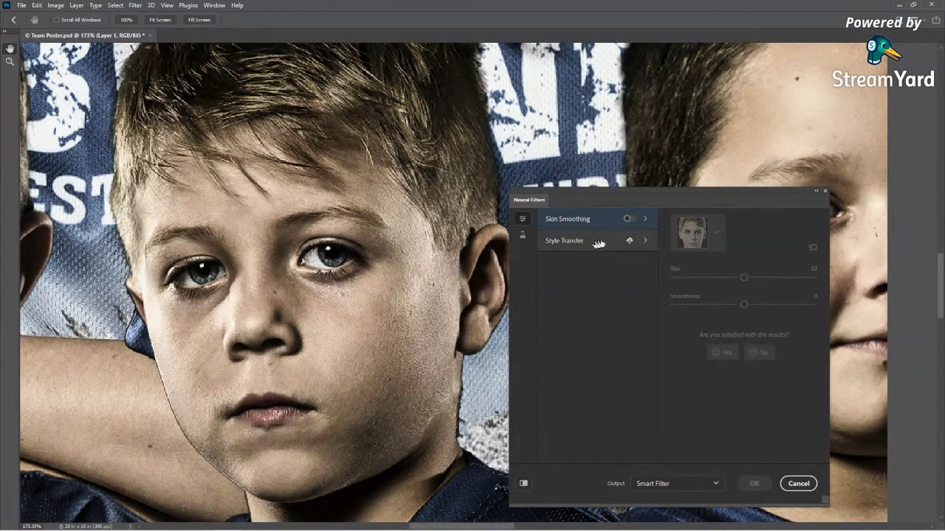
left_click(647, 242)
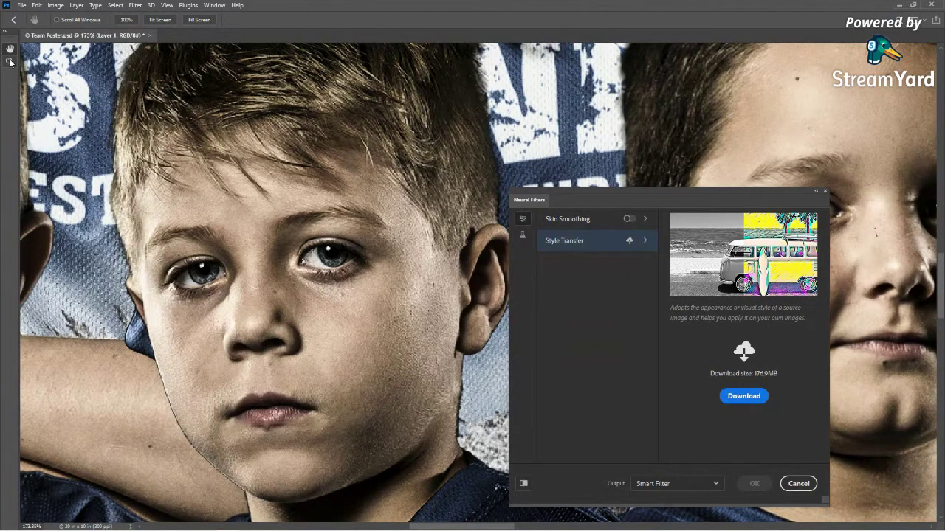
left_click(523, 236)
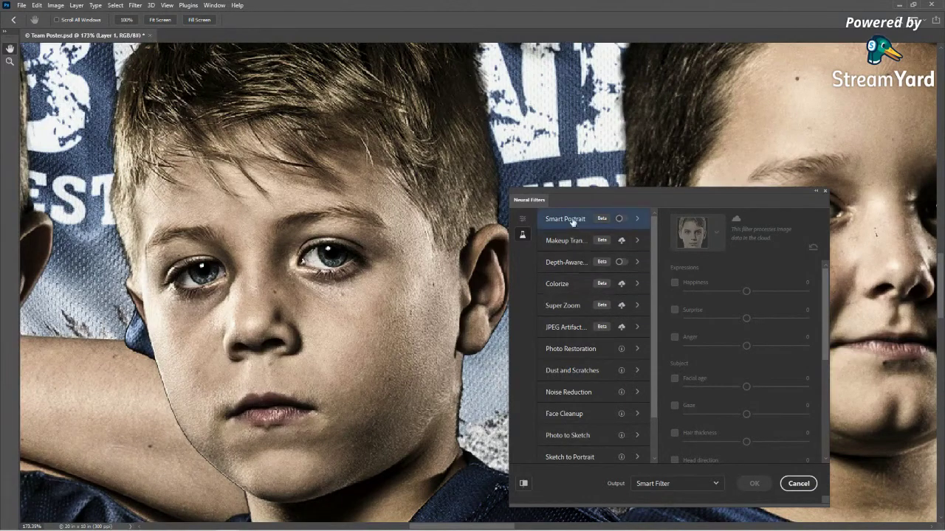
Enable the Smart Portrait filter and choose the face of the front-row centre boy with crossed arms.
left_click(620, 219)
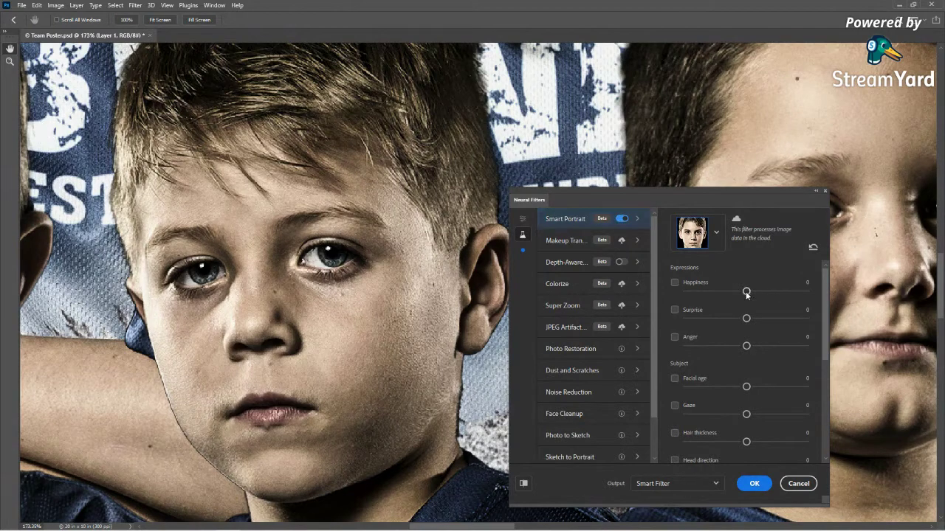
left_click_drag(746, 293, 746, 293)
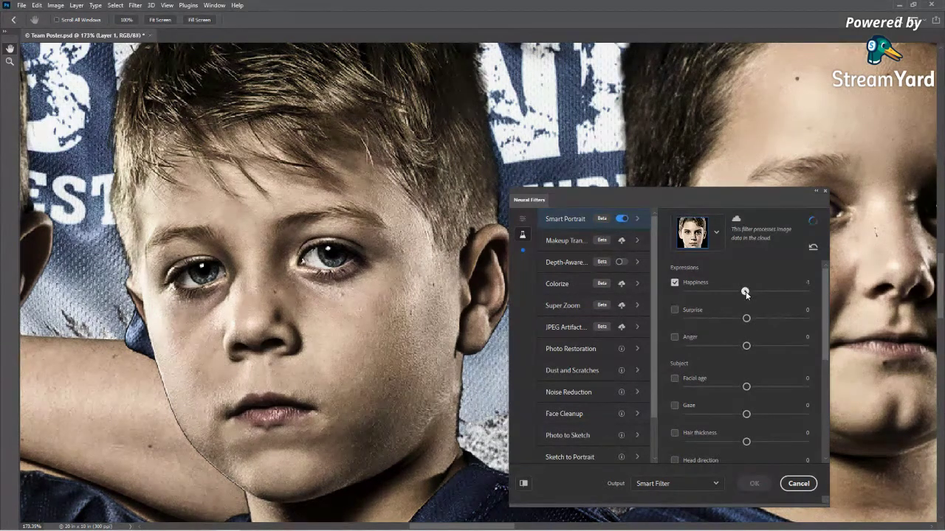
left_click(716, 232)
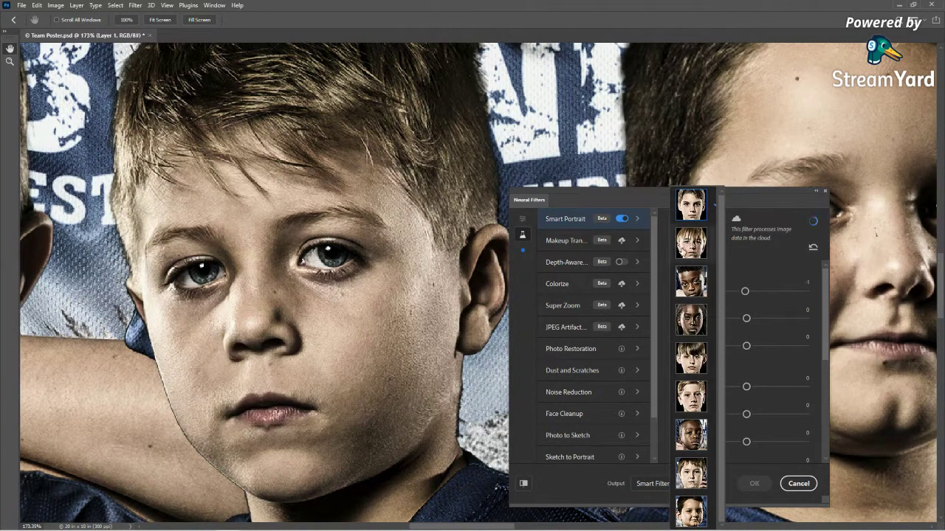
left_click(690, 281)
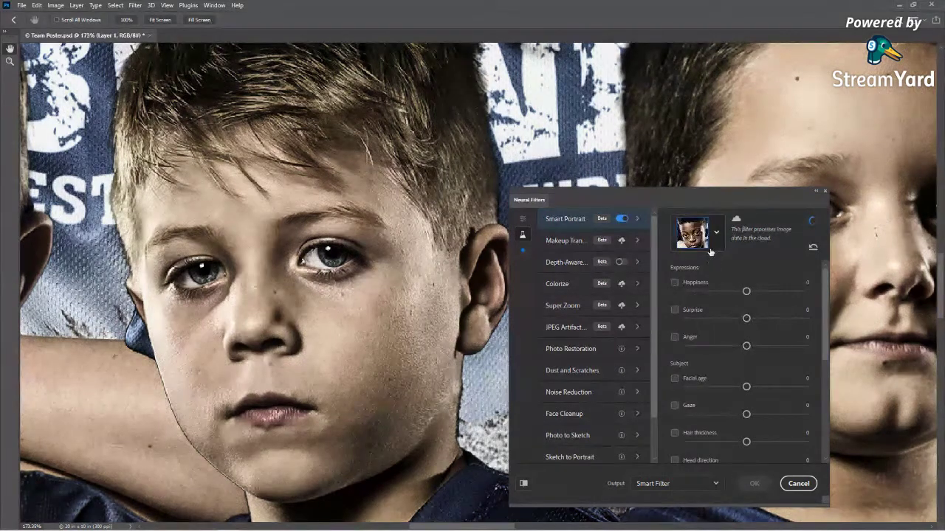
Set Smart Portrait Happiness to 50 for the front-row centre boy's face and bring him into view.
left_click(759, 292)
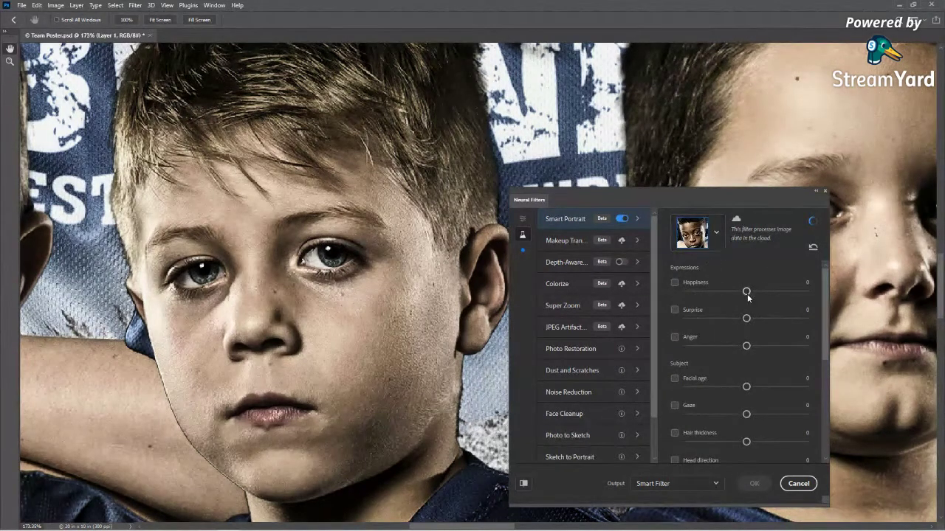
left_click_drag(761, 294, 770, 294)
left_click_drag(273, 254, 565, 329)
left_click_drag(111, 295, 443, 302)
left_click_drag(147, 292, 221, 192)
left_click_drag(517, 243, 177, 227)
left_click_drag(628, 259, 184, 251)
left_click_drag(443, 266, 220, 200)
scroll(220, 200, "down", 6)
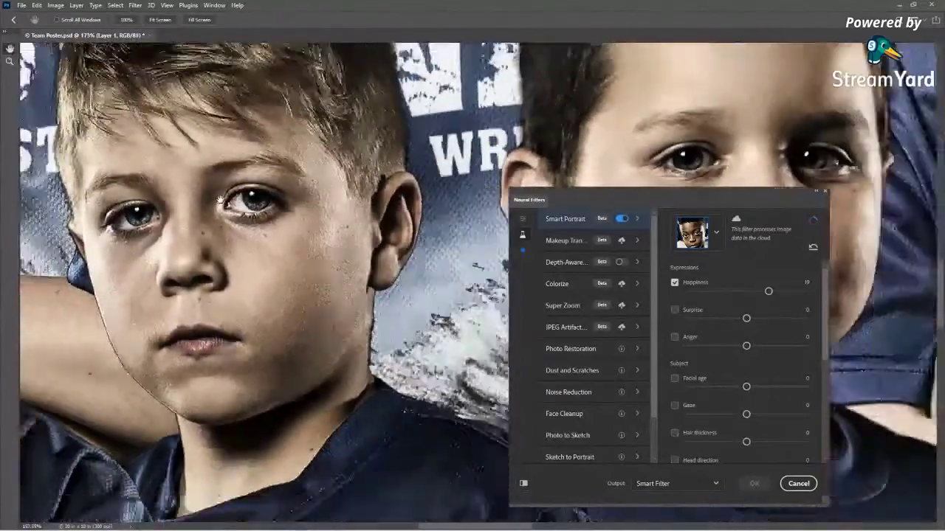
scroll(220, 200, "down", 5)
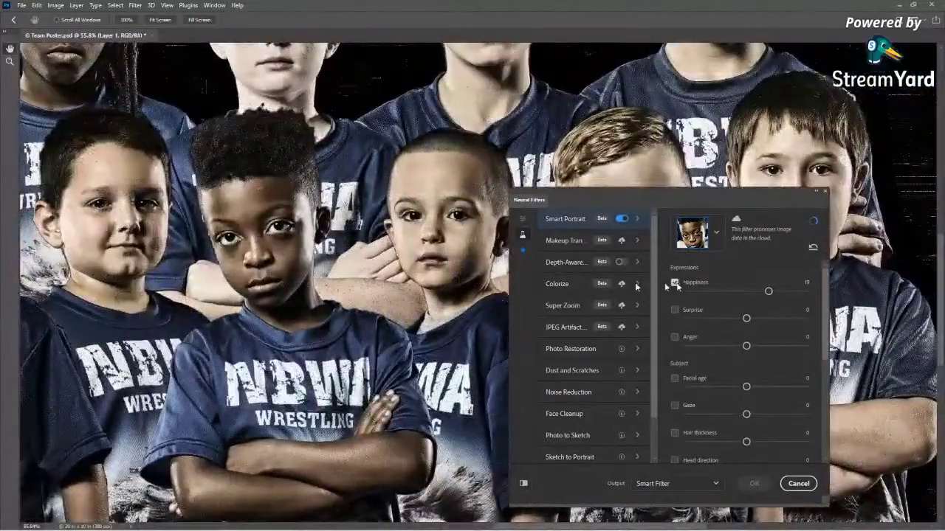
left_click_drag(768, 292, 805, 292)
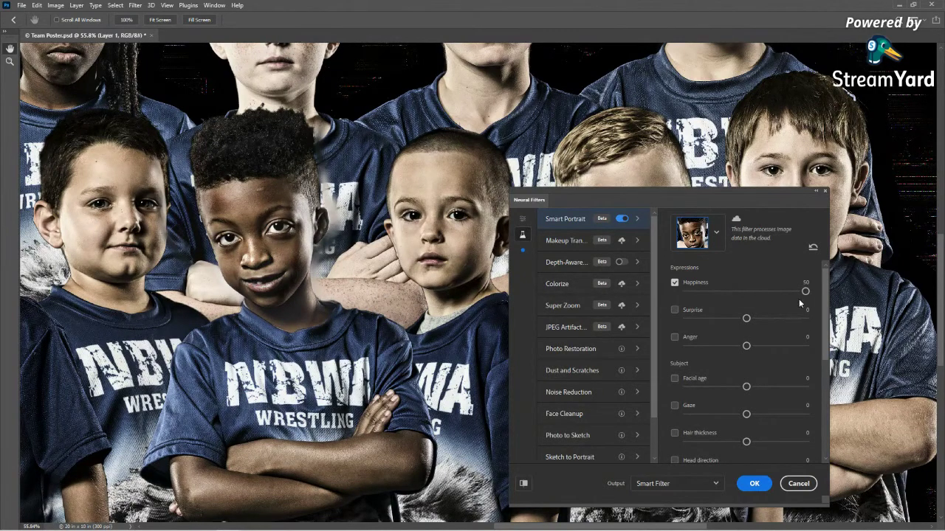
Try Smart Portrait Happiness at 23 on the front-row centre boy's face, and turn the Happiness adjustment off.
left_click_drag(805, 293, 776, 296)
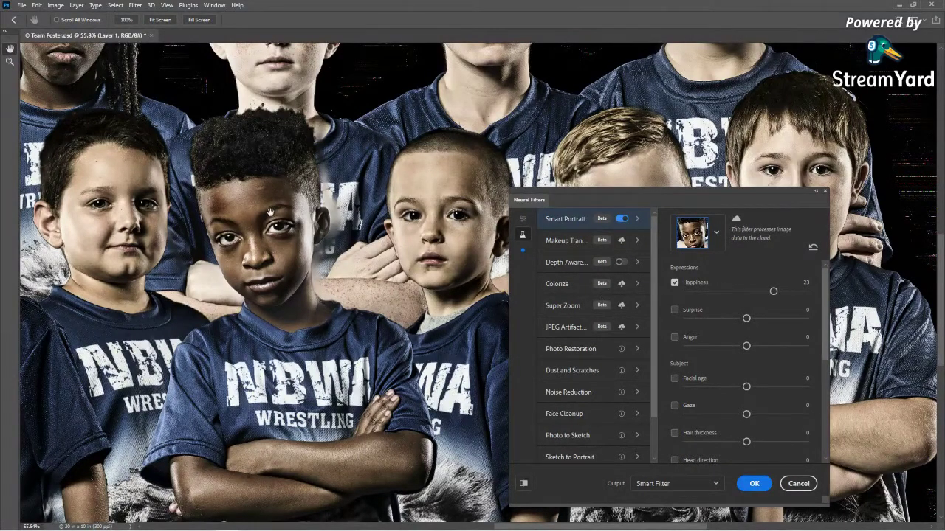
left_click(676, 284)
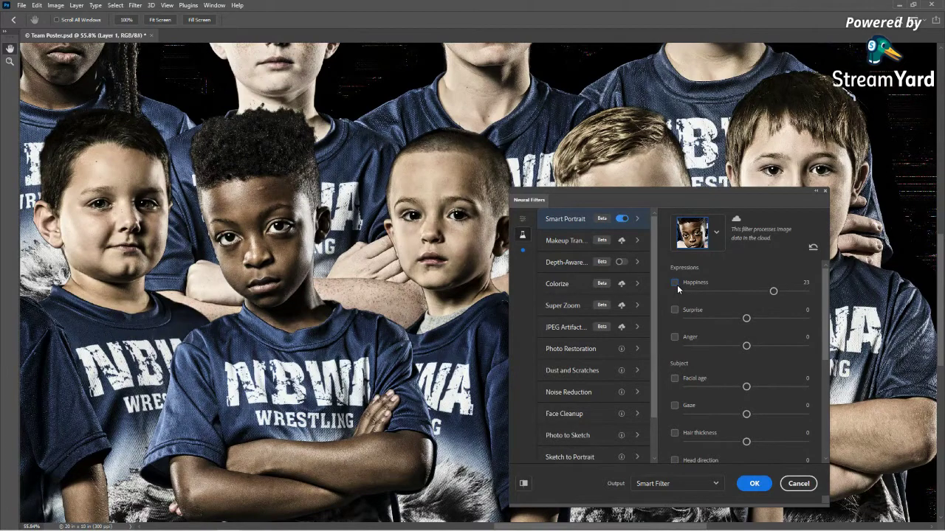
left_click(677, 284)
Turn on the Gaze adjustment for the front-row centre boy and set it to 50.
left_click(675, 408)
left_click_drag(746, 414, 777, 417)
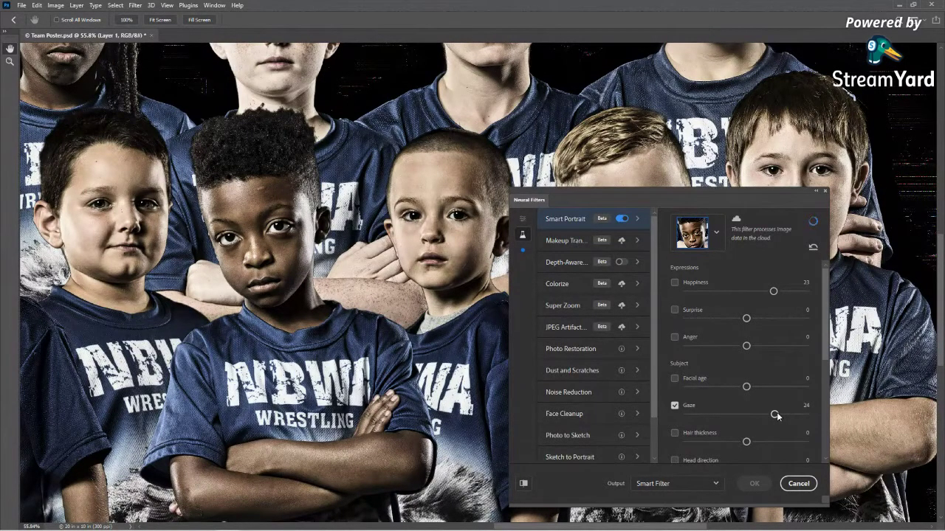
left_click_drag(777, 416, 816, 418)
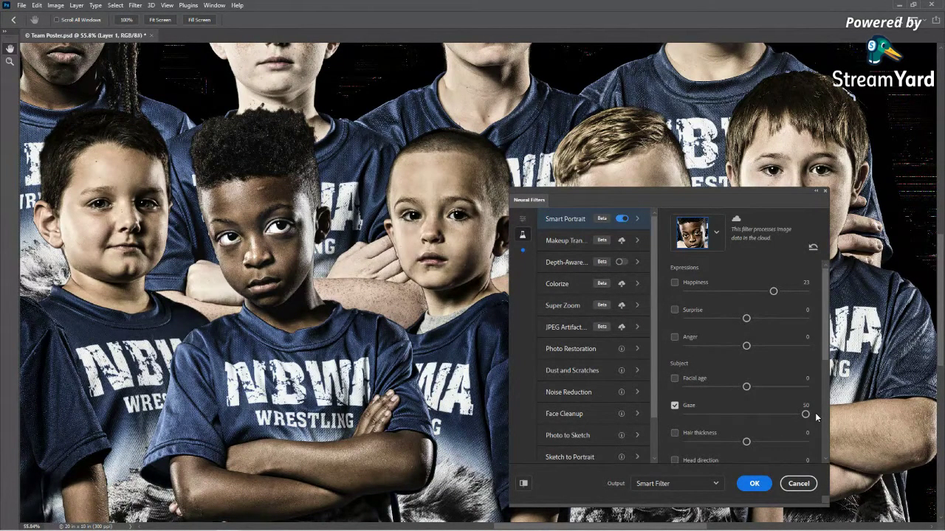
Try the Anger expression instead of Gaze on the front-row centre boy, setting Anger to 26.
left_click(673, 336)
left_click(747, 345)
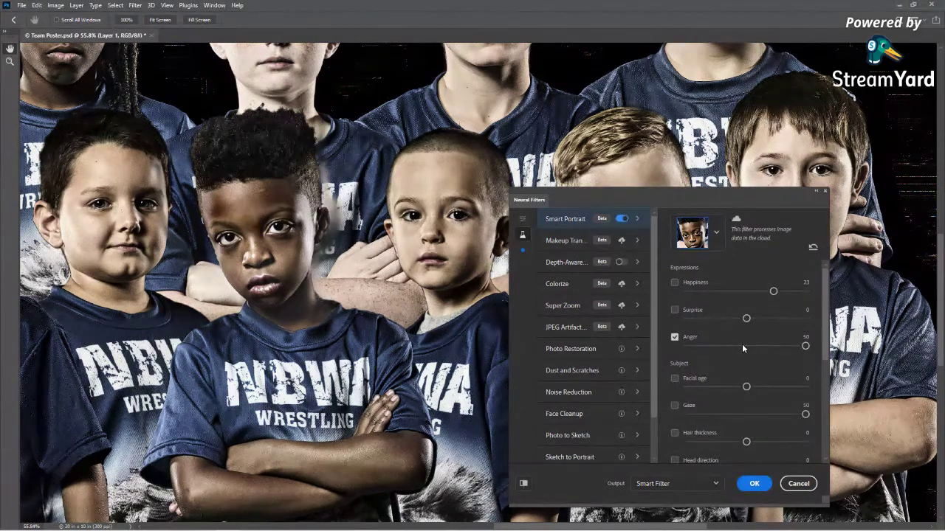
left_click_drag(805, 346, 777, 346)
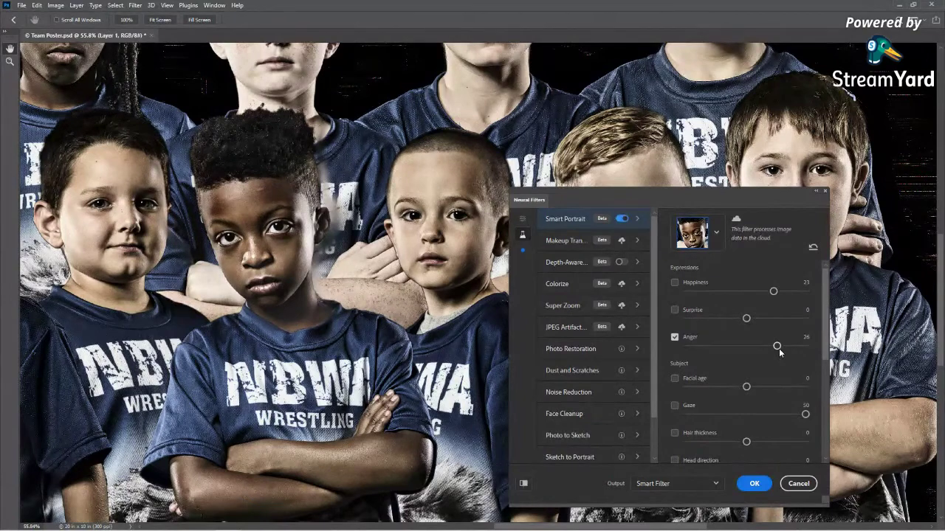
View the faces detected by Smart Portrait, close Neural Filters and bring the whole team poster into view.
left_click(716, 232)
left_click(749, 195)
left_click_drag(749, 195, 747, 19)
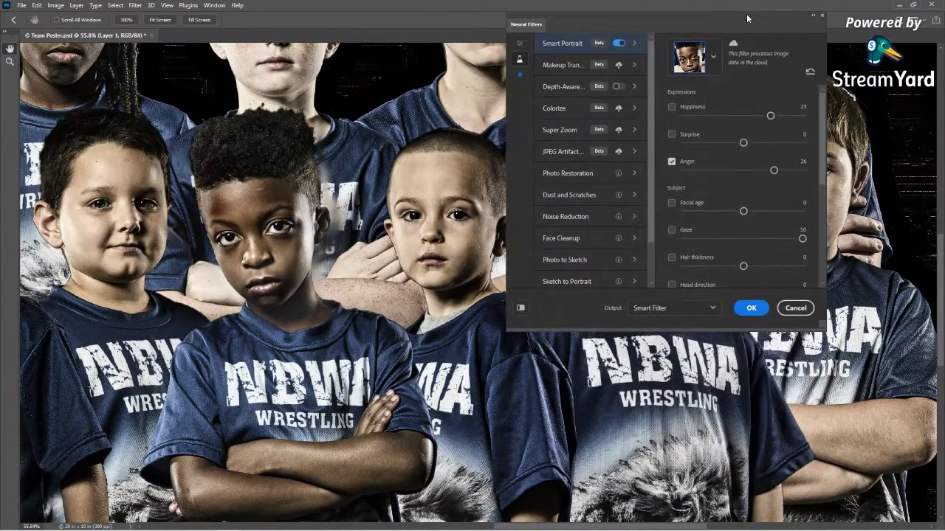
left_click(714, 62)
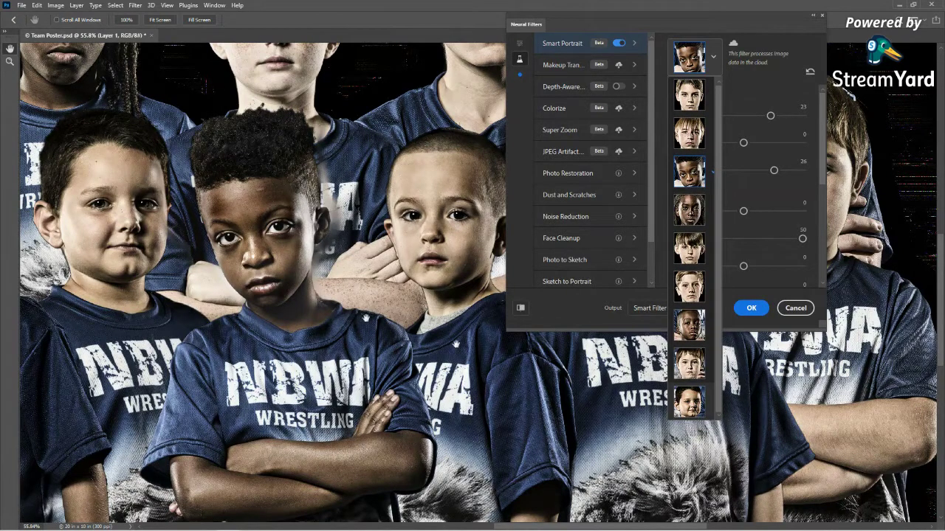
left_click(299, 304)
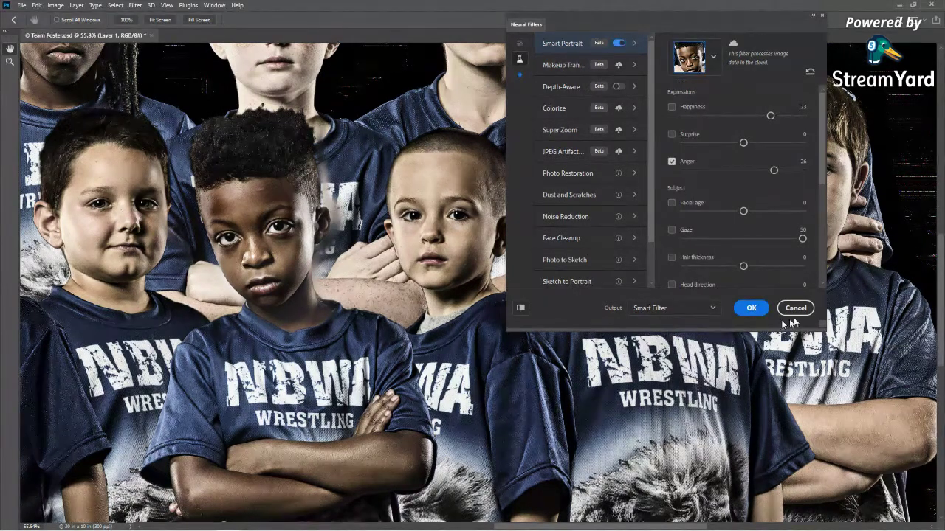
key("Escape")
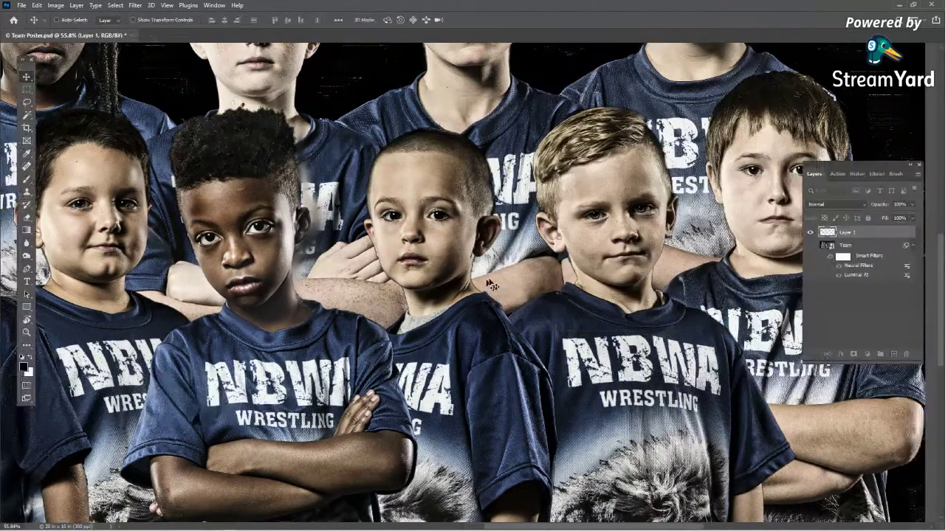
scroll(472, 280, "down", 3)
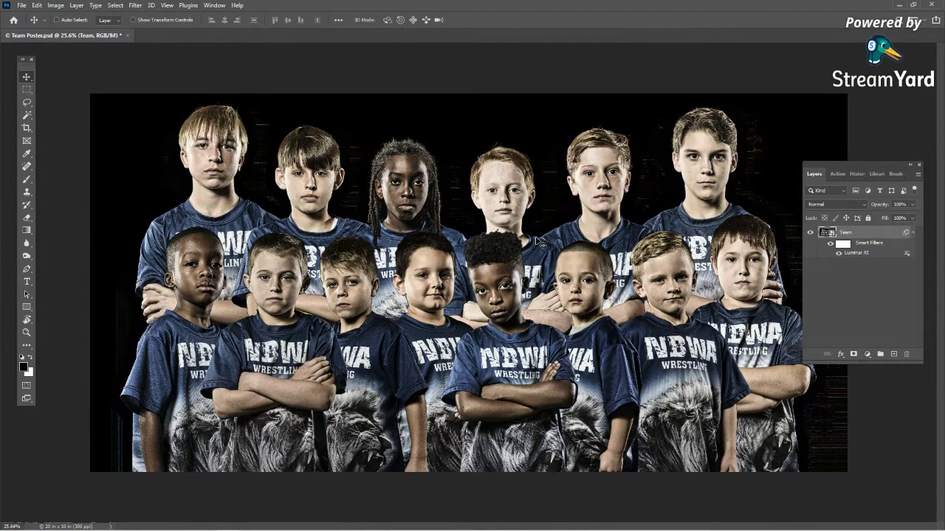
Switch to Luminar AI and open The Crown Series folder in the photo catalog.
key("alt+Tab")
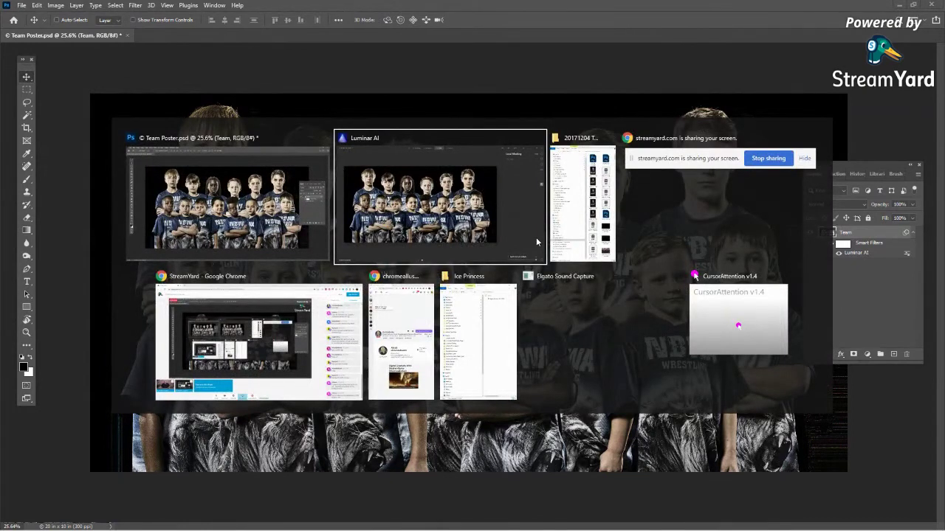
left_click(536, 236)
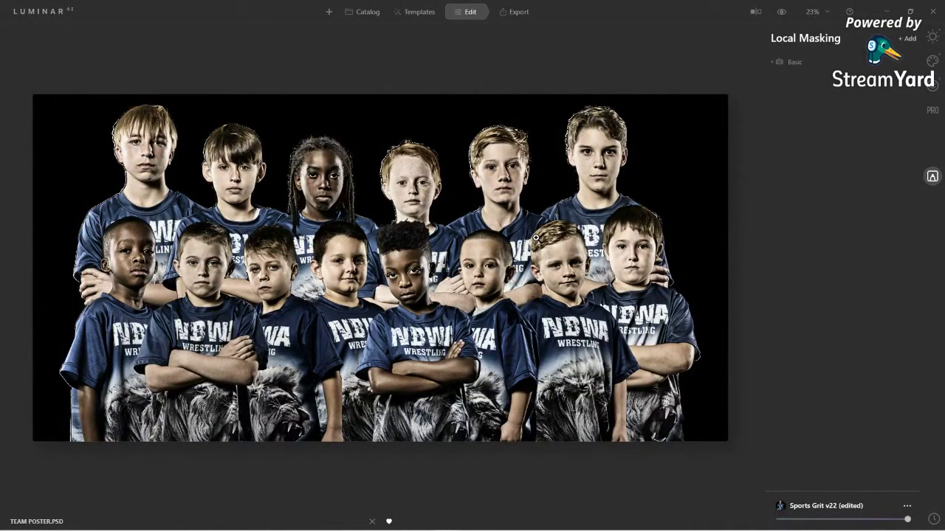
left_click(366, 14)
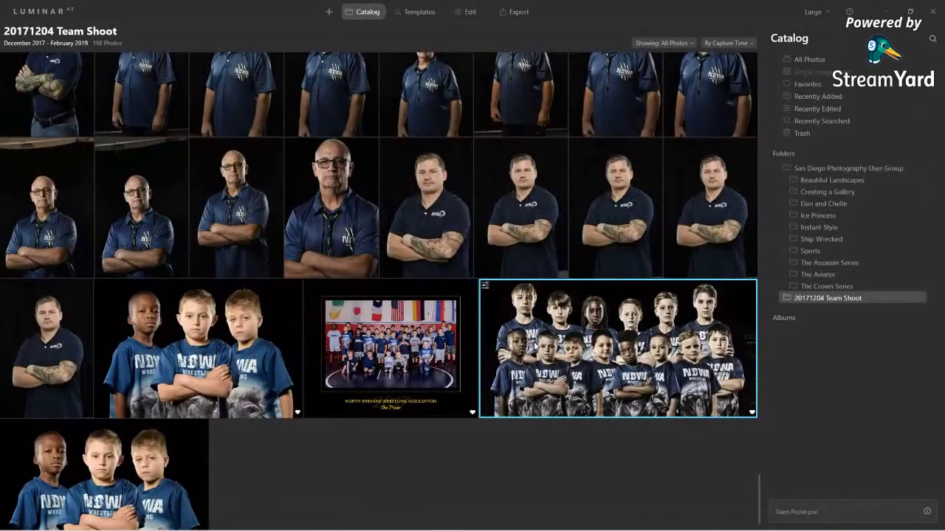
scroll(536, 347, "up", 4)
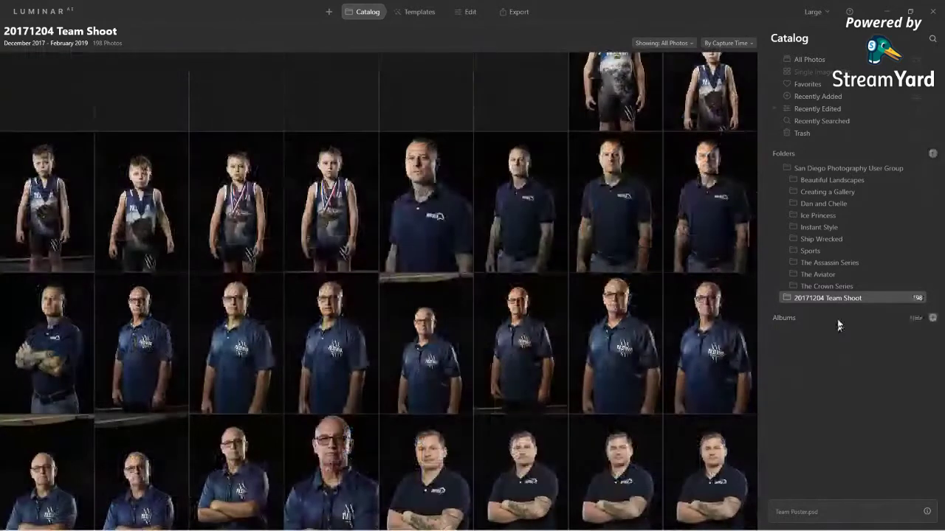
left_click(822, 287)
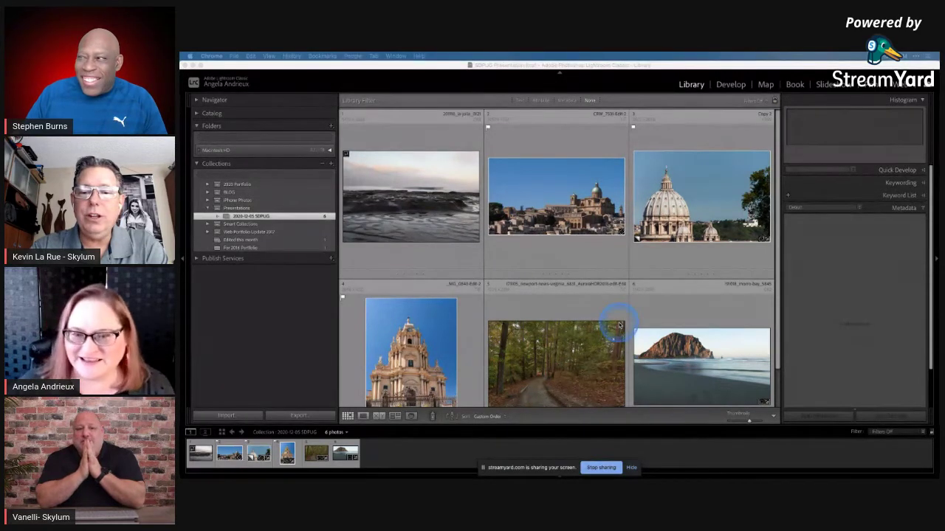
scroll(624, 310, "down", 2)
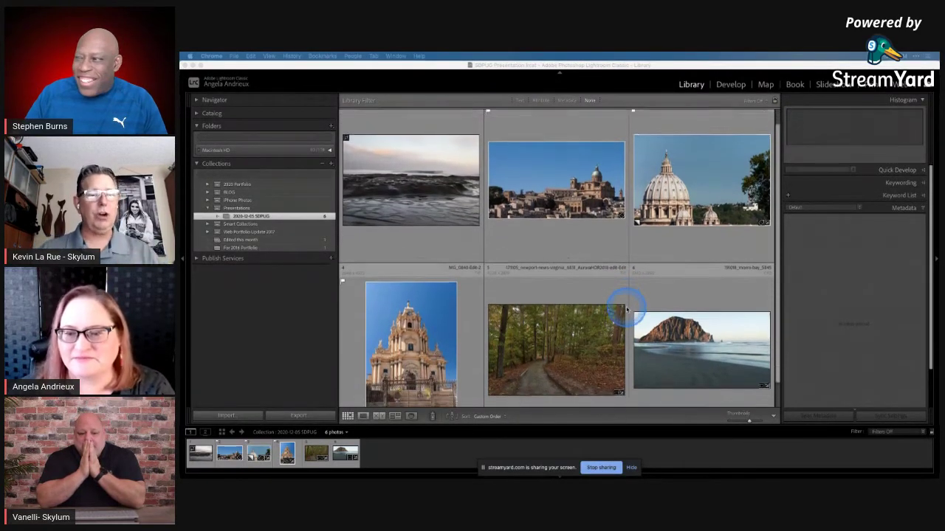
scroll(626, 310, "up", 2)
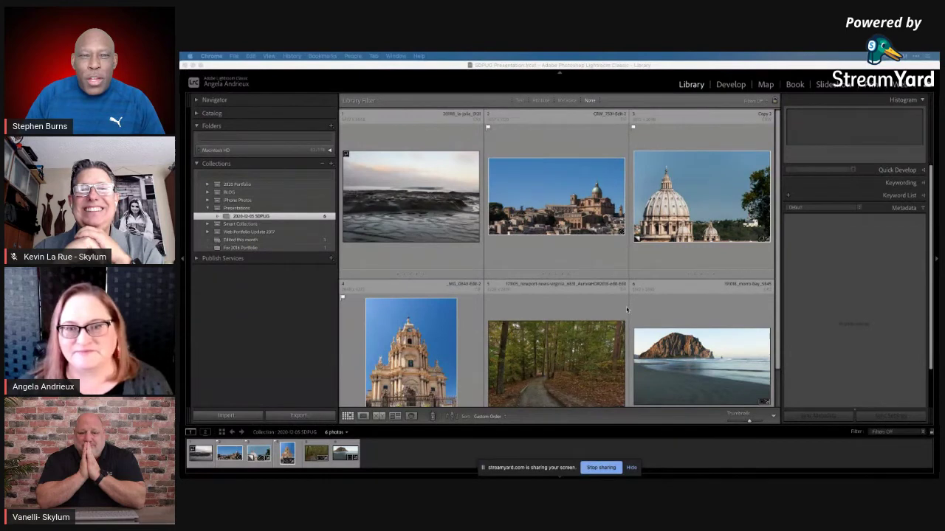
left_click(627, 309)
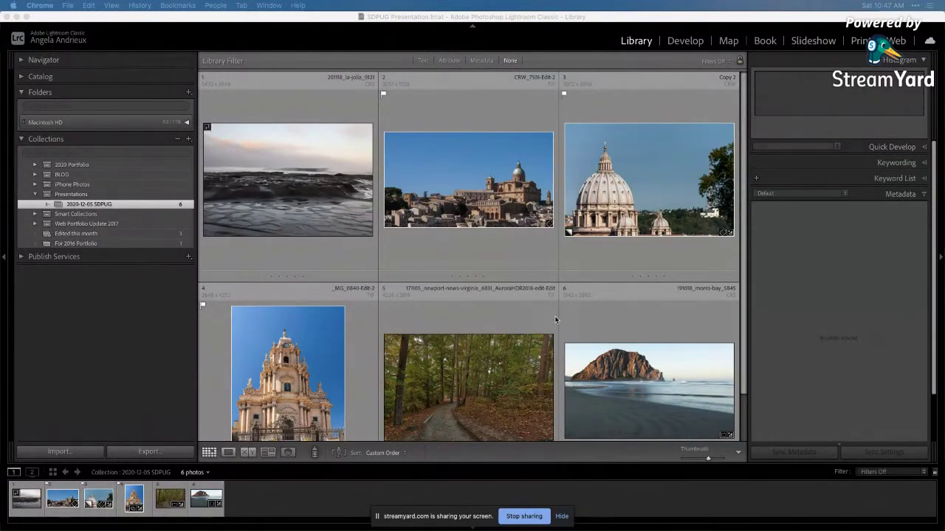
Open the Vatican dome photo from the 2020-12-05 SDPUG collection and inspect the dome's lantern up close.
double_click(632, 212)
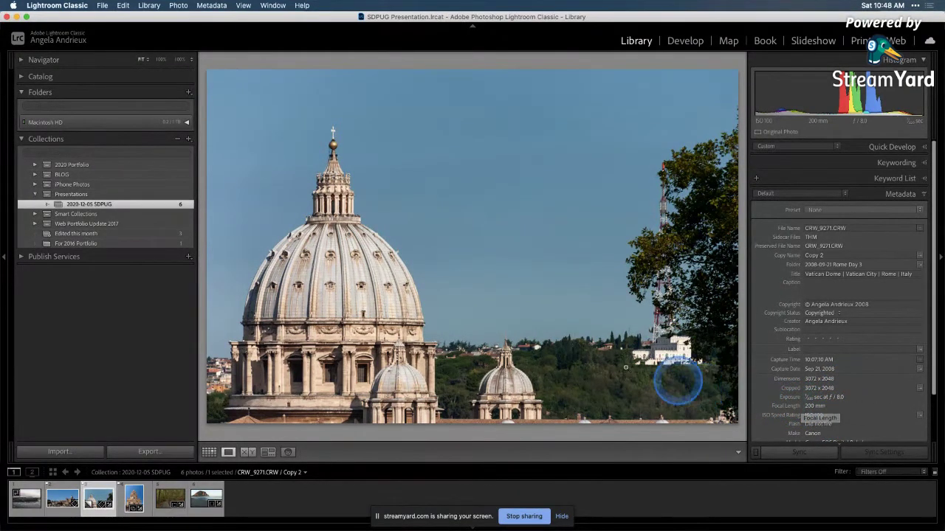
left_click(342, 216)
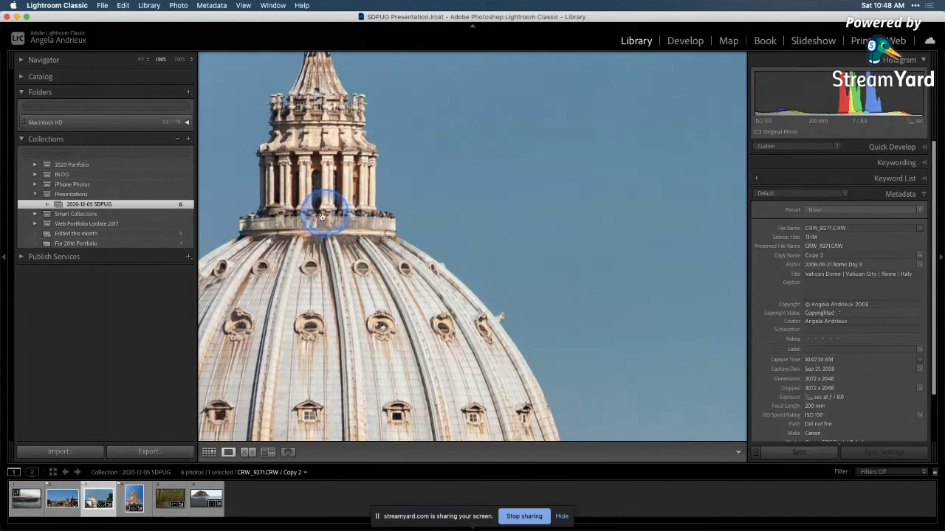
left_click(373, 259)
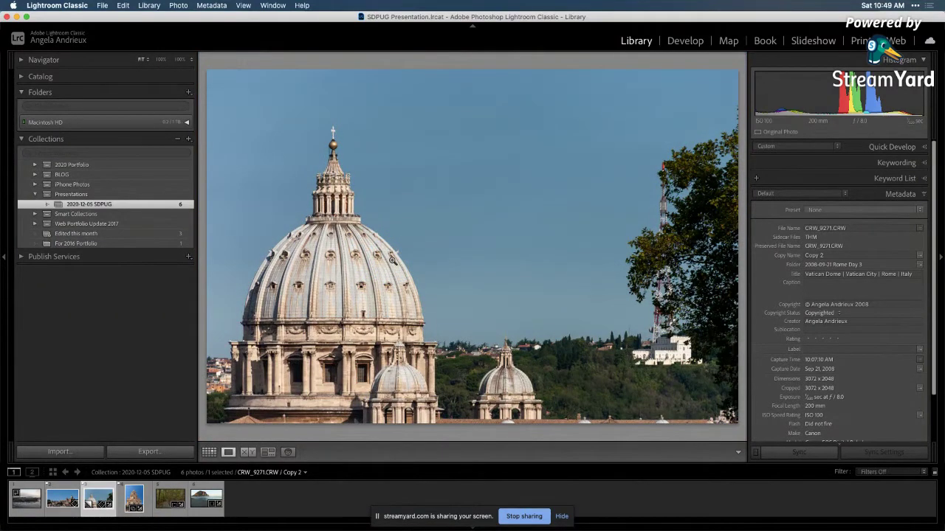
Send the Vatican dome photo to Luminar AI as a copy with Lightroom adjustments.
left_click(404, 244)
right_click(404, 244)
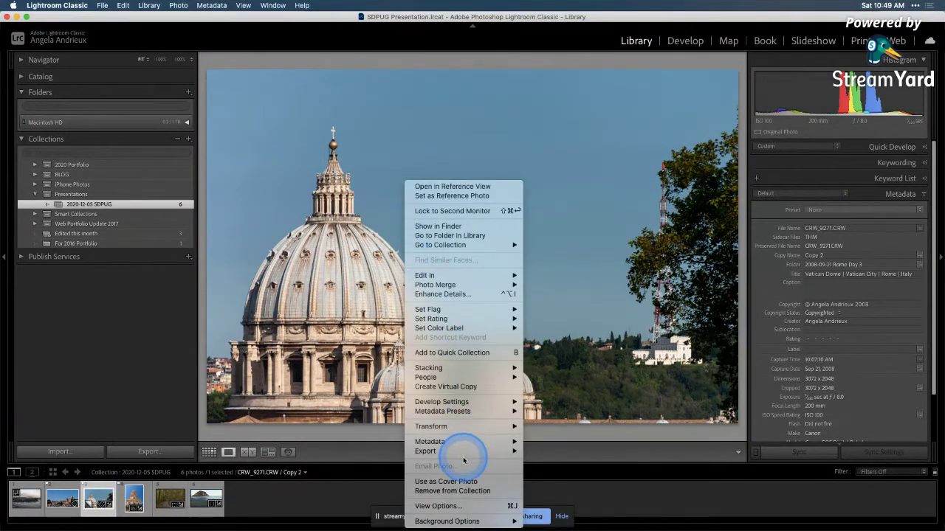
mouse_move(473, 449)
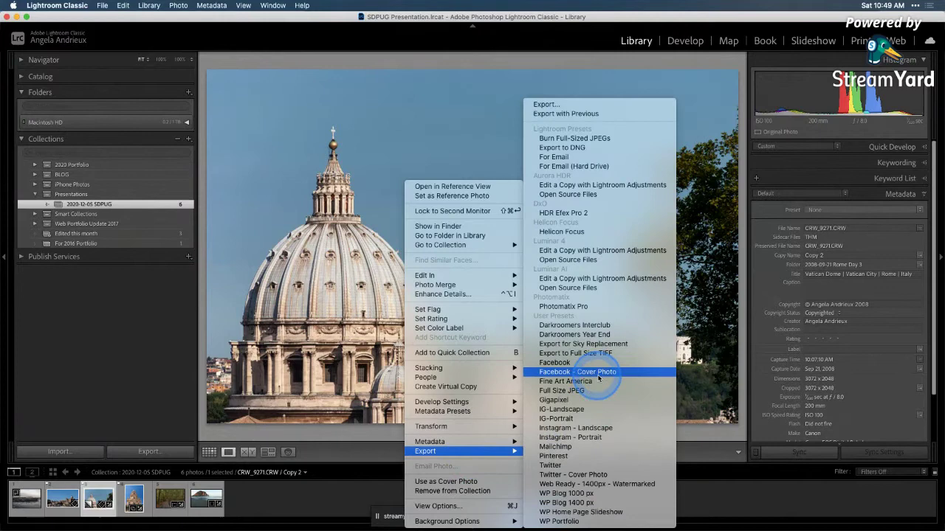
left_click(587, 280)
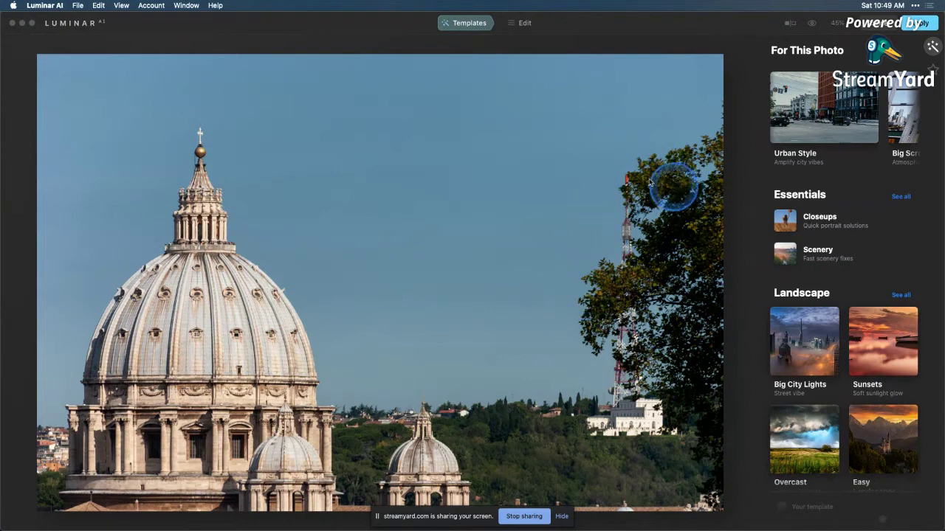
Browse the templates suggested for this photo and apply the Abbey Street template from the Urban Style collection.
scroll(784, 110, "right", 5)
scroll(811, 119, "right", 3)
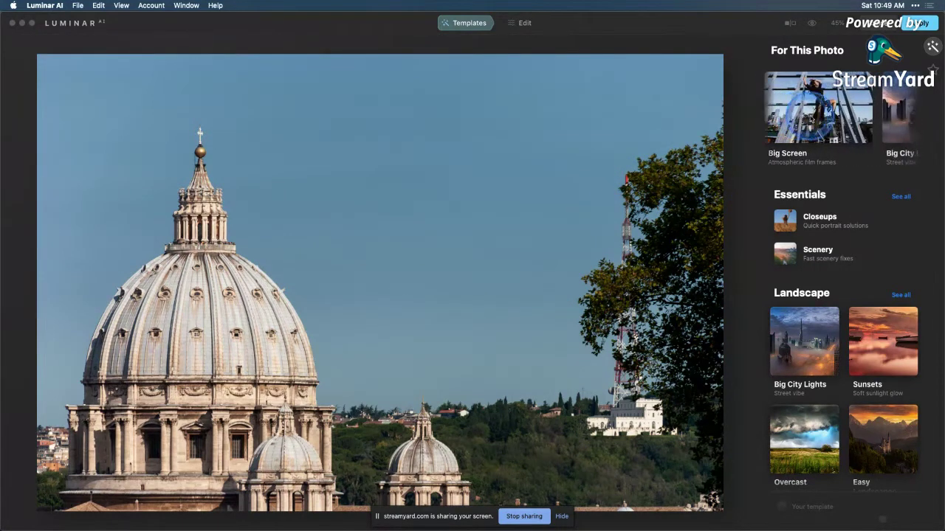
scroll(811, 120, "left", 3)
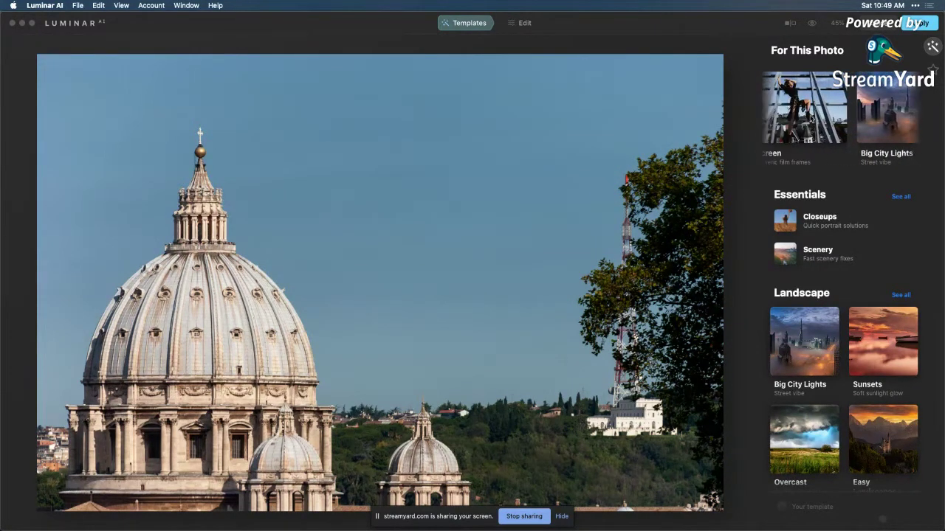
scroll(829, 113, "left", 3)
left_click(829, 113)
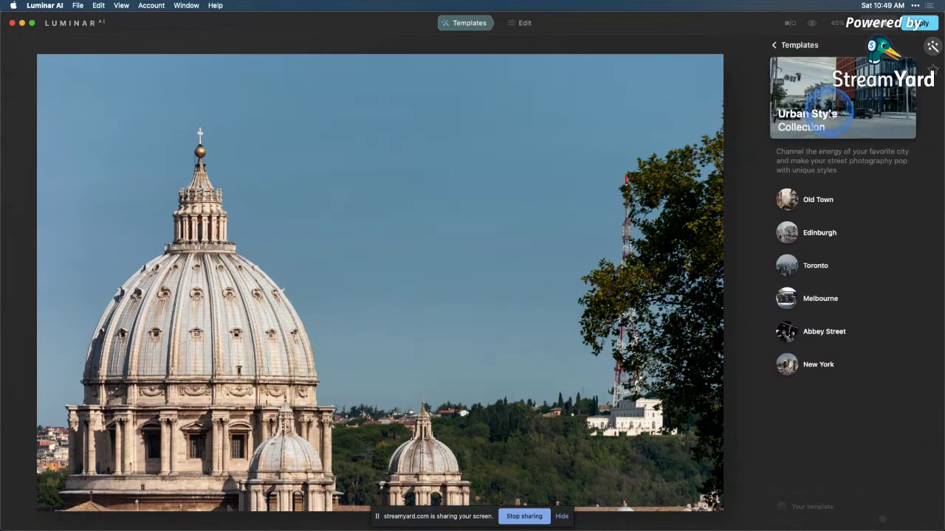
left_click(822, 328)
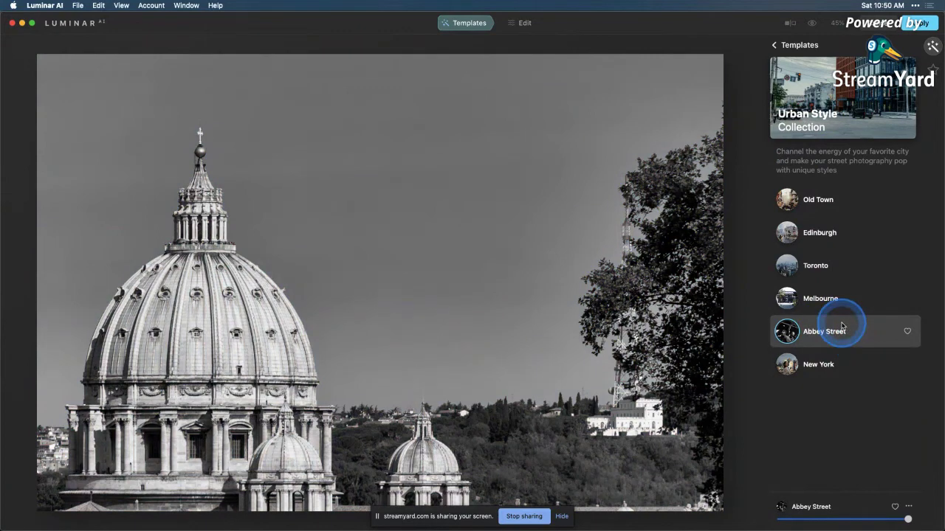
left_click(842, 326)
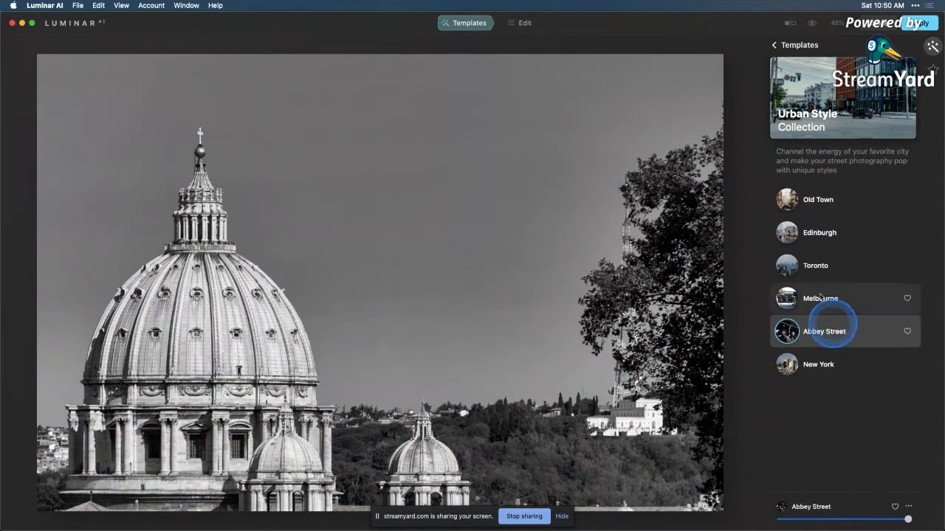
left_click(779, 97)
left_click(785, 124)
Try the automatic Composition AI crop, shift the photo to the right within the crop frame, and reset the composition.
left_click(525, 25)
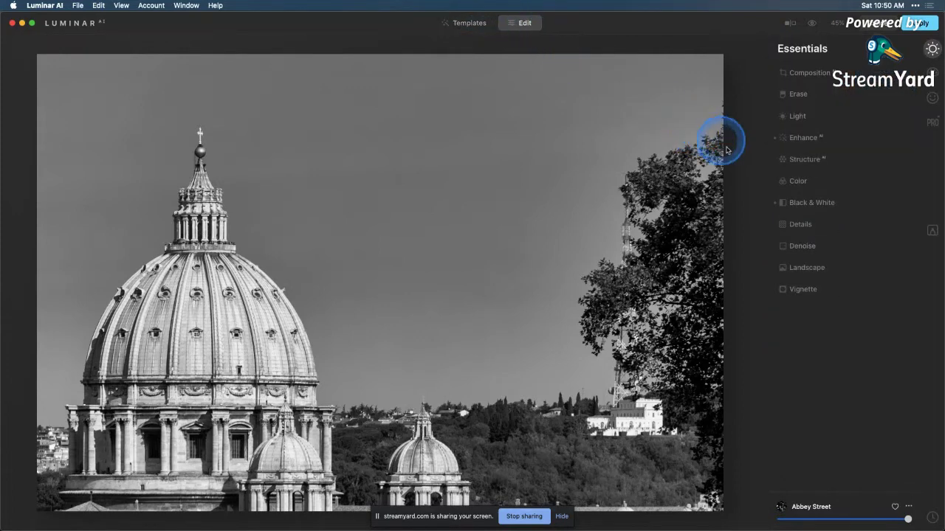
left_click(810, 73)
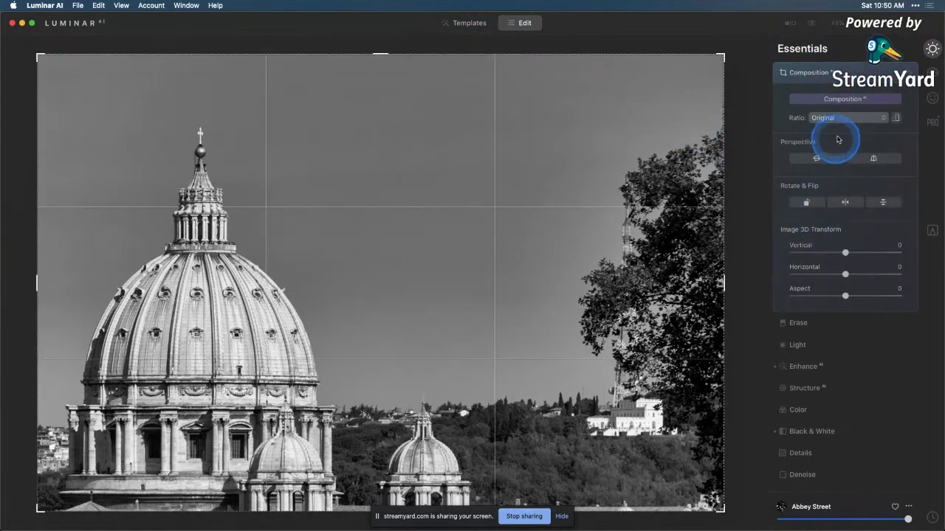
left_click(845, 101)
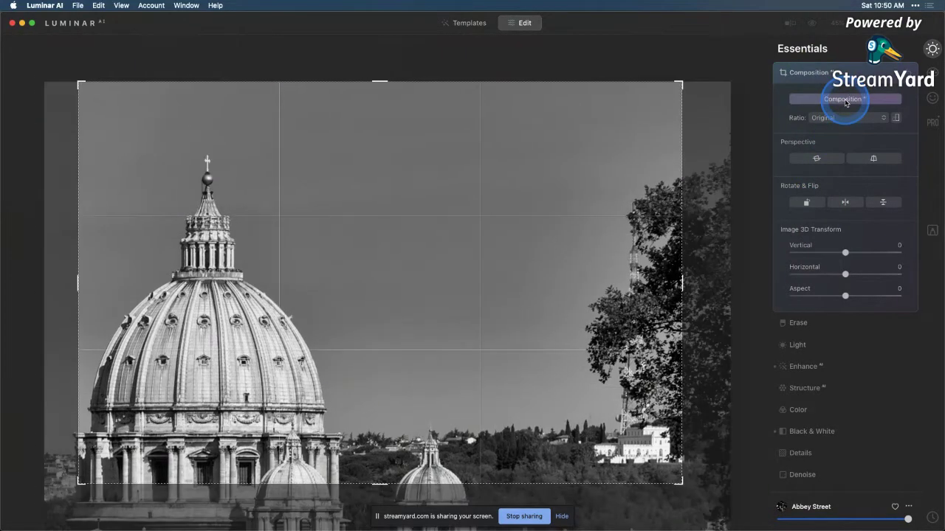
left_click_drag(290, 202, 359, 206)
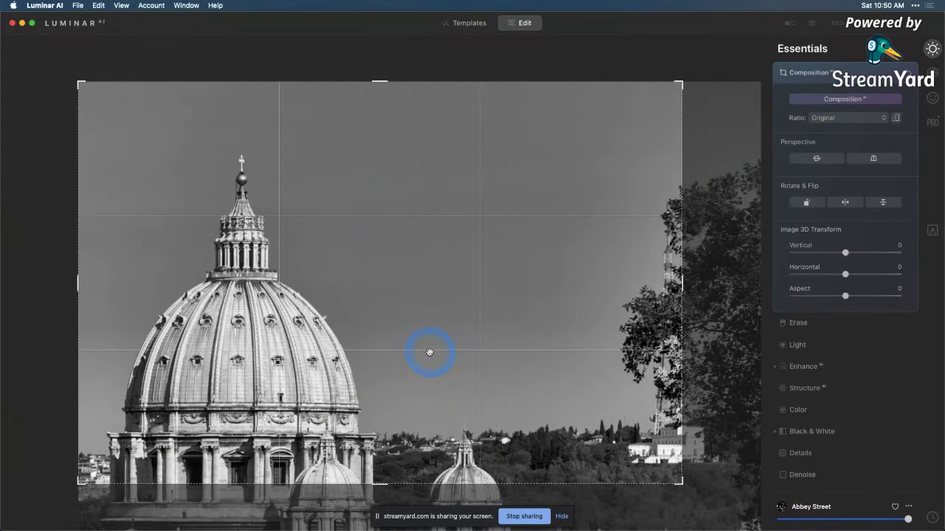
left_click(909, 72)
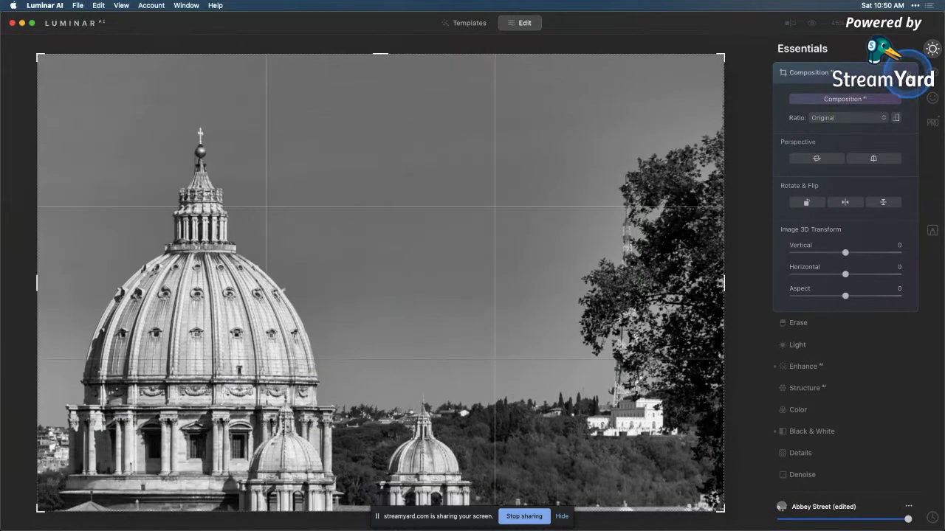
Crop the dome photo to a 1:1 square, keeping the main dome and small domes while excluding the tree.
left_click(862, 118)
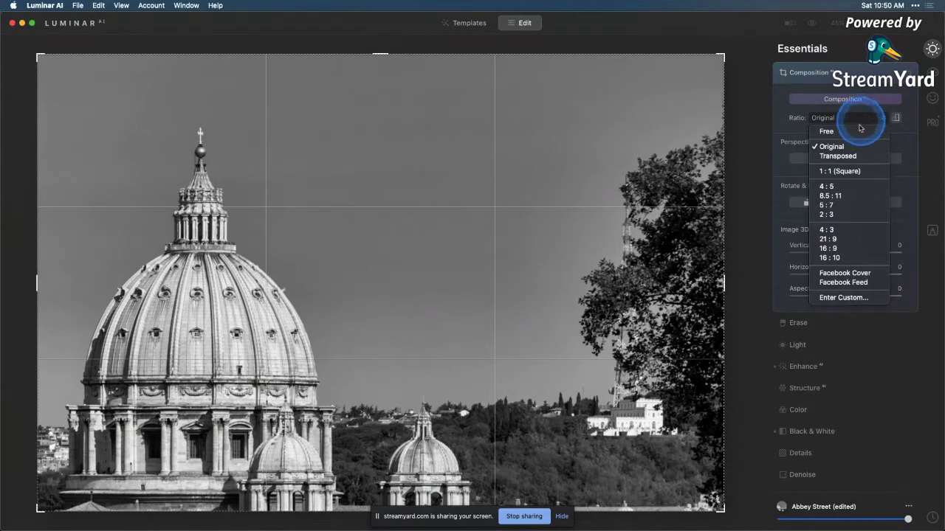
left_click(856, 172)
left_click_drag(274, 243, 453, 273)
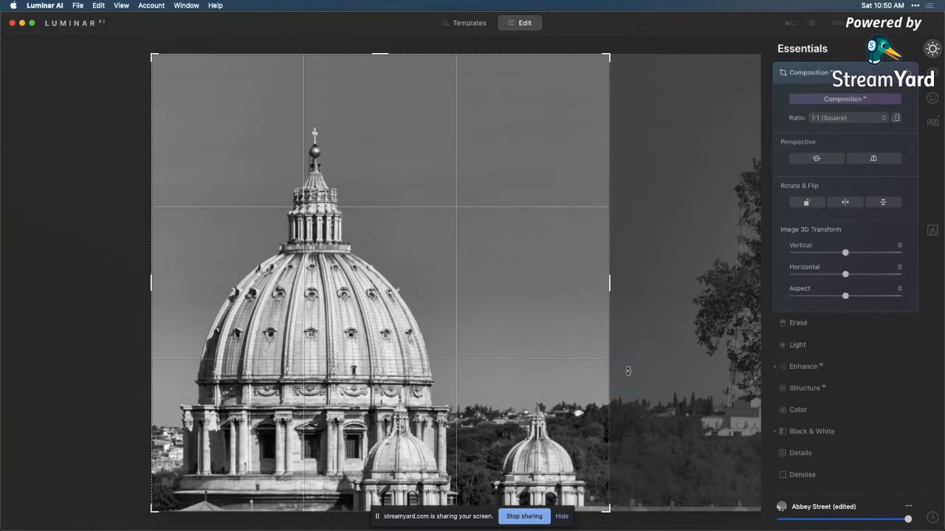
key("Return")
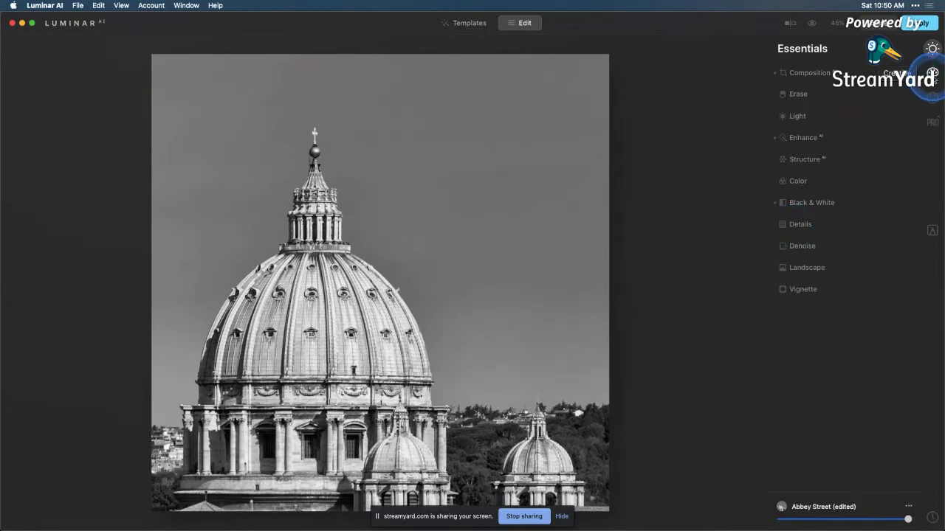
Replace the sky using Sky AI with the custom image Streaky Sunrise 05.jpg from the Full Size JPEGs folder.
left_click(932, 74)
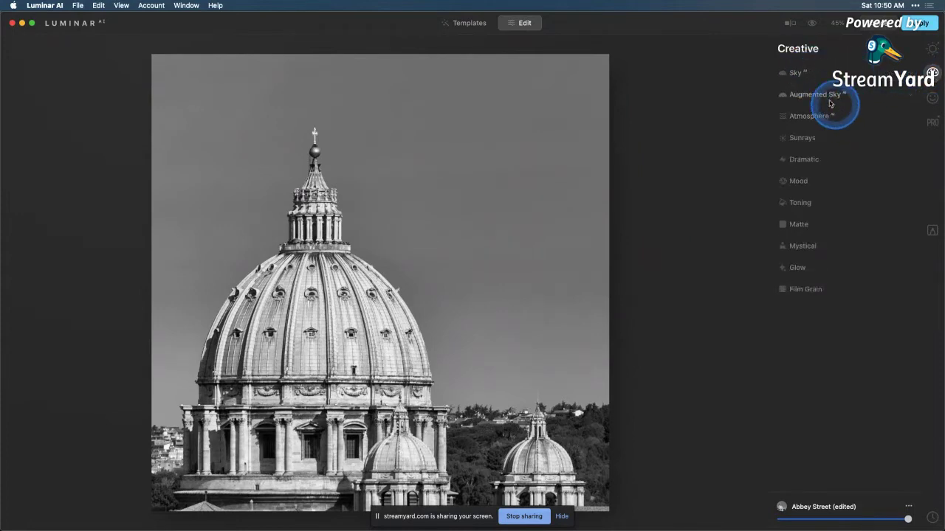
left_click(796, 72)
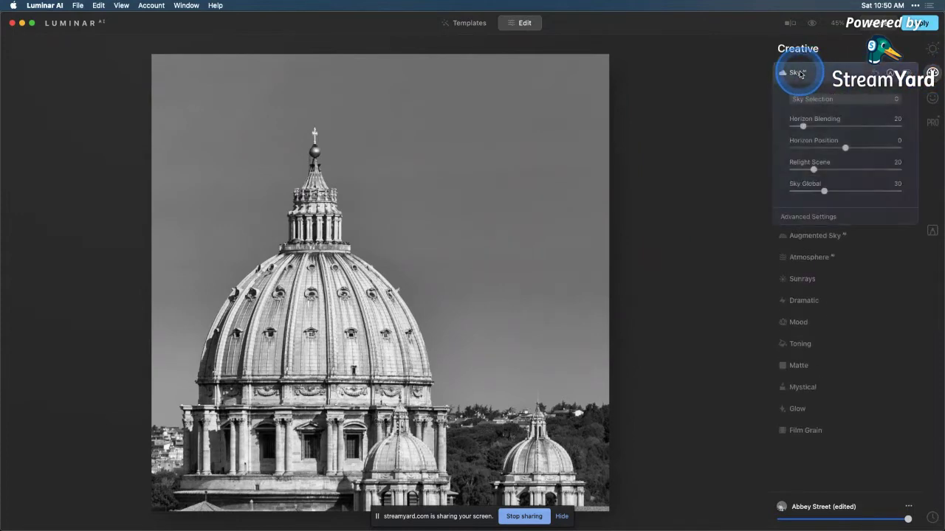
left_click(830, 101)
scroll(834, 174, "down", 10)
scroll(833, 174, "down", 15)
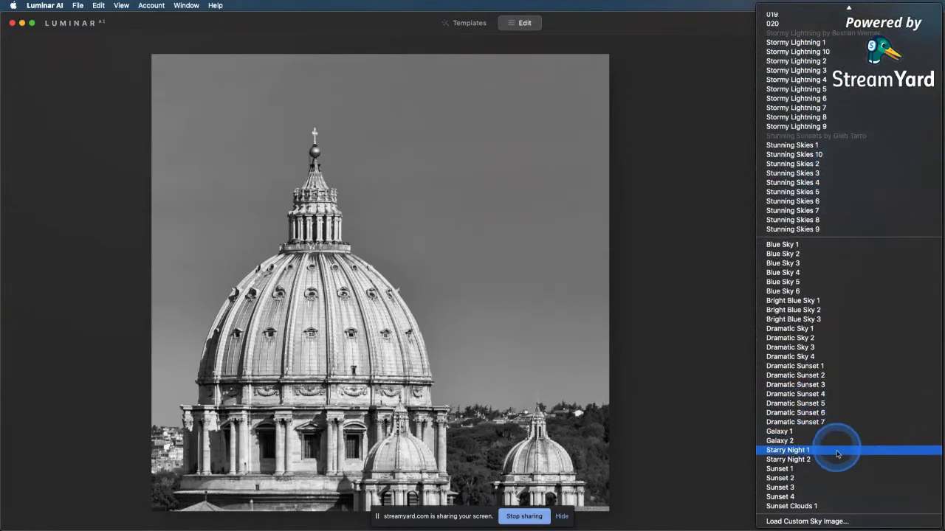
left_click(835, 522)
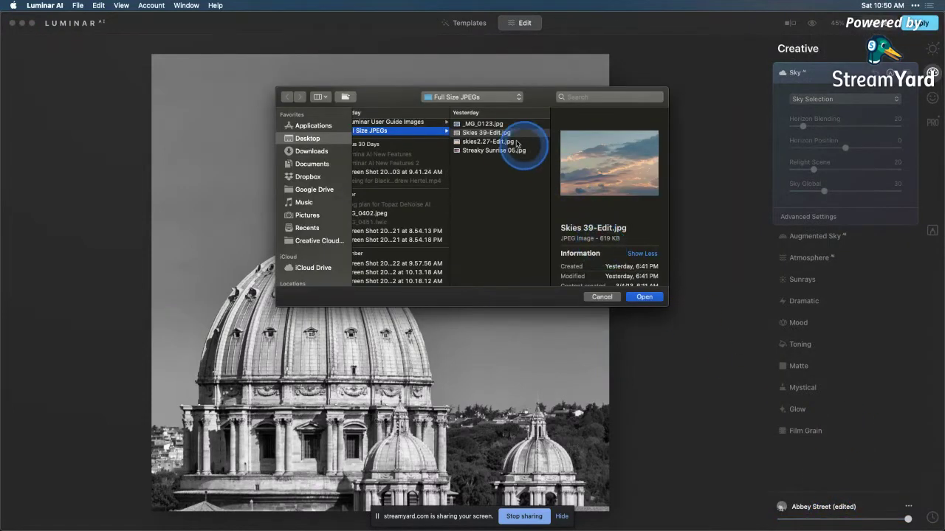
left_click(493, 124)
left_click(495, 133)
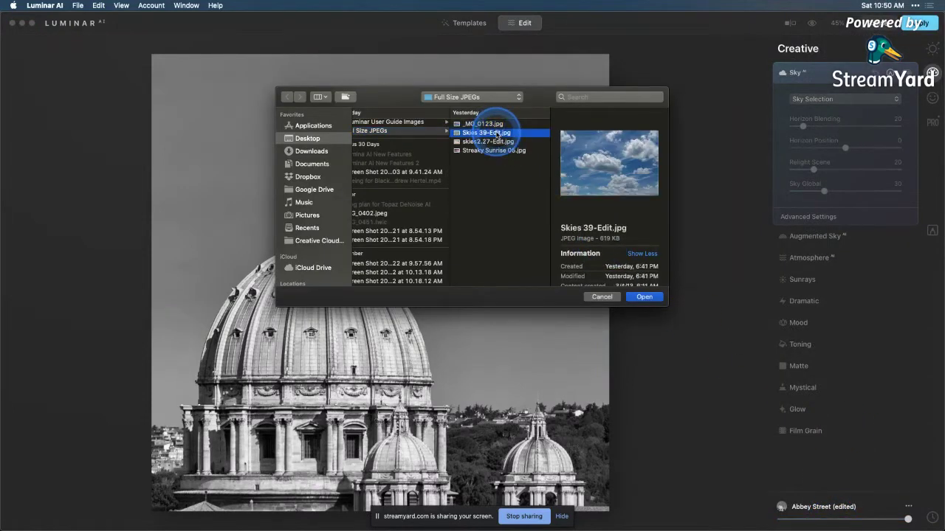
left_click(497, 141)
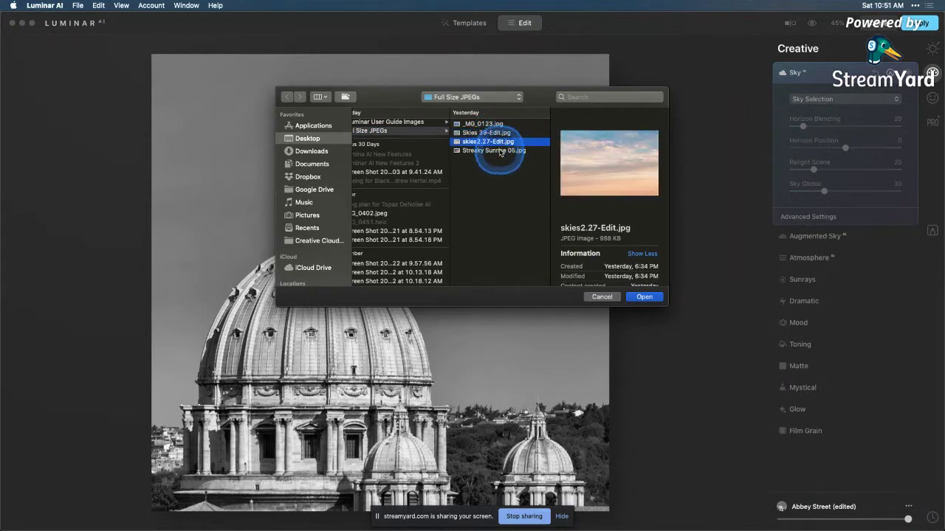
left_click(501, 150)
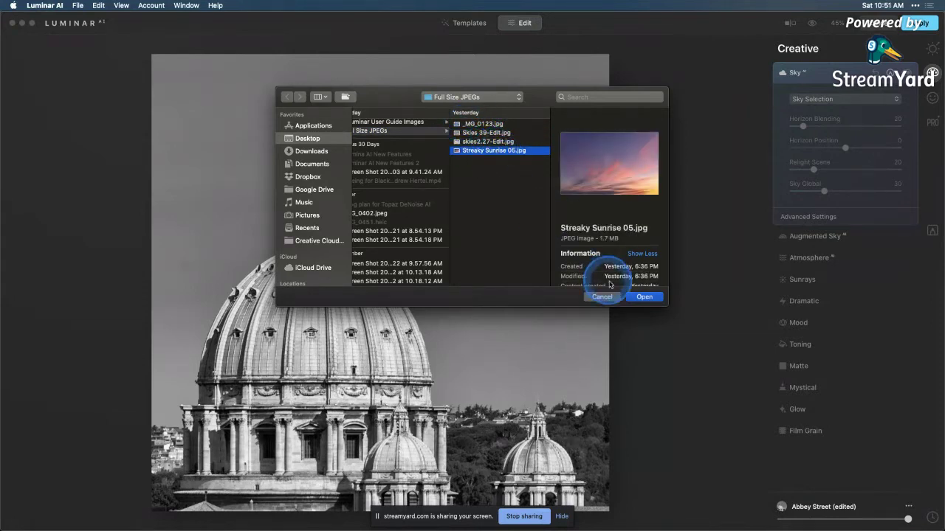
left_click(647, 298)
left_click(734, 382)
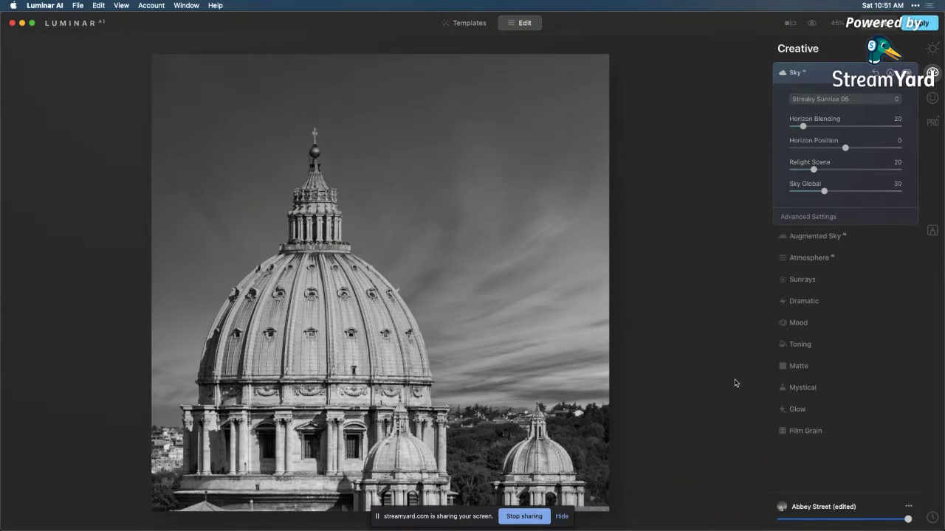
Darken the replacement sky by setting Sky Exposure to -25 in the advanced Sky AI settings.
left_click(815, 221)
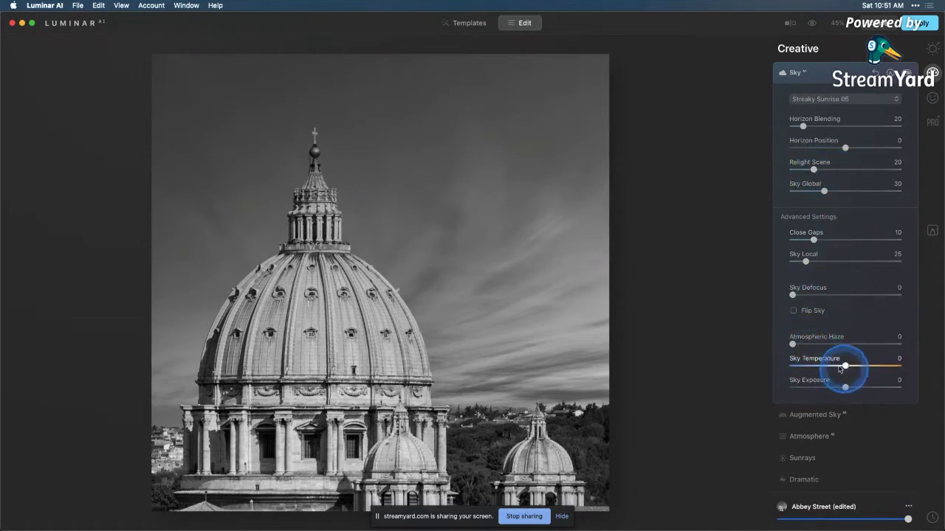
left_click_drag(845, 387, 830, 390)
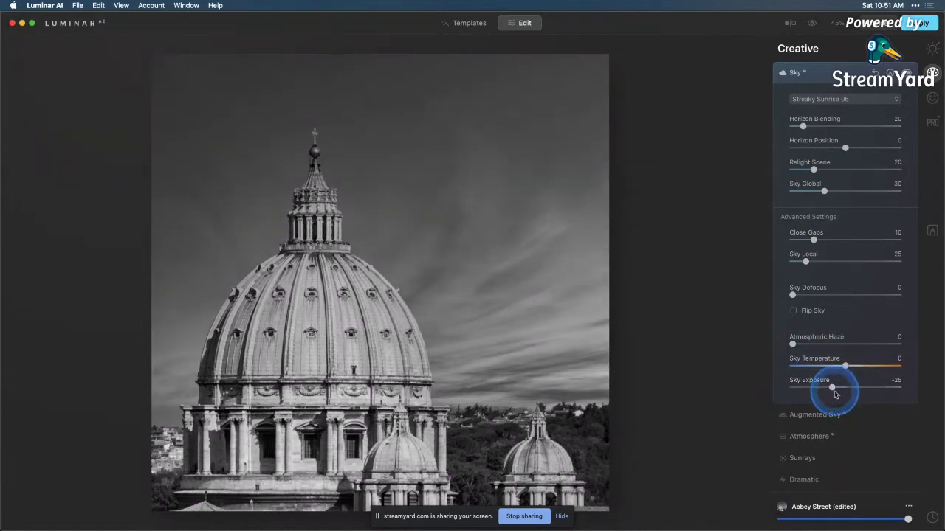
left_click(866, 250)
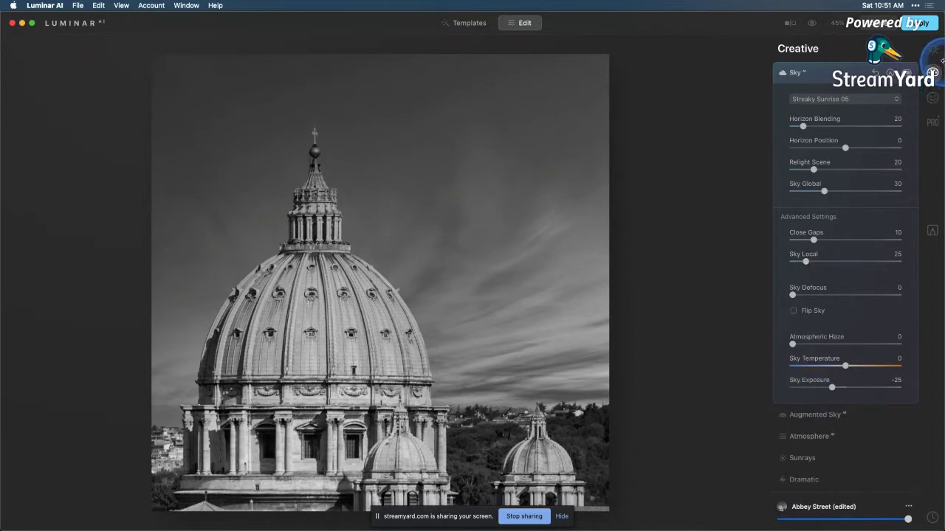
Add detail to the photo with Structure AI at an Amount of 35.
left_click(932, 49)
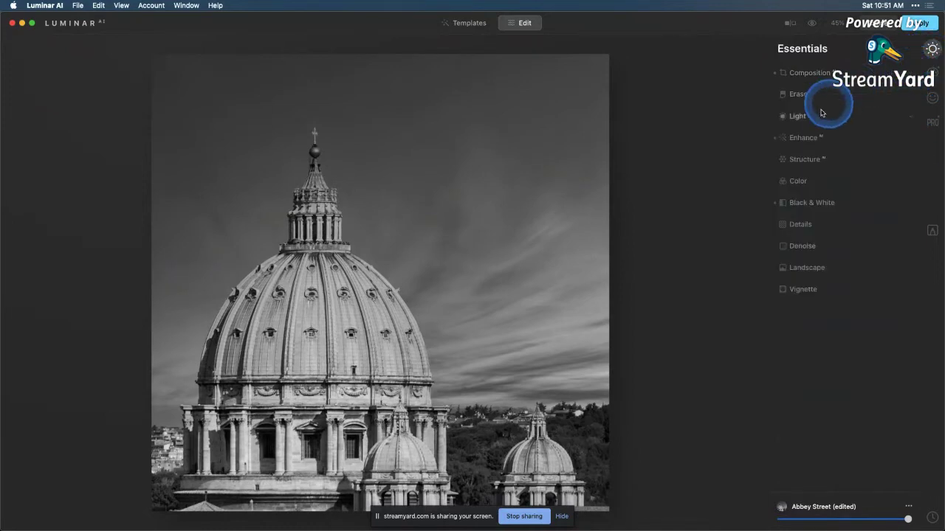
left_click(808, 160)
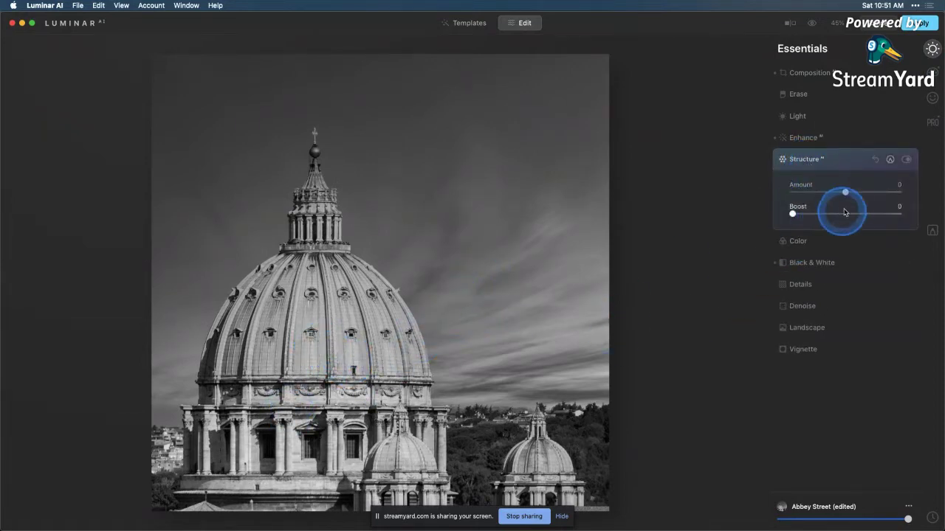
left_click_drag(845, 193, 865, 194)
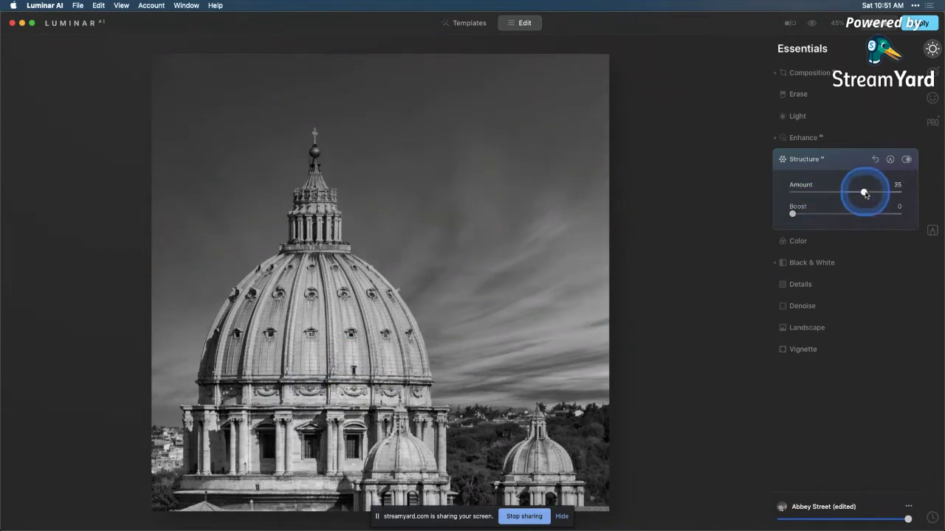
Adjust the Black & White luminance, setting Blue to -12 and Magenta to -53.
left_click(797, 262)
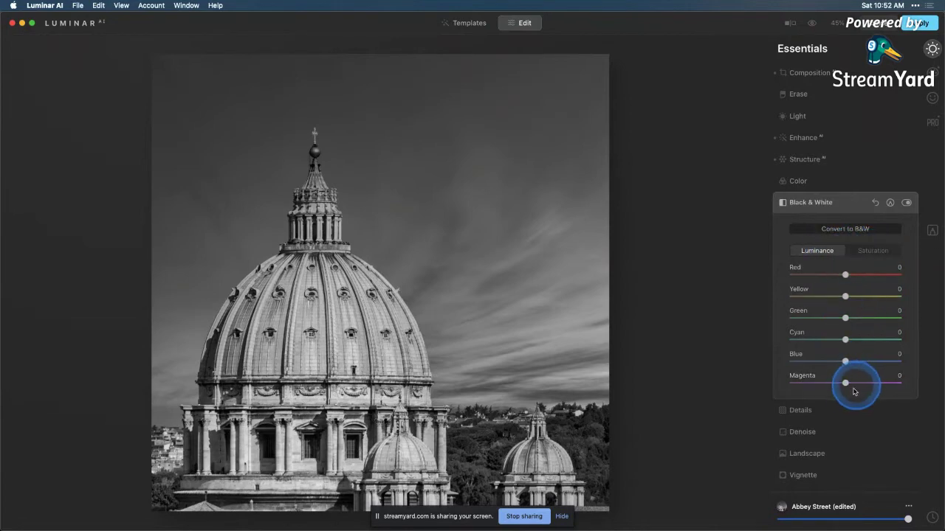
mouse_move(843, 383)
left_mouse_down()
mouse_move(804, 383)
mouse_move(839, 361)
mouse_move(846, 373)
left_mouse_up()
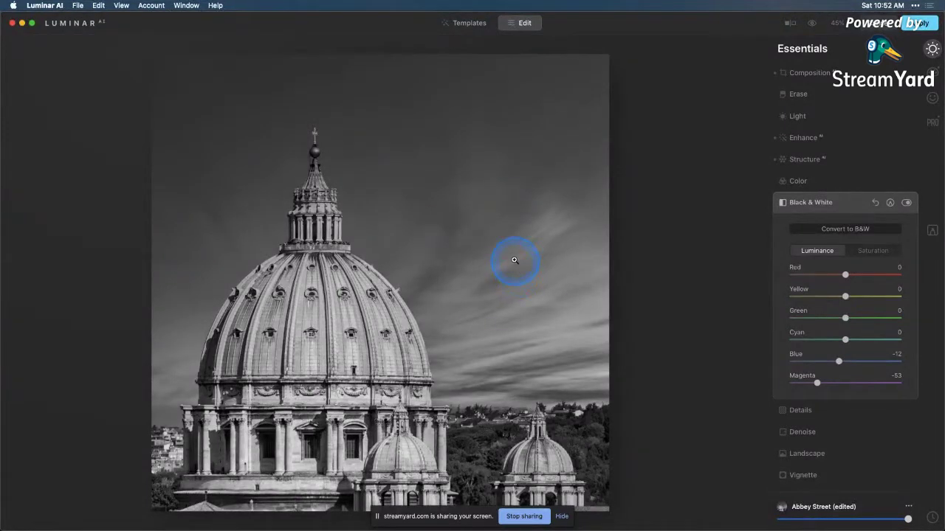
Add a post-crop vignette with Amount -100, Size 42, Feather 47 and Inner Light 5.
left_click(807, 474)
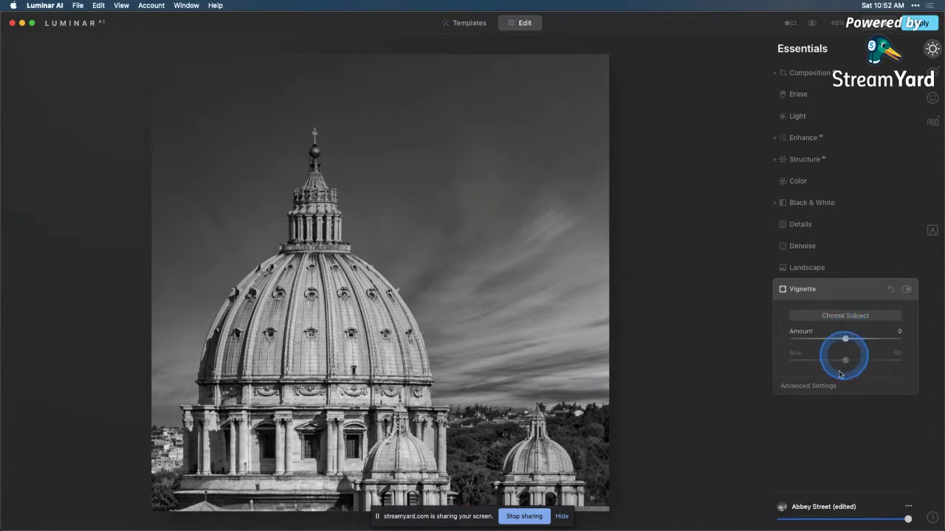
left_click_drag(845, 339, 769, 335)
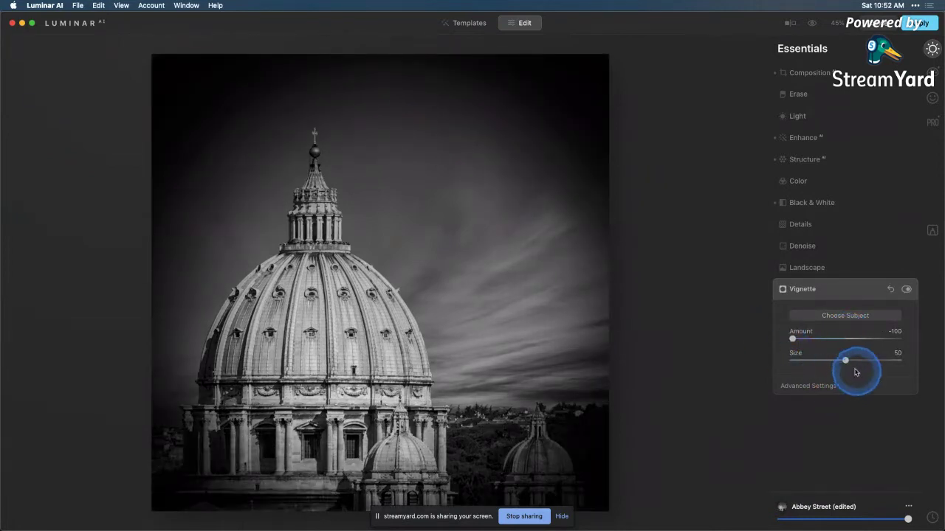
left_click_drag(846, 360, 838, 363)
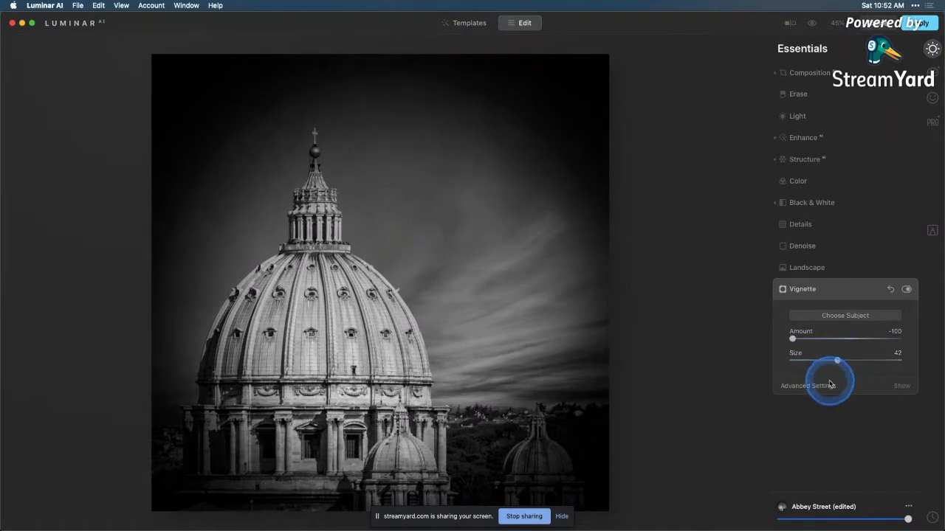
left_click(828, 386)
left_click(846, 448)
left_click_drag(846, 448, 871, 448)
left_click(793, 467)
left_click_drag(793, 470, 798, 470)
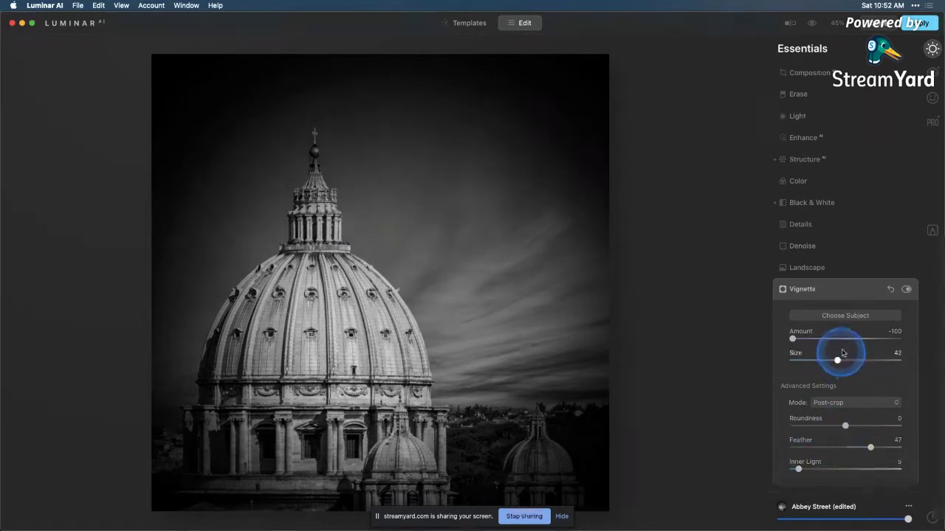
Center the vignette on the main dome, set its Amount to -52, and preview its effect.
left_click_drag(295, 347, 320, 318)
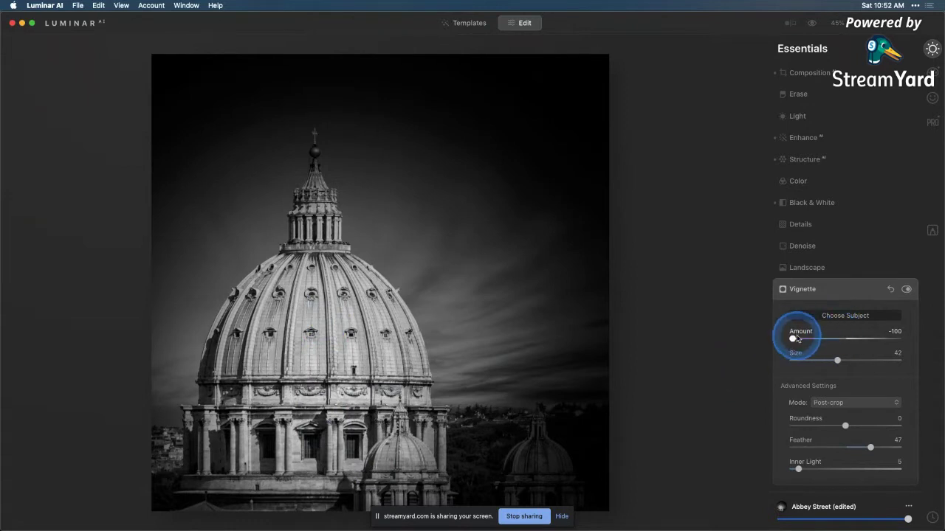
left_click_drag(794, 340, 819, 344)
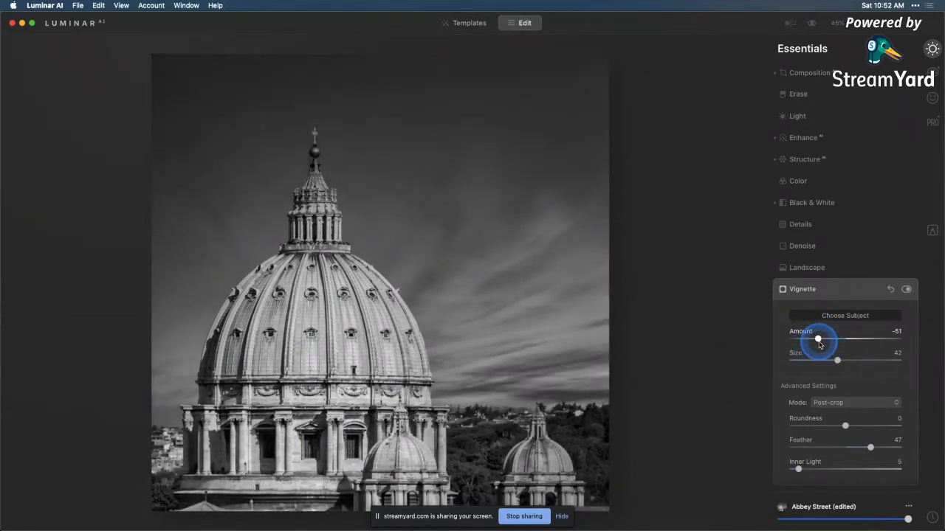
left_click(906, 289)
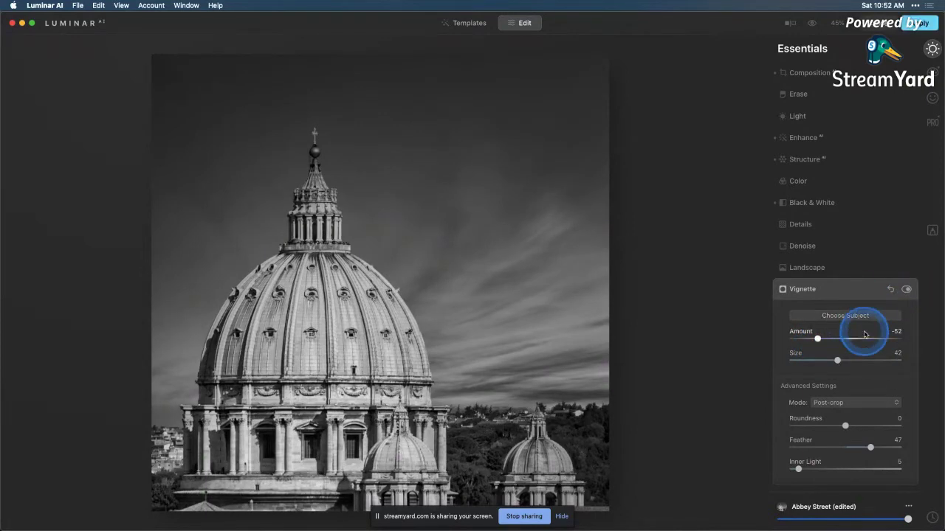
Compare the edited black-and-white photo with the original color version.
left_click(815, 26)
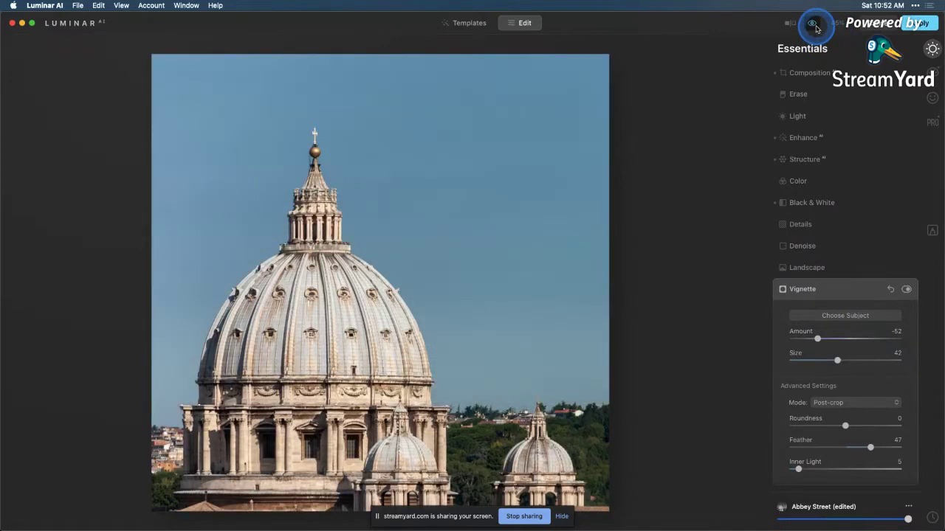
left_click(814, 26)
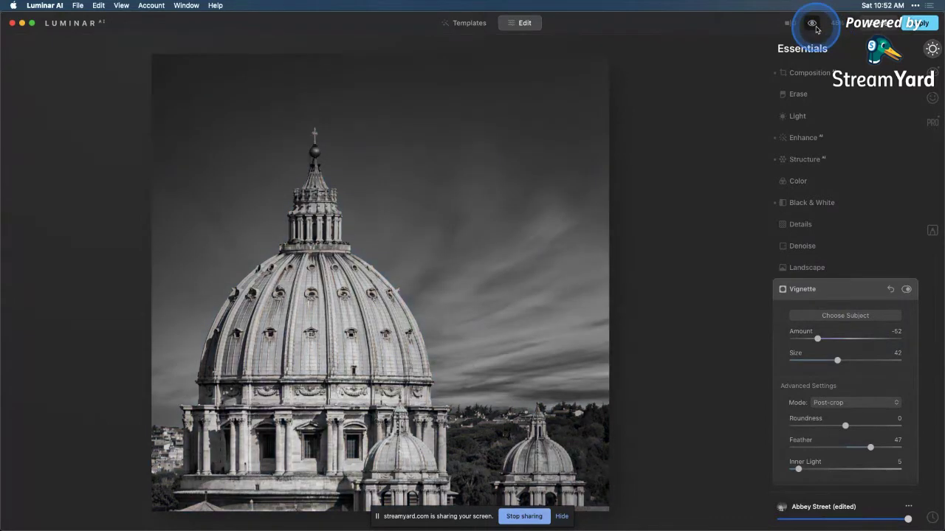
left_click(815, 27)
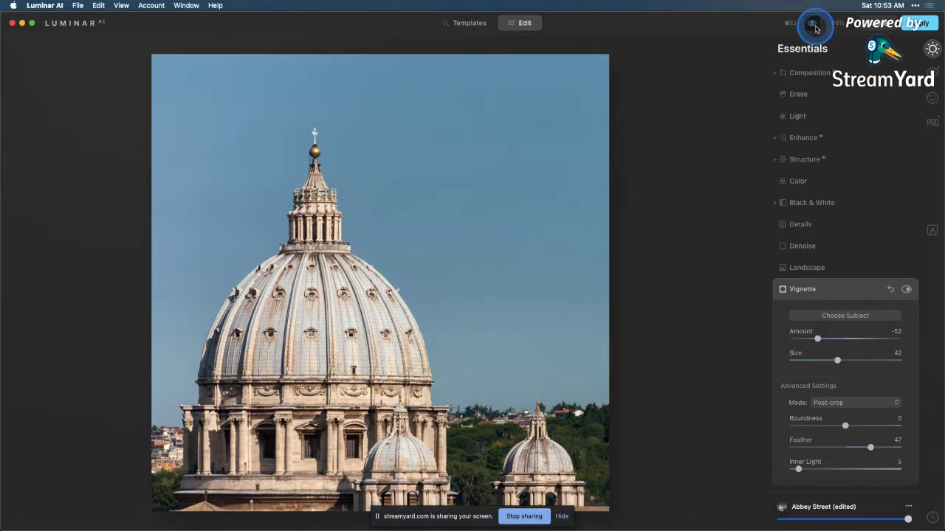
left_click(815, 28)
left_click(804, 203)
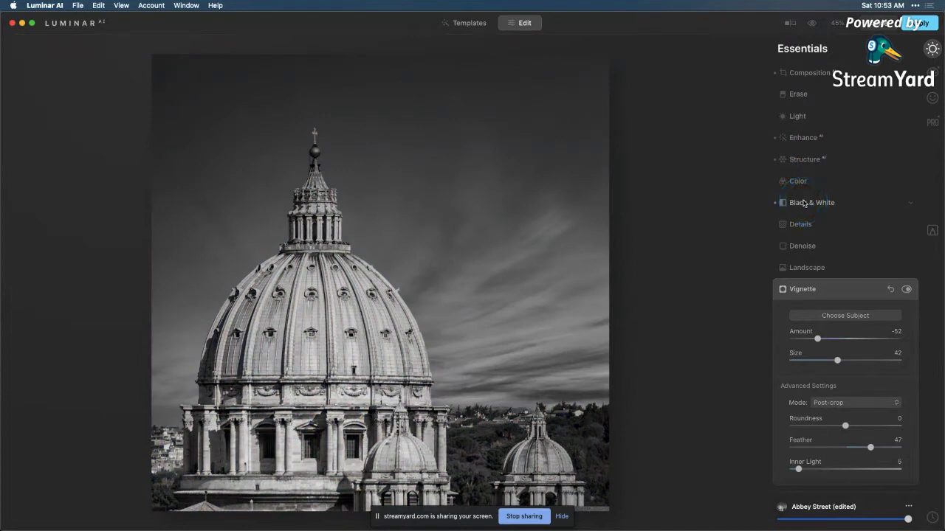
left_click(803, 202)
left_click(793, 203)
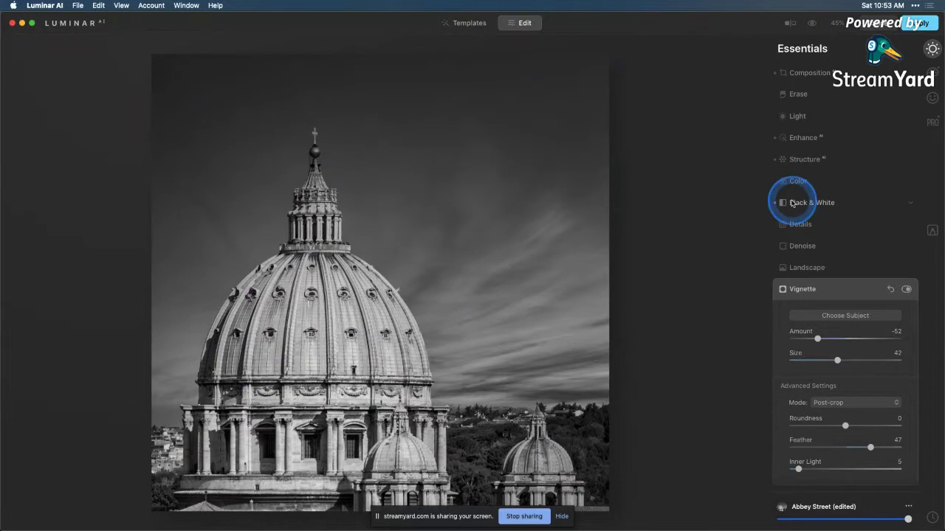
left_click(765, 196)
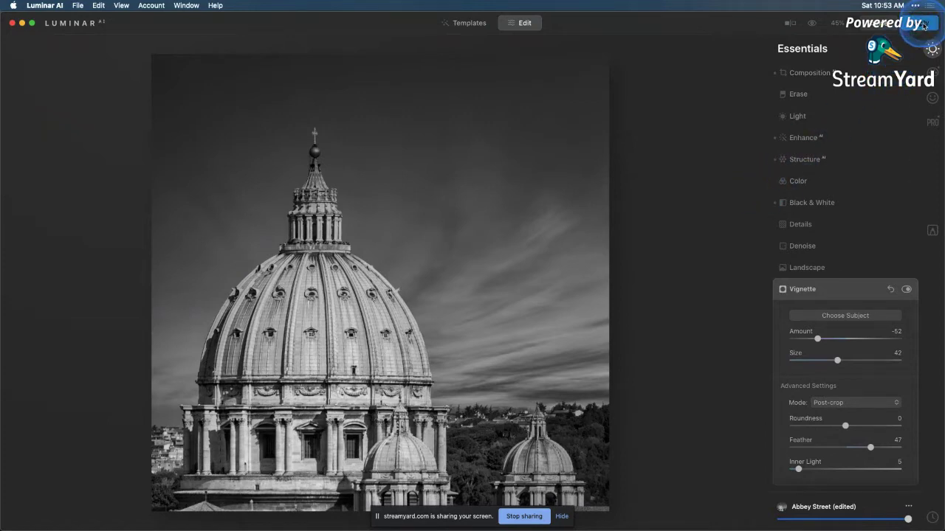
Apply the edits back to Lightroom Classic and open the returned CRW_9271_LuminarAI-edit_0.tiff in the Library.
left_click(684, 171)
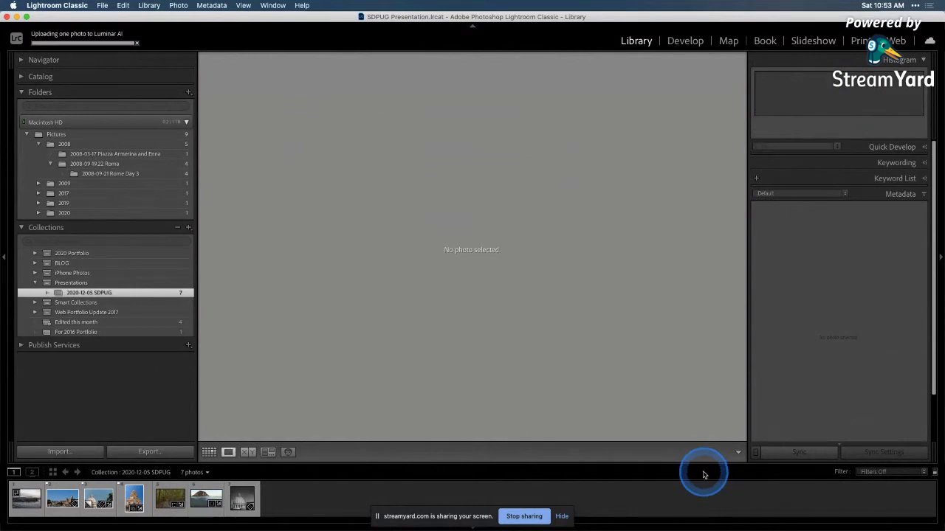
left_click(242, 499)
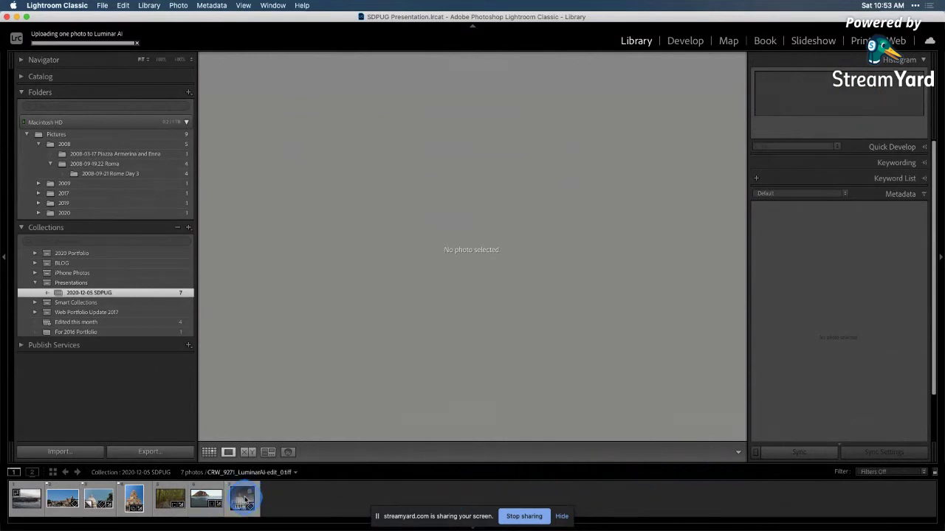
left_click(470, 476)
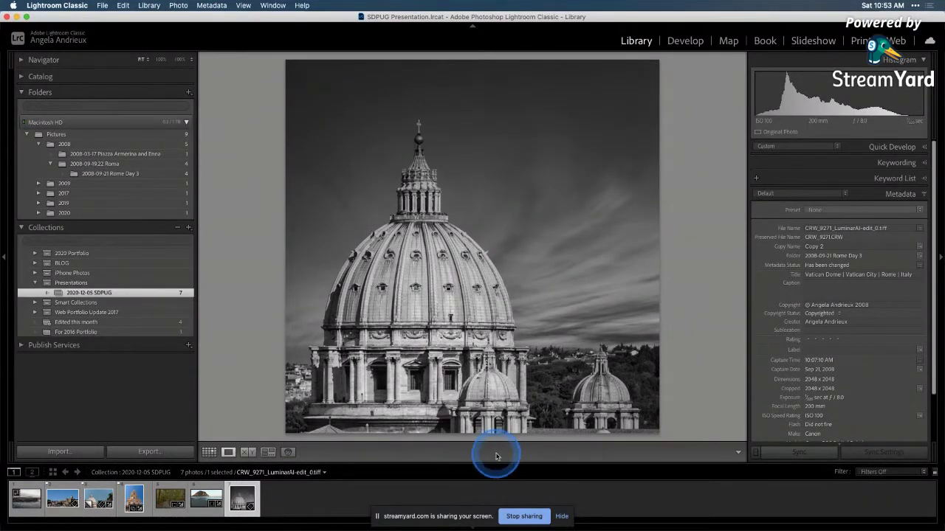
Select the forest path photo in the collection and send it to Luminar AI as a copy with Lightroom adjustments.
left_click(562, 516)
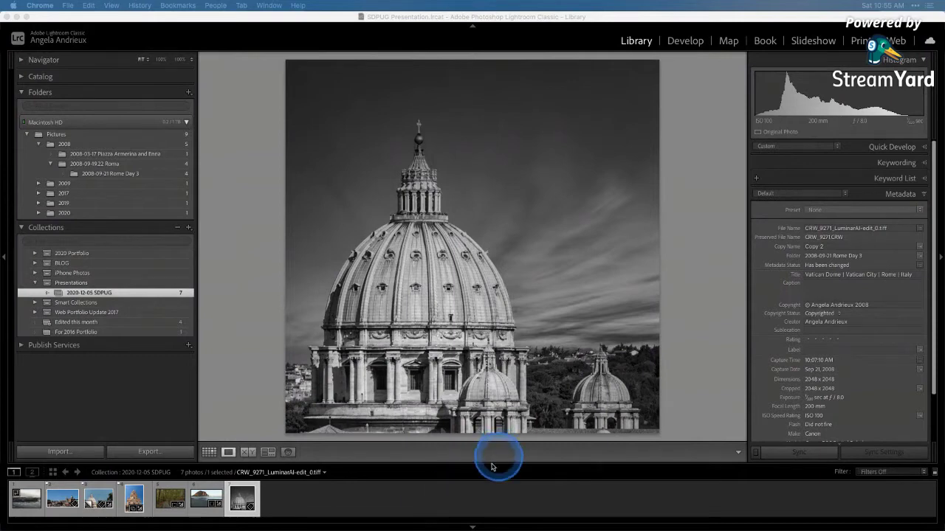
left_click(164, 502)
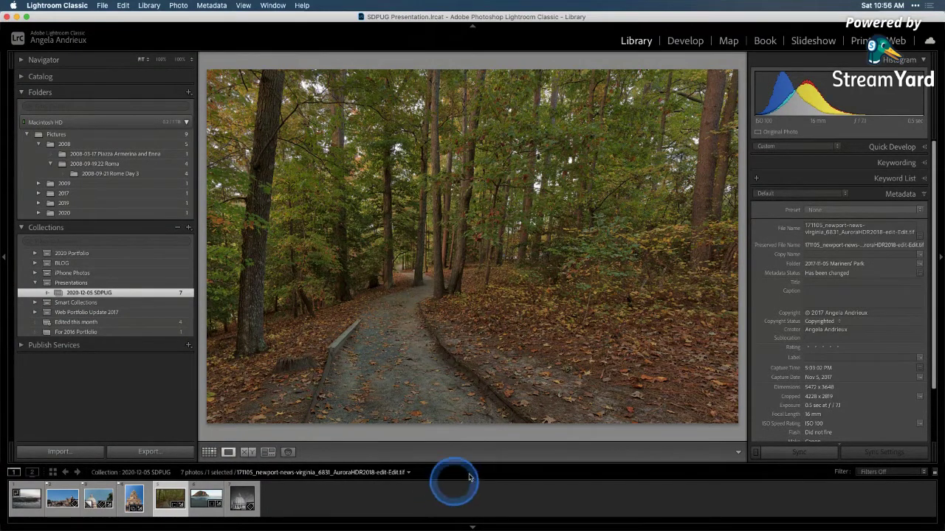
right_click(493, 280)
mouse_move(495, 279)
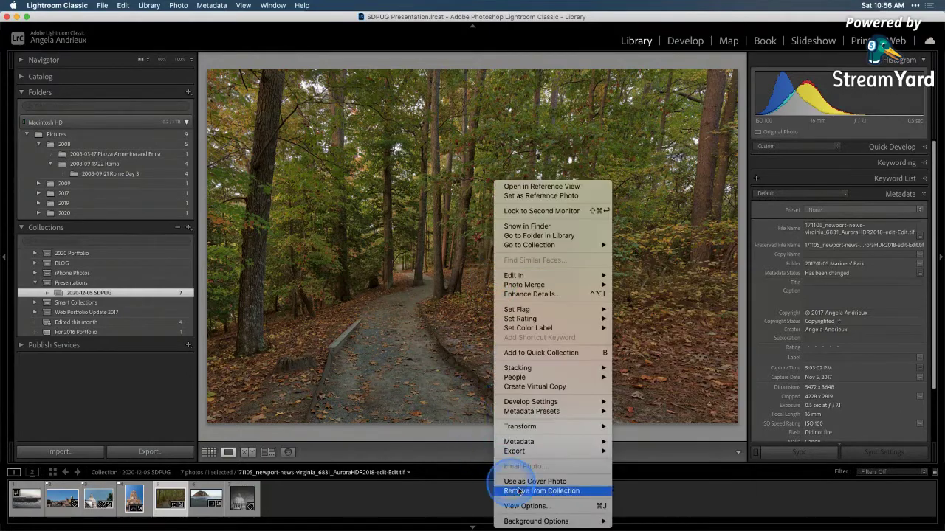
mouse_move(538, 451)
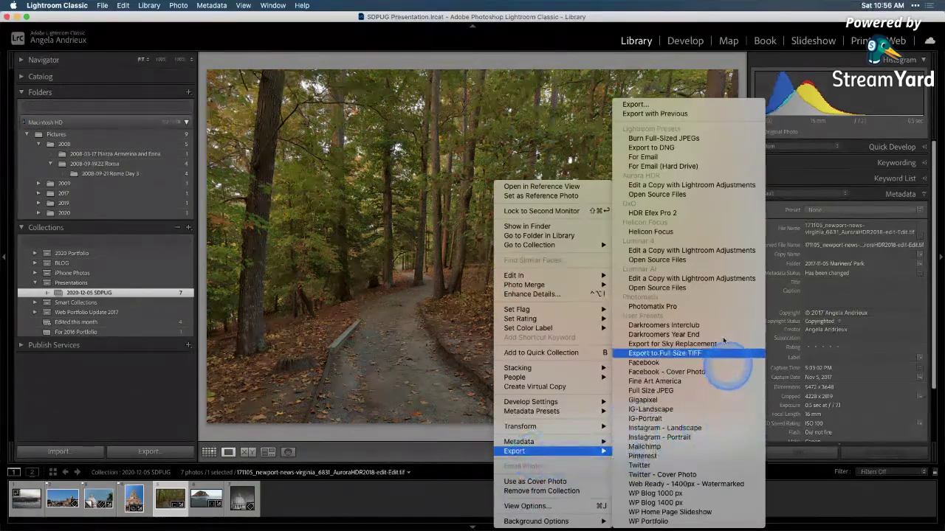
left_click(710, 281)
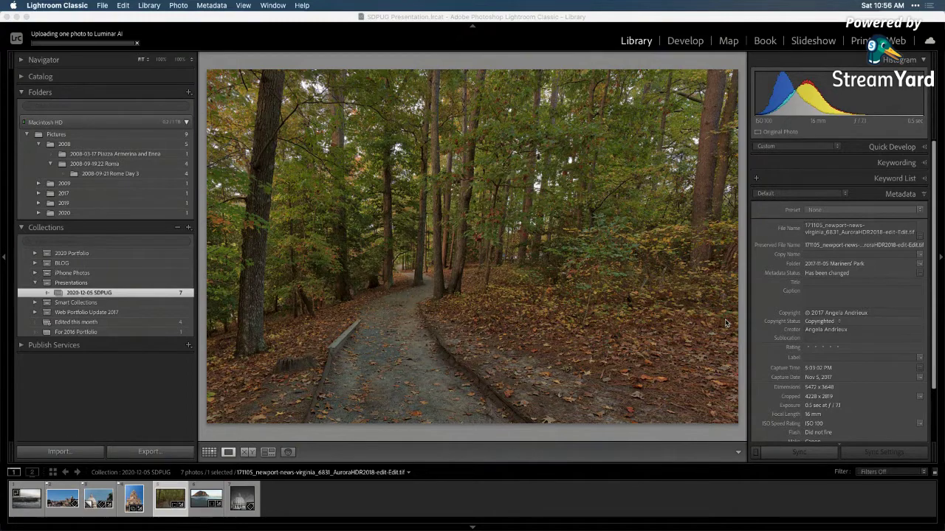
mouse_move(726, 323)
left_mouse_down()
mouse_move(704, 349)
mouse_move(714, 359)
left_mouse_up()
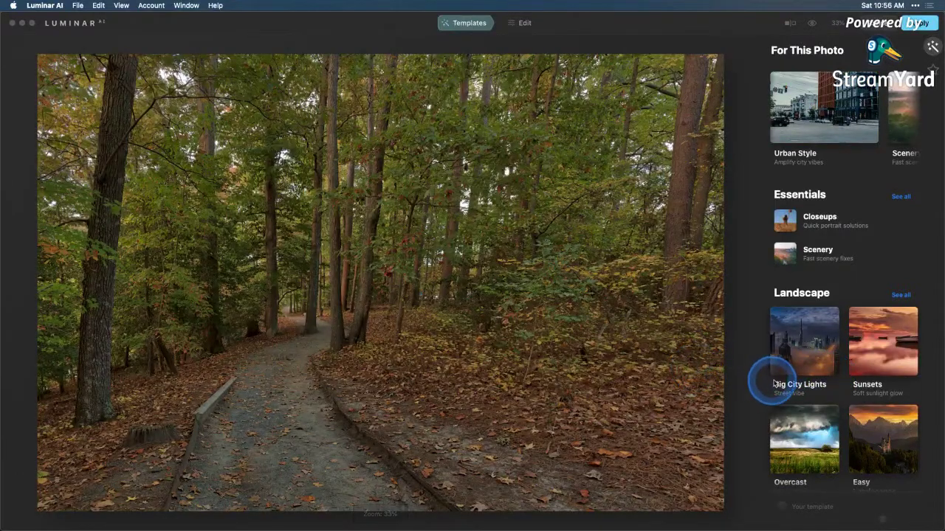
Switch from the templates to the editing tools and set the Enhance AI Accent to 13.
left_click(527, 30)
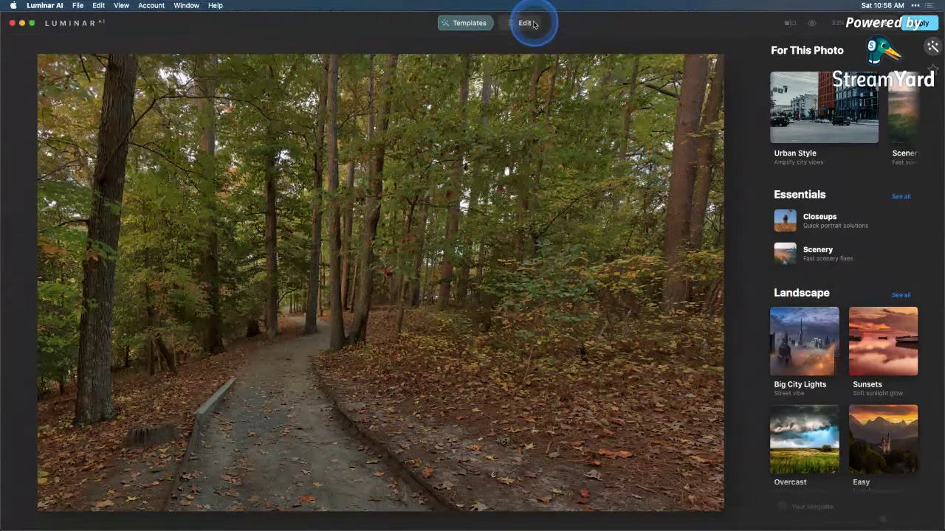
left_click(531, 24)
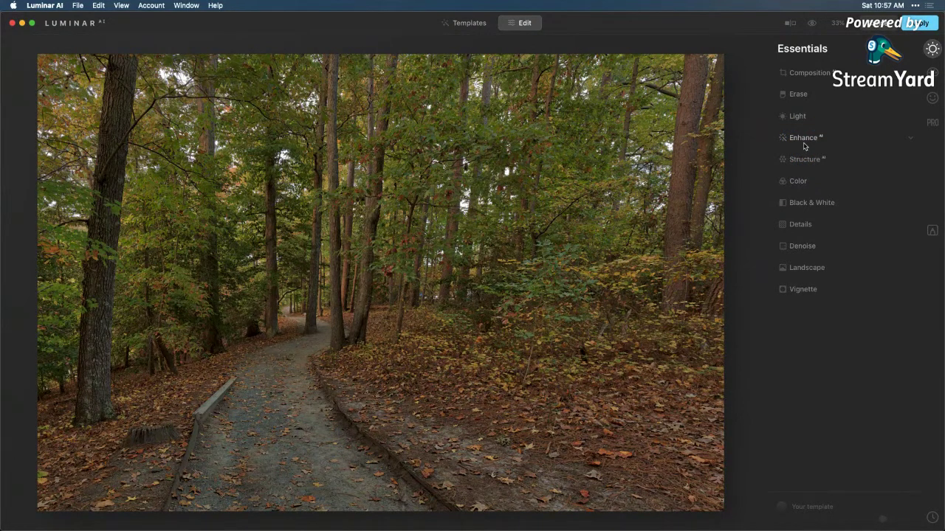
key("backslash")
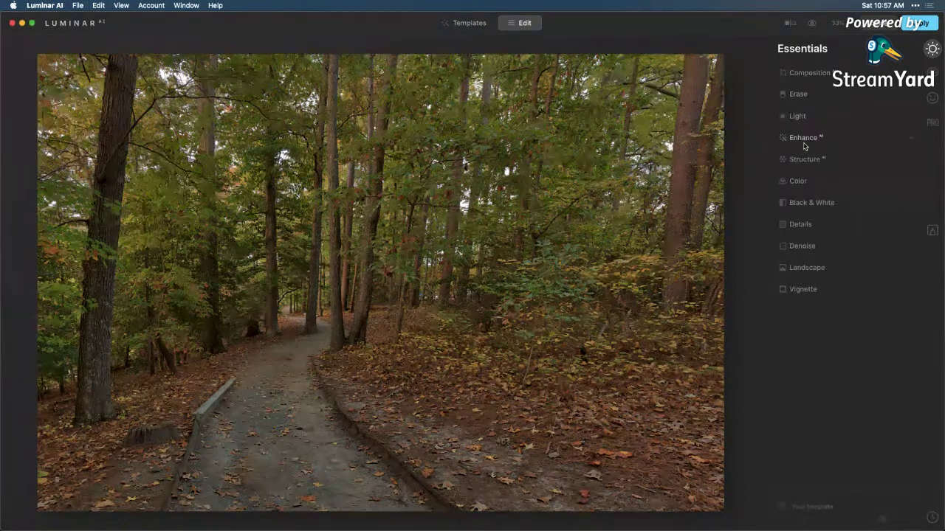
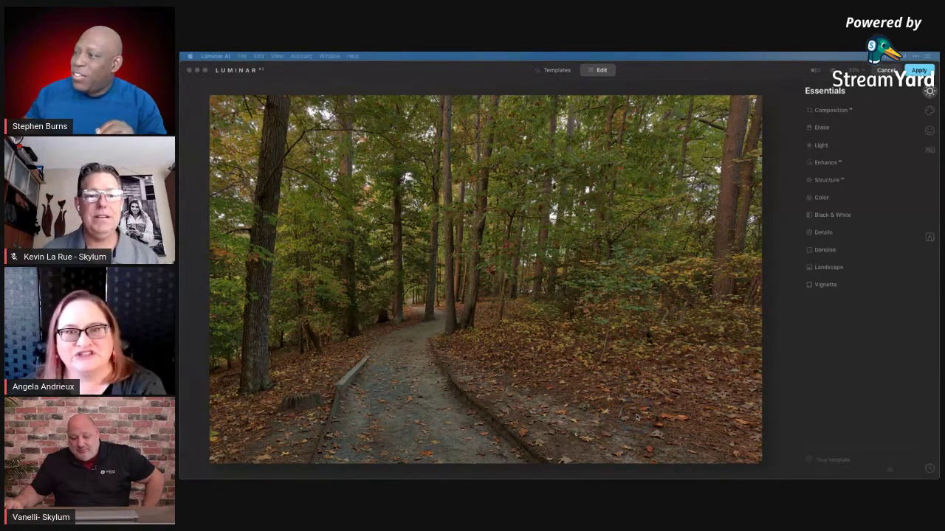
left_click(838, 163)
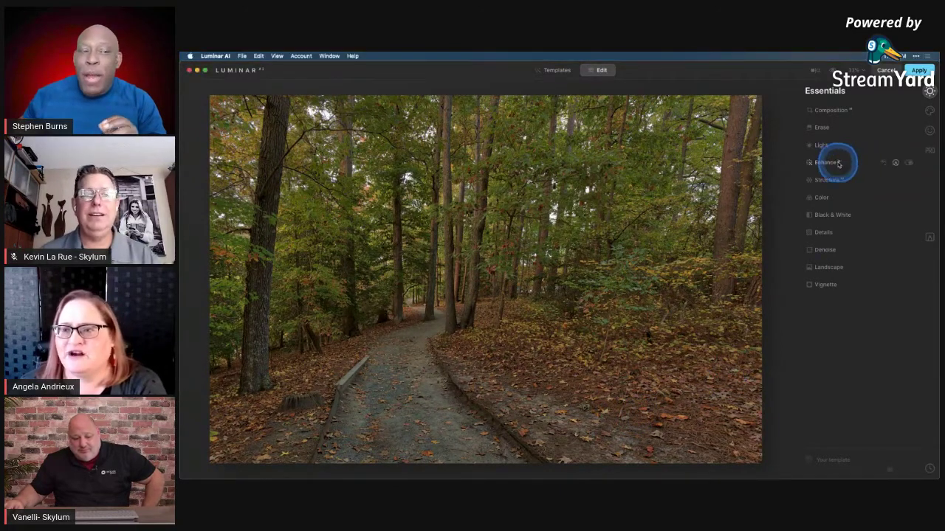
left_click(838, 163)
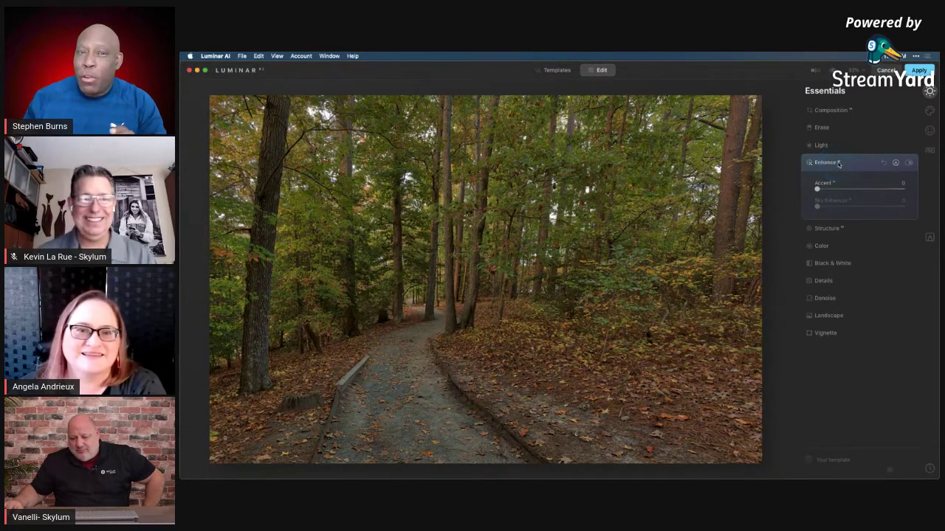
left_click_drag(817, 189, 828, 191)
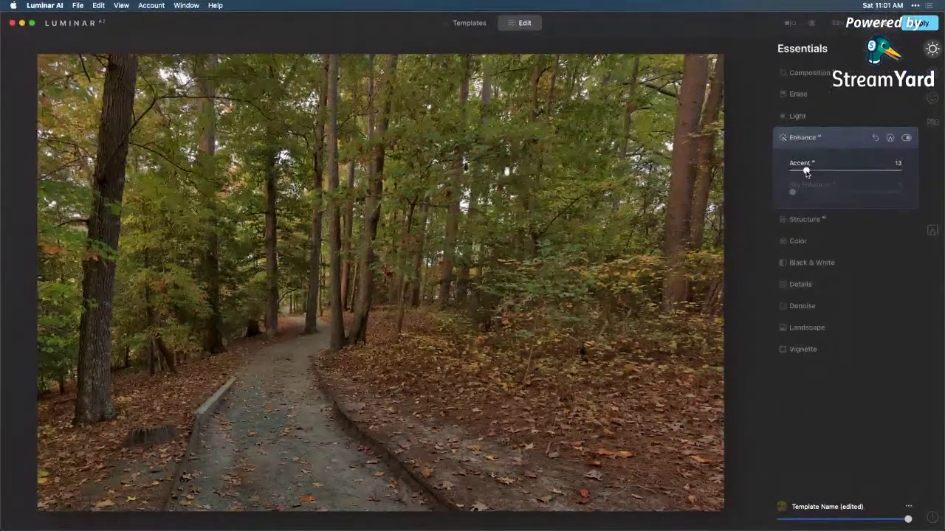
left_click_drag(807, 173, 832, 178)
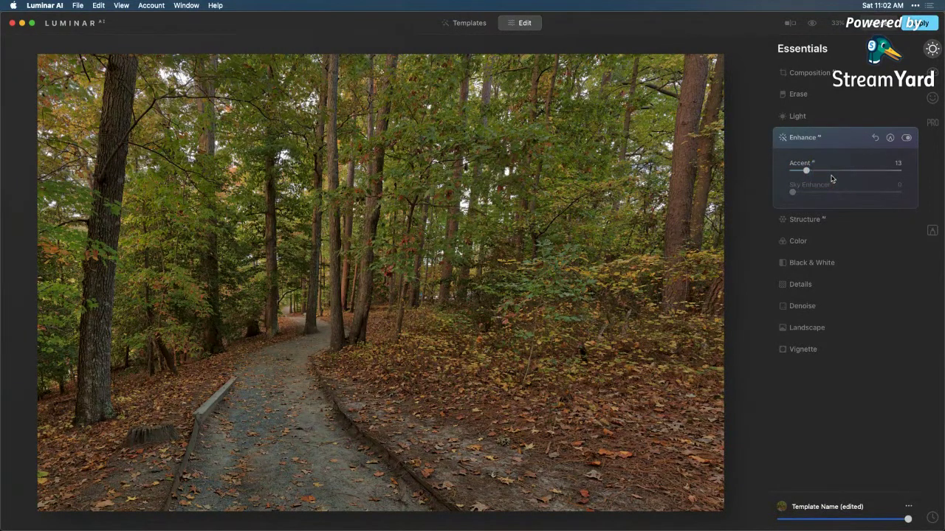
Set the Structure AI Amount to 15 for the forest photo.
left_click(817, 218)
left_click_drag(847, 194, 855, 196)
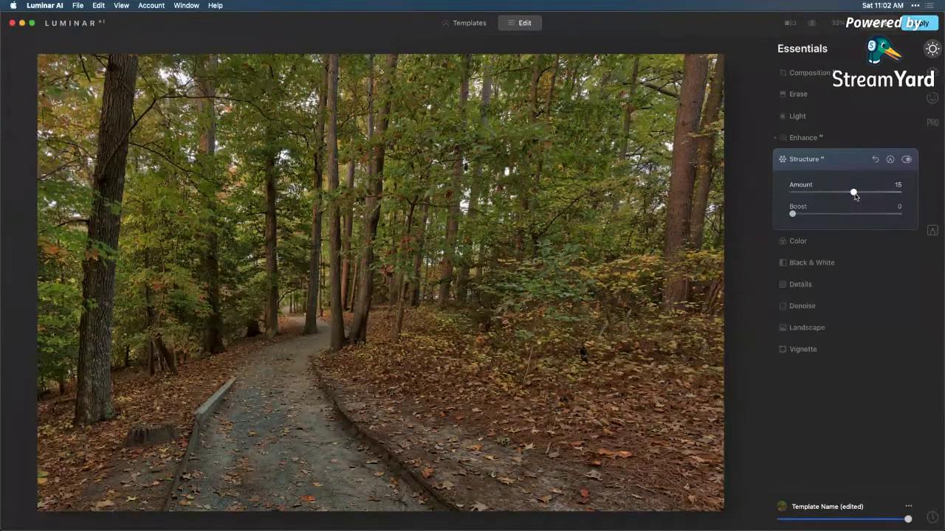
mouse_move(802, 185)
left_mouse_down()
mouse_move(864, 190)
mouse_move(881, 253)
mouse_move(854, 259)
mouse_move(931, 92)
left_mouse_up()
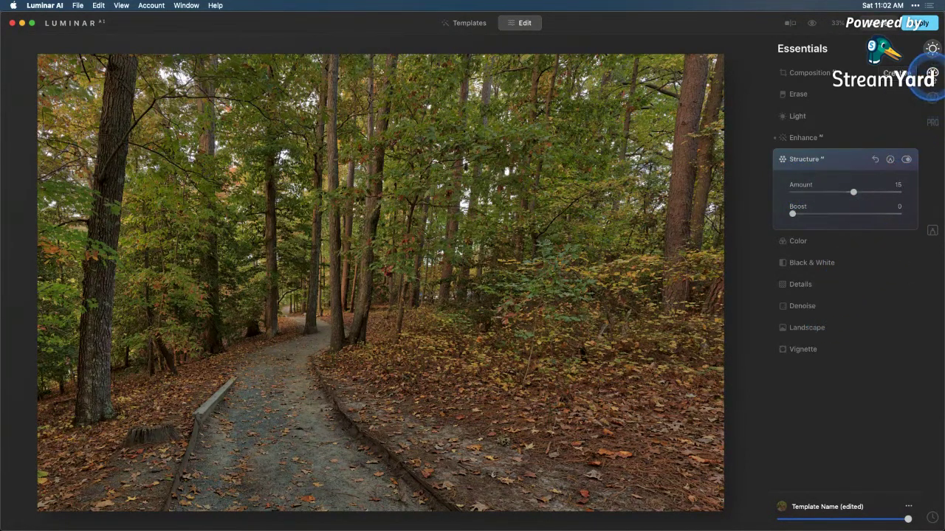
Add Sunrays with Amount 72 and place the sun center in the canopy gap beside the photo's upper-left tree trunk.
left_click(932, 72)
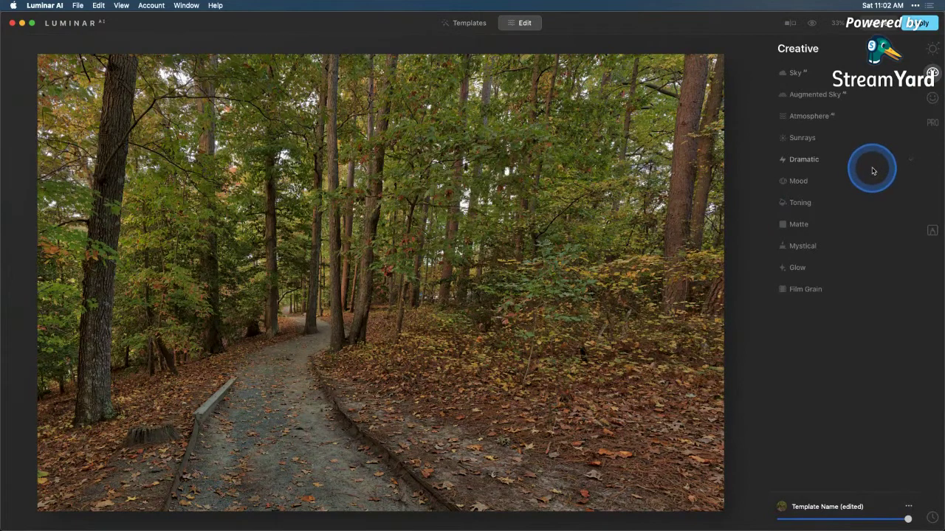
left_click(818, 139)
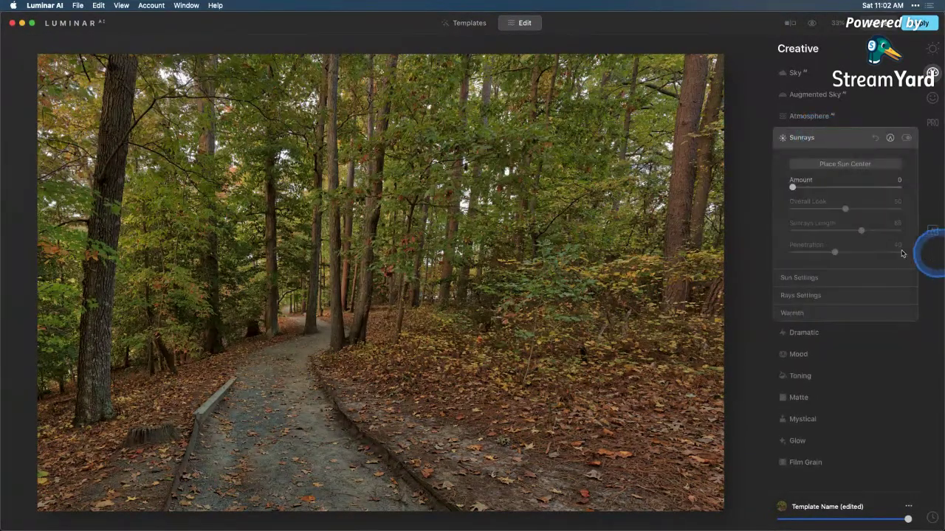
left_click(864, 242)
left_click(858, 206)
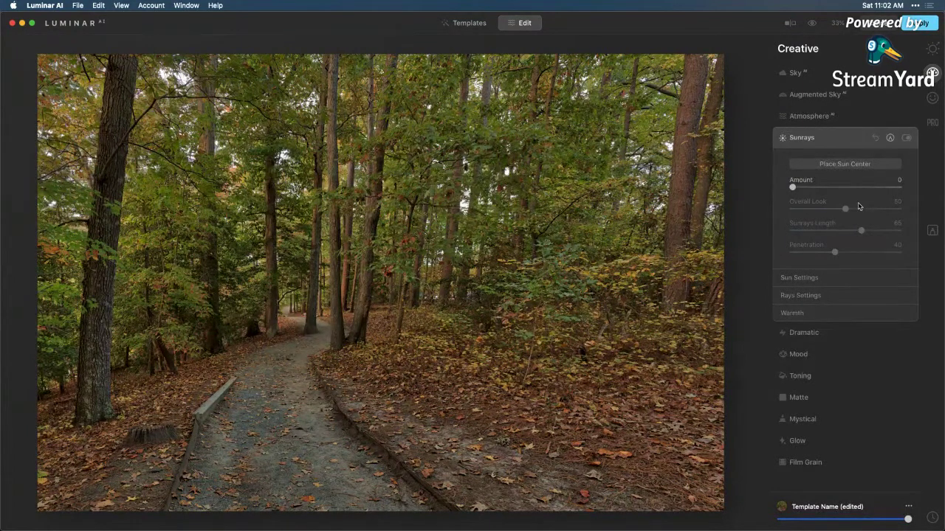
left_click_drag(790, 188, 871, 188)
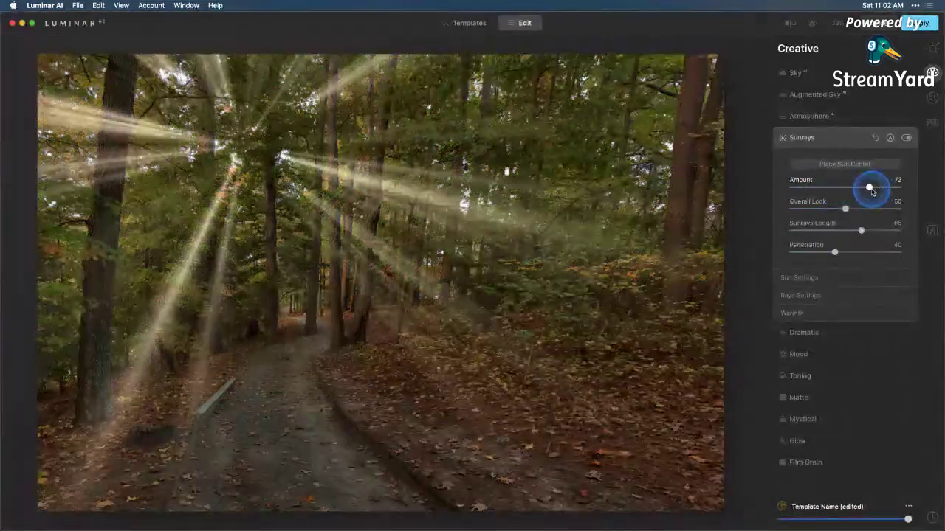
left_click(850, 163)
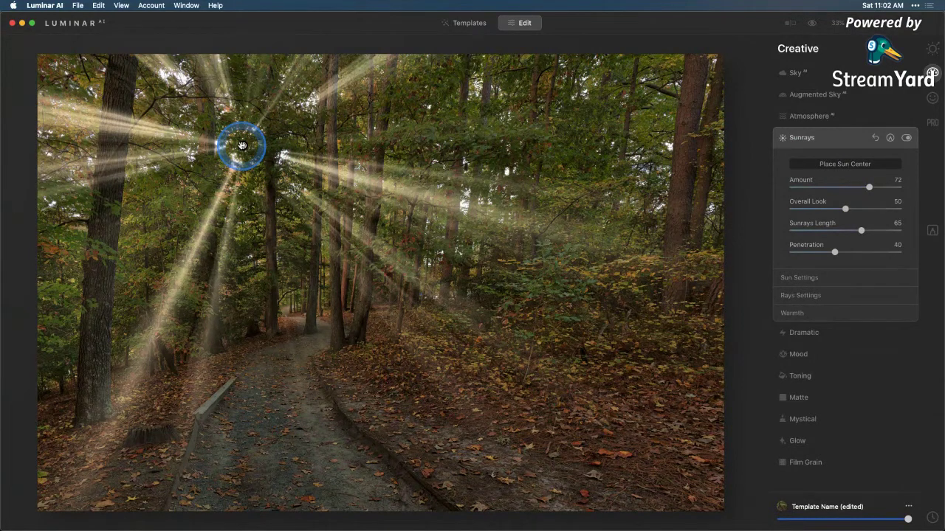
mouse_move(241, 145)
left_mouse_down()
mouse_move(197, 135)
mouse_move(110, 80)
mouse_move(141, 25)
mouse_move(153, 23)
mouse_move(179, 95)
mouse_move(158, 78)
left_mouse_up()
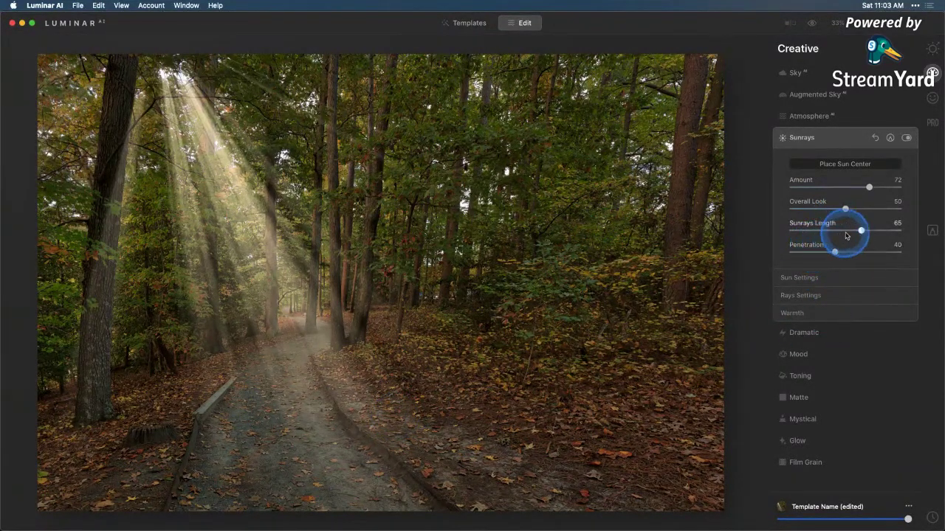
Set the Sunrays Length to 55 and Penetration to 27.
left_click_drag(861, 231, 847, 231)
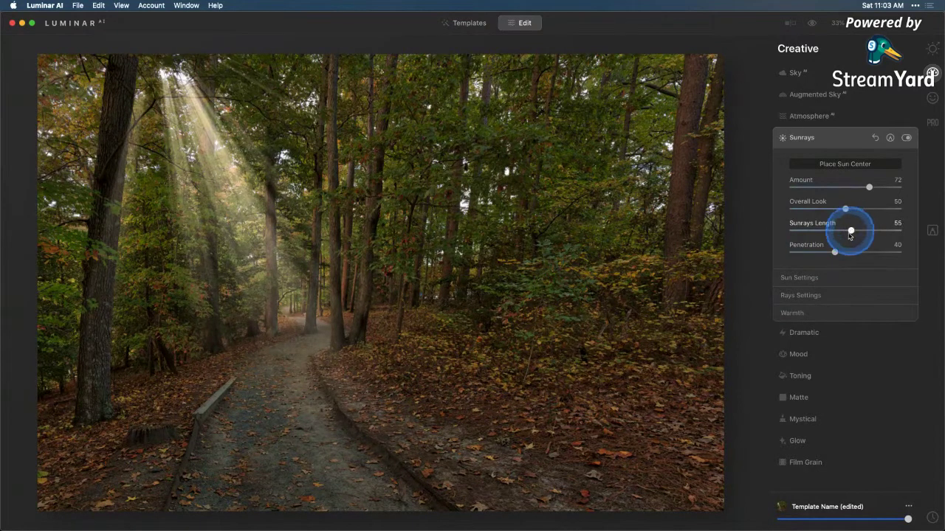
left_click_drag(835, 254, 822, 255)
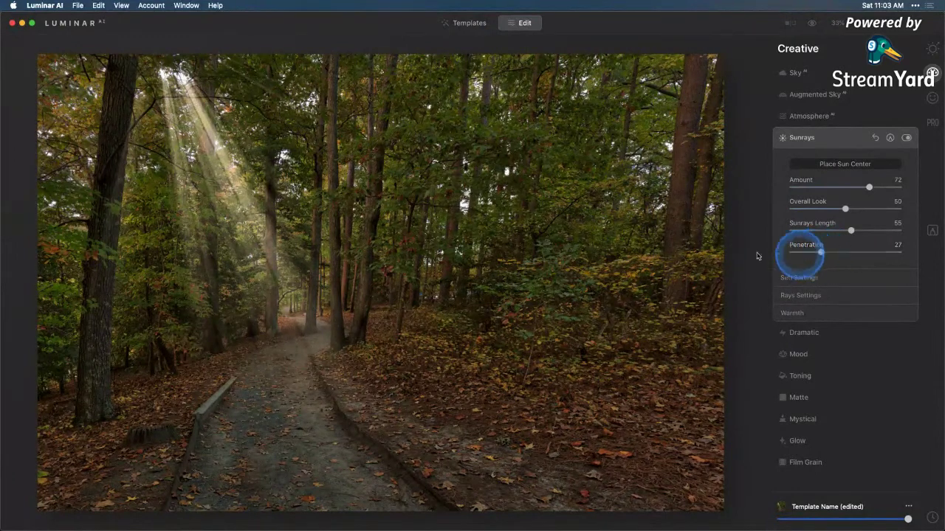
mouse_move(184, 64)
left_mouse_down()
mouse_move(147, 59)
mouse_move(171, 86)
mouse_move(160, 76)
mouse_move(171, 59)
left_mouse_up()
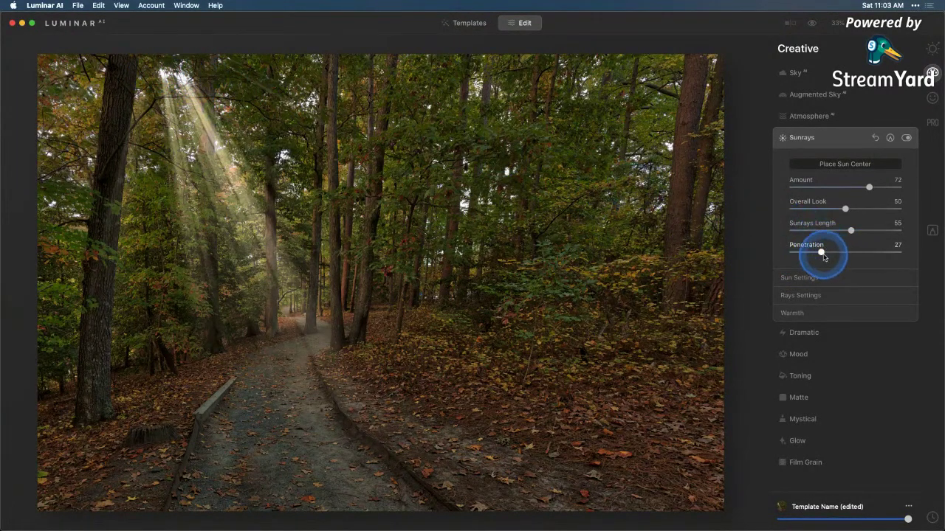
Refine the sunrays with Sun Radius 0, Number of Sunrays 8 and Randomize 40.
left_click(823, 280)
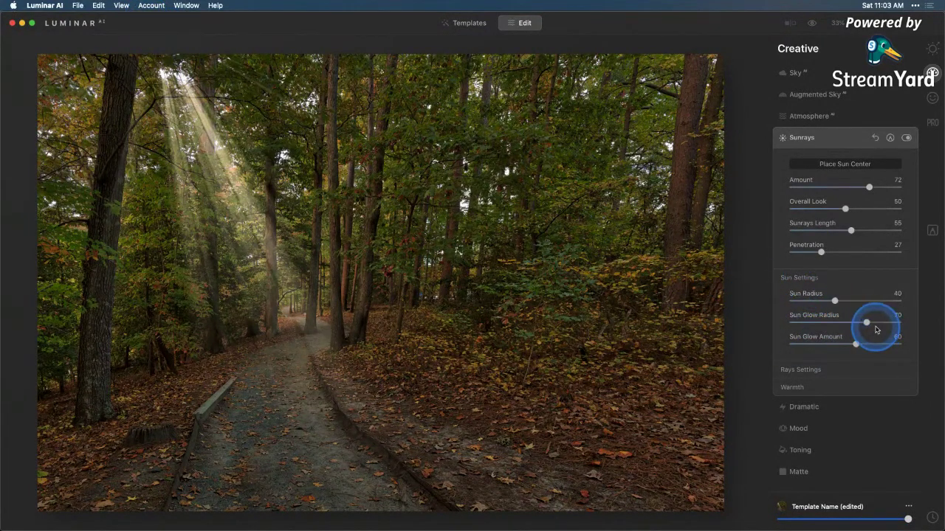
left_click_drag(835, 301, 768, 304)
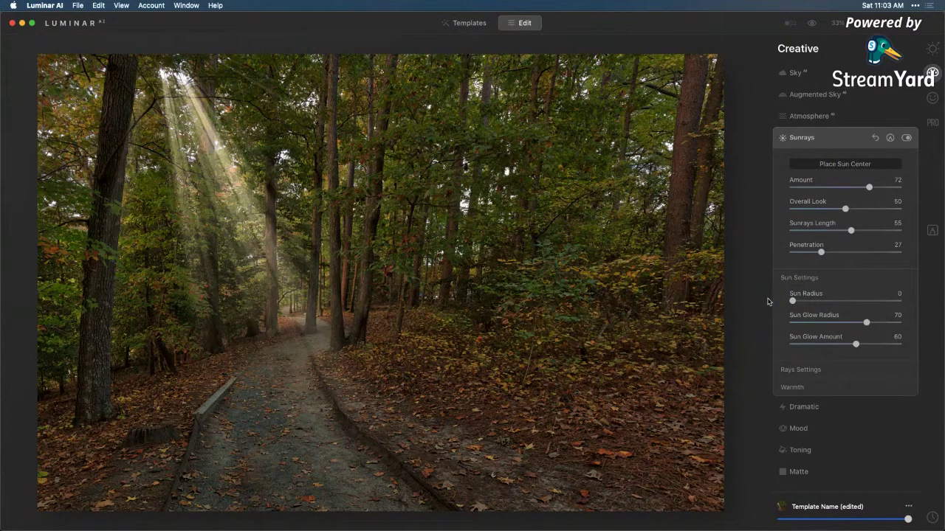
left_click(806, 371)
left_click_drag(845, 392, 792, 394)
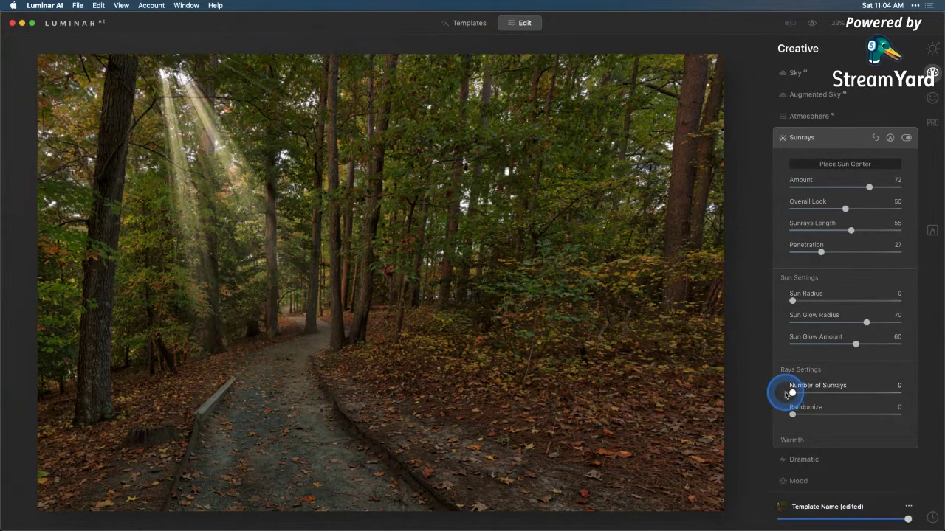
left_click_drag(793, 393, 802, 393)
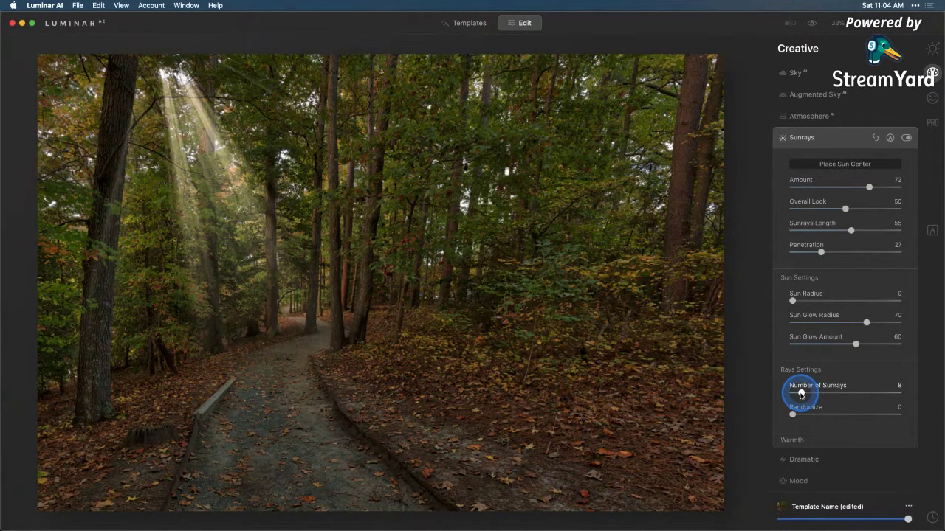
left_click_drag(794, 415, 836, 417)
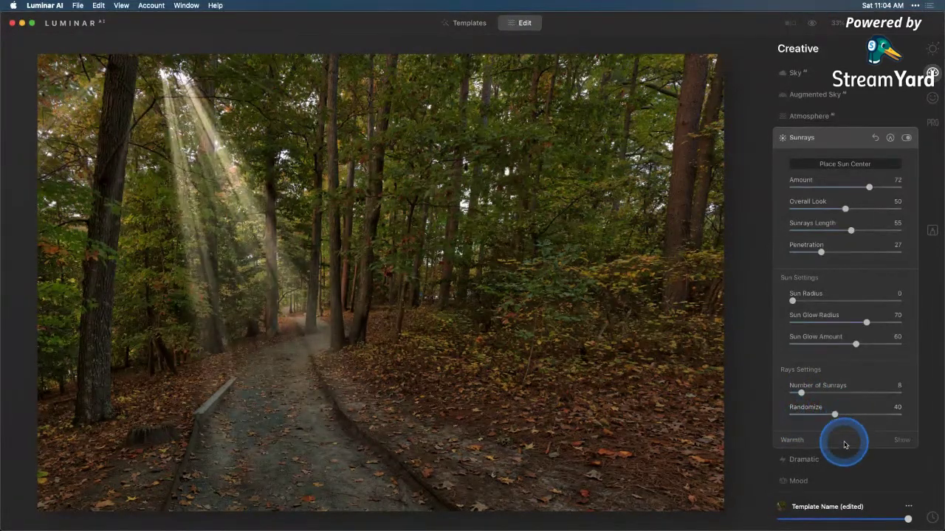
Warm and soften the sunrays with Sunrays Warmth 45, Amount 47 and Overall Look 40.
left_click(791, 441)
scroll(804, 410, "down", 1)
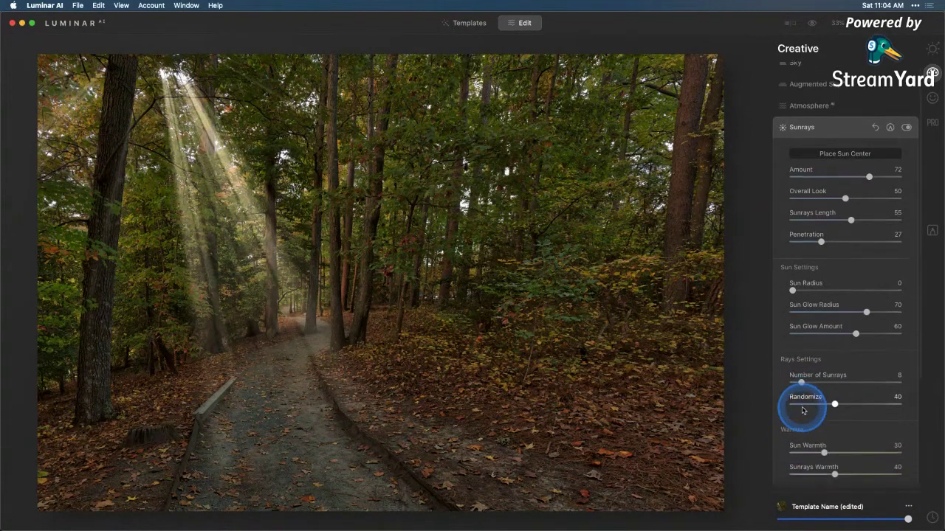
left_click_drag(833, 470, 842, 473)
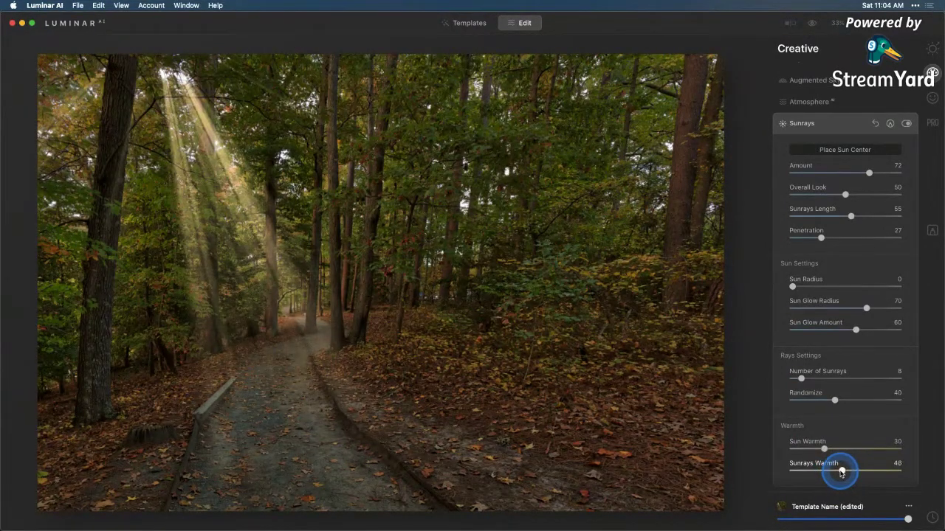
left_click_drag(839, 473, 841, 473)
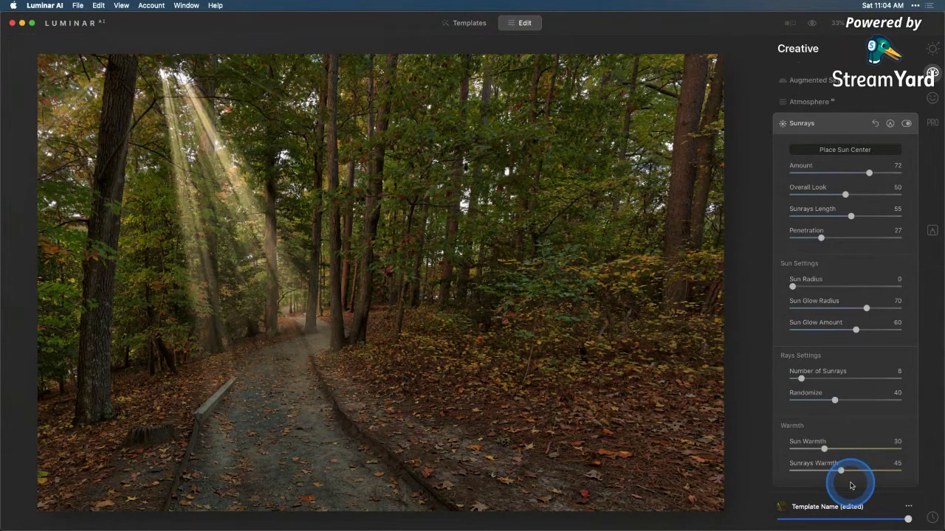
left_click_drag(868, 173, 849, 172)
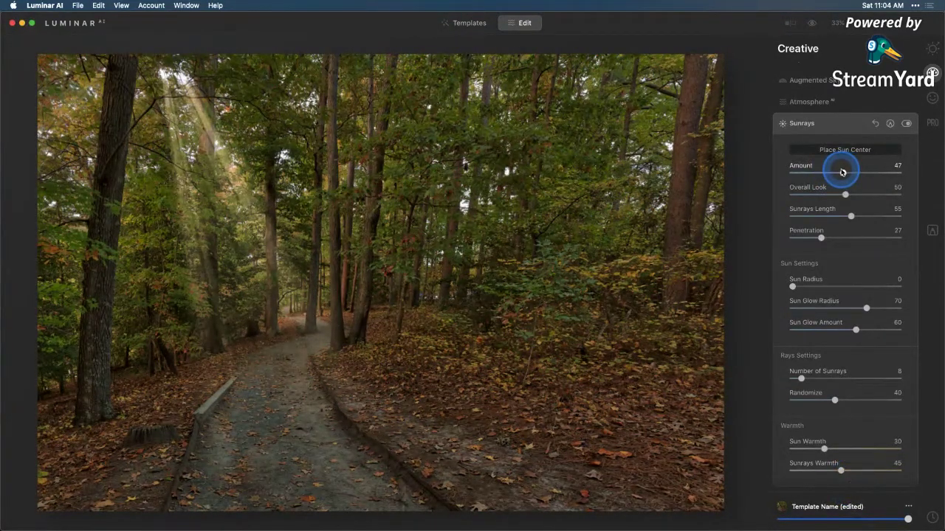
left_click_drag(845, 194, 839, 193)
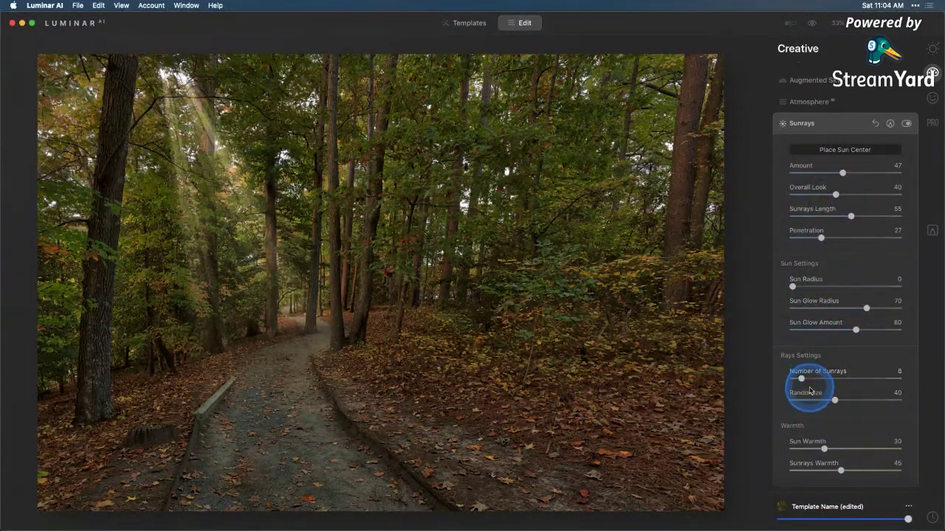
Set the Sunrays' Number of Sunrays to 25, Amount to 40 and Sunrays Length to 68.
mouse_move(802, 380)
left_mouse_down()
mouse_move(793, 378)
mouse_move(819, 379)
left_mouse_up()
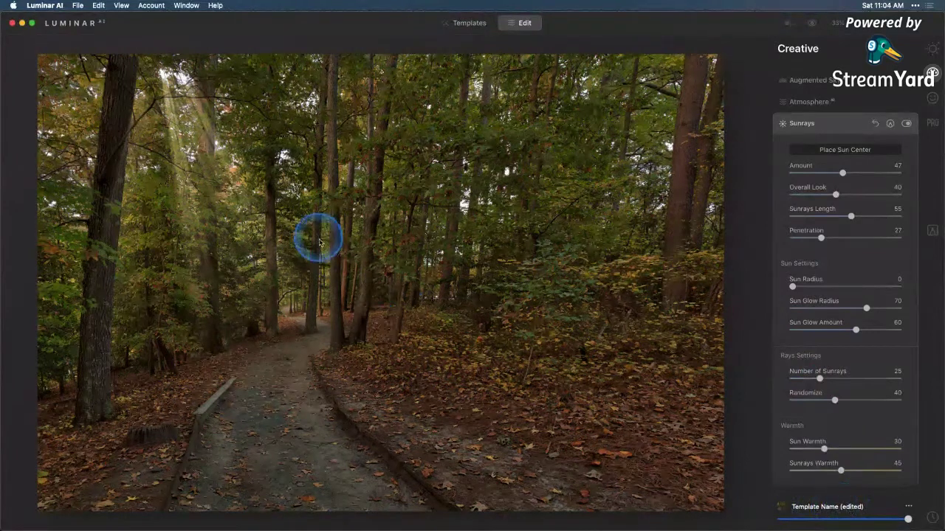
left_click_drag(842, 174, 829, 175)
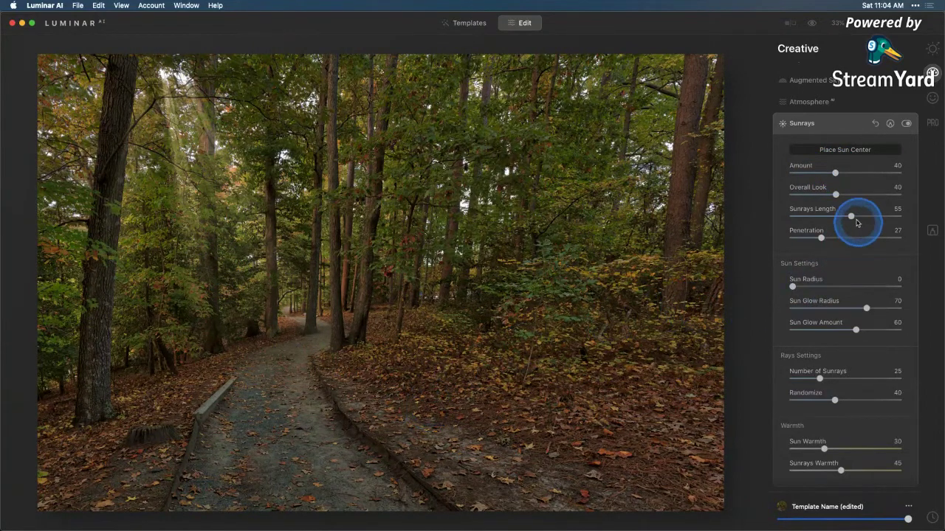
left_click_drag(850, 216, 867, 218)
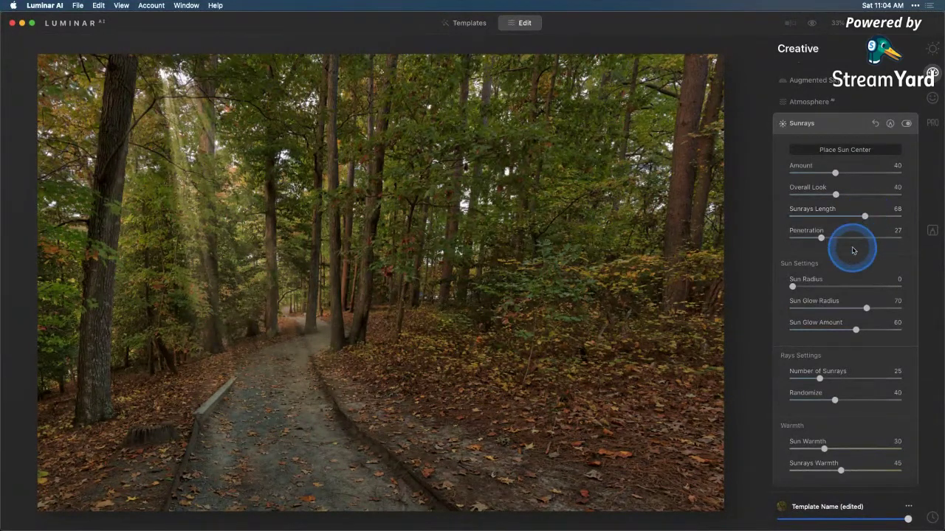
left_click(812, 124)
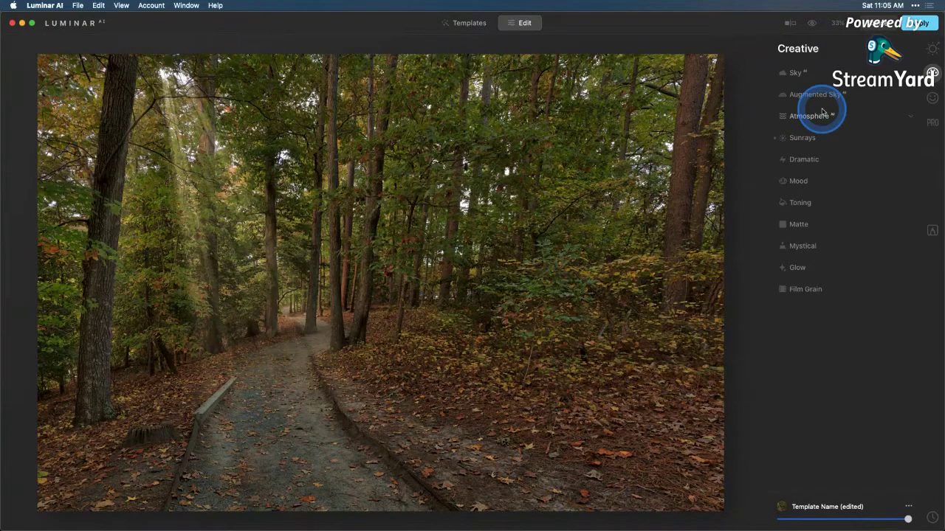
Add Layered Fog atmosphere to the forest photo with Amount 58 and Depth 58.
left_click(819, 114)
left_click(809, 120)
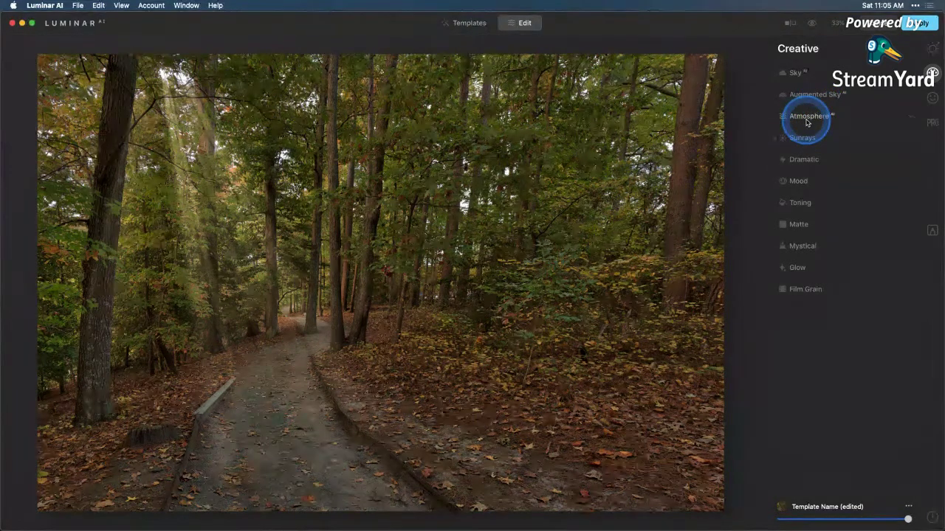
left_click(808, 118)
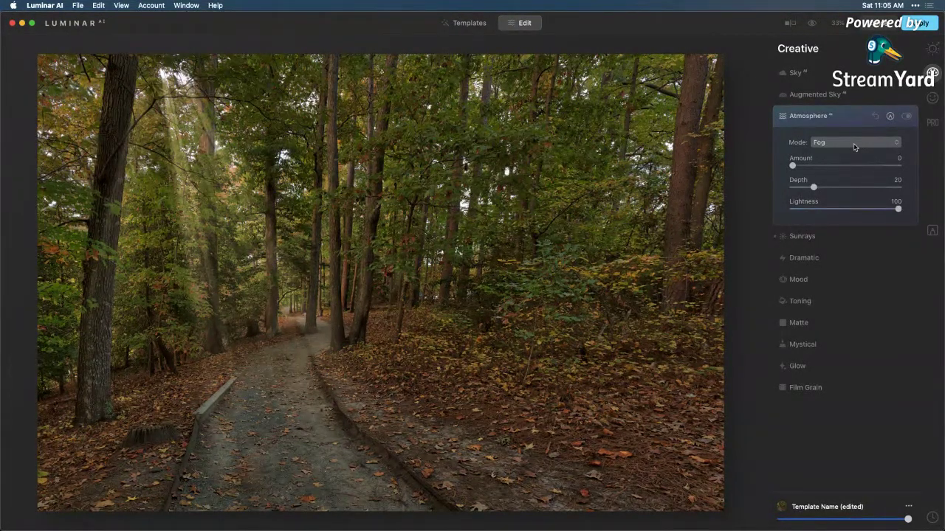
left_click(854, 145)
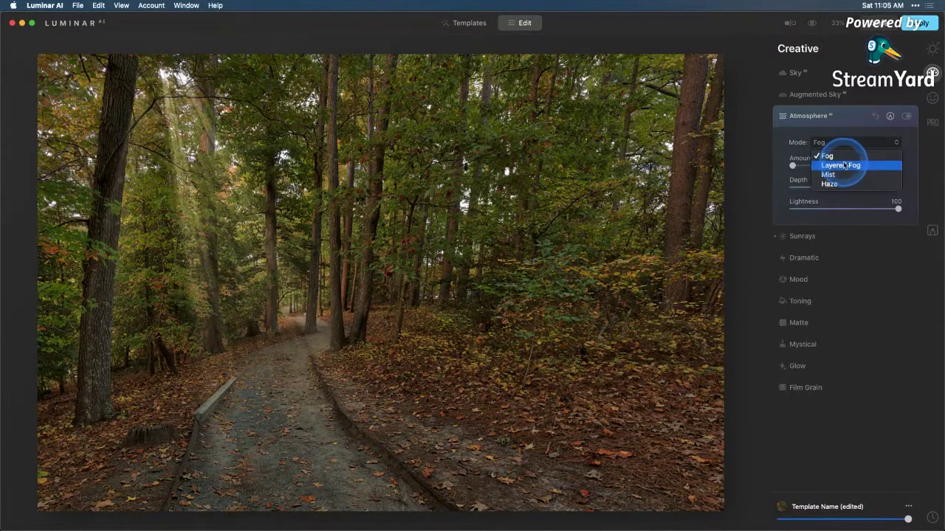
left_click(844, 165)
left_click_drag(794, 165, 897, 171)
left_click_drag(814, 188, 843, 192)
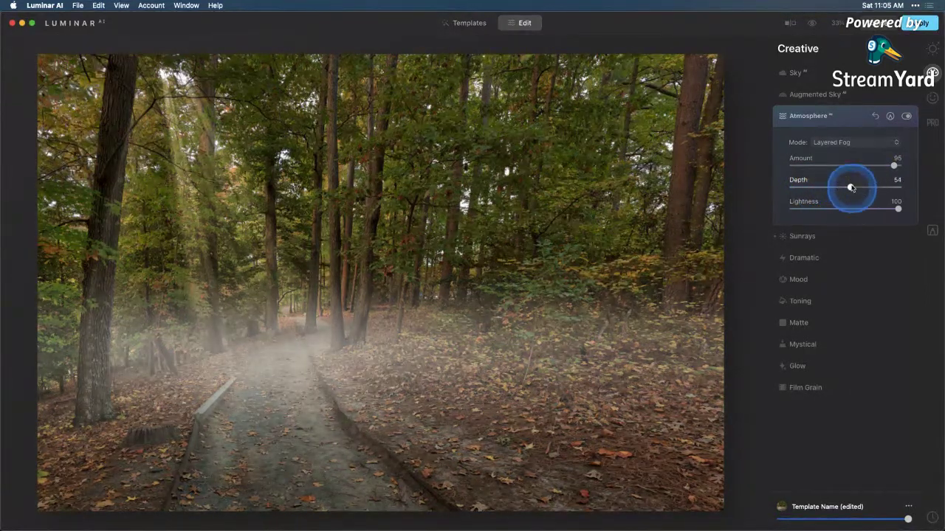
left_click_drag(894, 166, 860, 168)
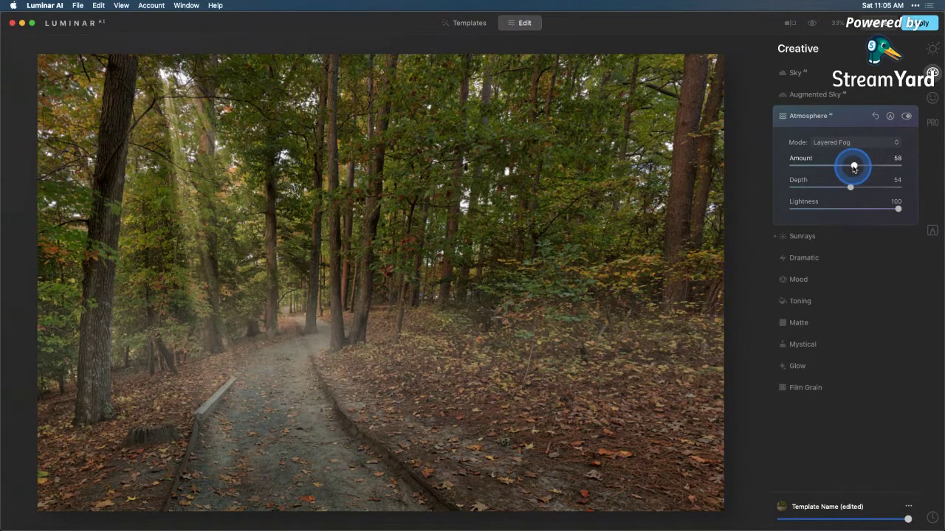
left_click_drag(850, 186, 853, 167)
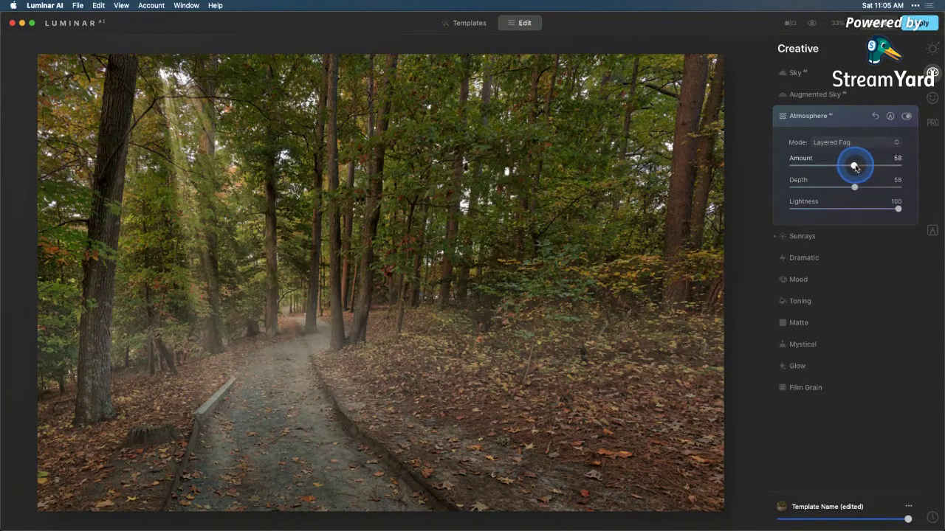
left_click_drag(557, 391, 508, 380)
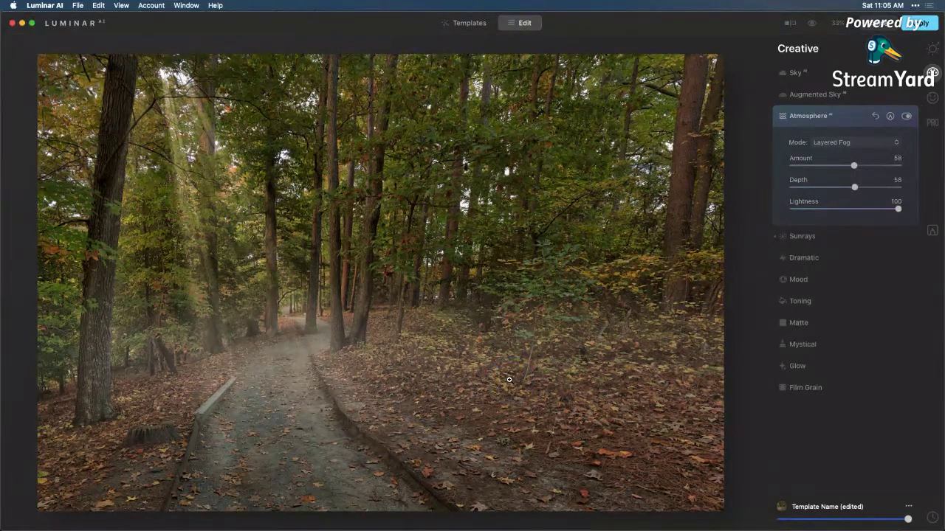
Apply the Mystical effect with Amount 73, Shadows 30 and Smoothness -37.
mouse_move(744, 268)
left_mouse_down()
mouse_move(786, 257)
mouse_move(817, 322)
mouse_move(803, 345)
left_mouse_up()
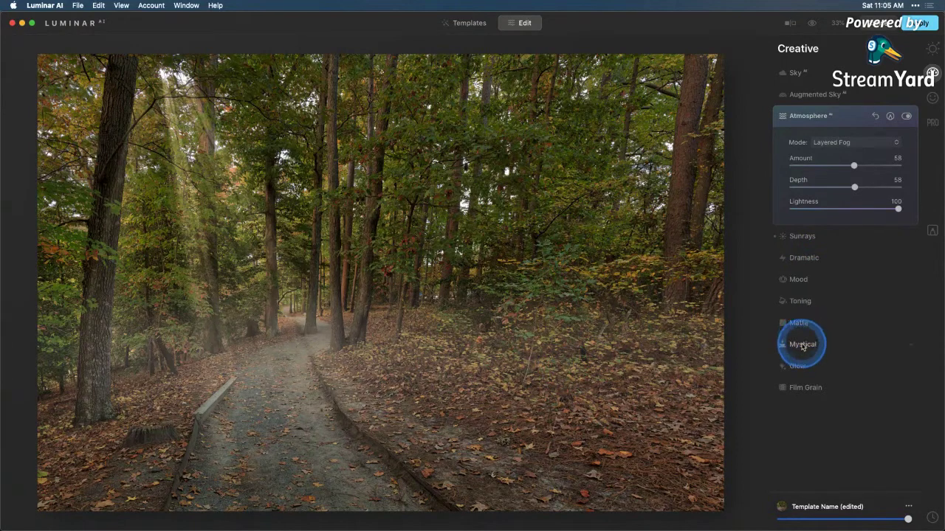
left_click(802, 345)
left_click_drag(794, 280, 863, 279)
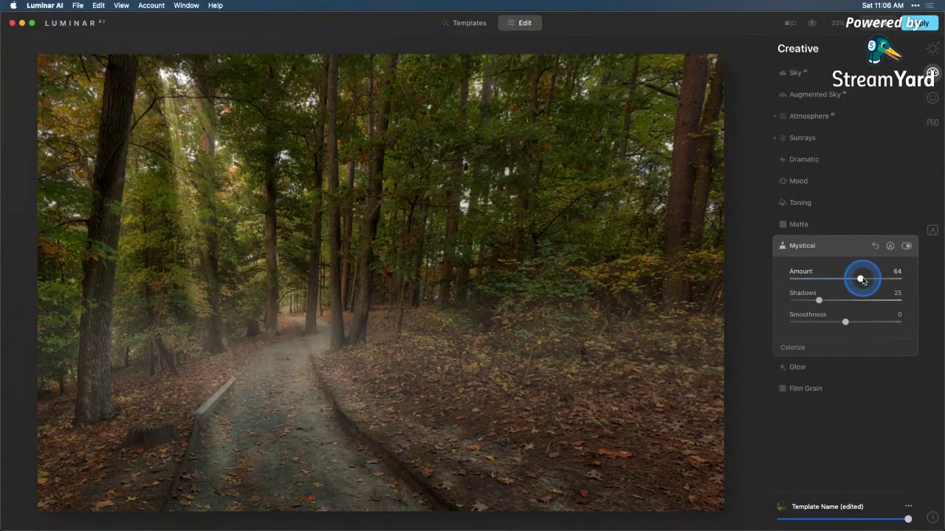
mouse_move(864, 281)
left_mouse_down()
mouse_move(893, 278)
mouse_move(869, 279)
left_mouse_up()
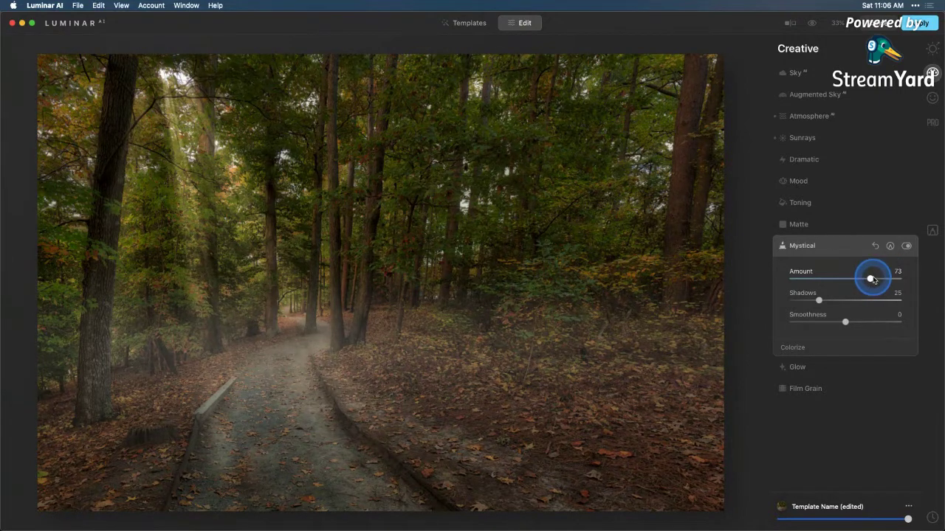
mouse_move(820, 301)
left_mouse_down()
mouse_move(843, 301)
mouse_move(807, 303)
mouse_move(825, 303)
left_mouse_up()
left_click_drag(845, 323, 833, 327)
Colorize the Mystical effect with Warmth 57.
left_click(822, 348)
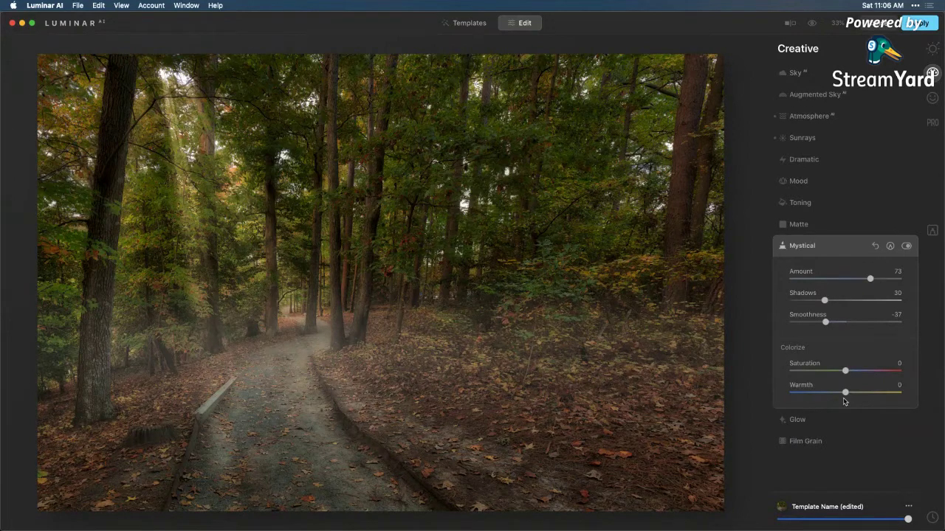
left_click(832, 392)
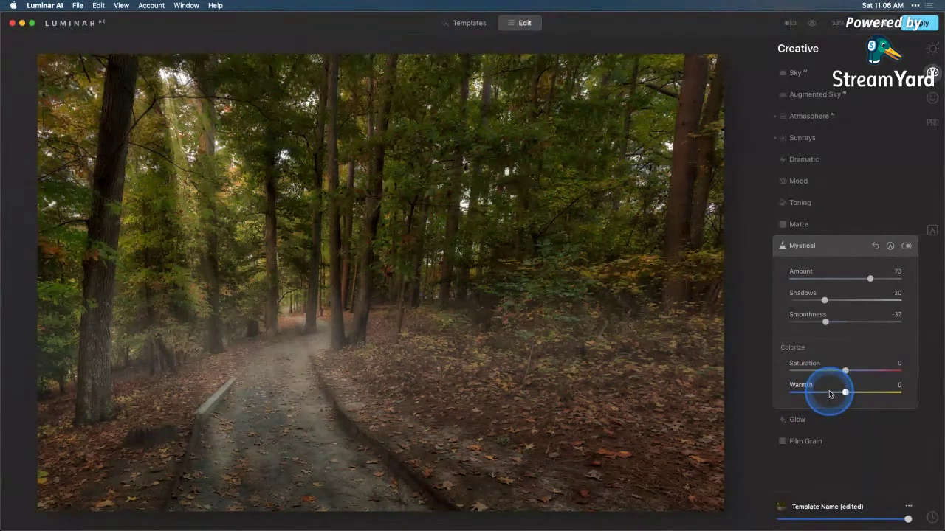
left_click_drag(831, 393, 876, 393)
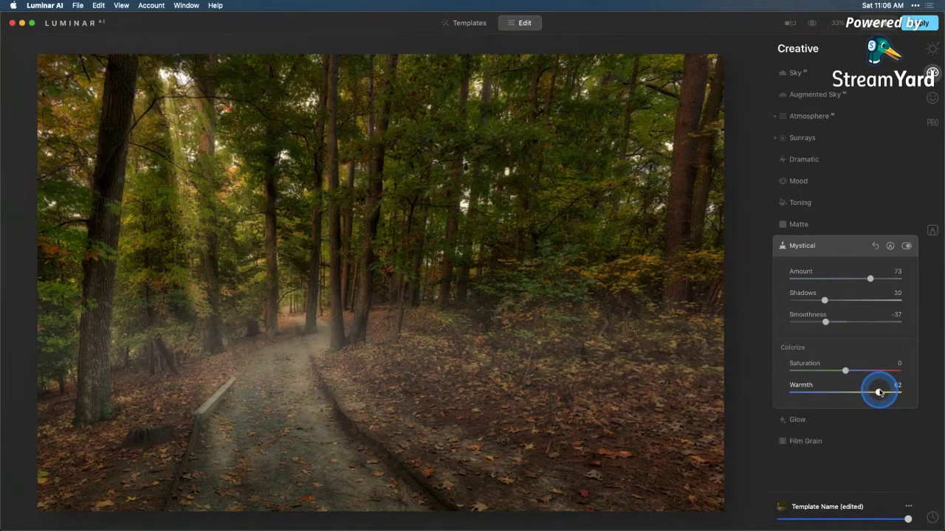
left_click_drag(876, 393, 875, 393)
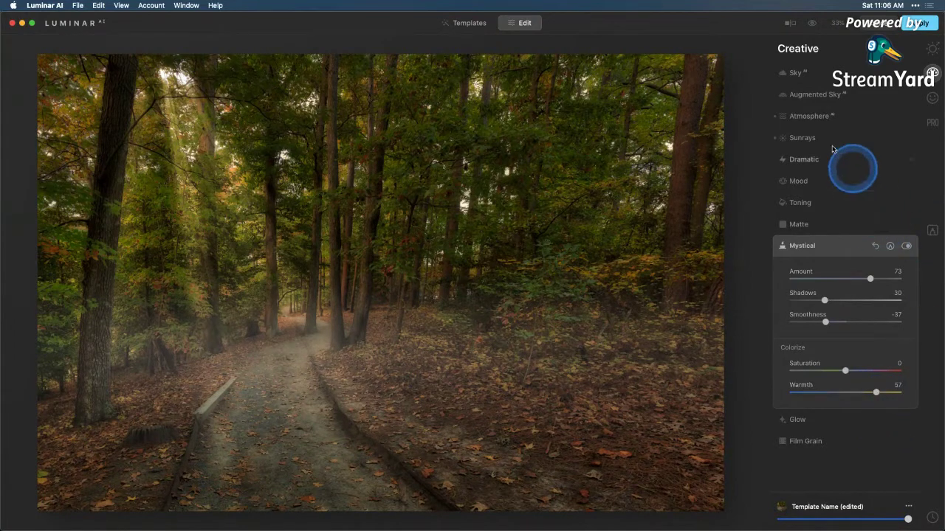
Reduce the Layered Fog Amount to 42.
left_click(802, 116)
left_click(849, 169)
left_click_drag(853, 168, 845, 169)
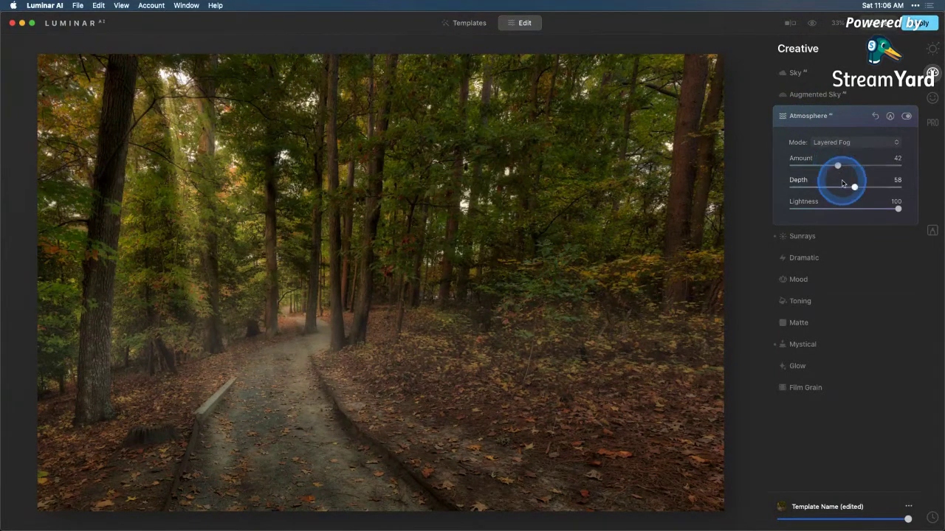
Set the Sunrays Warmth to 36 and compare the edited photo with the original.
left_click(818, 235)
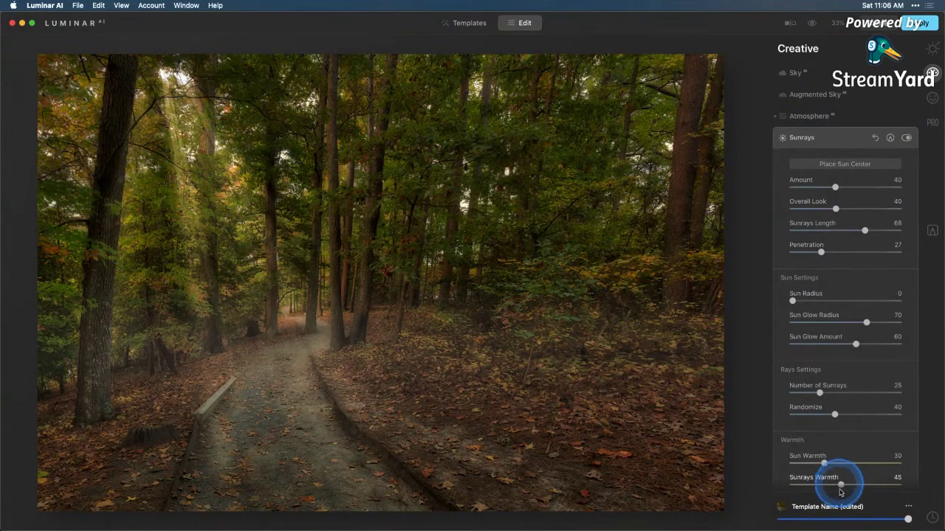
scroll(838, 466, "down", 2)
scroll(839, 467, "down", 3)
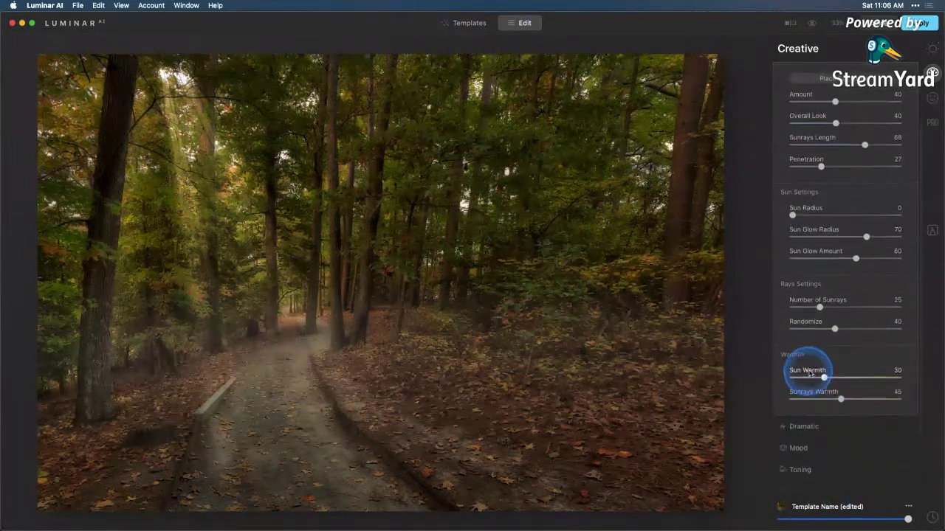
left_click_drag(834, 399, 834, 402)
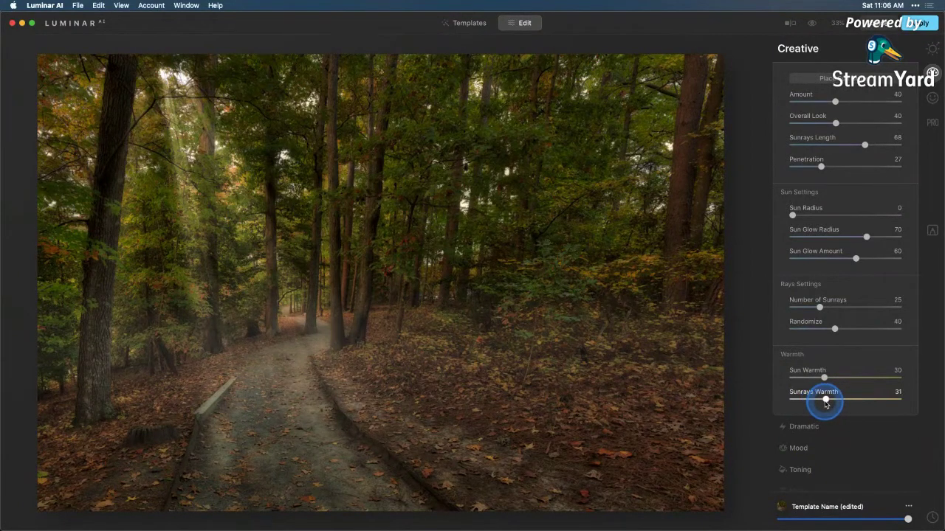
mouse_move(830, 401)
left_mouse_down()
mouse_move(828, 412)
mouse_move(832, 398)
left_mouse_up()
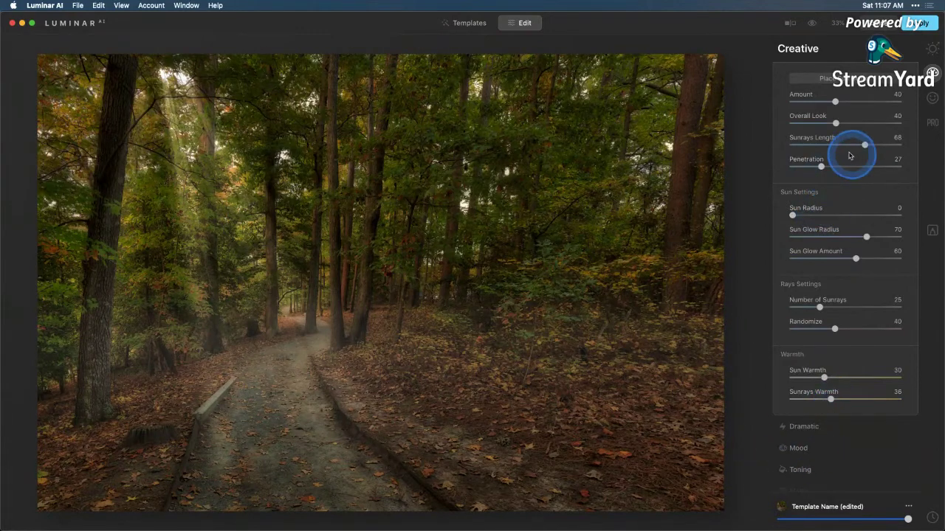
left_click(811, 24)
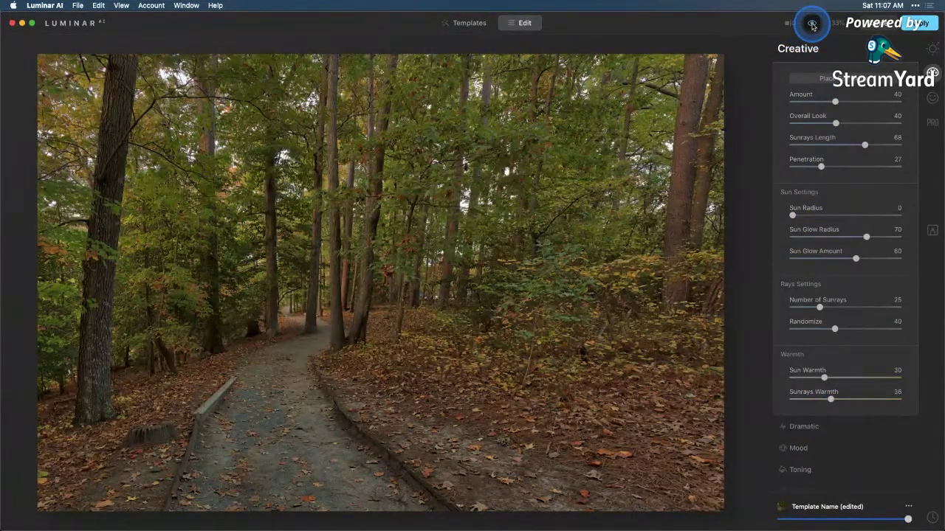
left_click(812, 25)
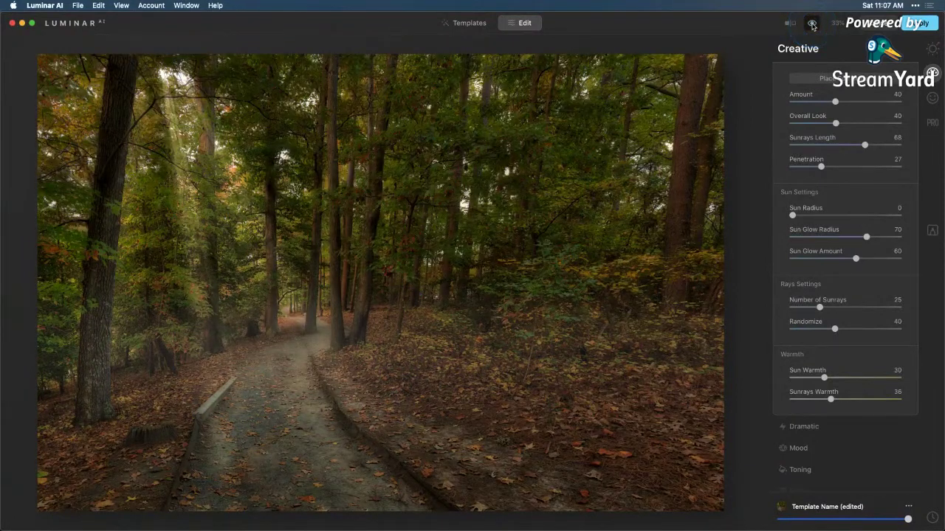
left_click(857, 115)
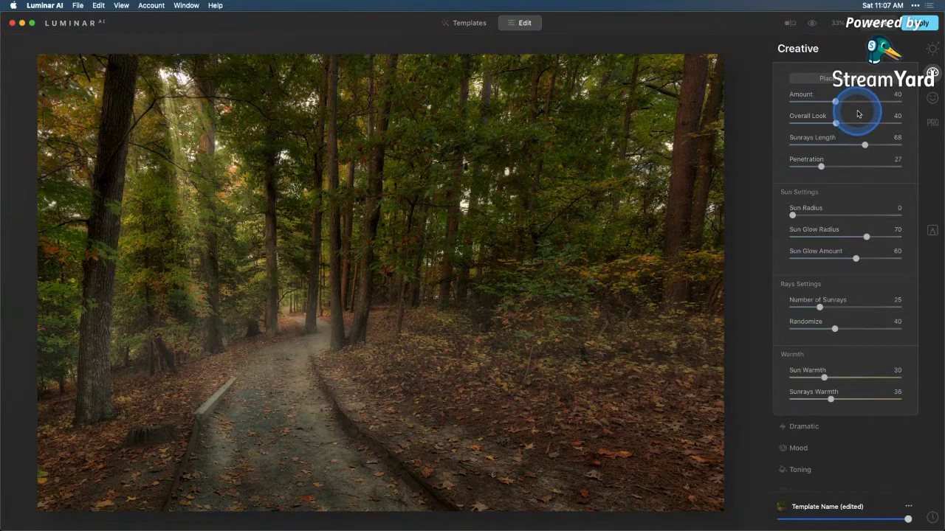
Add a Basic local mask with Exposure -0.59 and a paint brush Opacity of 46.
left_click(932, 231)
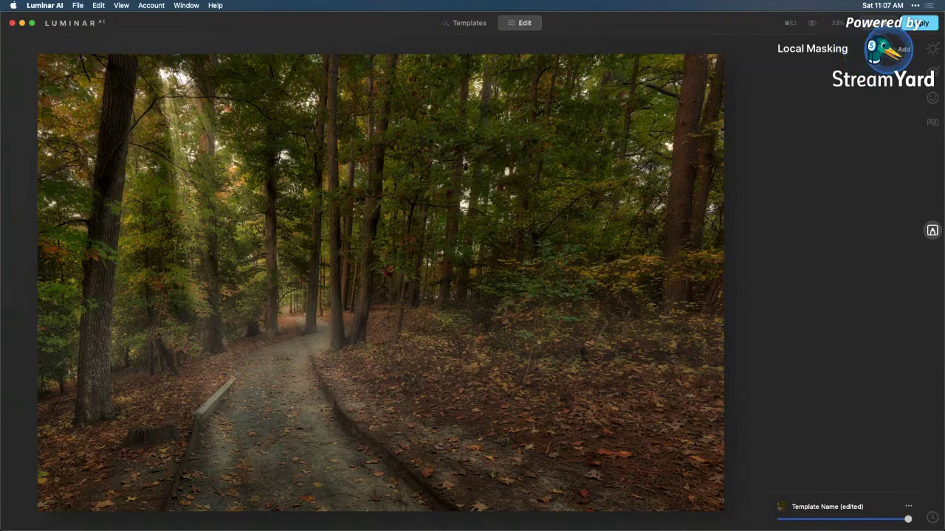
left_click(904, 50)
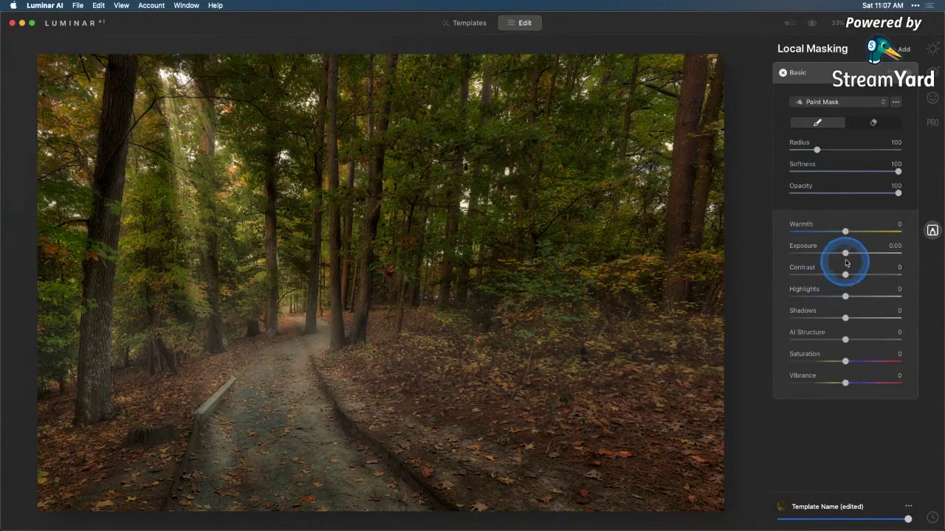
left_click_drag(845, 253, 839, 255)
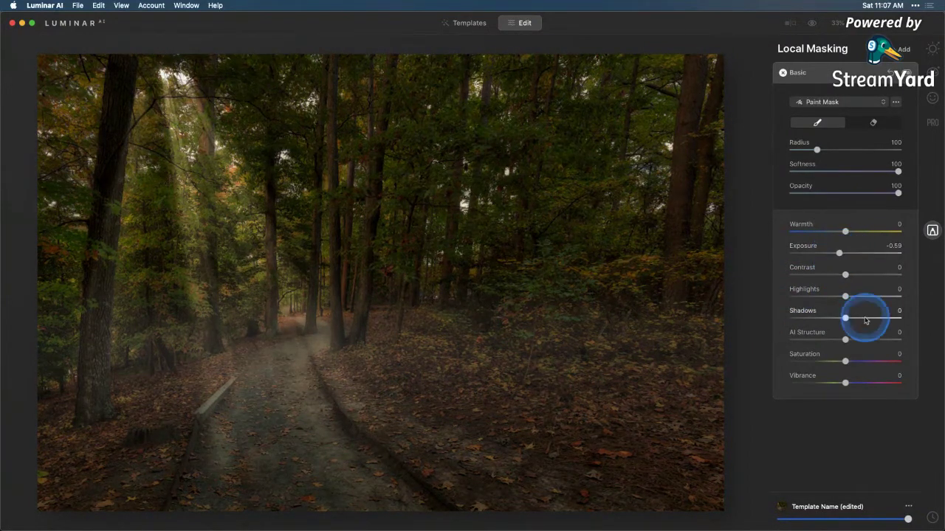
left_click(896, 192)
left_click_drag(897, 192, 839, 192)
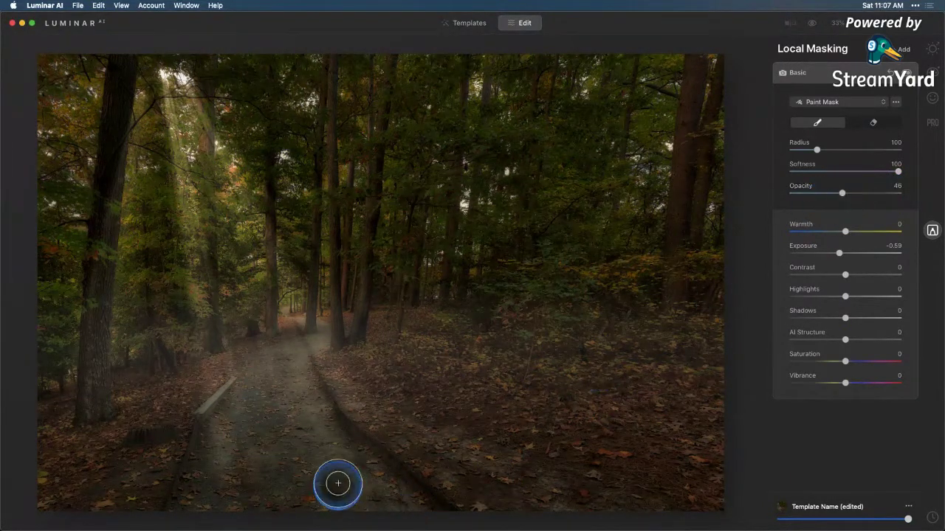
Enlarge the mask brush to Radius 292 and paint the darkening over the leafy ground on both sides of the path.
key("bracketright")
key("bracketright")
key("bracketright")
key("bracketright")
key("bracketright")
key("bracketright")
key("bracketright")
key("bracketright")
key("bracketright")
key("bracketright")
key("bracketright")
key("bracketright")
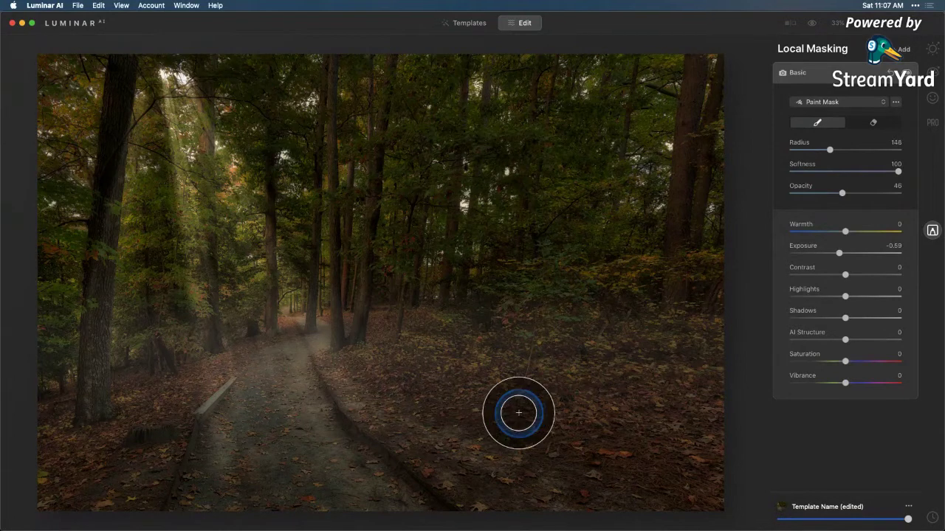
key("bracketright")
key("bracketright")
key("bracketright")
key("bracketright")
key("bracketright")
key("bracketright")
key("bracketright")
mouse_move(566, 435)
left_mouse_down()
mouse_move(597, 444)
mouse_move(574, 445)
left_mouse_up()
mouse_move(454, 405)
left_mouse_down()
mouse_move(396, 366)
mouse_move(535, 466)
mouse_move(747, 479)
mouse_move(560, 471)
mouse_move(482, 423)
left_mouse_up()
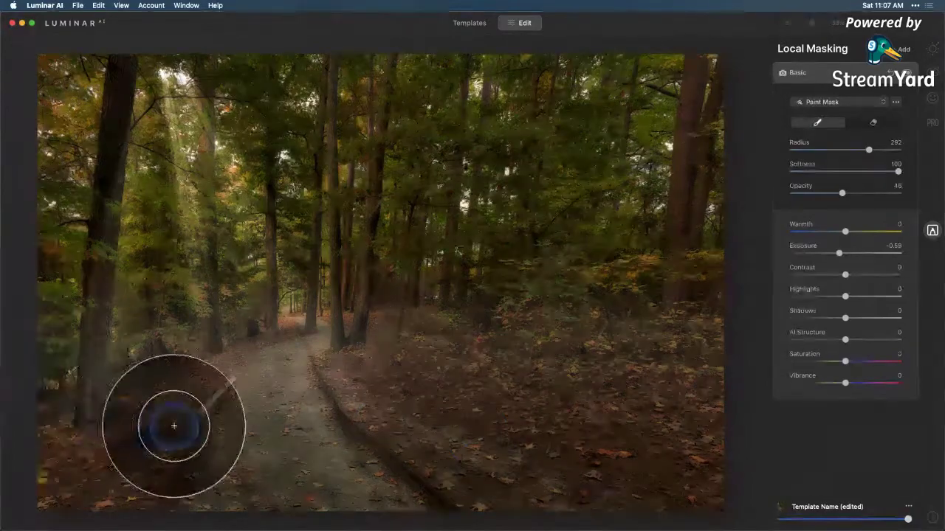
mouse_move(137, 381)
left_mouse_down()
mouse_move(25, 460)
mouse_move(74, 462)
left_mouse_up()
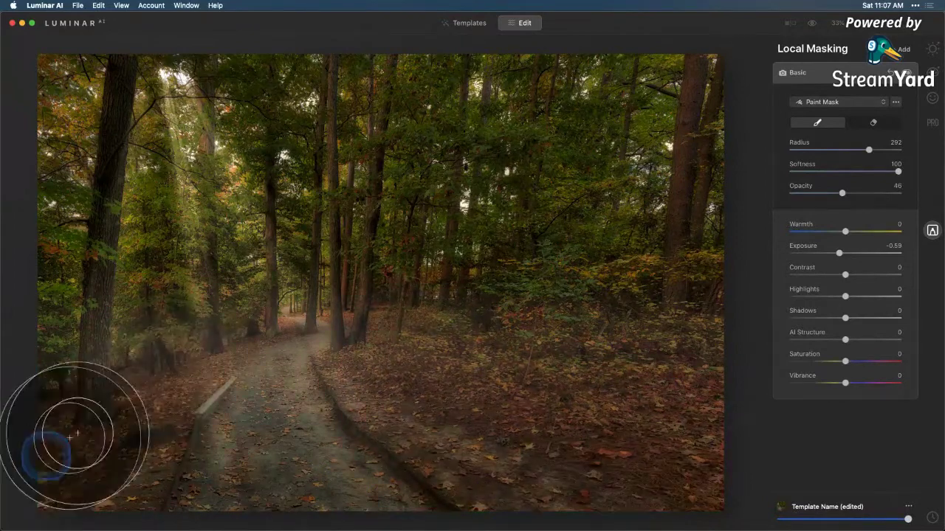
Shrink the mask brush to Radius 232, then 136, and paint the darkening over the areas flanking the path's far end.
key("bracketleft")
key("bracketleft")
key("bracketleft")
key("bracketleft")
key("bracketleft")
key("bracketleft")
key("bracketleft")
key("bracketleft")
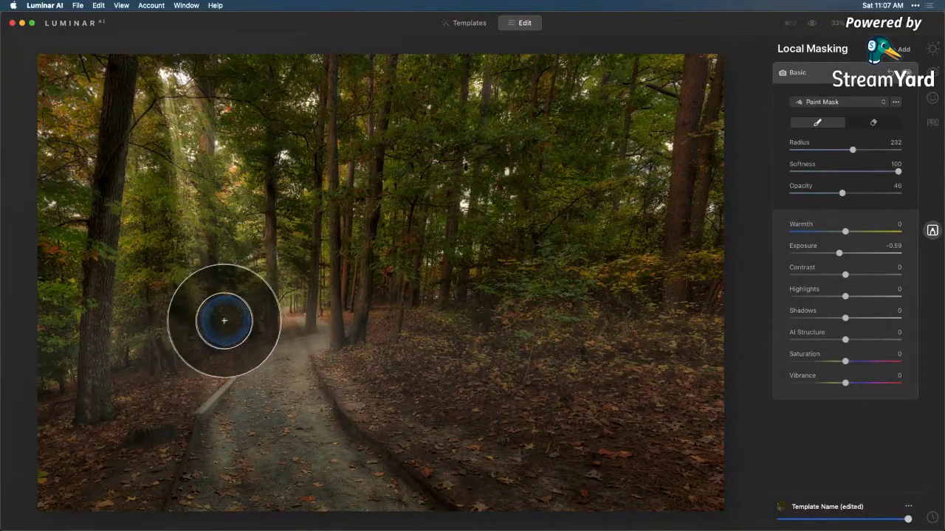
mouse_move(198, 345)
left_mouse_down()
mouse_move(257, 320)
mouse_move(248, 317)
left_mouse_up()
left_click_drag(381, 307, 337, 291)
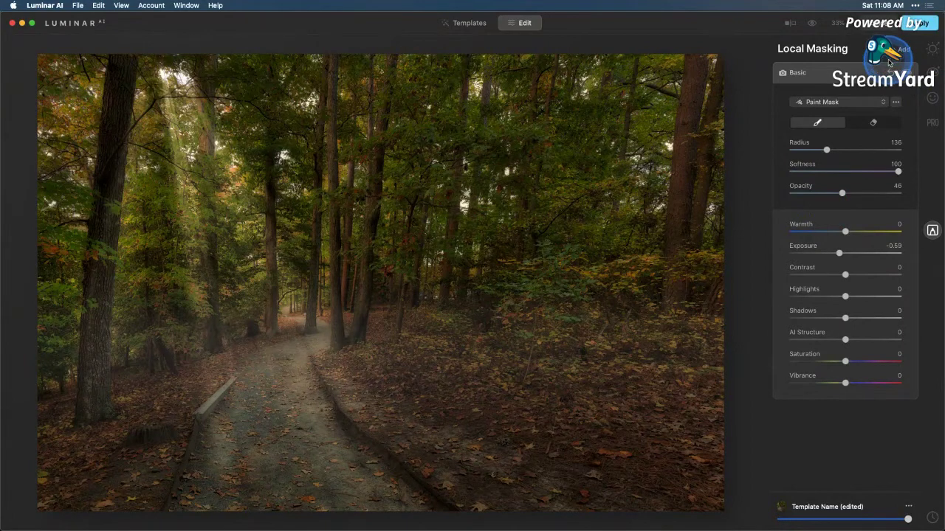
Add a second Basic local mask with Exposure 0.48 and paint the brightening down the path toward the foreground.
left_click(890, 65)
double_click(845, 254)
left_click_drag(845, 253, 851, 255)
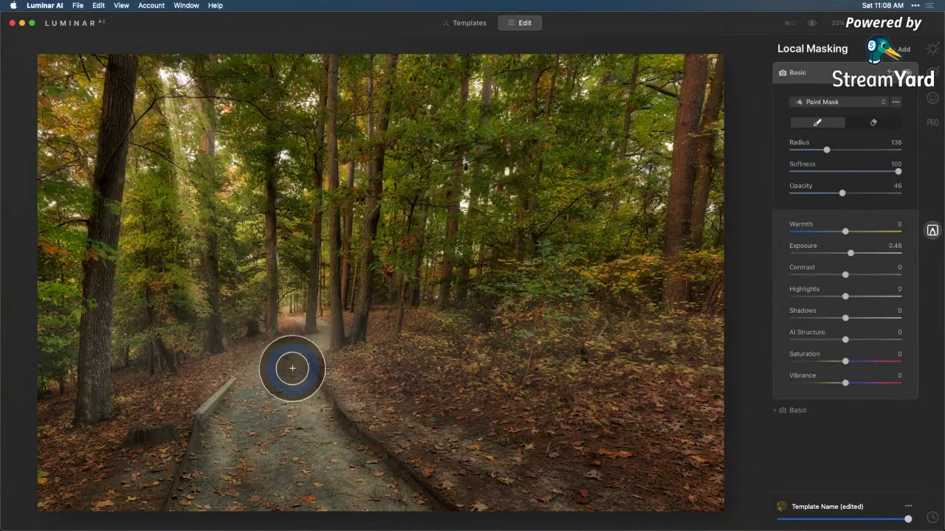
mouse_move(291, 361)
left_mouse_down()
mouse_move(223, 496)
mouse_move(250, 427)
mouse_move(233, 470)
mouse_move(277, 473)
mouse_move(292, 418)
mouse_move(408, 524)
mouse_move(304, 451)
mouse_move(290, 410)
mouse_move(292, 374)
mouse_move(284, 404)
mouse_move(290, 506)
mouse_move(212, 502)
mouse_move(231, 455)
mouse_move(228, 504)
left_mouse_up()
Shrink the mask brush to Radius 28, then use 34, and paint the brightening over the far end of the path.
key("bracketleft")
key("bracketleft")
key("bracketleft")
key("bracketleft")
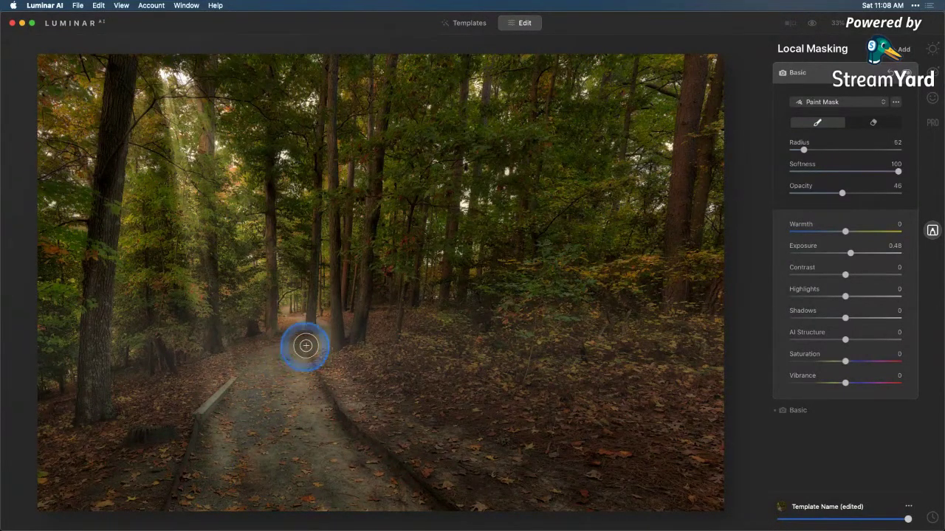
key("bracketleft")
key("bracketleft")
key("bracketleft")
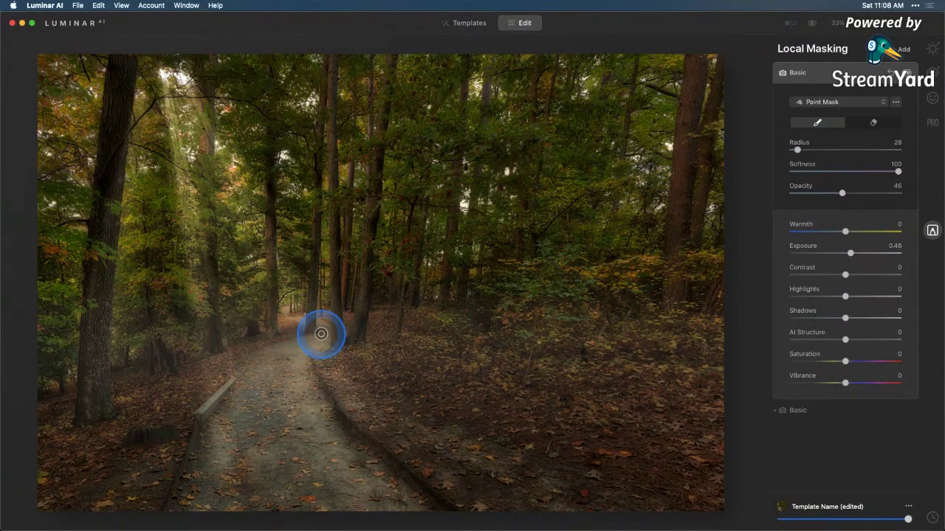
left_click_drag(320, 337, 304, 323)
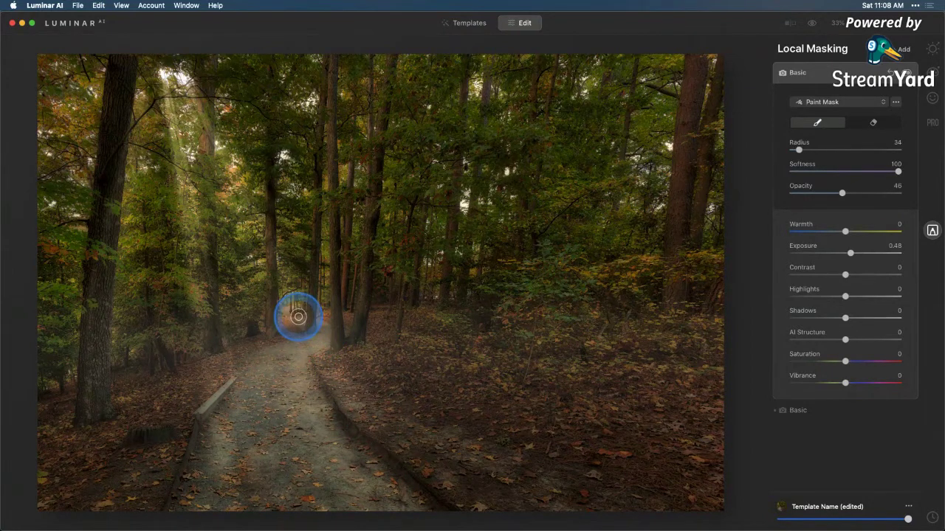
mouse_move(295, 314)
left_mouse_down()
mouse_move(287, 310)
mouse_move(291, 317)
left_mouse_up()
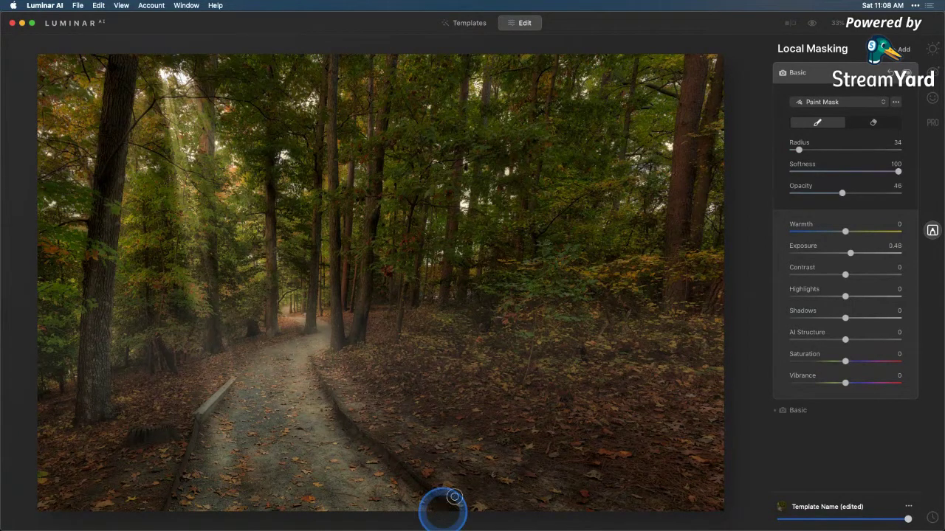
Set the Landscape Foliage Enhancer to 22 and Foliage Hue to -100, and compare the photo with and without the adjustment.
left_click(932, 48)
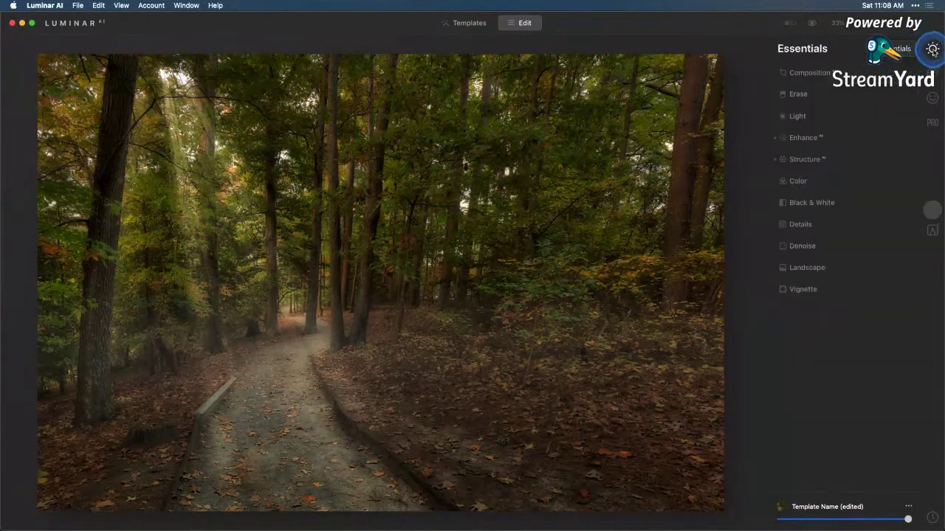
left_click(807, 268)
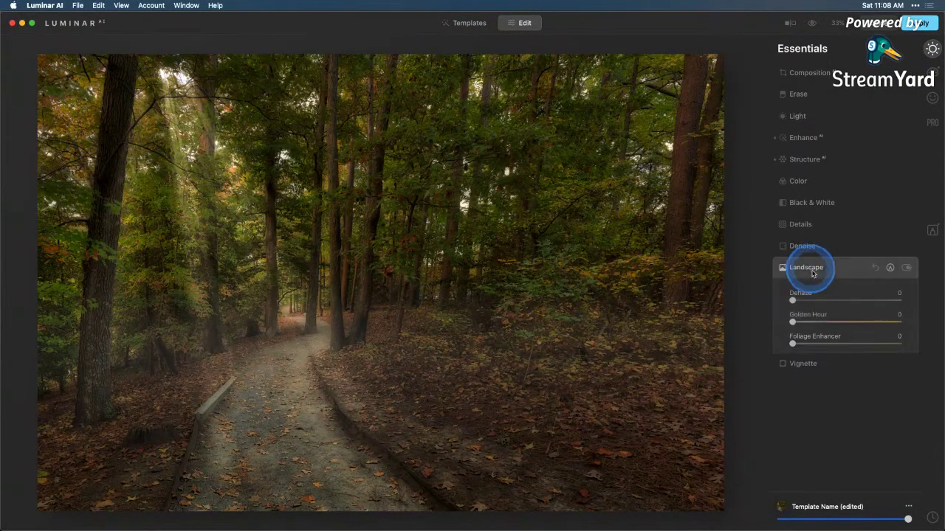
left_click_drag(793, 345, 794, 345)
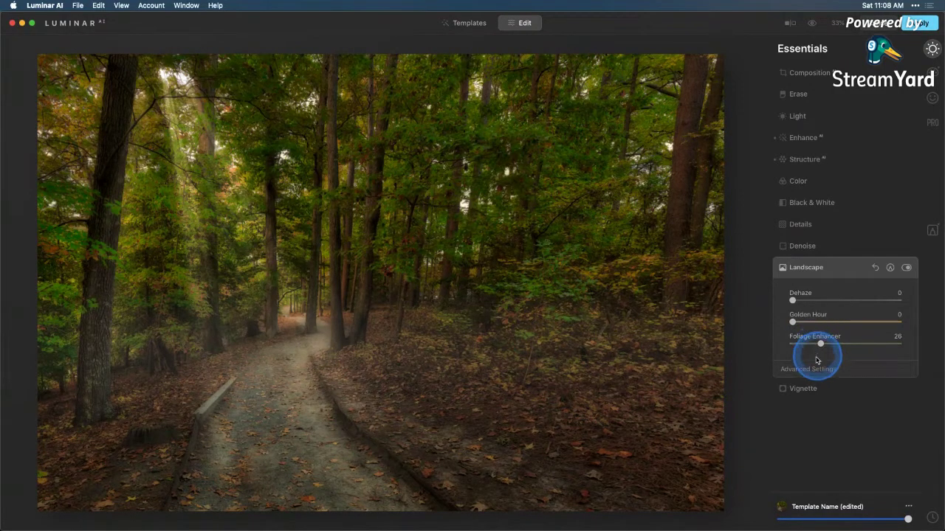
left_click(808, 369)
left_click_drag(835, 391, 837, 395)
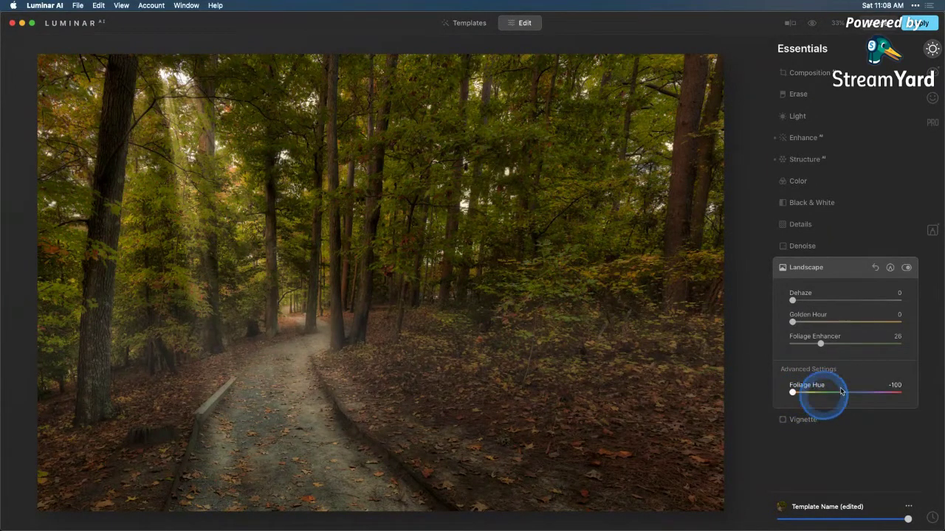
left_click_drag(820, 344, 821, 345)
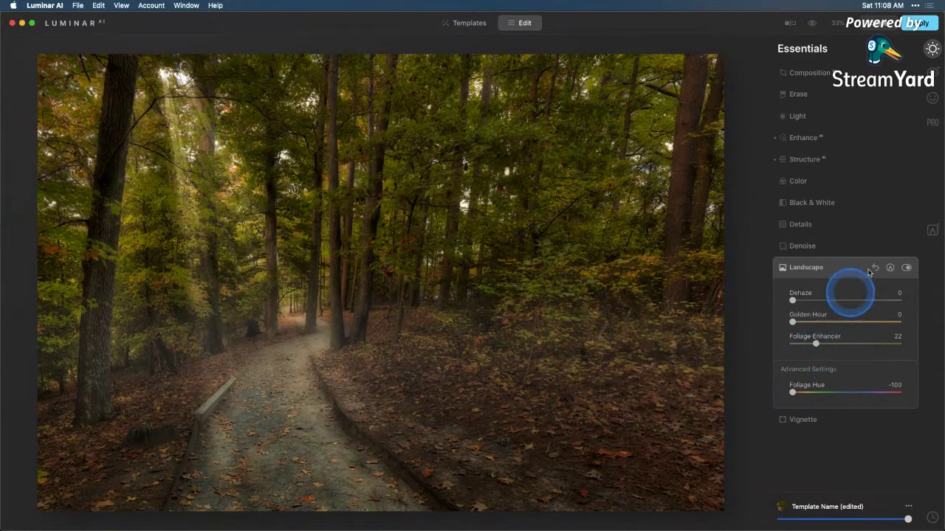
left_click(906, 268)
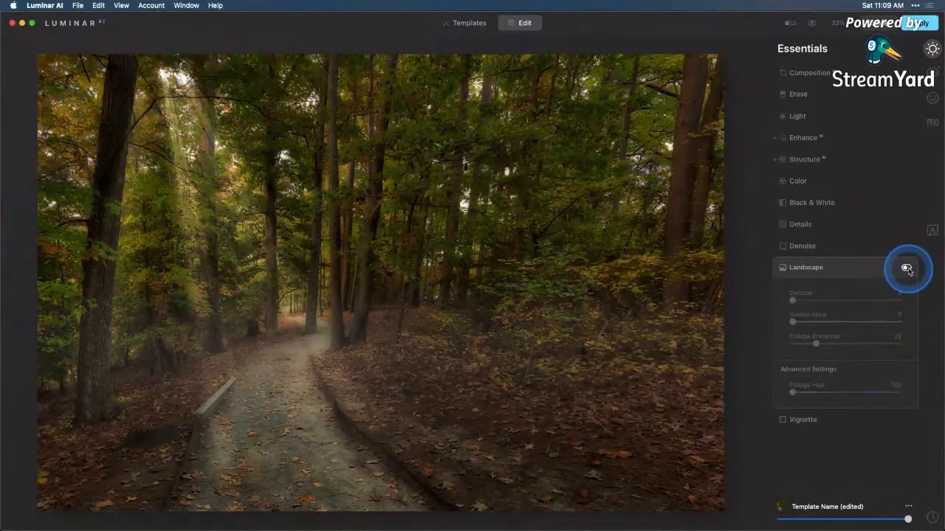
left_click(906, 269)
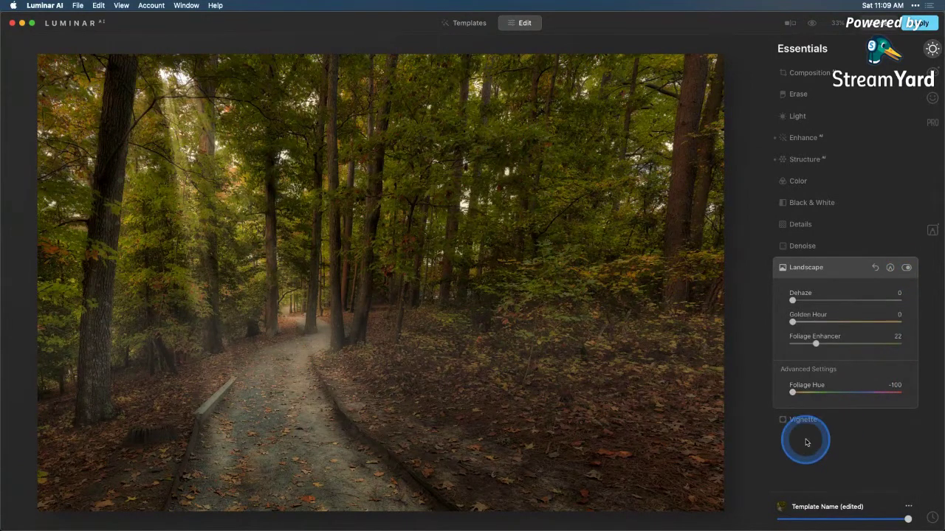
Add a vignette with Amount -100, Size 43, Feather 45 and Inner Light 15.
left_click(800, 419)
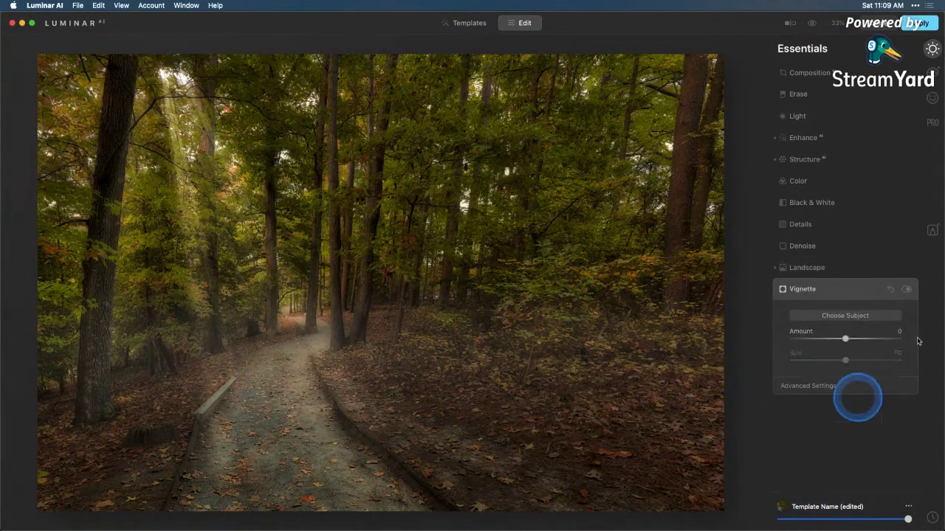
left_click_drag(845, 338, 769, 339)
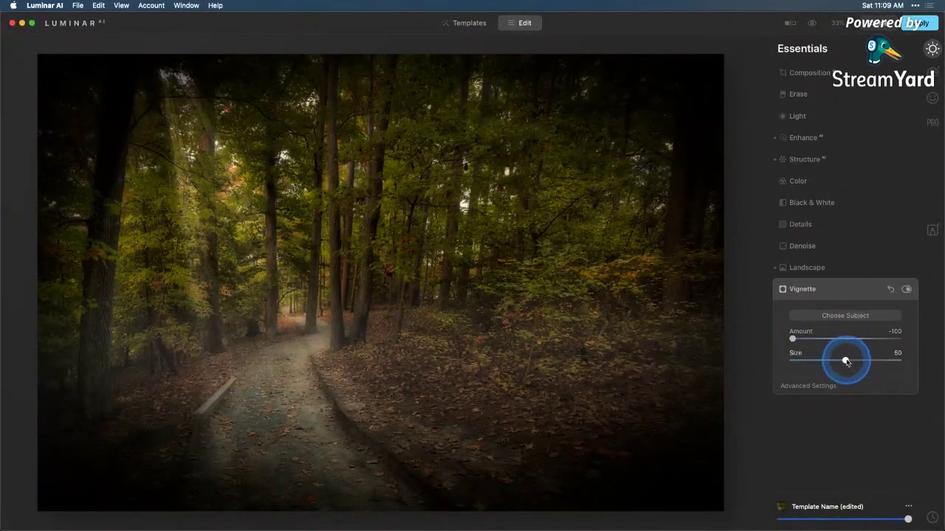
left_click_drag(846, 361, 837, 359)
left_click(824, 387)
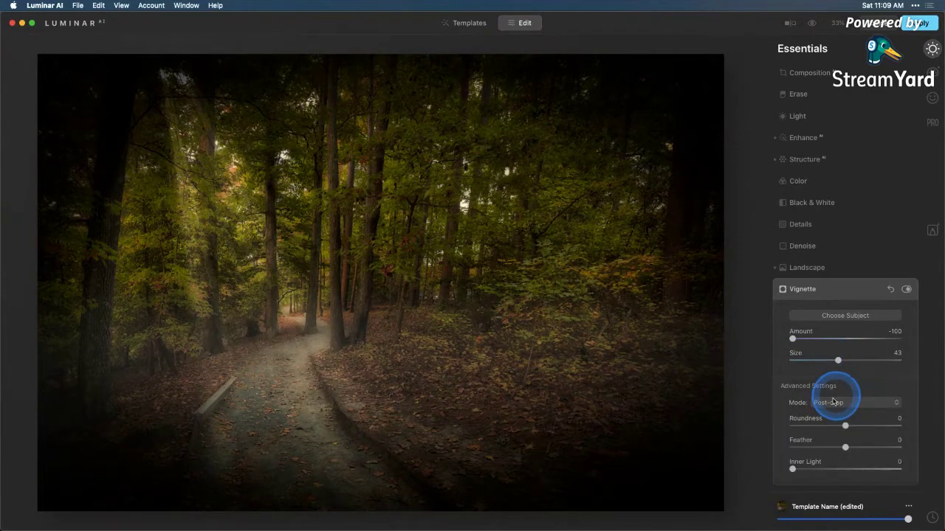
left_click_drag(845, 448, 870, 450)
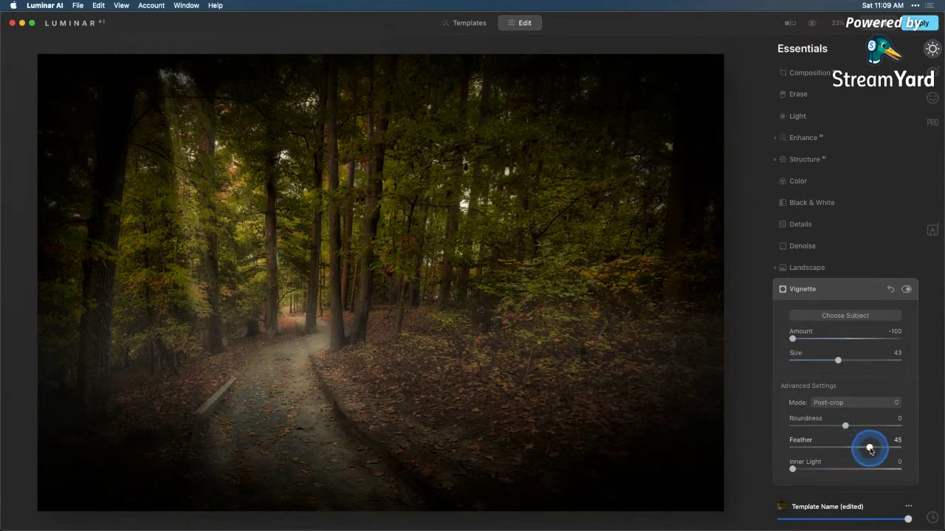
mouse_move(794, 469)
left_mouse_down()
mouse_move(816, 472)
mouse_move(809, 471)
left_mouse_up()
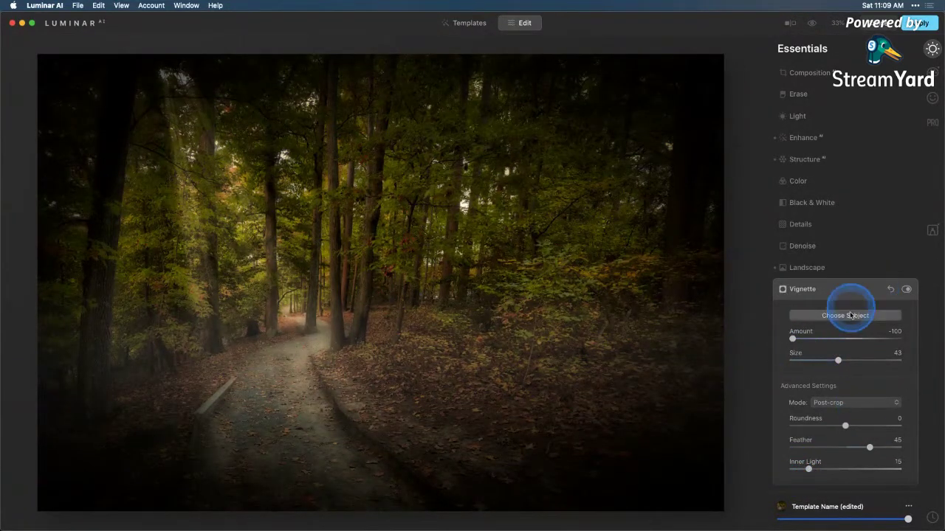
Center the vignette on the middle of the path, with Roundness 69 and Amount -49.
left_click(282, 362)
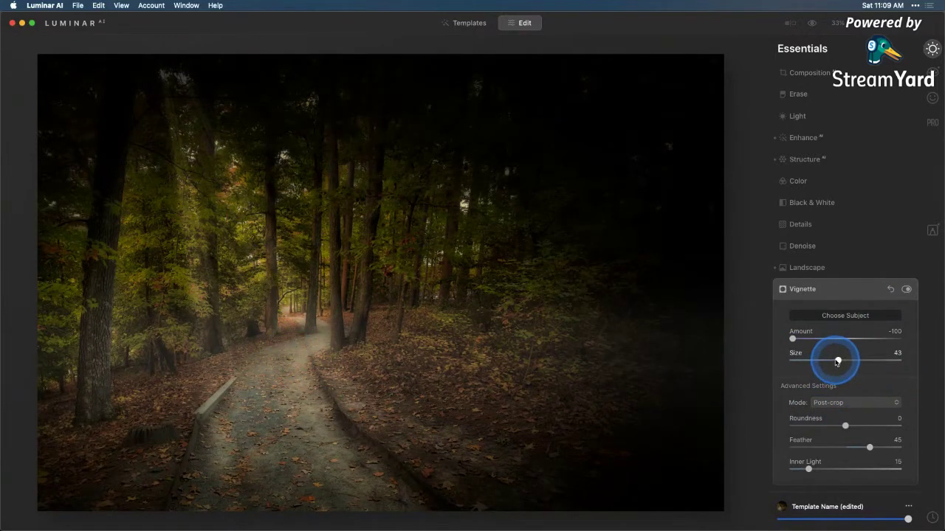
left_click_drag(805, 421, 898, 425)
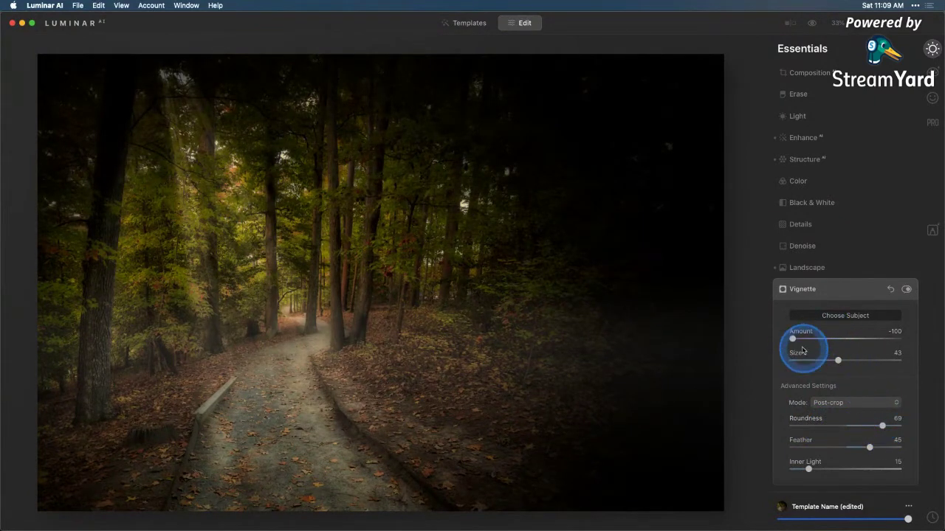
left_click_drag(794, 341, 824, 342)
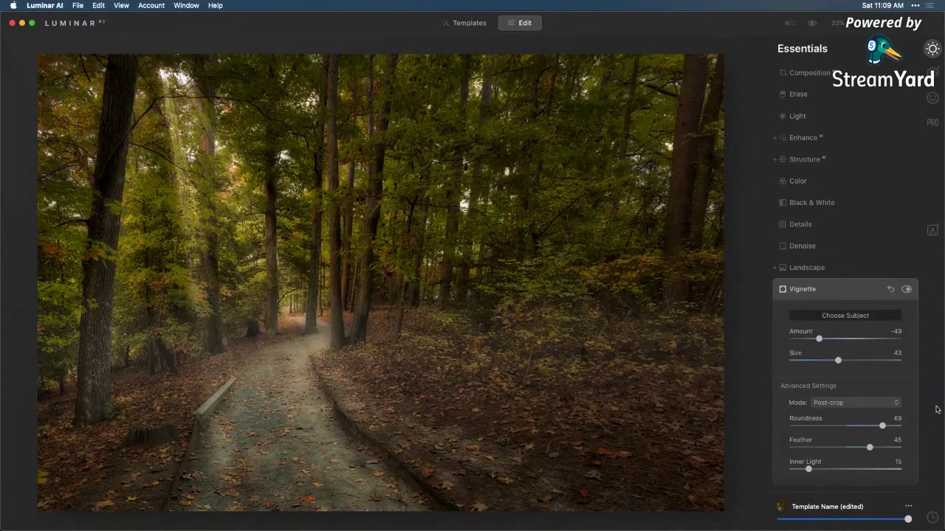
Compare the fully edited forest photo with the unedited original.
left_click(812, 24)
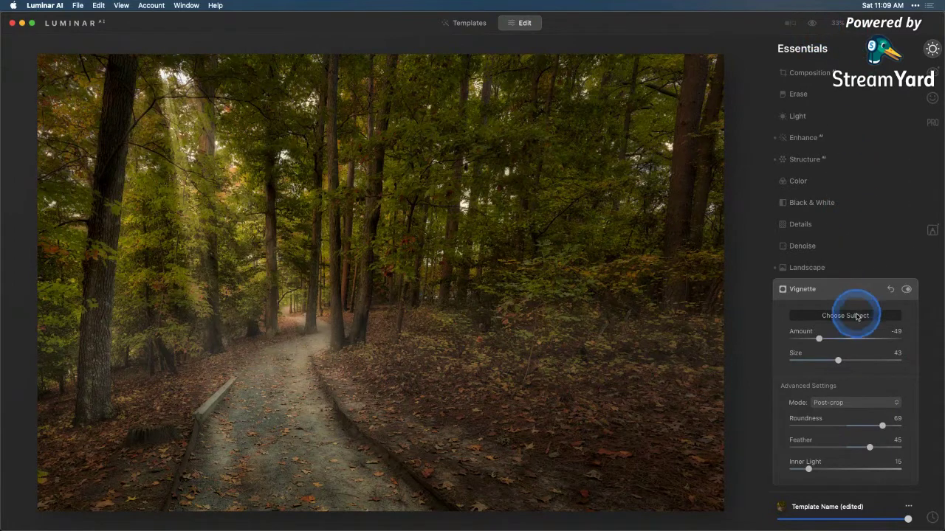
left_click(814, 29)
left_click(812, 24)
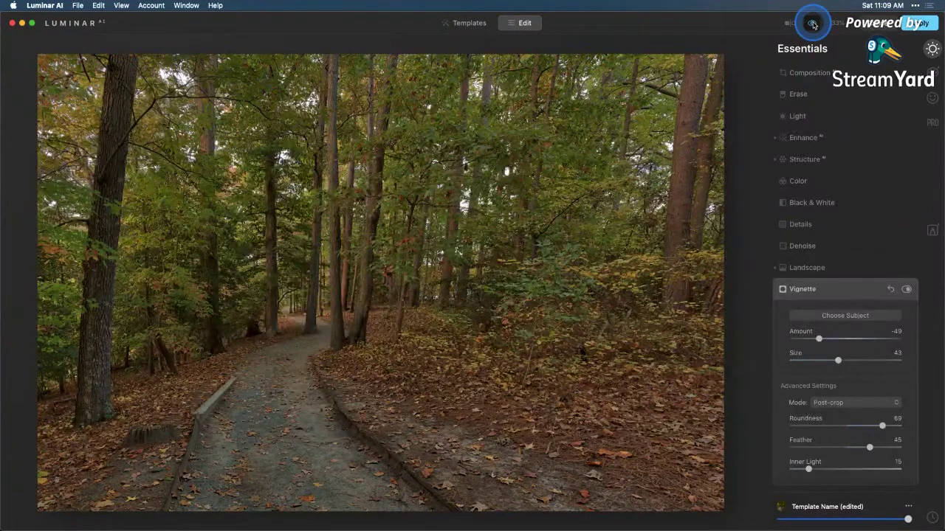
left_click(812, 24)
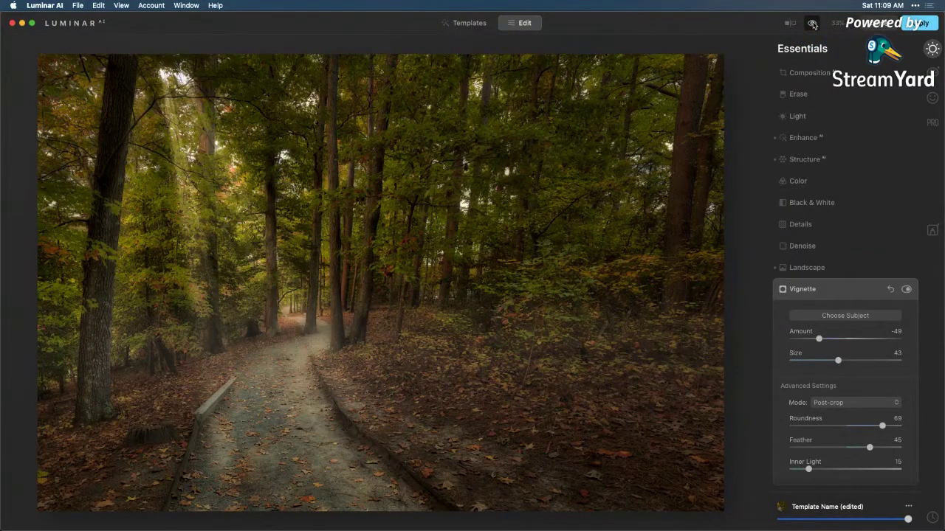
Apply the edits to return to Lightroom Classic and select the Luminar AI version of the forest path photo.
left_click(923, 24)
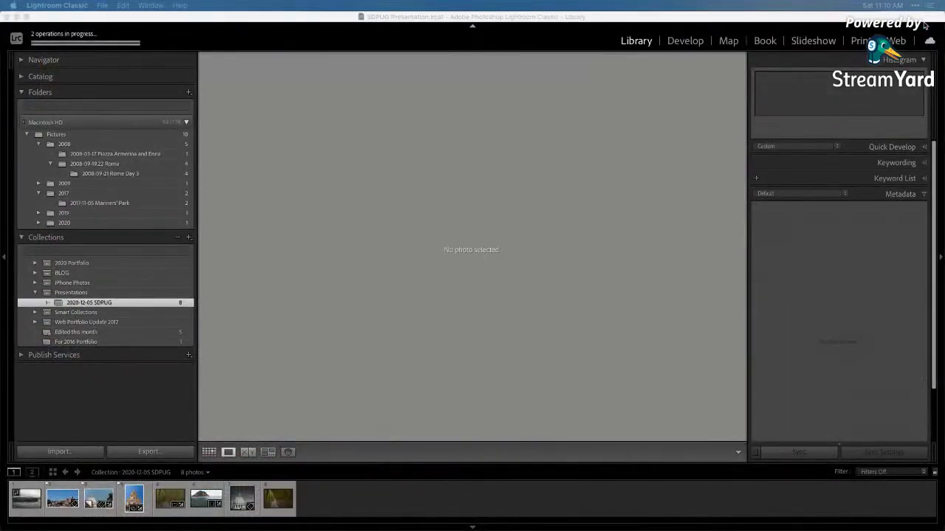
left_click(941, 256)
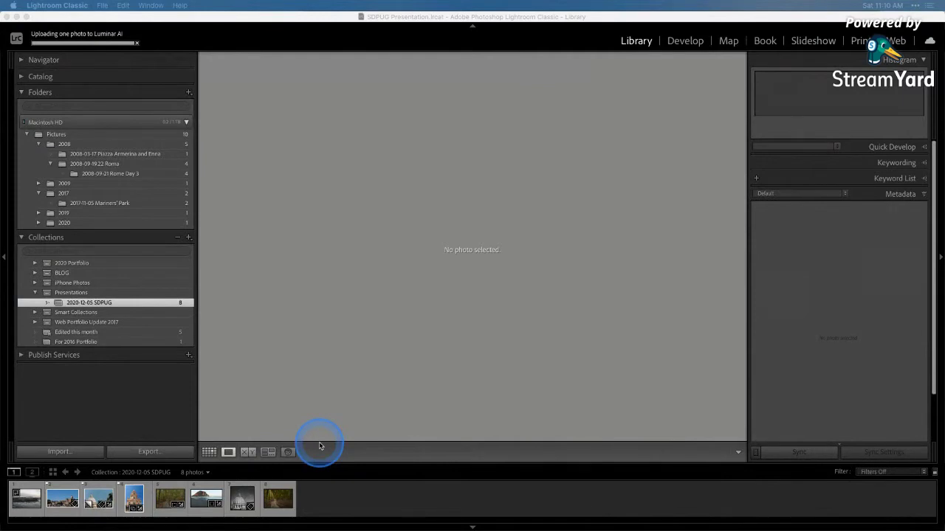
left_click(277, 499)
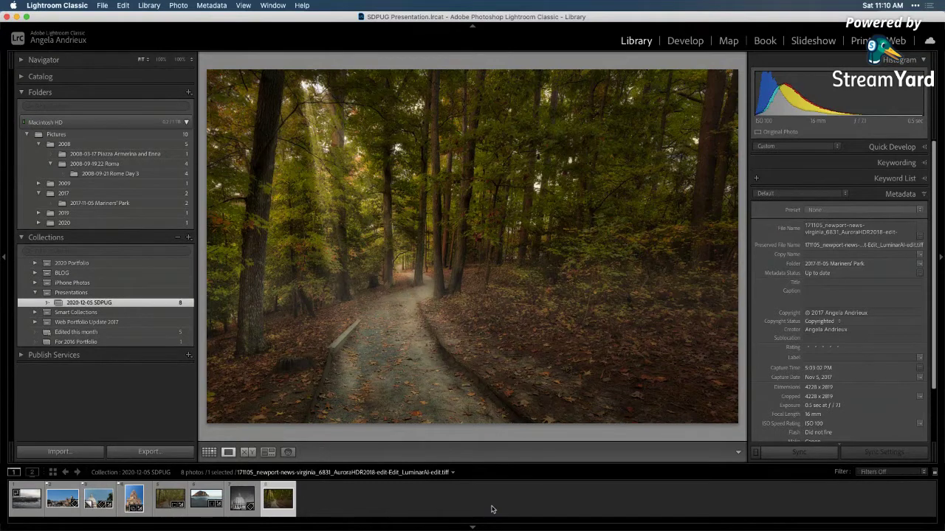
left_click(492, 509)
Compare the original forest path photo with its Luminar AI edited version in the filmstrip.
left_click(165, 500)
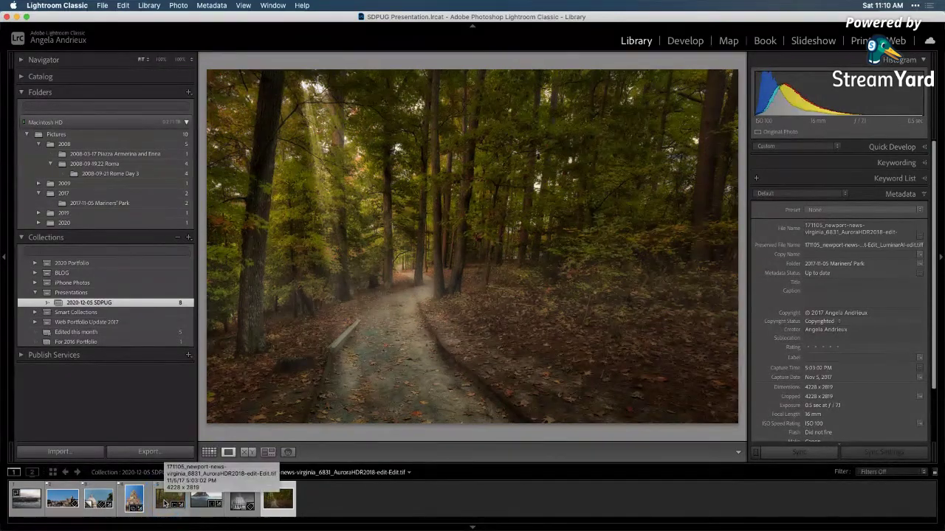
left_click(165, 503)
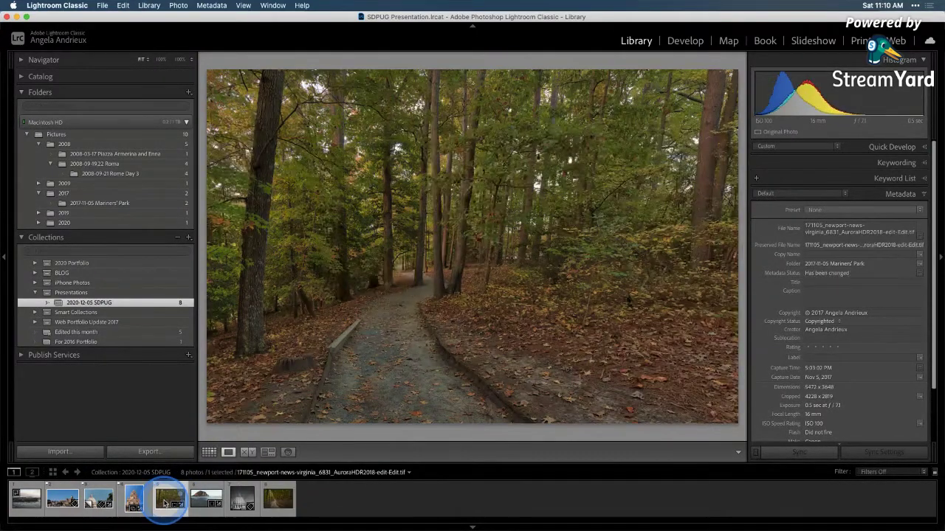
left_click(273, 504)
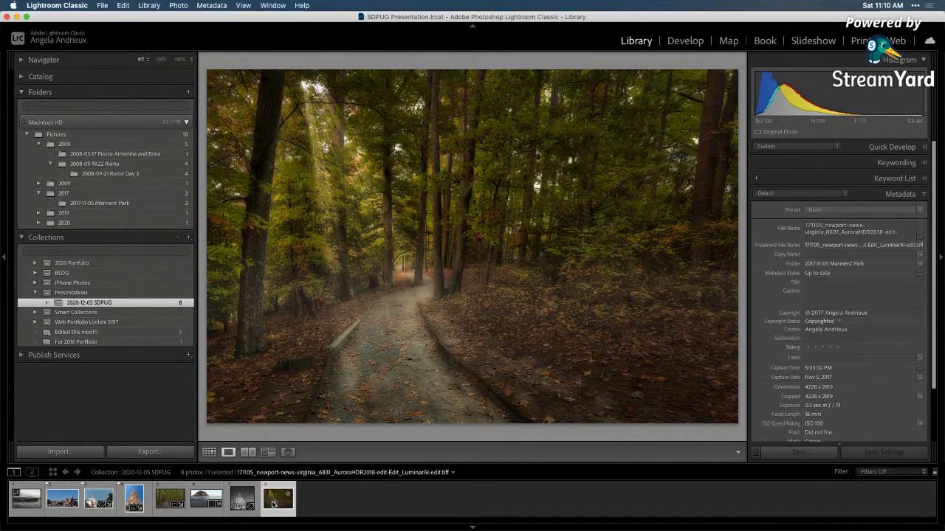
left_click(158, 505)
left_click(166, 505)
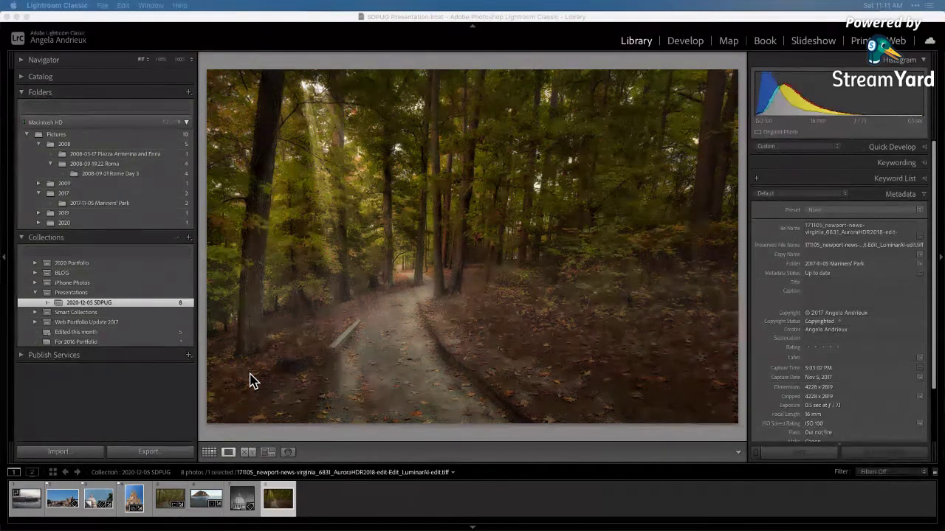
left_click_drag(250, 380, 233, 381)
left_click(64, 371)
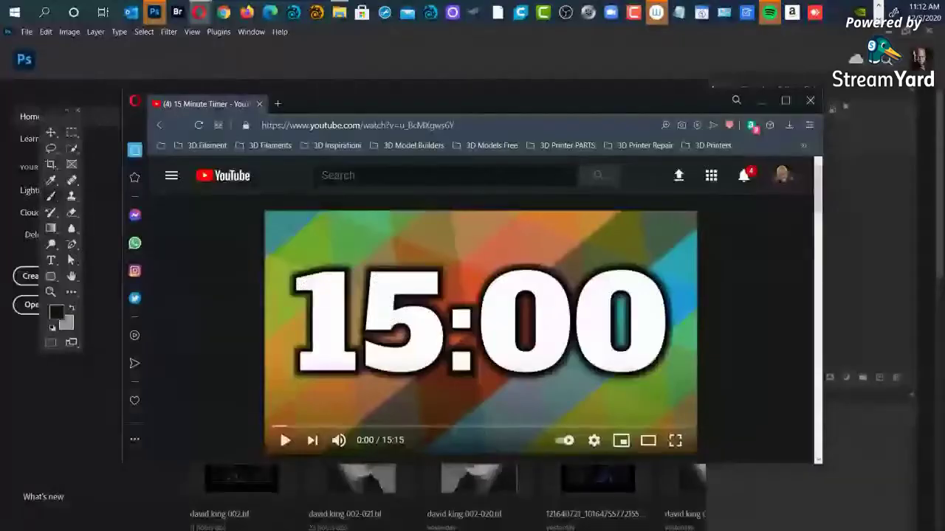
Maximize the browser window and play YouTube's 15 Minute Timer video in full screen.
left_click(786, 100)
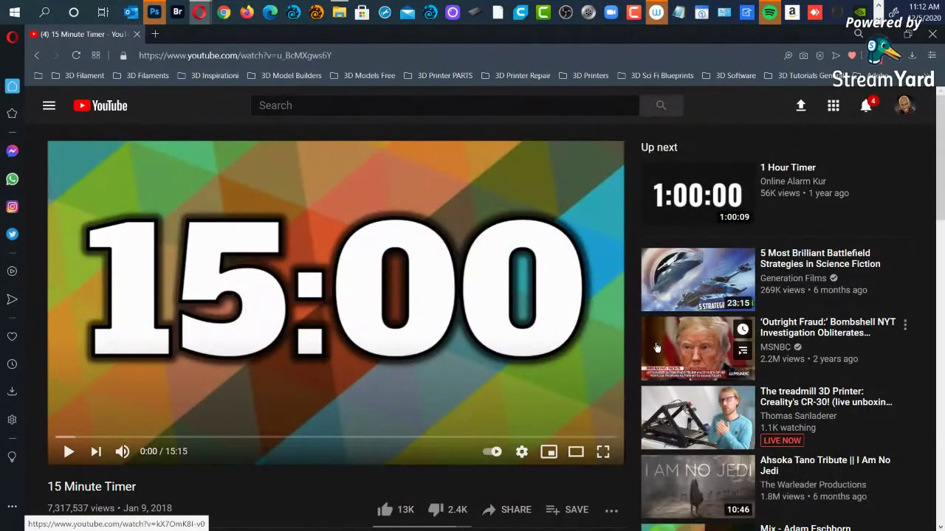
left_click(603, 451)
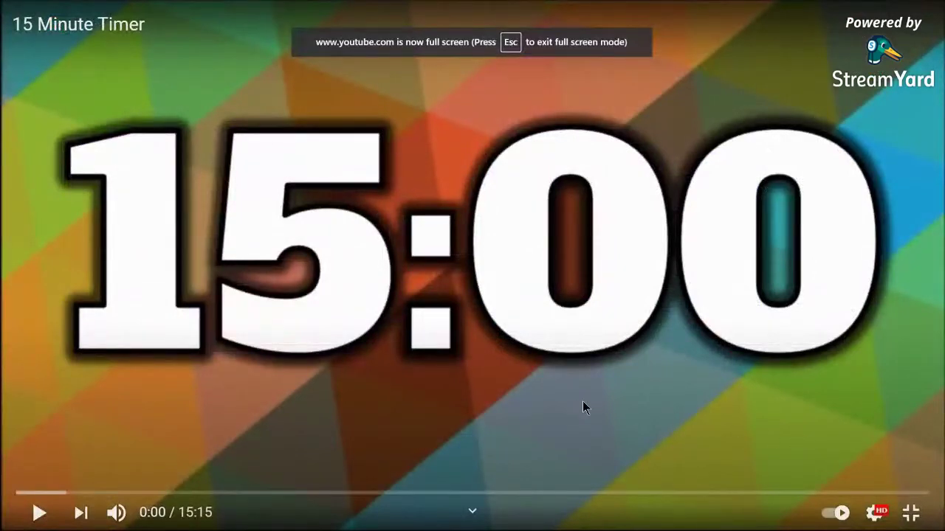
left_click(42, 514)
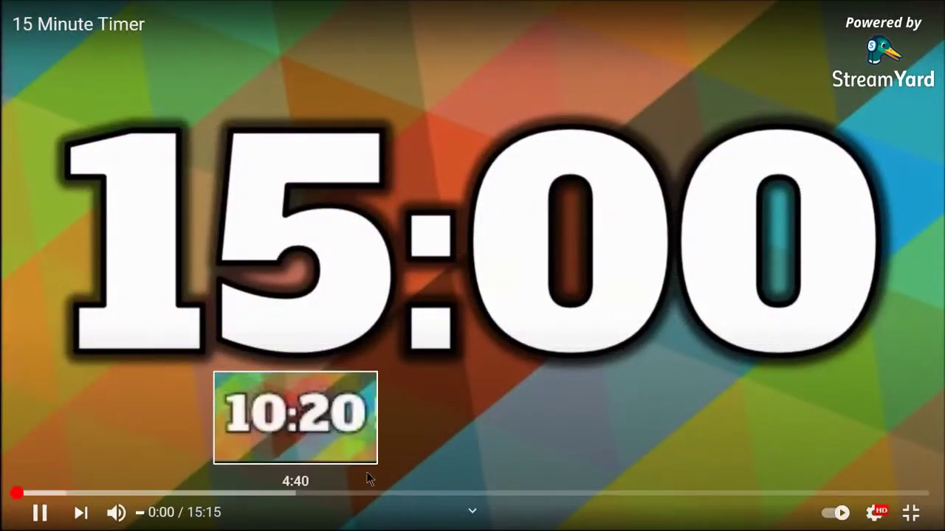
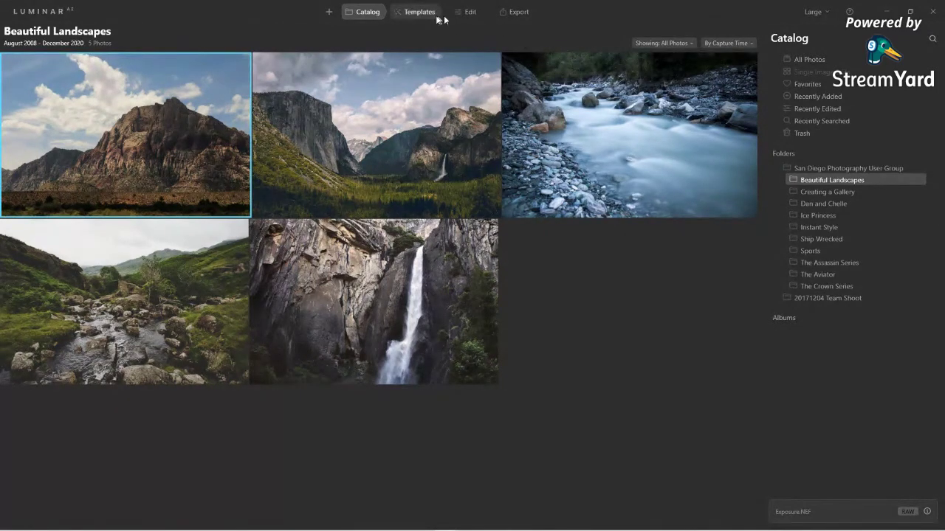
Open the blue rocky river photo from the Beautiful Landscapes folder for choosing a template.
left_click(414, 13)
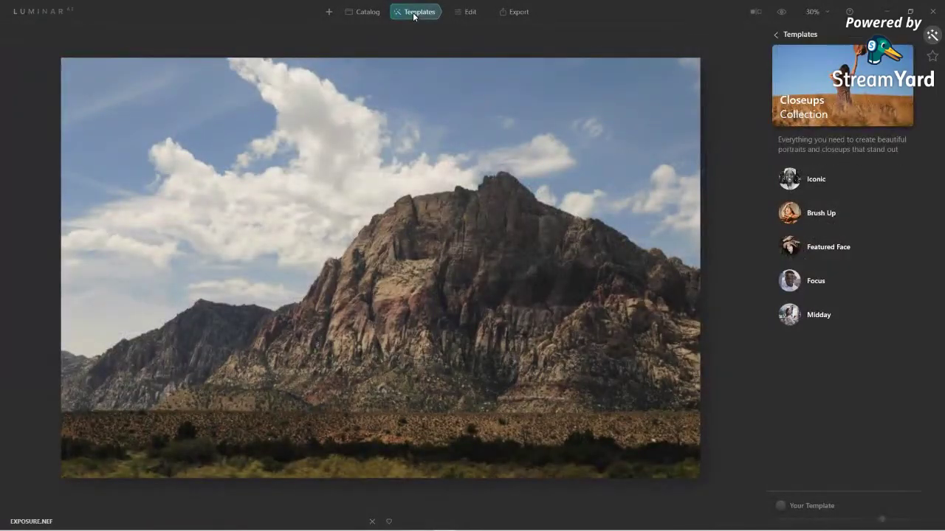
left_click(379, 11)
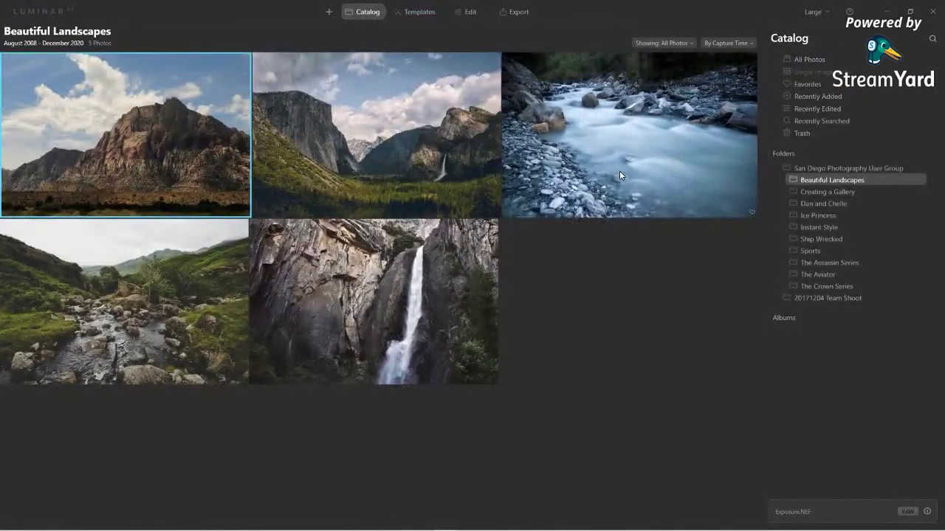
double_click(619, 170)
left_click(421, 13)
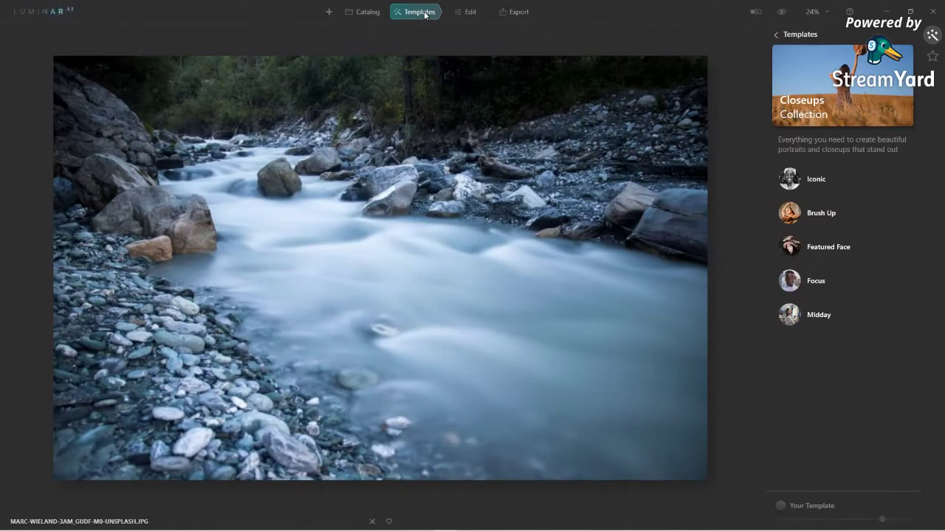
Try the Newt Noir, Sunny Small and MicroWorld templates from the suggested Nature collection on the river photo.
left_click(777, 35)
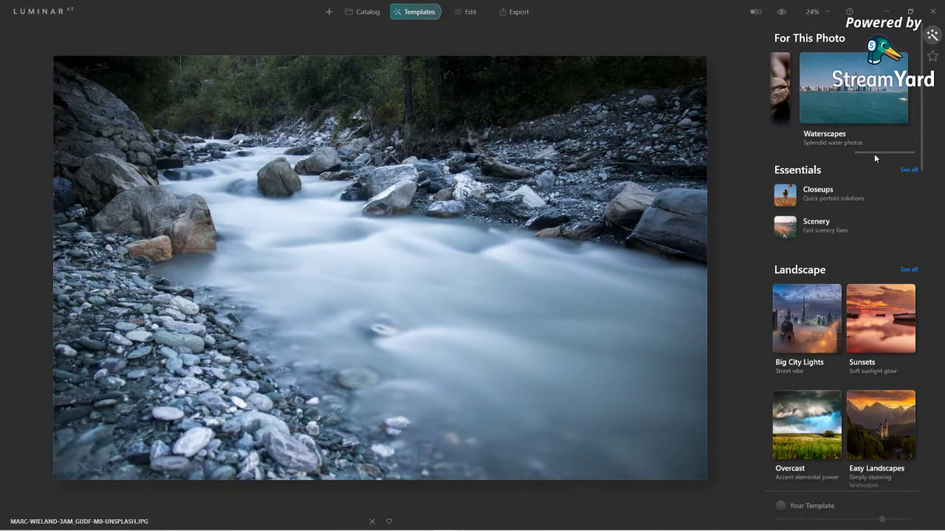
left_click_drag(865, 152, 770, 154)
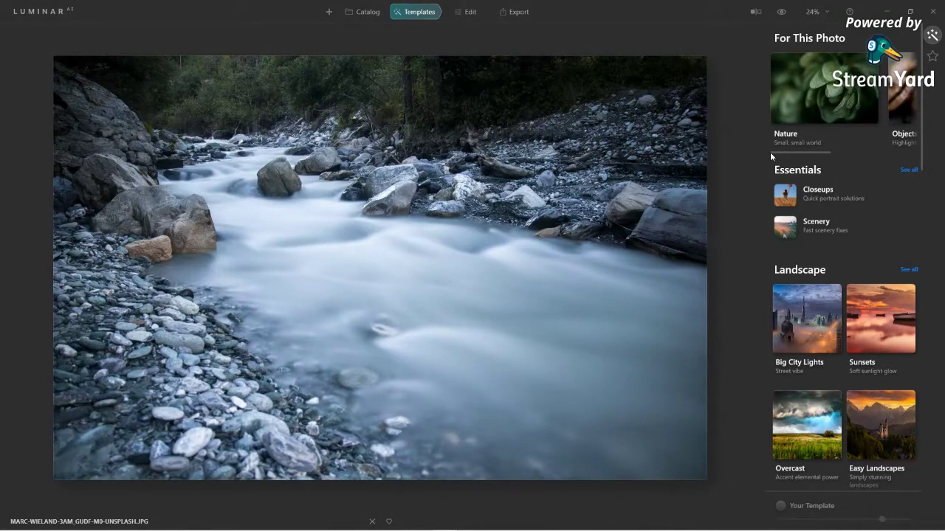
left_click(831, 85)
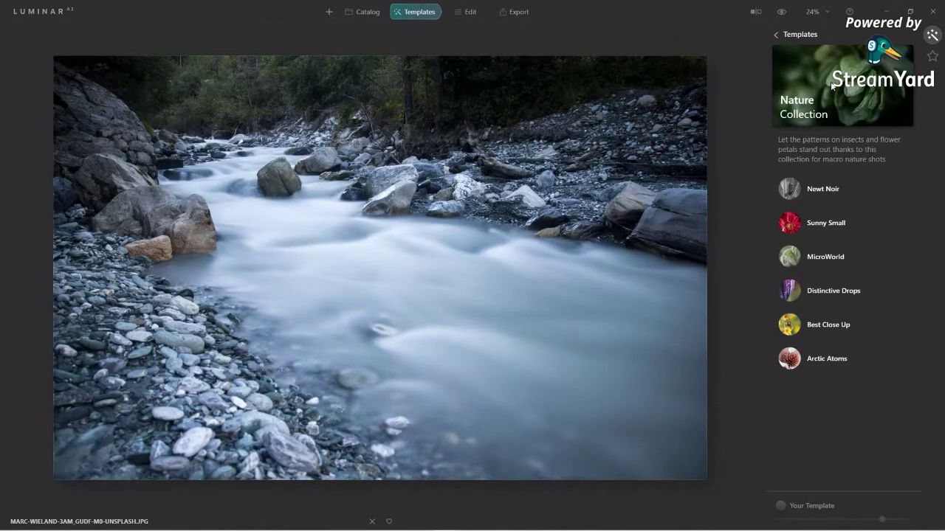
left_click(791, 189)
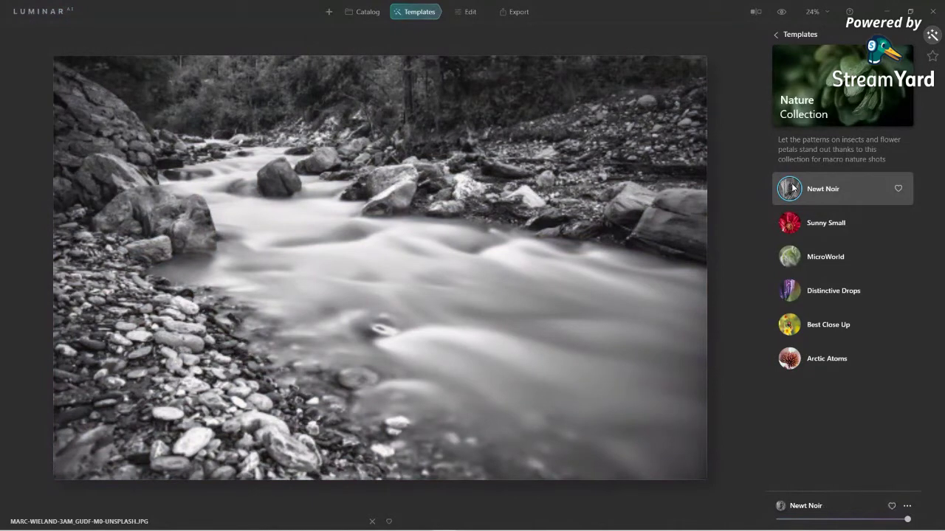
left_click(792, 232)
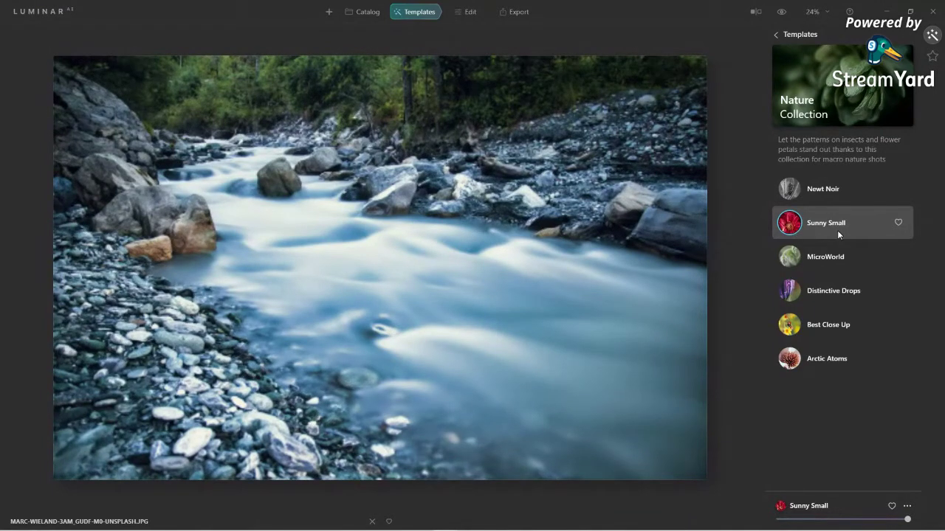
left_click(786, 257)
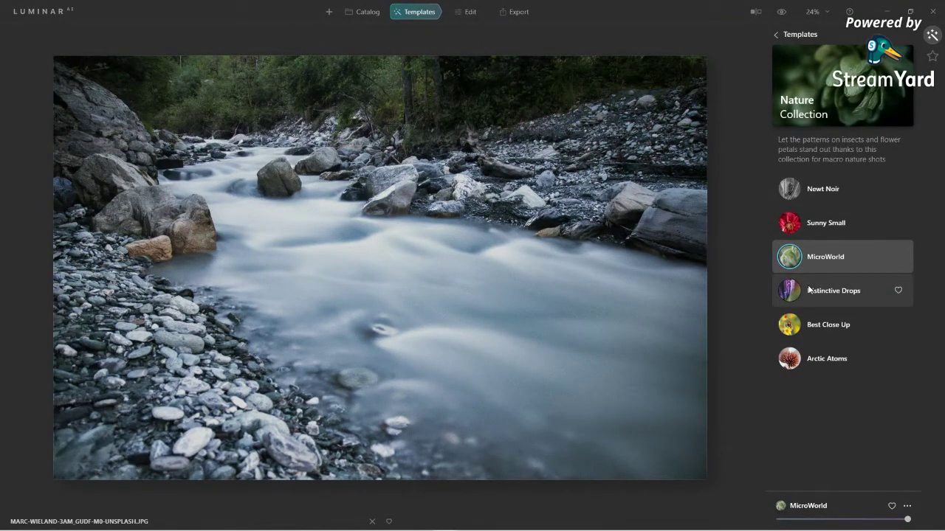
Try Deadly Reef and Silver Flash from the suggested Waterscapes collection and mark Silver Flash as a favorite.
left_click(776, 33)
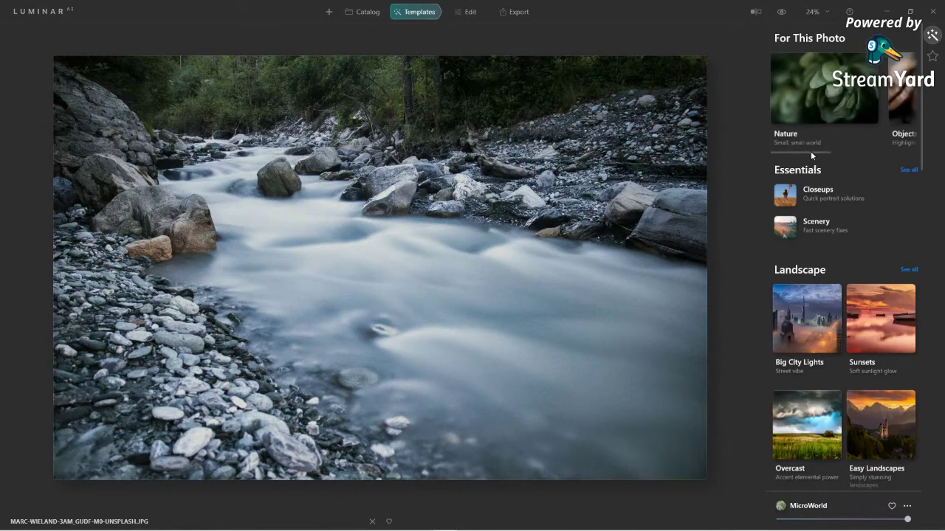
left_click(847, 148)
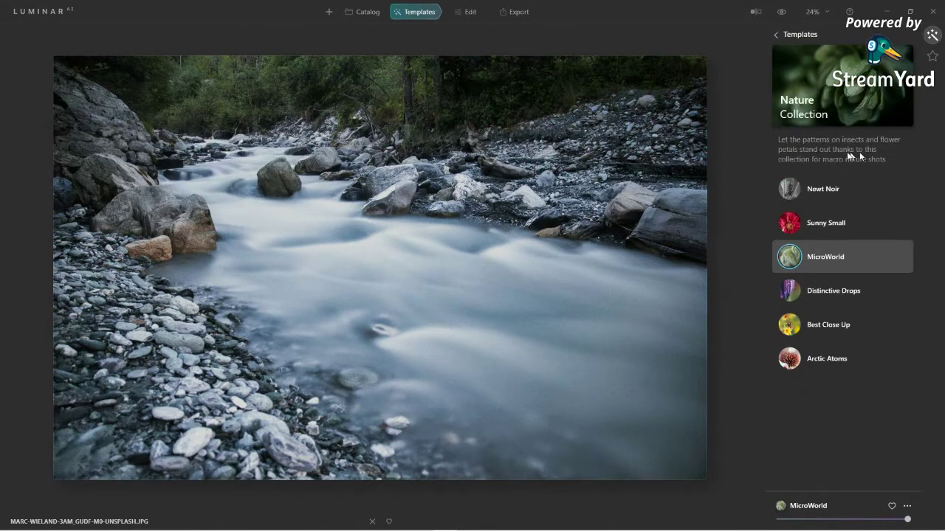
left_click(776, 34)
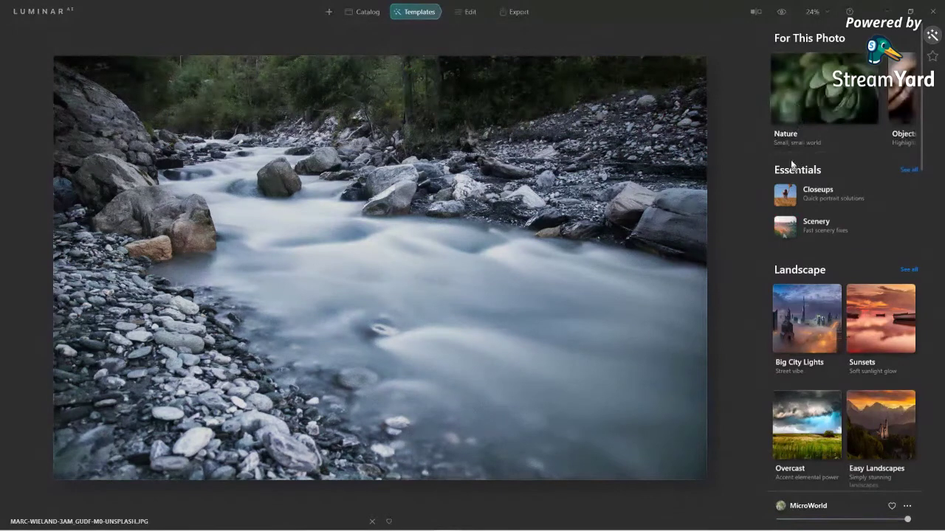
left_click_drag(784, 154, 808, 157)
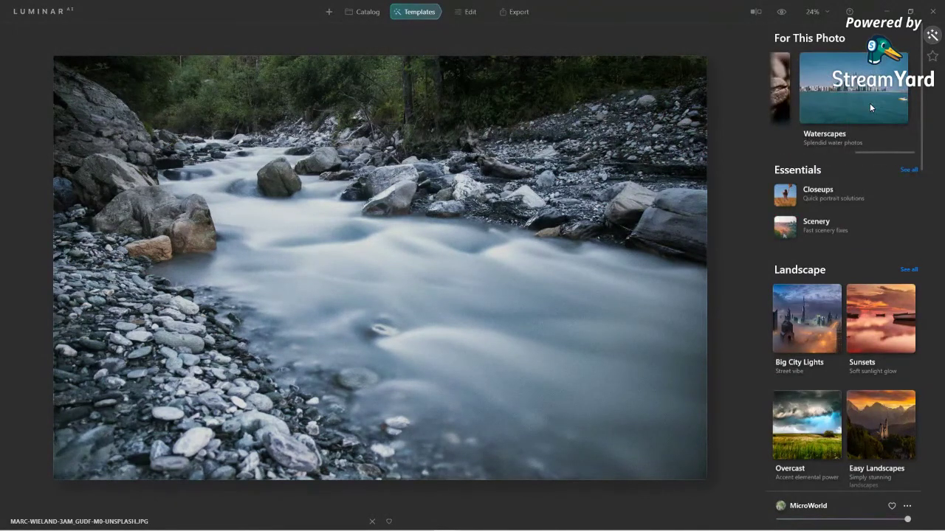
left_click(870, 103)
left_click(804, 193)
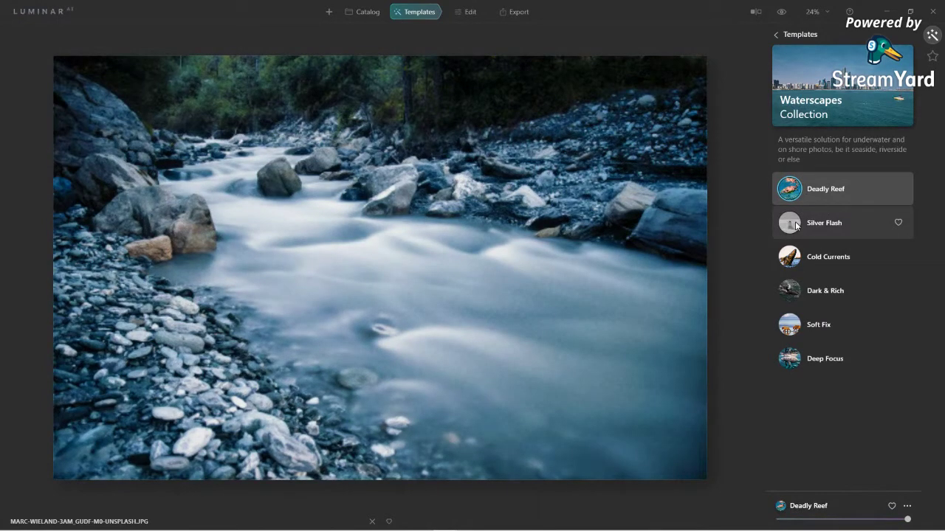
left_click(796, 225)
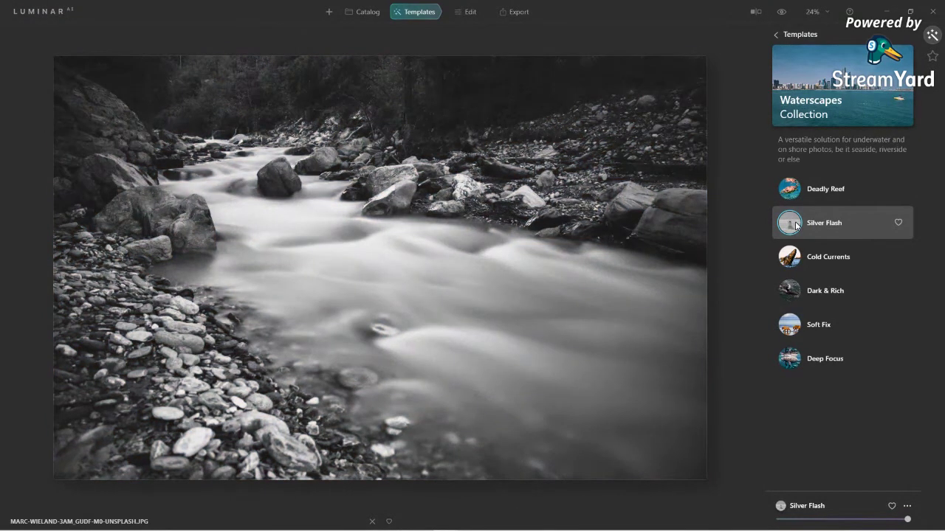
left_click(900, 221)
Try the Cold Currents, Dark & Rich, Soft Fix and Deep Focus templates, ending on Dark & Rich.
left_click(791, 263)
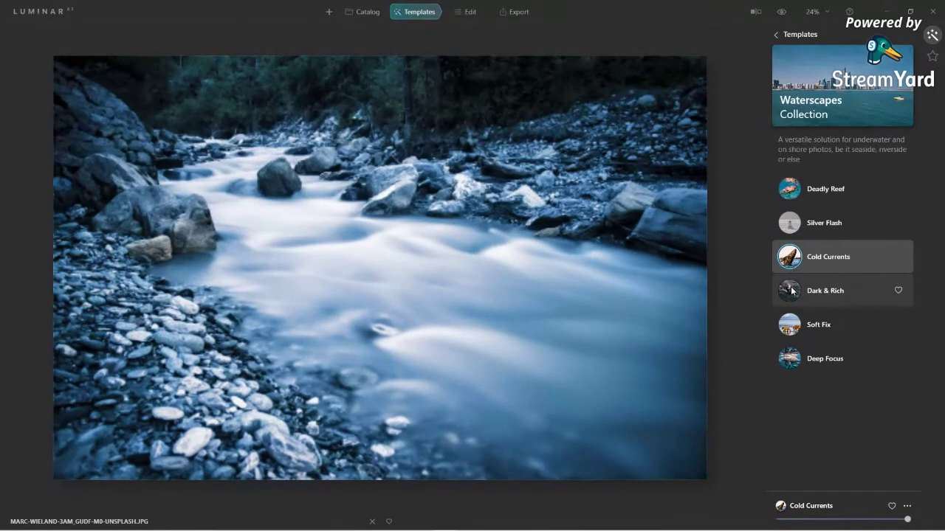
left_click(791, 291)
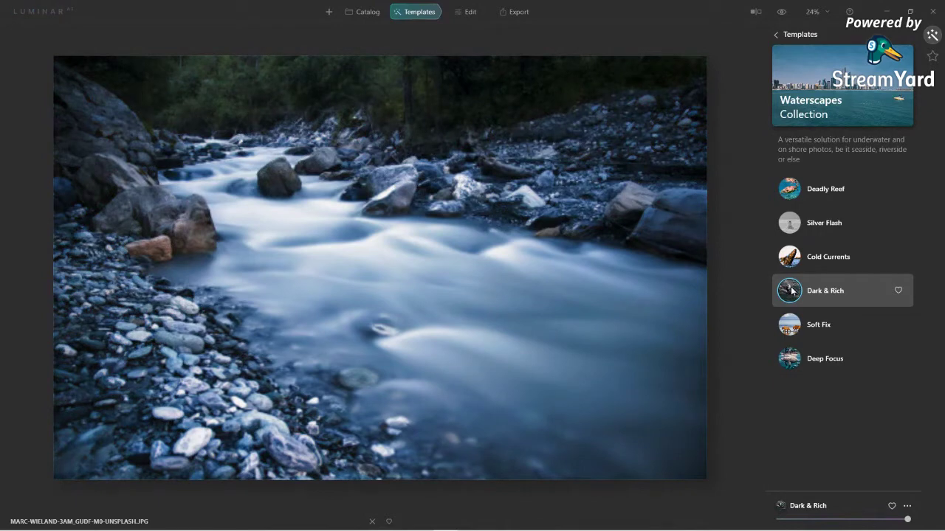
left_click(791, 325)
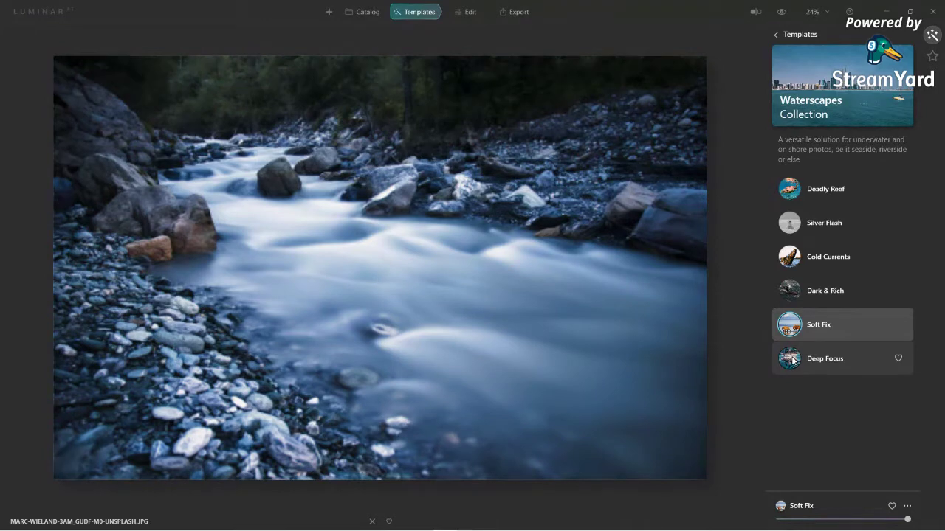
left_click(791, 359)
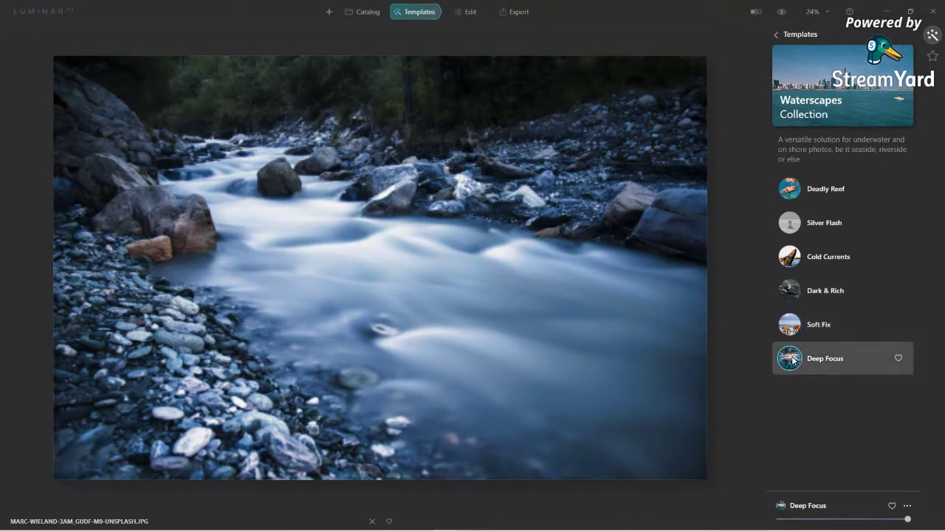
left_click(793, 296)
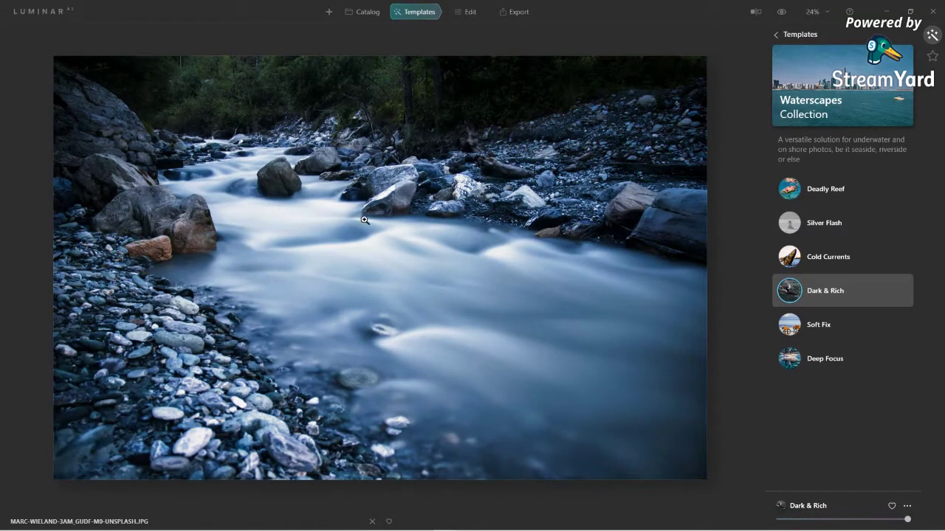
Examine the edit history and the Essentials tools used by the Dark & Rich template, then return to the Waterscapes templates.
left_click(470, 12)
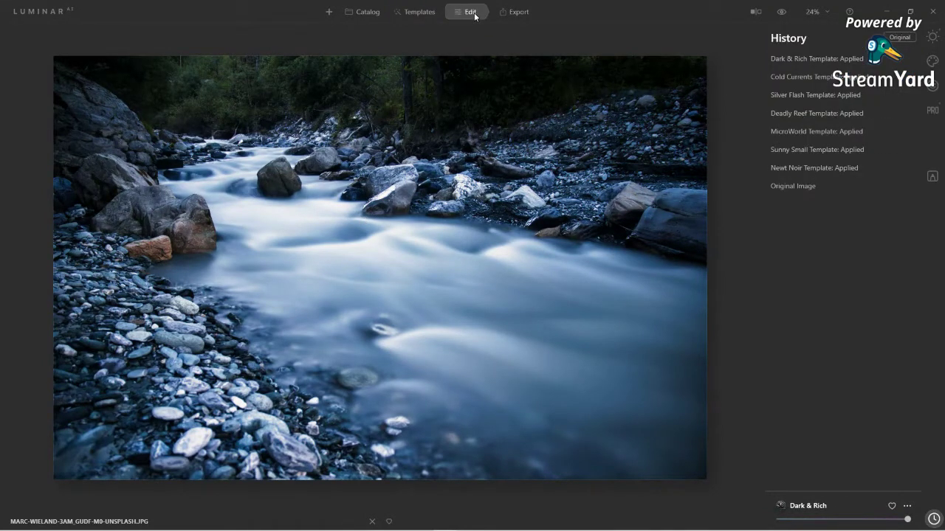
left_click(934, 37)
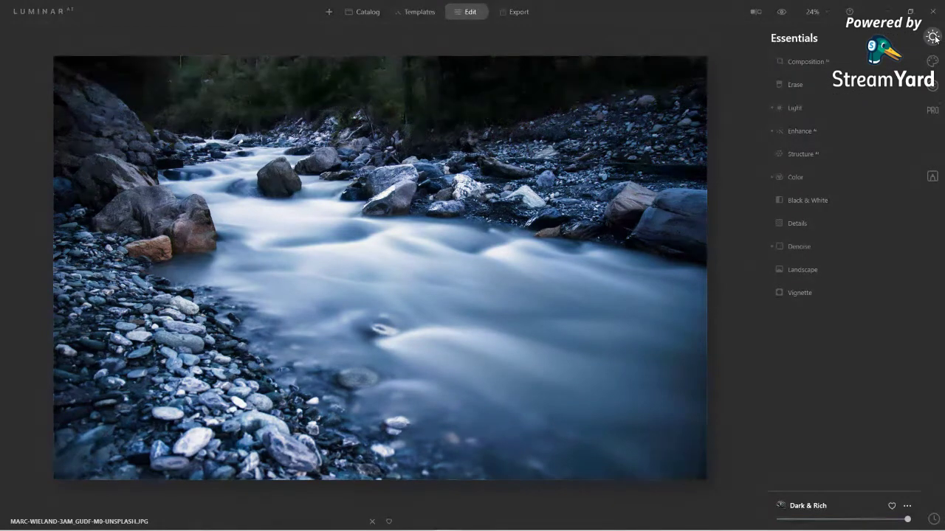
left_click(427, 14)
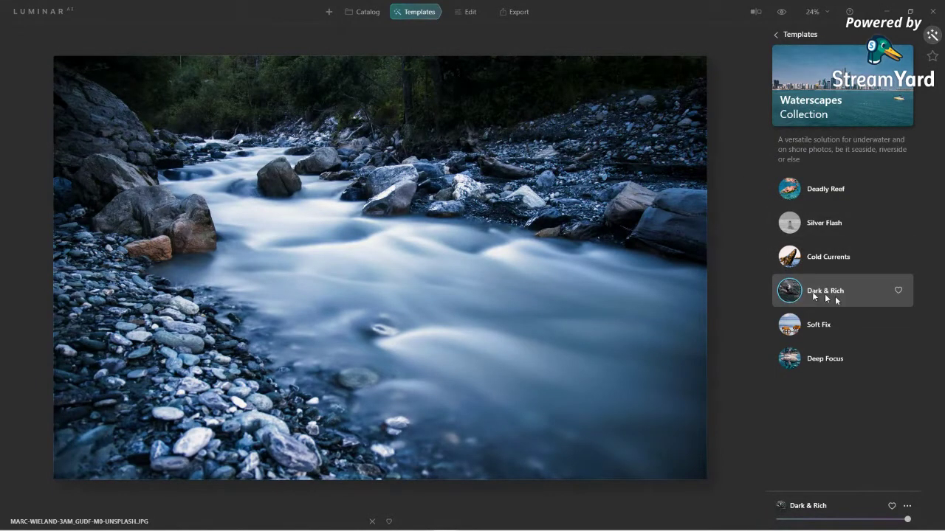
Compare Silver Flash with Dark & Rich on the river photo and mark Dark & Rich as a favorite.
left_click(788, 223)
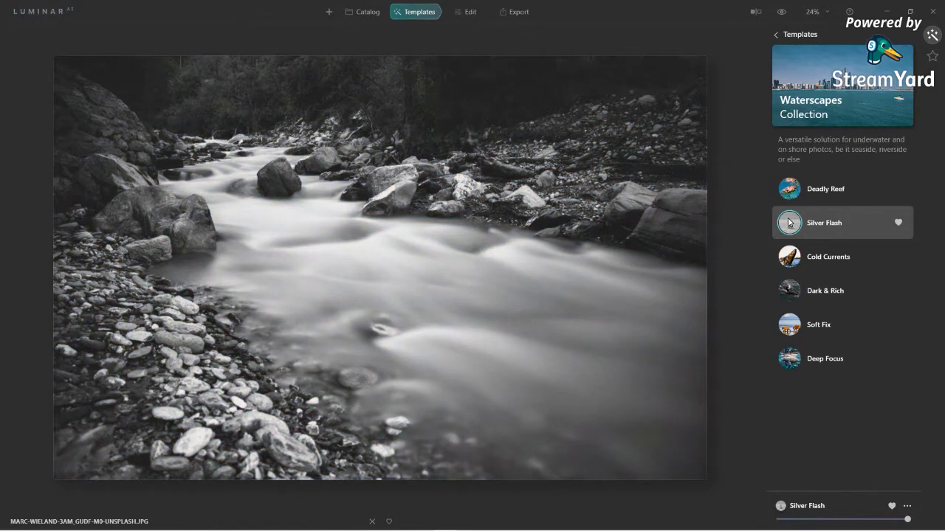
left_click(800, 295)
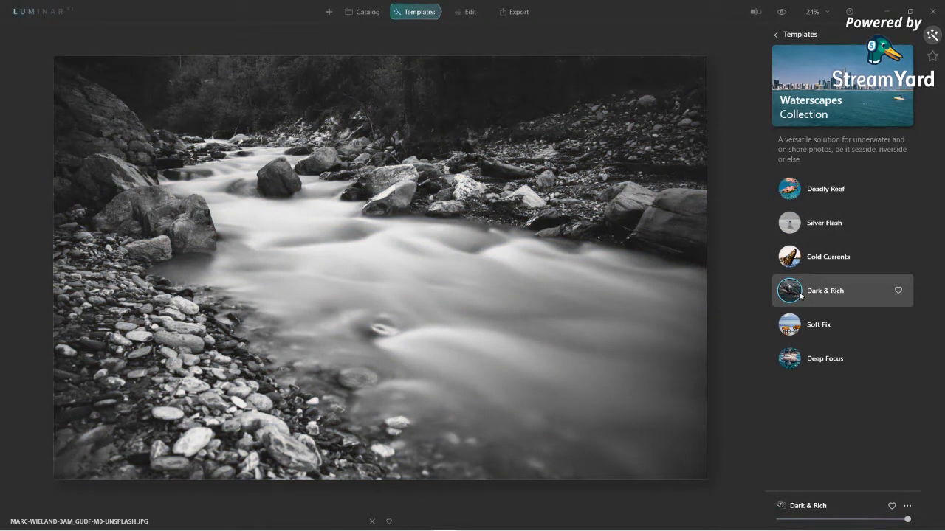
left_click(897, 290)
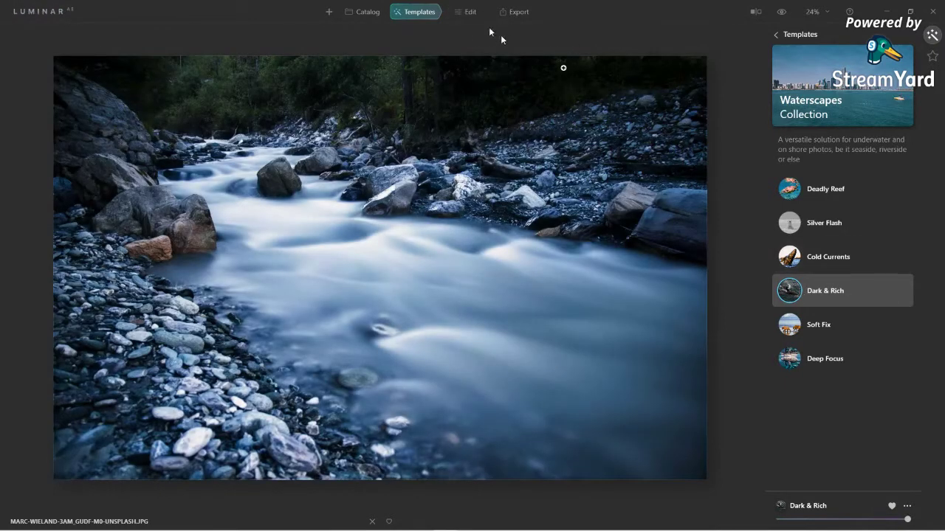
Apply the Silver Flash template to the river photo and inspect its Black & White saturation settings.
left_click(800, 231)
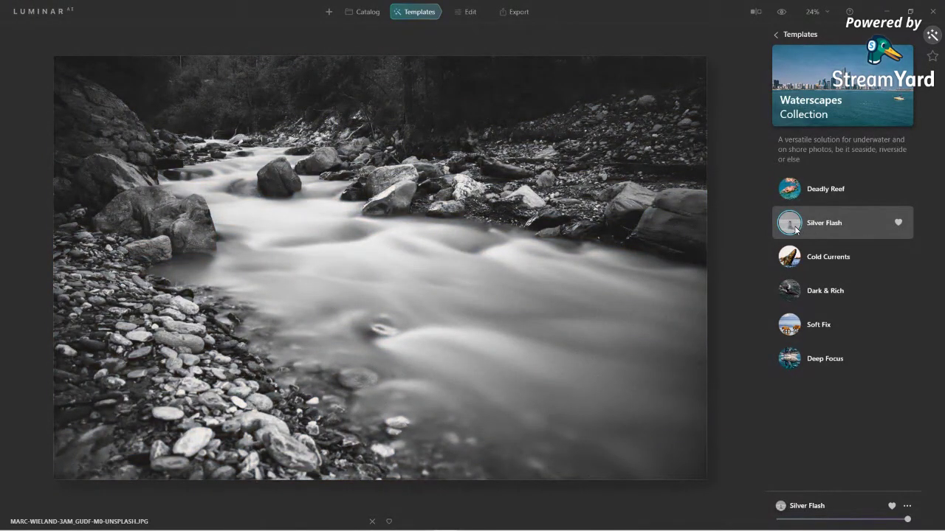
left_click(467, 13)
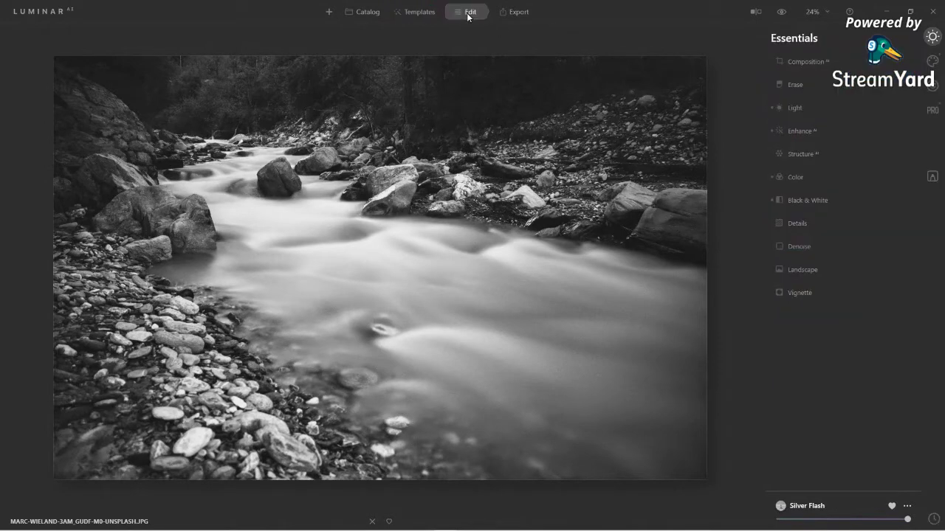
left_click(820, 200)
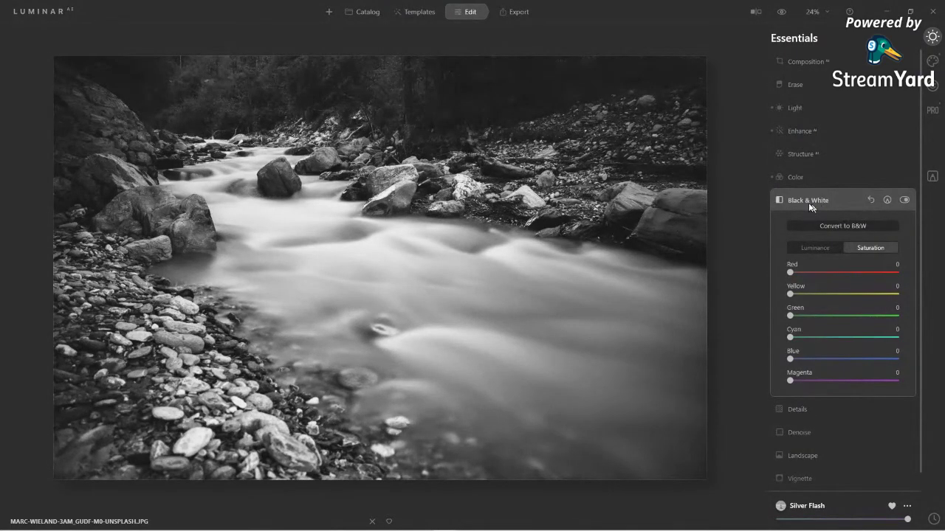
left_click(803, 202)
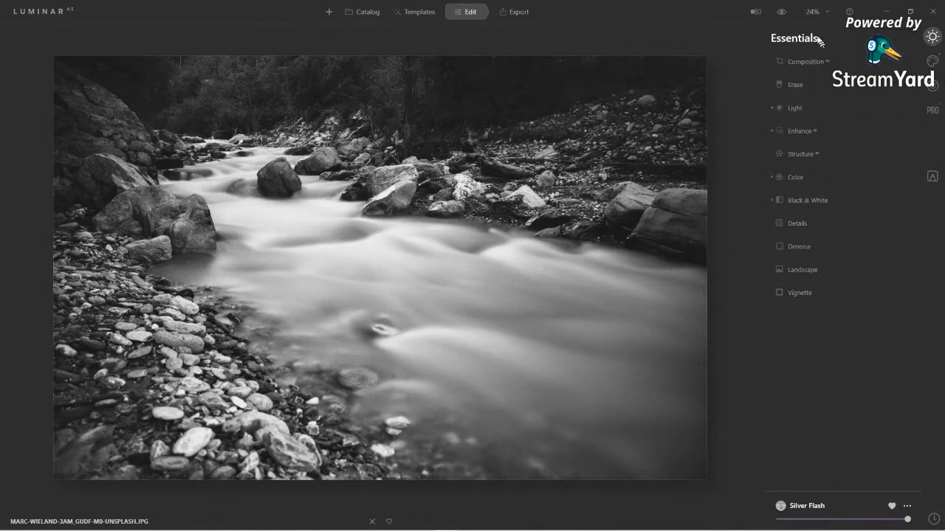
Increase the Structure AI amount of the river photo to 60.
left_click(797, 154)
left_click_drag(841, 187, 871, 188)
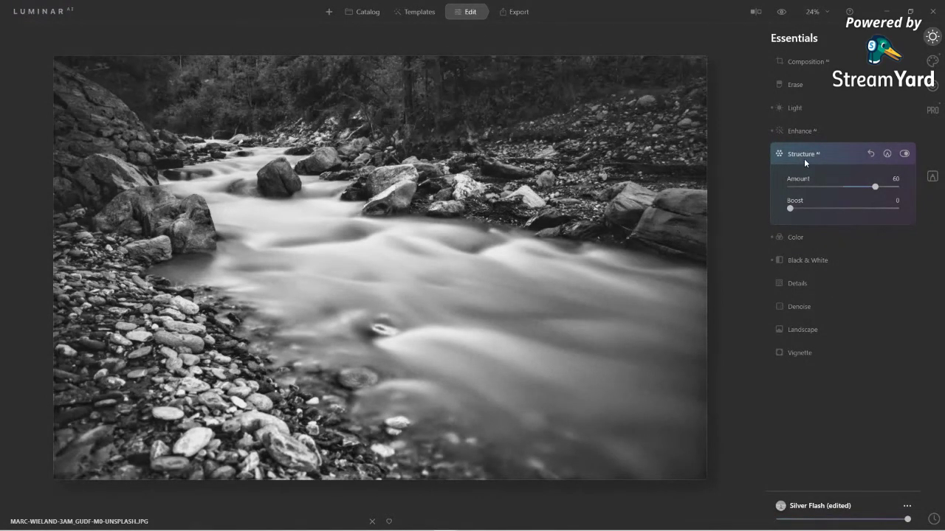
left_click(804, 155)
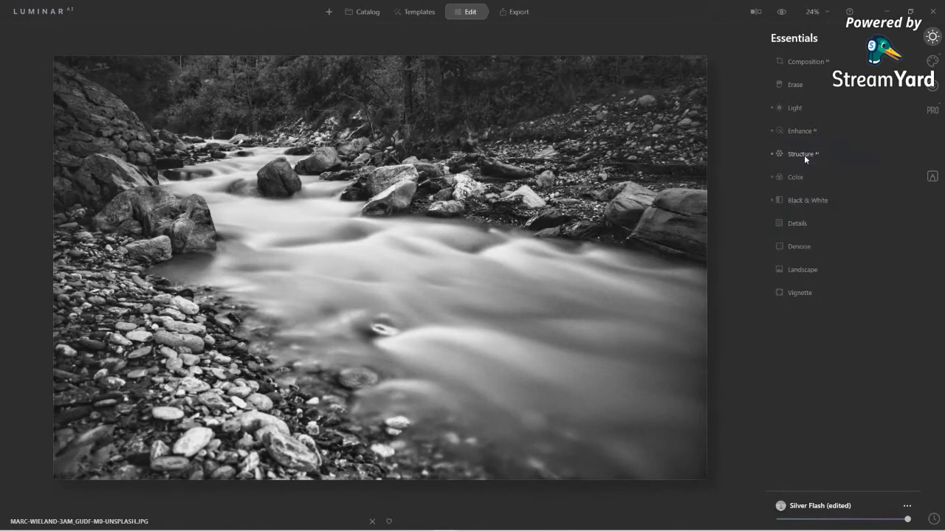
Set the Highlights Contrast in Supercontrast to 26.
left_click(933, 110)
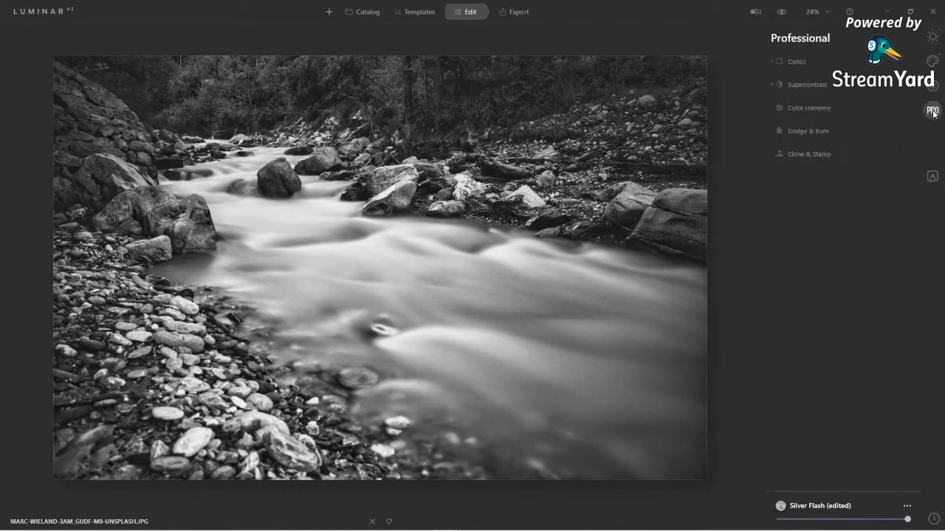
left_click(812, 86)
left_click(818, 118)
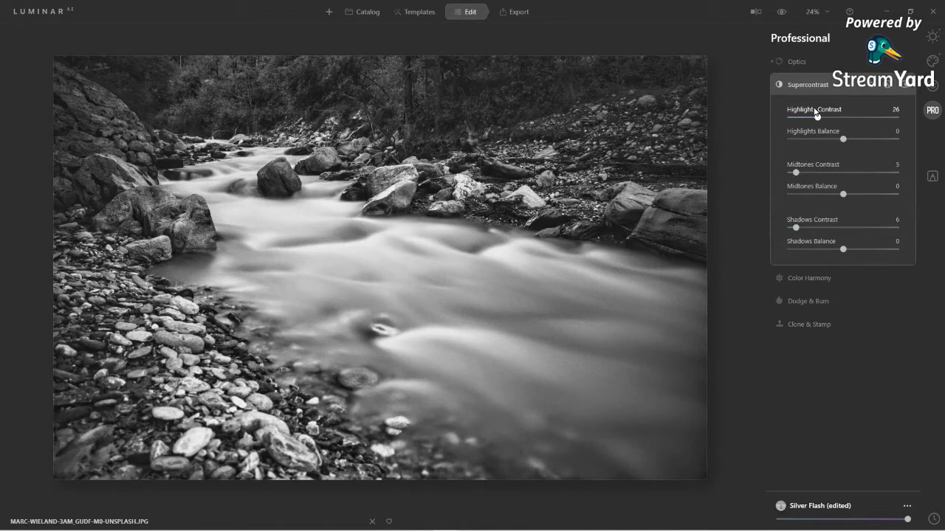
Examine the Light adjustments of the photo, including the shape of its tone curve.
left_click(933, 36)
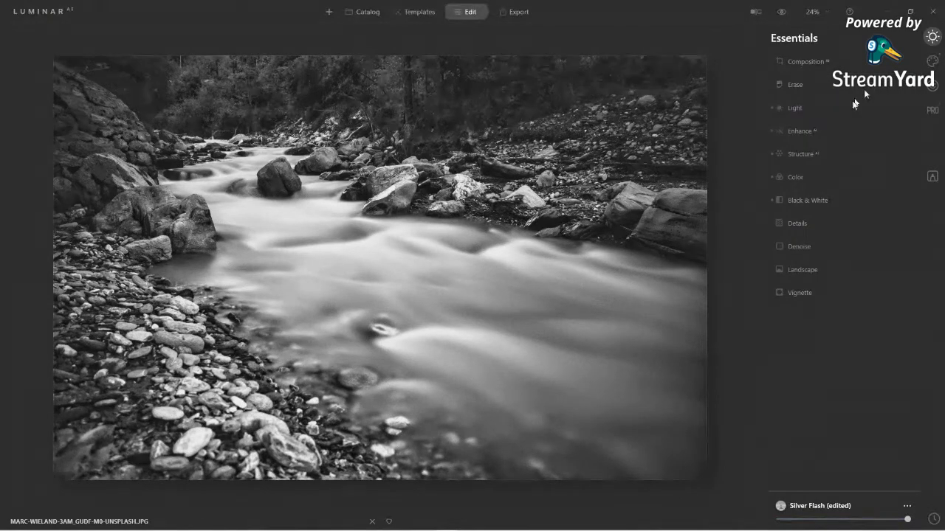
left_click(794, 107)
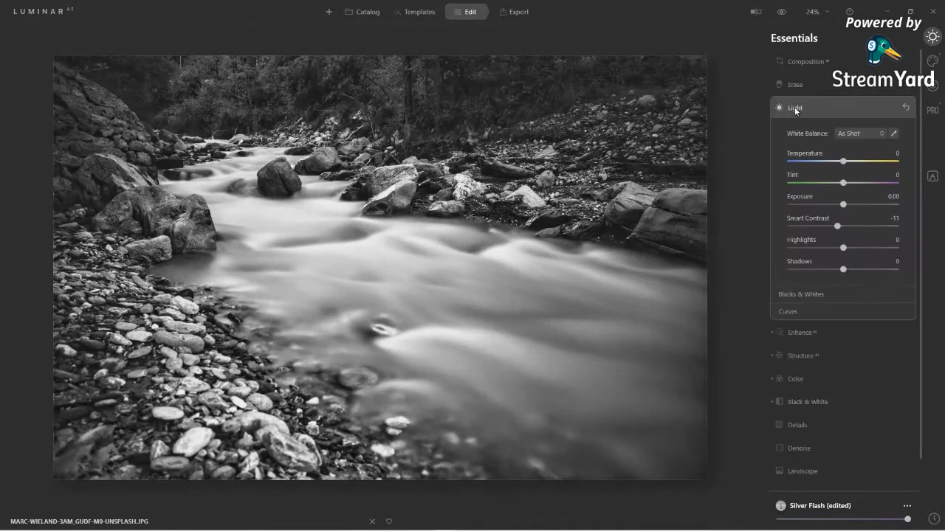
left_click(795, 313)
scroll(838, 310, "down", 1)
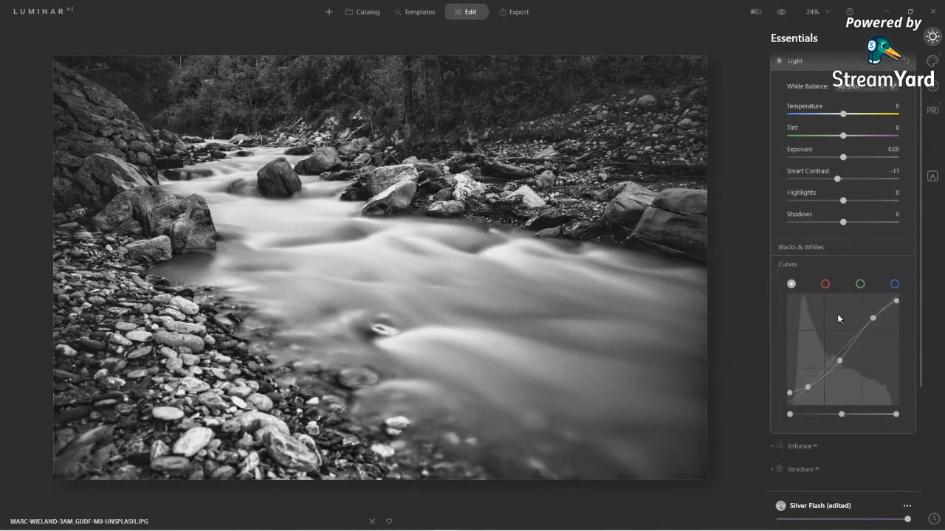
scroll(838, 316, "up", 1)
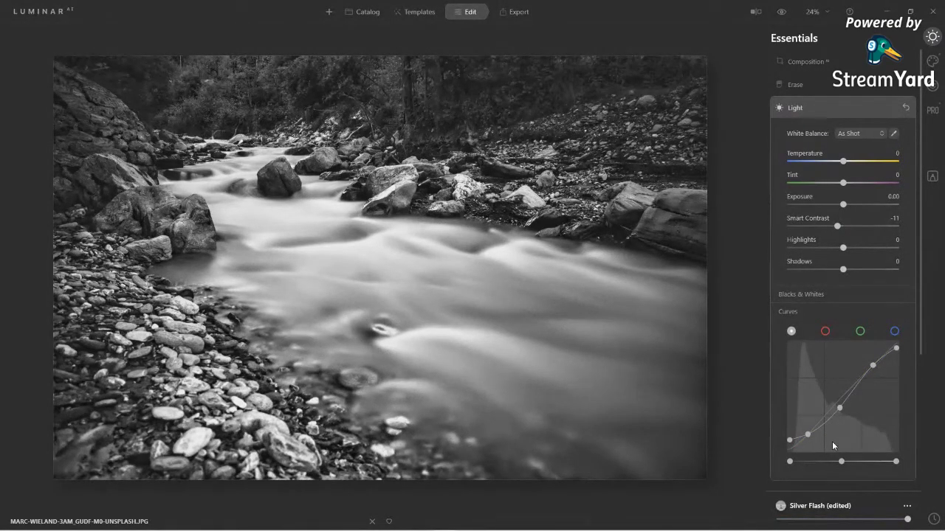
scroll(832, 441, "down", 2)
scroll(832, 442, "up", 2)
left_click(798, 106)
Raise the Accent AI amount in Enhance AI to 50.
left_click(805, 127)
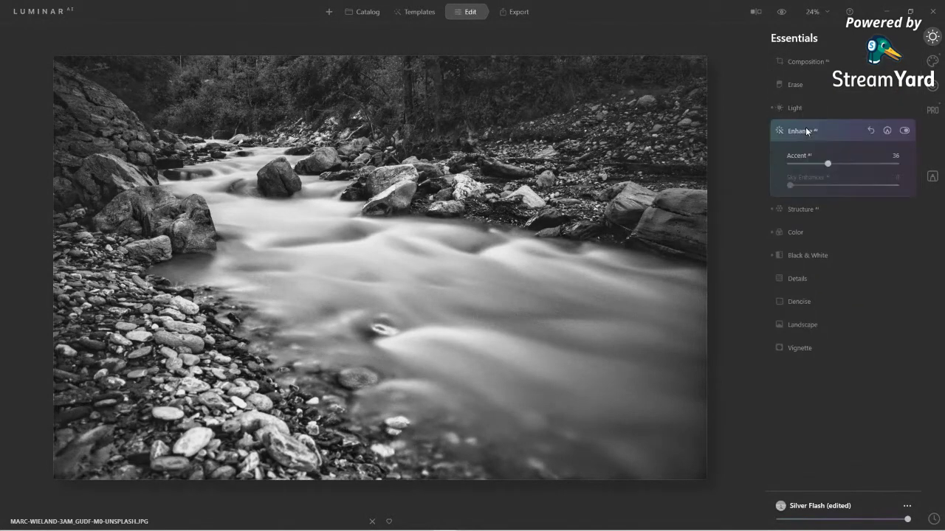
left_click_drag(828, 164, 842, 164)
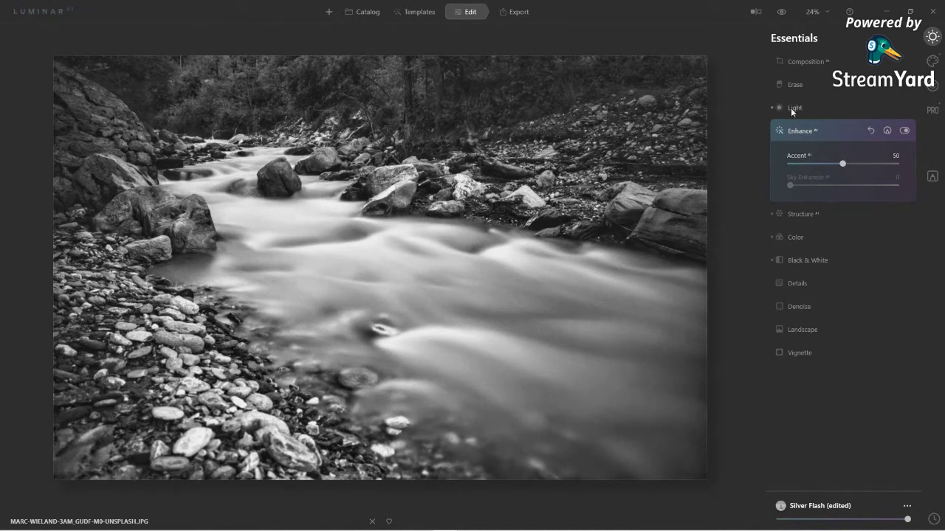
left_click(794, 131)
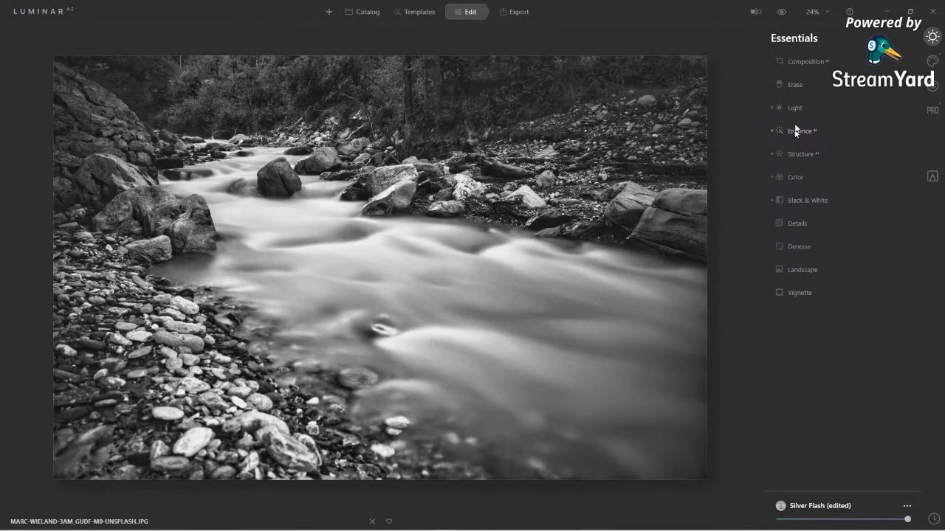
left_click(794, 107)
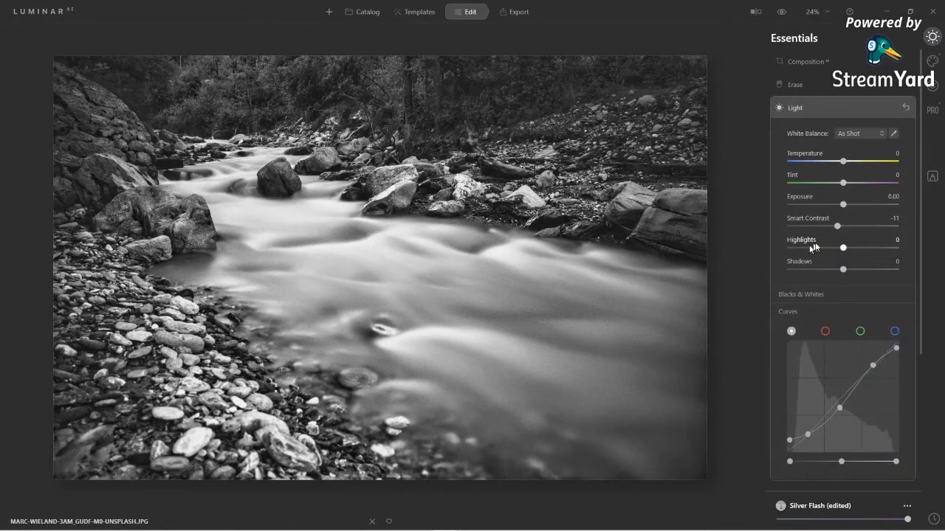
left_click(795, 107)
In Supercontrast, set Shadows Contrast to 17 and Shadows Balance to 28.
left_click(932, 110)
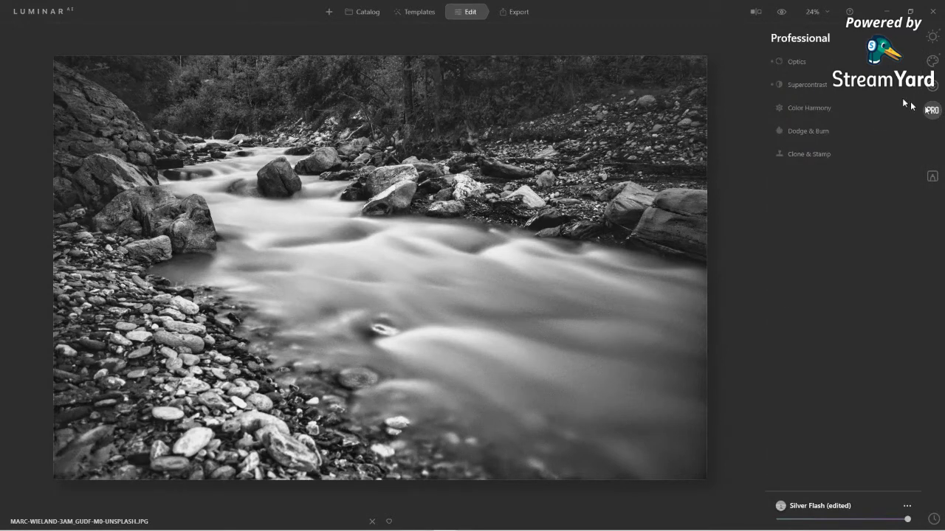
left_click(809, 85)
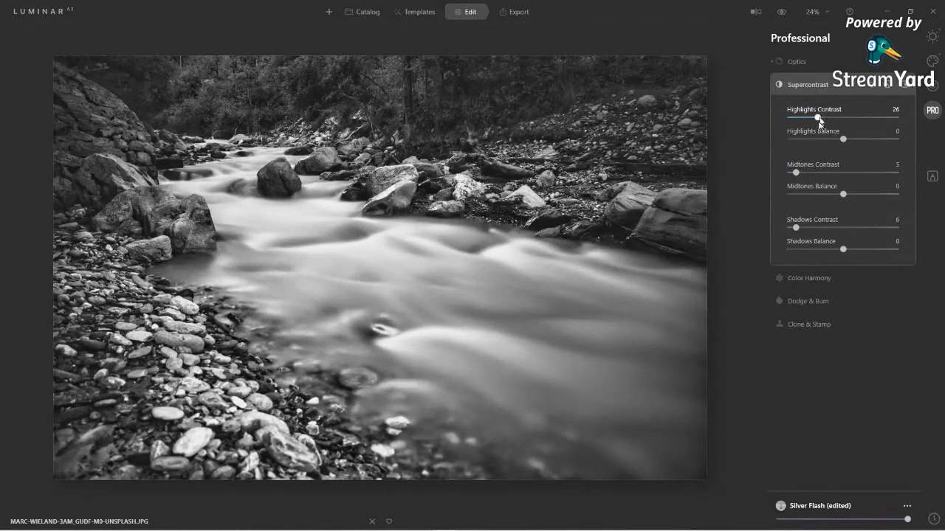
mouse_move(804, 225)
left_mouse_down()
mouse_move(800, 234)
mouse_move(811, 230)
left_mouse_up()
mouse_move(843, 249)
left_mouse_down()
mouse_move(798, 251)
mouse_move(869, 251)
mouse_move(859, 253)
left_mouse_up()
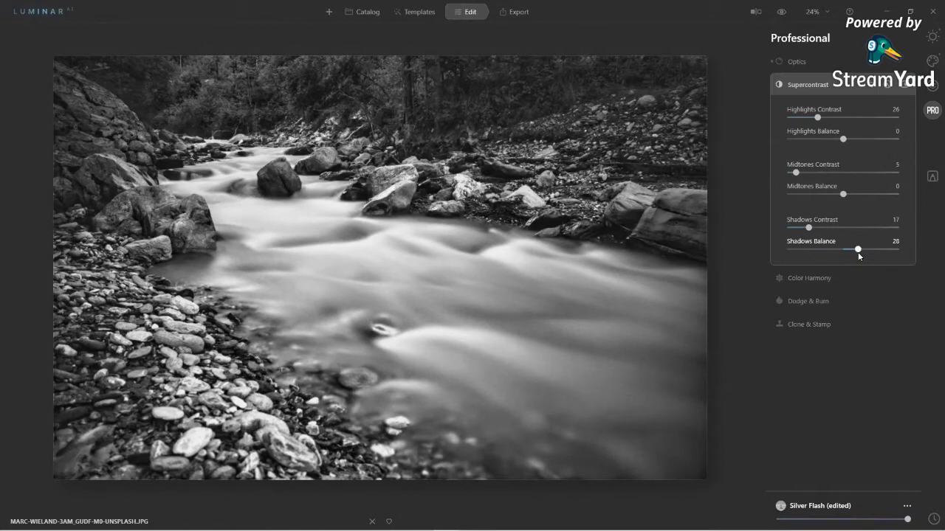
In Supercontrast, set Midtones Contrast to 15 and Midtones Balance to -69.
left_click(819, 194)
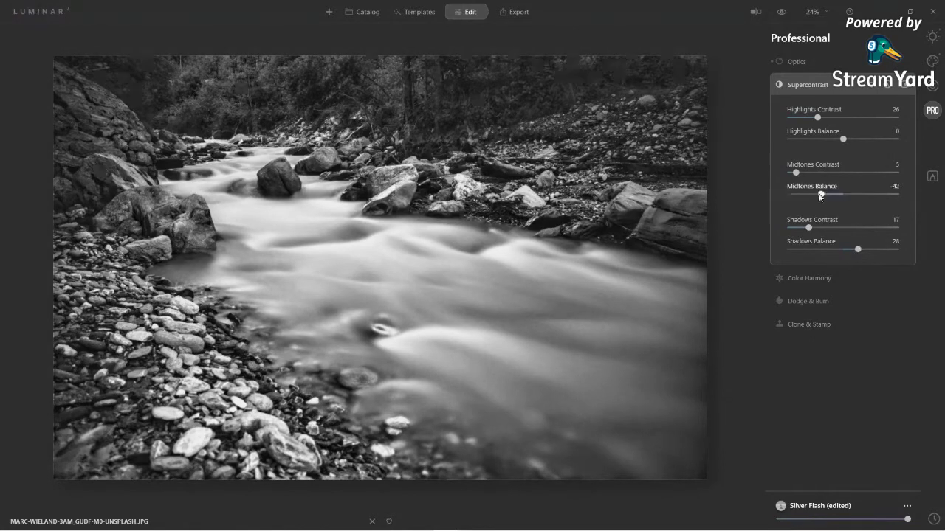
mouse_move(820, 194)
left_mouse_down()
mouse_move(838, 194)
mouse_move(815, 173)
mouse_move(805, 177)
mouse_move(806, 195)
left_mouse_up()
left_click(811, 195)
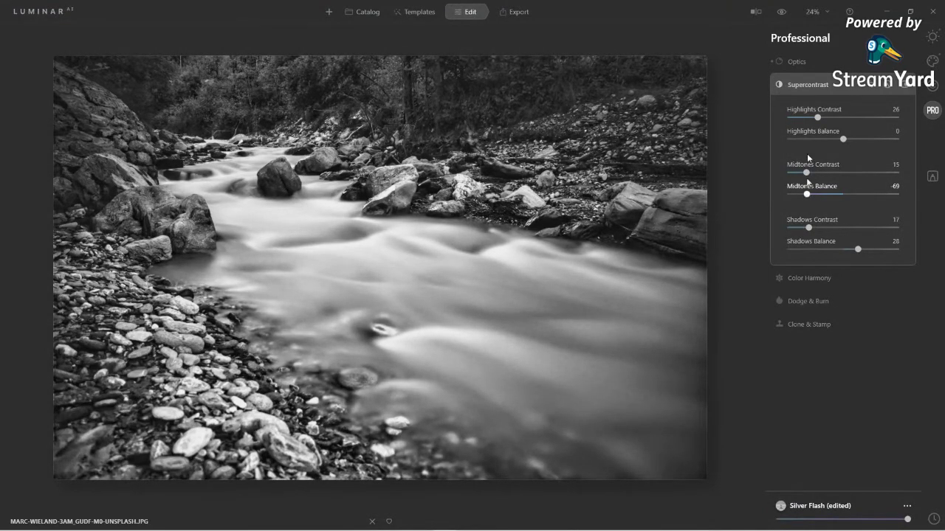
Compare the edit with the original photo and save the adjusted Silver Flash look as a user template.
left_click(782, 14)
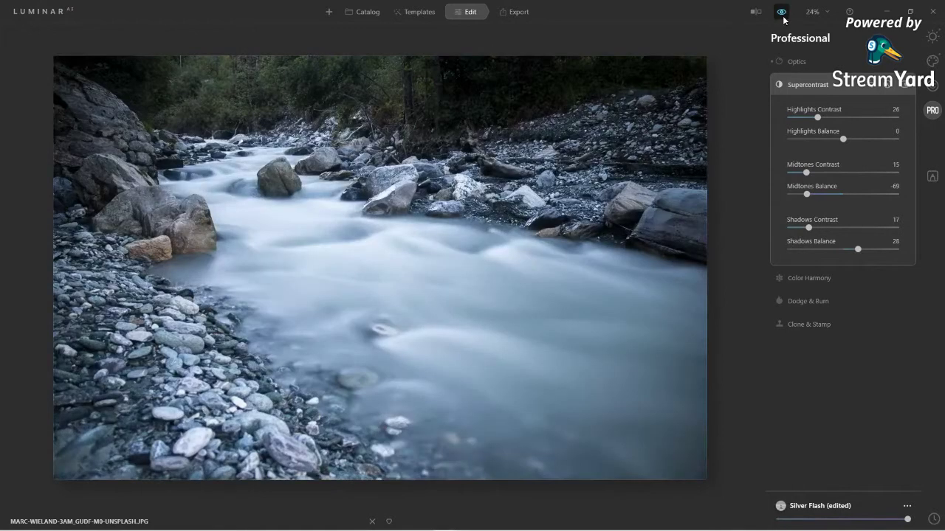
left_click(782, 13)
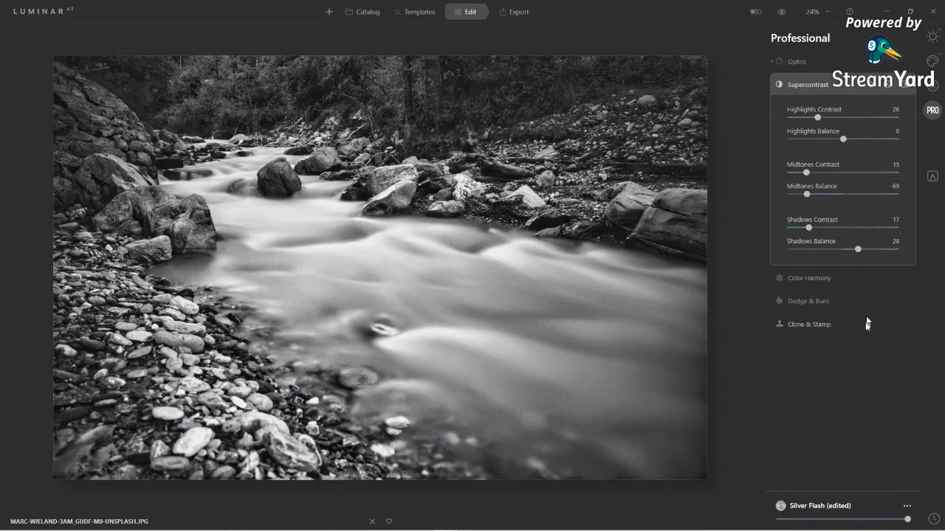
left_click(907, 507)
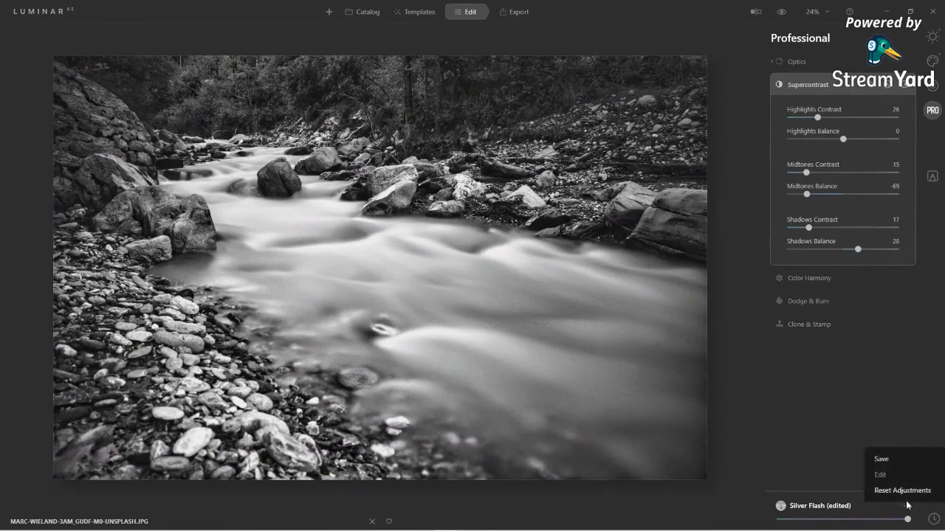
left_click(893, 458)
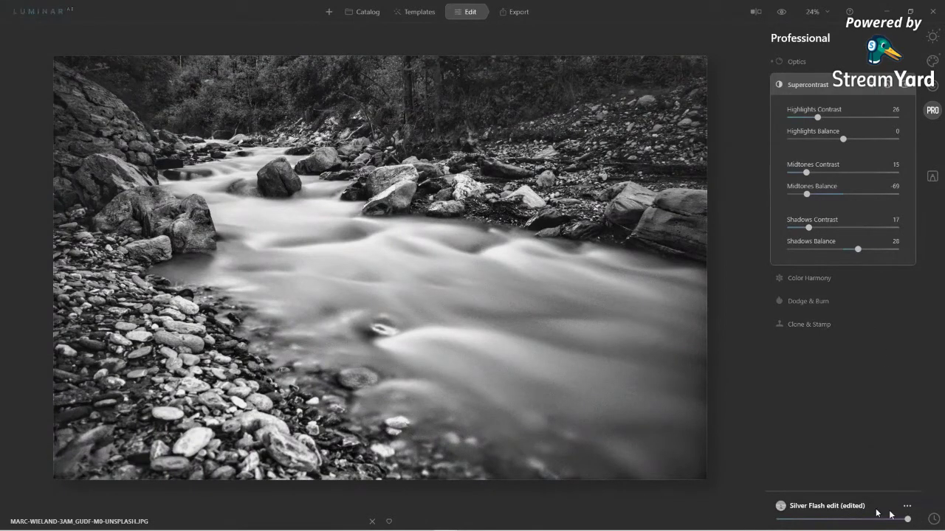
Try the BW Landscape details user template on the river photo and reapply the Silver Flash edit template.
left_click(414, 12)
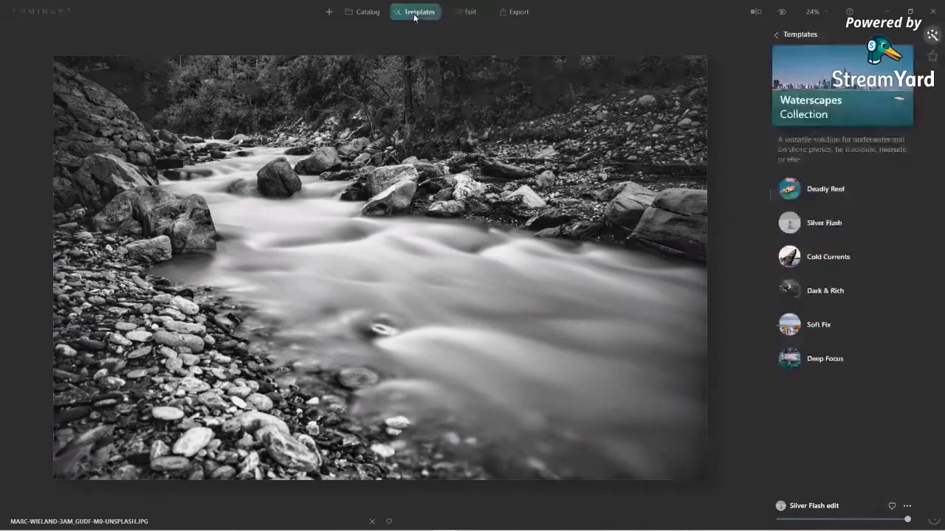
left_click(931, 60)
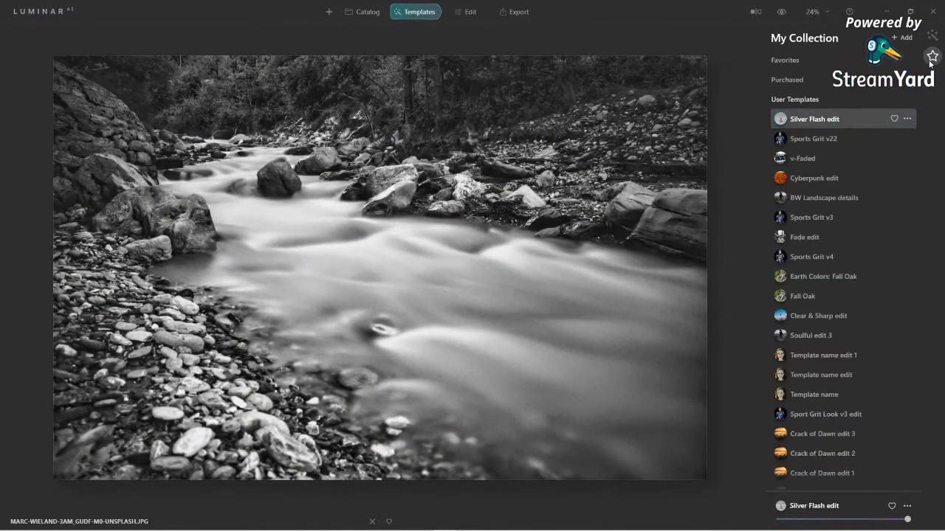
left_click(814, 200)
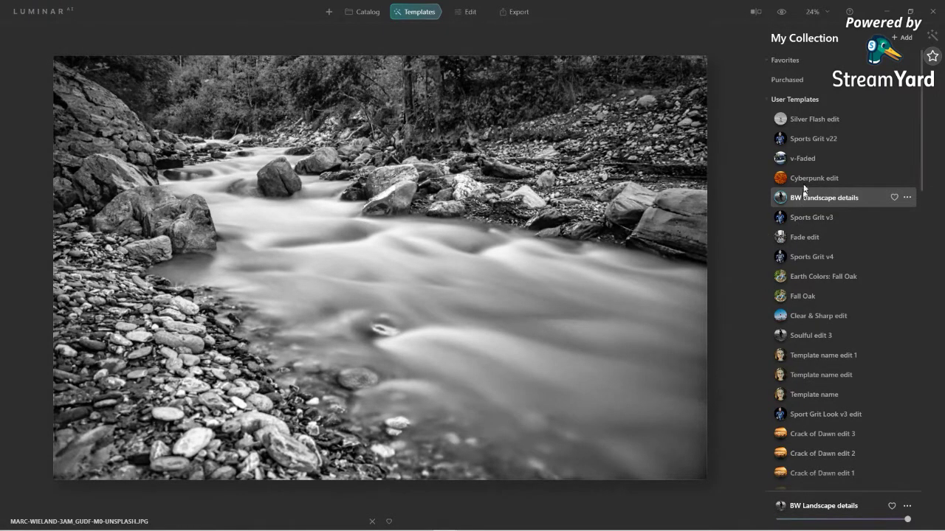
left_click(804, 118)
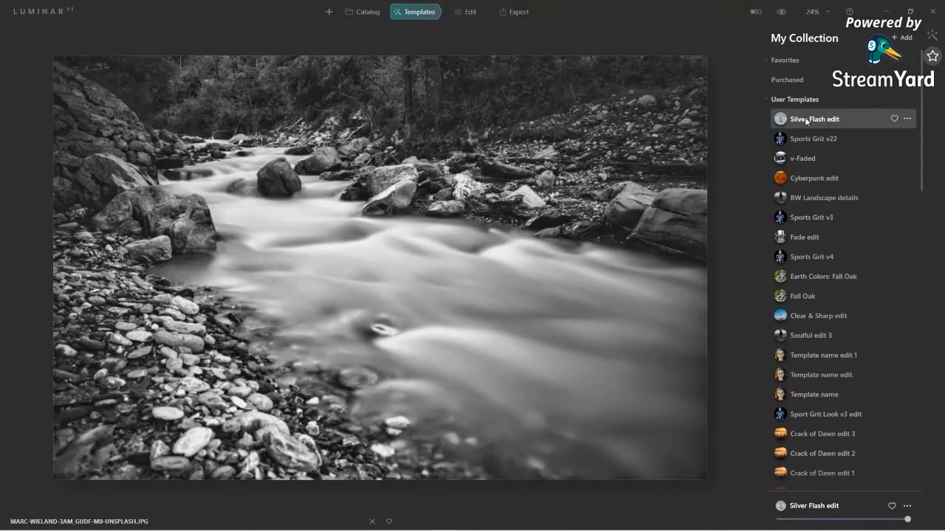
Copy the adjustments of the black-and-white river photo in the catalog.
left_click(371, 15)
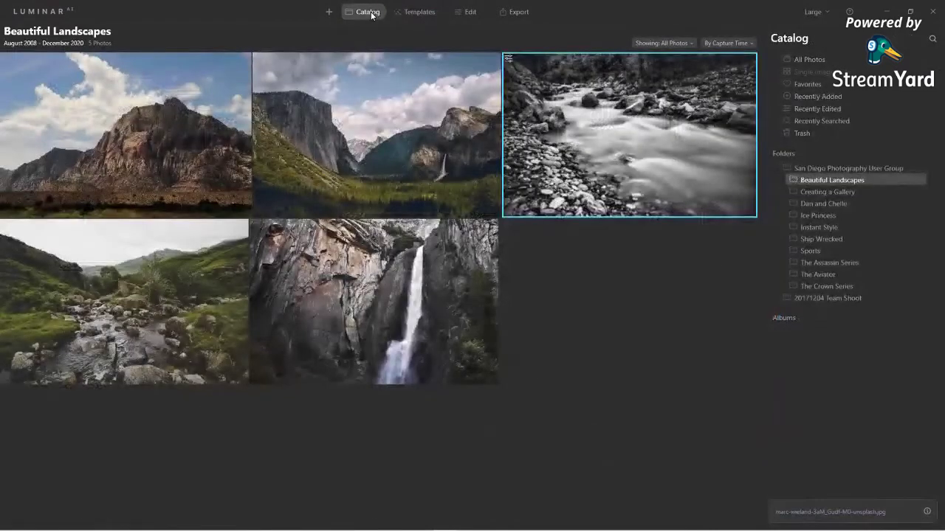
right_click(650, 156)
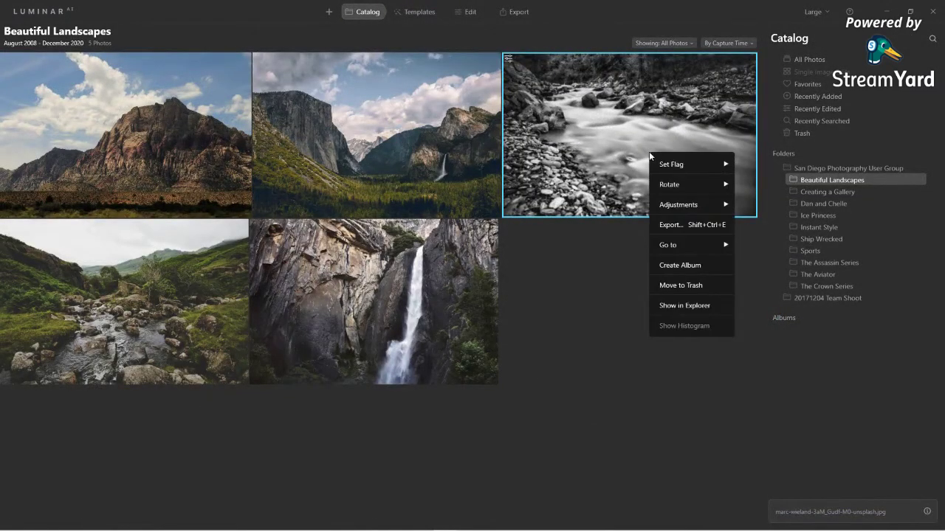
mouse_move(689, 206)
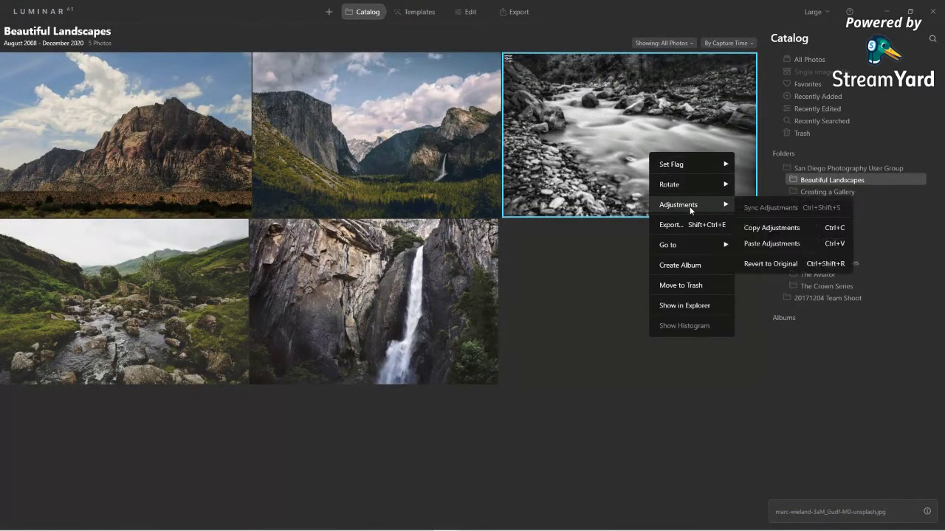
left_click(755, 231)
Paste the copied adjustments onto the valley photo with the cliffs and clouds.
left_click(341, 138)
right_click(340, 138)
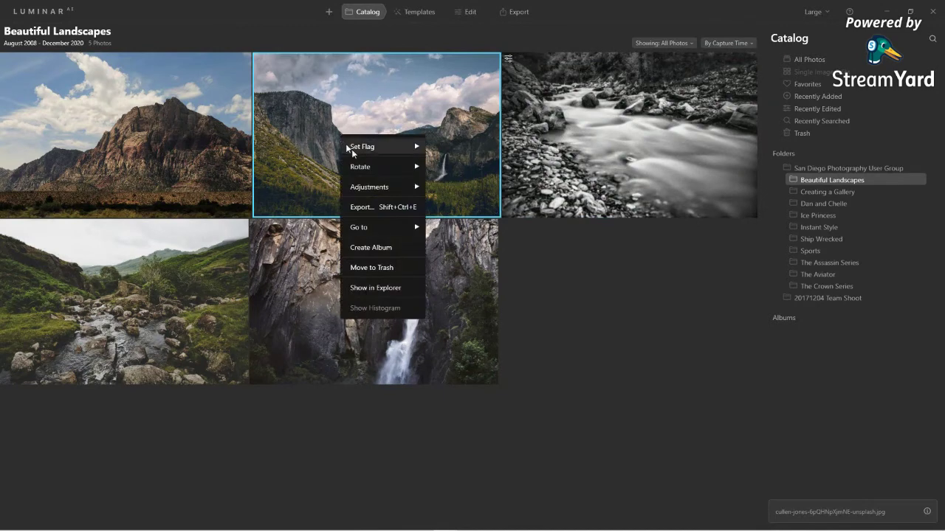
mouse_move(394, 192)
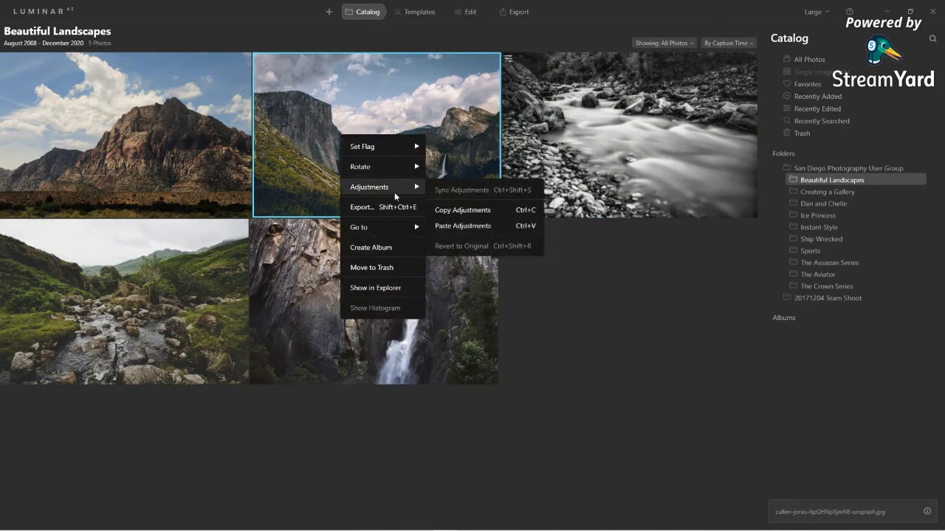
left_click(450, 229)
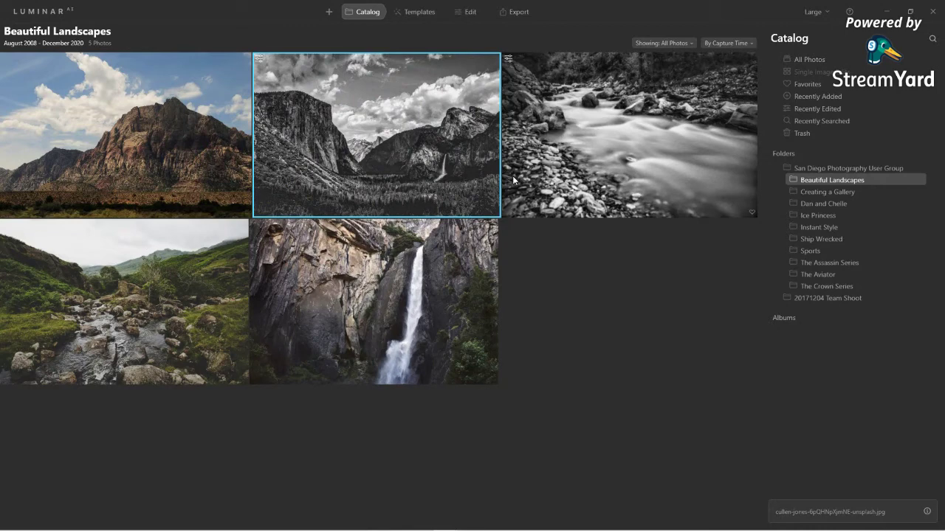
Select all five Beautiful Landscapes photos with the black-and-white river photo as the source, and sync its adjustments to the others.
left_click(614, 168)
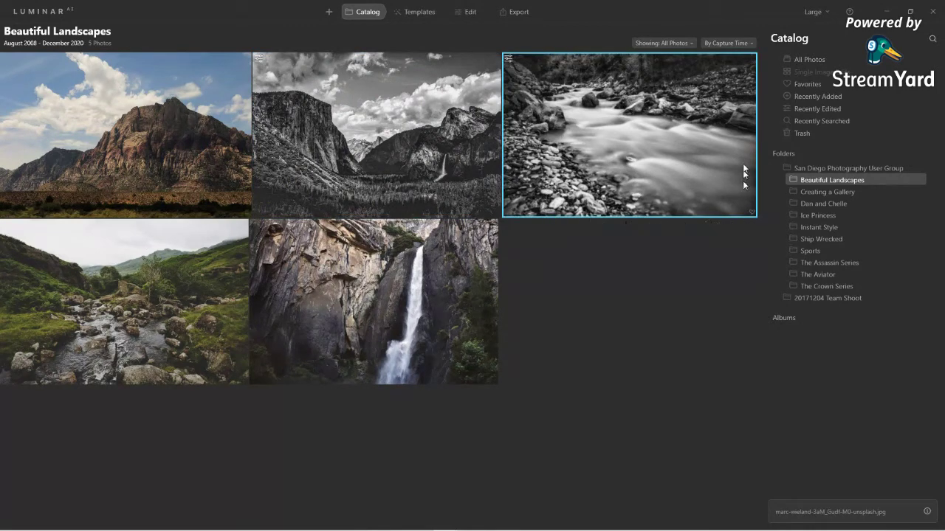
left_click(412, 140, "ctrl")
left_click(214, 129, "ctrl")
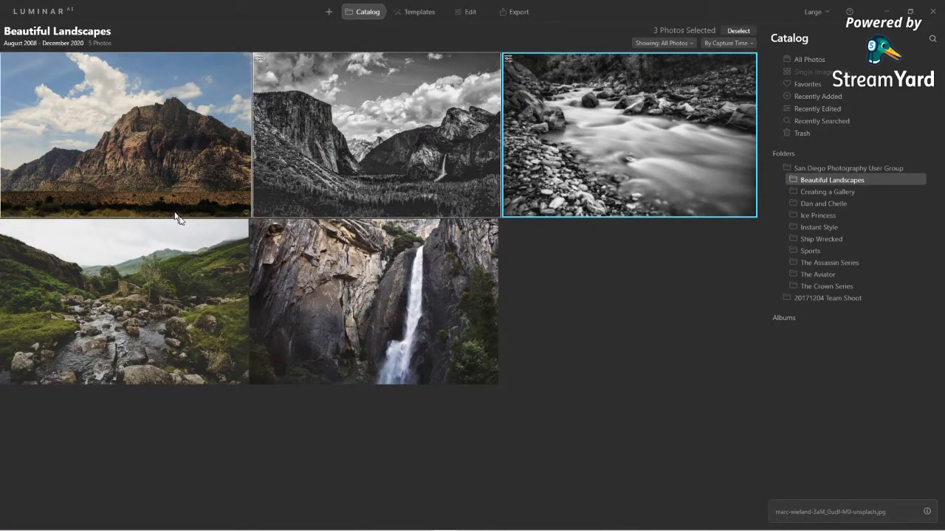
left_click(179, 243, "ctrl")
left_click(327, 263, "ctrl")
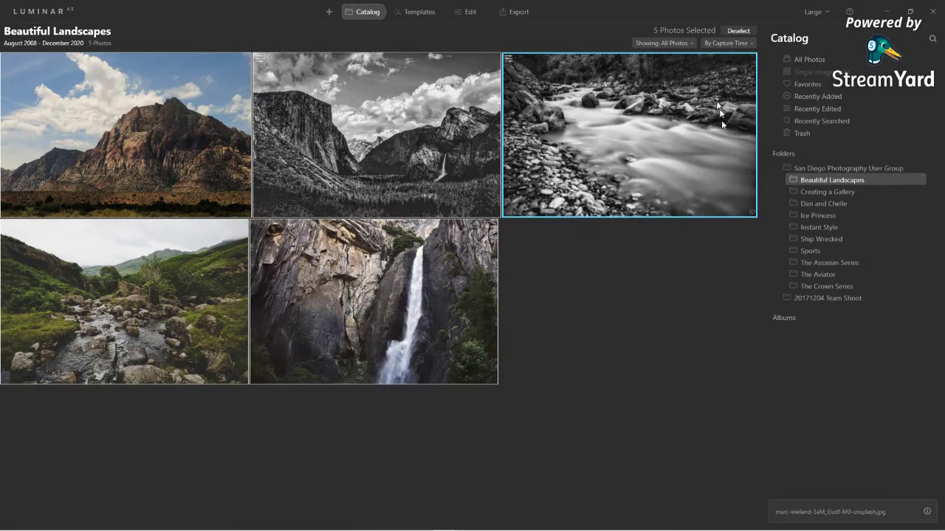
right_click(629, 102)
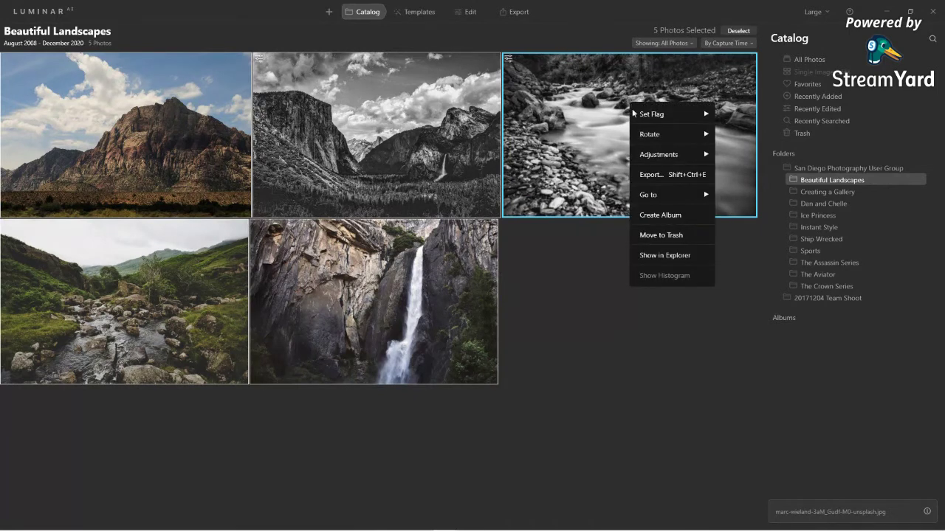
mouse_move(680, 155)
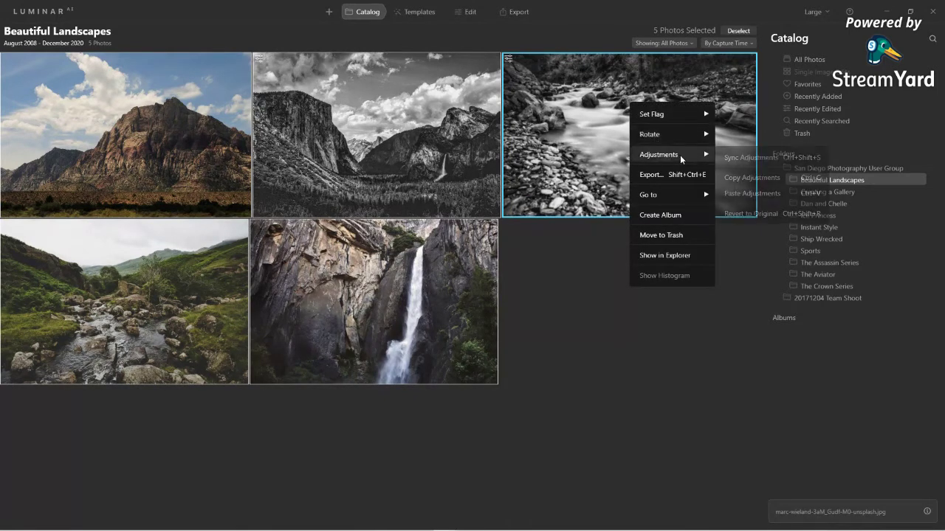
left_click(738, 158)
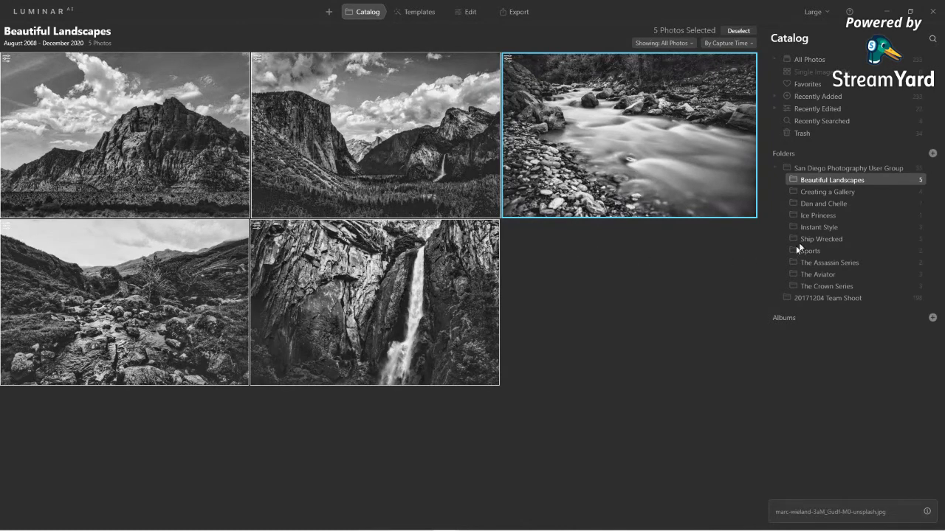
Open the Creating a Gallery folder and examine the black and white gallery print templates one by one at large size.
left_click(817, 192)
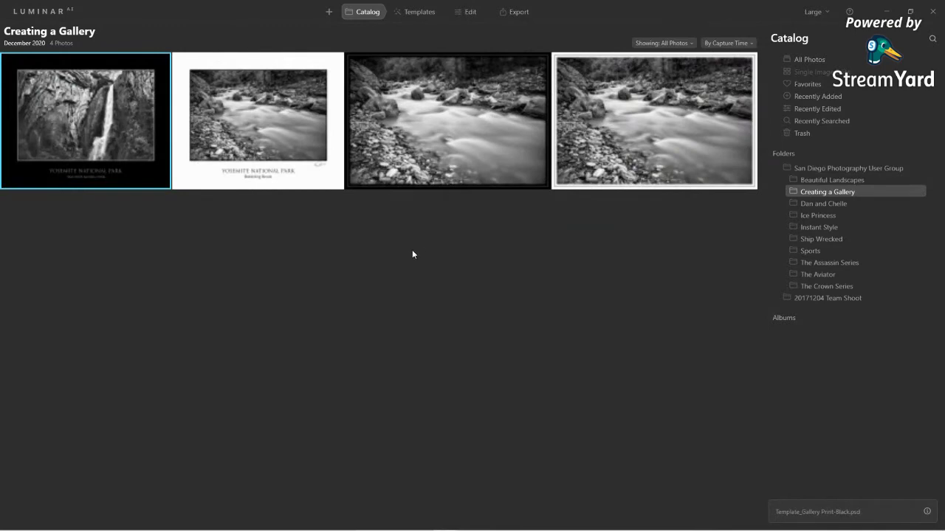
double_click(137, 120)
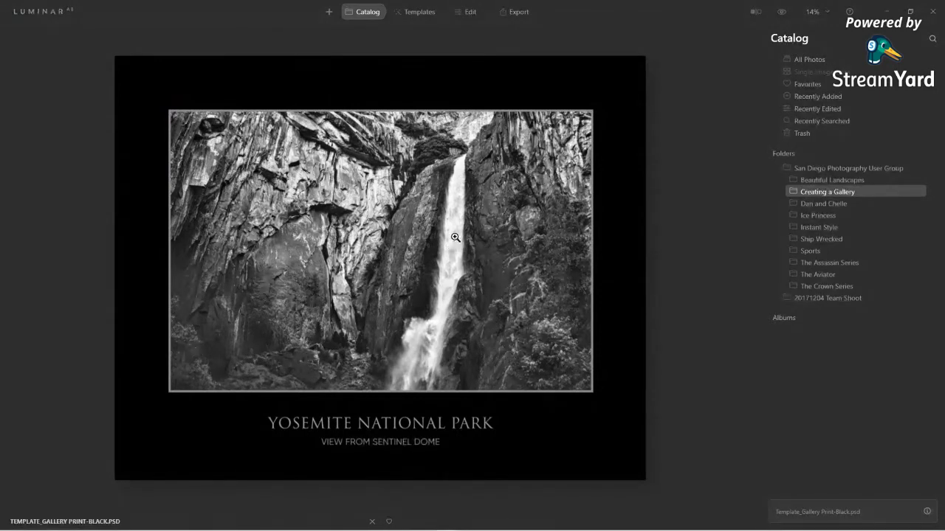
key("Right")
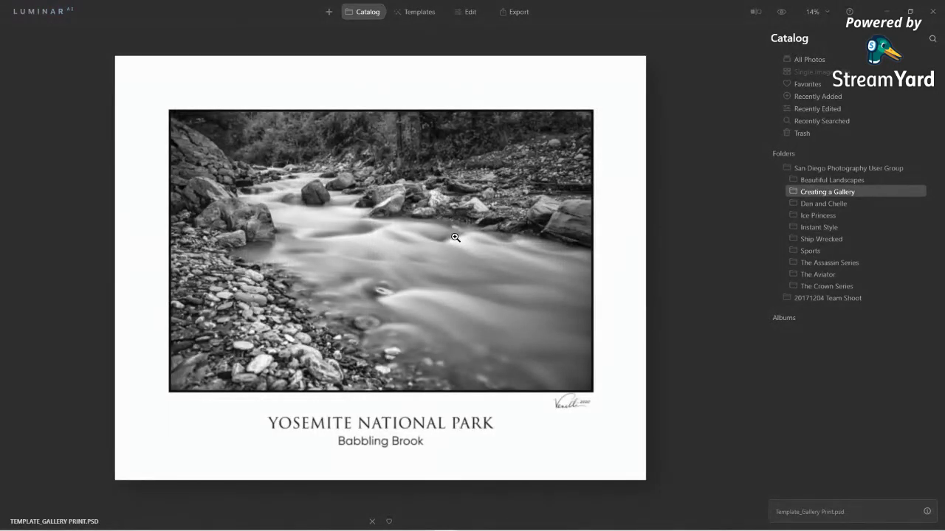
key("Right")
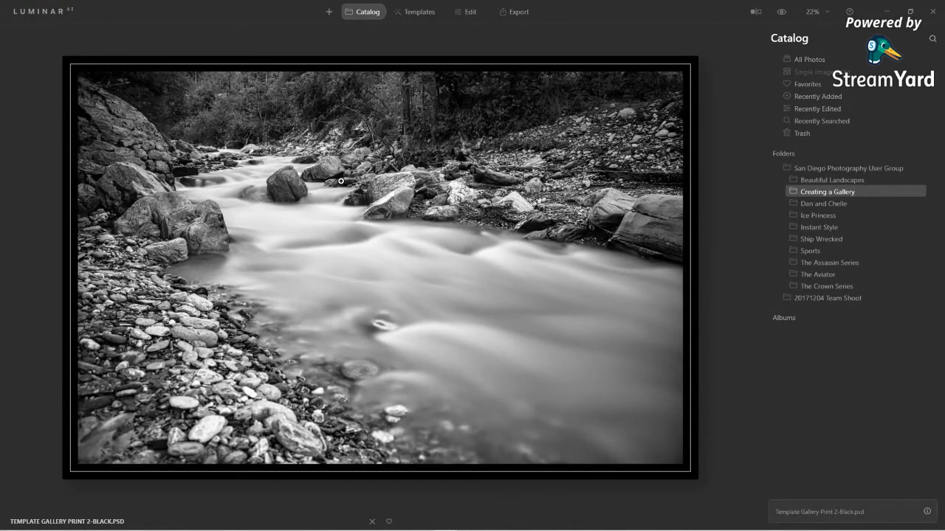
key("Right")
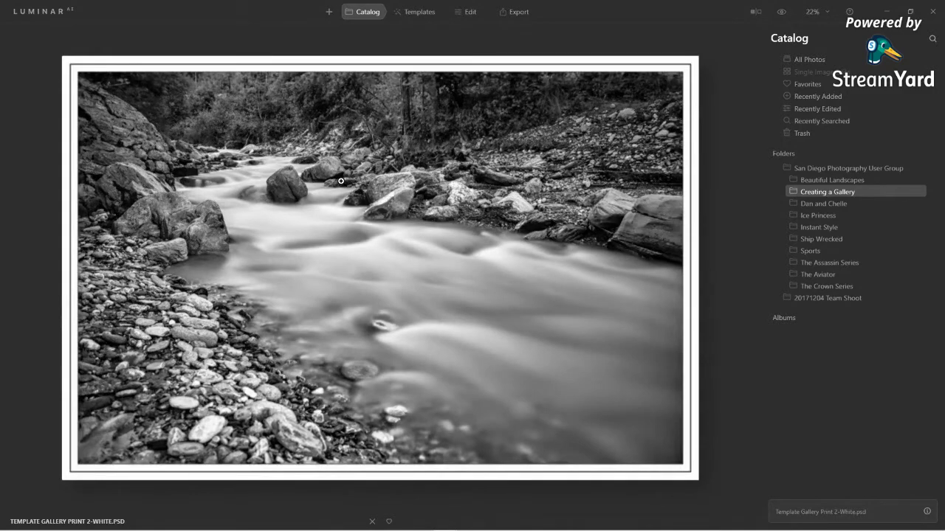
key("Right")
key("Right")
key("Right")
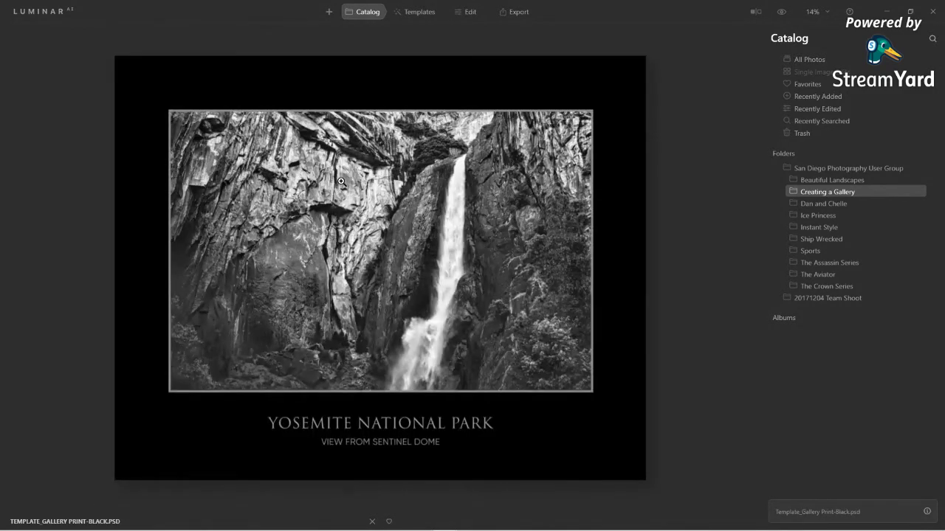
Reveal the black gallery print template with the waterfall, Template_Gallery Print-Black.psd, in Explorer.
right_click(526, 155)
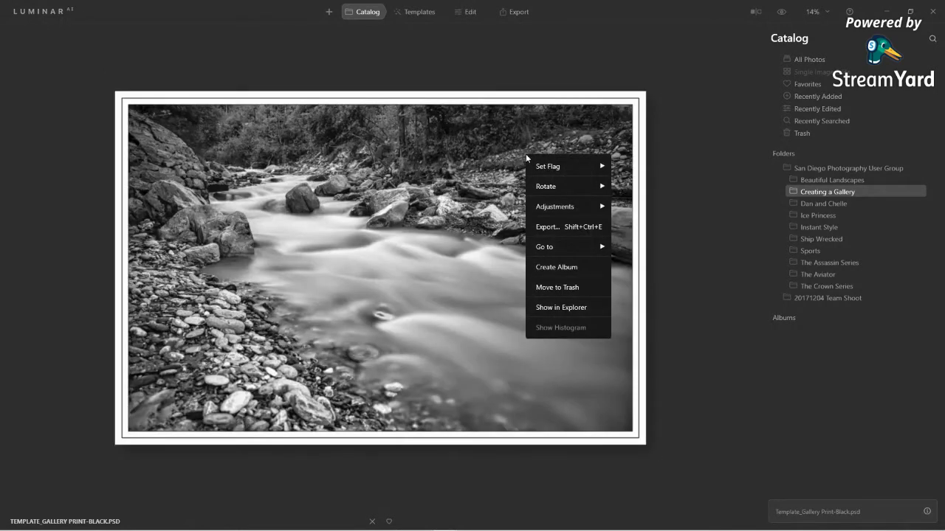
left_click(387, 48)
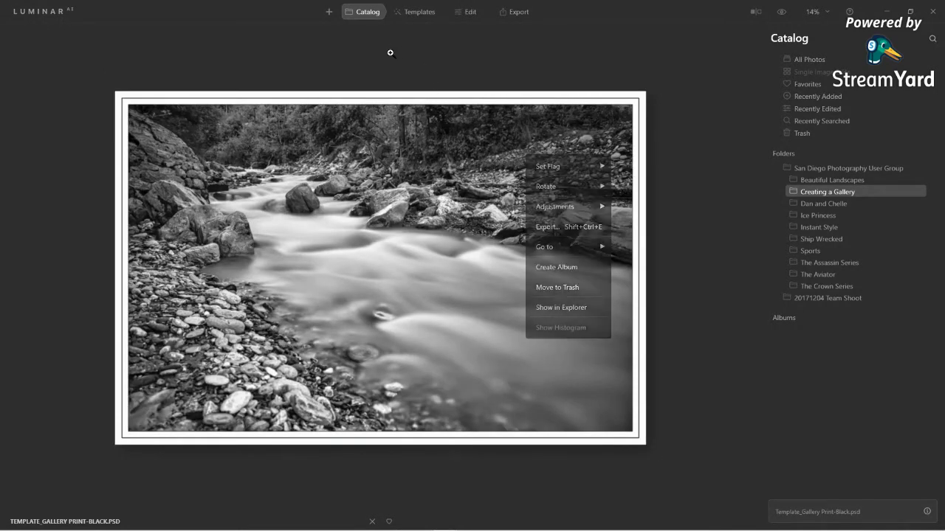
double_click(386, 94)
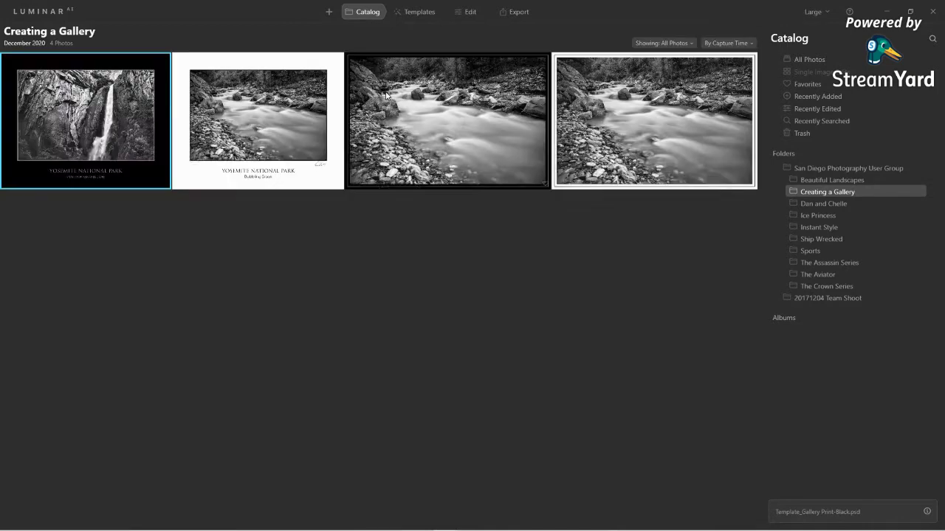
double_click(155, 115)
right_click(433, 211)
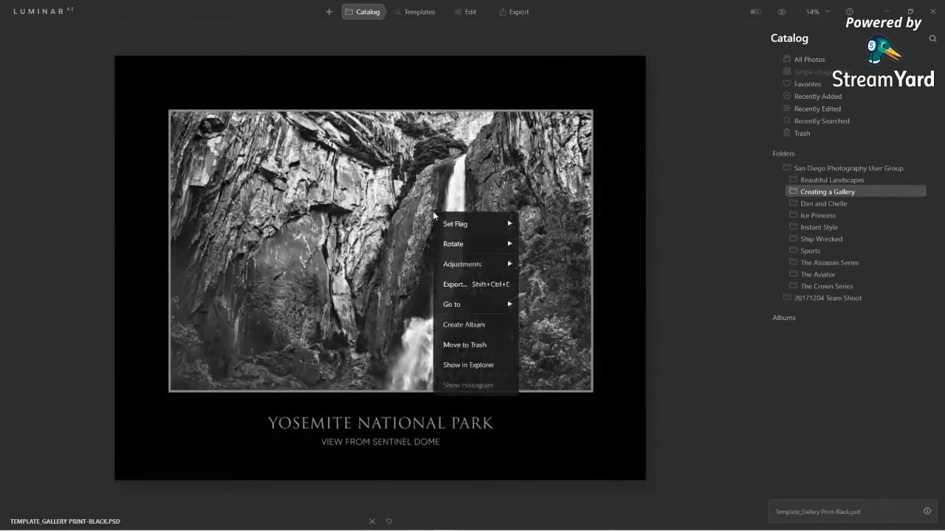
left_click(491, 364)
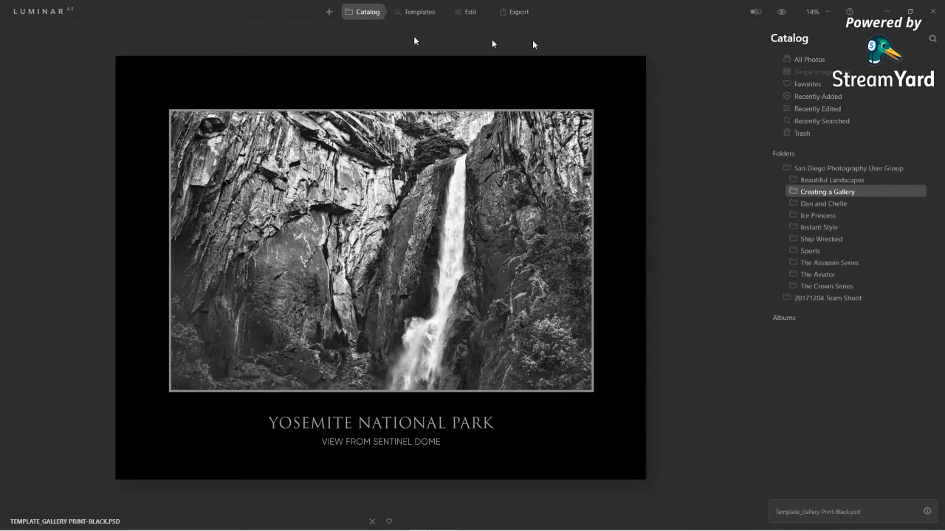
Switch to Photoshop and discard the pending Luminar AI edit of the purple-painted portrait to get to Template_Gallery Print-Black.psd.
left_click(886, 11)
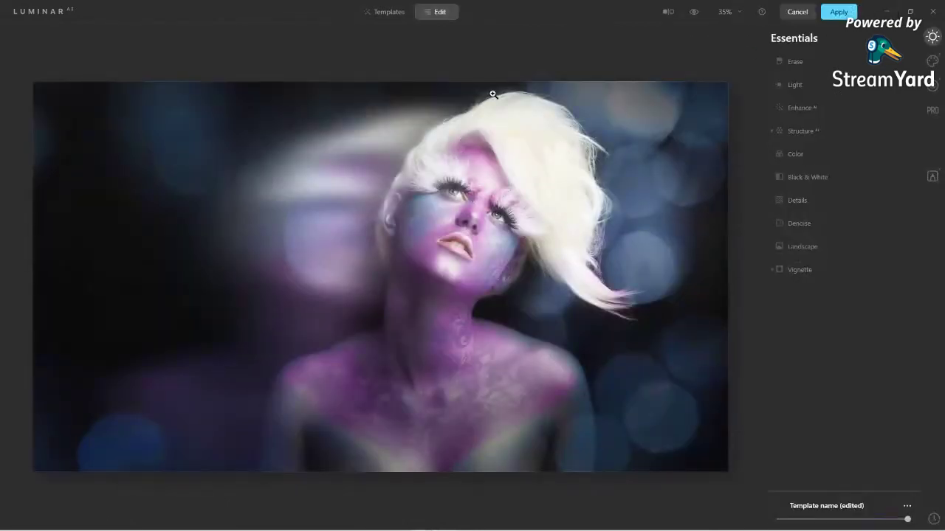
left_click(887, 11)
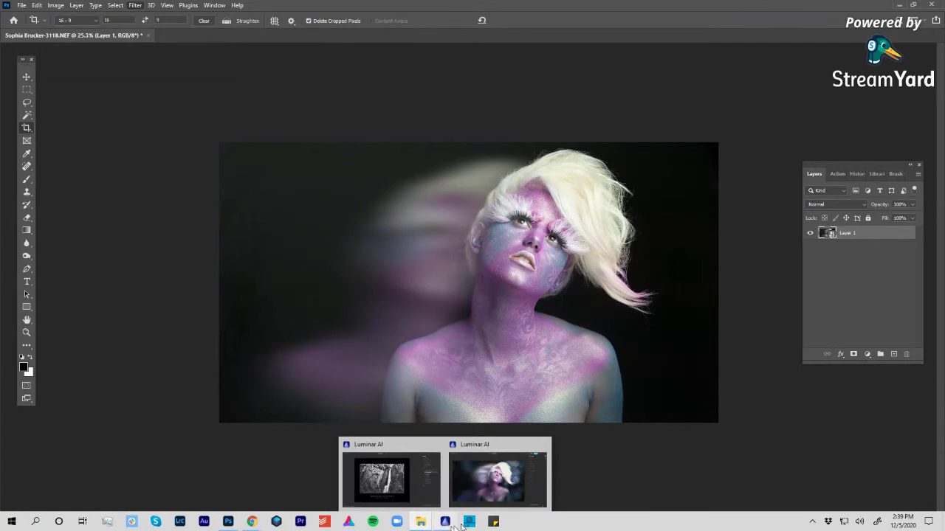
left_click(497, 480)
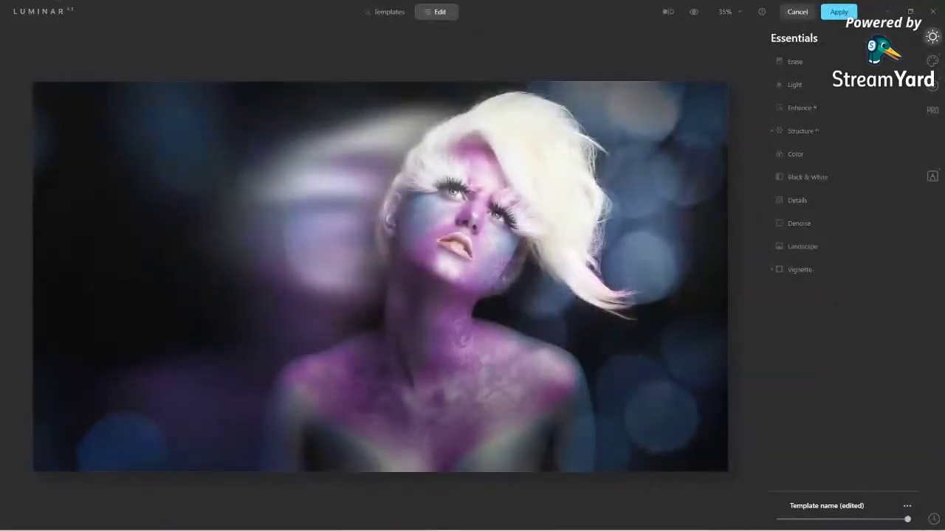
left_click(807, 13)
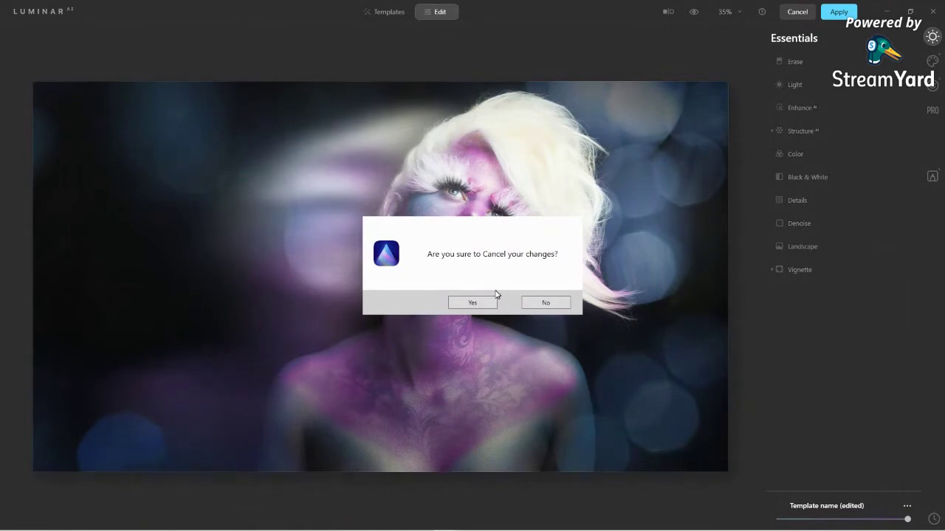
left_click(472, 302)
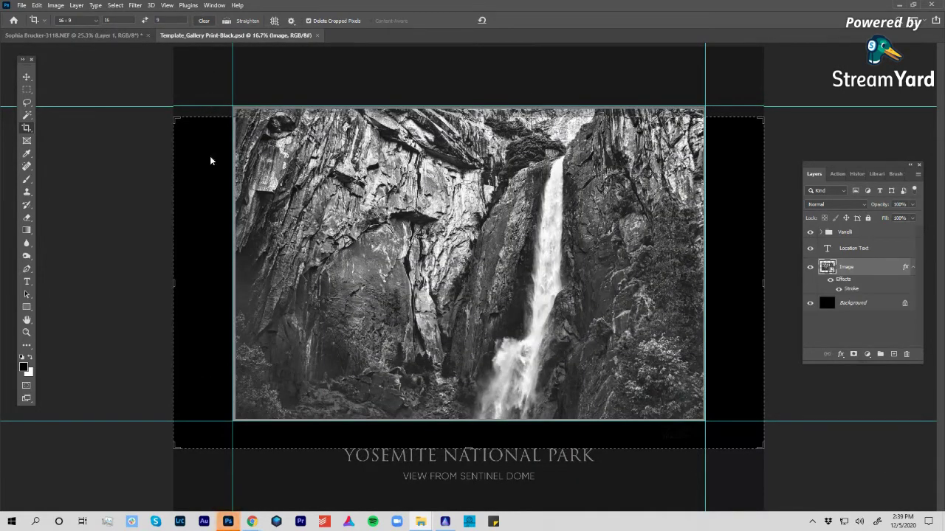
Leave cropping for the Move tool and hide the guides and other extras on the waterfall gallery template.
left_click(26, 77)
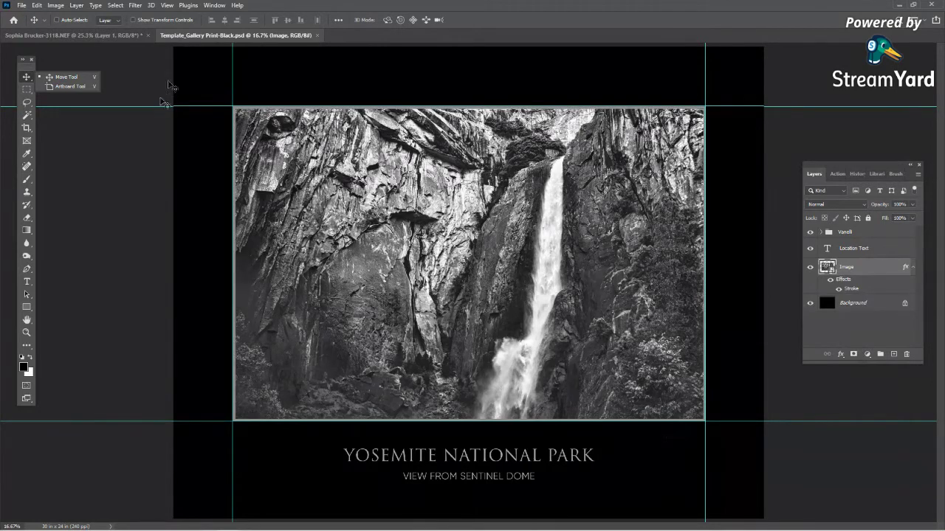
scroll(163, 105, "up", 1)
scroll(135, 142, "down", 3)
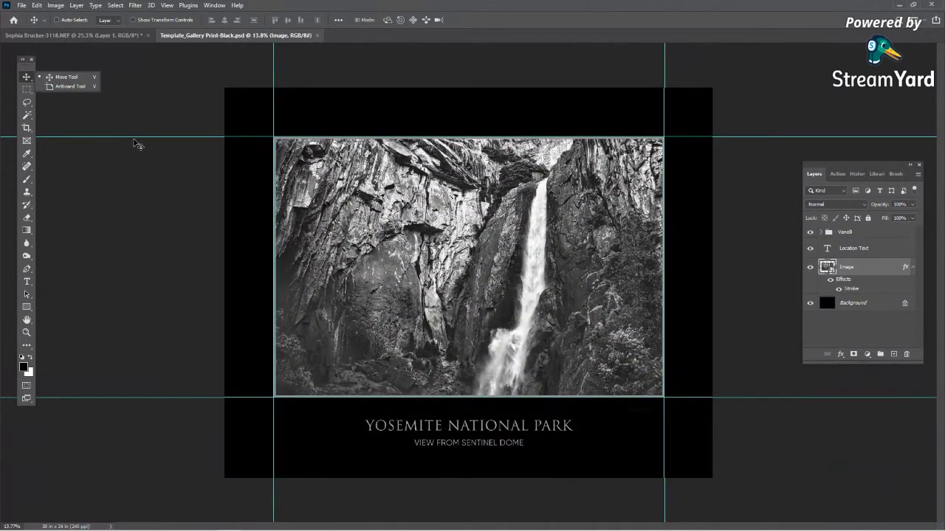
left_click(167, 5)
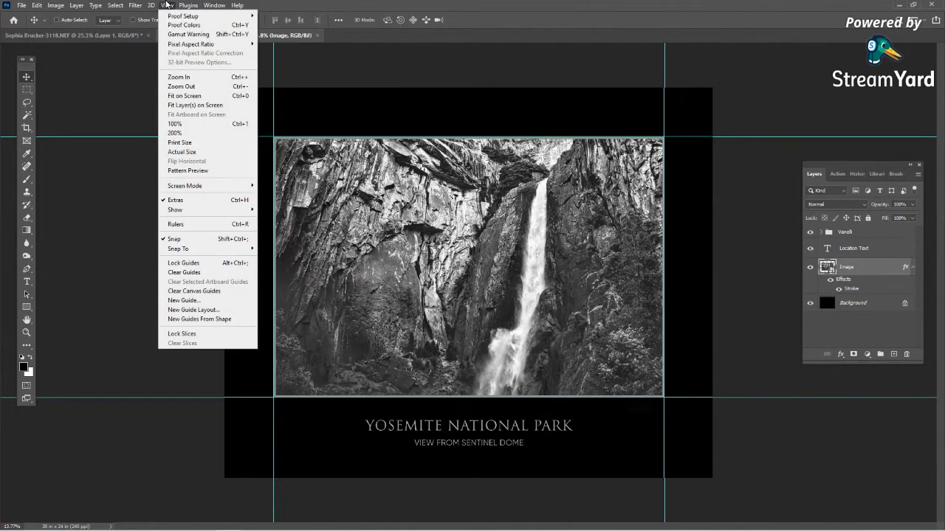
left_click(182, 204)
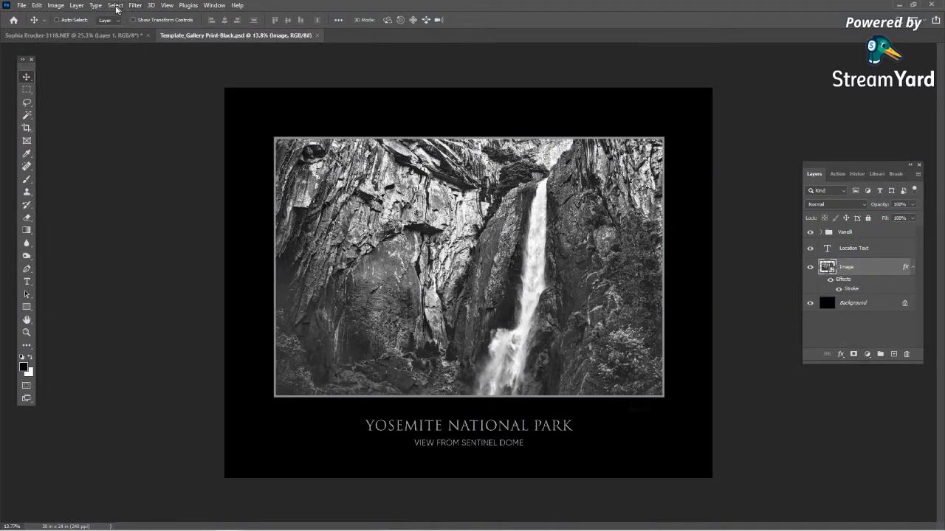
Examine the gallery template's print dimensions and resolution in Image Size and dismiss the dialog without applying a resize.
left_click(54, 8)
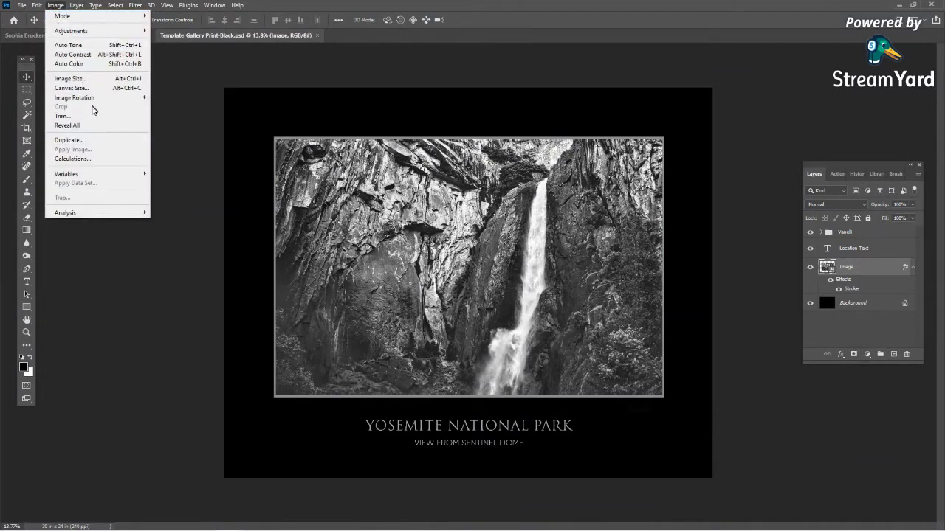
left_click(89, 79)
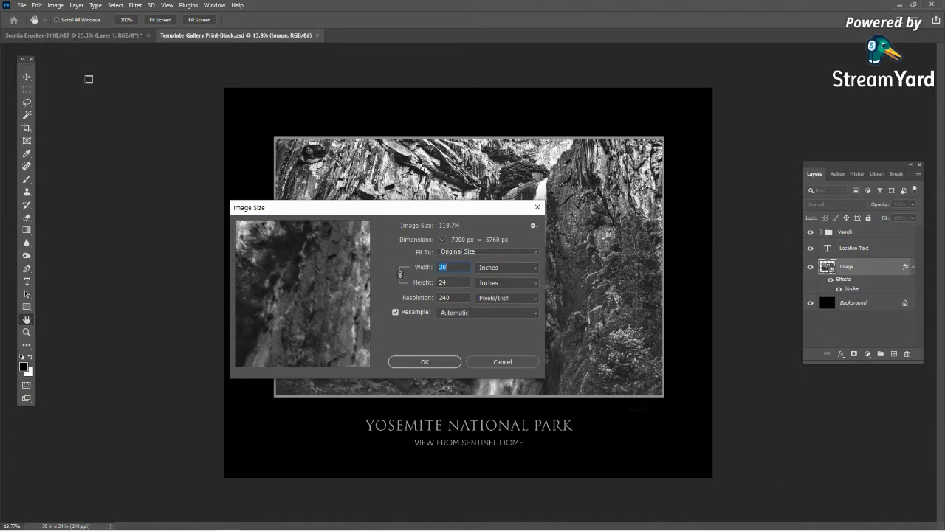
key("Up")
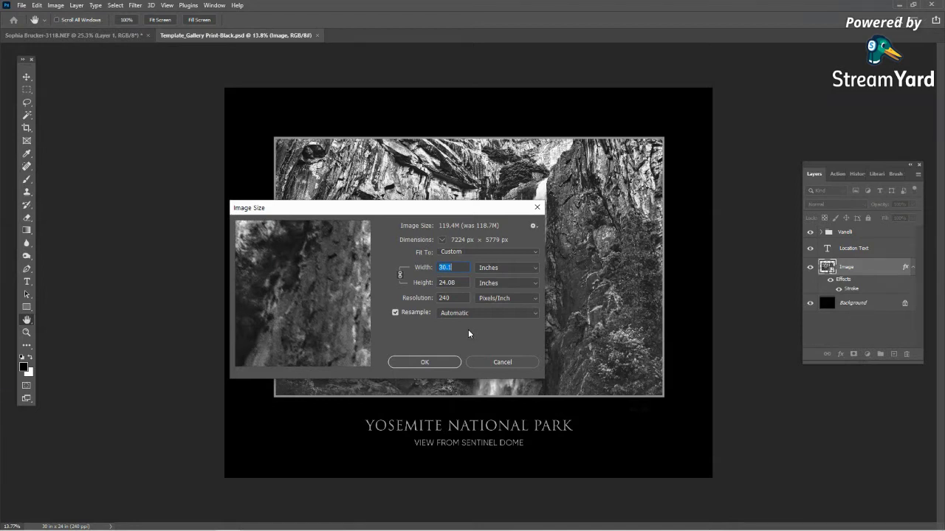
left_click(498, 362)
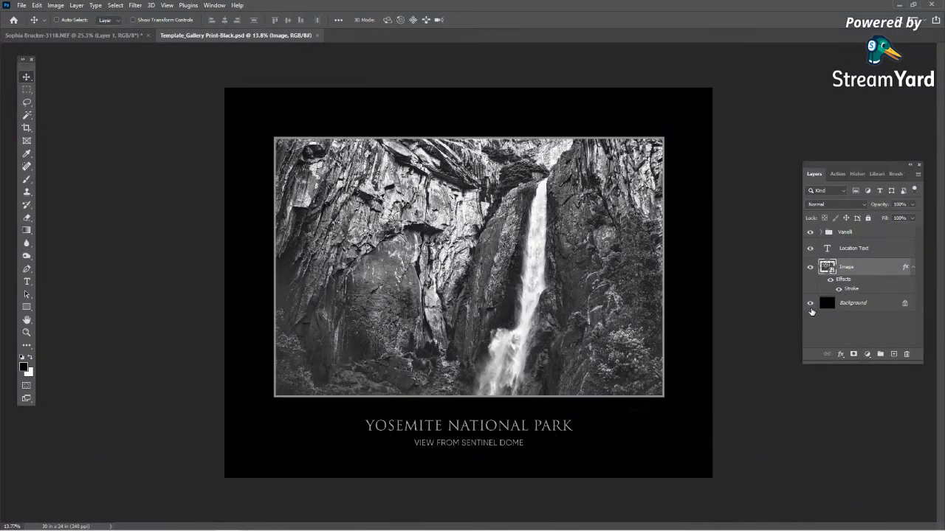
Open the Image layer's smart object and replace its waterfall contents with the blue river photo from the Beautiful Landscapes folder.
double_click(826, 267)
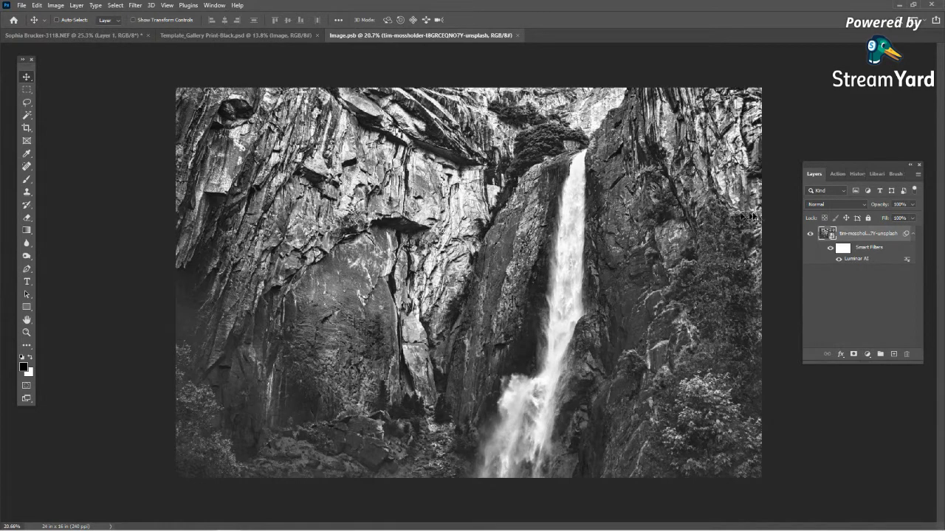
right_click(859, 235)
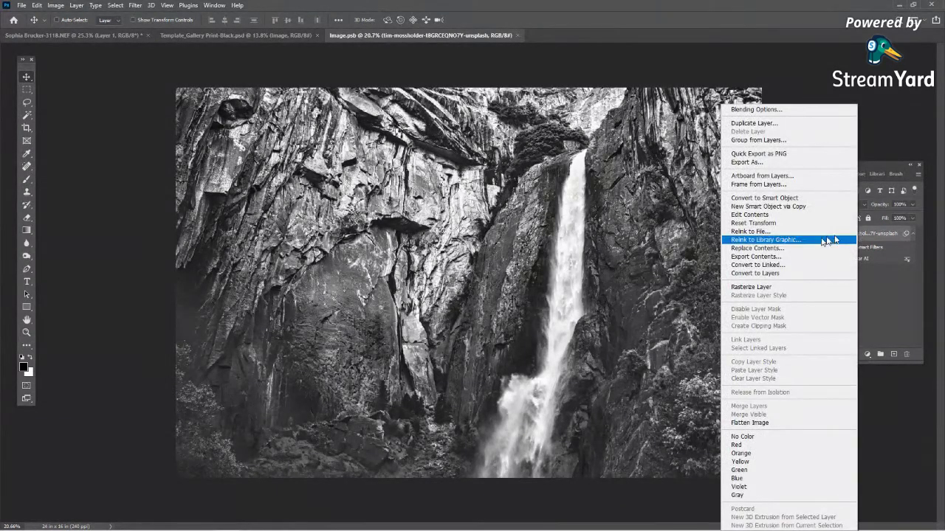
left_click(792, 248)
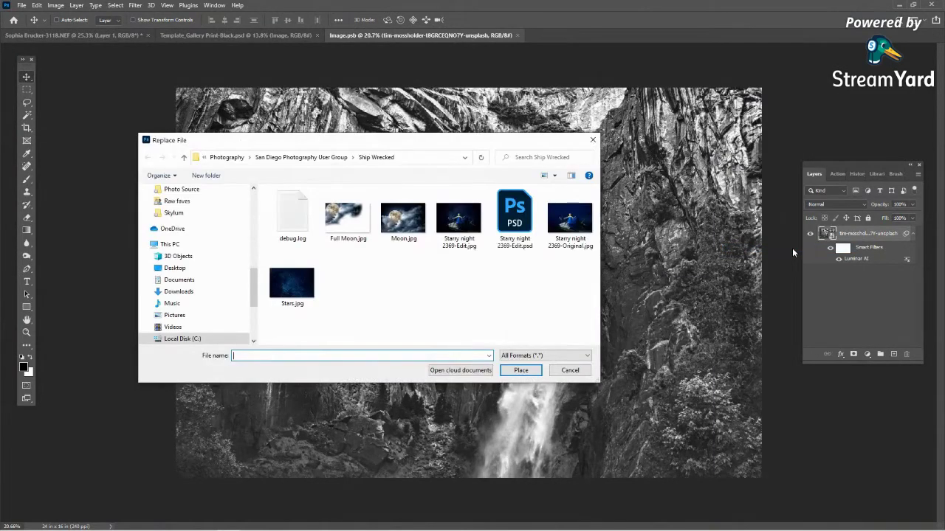
left_click(266, 157)
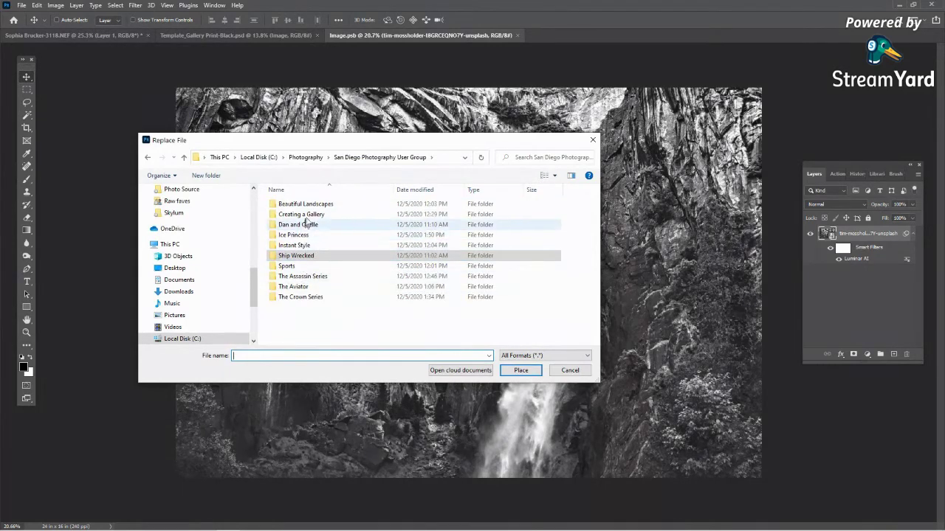
left_click(325, 205)
double_click(320, 206)
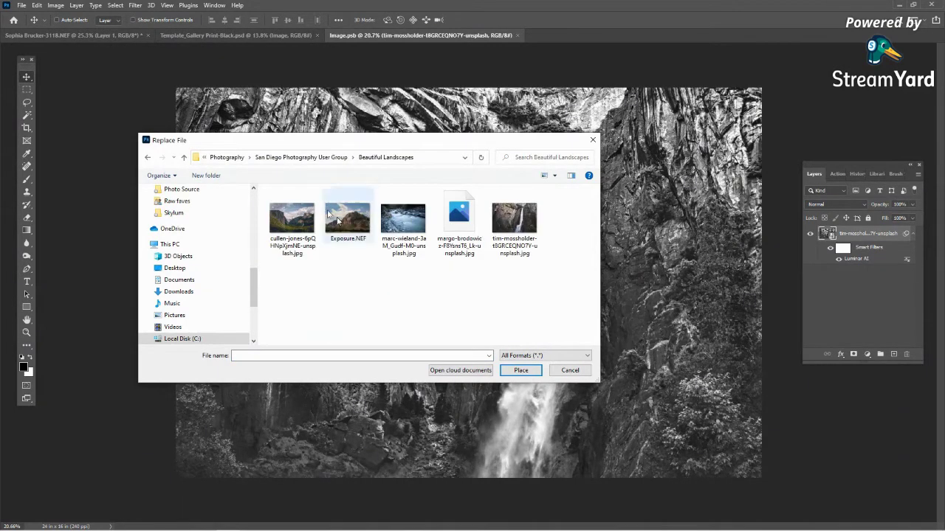
left_click(403, 235)
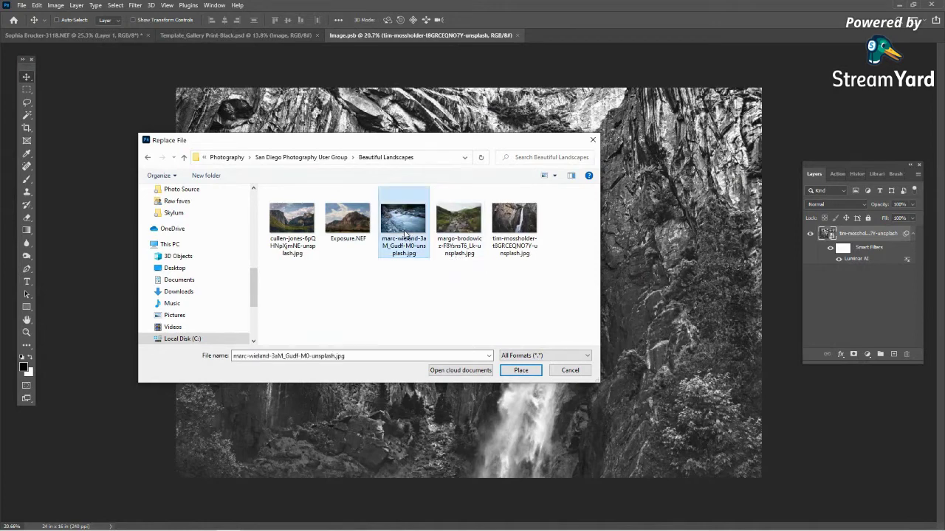
left_click(520, 371)
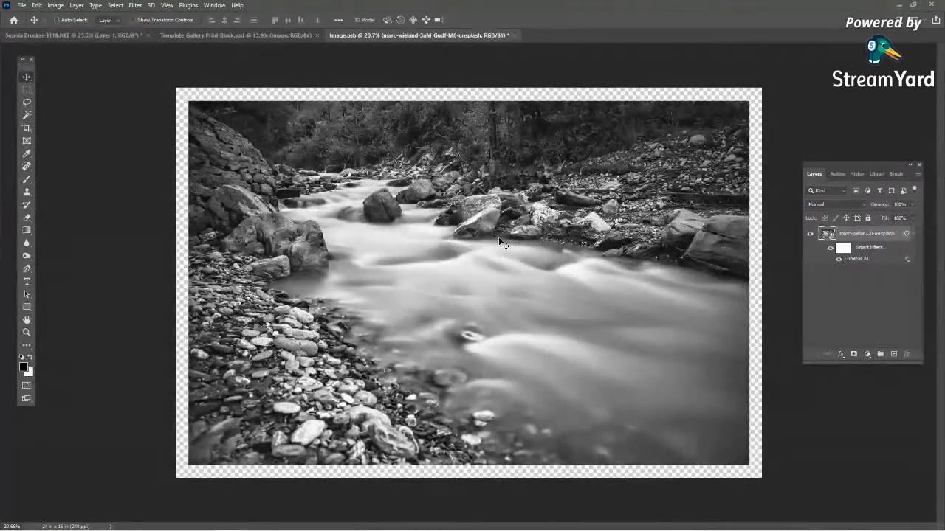
Enlarge the river photo to about 108% so it covers the canvas, and save it back into the black gallery template.
key("ctrl+t")
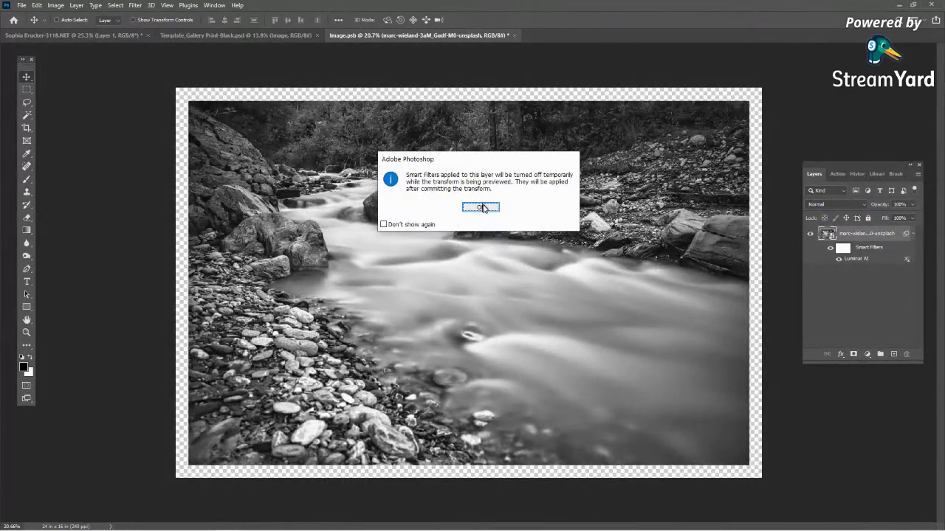
left_click(482, 207)
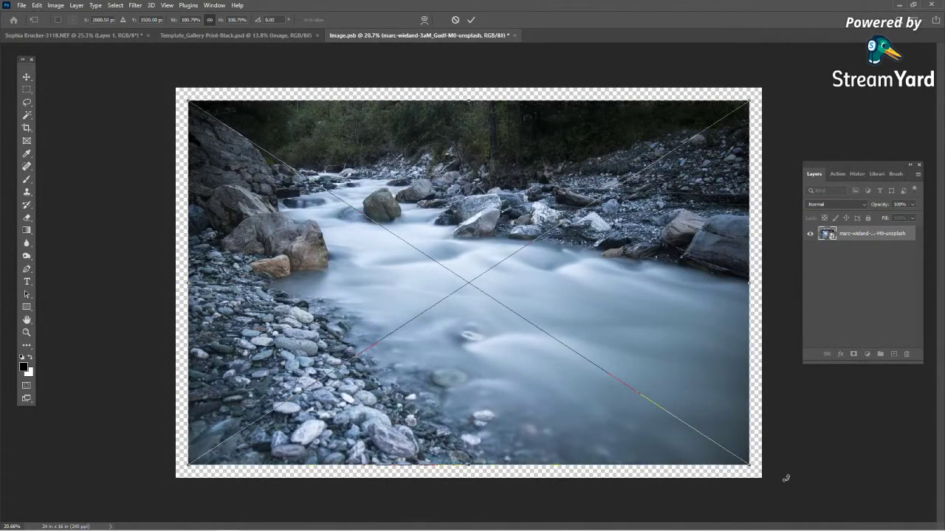
left_click_drag(749, 465, 768, 481)
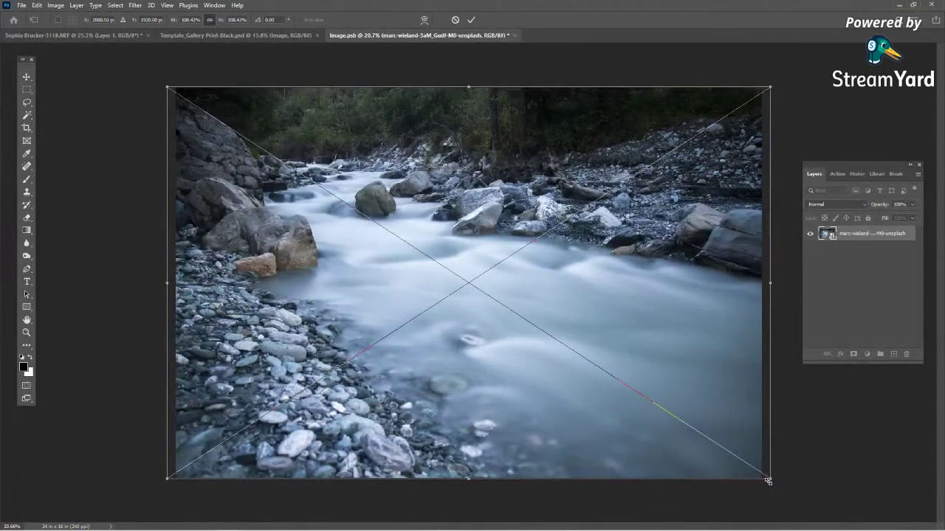
key("ctrl+h")
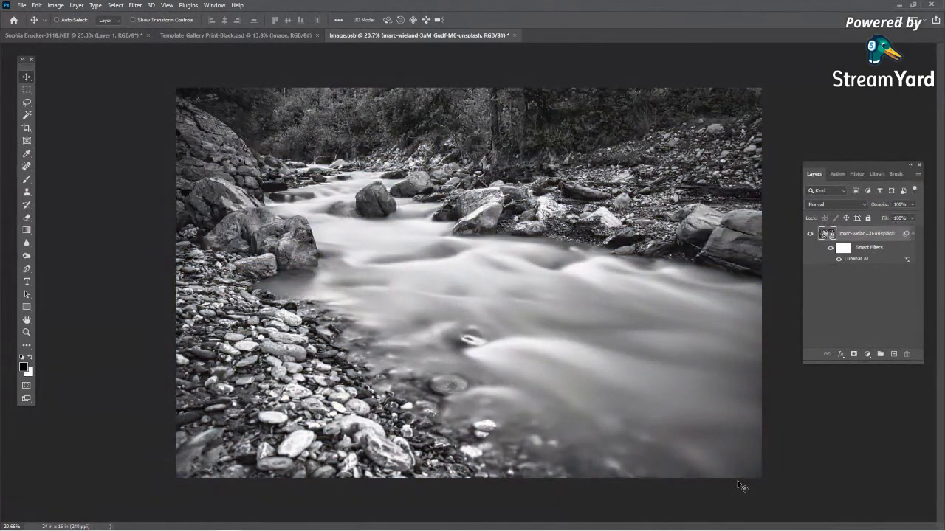
key("ctrl+s")
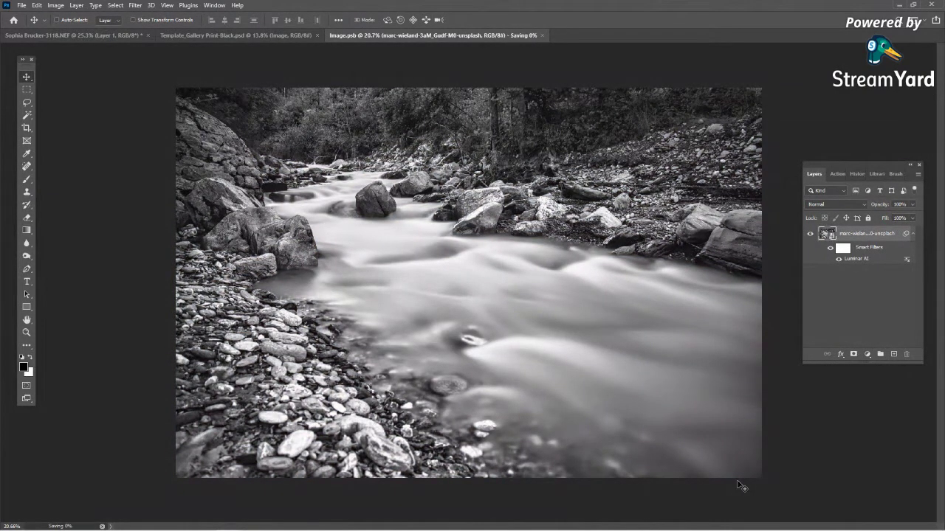
left_click(229, 36)
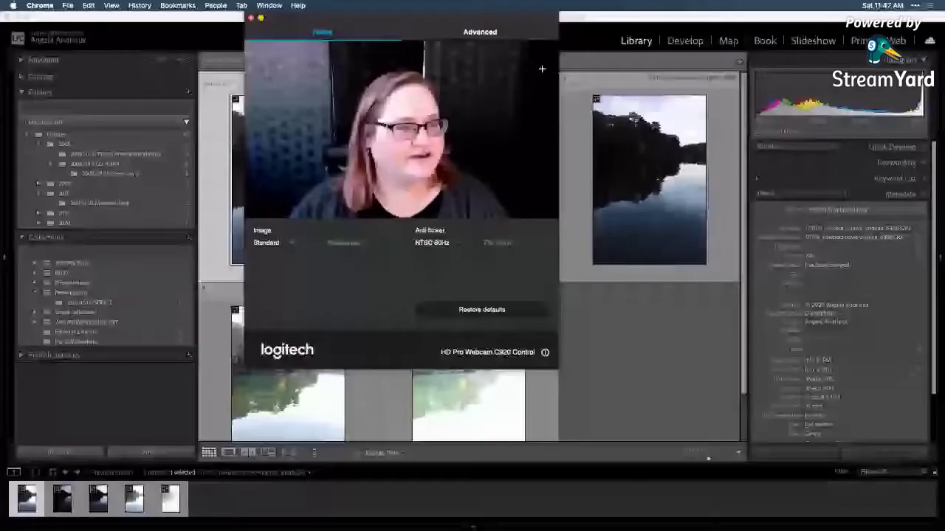
Close the webcam control window and bring Lightroom Classic's grid of bracketed lake photos to the front.
left_click(424, 25)
key("super+w")
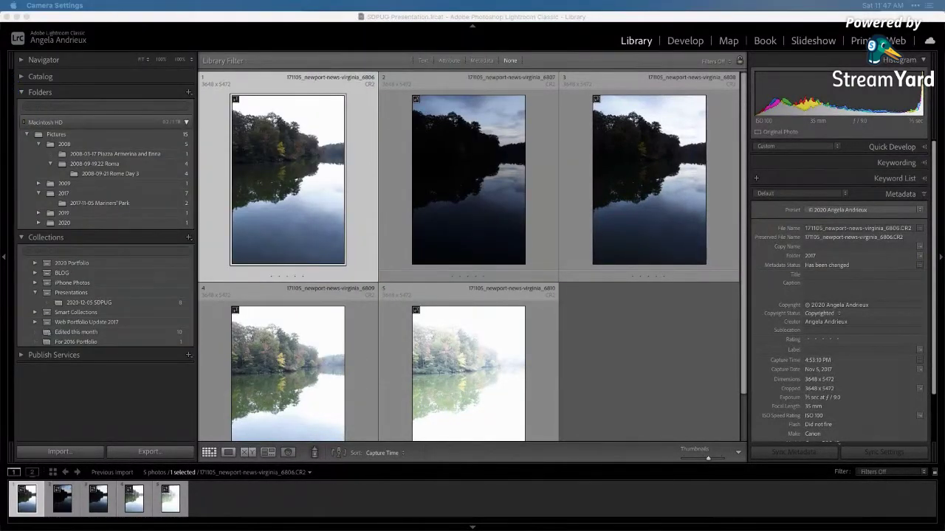
left_click(665, 369)
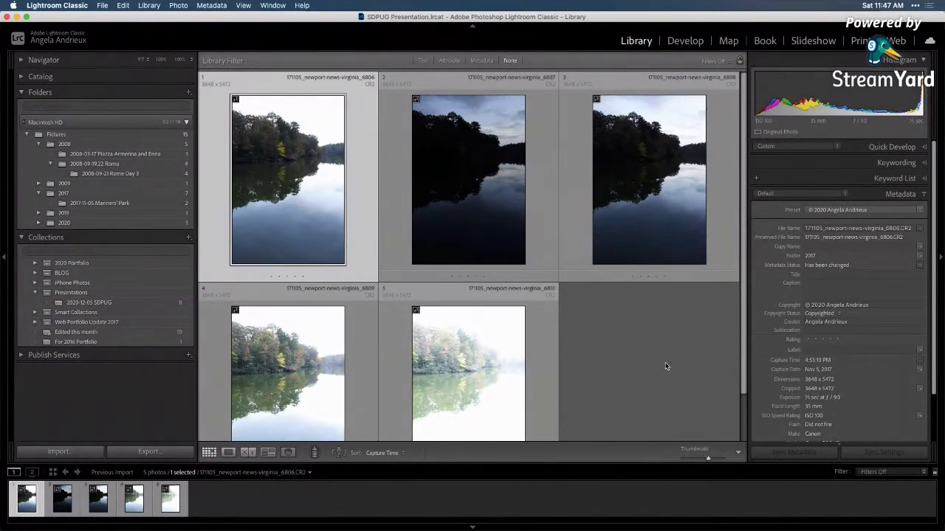
left_click(659, 366)
Examine the five bracketed lake exposures one by one in Loupe view, comparing their shadow and highlight detail.
left_click_drag(666, 376, 318, 172)
double_click(317, 172)
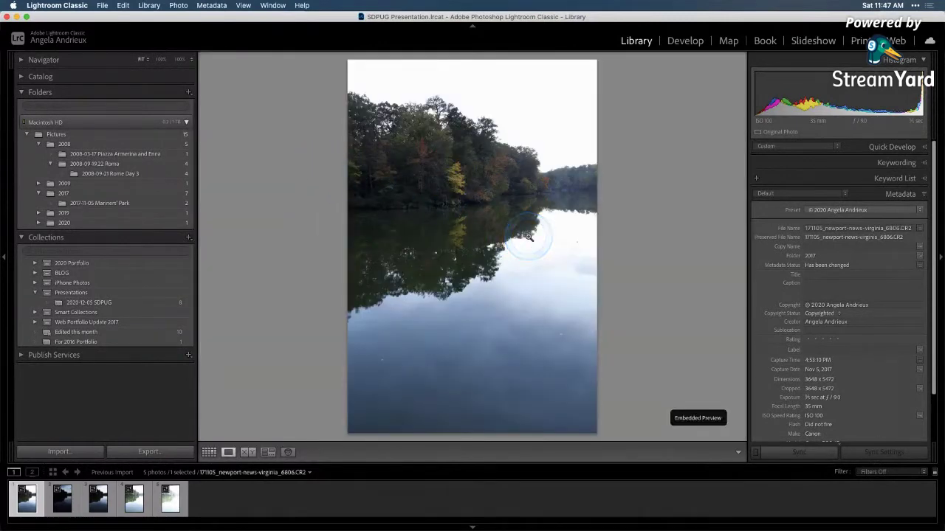
key("Right")
left_click(458, 160)
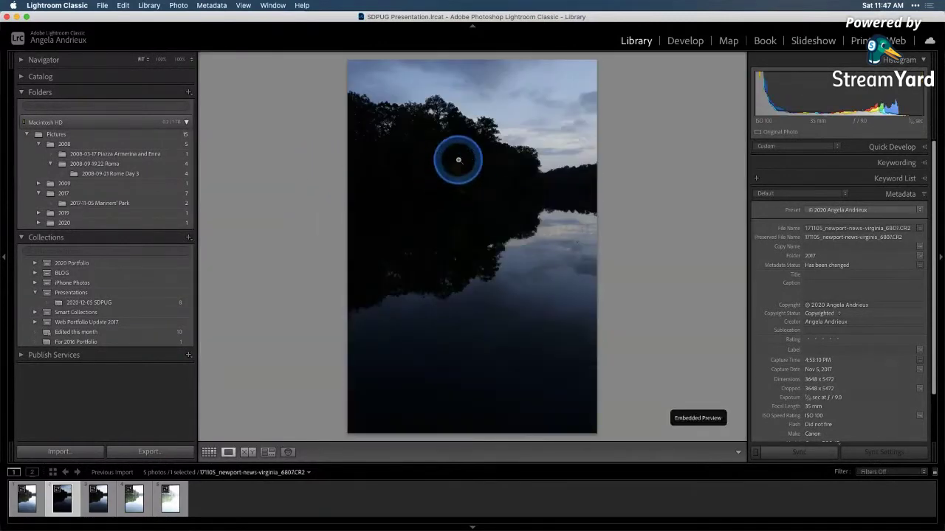
key("Right")
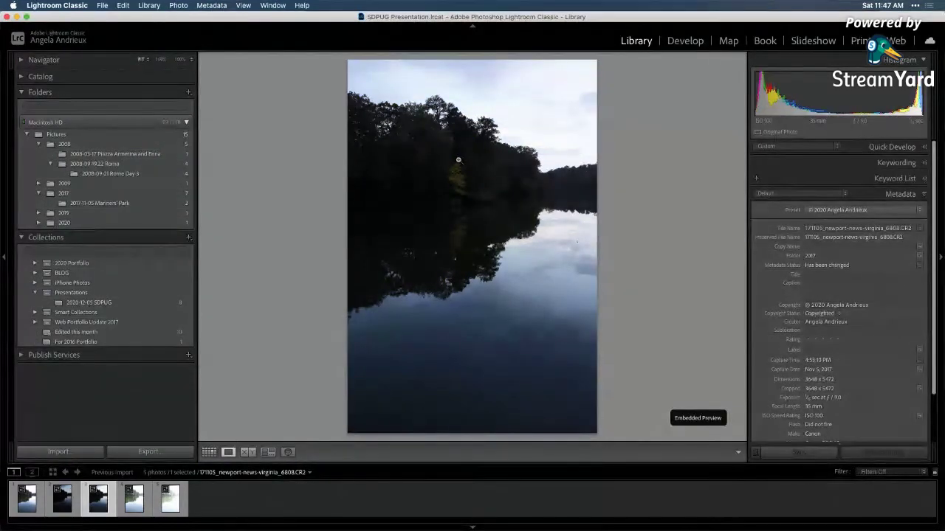
key("Right")
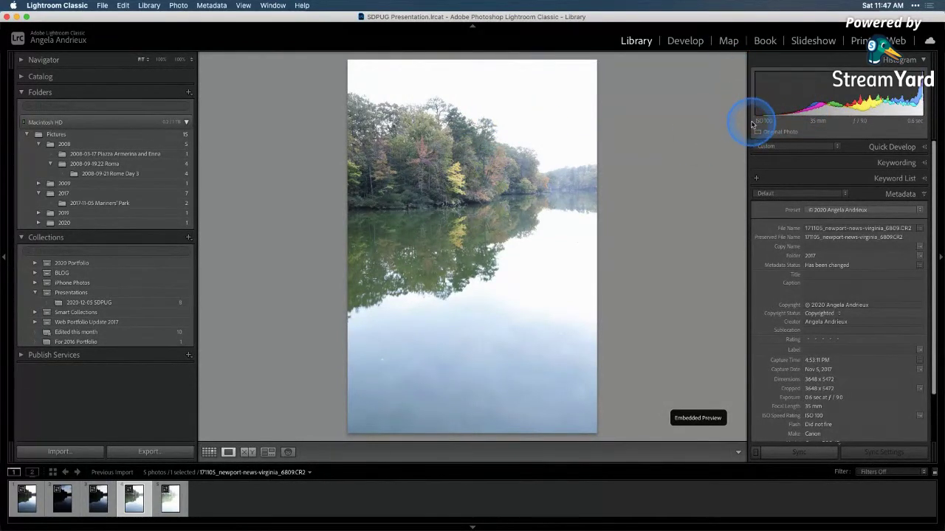
key("Right")
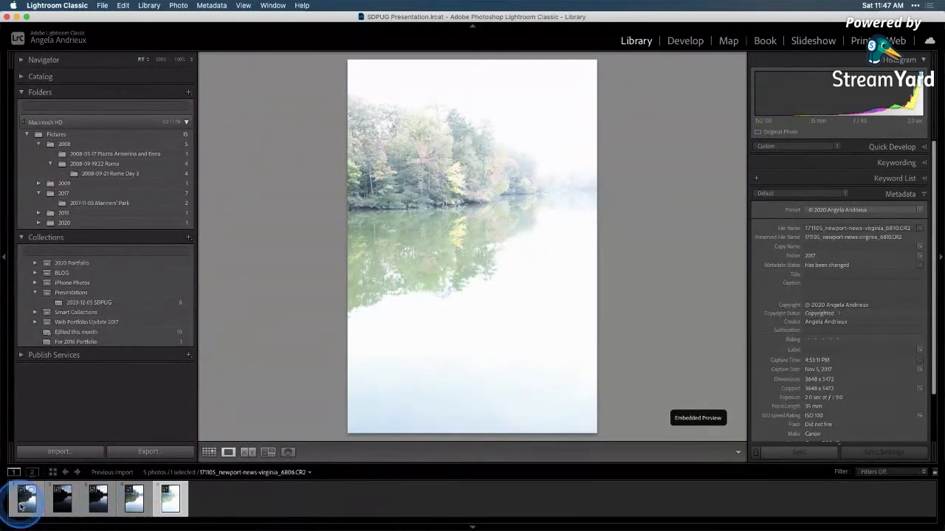
Select the first four lake exposures and export them to Aurora HDR as open source files.
key("Left")
left_click(129, 507, "shift")
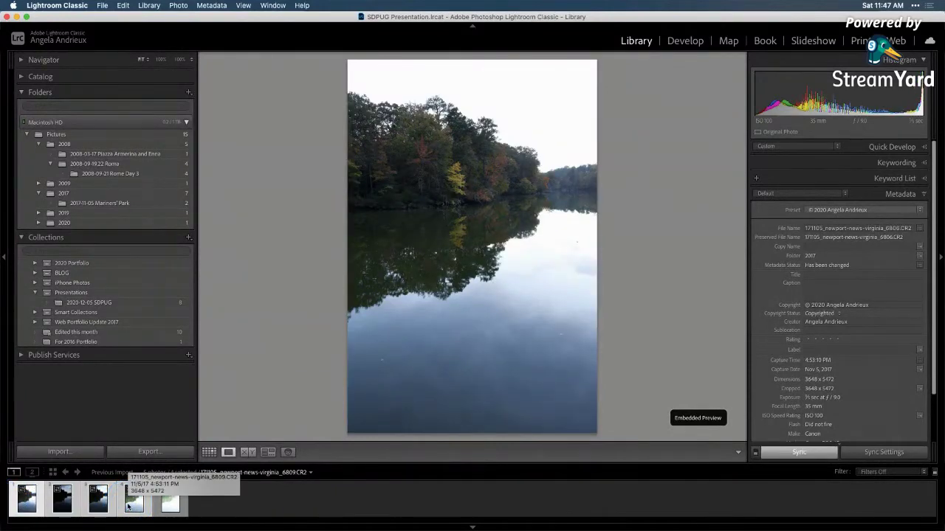
left_click(174, 503)
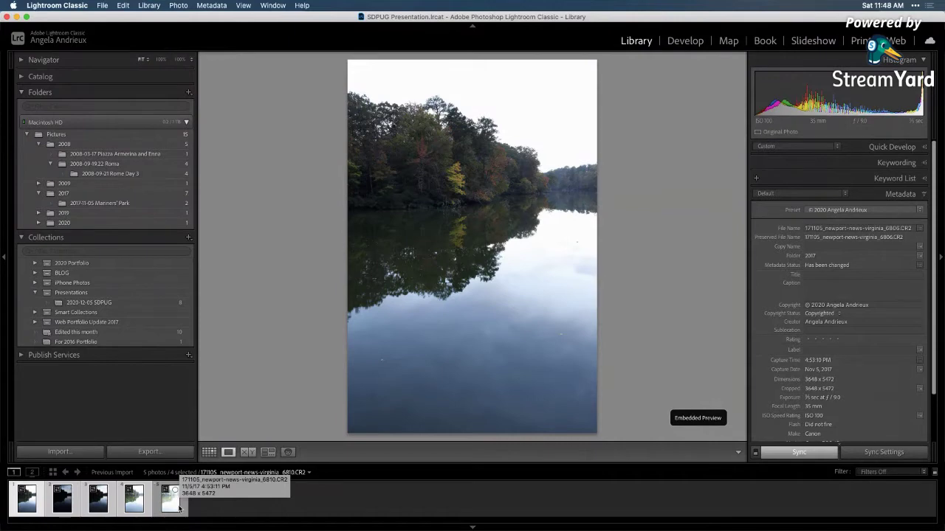
left_click(171, 501)
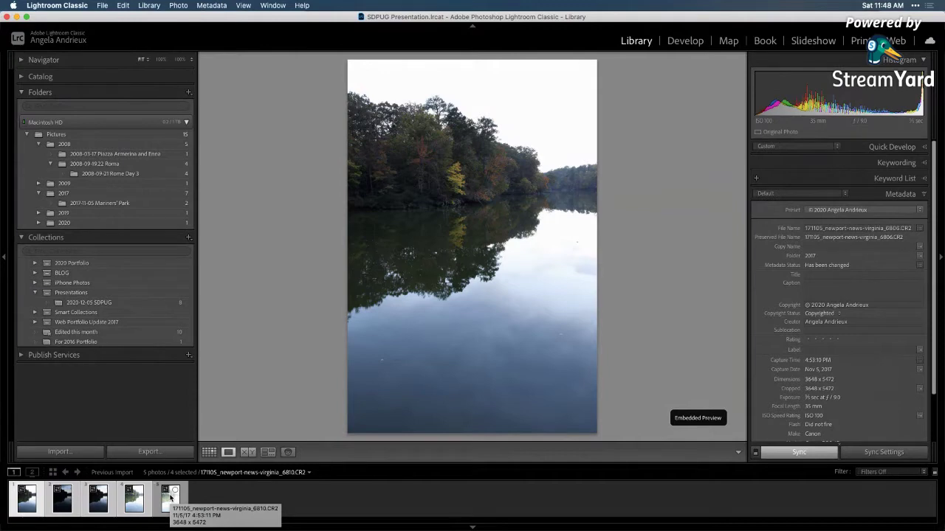
left_click(34, 502)
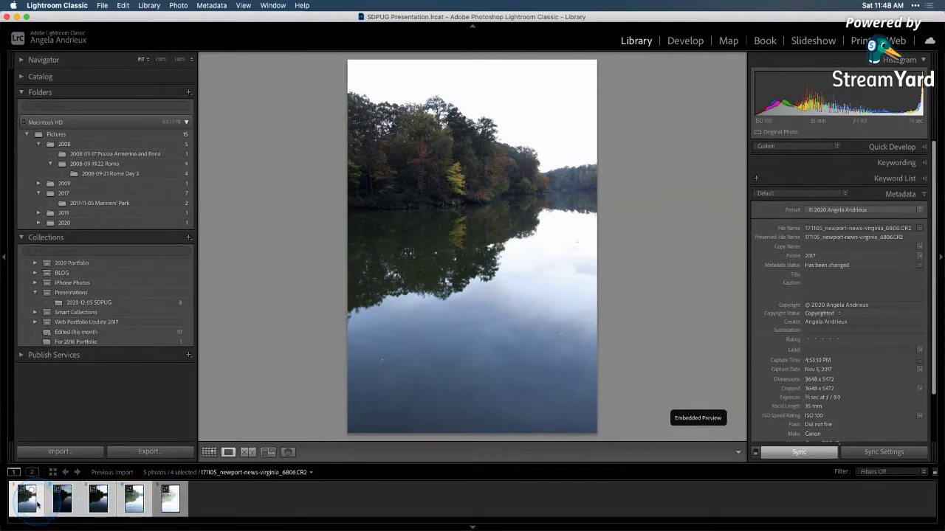
right_click(32, 506)
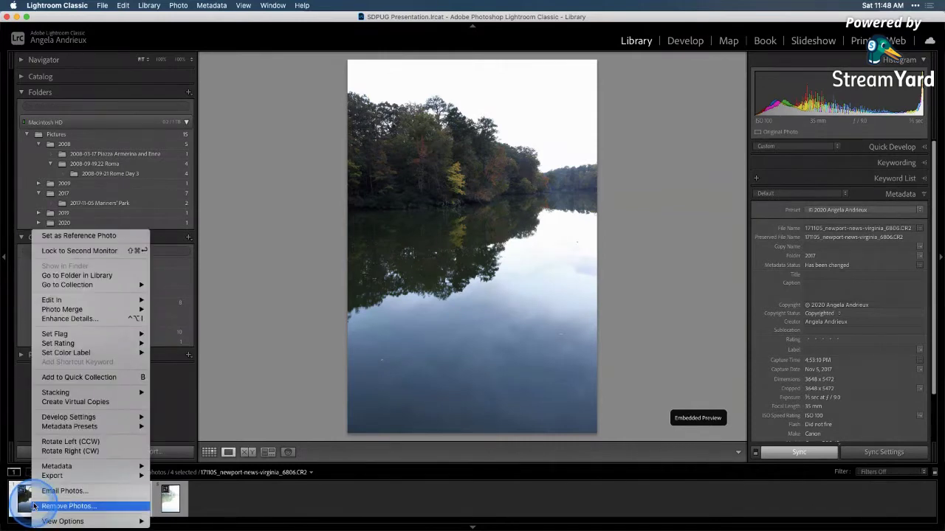
mouse_move(86, 479)
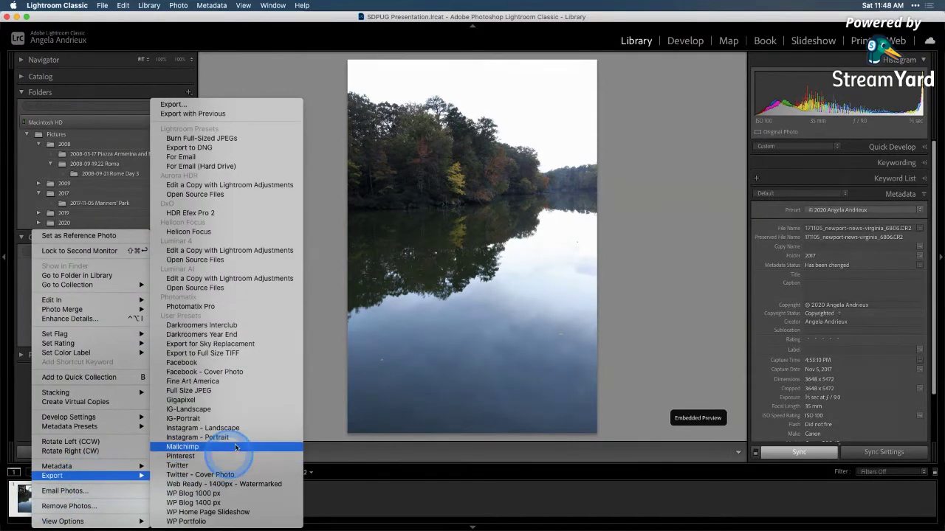
left_click(205, 195)
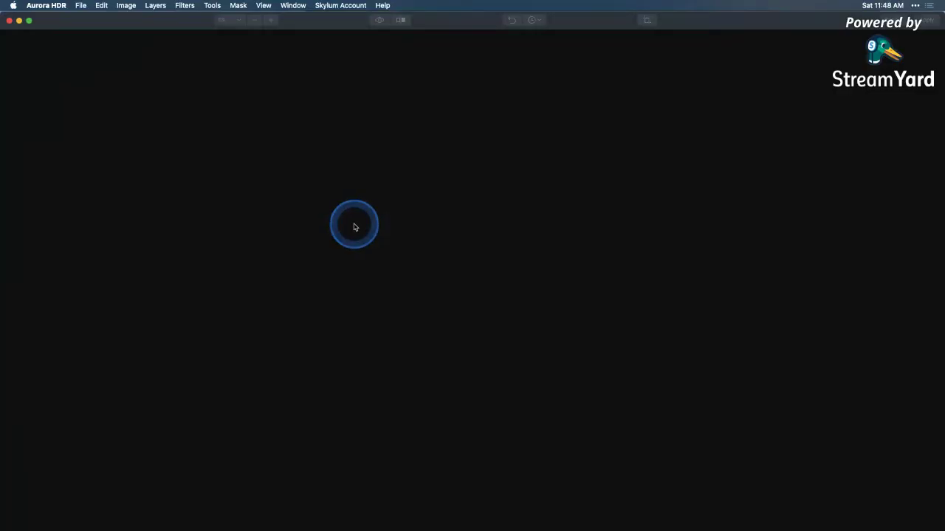
Turn on Auto Alignment and Ghost Reduction for the HDR merge, with the ghost reduction amount set to Low.
left_click(357, 386)
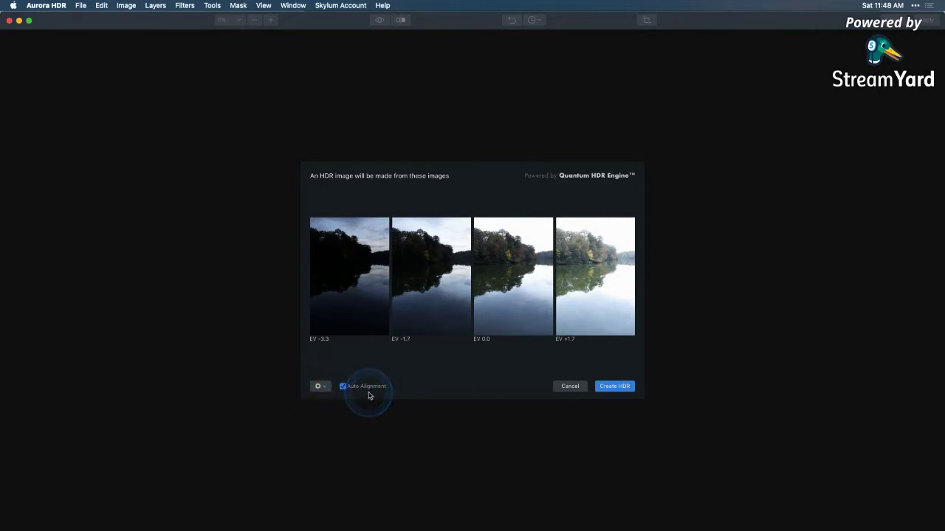
left_click(328, 388)
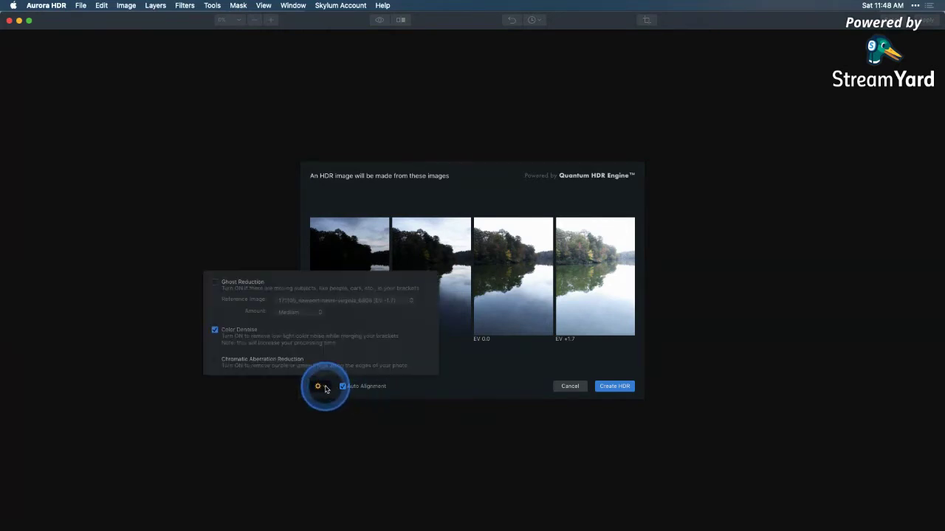
left_click(236, 279)
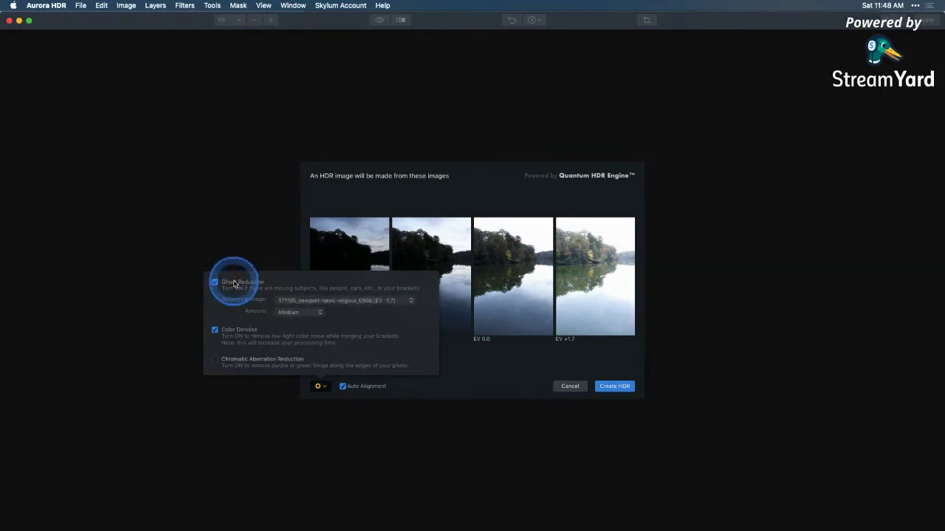
left_click(289, 311)
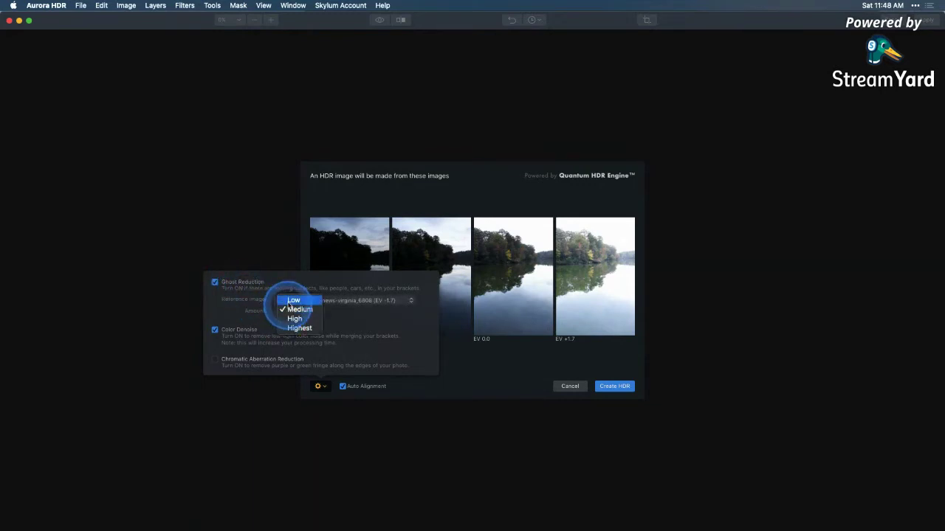
left_click(293, 300)
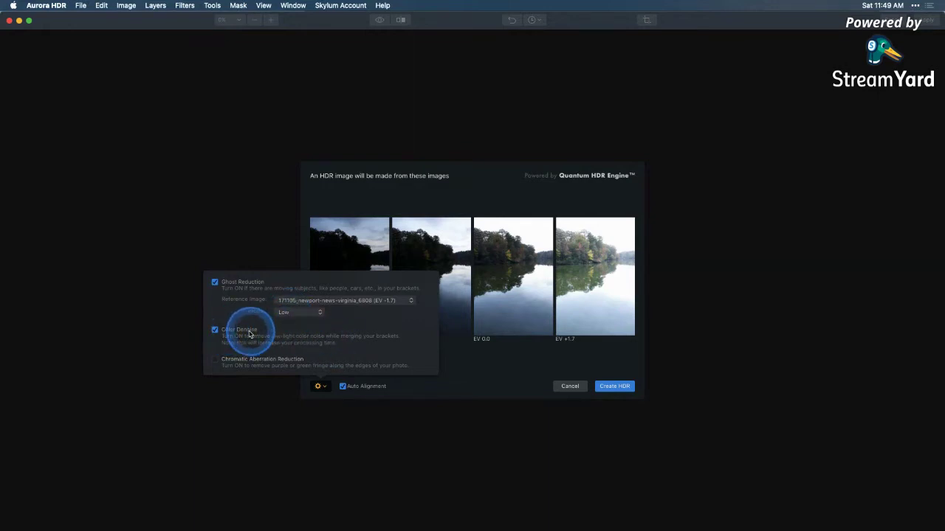
Turn on Chromatic Aberration Reduction and create the HDR image from the four lake exposures.
left_click(223, 360)
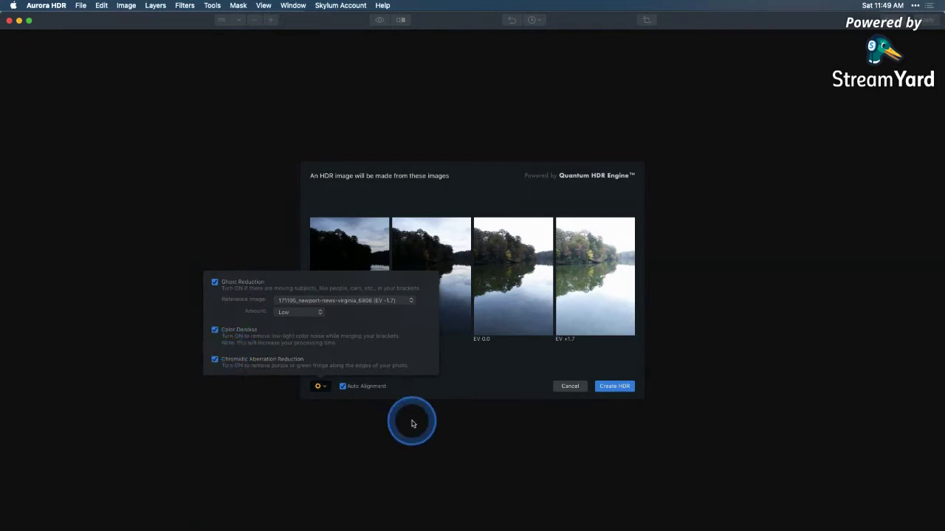
left_click(479, 371)
left_click(613, 386)
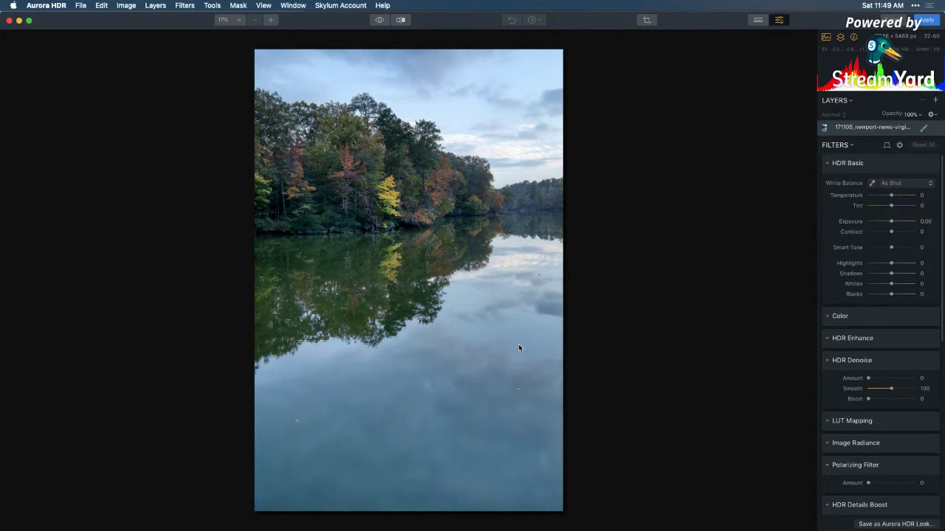
left_click_drag(518, 348, 565, 367)
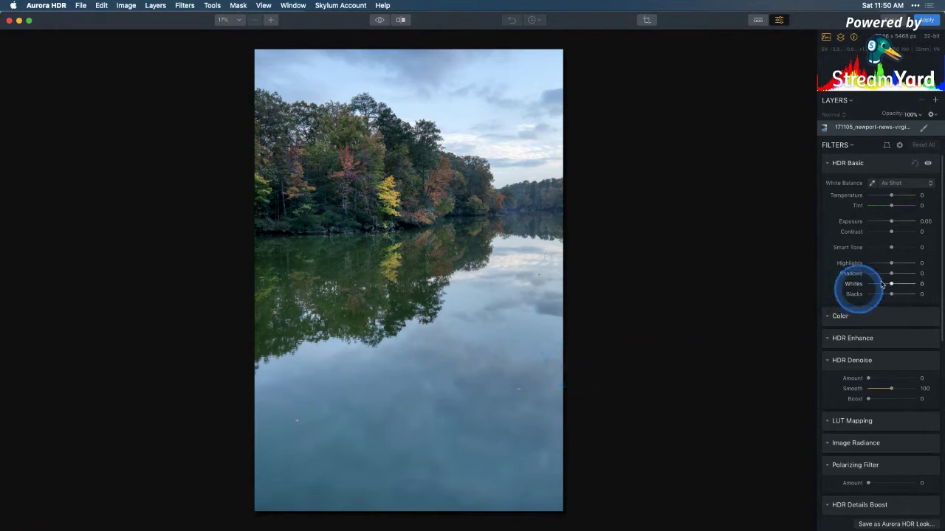
Lower the merged HDR image's Highlights to -36 and apply the edit to return to Lightroom Classic.
left_click_drag(893, 268, 882, 267)
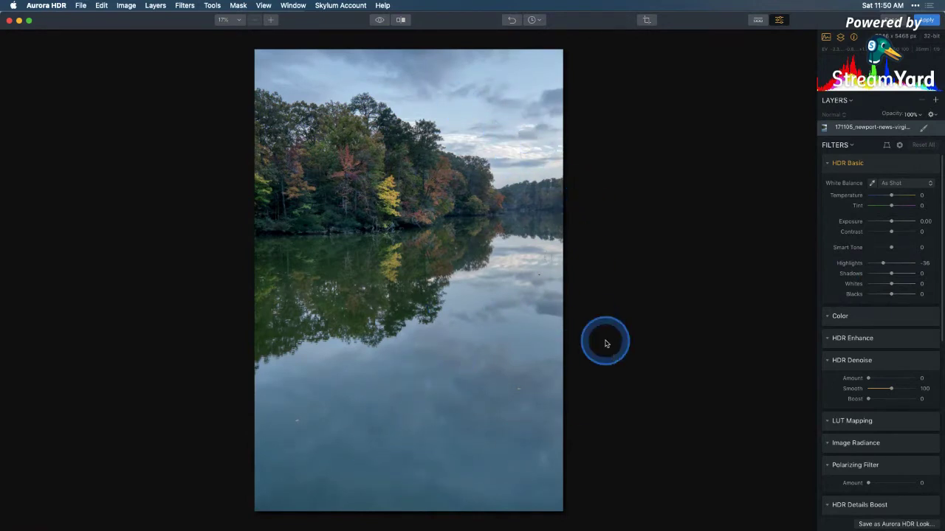
left_click(841, 317)
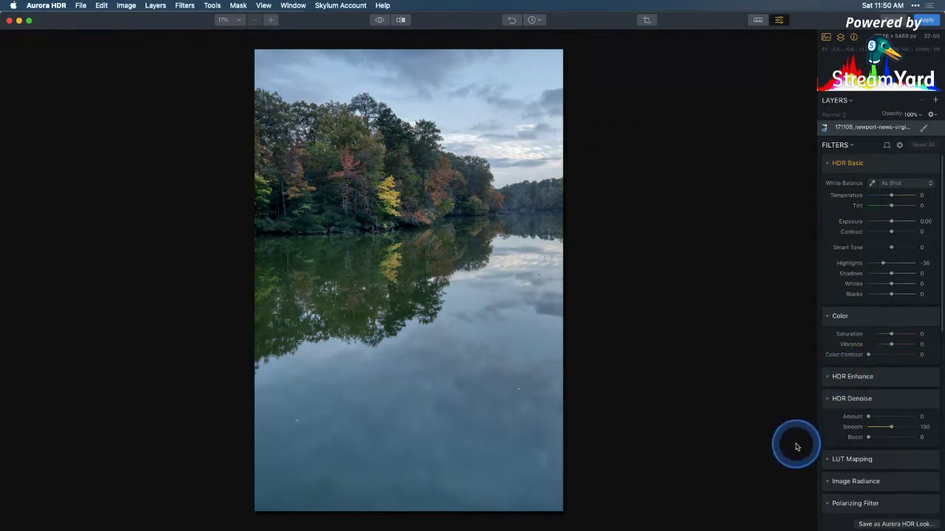
left_click(926, 20)
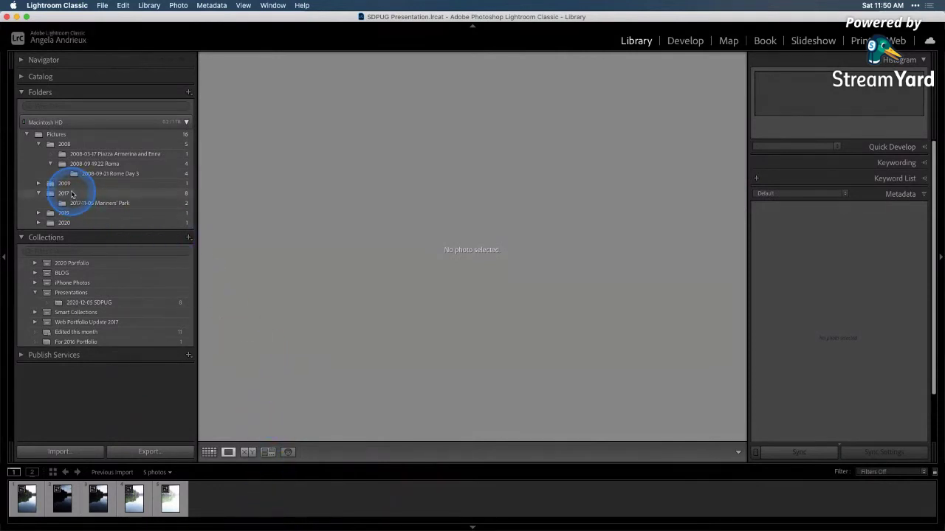
Select the merged Aurora HDR TIFF in the 2017 folder and export it to Luminar AI with Open Source Files.
left_click(66, 194)
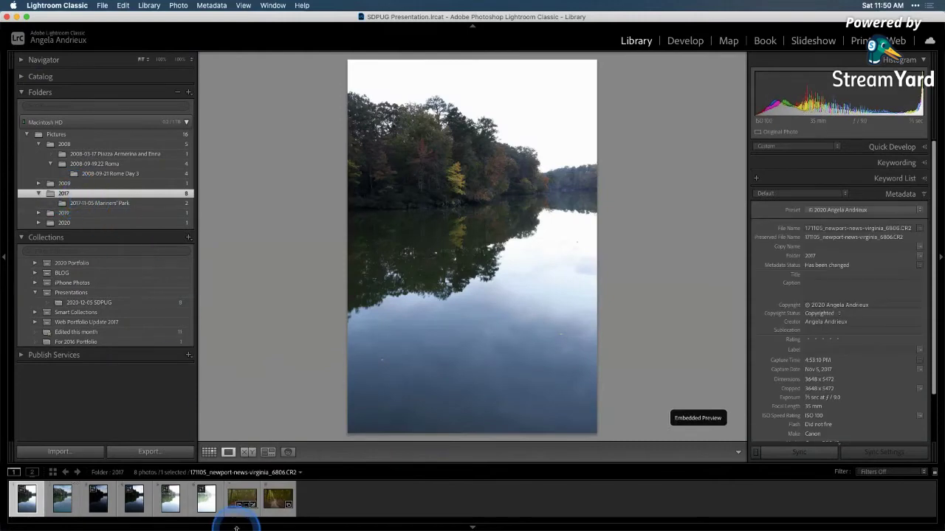
left_click(65, 503)
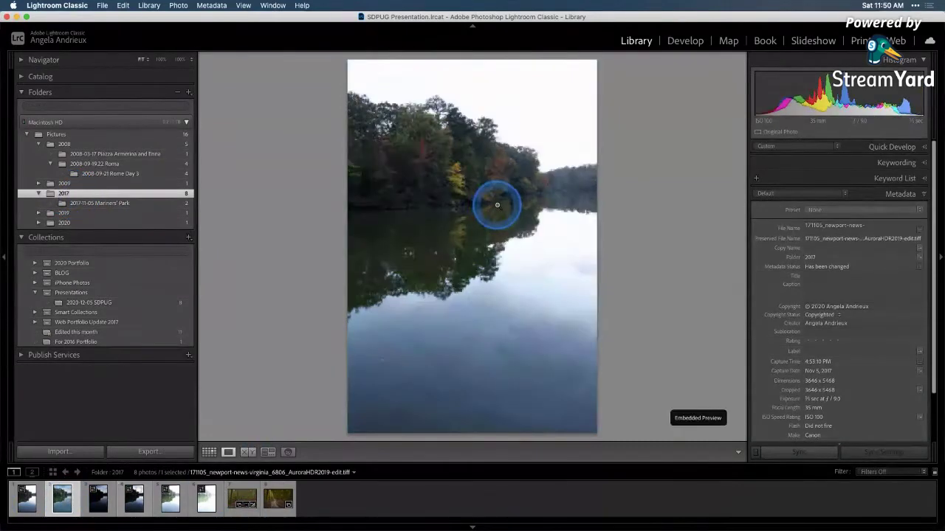
right_click(487, 269)
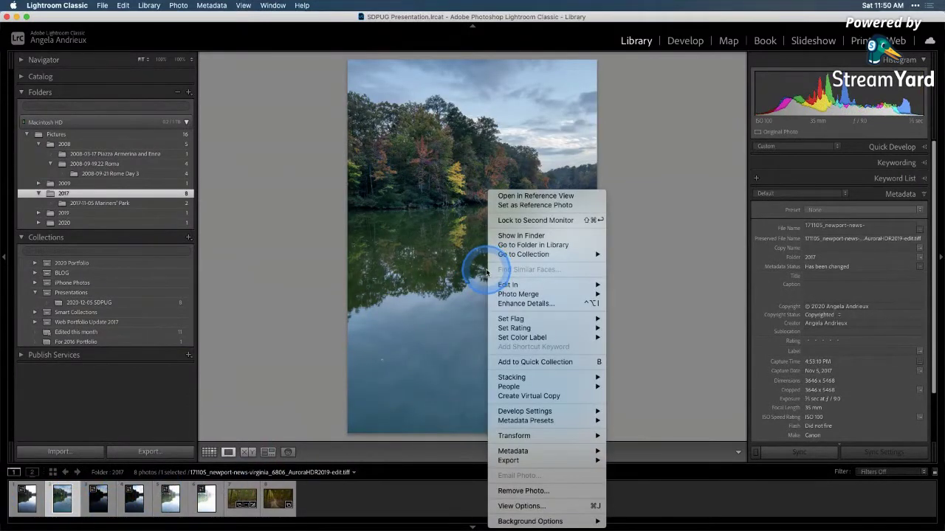
mouse_move(528, 460)
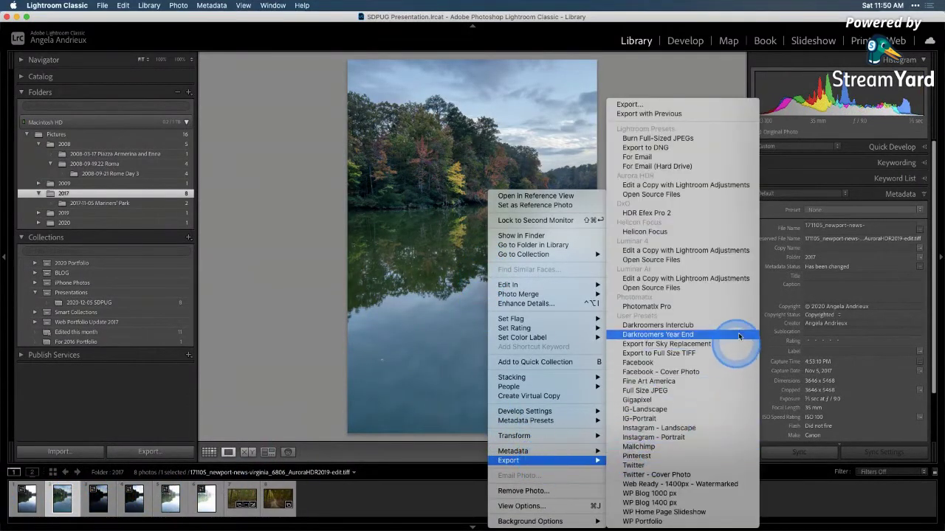
left_click(672, 290)
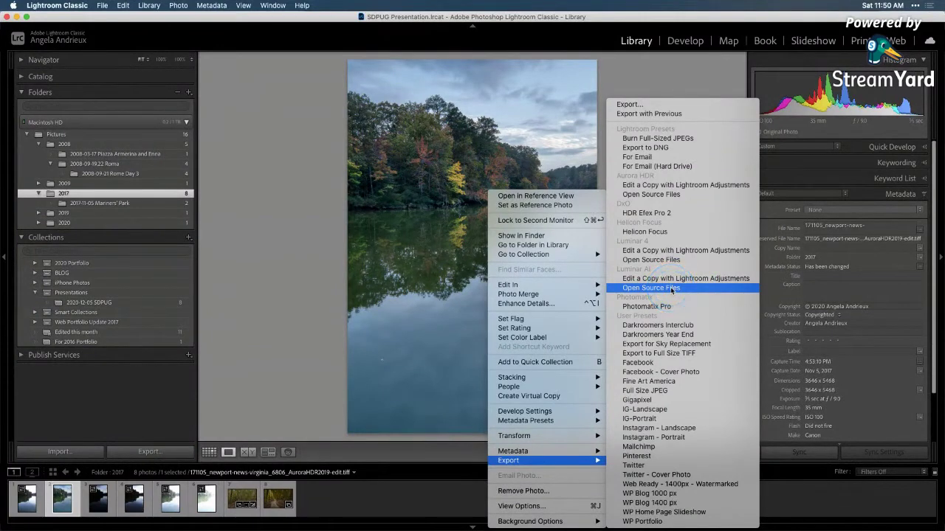
left_click(670, 281)
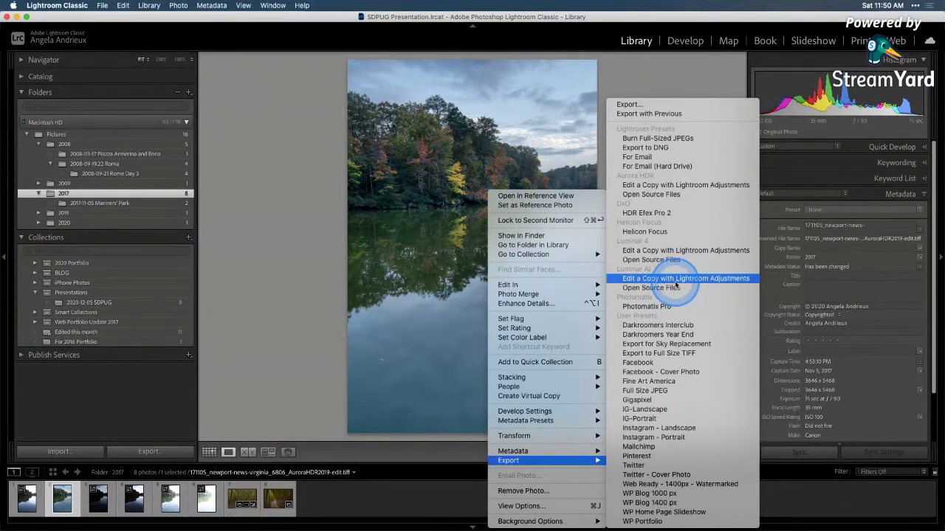
left_click(674, 289)
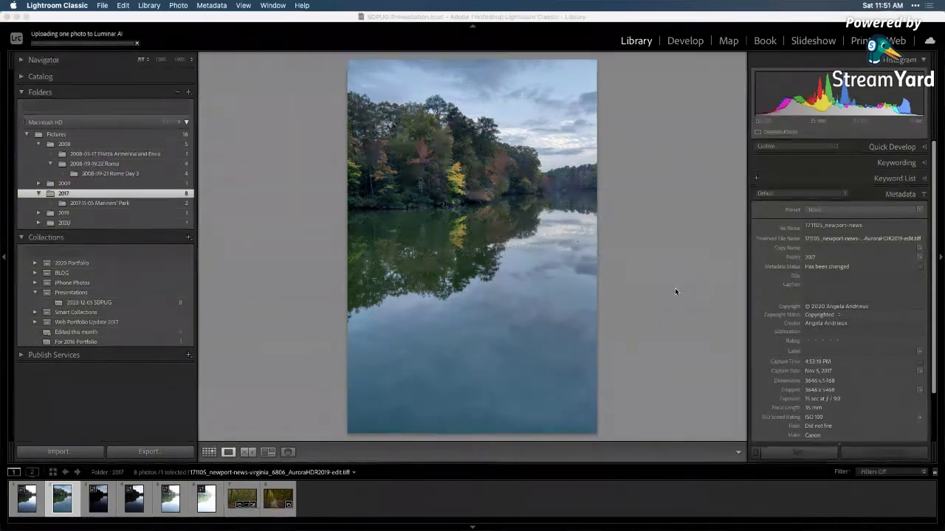
left_click(675, 290)
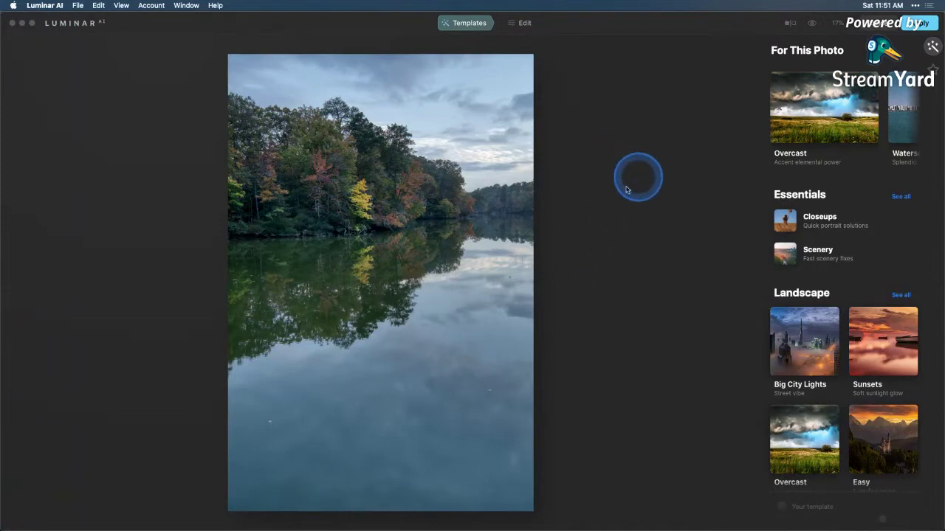
In the Edit workspace, set the Enhance AI Accent to 41 and the Structure AI Amount to 24.
left_click(524, 25)
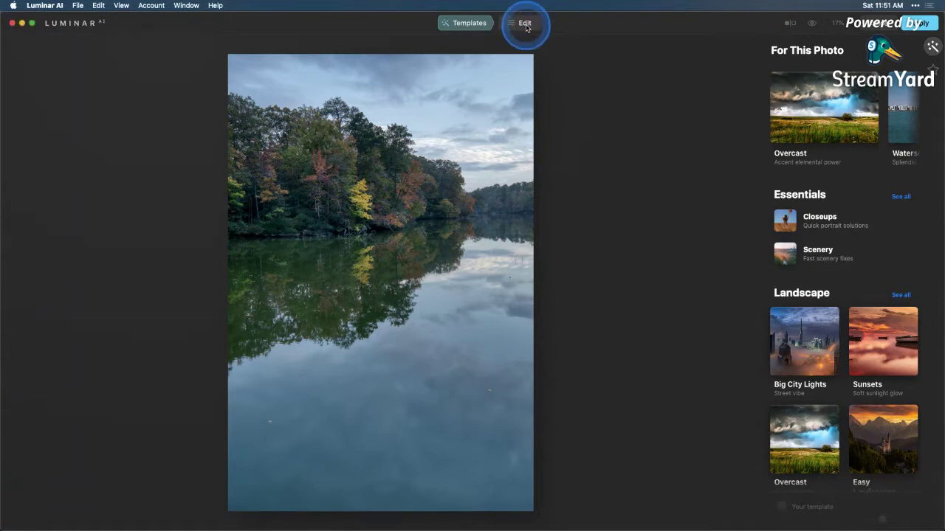
left_click(525, 24)
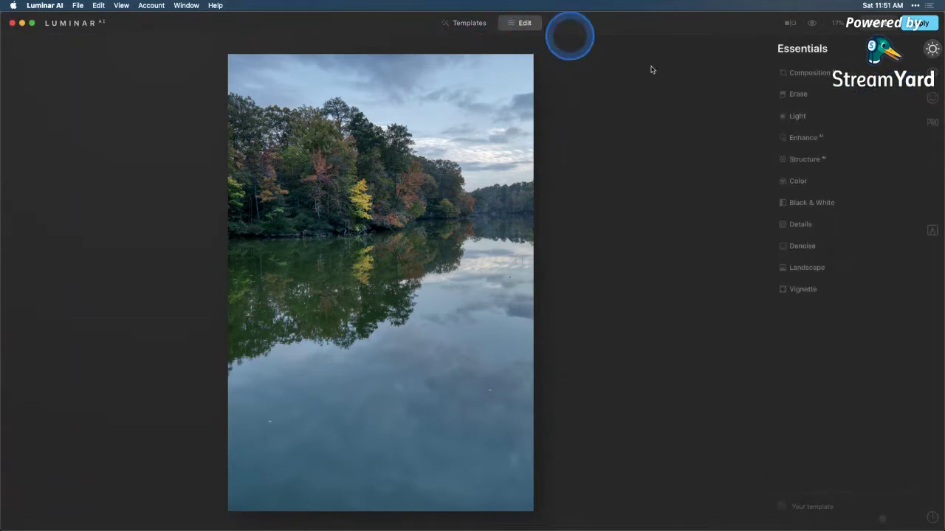
left_click(797, 138)
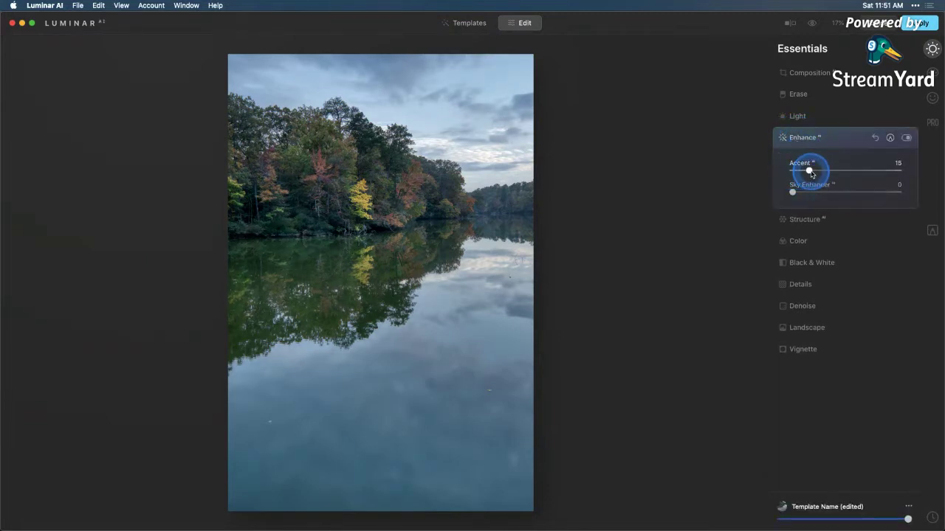
mouse_move(815, 171)
left_mouse_down()
mouse_move(843, 172)
mouse_move(832, 172)
left_mouse_up()
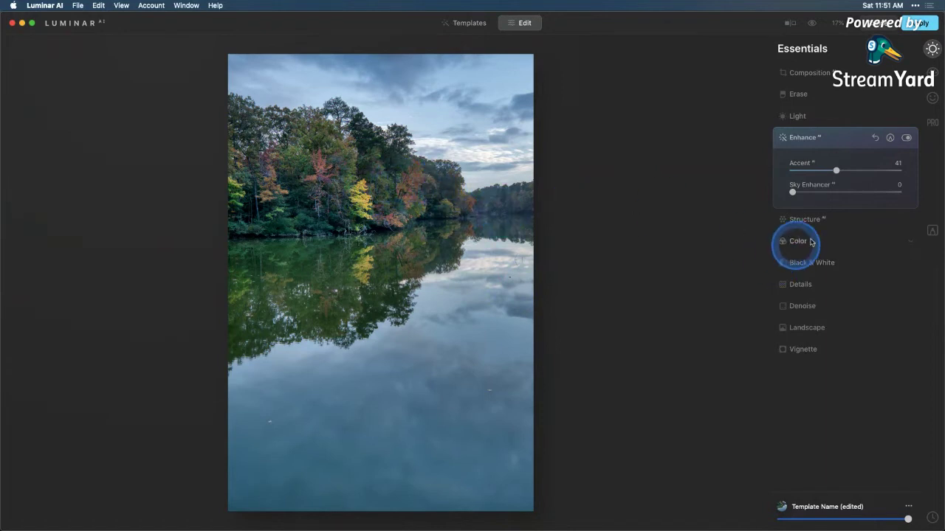
left_click(807, 219)
left_click_drag(845, 192, 868, 193)
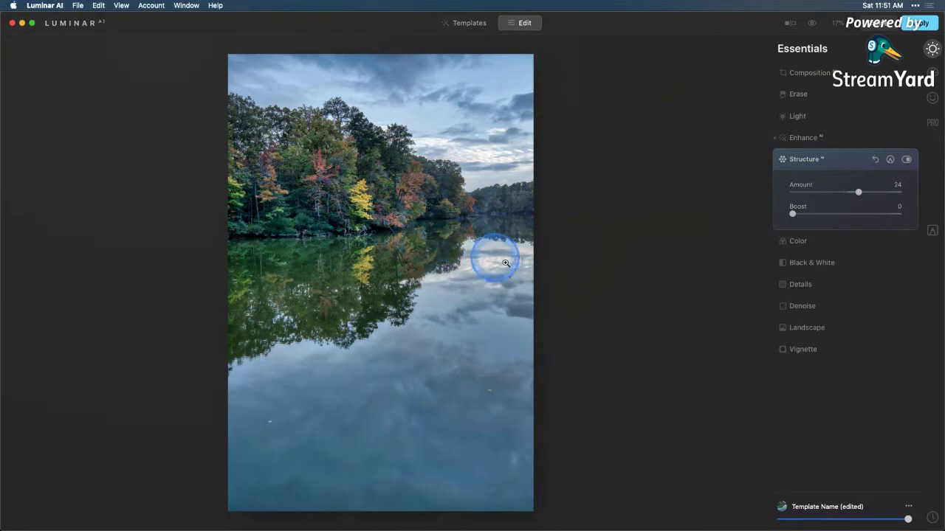
In the Color tool's HSL settings, raise the saturation of Red to 17, Orange to 18 and Yellow to 4.
left_click(794, 241)
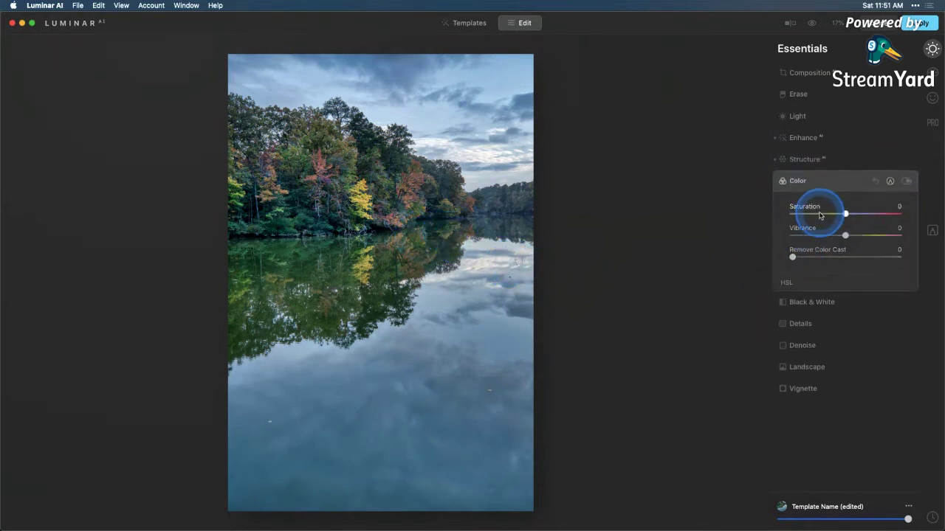
left_click(790, 284)
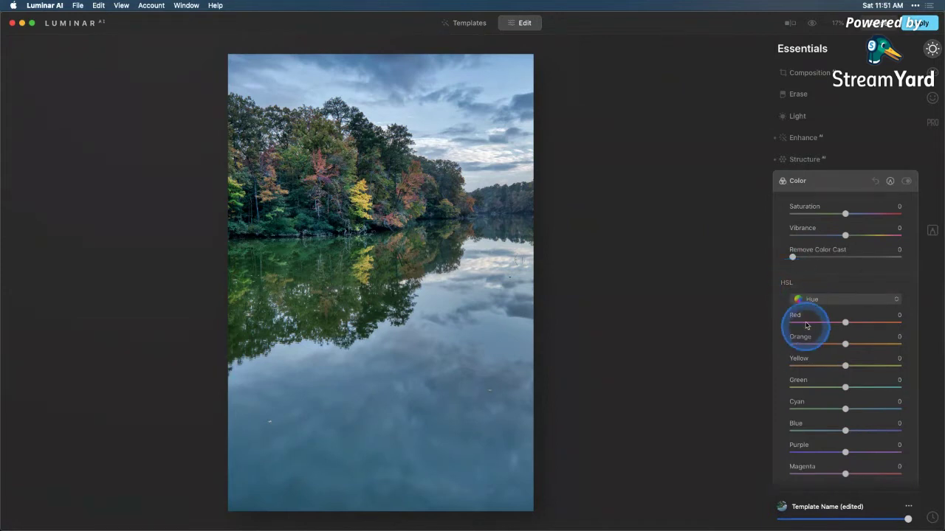
scroll(808, 303, "down", 4)
scroll(807, 306, "down", 1)
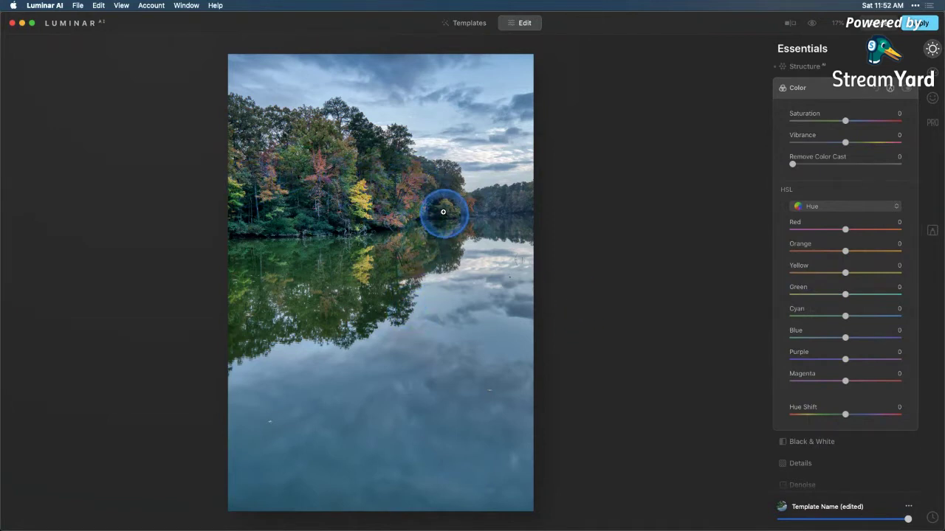
left_click(854, 206)
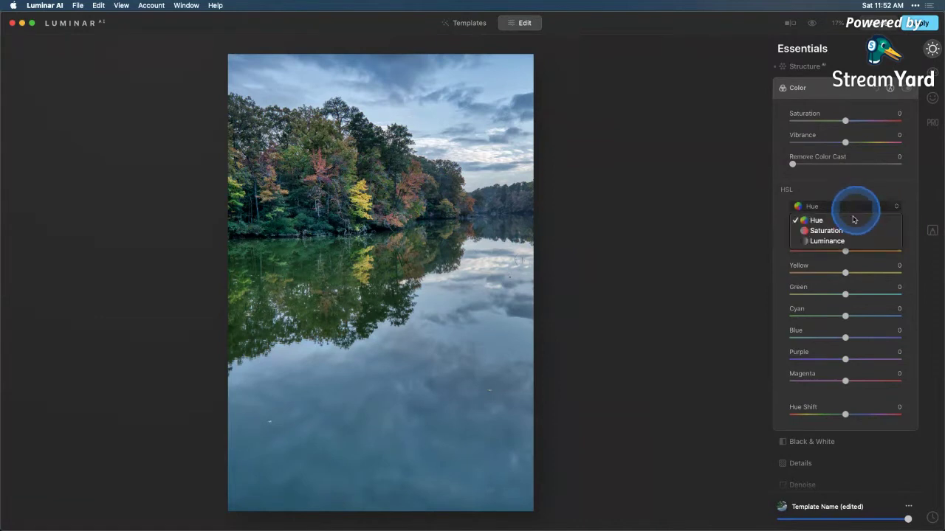
left_click(852, 231)
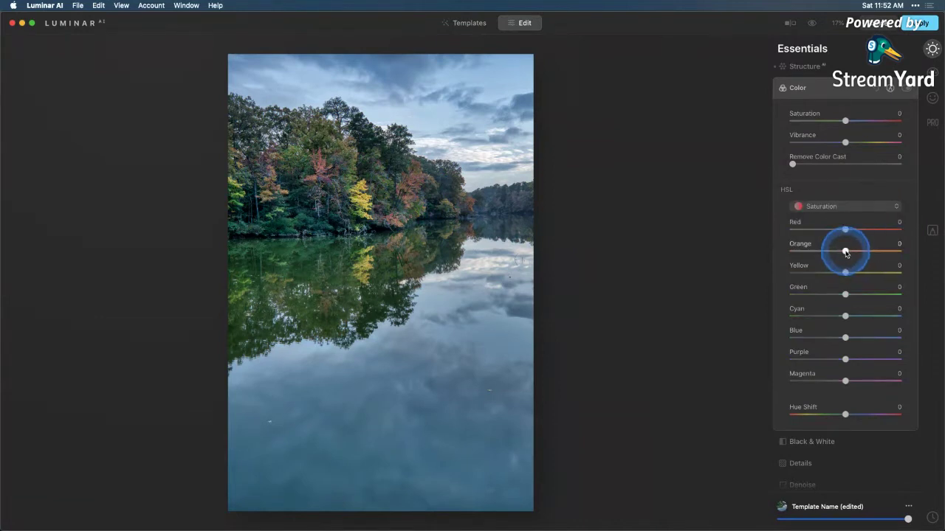
left_click_drag(854, 252, 855, 252)
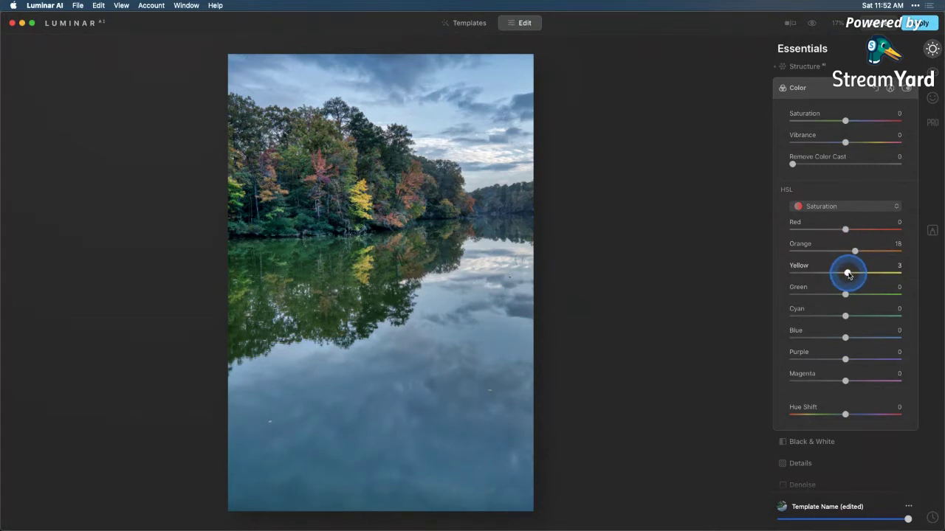
left_click(846, 231)
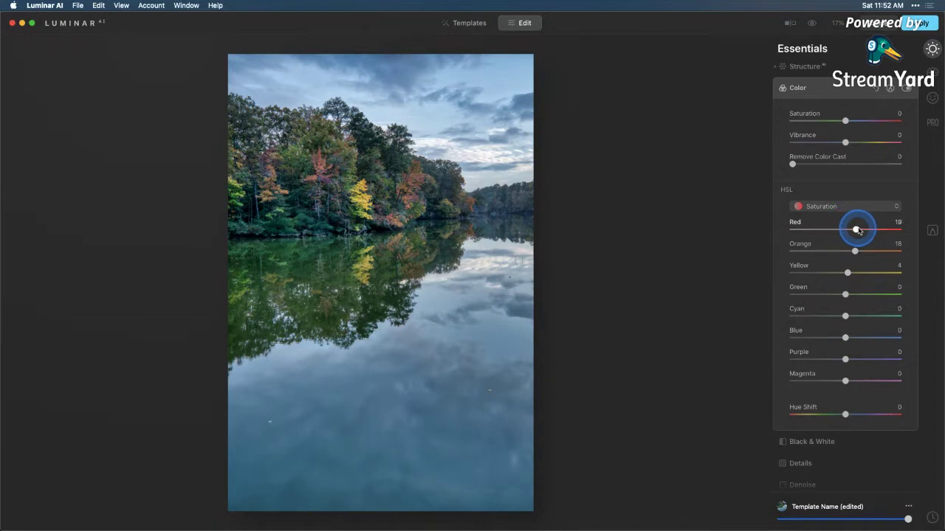
left_click(739, 327)
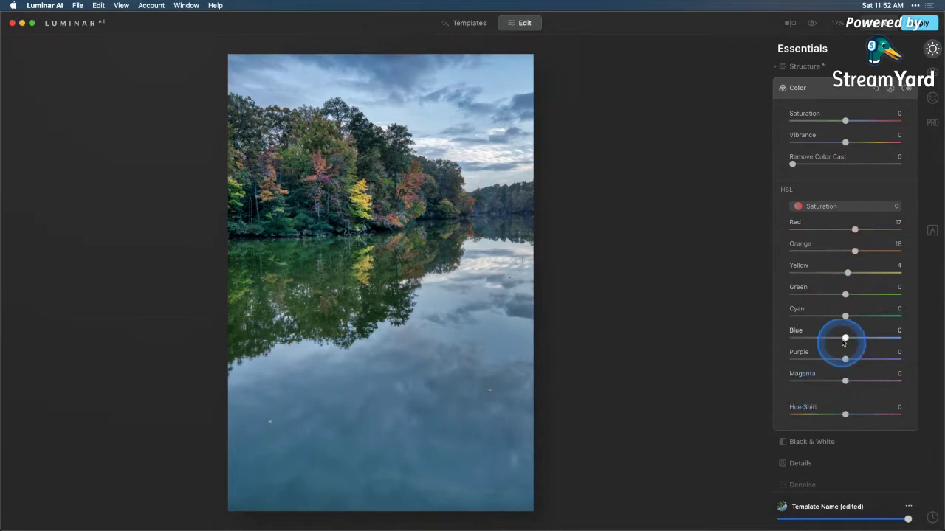
Shift the HSL Green hue toward yellow to about -14 and lower the Green luminance to -20.
left_click(826, 206)
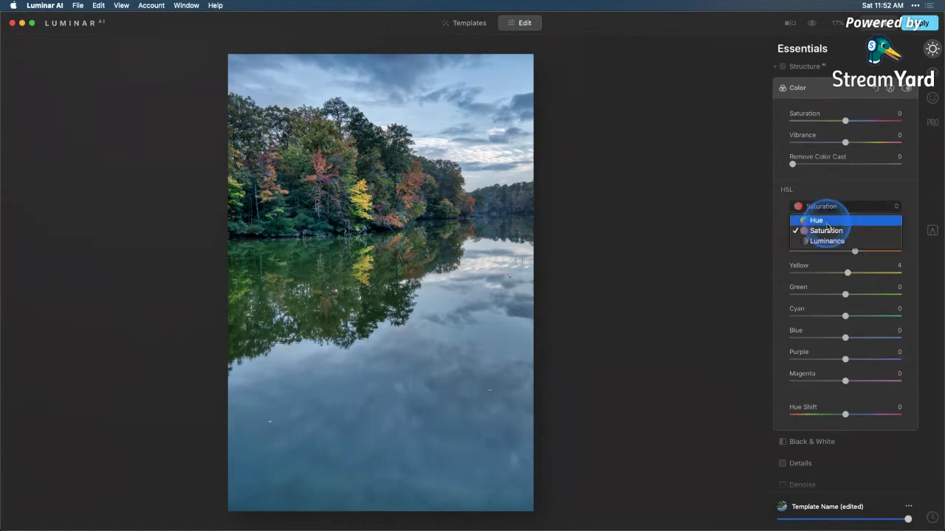
left_click(821, 220)
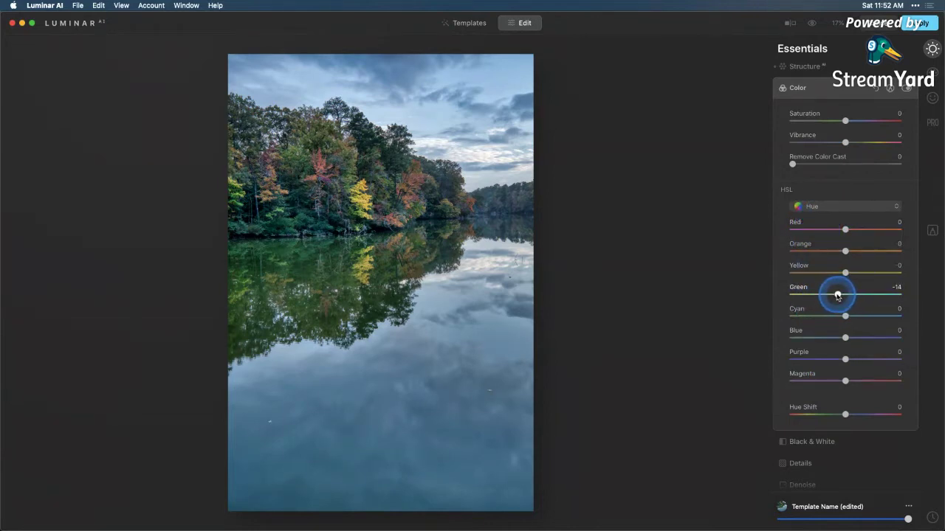
left_click(844, 206)
left_click(841, 241)
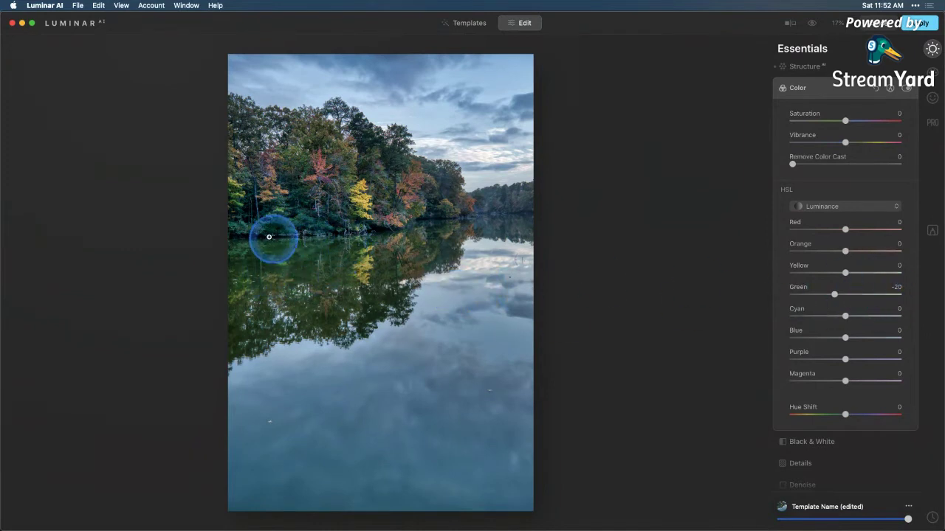
Reduce the HSL saturation of Green to -12.
left_click(848, 207)
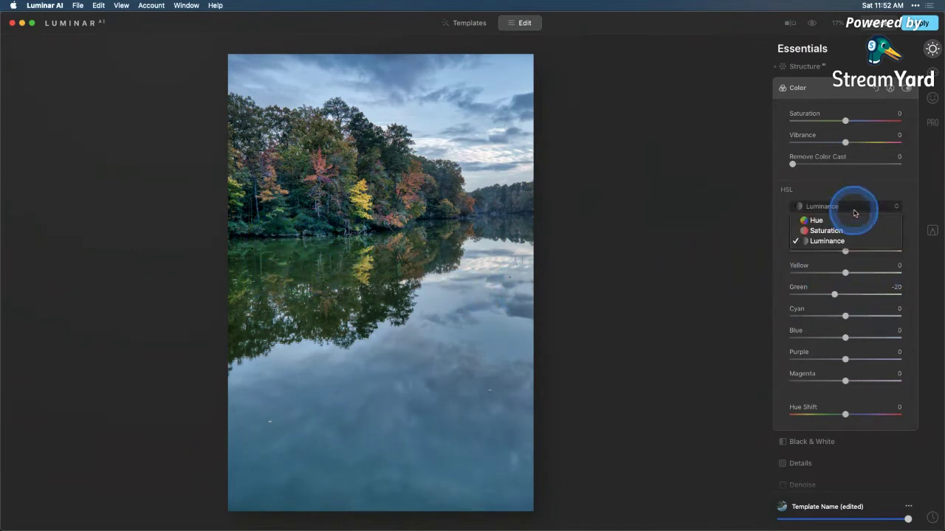
left_click(846, 231)
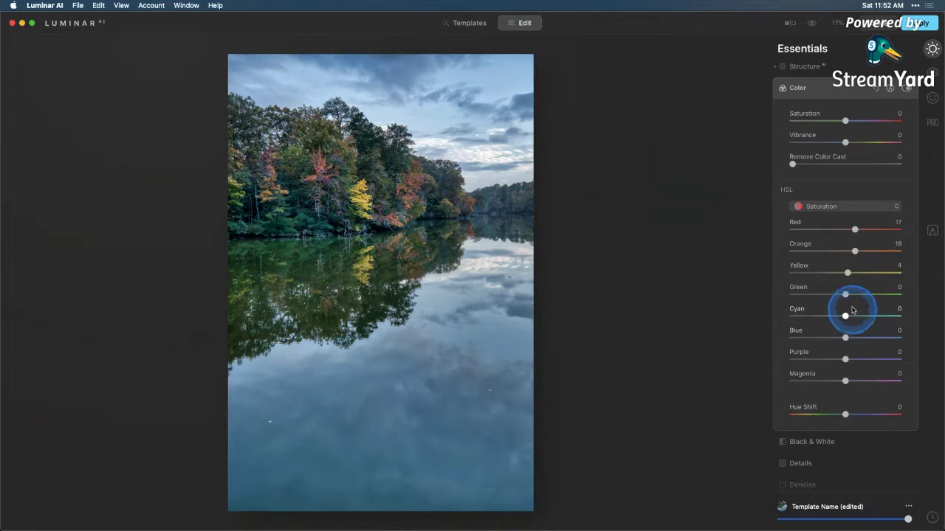
left_click_drag(846, 296, 843, 296)
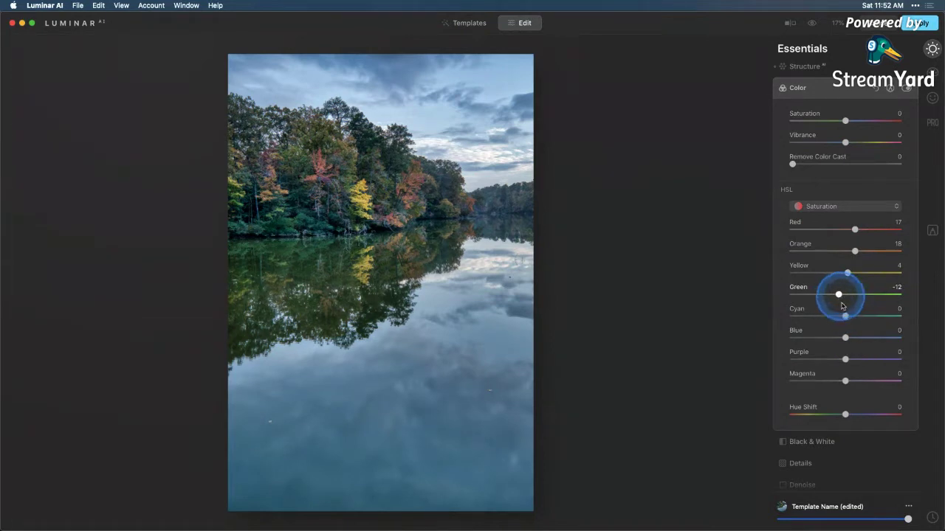
In the Landscape tool, set Foliage Enhancer to 16 and Foliage Hue to -59.
scroll(823, 379, "down", 3)
left_click(804, 460)
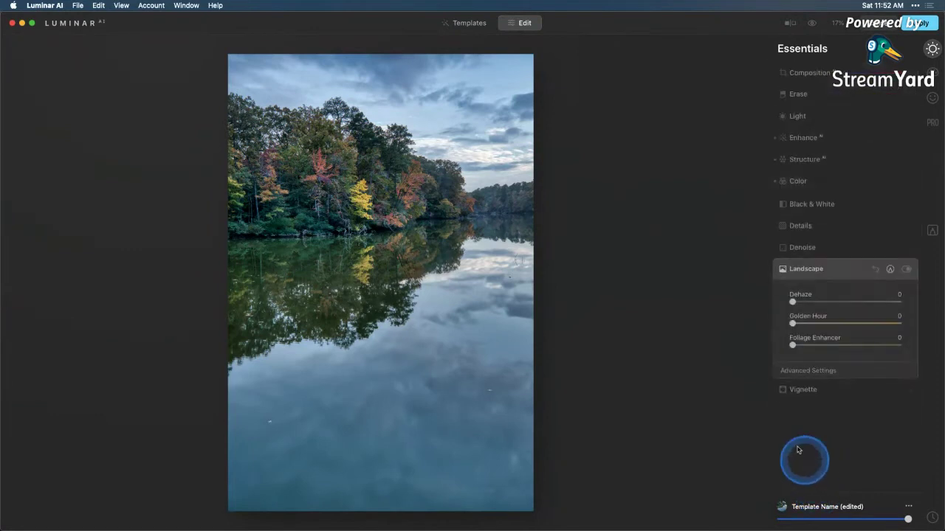
left_click(794, 344)
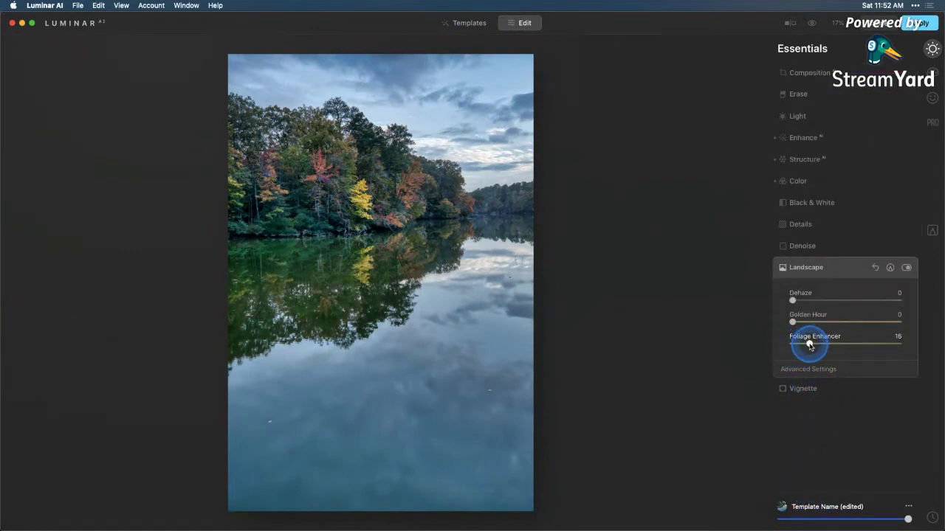
left_click(808, 369)
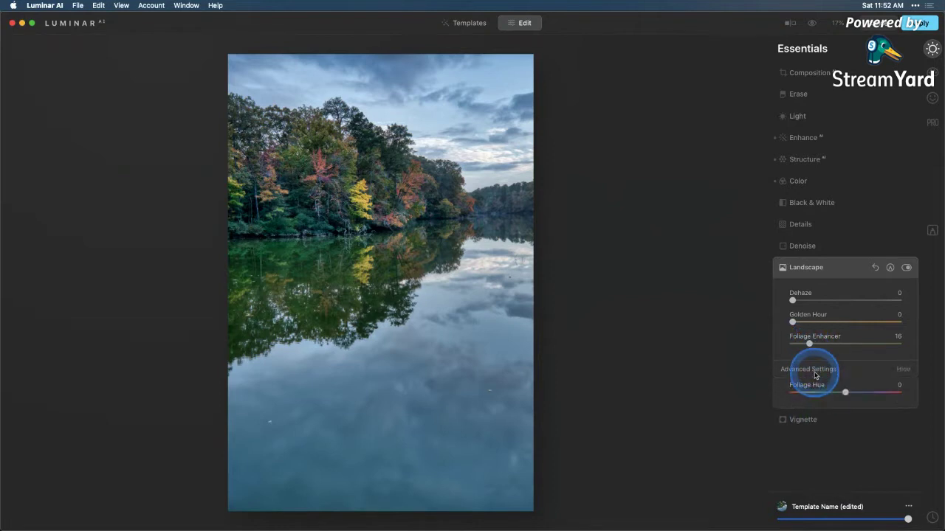
left_click_drag(845, 392, 836, 396)
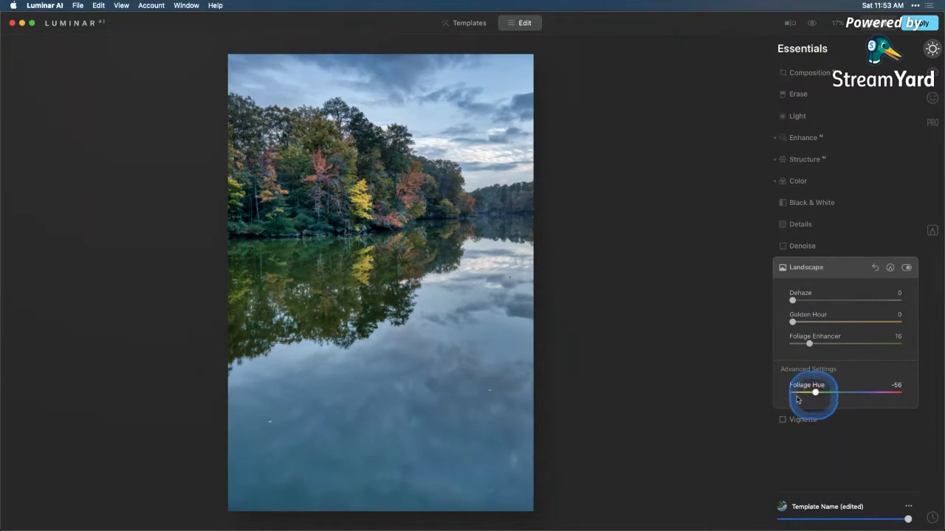
left_click_drag(816, 395, 814, 393)
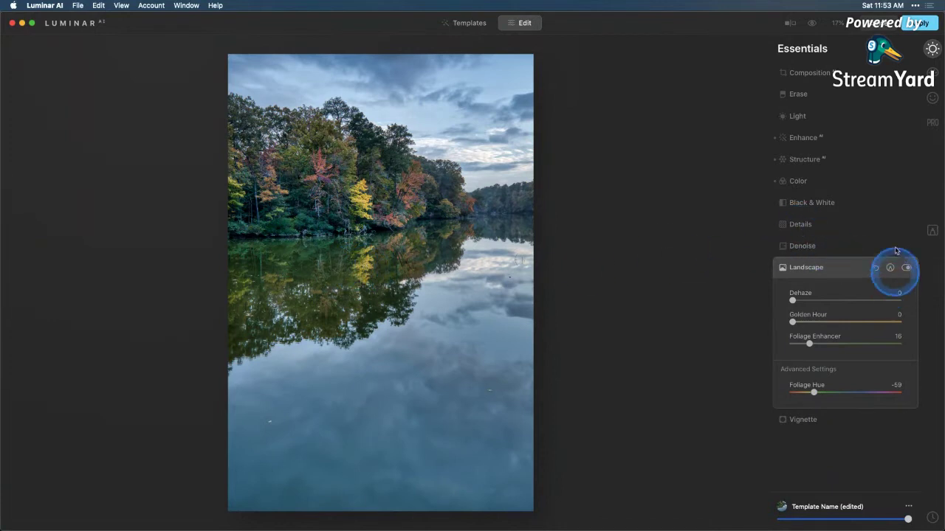
Set up a Basic local mask with Saturation -20, and set its paint brush to opacity 48 and radius about 148.
left_click(932, 231)
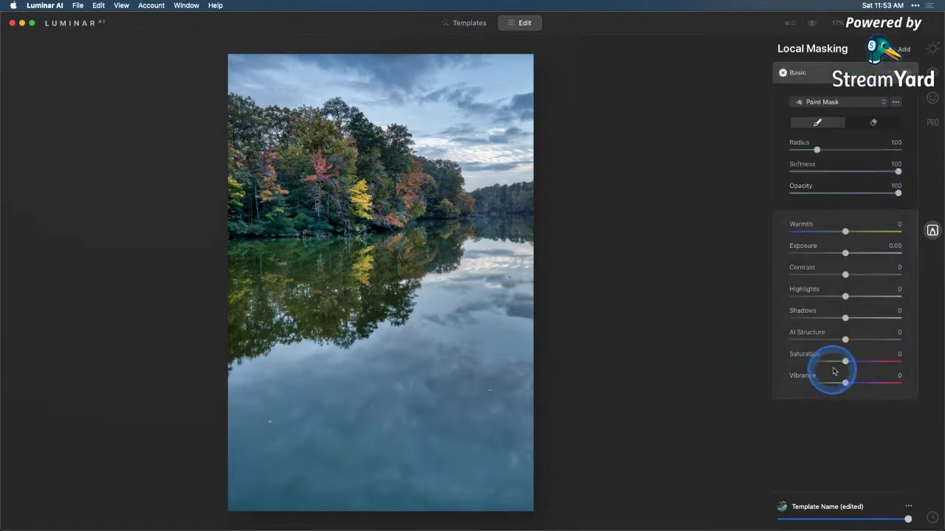
left_click_drag(846, 362, 839, 362)
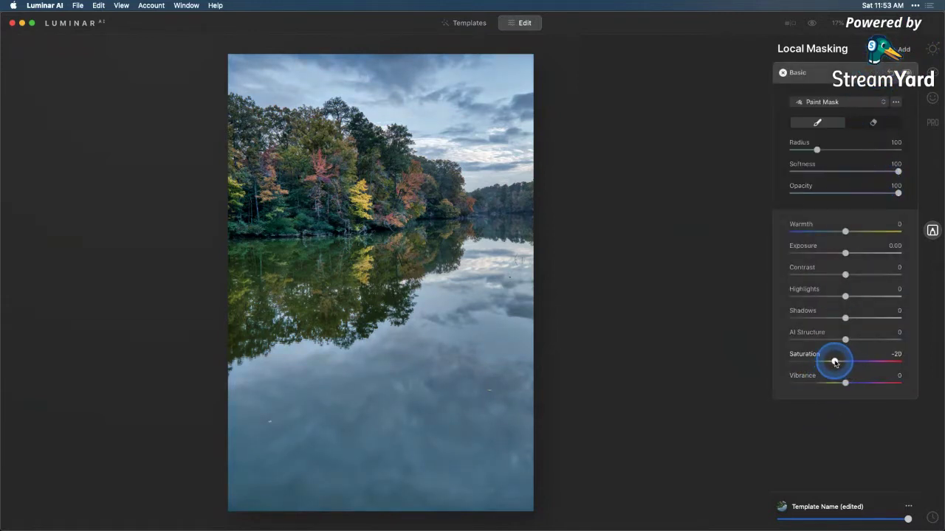
left_click_drag(896, 190, 844, 193)
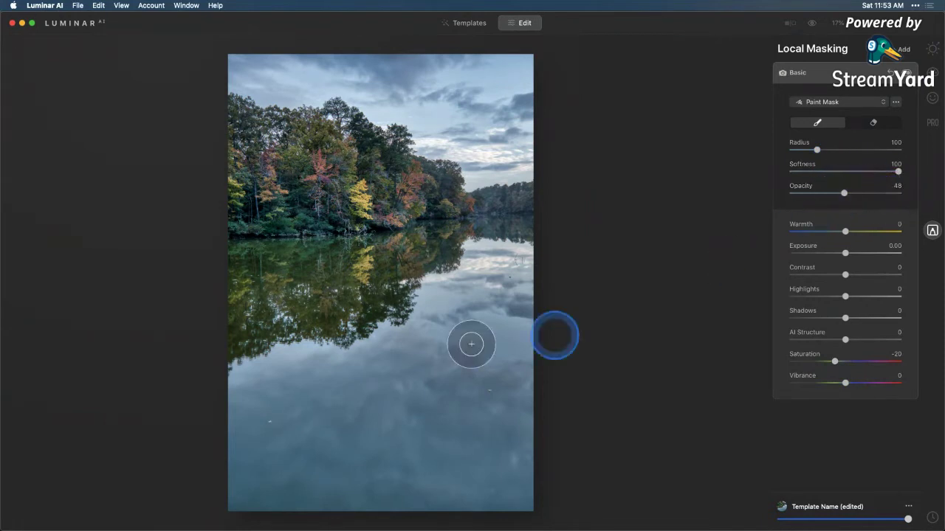
key("bracketright")
key("bracketright")
key("bracketright")
key("bracketright")
key("bracketright")
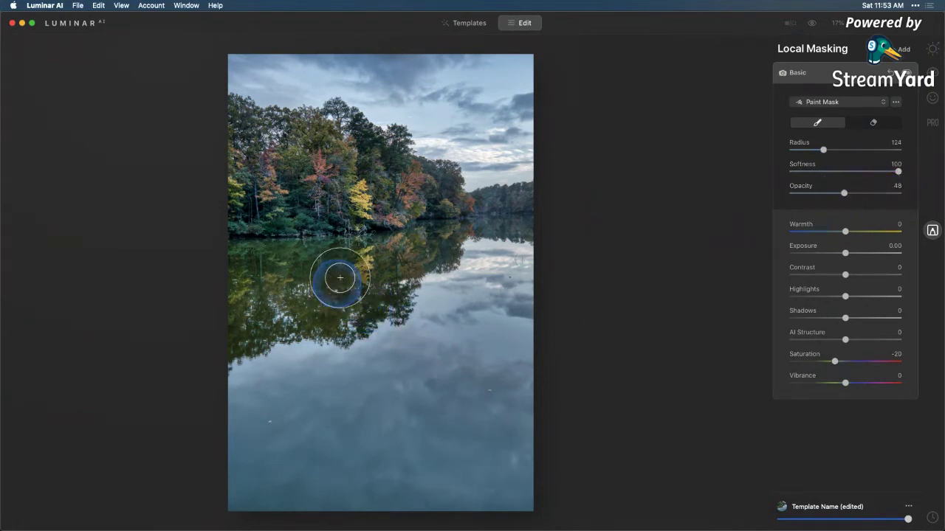
Paint the local mask along the waterline below the trees, set its Exposure to -0.64, and brush the upper edge of the sky.
mouse_move(336, 249)
left_mouse_down()
mouse_move(239, 252)
mouse_move(254, 257)
mouse_move(316, 232)
mouse_move(275, 231)
left_mouse_up()
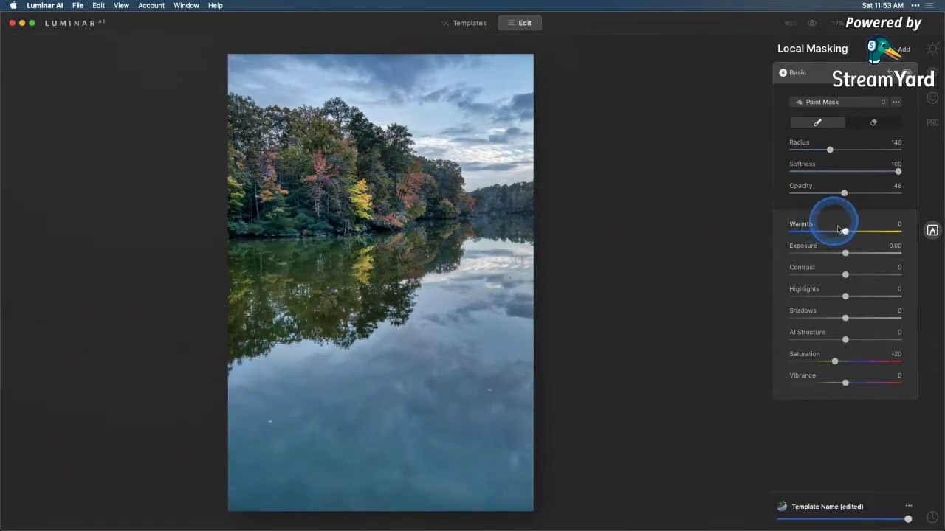
left_click_drag(846, 253, 829, 257)
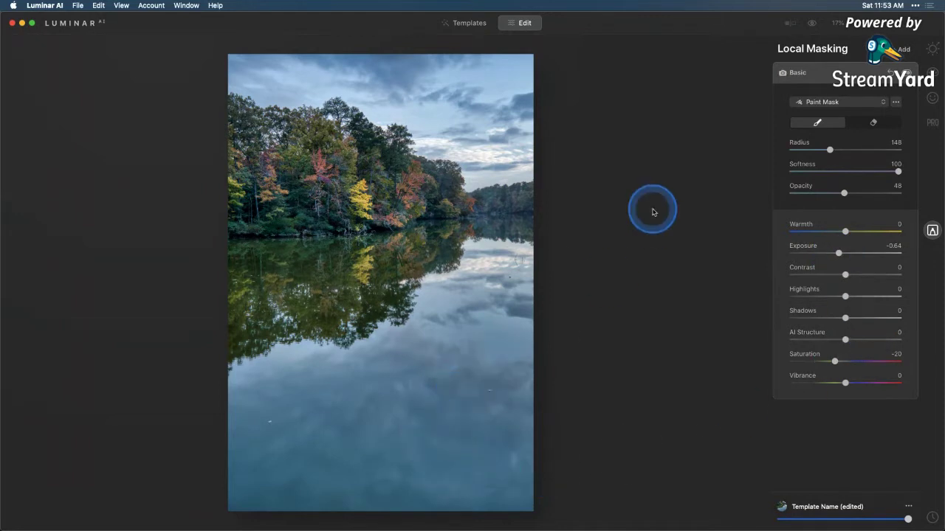
left_click_drag(302, 56, 362, 67)
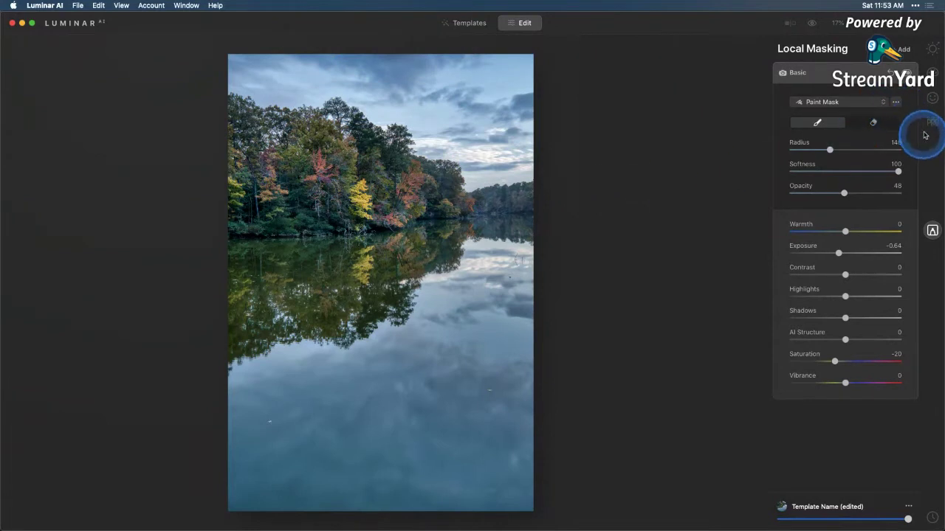
In the Enhance AI tool, set Sky Enhancer to 20.
left_click(934, 49)
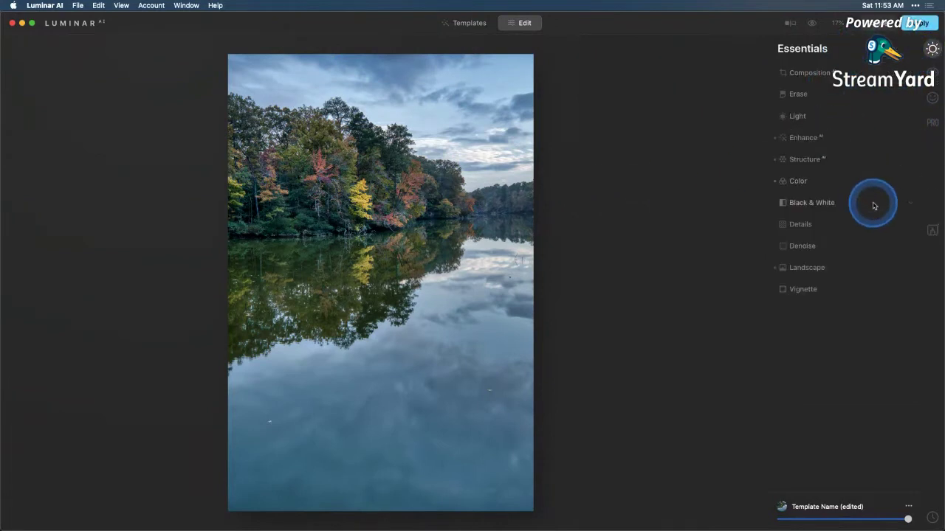
left_click(812, 146)
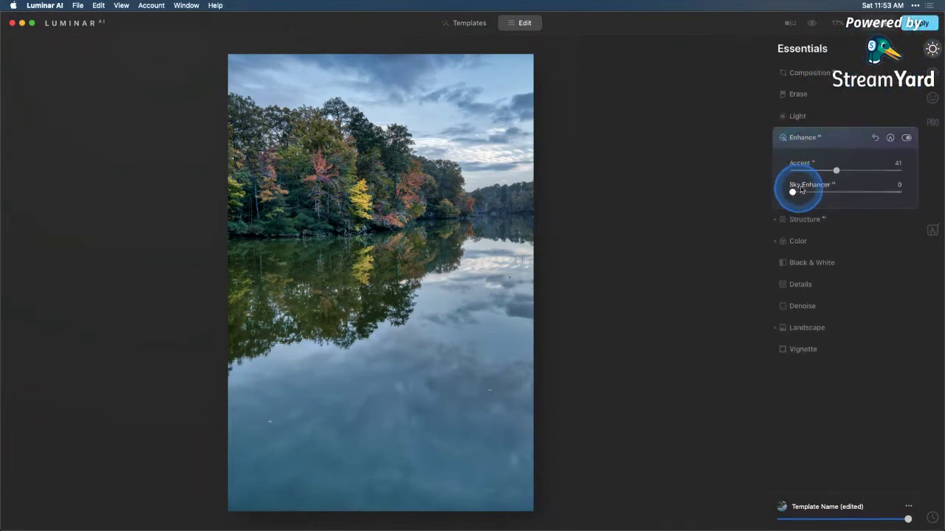
left_click_drag(793, 194, 820, 194)
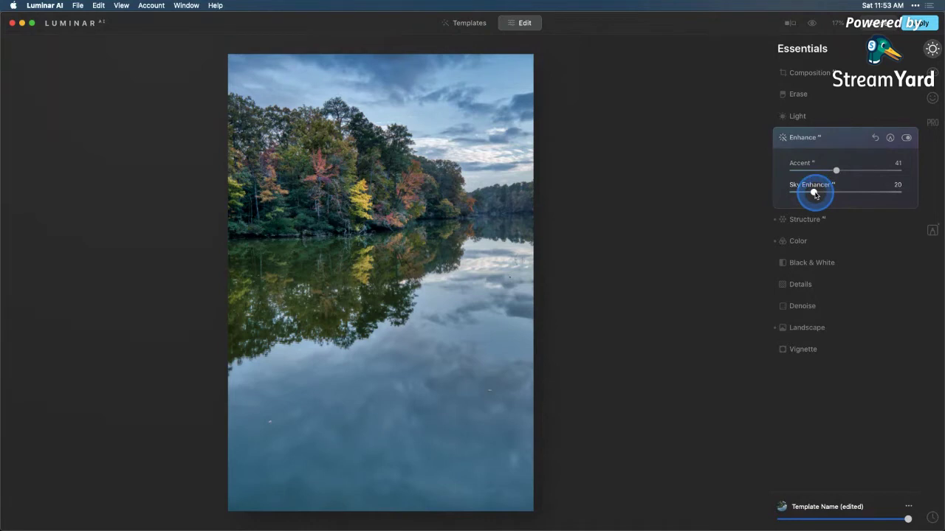
Lower the HSL Blue luminance to -39 in the Color tool, then return to the HSL saturation settings.
left_click(798, 241)
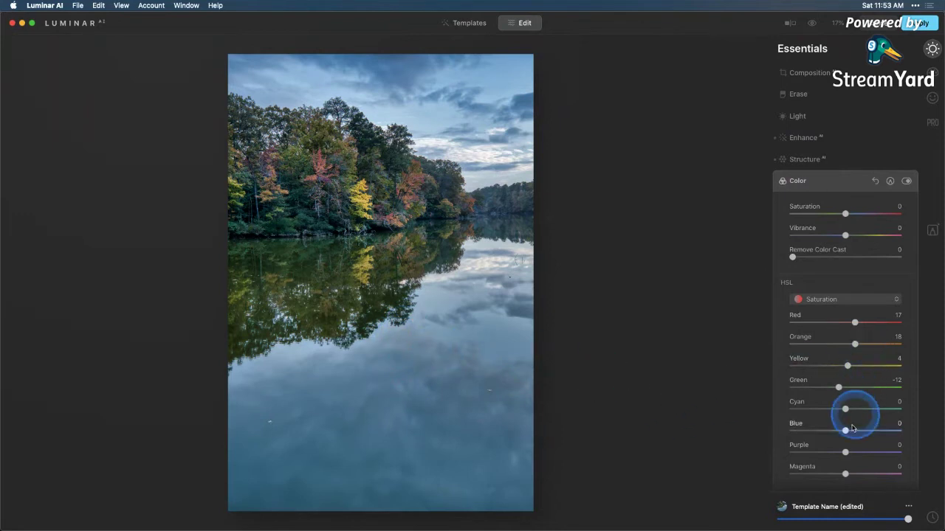
left_click(842, 298)
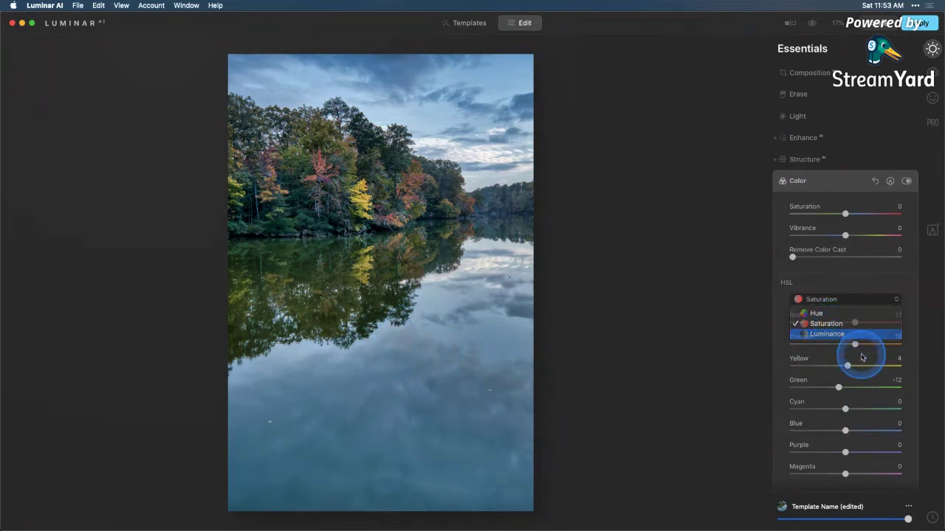
left_click(834, 334)
left_click_drag(846, 431, 817, 432)
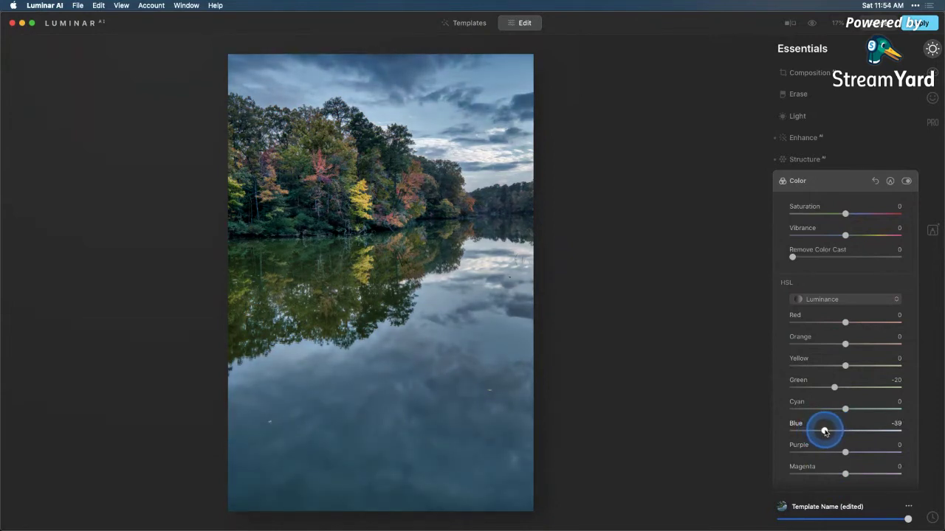
left_click(834, 299)
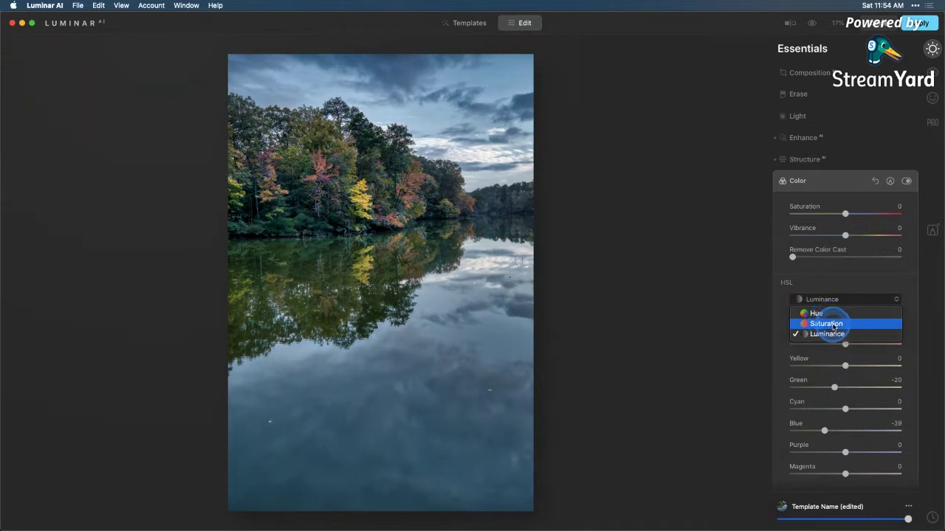
left_click(834, 325)
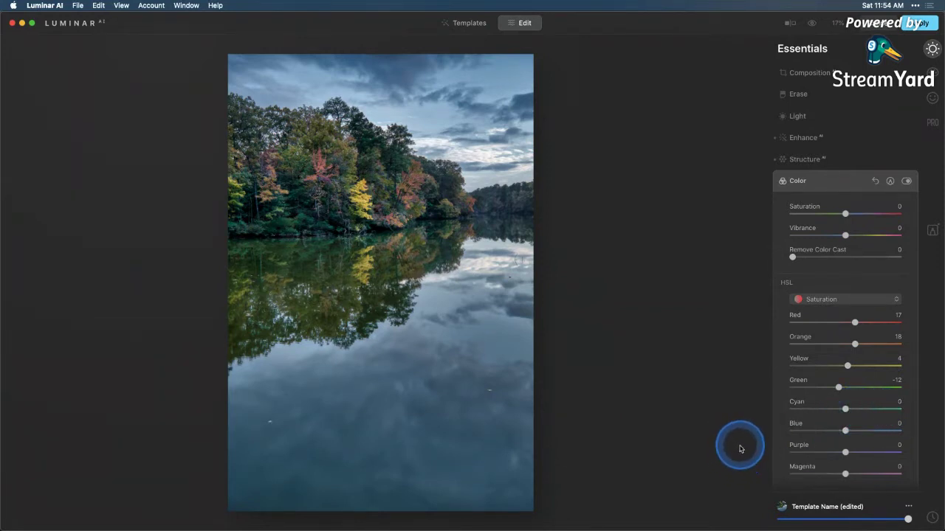
Mark the three small specks on the water with the Erase tool at brush radius 20 and erase them.
left_click(821, 95)
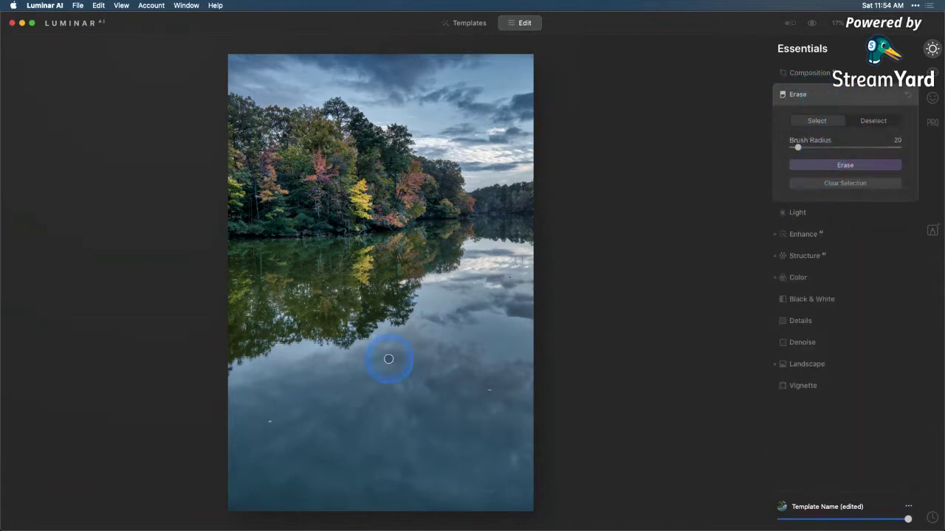
left_click(491, 390)
left_click(269, 423)
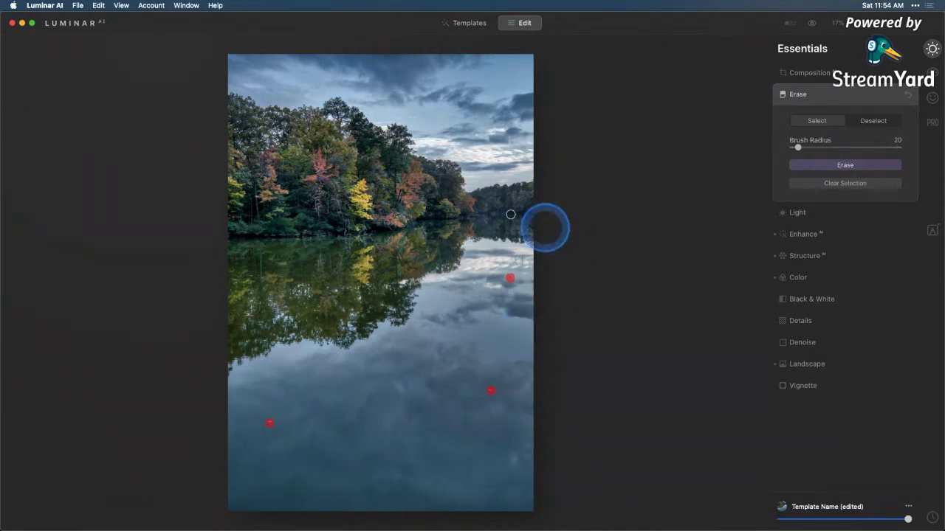
left_click(871, 164)
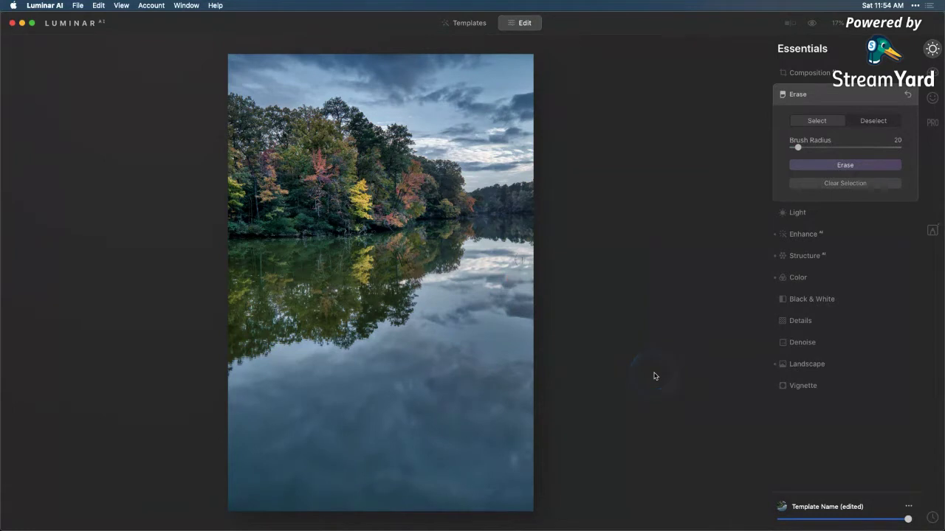
left_click(708, 389)
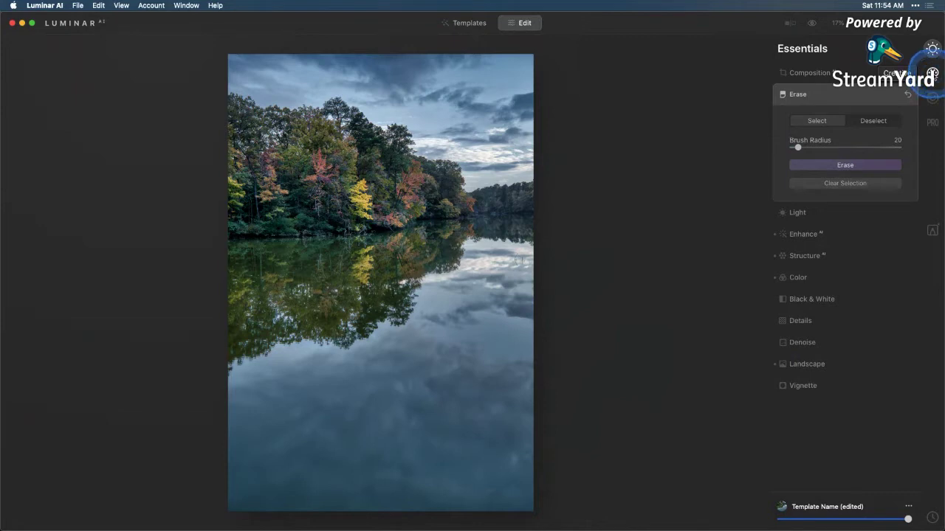
In the Mystical tool, set Amount to 35, Shadows to 25, Smoothness to -31 and Colorize Warmth to about 74.
left_click(932, 74)
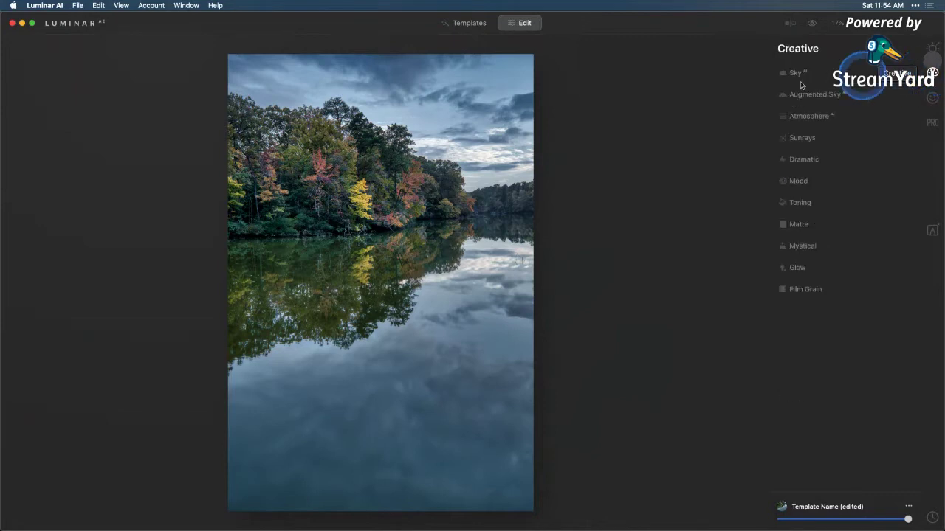
left_click(806, 247)
left_click_drag(792, 278, 828, 282)
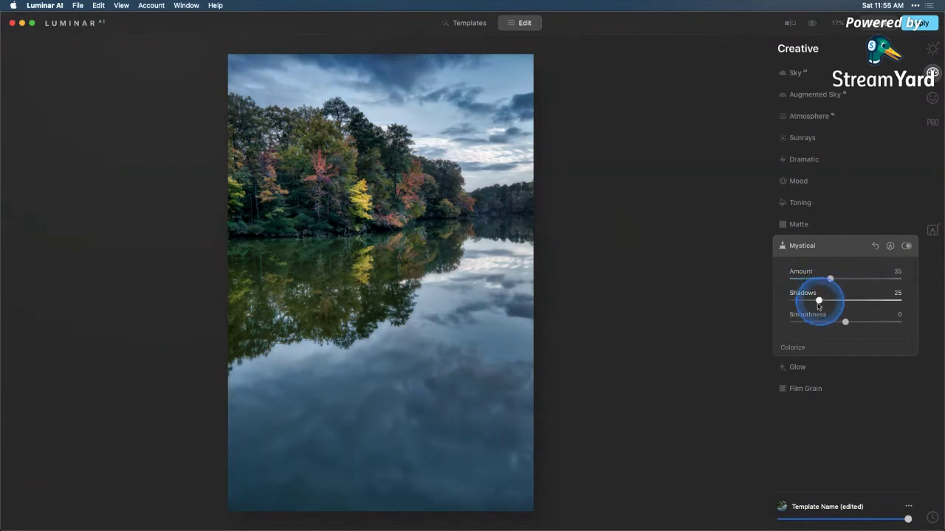
left_click_drag(846, 325, 828, 323)
left_click(819, 346)
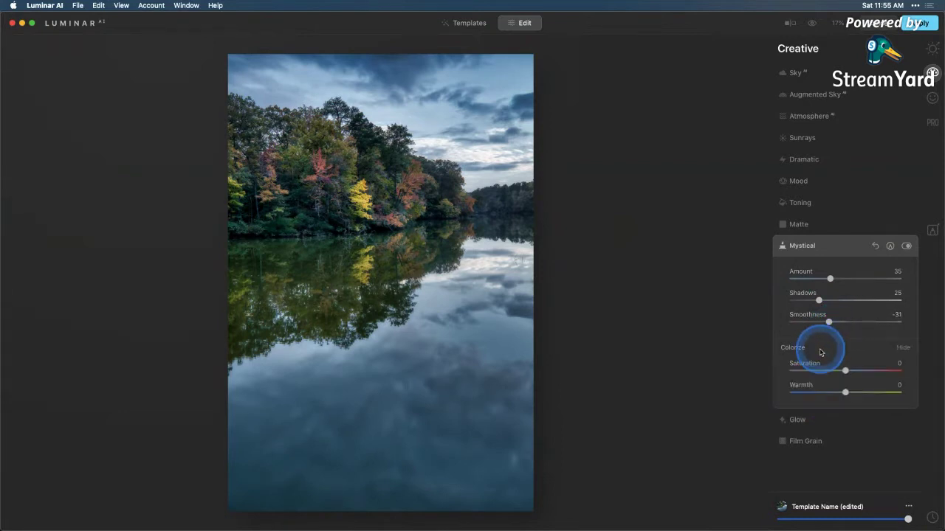
left_click_drag(847, 395, 918, 392)
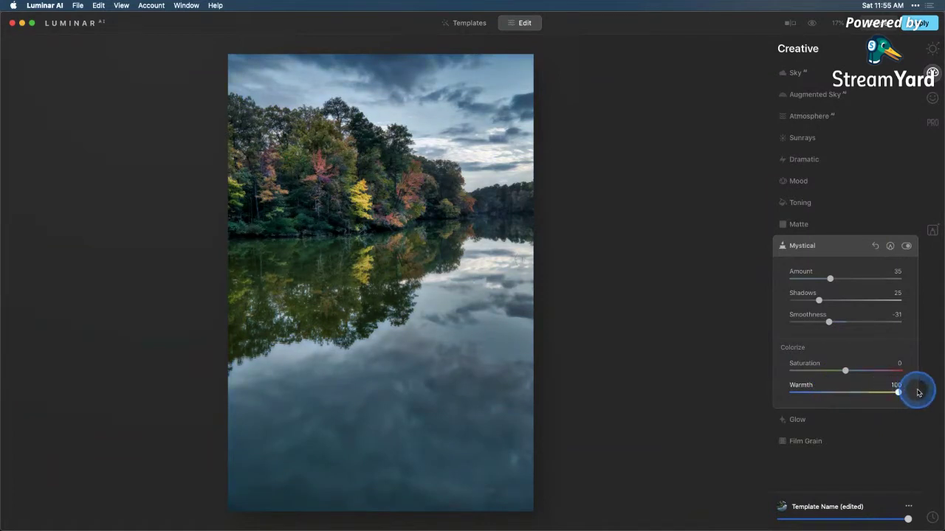
left_click_drag(900, 395, 884, 392)
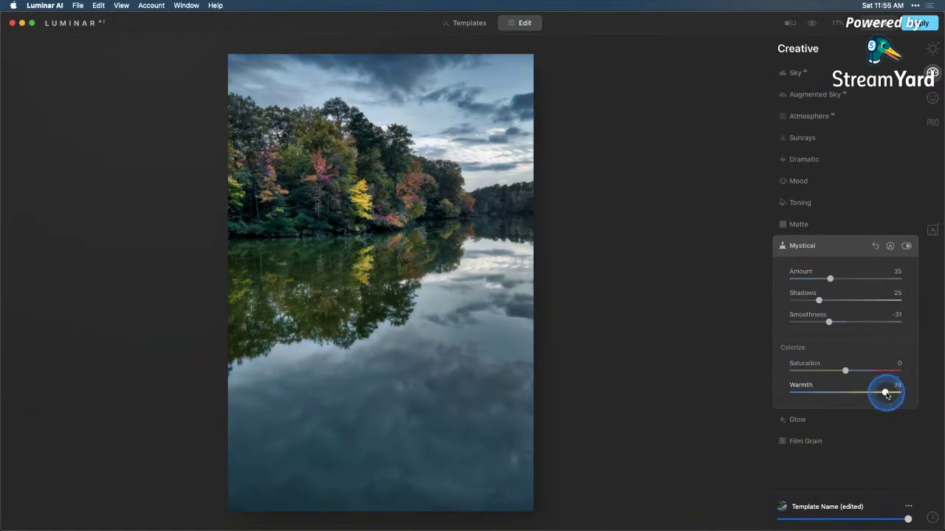
Add a vignette with Amount -100, Size 10, Roundness 100, Feather 55 and Inner Light 6.
left_click(932, 48)
left_click(796, 289)
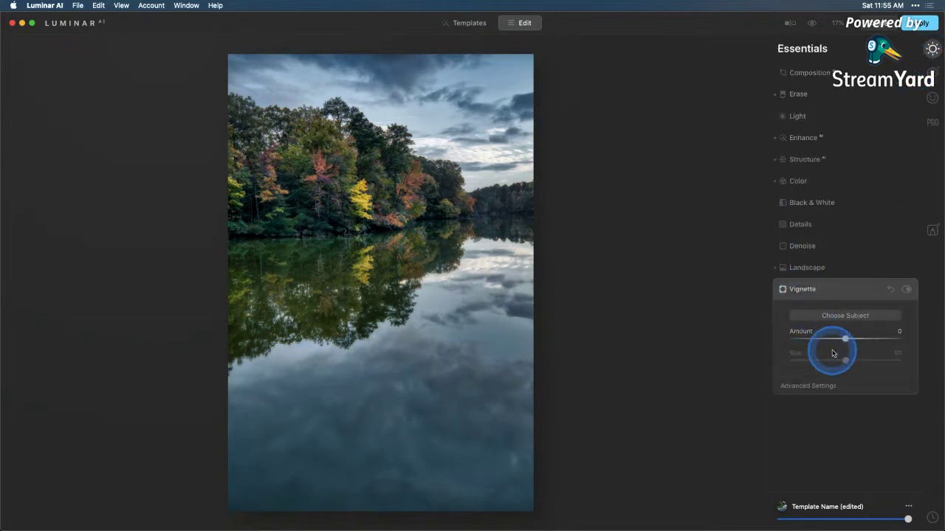
left_click_drag(844, 338, 769, 338)
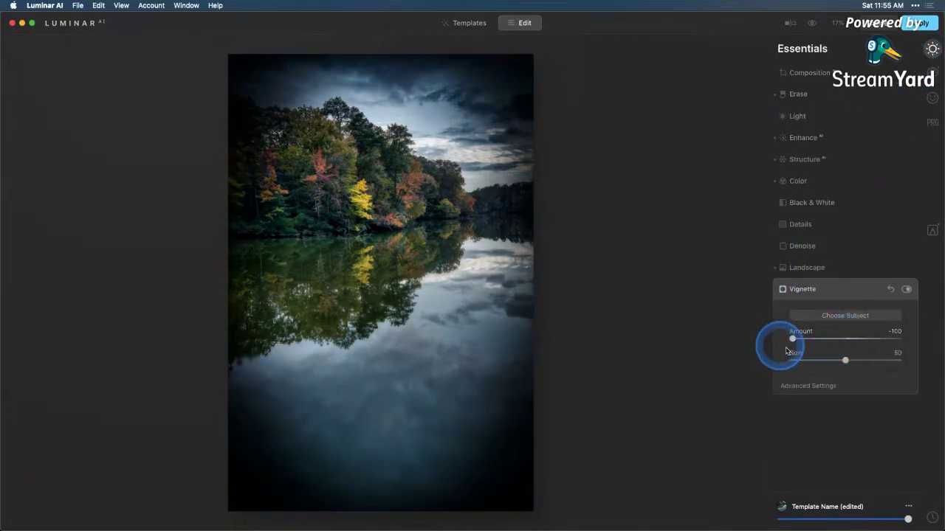
left_click_drag(845, 360, 770, 363)
left_click(825, 387)
left_click_drag(846, 428, 924, 414)
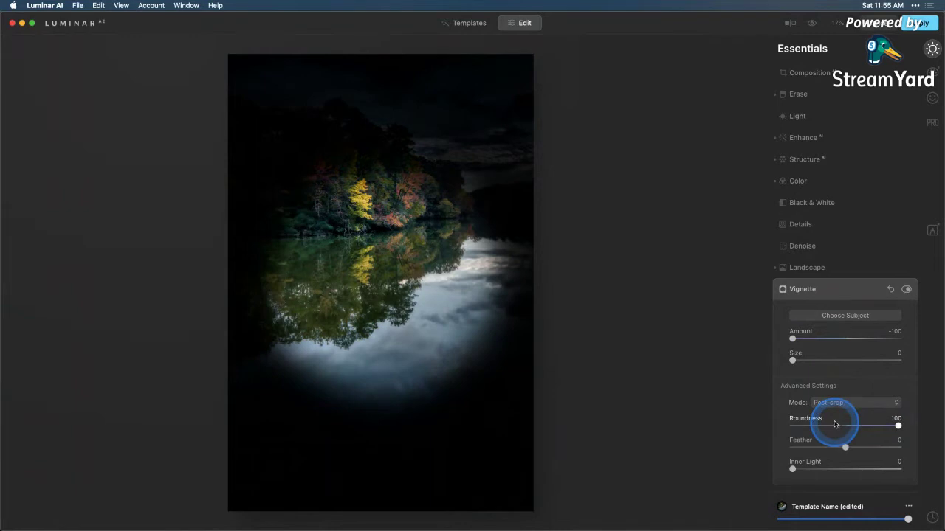
left_click_drag(793, 360, 801, 359)
left_click_drag(835, 450, 875, 448)
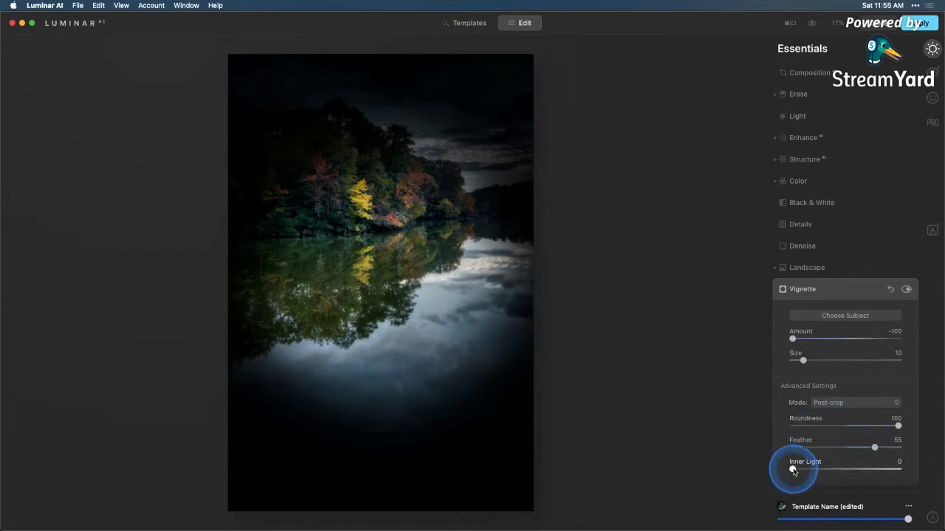
left_click_drag(793, 471, 798, 471)
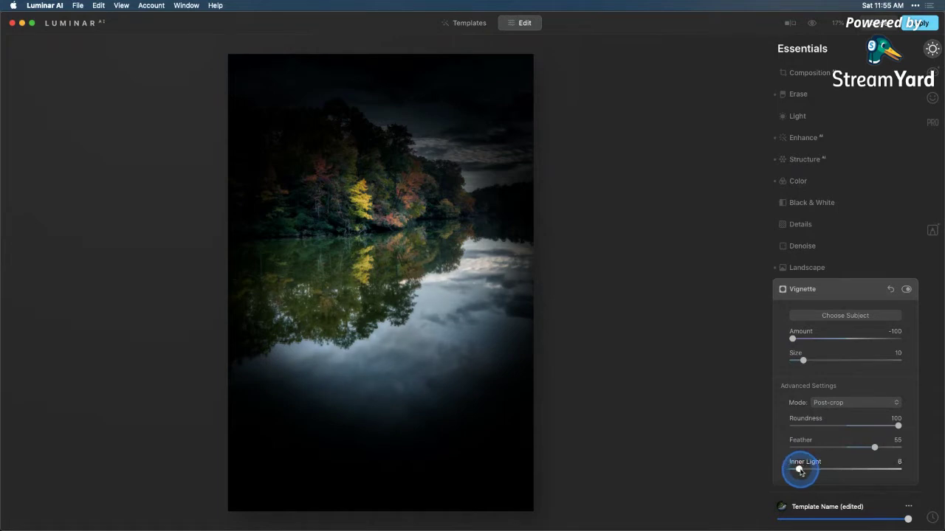
Center the vignette on the shoreline beside the yellow tree and set its Amount to -49.
left_click(841, 315)
left_click(350, 214)
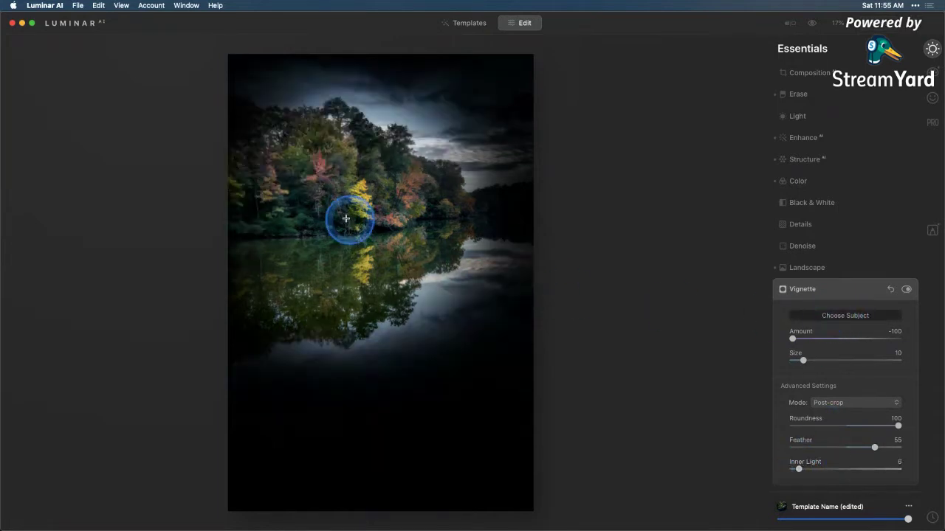
left_click(329, 216)
left_click(353, 219)
left_click(351, 214)
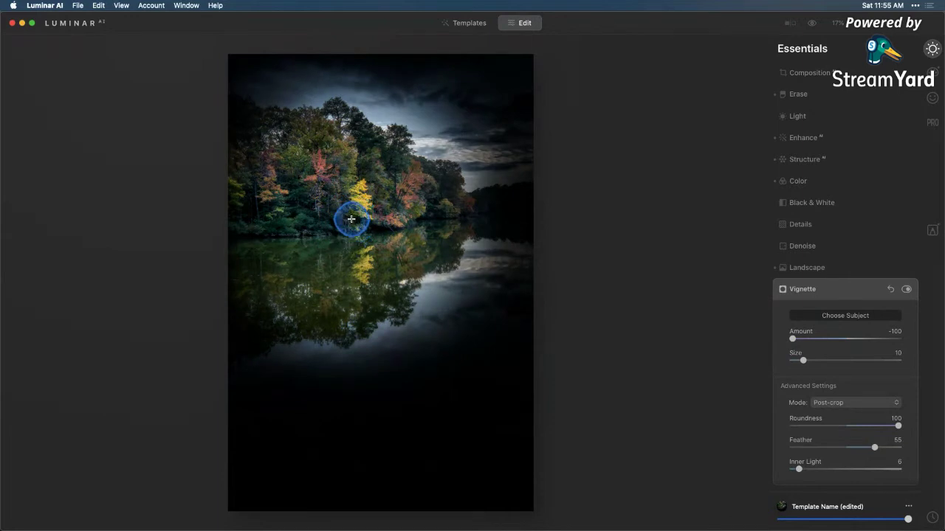
left_click_drag(793, 338, 822, 342)
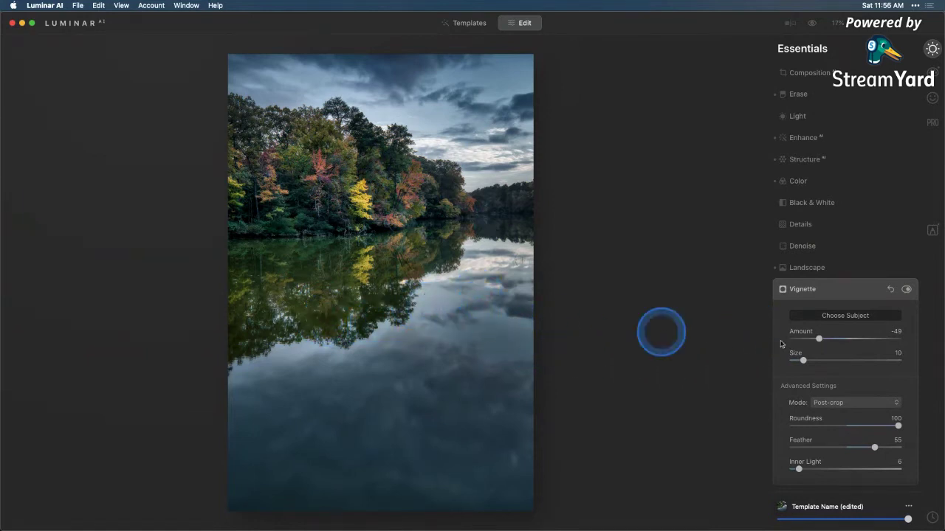
Apply the Luminar AI edits back to Lightroom Classic and inspect the red and yellow trees at 100%.
left_click(934, 74)
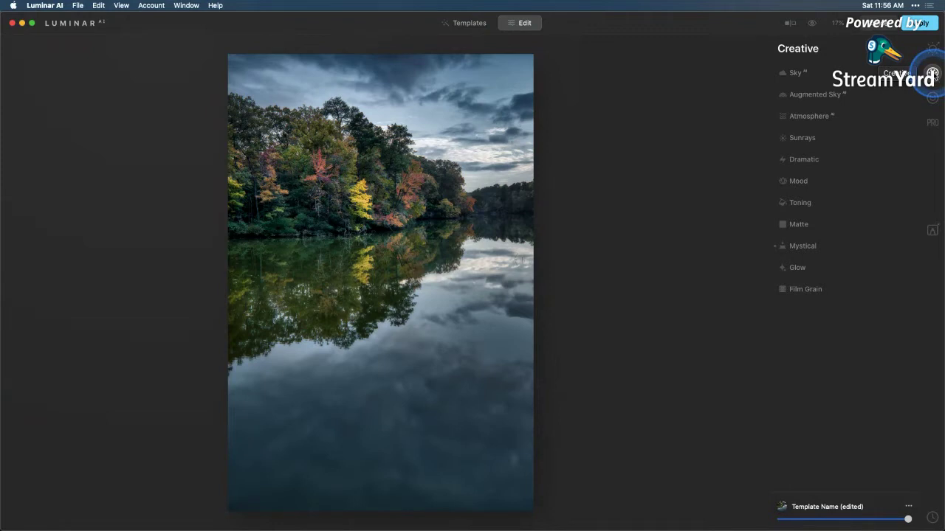
left_click(919, 23)
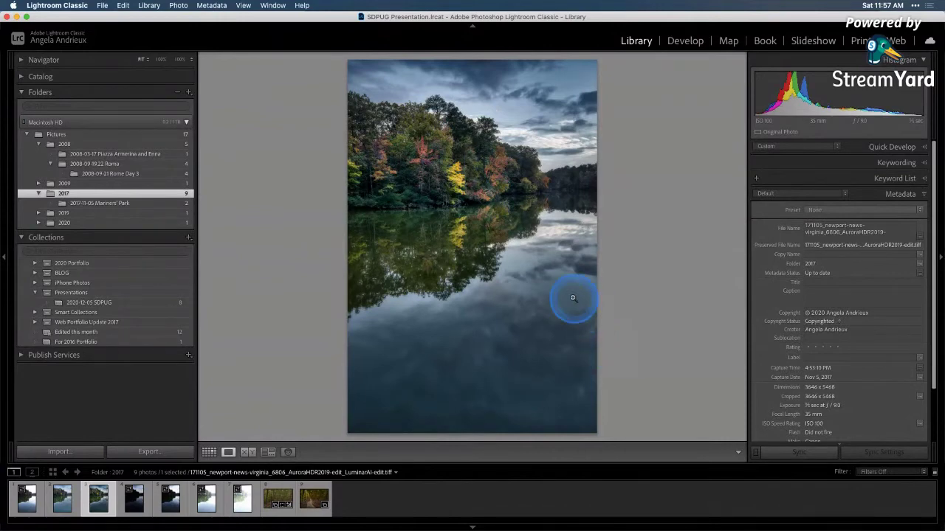
left_click(425, 146)
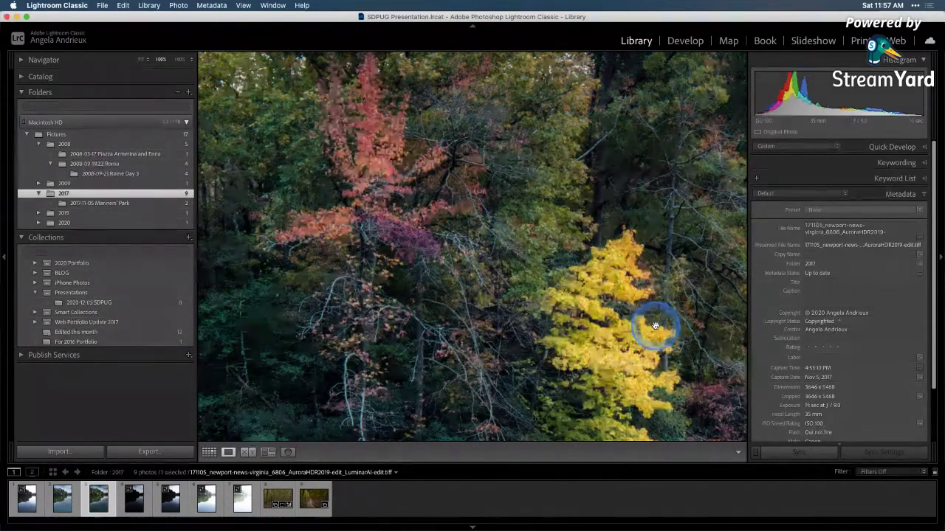
Inspect the treetops and sky of the edited lake photo at 100%, and return to the full image.
scroll(653, 319, "up", 5)
scroll(655, 325, "up", 6)
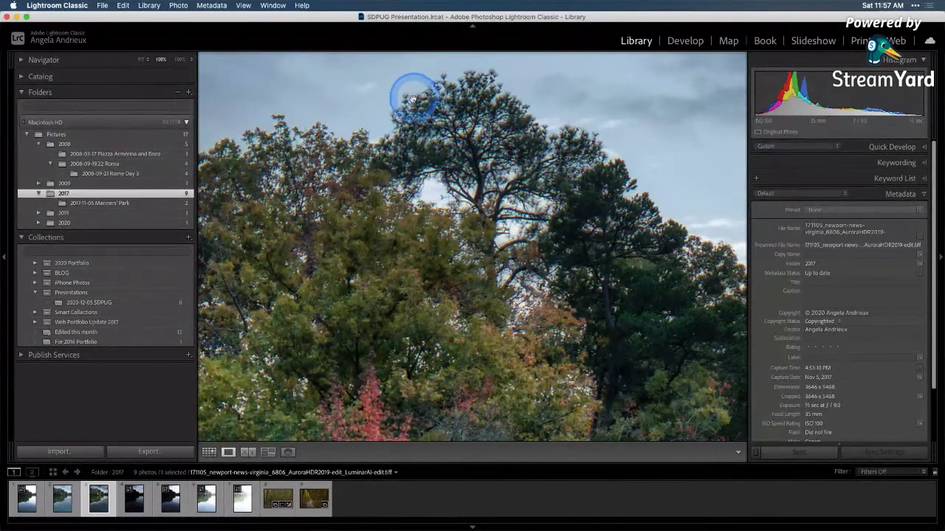
scroll(344, 143, "up", 1)
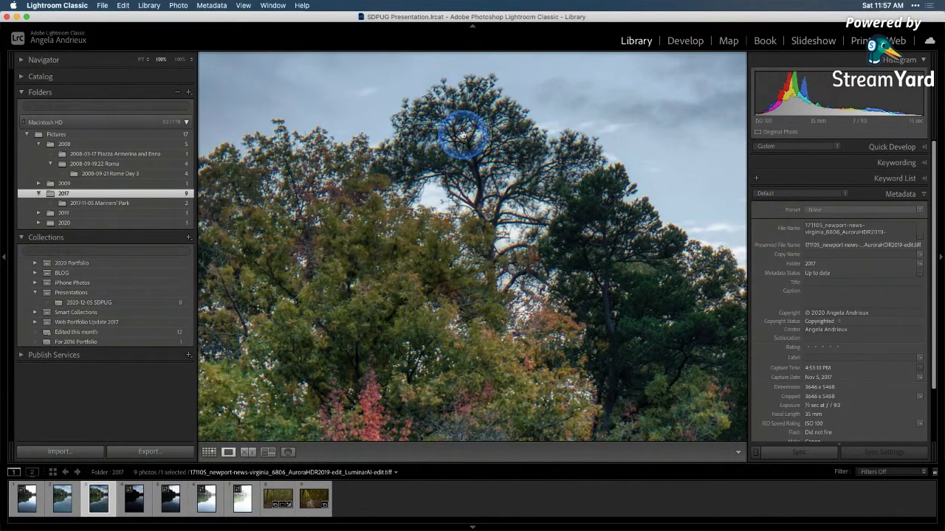
left_click(424, 155)
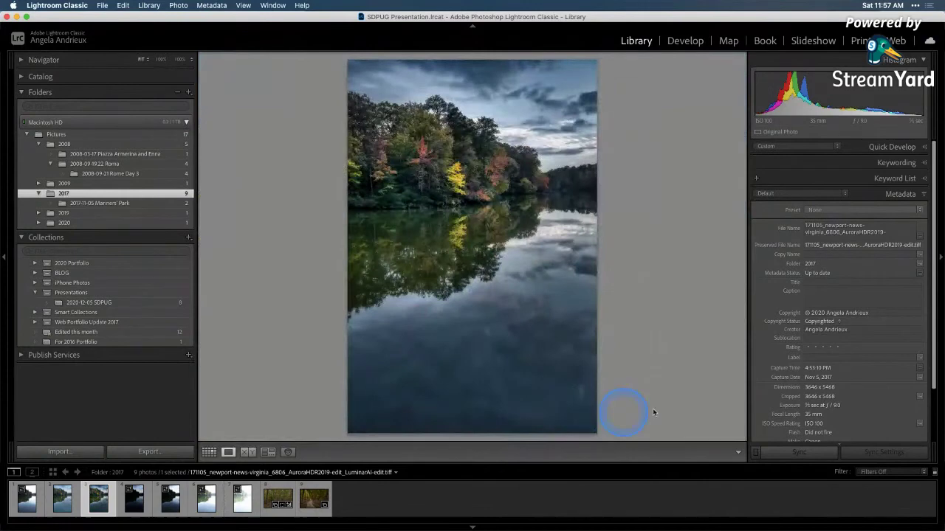
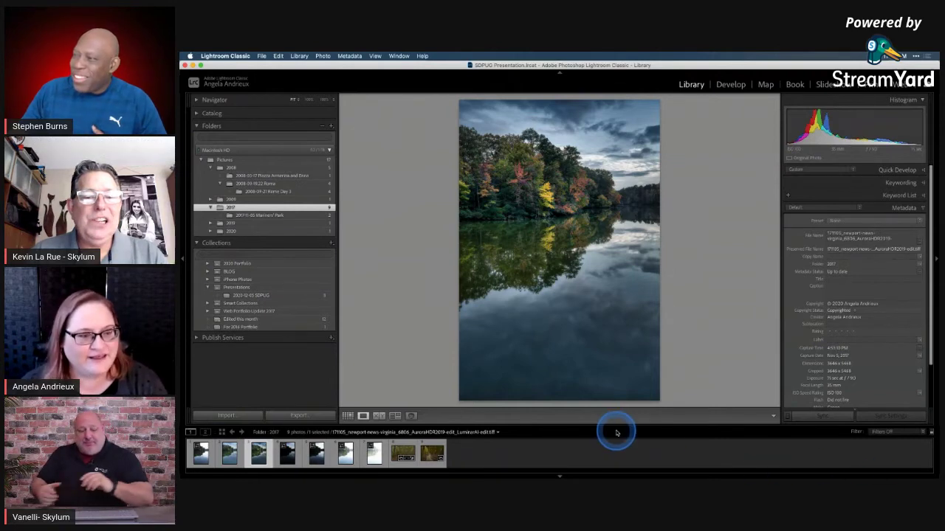
Switch to Luminar AI, reveal Aviator Main Image v2.psd in its Explorer folder, and open the file in Photoshop.
left_click(266, 296)
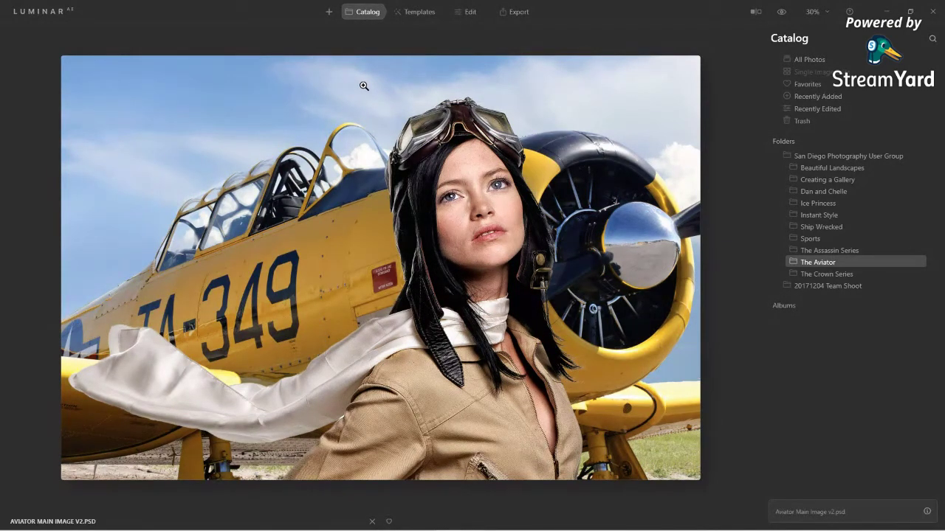
right_click(430, 190)
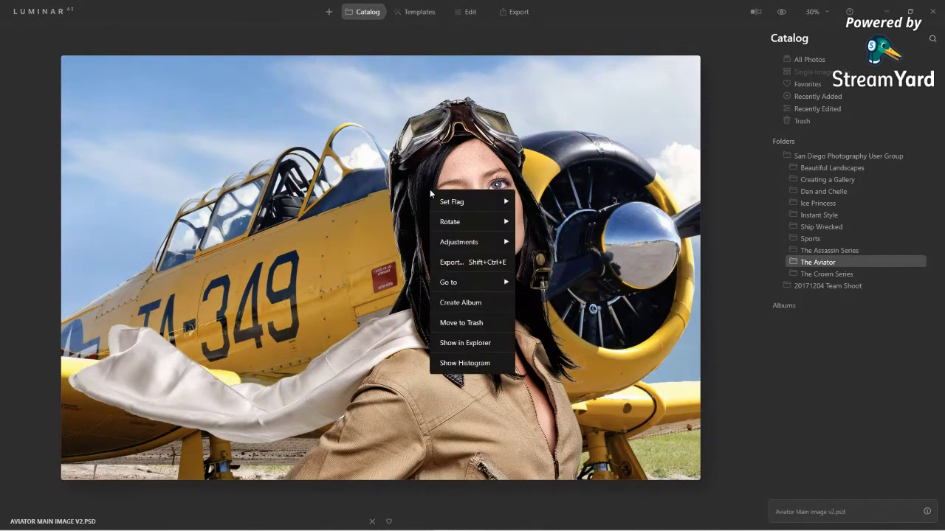
left_click(478, 344)
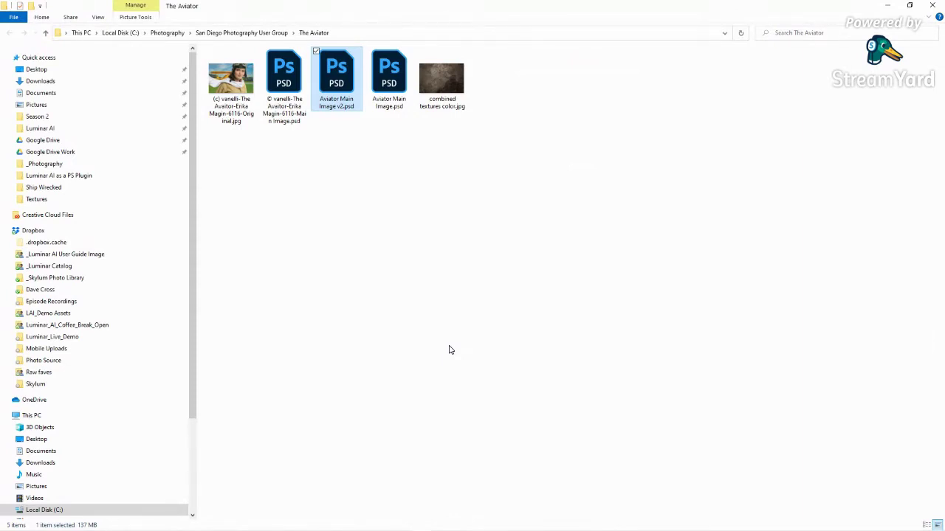
right_click(346, 86)
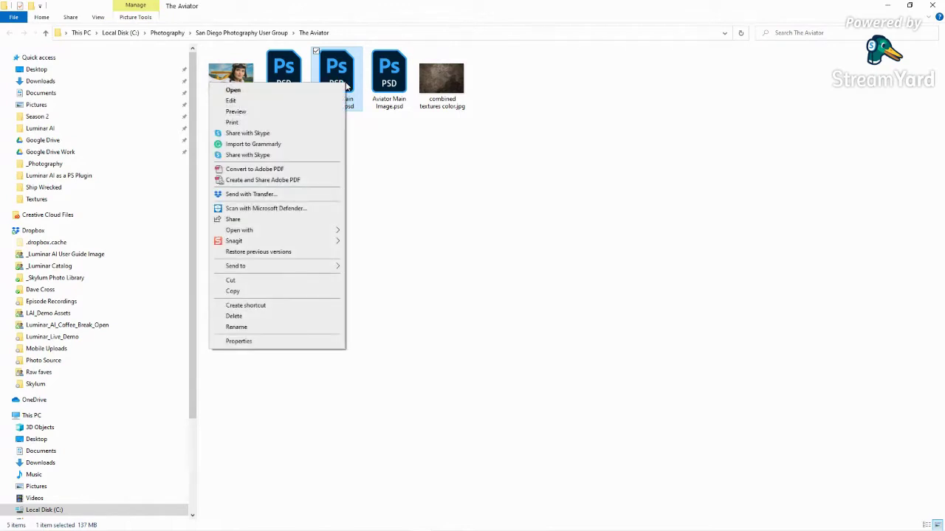
left_click(305, 91)
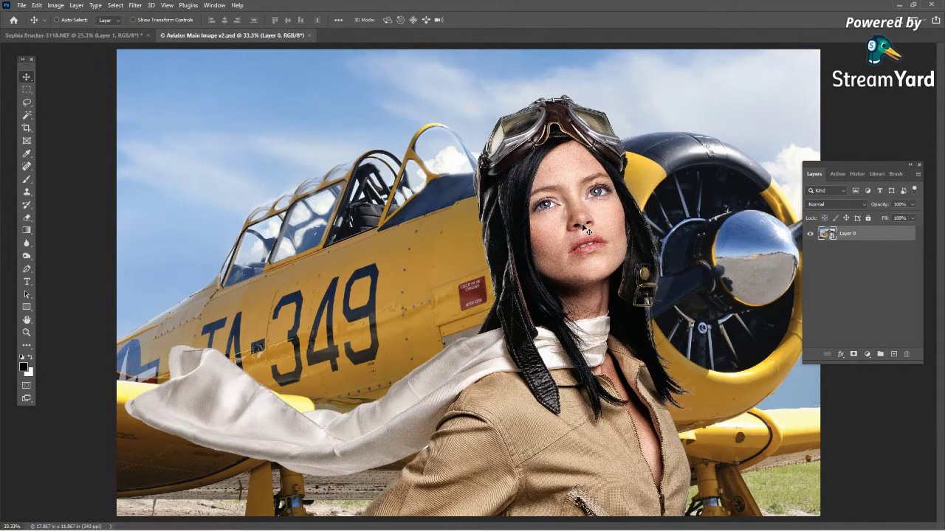
Return to Luminar AI and compare Aviator Main Image.psd with Aviator Main Image v2.psd from The Aviator folder.
left_click(899, 4)
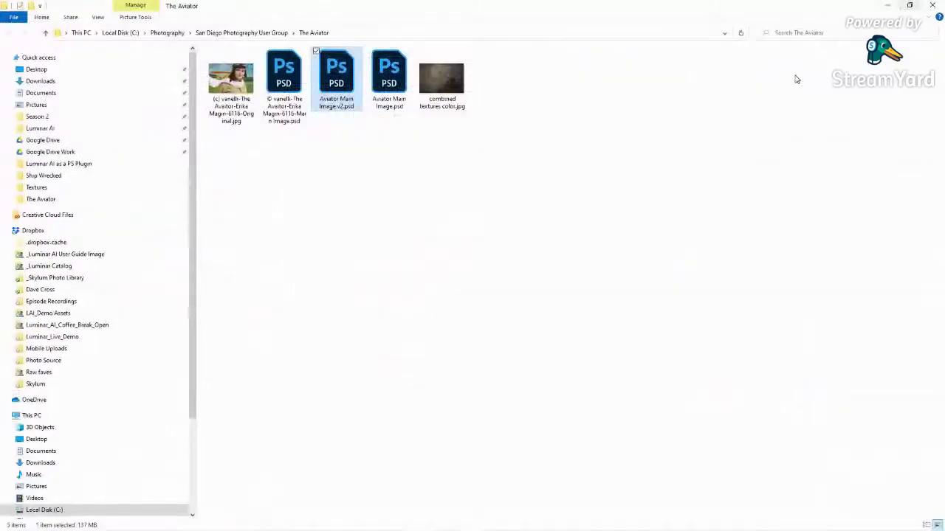
left_click(887, 5)
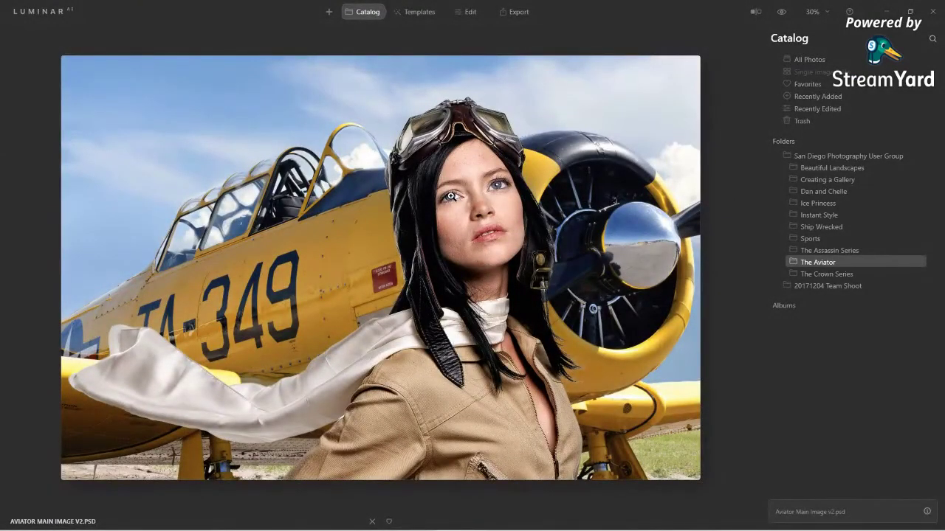
left_click(477, 13)
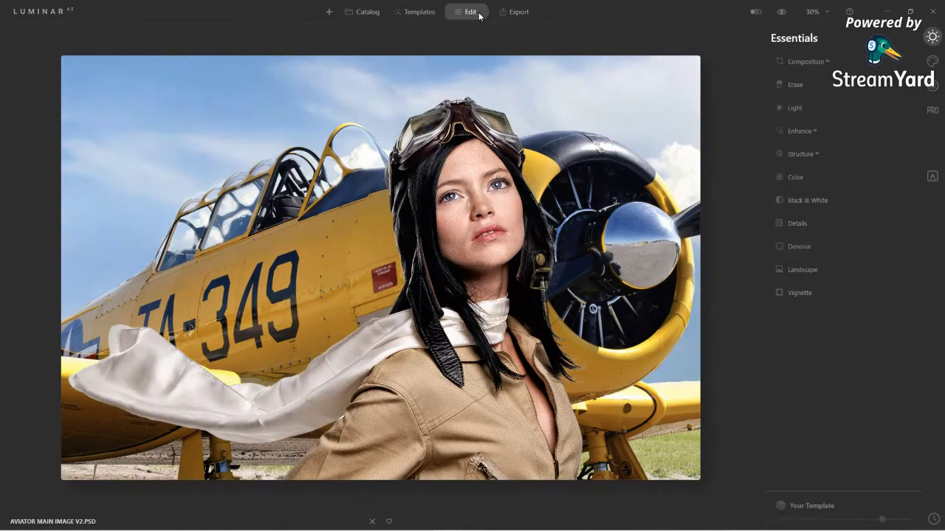
left_click(373, 14)
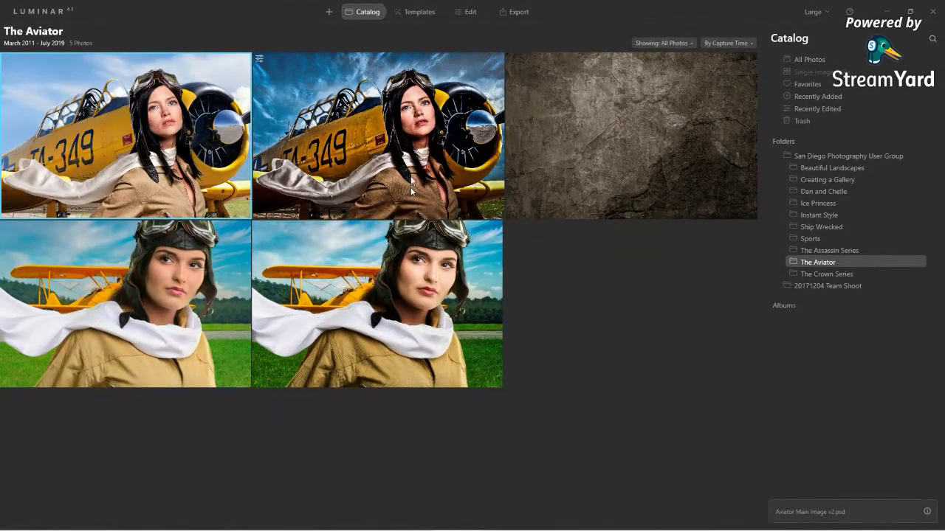
double_click(411, 180)
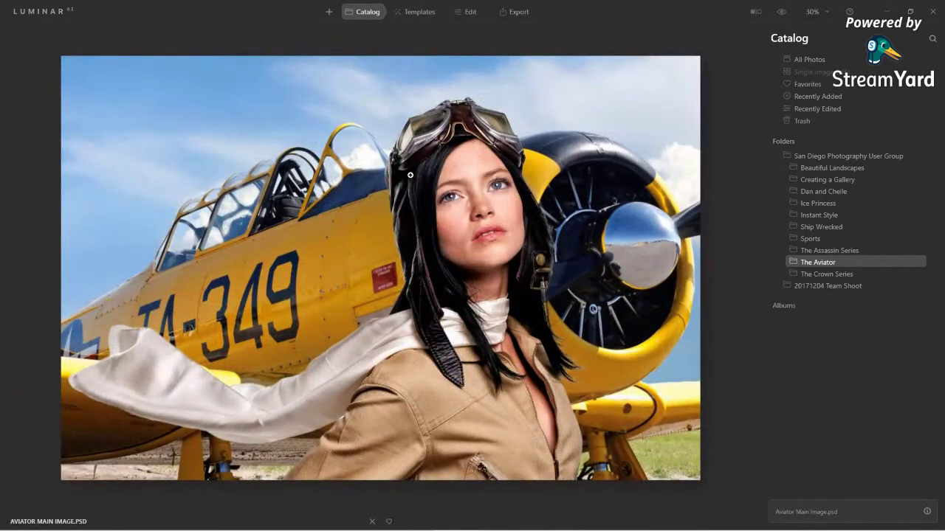
key("Right")
key("Right")
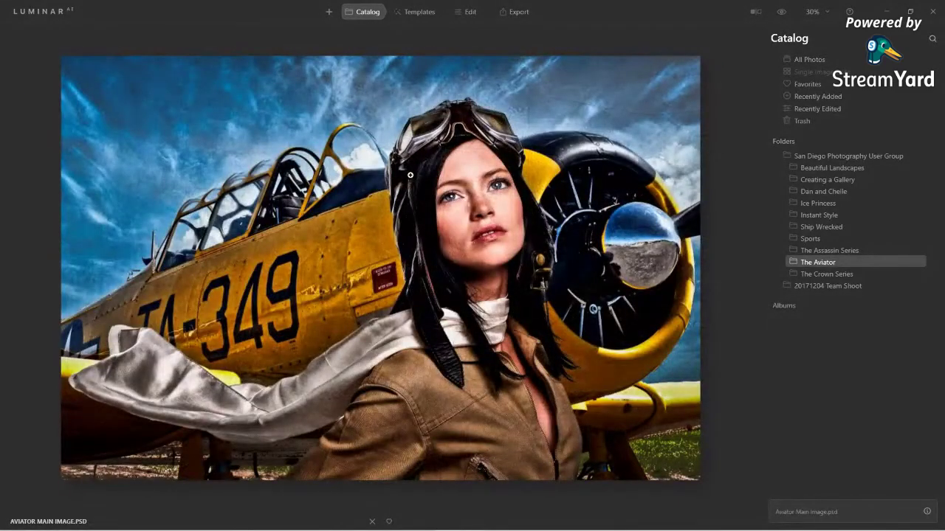
key("Right")
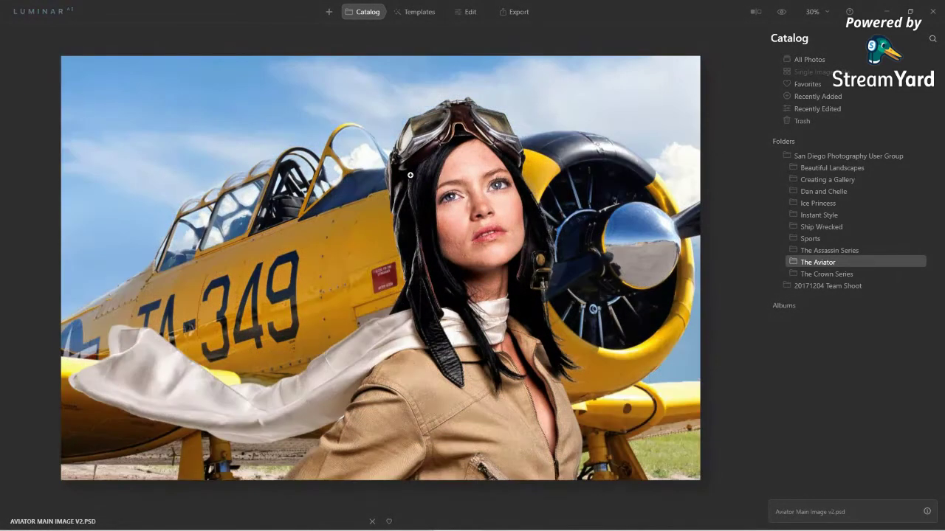
key("Left")
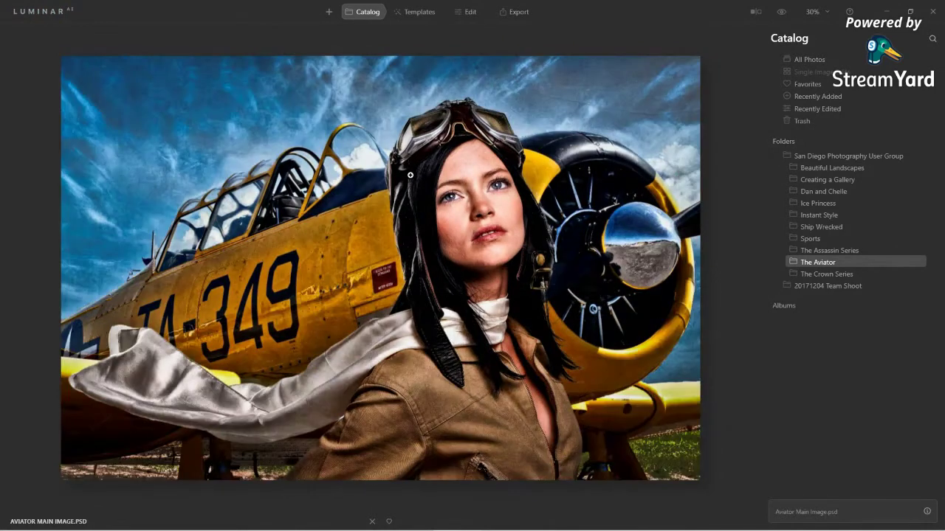
key("Right")
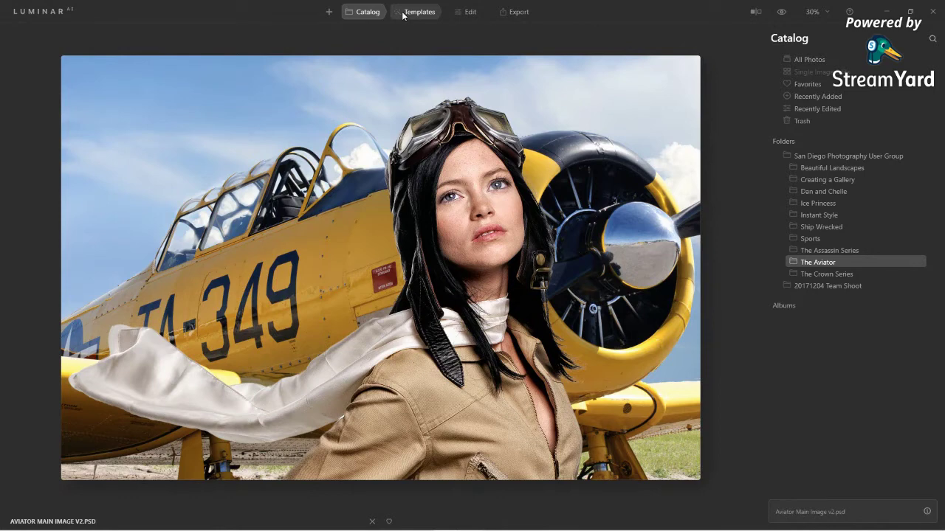
Open Aviator Main Image v2.psd for editing and set Slim Face to 7 in the Face AI tool.
left_click(427, 14)
left_click(468, 12)
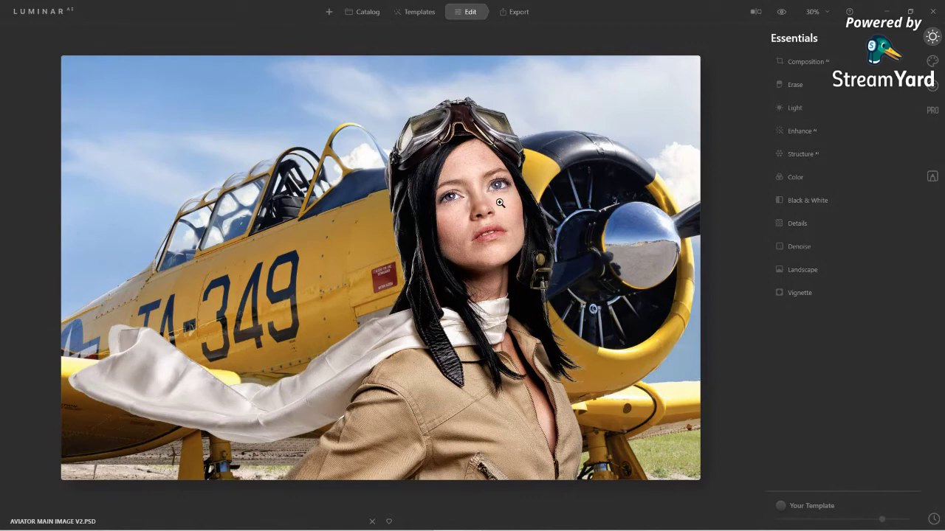
left_click(933, 87)
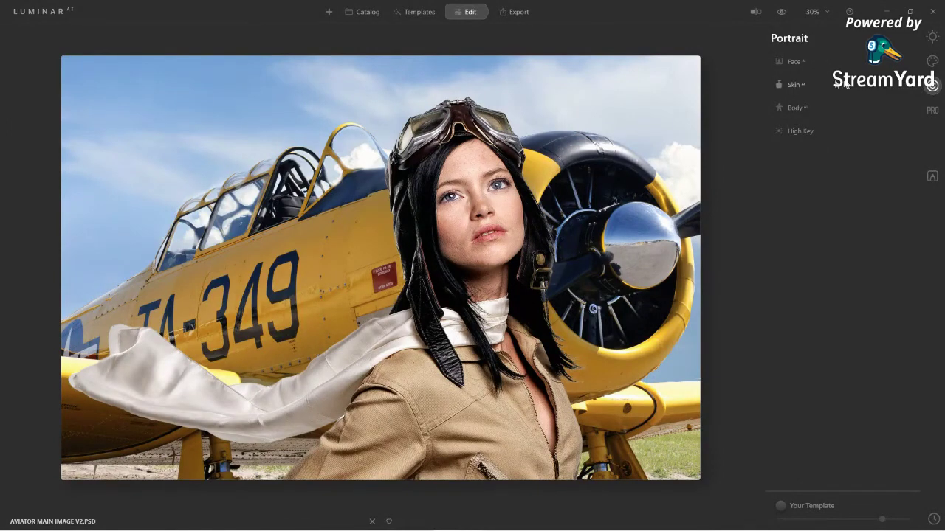
left_click(797, 62)
left_click_drag(793, 95, 705, 98)
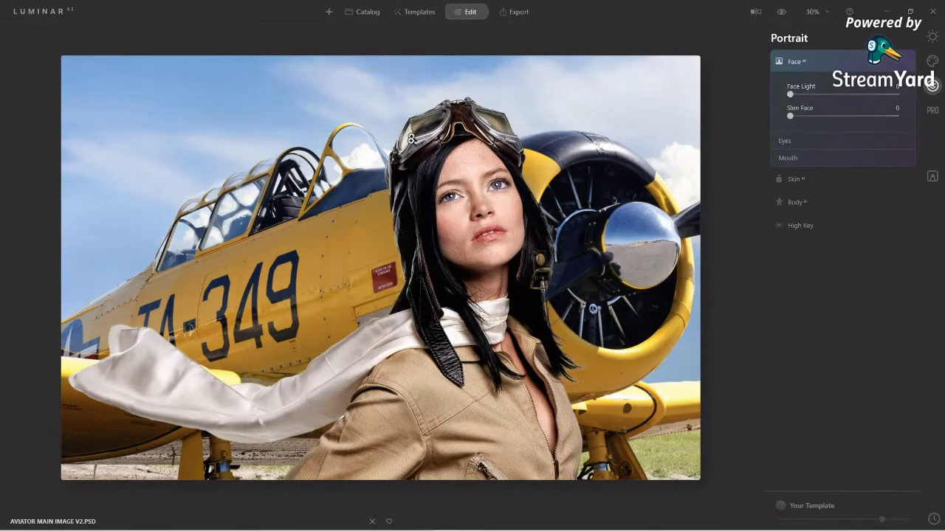
mouse_move(790, 116)
left_mouse_down()
mouse_move(839, 120)
mouse_move(798, 122)
left_mouse_up()
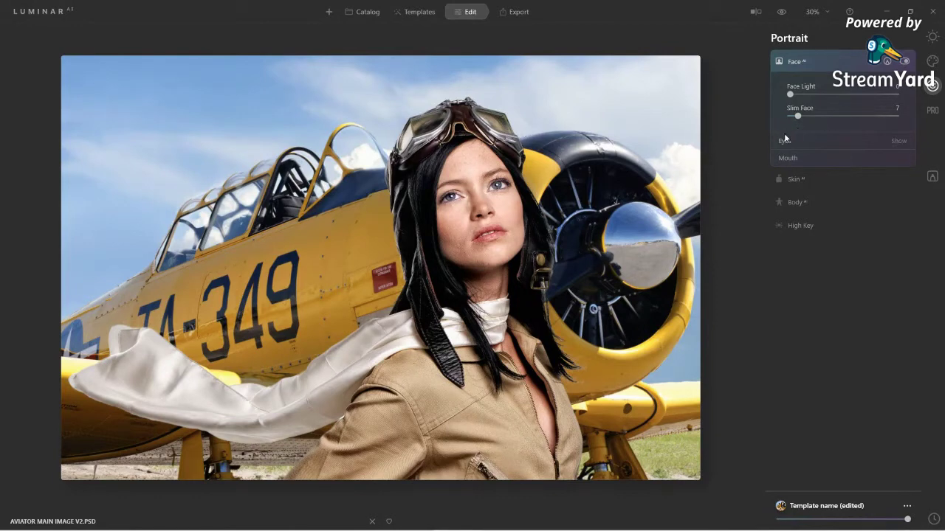
In Face AI's eye settings, set Eye Enhancer to 76, Dark Circles Removal to 70, Improve Eyebrows to 30 and Iris Flare to 37.
left_click(785, 141)
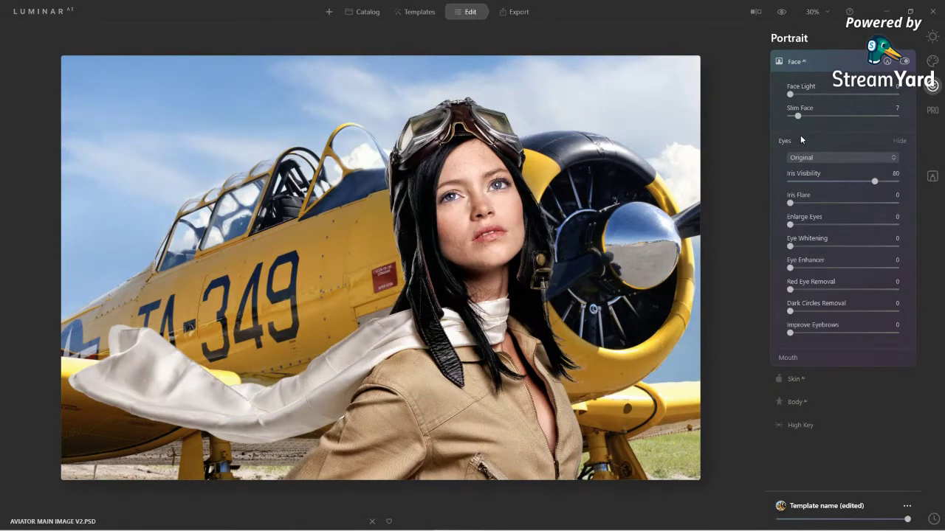
left_click_drag(790, 270, 871, 271)
left_click_drag(791, 311, 864, 311)
left_click_drag(791, 332, 821, 333)
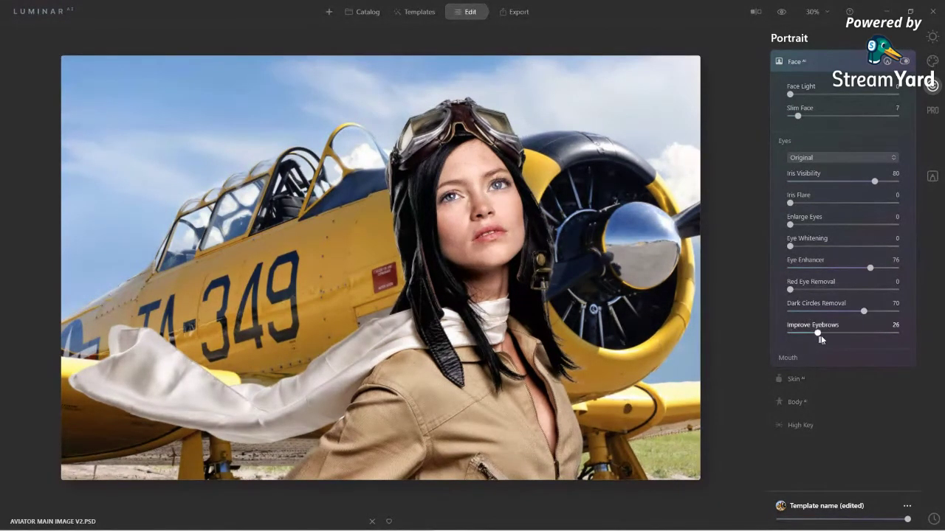
left_click_drag(792, 203, 828, 208)
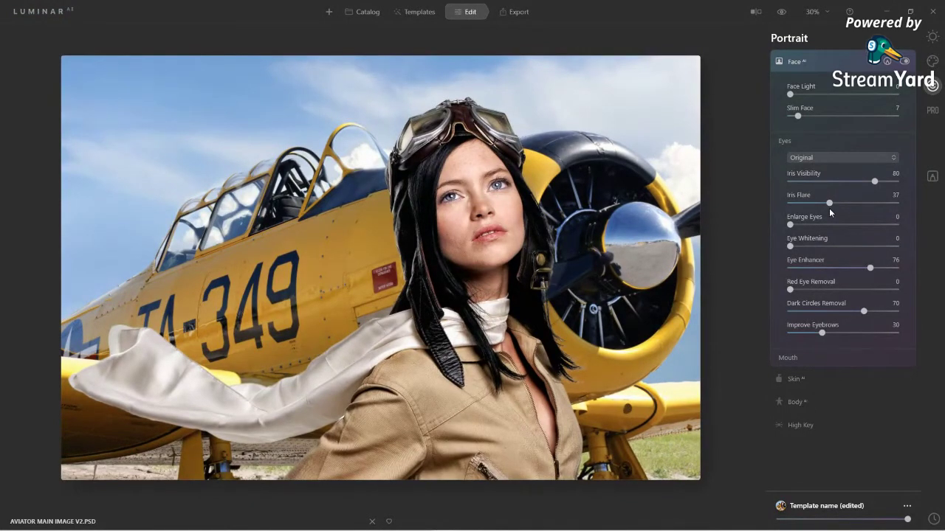
scroll(479, 150, "up", 3)
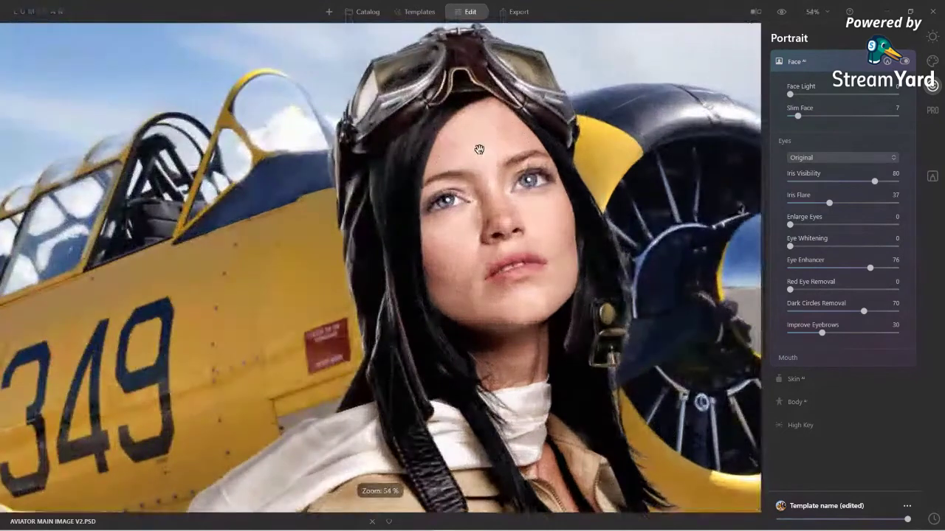
scroll(479, 150, "up", 1)
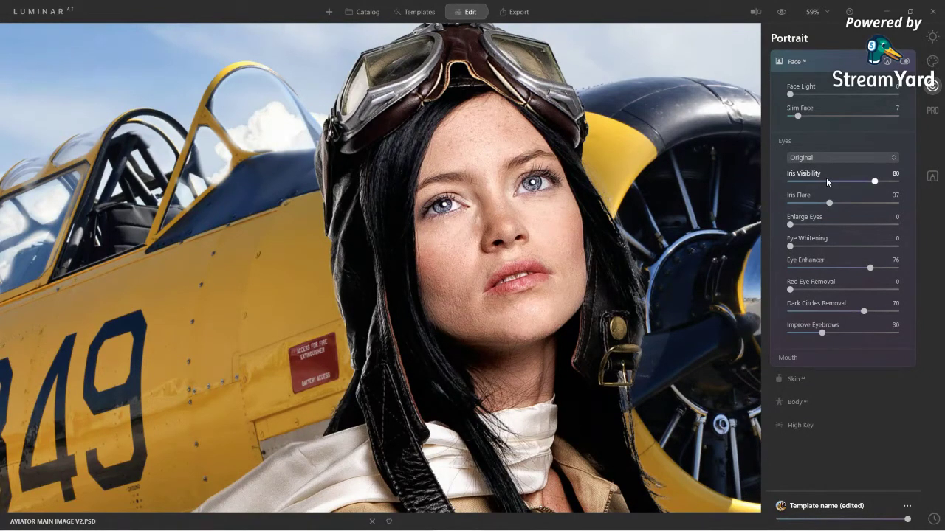
In Enhance AI, set Accent to 36 and Sky Enhancer to 24, and compare the whole image before and after.
left_click(932, 36)
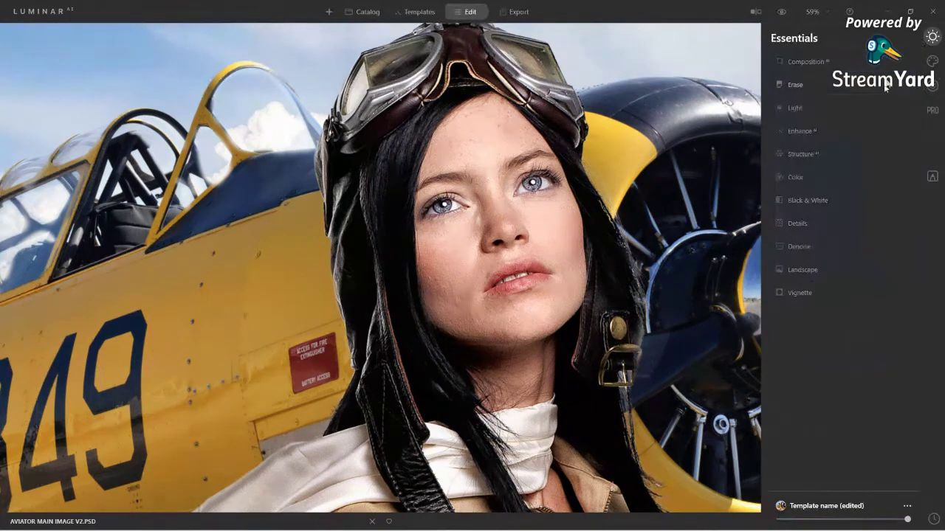
left_click(794, 132)
left_click_drag(792, 165, 816, 185)
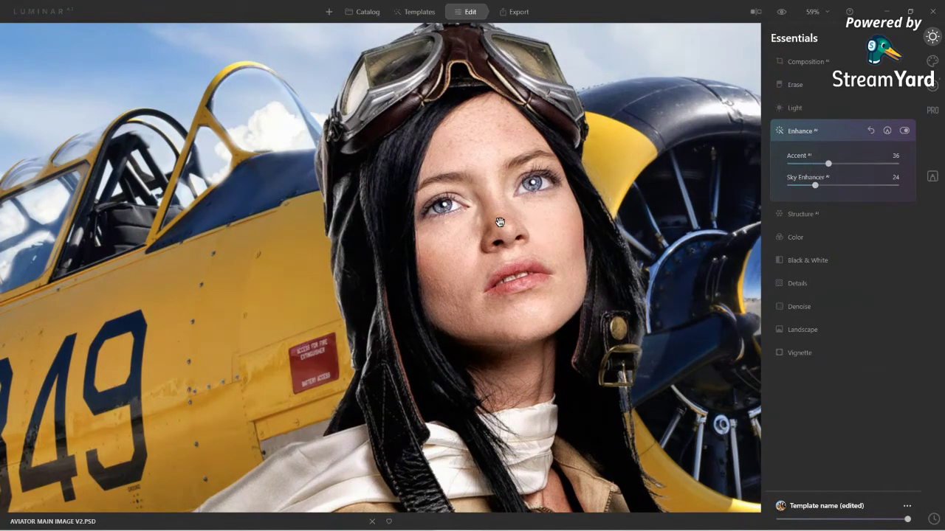
key("ctrl+0")
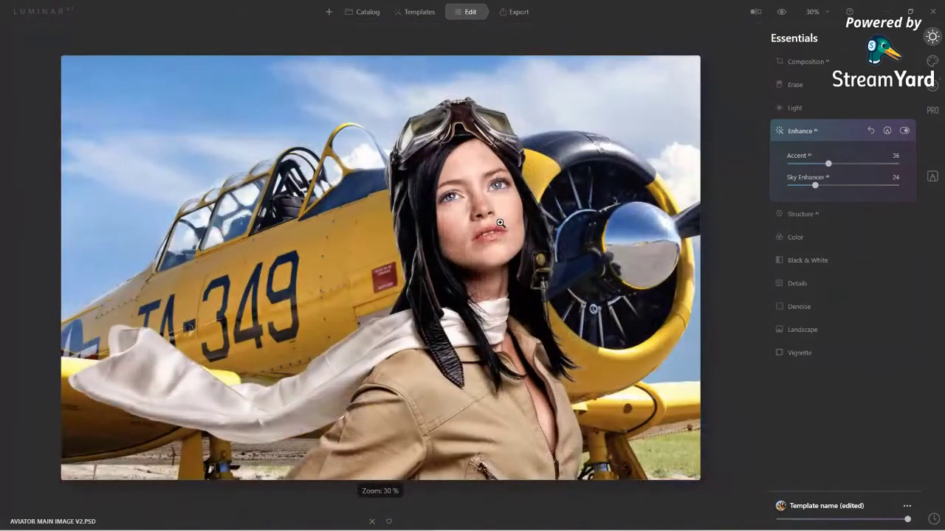
left_click(781, 12)
left_click(782, 12)
left_click(782, 12)
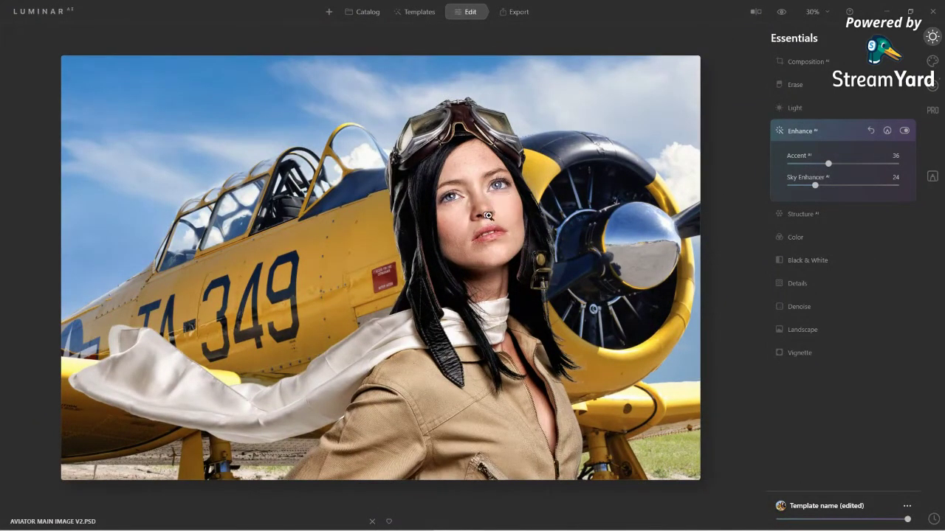
In Skin AI, set Amount to 91 and enable Skin Defects Removal.
left_click(932, 85)
left_click(792, 84)
left_click_drag(791, 120, 887, 119)
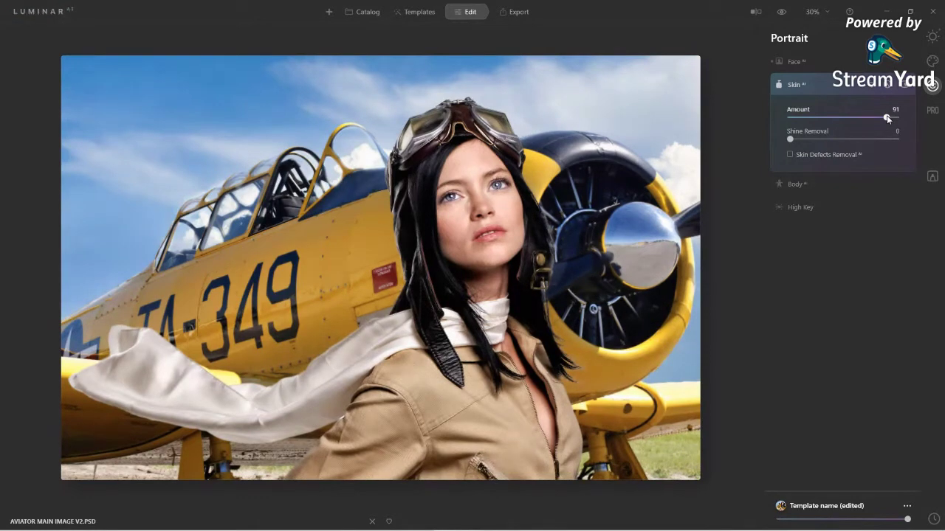
left_click(819, 155)
Save the aviator photo's current adjustments as a template and open the template collections.
left_click(906, 507)
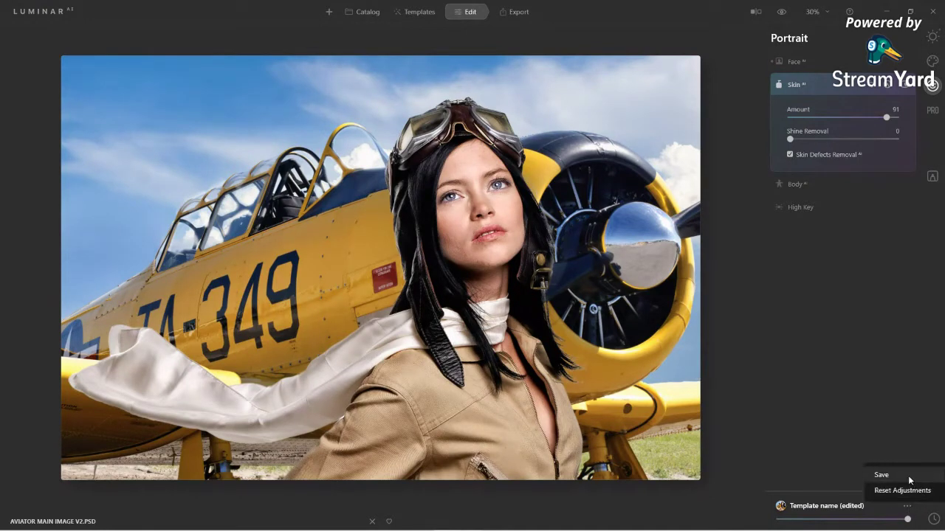
left_click(909, 478)
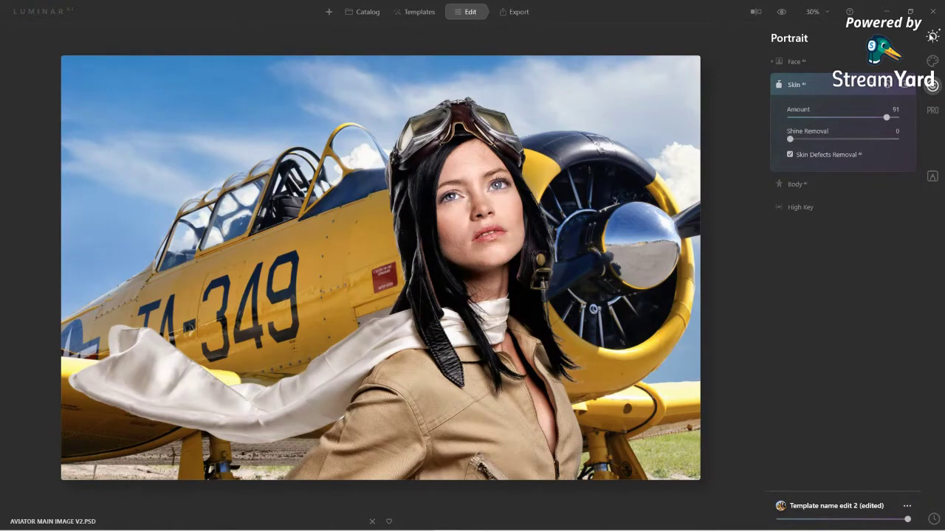
left_click(419, 12)
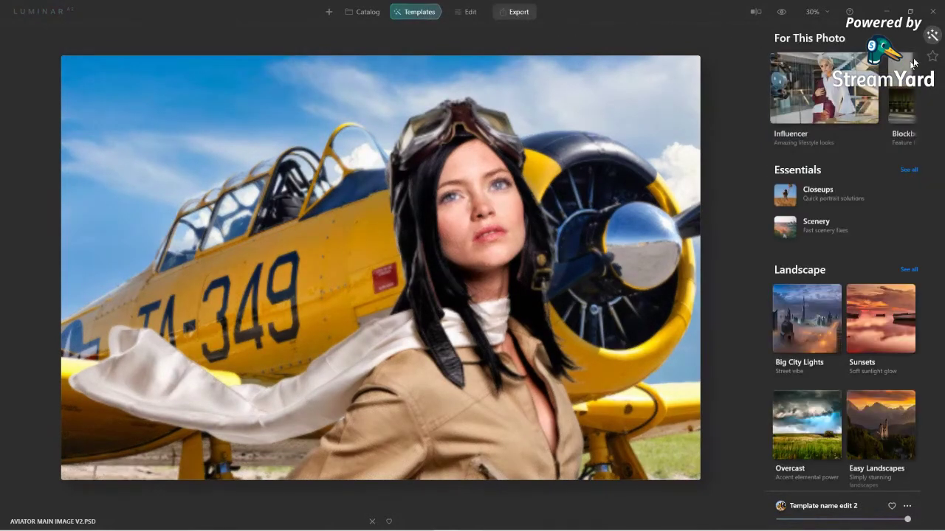
Show the user templates in My Collection and open Template name edit 2 for editing.
left_click(933, 58)
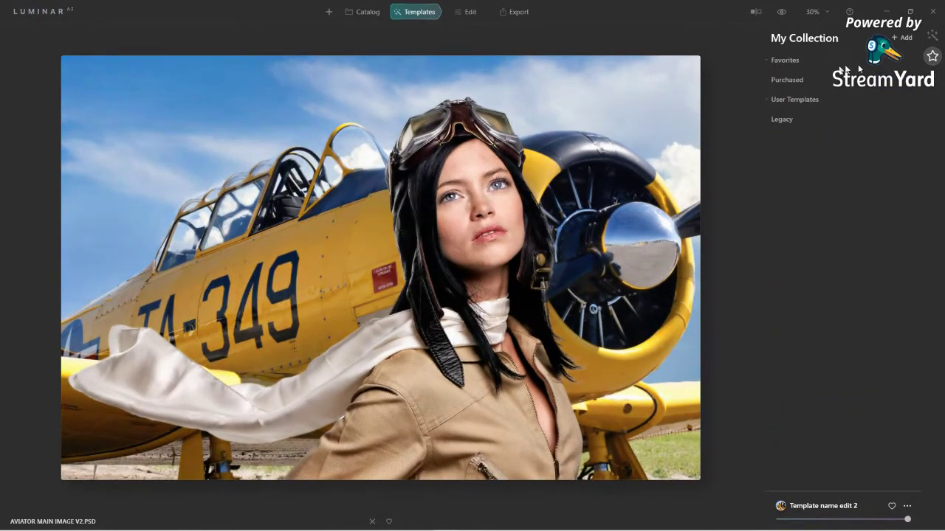
left_click(803, 103)
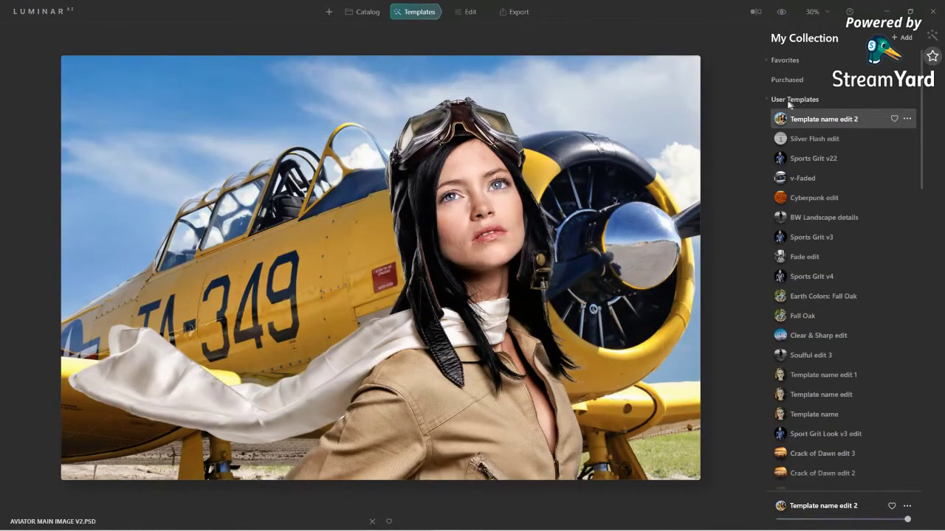
left_click(906, 120)
left_click(889, 131)
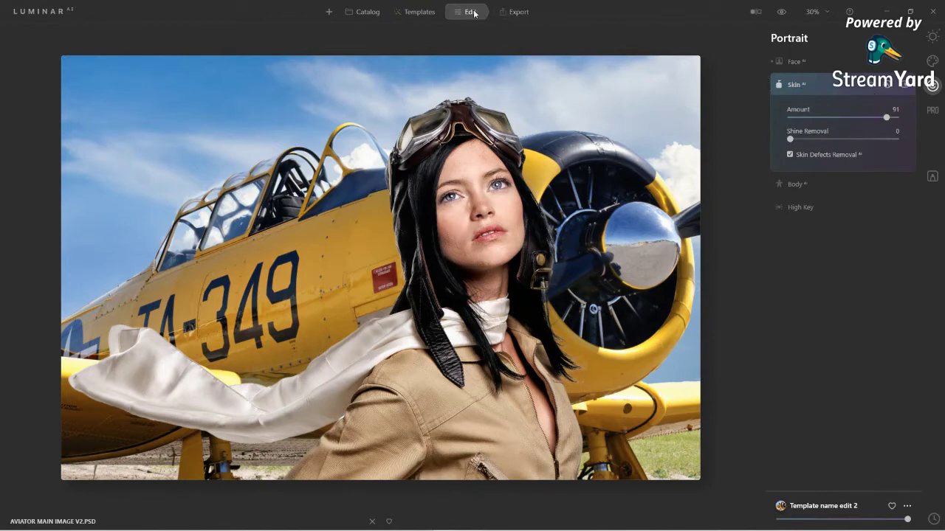
Return to the user templates, choose to edit Template name edit 2 again, and go back to the editing tools.
left_click(417, 13)
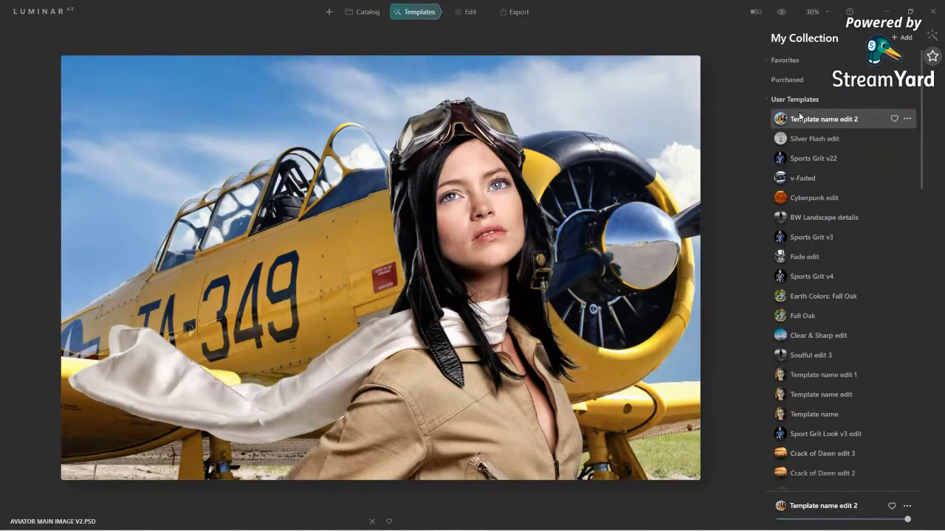
left_click(908, 119)
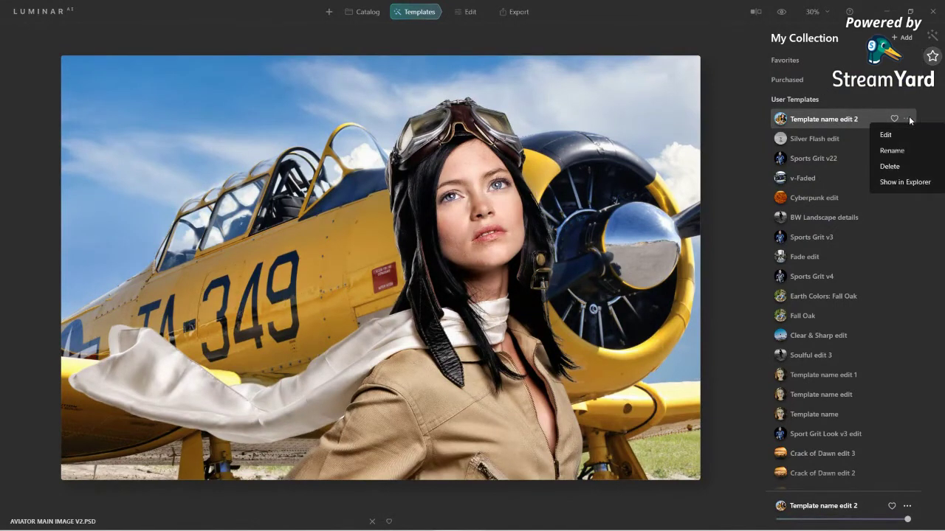
left_click(890, 135)
left_click(417, 12)
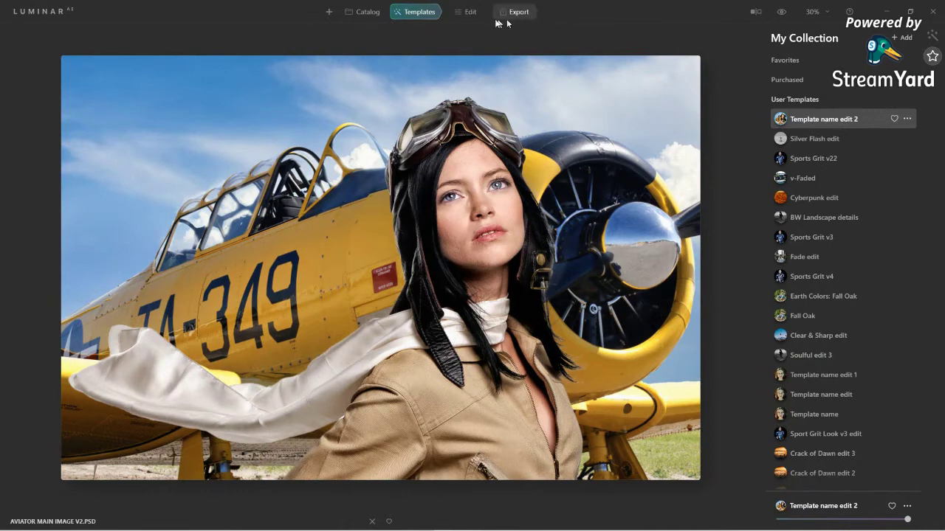
left_click(468, 12)
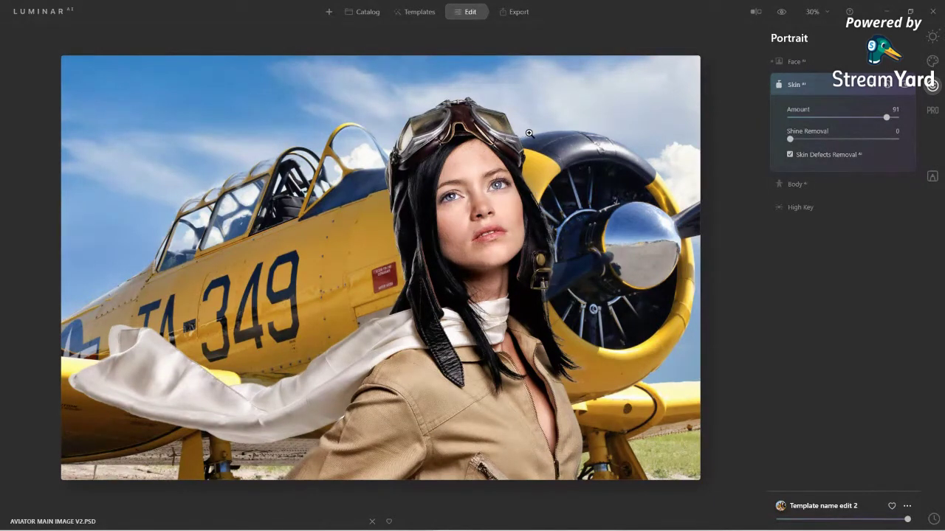
Try Blue Sky 3 as the Sky AI replacement, and replace the sky with Blue Sky 4.
left_click(930, 63)
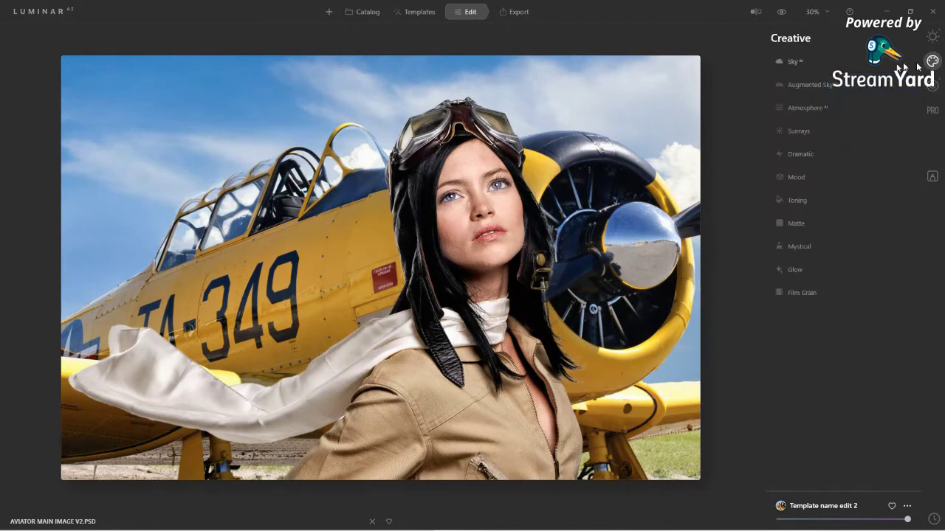
left_click(795, 60)
left_click(817, 86)
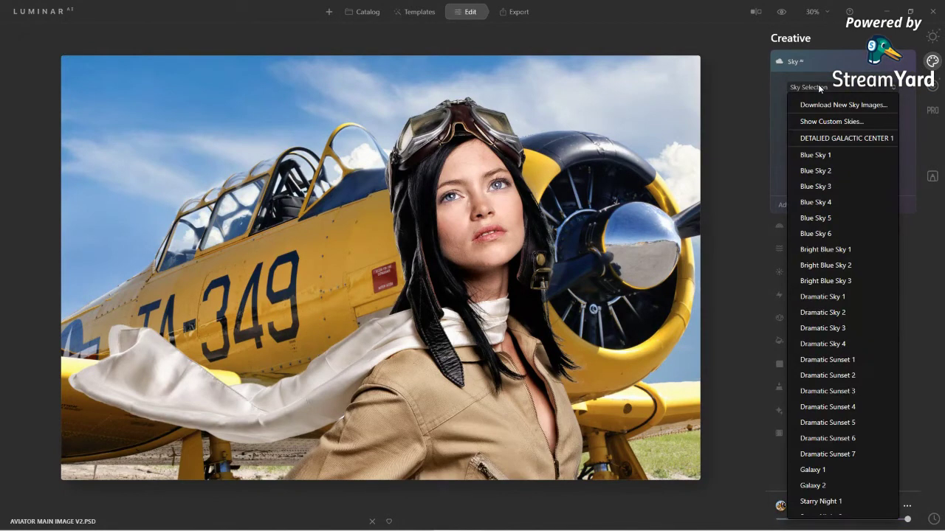
left_click(822, 186)
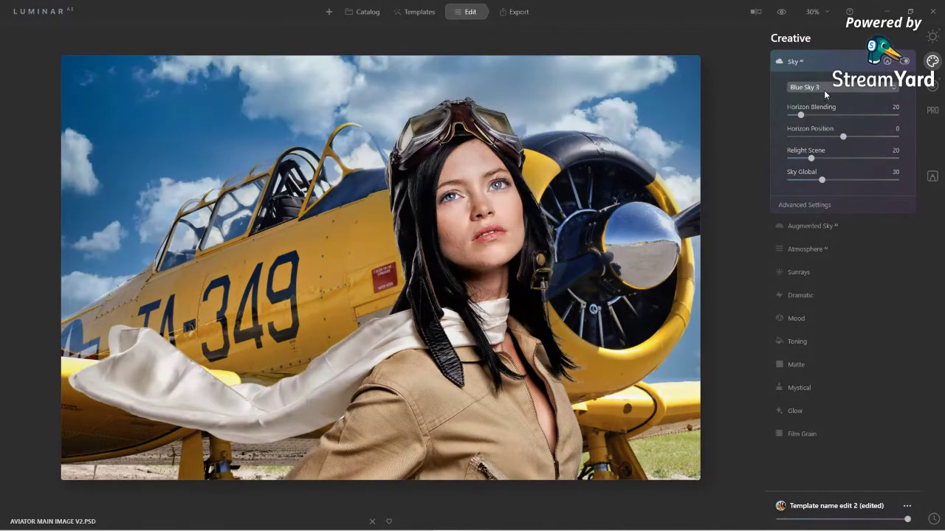
left_click(824, 89)
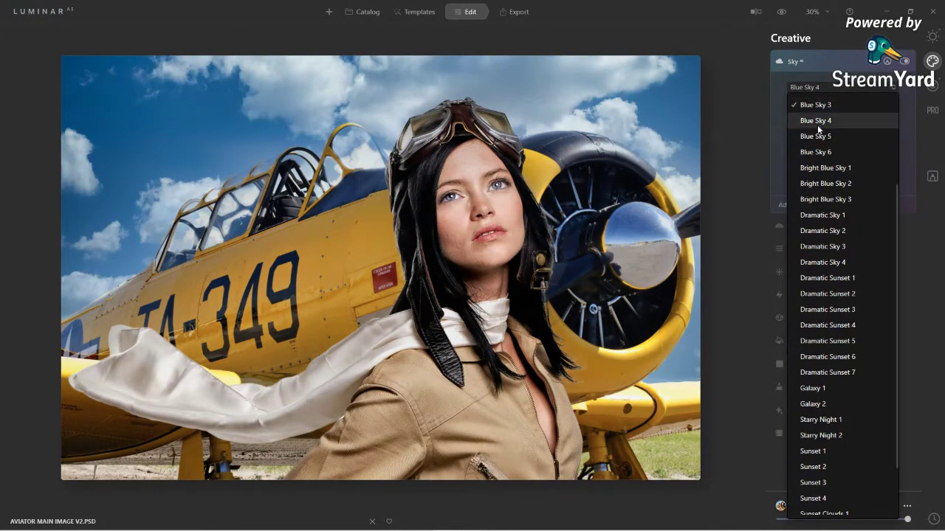
left_click(815, 121)
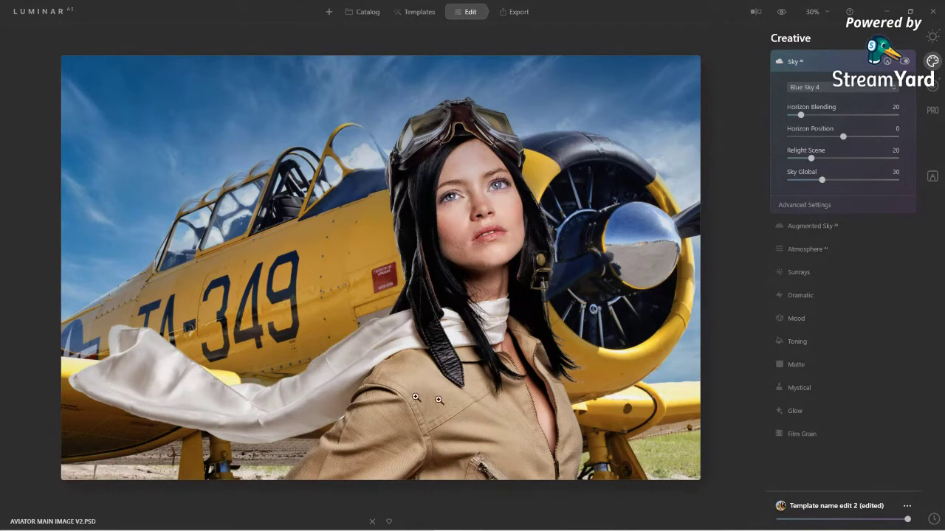
Apply the Dramatic effect with Amount 82, Local Contrast 80, Brightness 9 and Saturation 0.
left_click(933, 84)
left_click(932, 60)
left_click(800, 296)
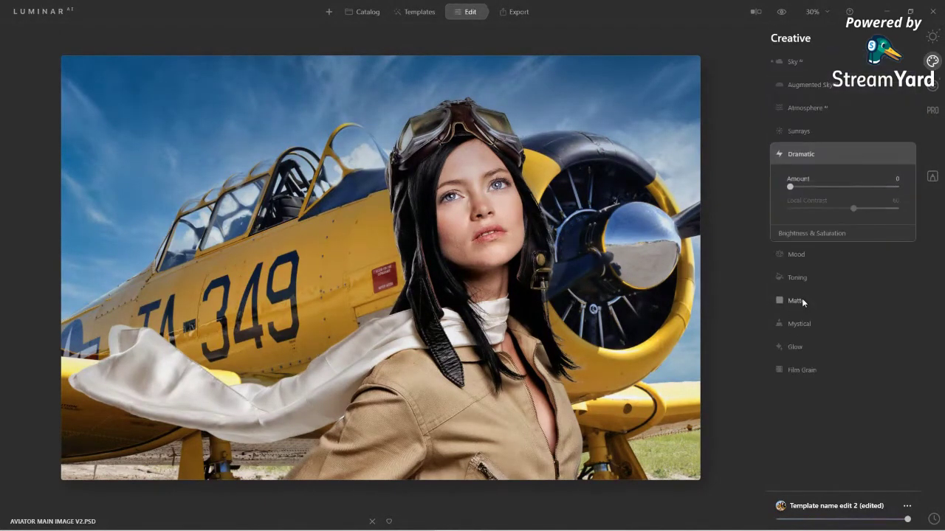
left_click_drag(790, 186, 876, 210)
left_click(824, 233)
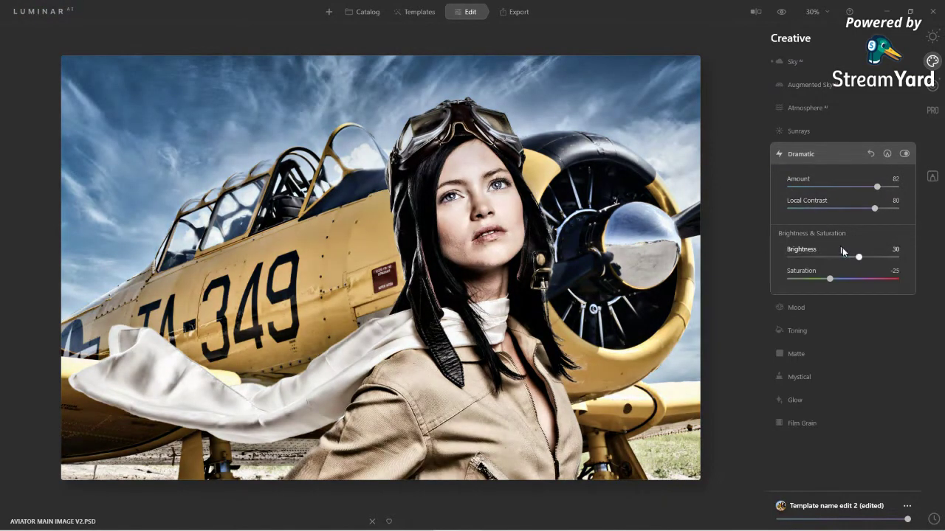
mouse_move(854, 257)
left_mouse_down()
mouse_move(835, 280)
mouse_move(843, 283)
mouse_move(848, 258)
left_mouse_up()
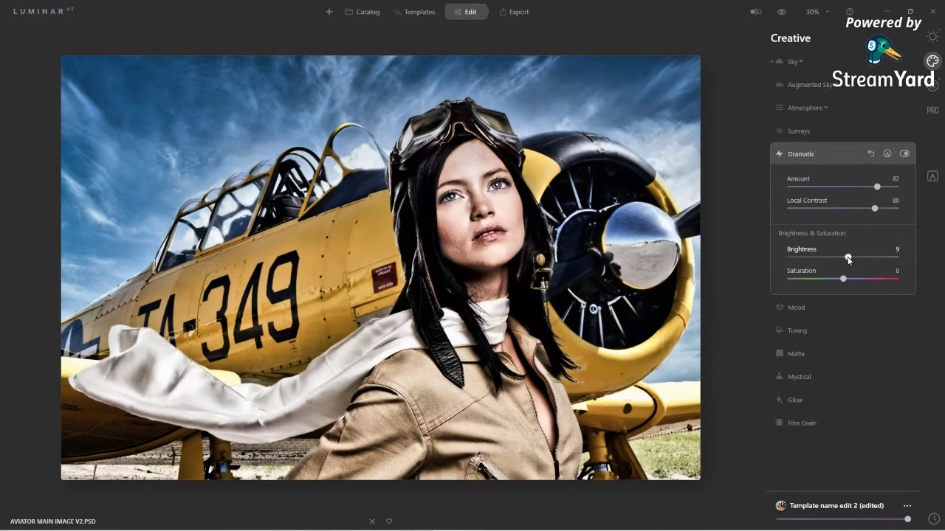
Compare the photo with and without the Dramatic effect and close its settings.
left_click(904, 154)
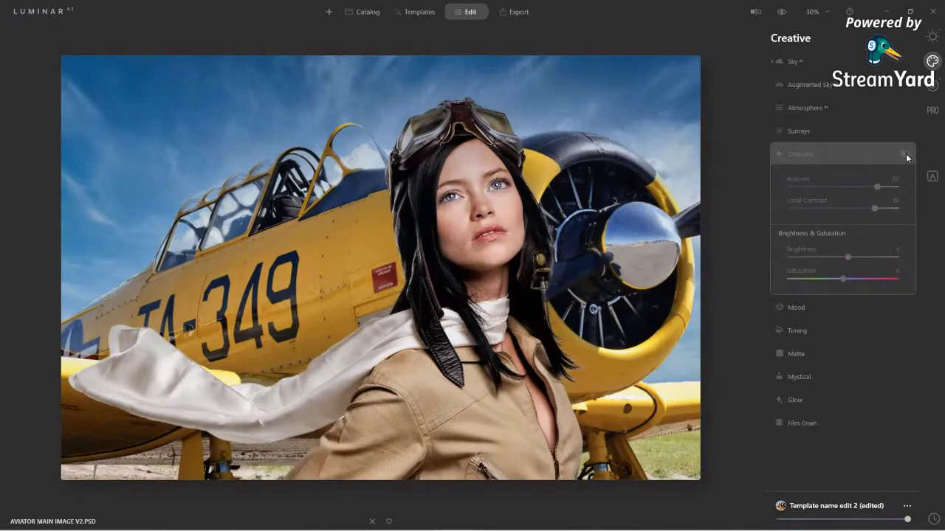
left_click(904, 153)
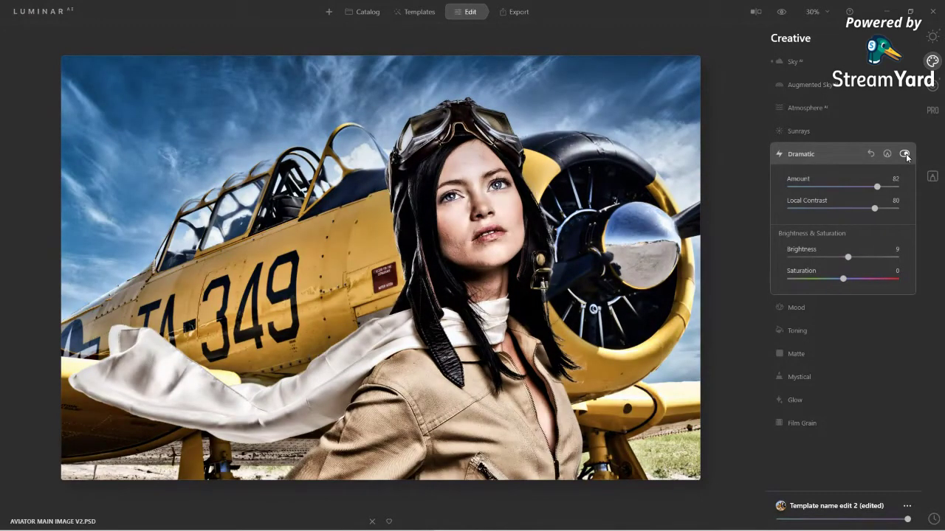
left_click(800, 154)
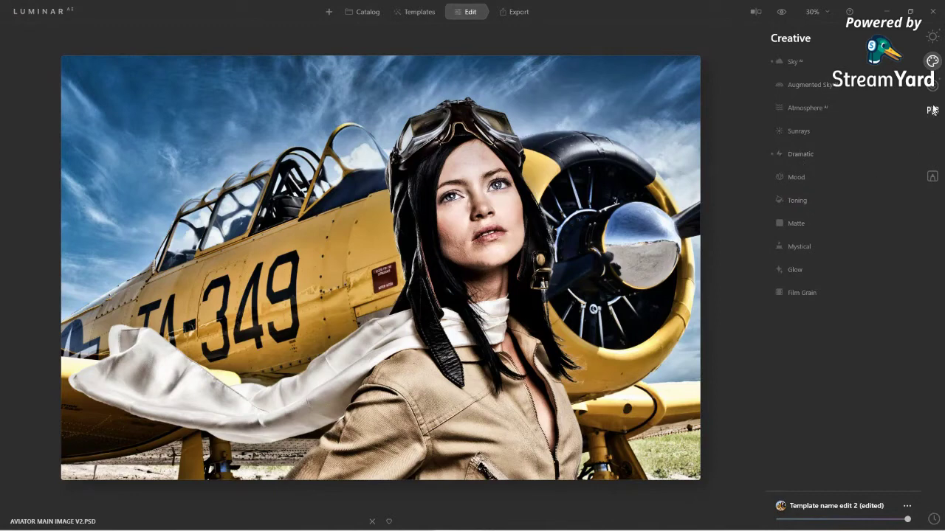
In Structure AI, set Amount to 70 and Boost to 38.
left_click(932, 36)
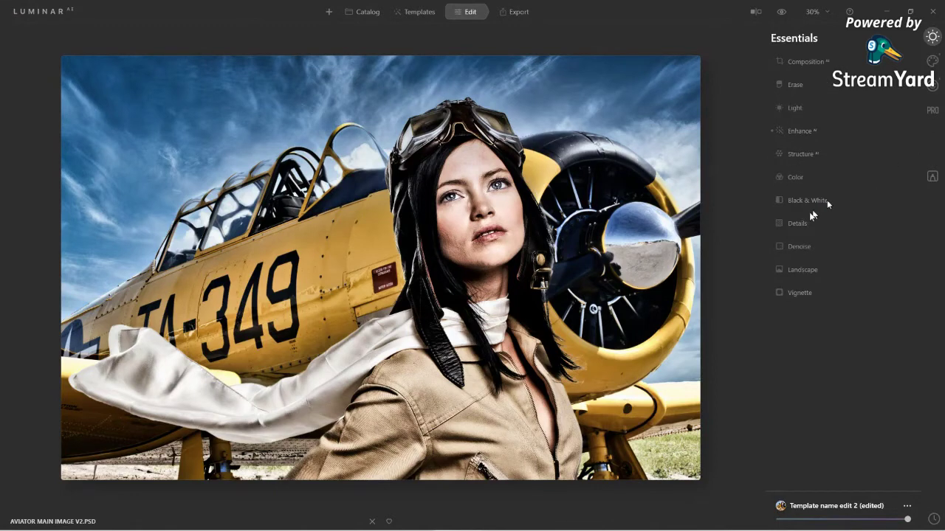
left_click(797, 160)
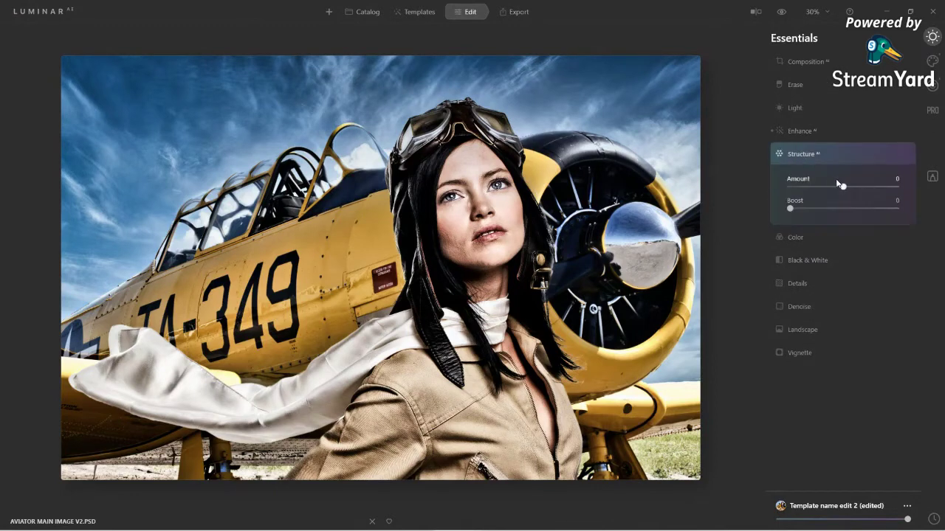
left_click(878, 189)
left_click_drag(790, 210, 818, 211)
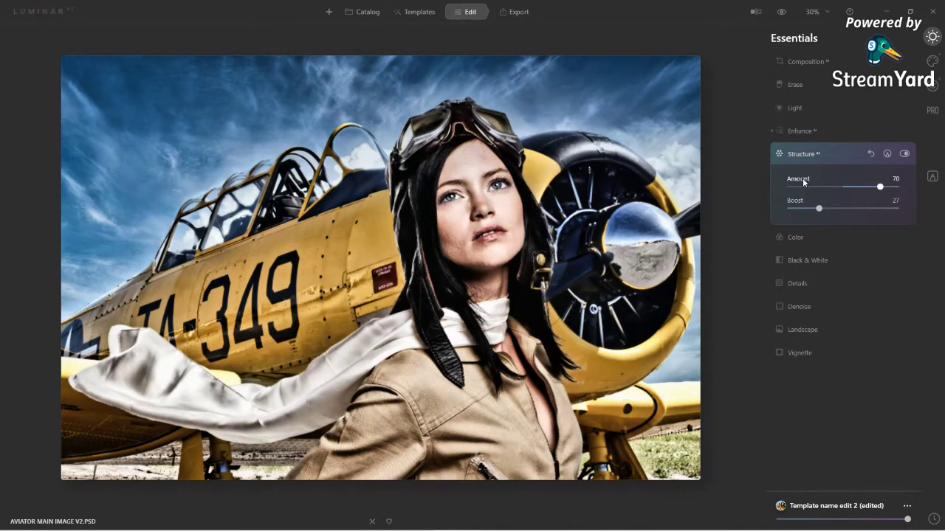
left_click_drag(818, 209, 830, 210)
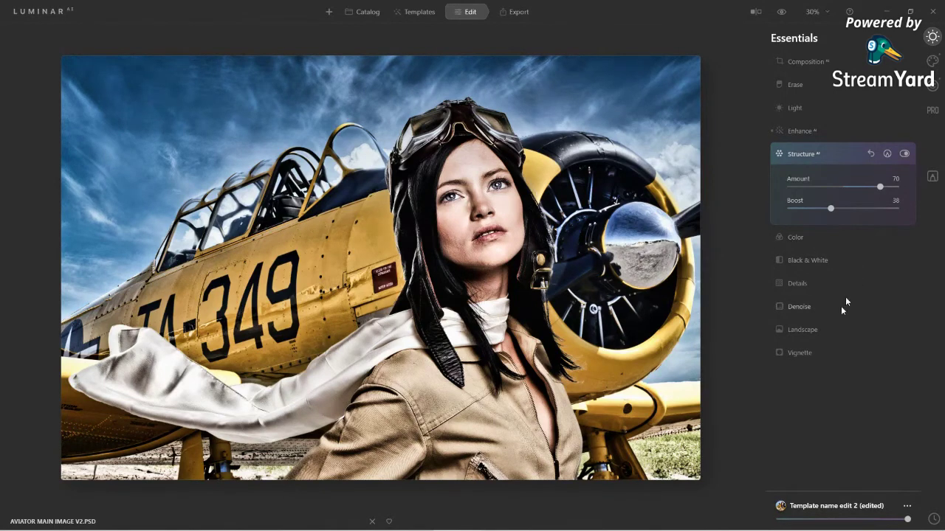
Adjust Highlights Contrast and Highlights Balance in Supercontrast to strengthen the bright tones.
left_click(931, 110)
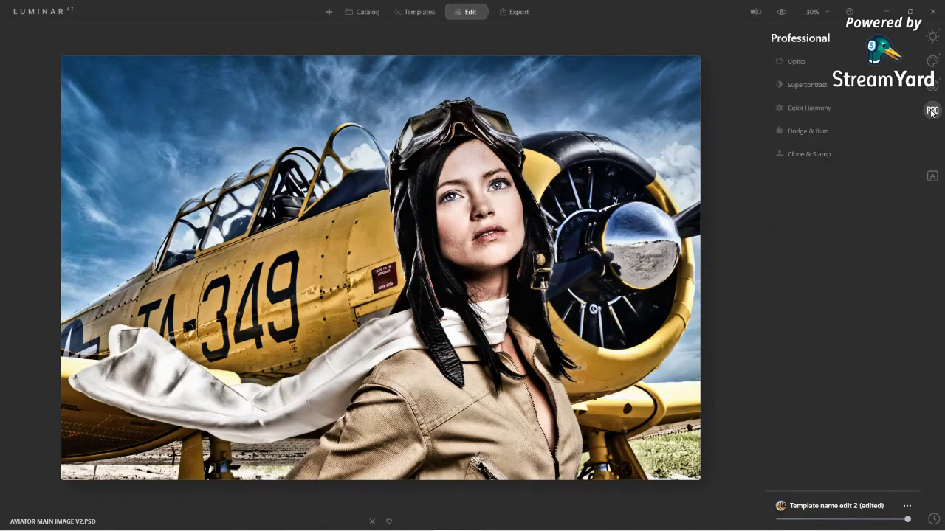
left_click(809, 86)
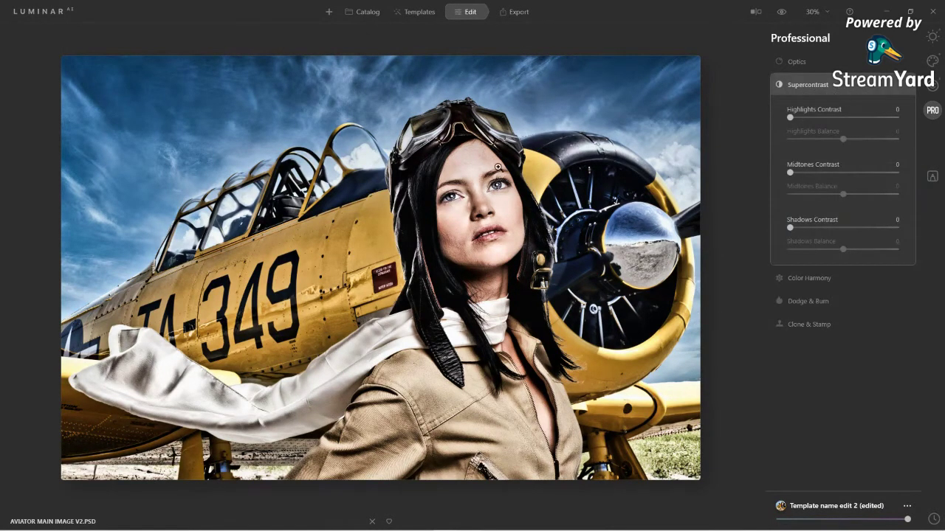
left_click_drag(789, 117, 882, 144)
left_click_drag(825, 117, 800, 118)
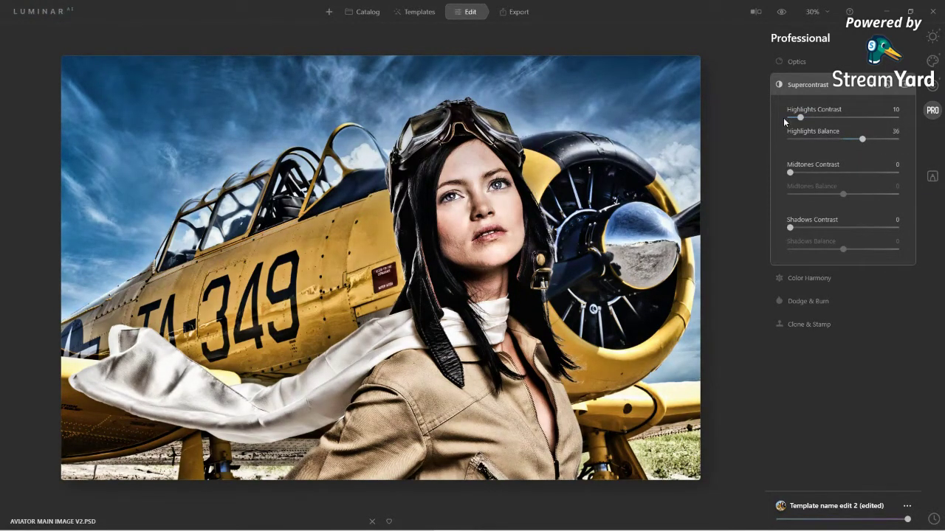
left_click_drag(862, 140, 810, 119)
Darken the photo's edges with a Vignette of Amount -58 and Size 13.
left_click(932, 40)
left_click(795, 293)
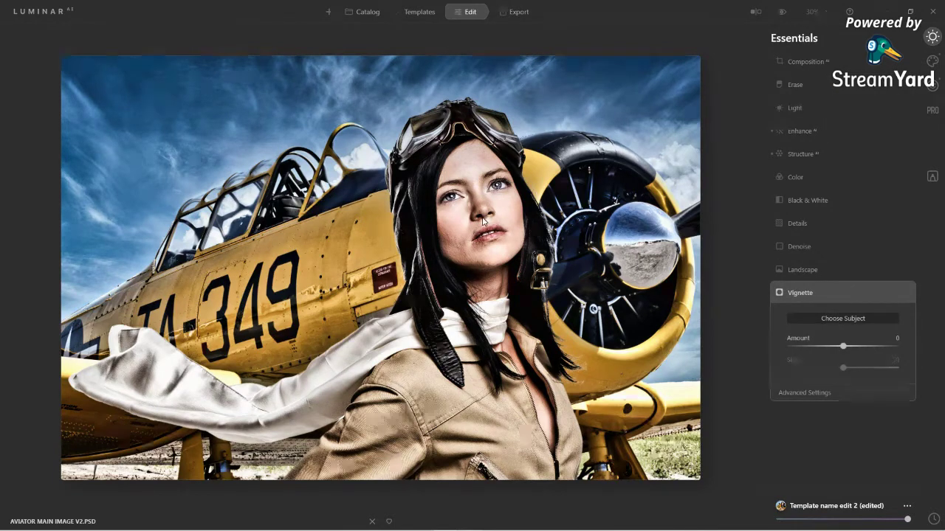
left_click_drag(843, 346, 809, 347)
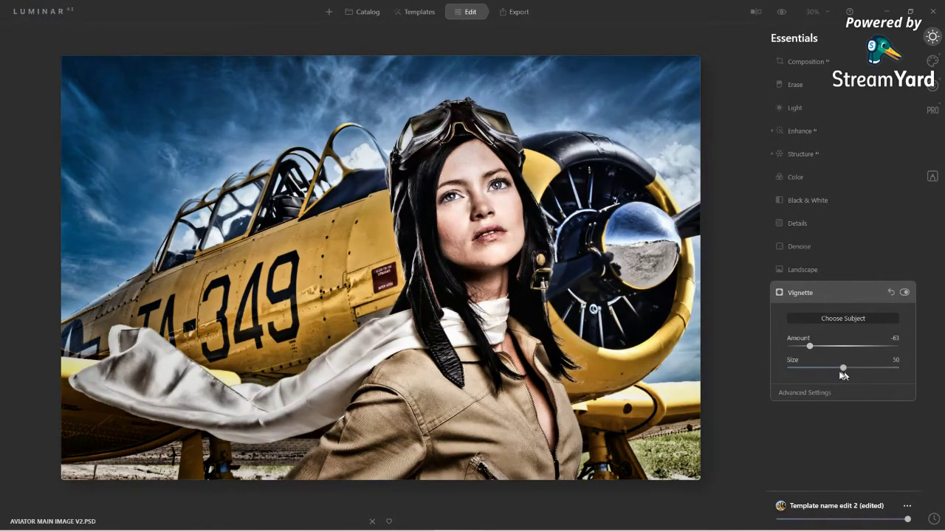
left_click_drag(839, 366, 809, 346)
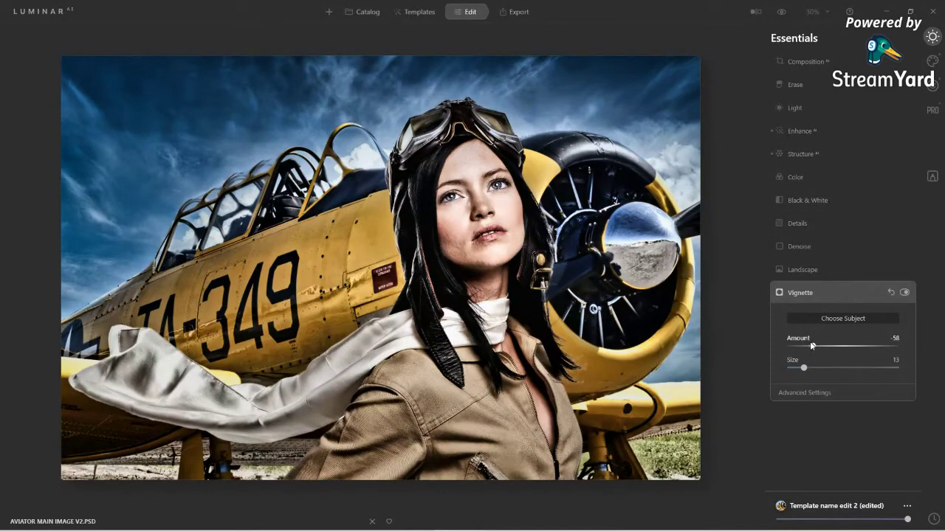
left_click(795, 293)
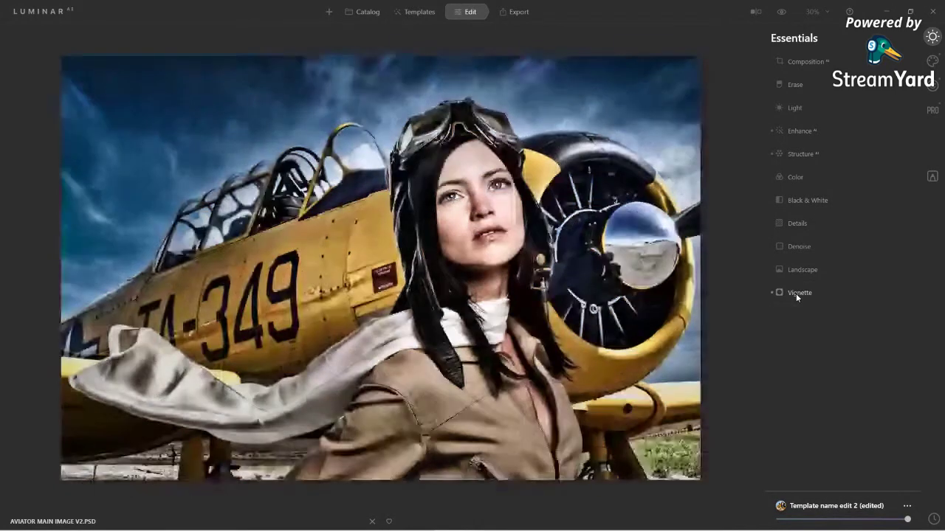
Add a Basic adjustment in Local Masking with Highlights at -18 and Exposure at -1.12.
left_click(932, 177)
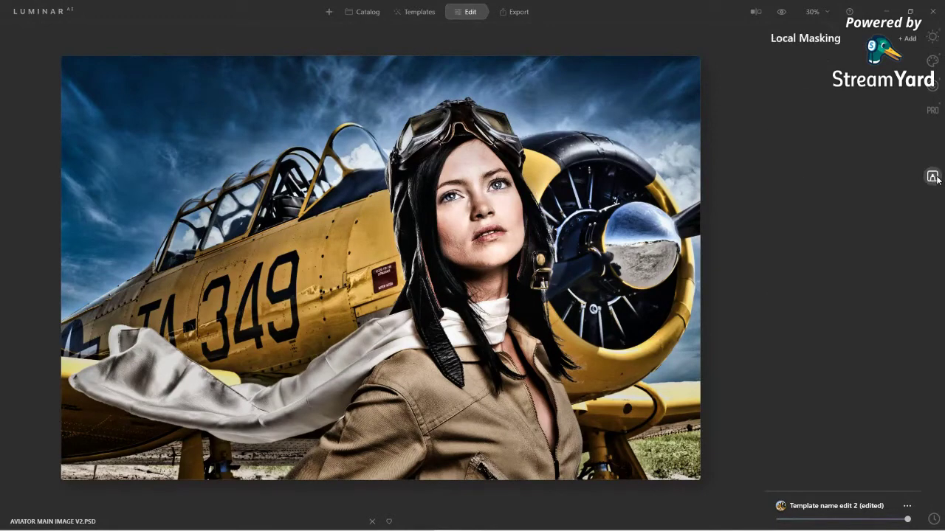
left_click(907, 38)
left_click(898, 59)
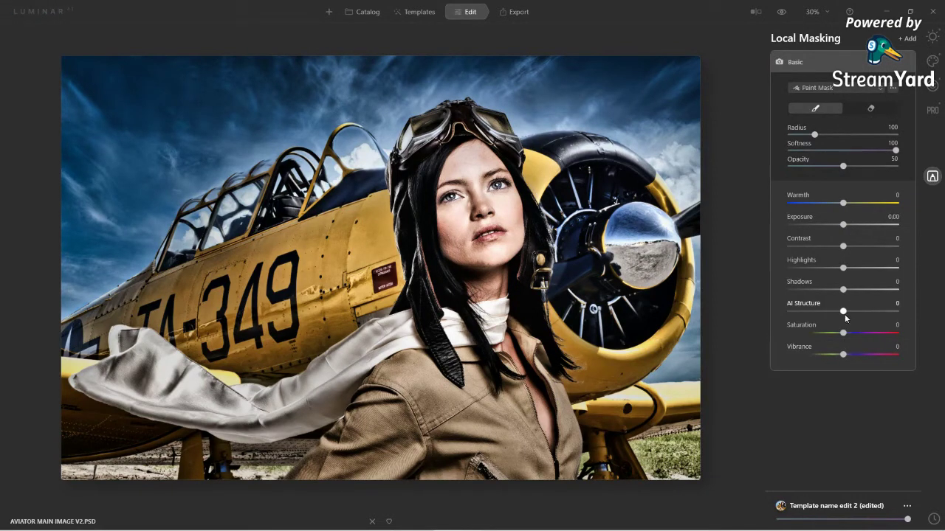
left_click_drag(843, 268, 833, 270)
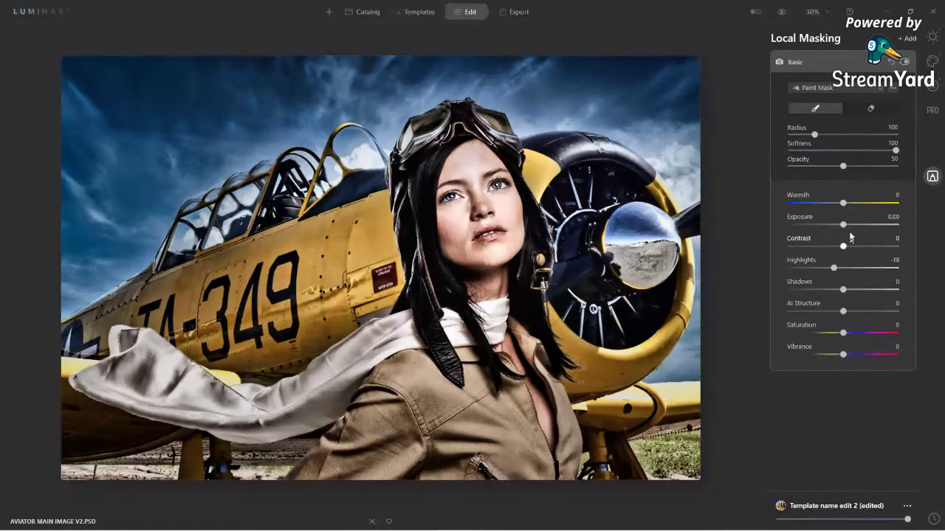
left_click_drag(843, 225, 826, 228)
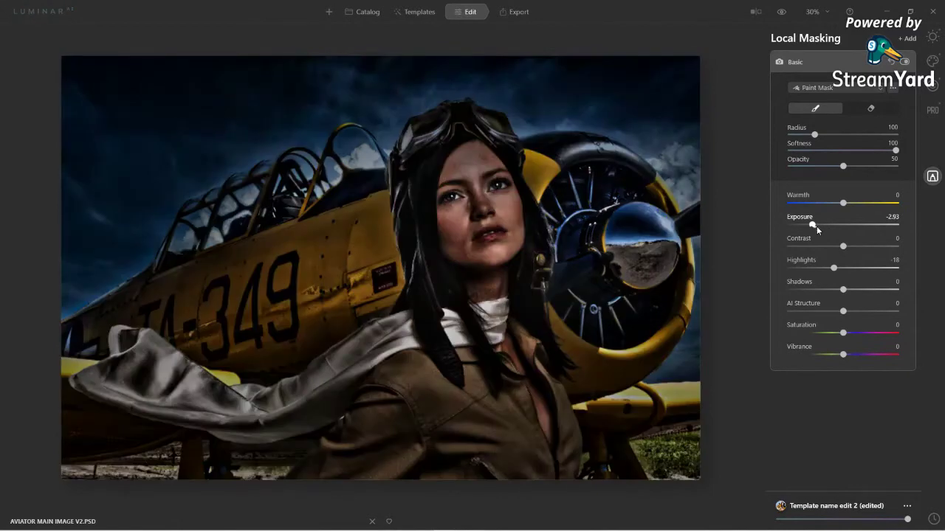
left_click_drag(817, 226, 823, 230)
left_click_drag(822, 229, 830, 231)
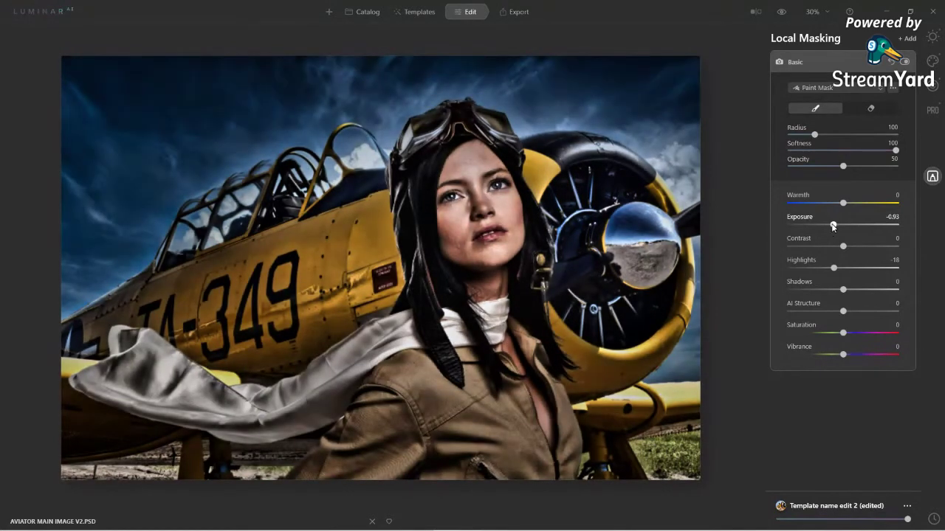
left_click_drag(830, 230, 831, 230)
Switch the Basic adjustment to a Gradient Mask, draw it from the photo's bottom up to the sky, and shift it slightly upward.
left_click(842, 89)
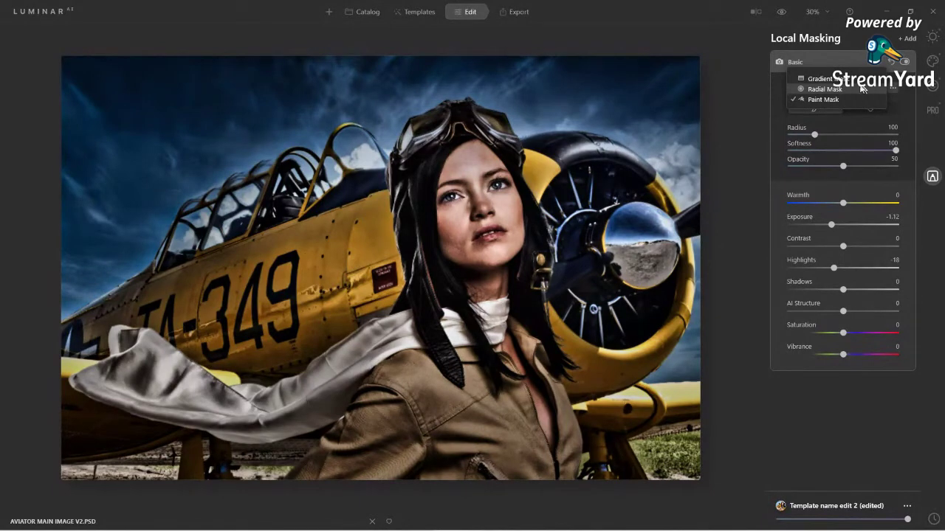
key("Escape")
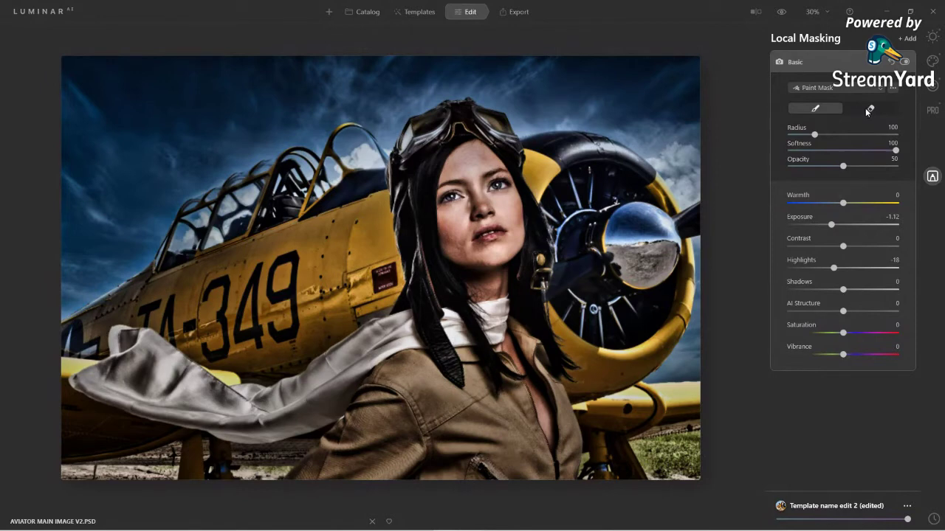
left_click(826, 88)
left_click(820, 78)
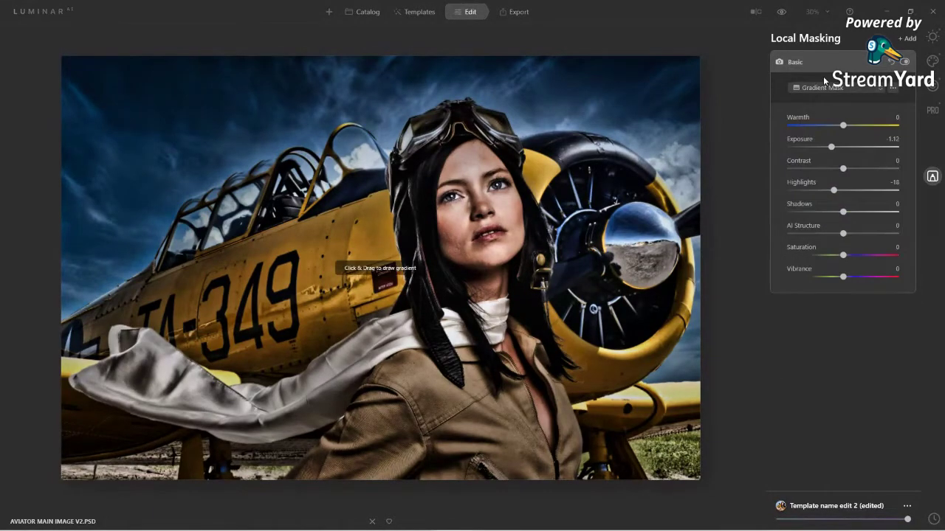
left_click_drag(410, 469, 414, 101)
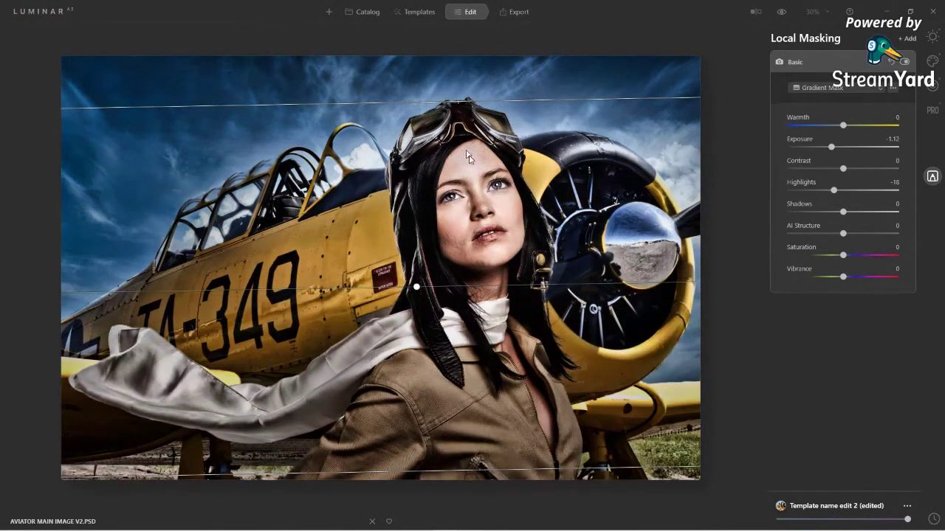
left_click_drag(415, 287, 420, 256)
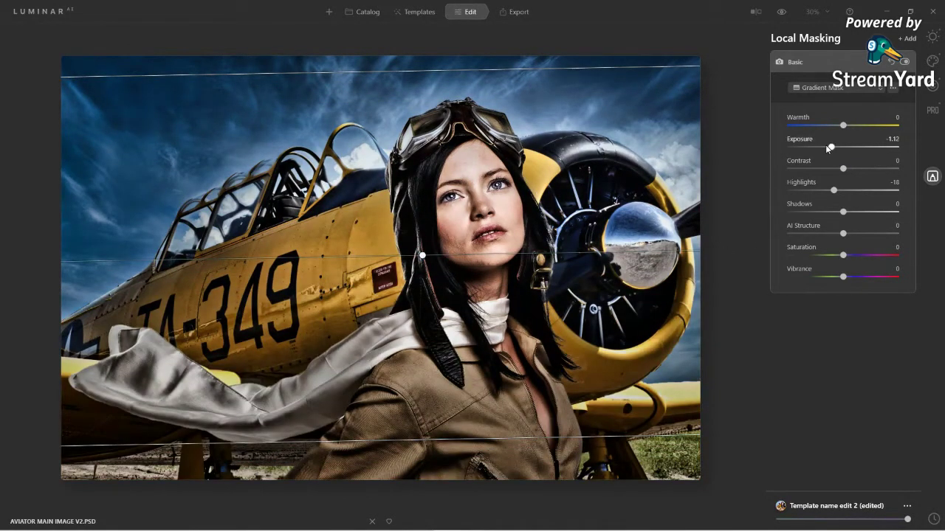
Set the gradient mask's Exposure to -1.91 and close the Basic adjustment.
left_click_drag(829, 146, 794, 152)
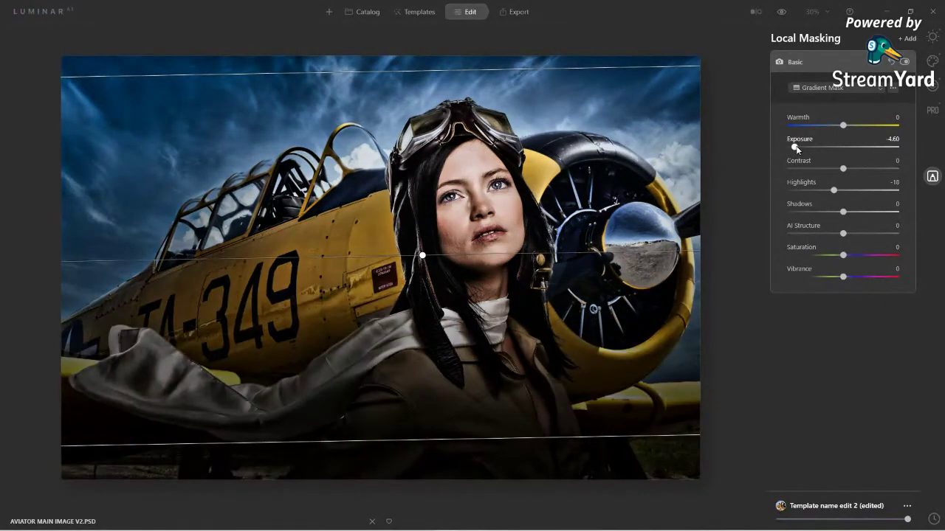
left_click_drag(796, 148, 824, 149)
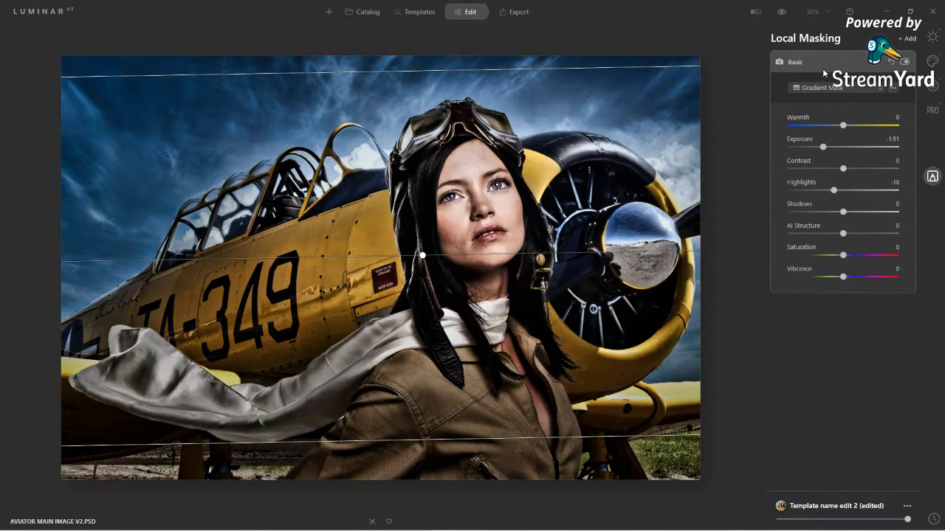
left_click(802, 63)
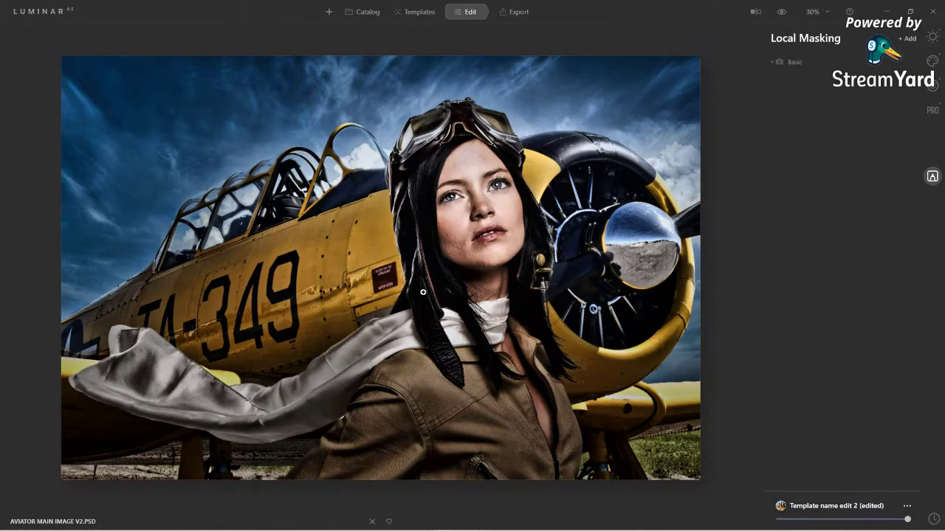
Add a Texture local adjustment and load "combined textures color.jpg" from The Aviator folder in Photography\San Diego Photography User Group on drive C.
left_click(912, 40)
left_click(902, 73)
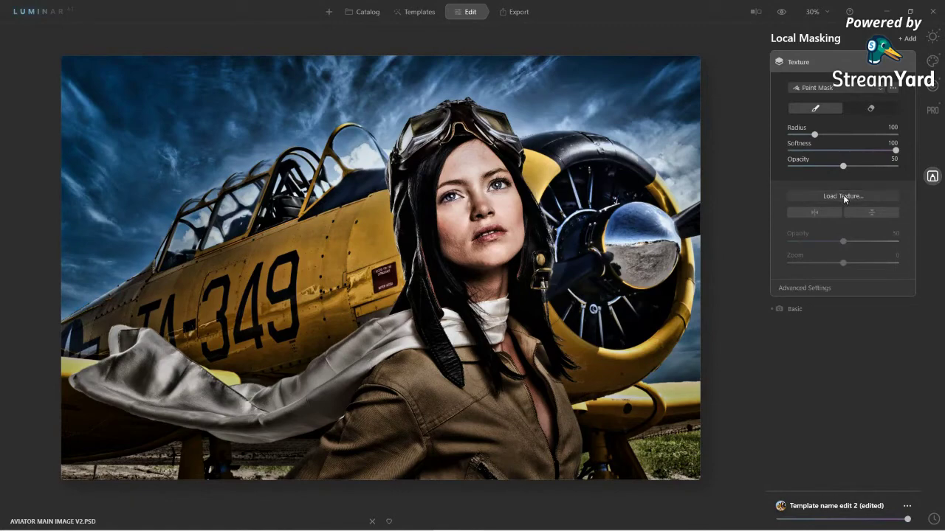
left_click(843, 196)
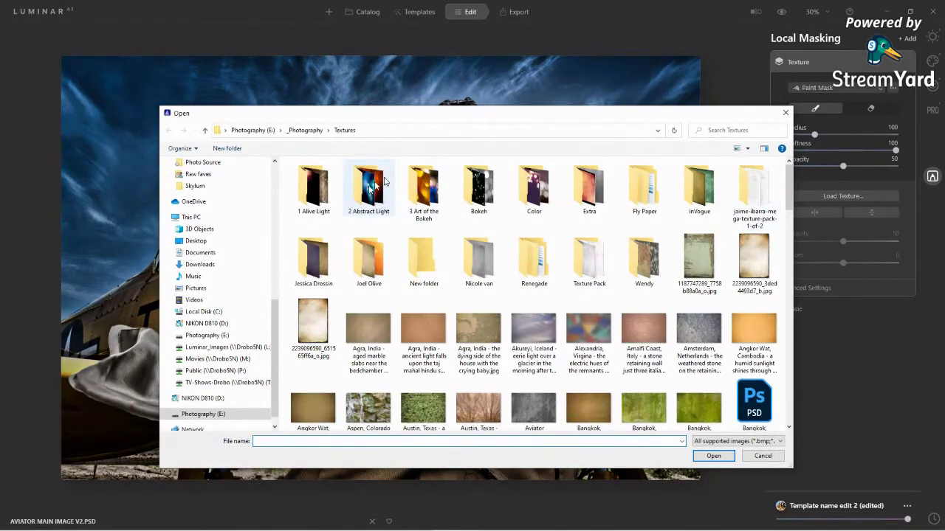
left_click_drag(270, 325, 316, 172)
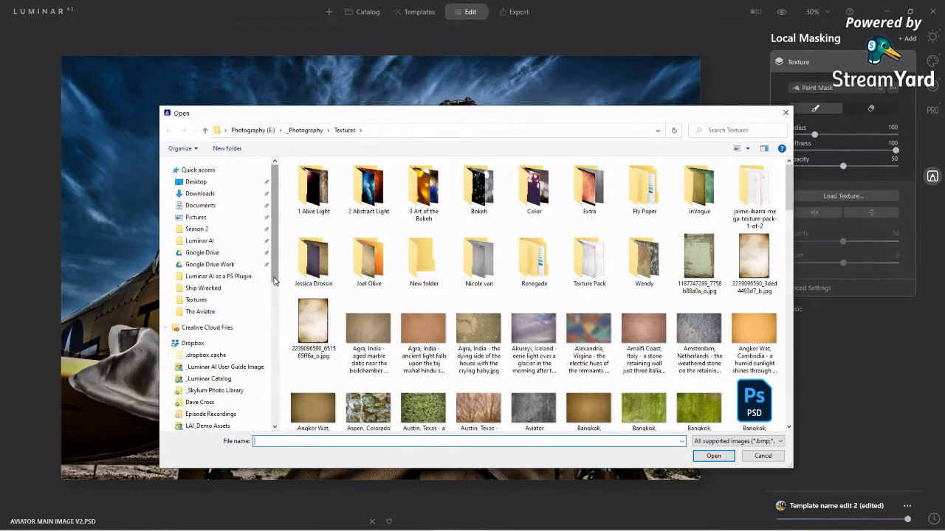
left_click_drag(274, 280, 272, 388)
left_click(214, 370)
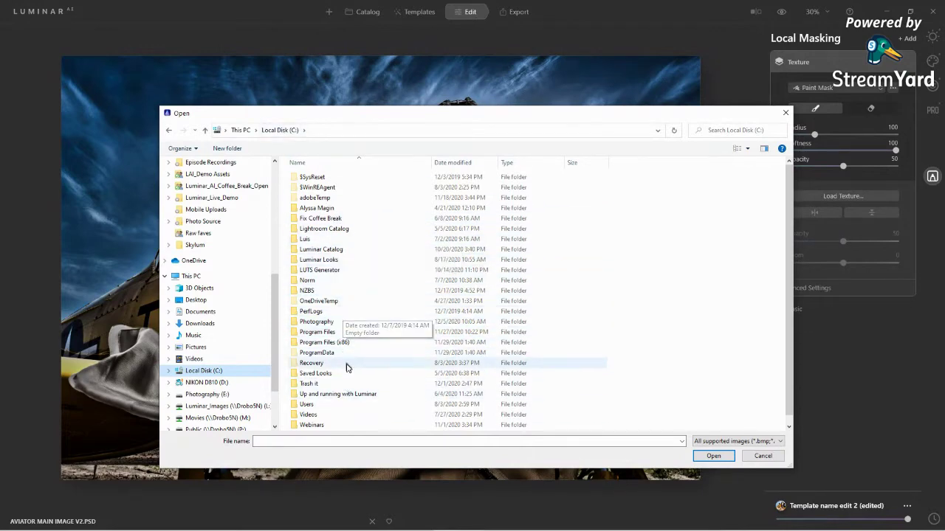
double_click(318, 321)
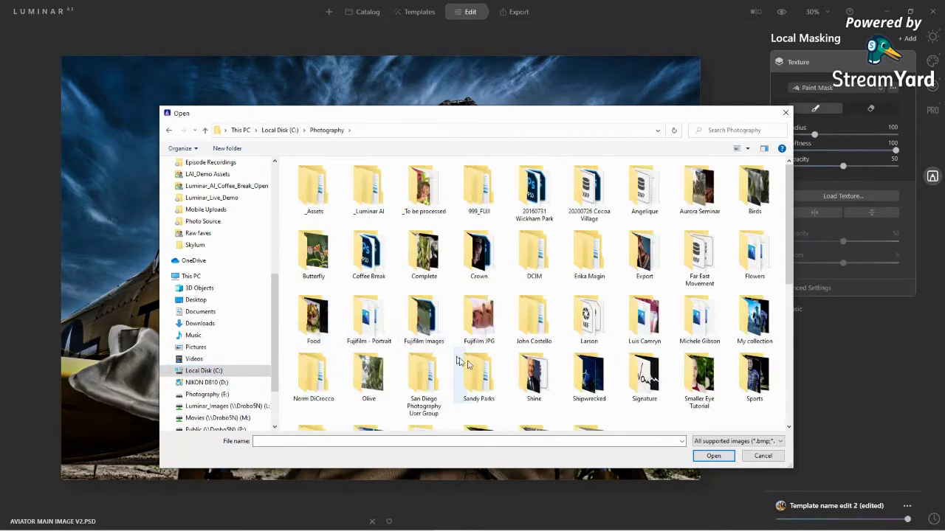
left_click(431, 379)
double_click(430, 378)
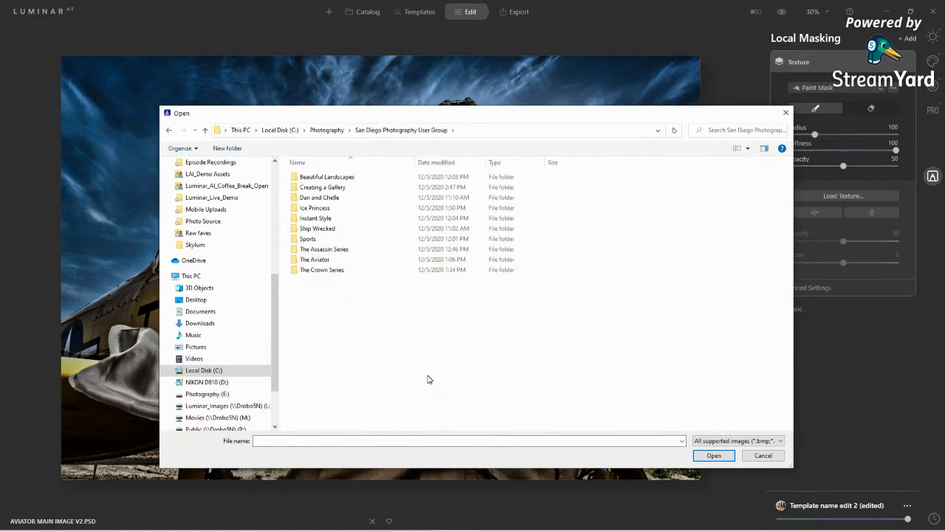
double_click(327, 260)
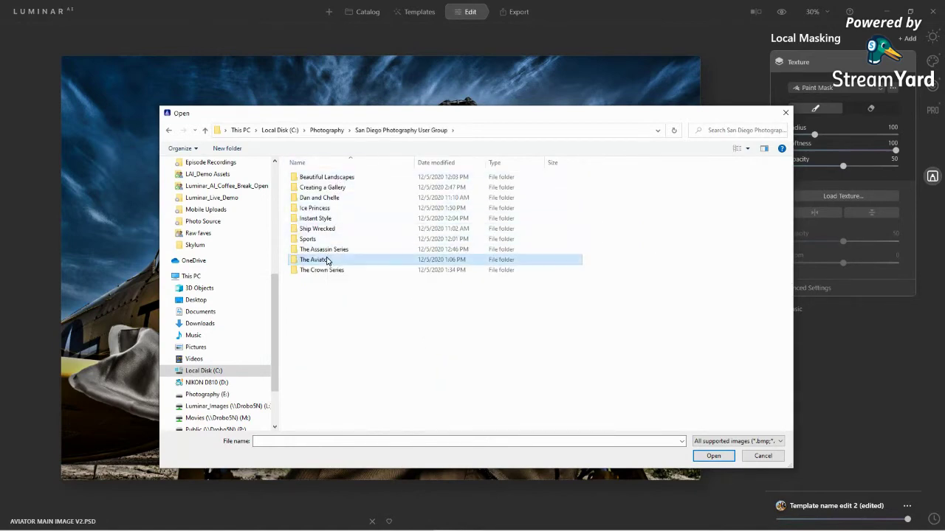
left_click(537, 193)
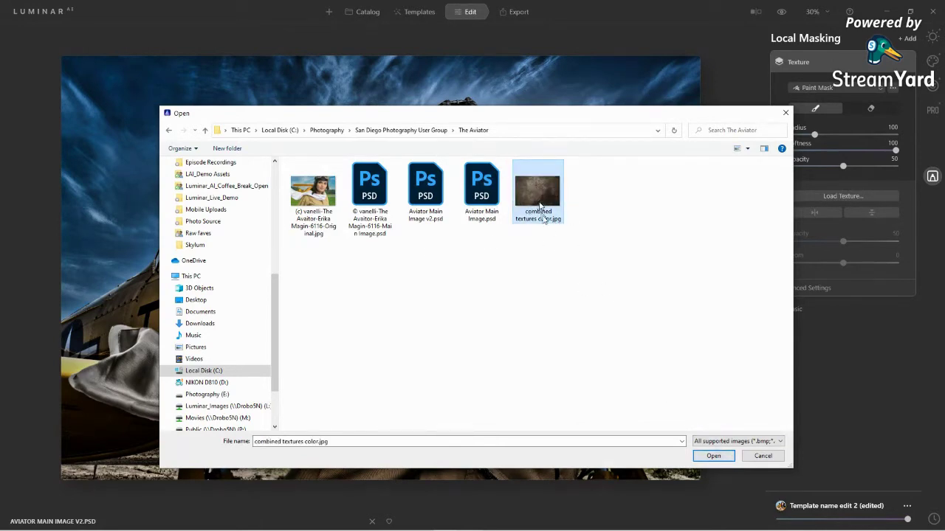
left_click(703, 458)
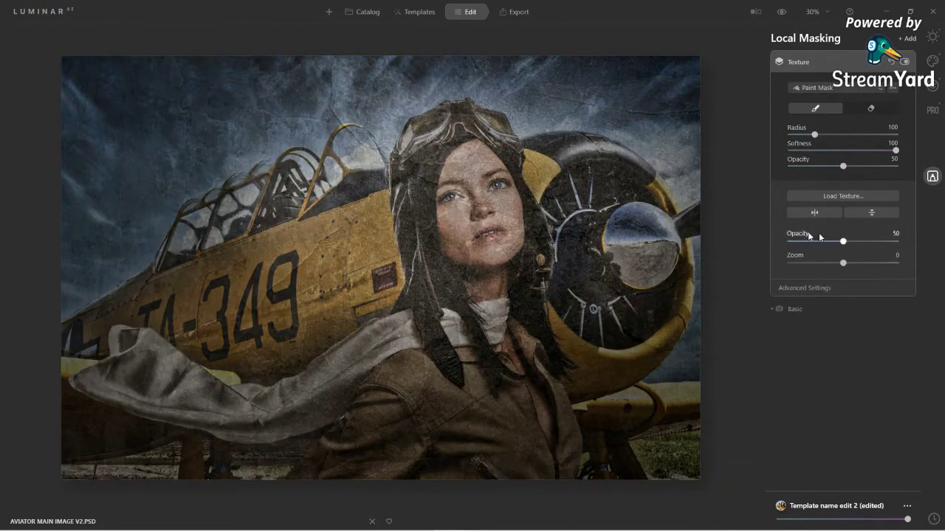
Set the texture's Opacity to 100, Saturation to -100 and Brightness to 41.
left_click_drag(847, 241, 918, 249)
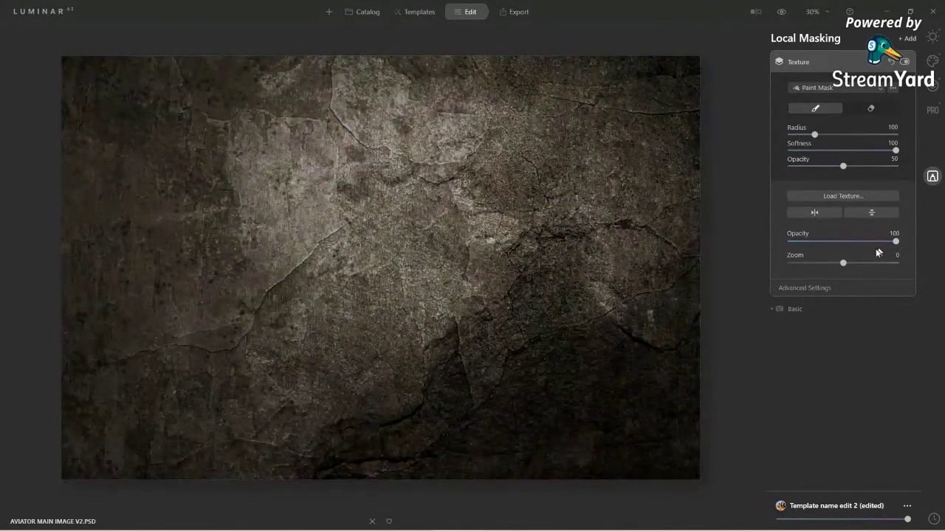
left_click(816, 289)
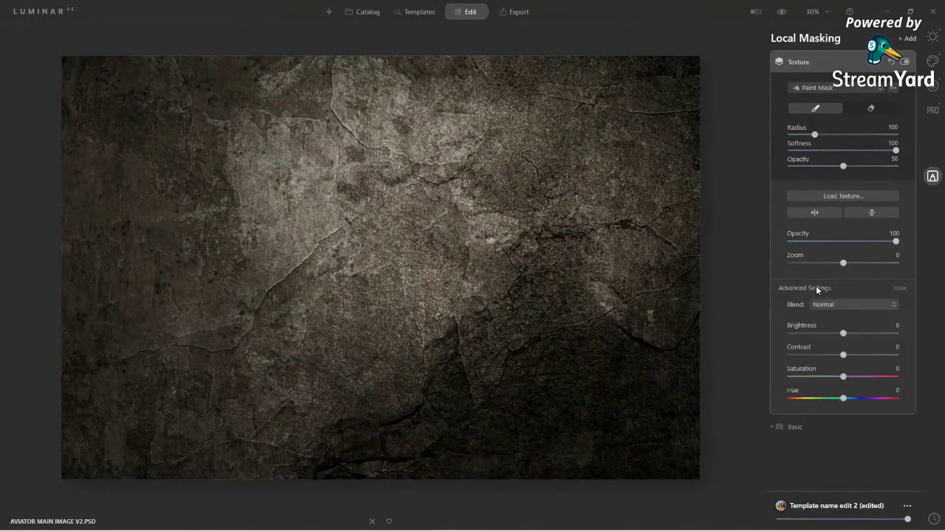
left_click_drag(842, 378, 781, 378)
left_click_drag(842, 333, 867, 335)
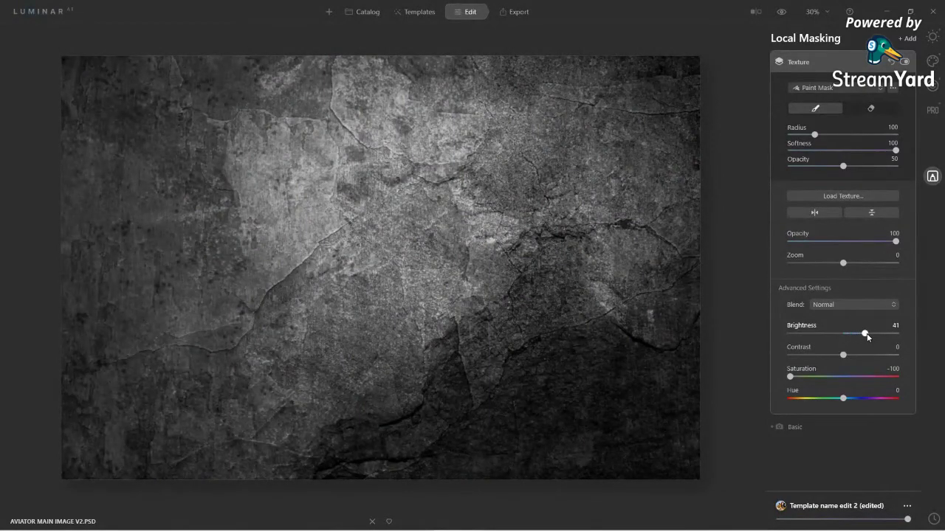
Blend the texture in Overlay mode and set its Opacity to 54.
left_click(859, 304)
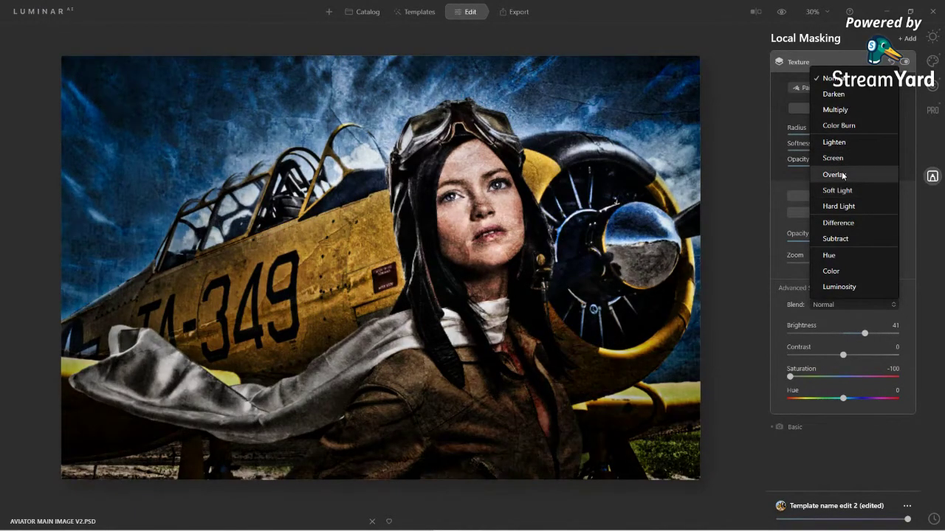
left_click(843, 175)
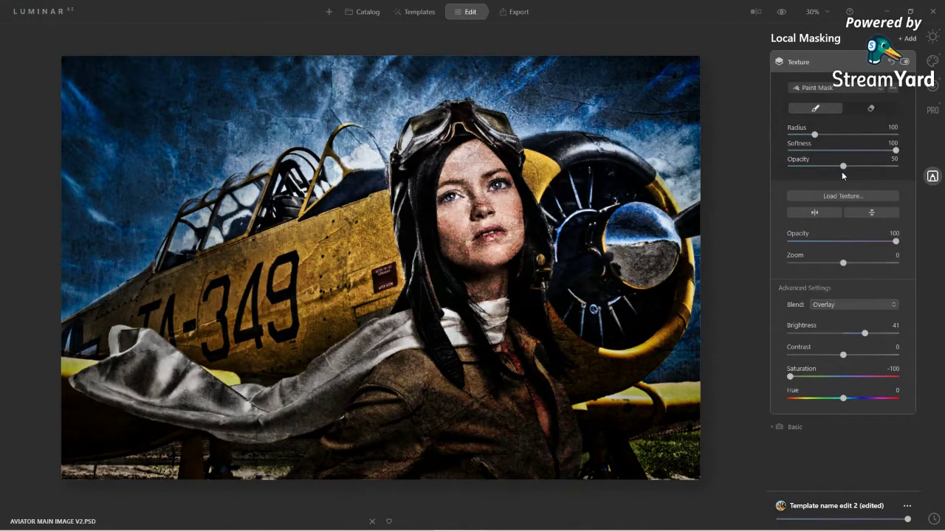
left_click_drag(896, 241, 773, 251)
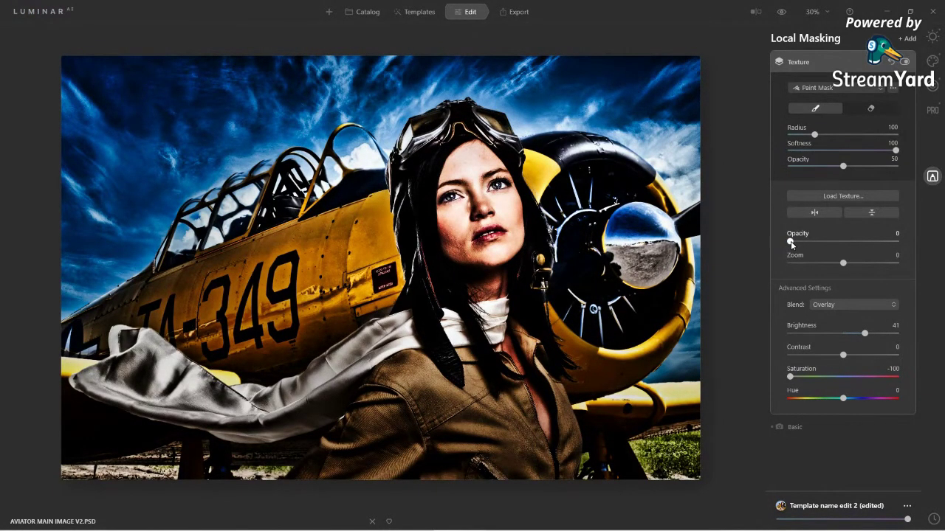
left_click_drag(791, 244, 849, 245)
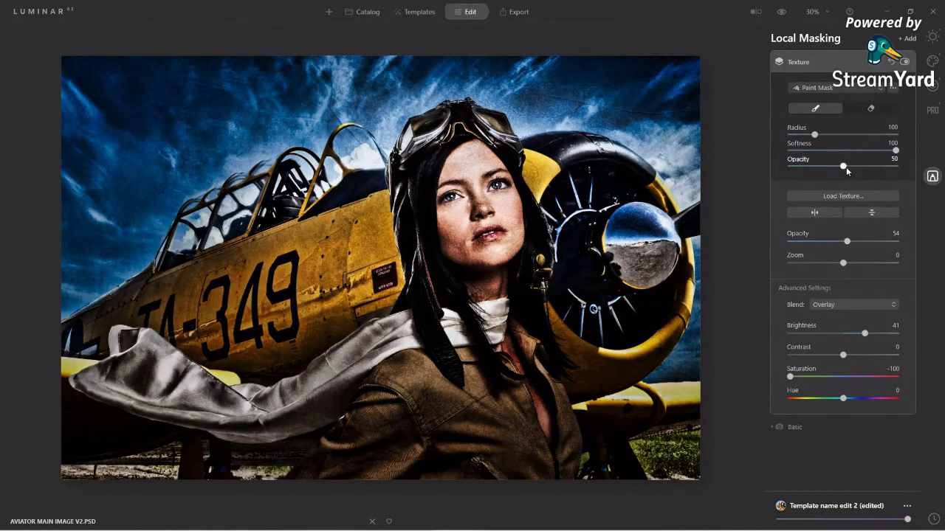
Erase the texture from the woman's face with the mask eraser at 100 Opacity.
left_click_drag(843, 166, 880, 167)
left_click(870, 108)
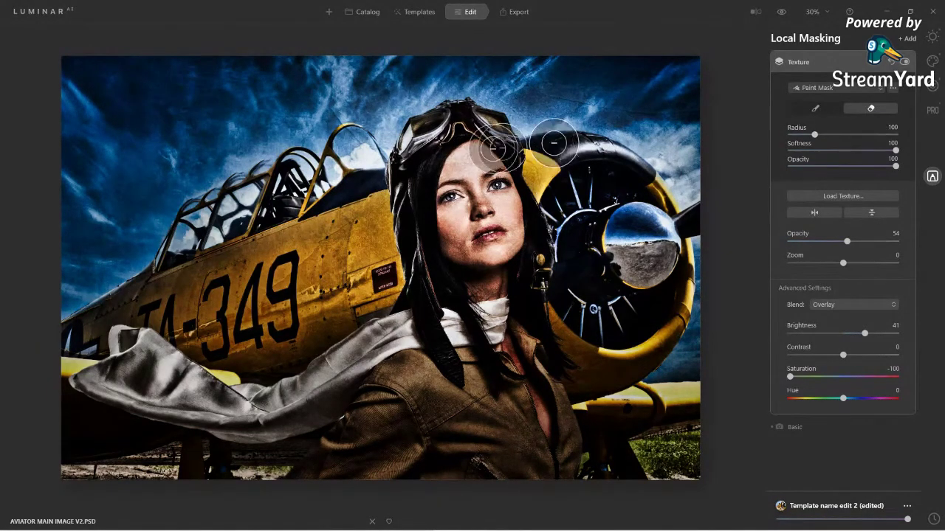
mouse_move(454, 154)
left_mouse_down()
mouse_move(443, 195)
mouse_move(452, 252)
mouse_move(498, 264)
mouse_move(473, 150)
mouse_move(498, 239)
mouse_move(484, 268)
mouse_move(476, 233)
mouse_move(470, 283)
mouse_move(504, 281)
mouse_move(494, 272)
mouse_move(481, 193)
left_mouse_up()
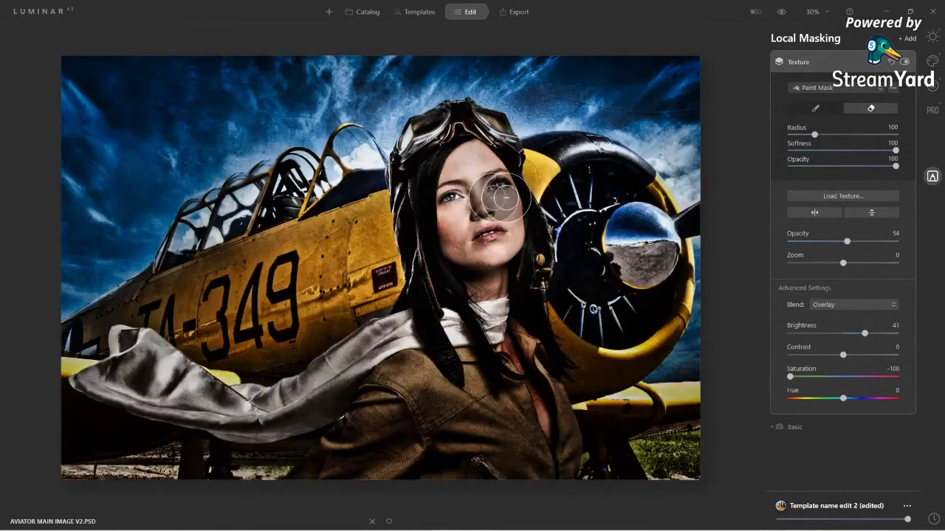
Reduce the eraser Radius to 40 and erase the texture from the skin of the woman's neck and chest.
key("bracketleft")
key("bracketleft")
key("bracketleft")
key("bracketleft")
key("bracketleft")
key("bracketleft")
key("bracketleft")
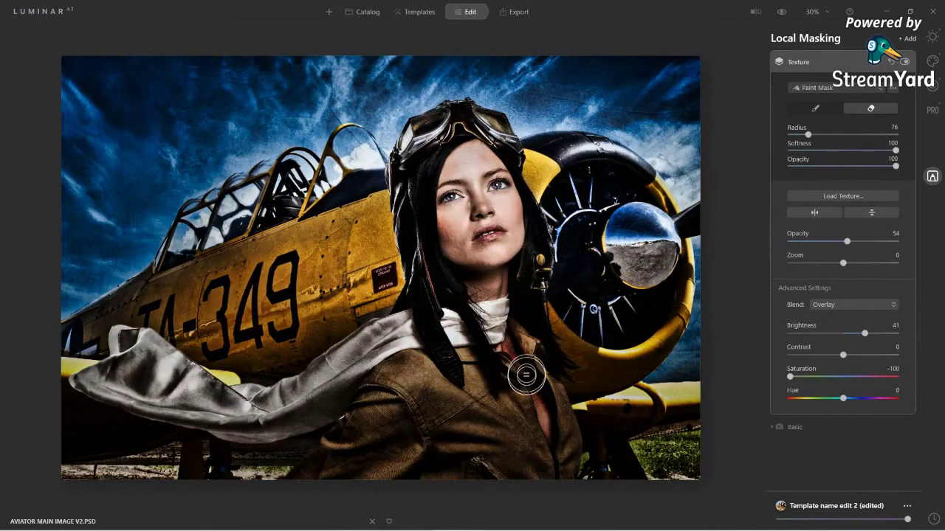
key("bracketright")
key("bracketright")
left_click_drag(506, 341, 547, 434)
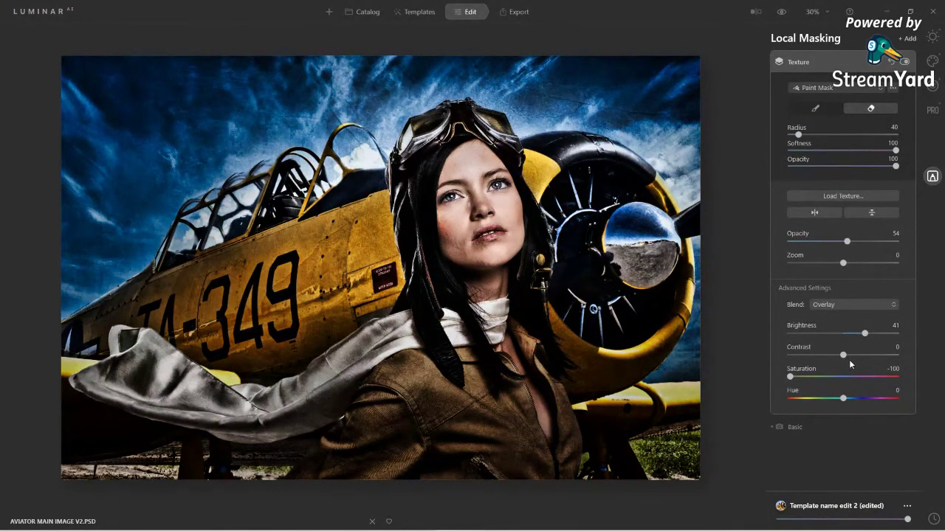
Set the texture's Brightness to 71 and Contrast to -9, blend it in Soft Light mode and set its Opacity to 88.
left_click_drag(842, 357, 880, 334)
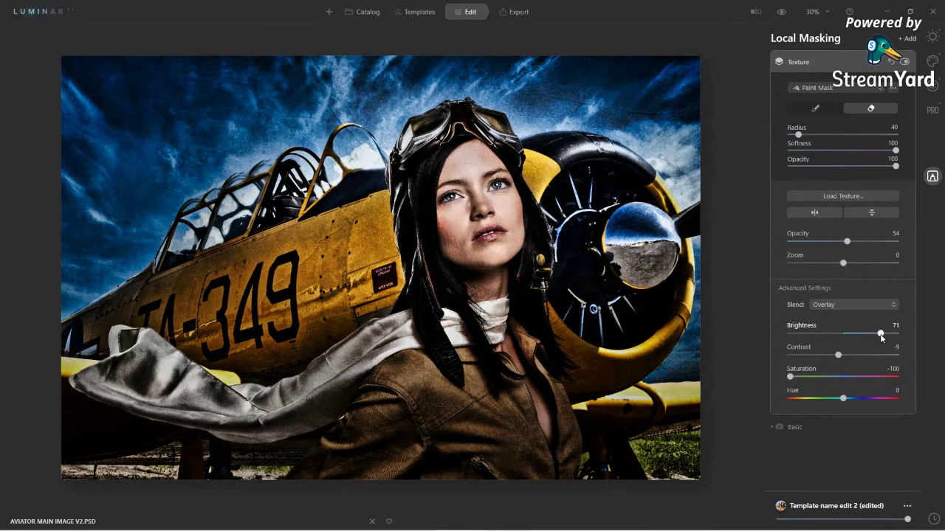
left_click(878, 304)
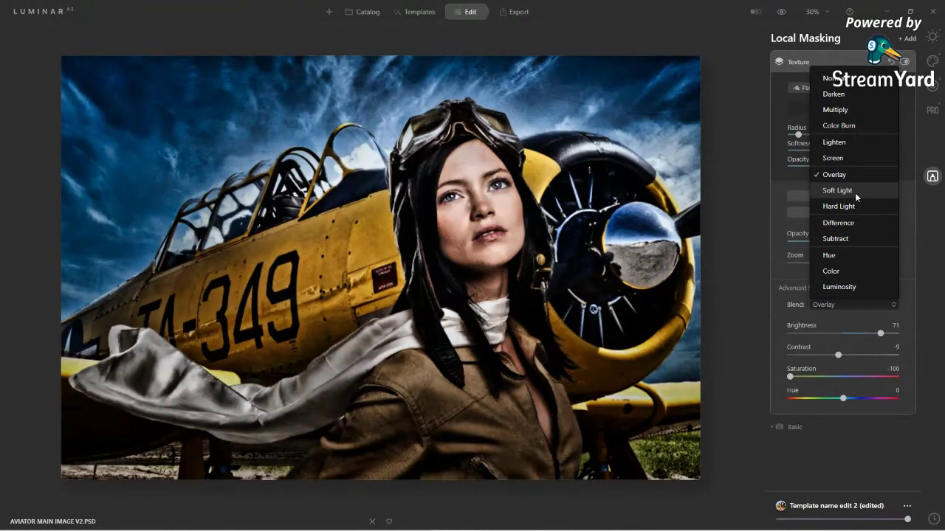
left_click(856, 195)
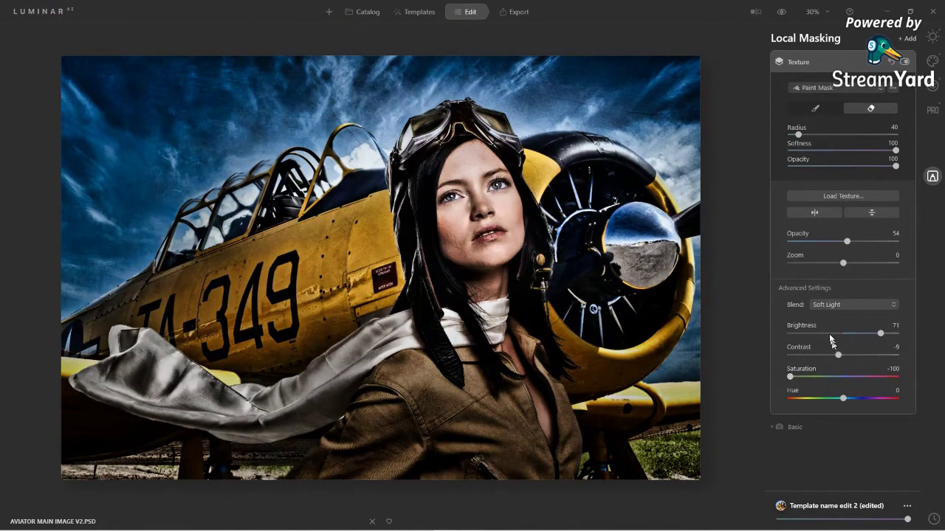
left_click_drag(847, 241, 871, 244)
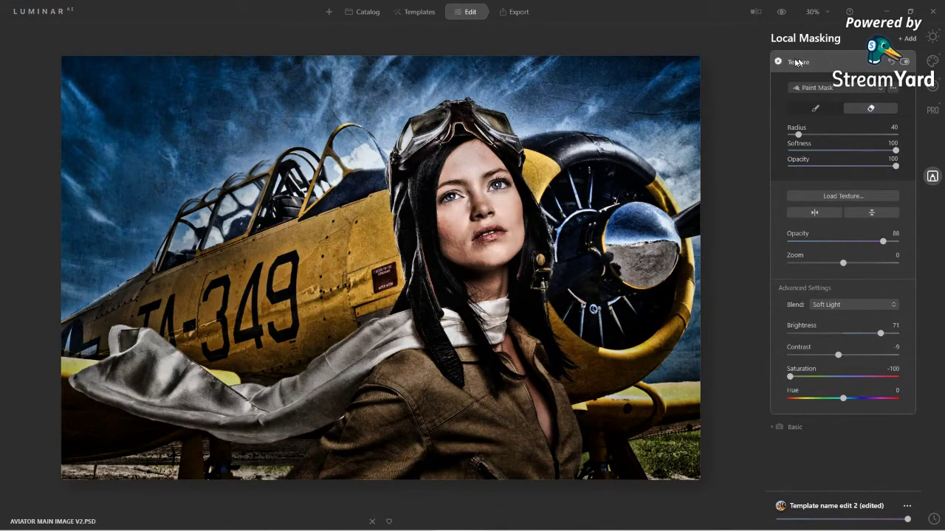
left_click(827, 62)
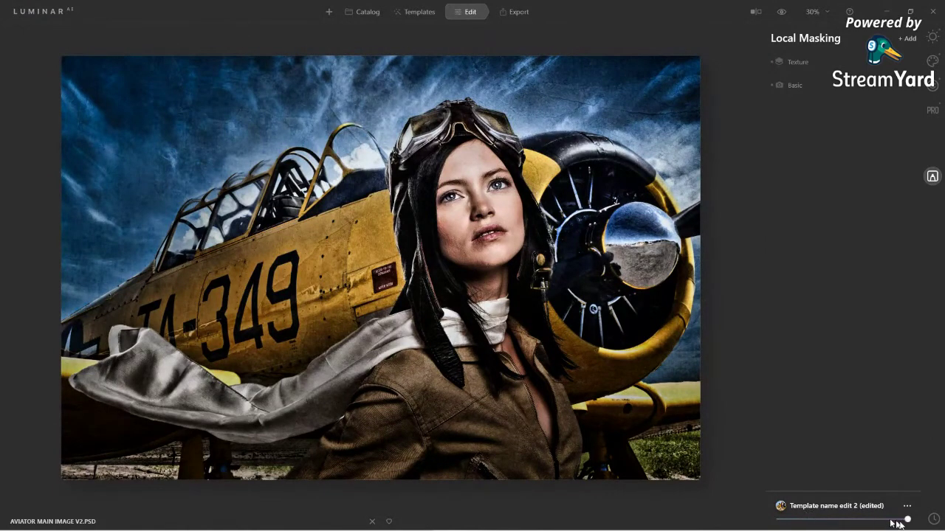
Fade the overall template effect to about four-fifths strength and compare the image with its unedited original.
left_click_drag(907, 521, 778, 524)
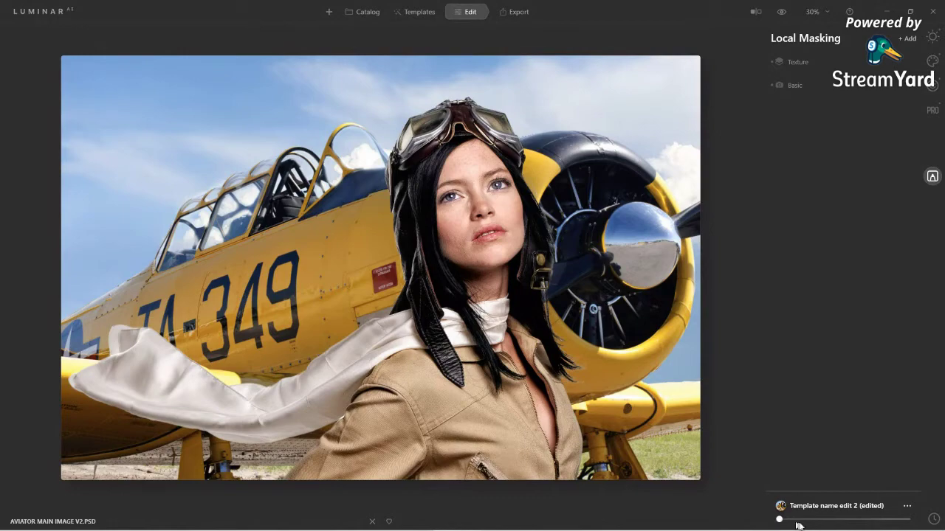
left_click_drag(779, 521, 886, 524)
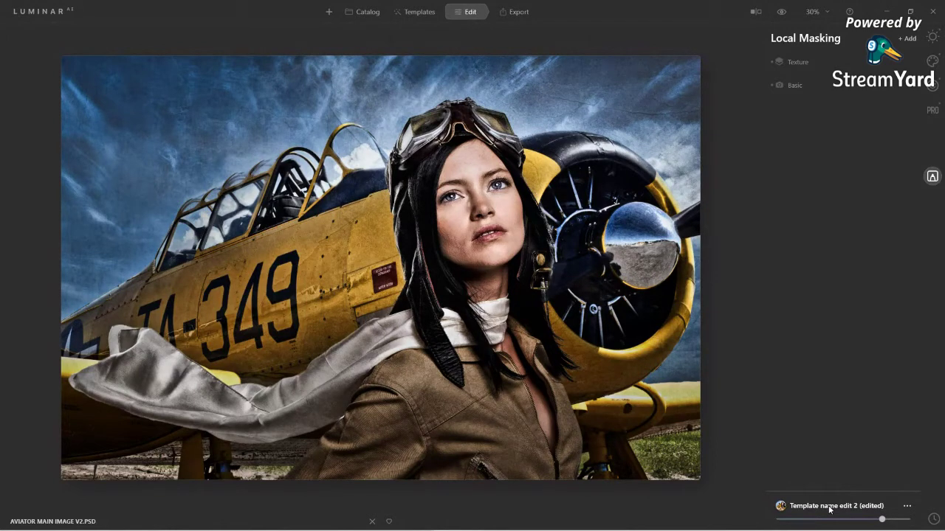
left_click(783, 13)
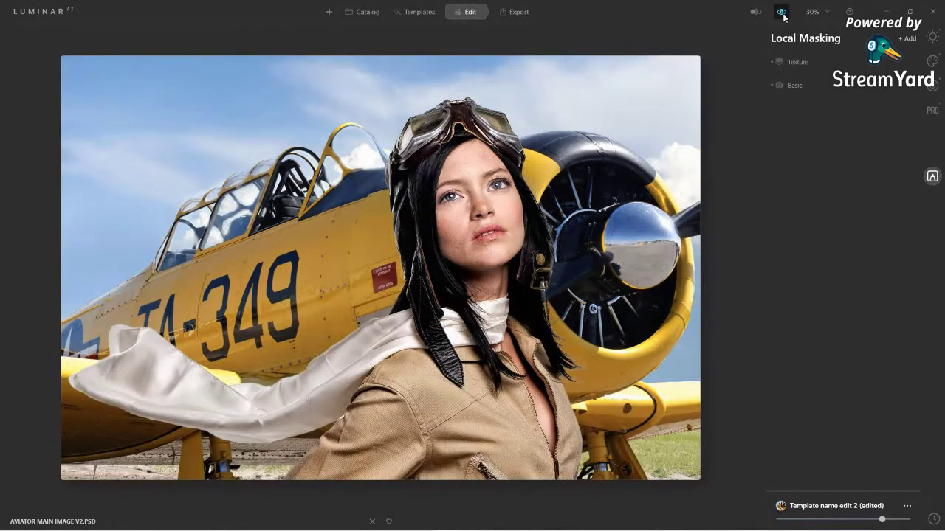
left_click(783, 13)
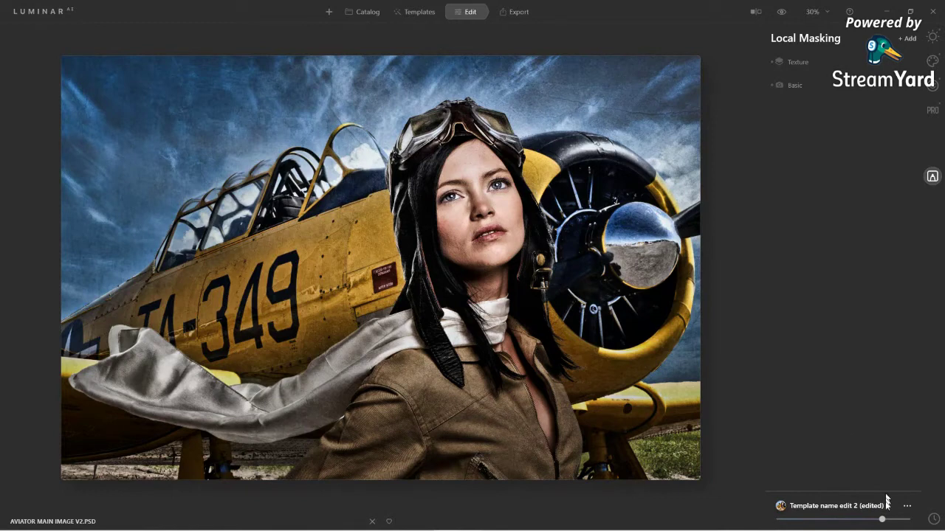
Save the current combination of adjustments as a new template.
left_click(881, 520)
left_click(907, 506)
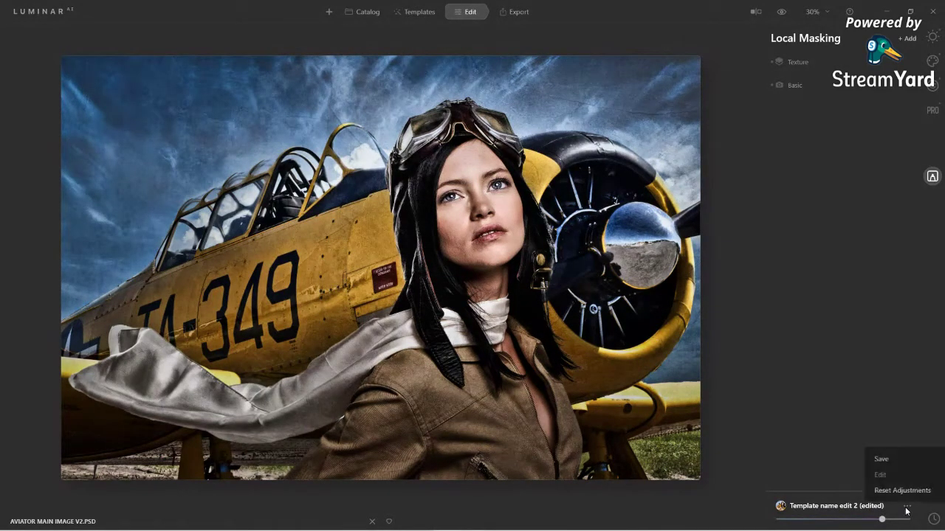
left_click(899, 461)
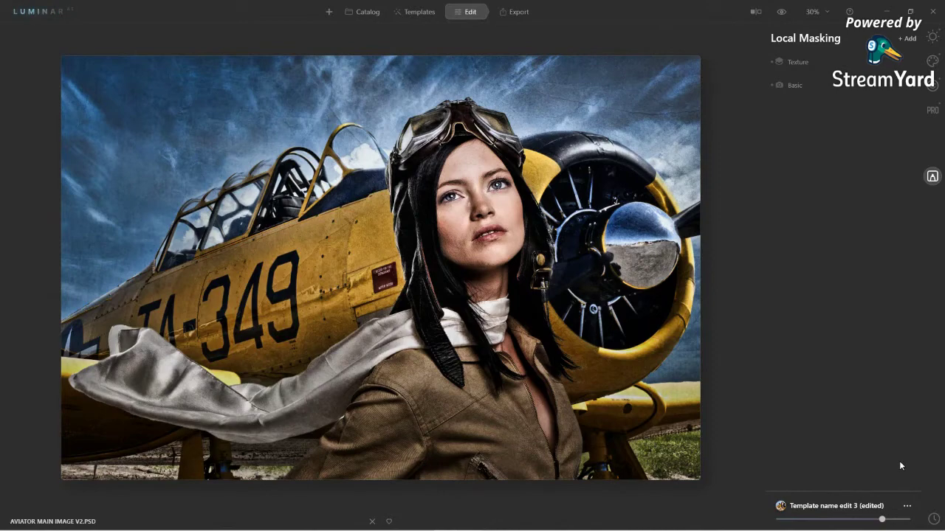
Reapply Template name edit 3 and lower its overall strength to roughly four fifths of the range.
key("ctrl+z")
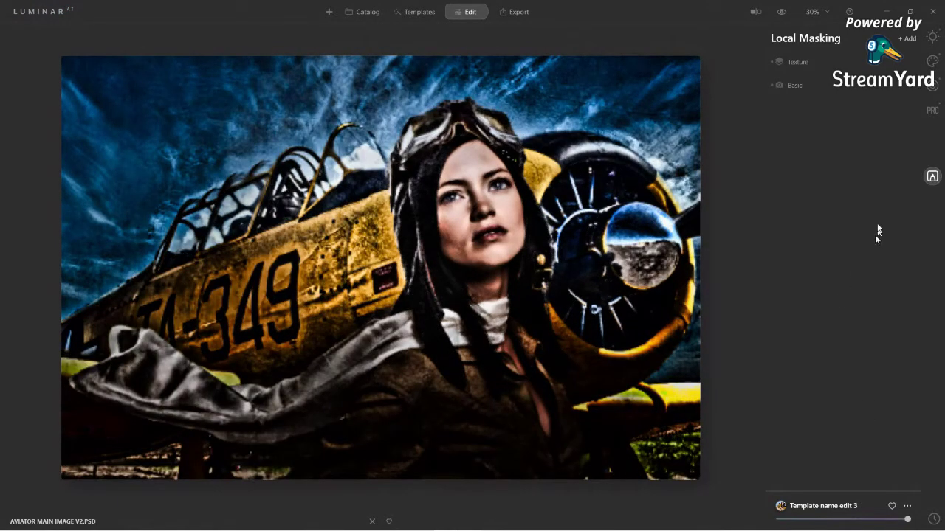
left_click(888, 520)
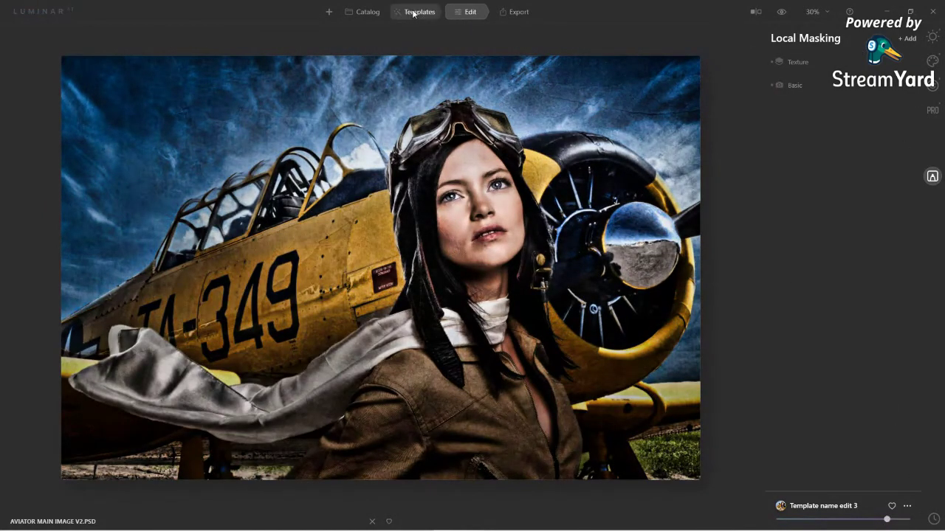
Look through the full list of user templates in My Collection.
left_click(413, 13)
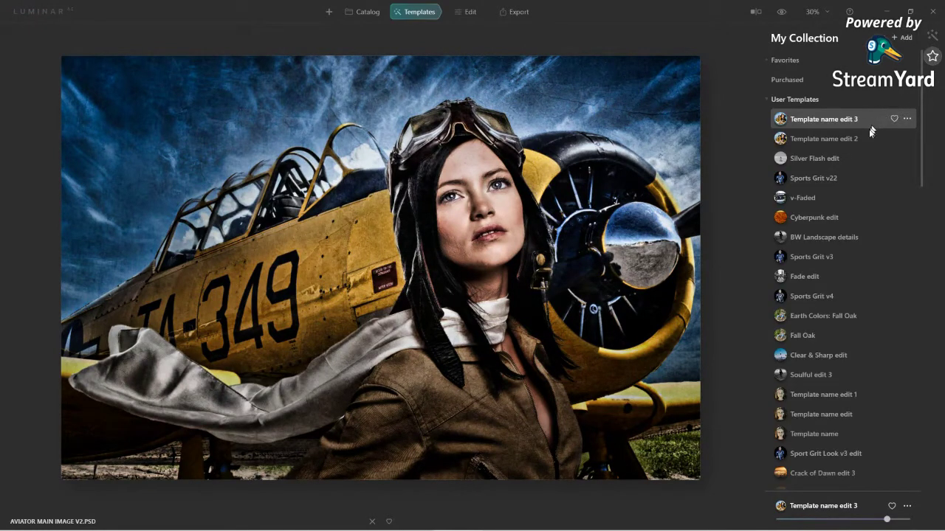
scroll(879, 262, "down", 1)
scroll(881, 266, "down", 6)
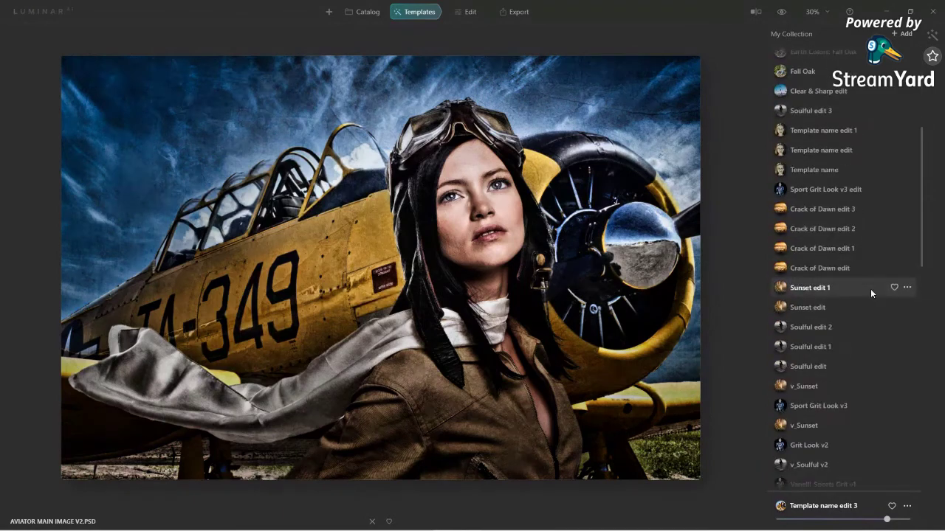
scroll(870, 293, "down", 10)
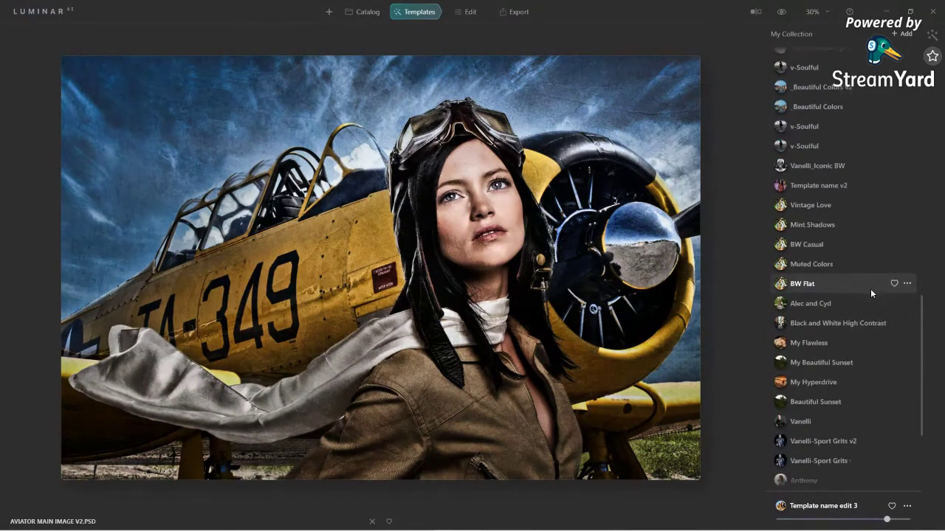
scroll(871, 293, "down", 3)
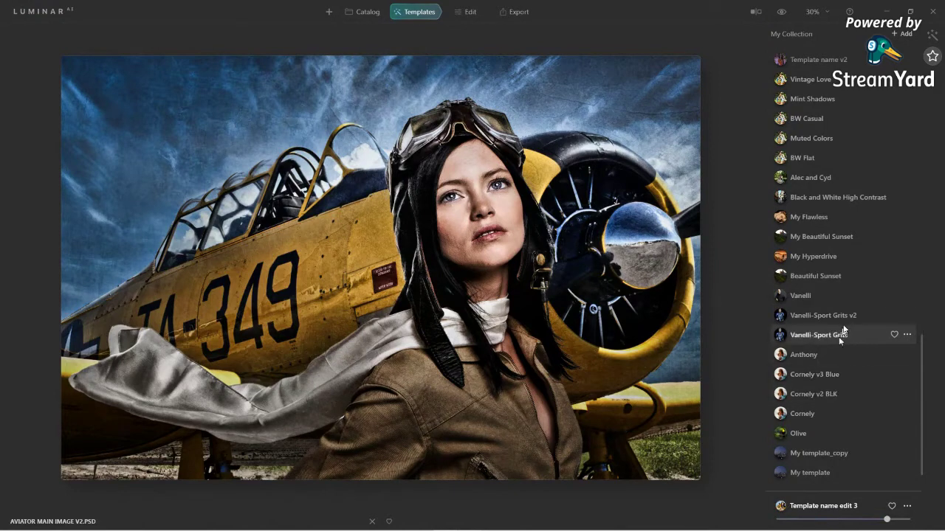
scroll(842, 349, "up", 4)
scroll(842, 352, "up", 10)
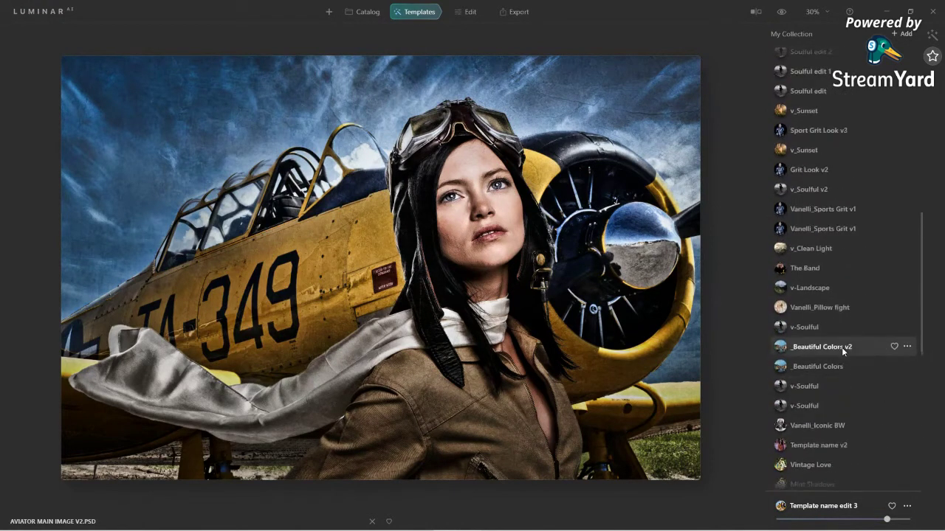
scroll(842, 352, "up", 4)
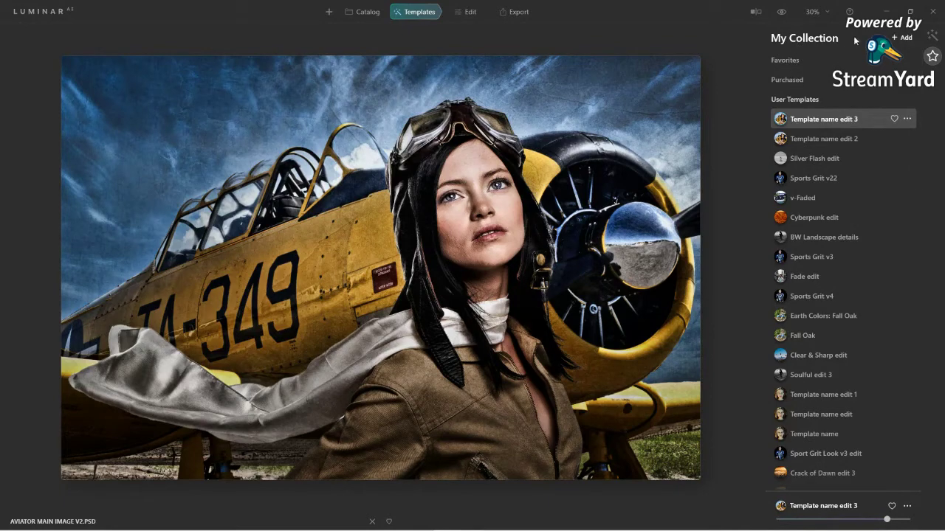
Browse the built-in template collections and examine the templates inside the Overcast collection.
left_click(932, 37)
scroll(814, 272, "down", 1)
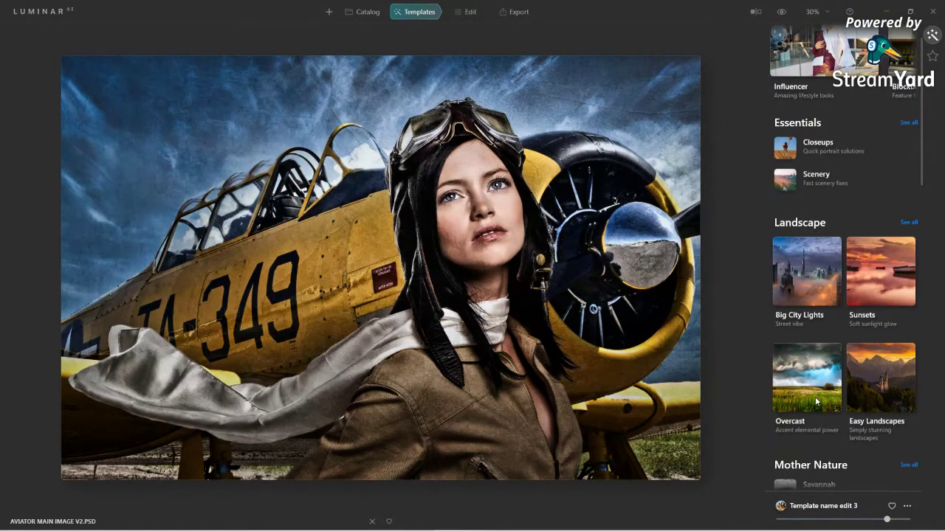
scroll(816, 399, "down", 1)
scroll(815, 396, "down", 1)
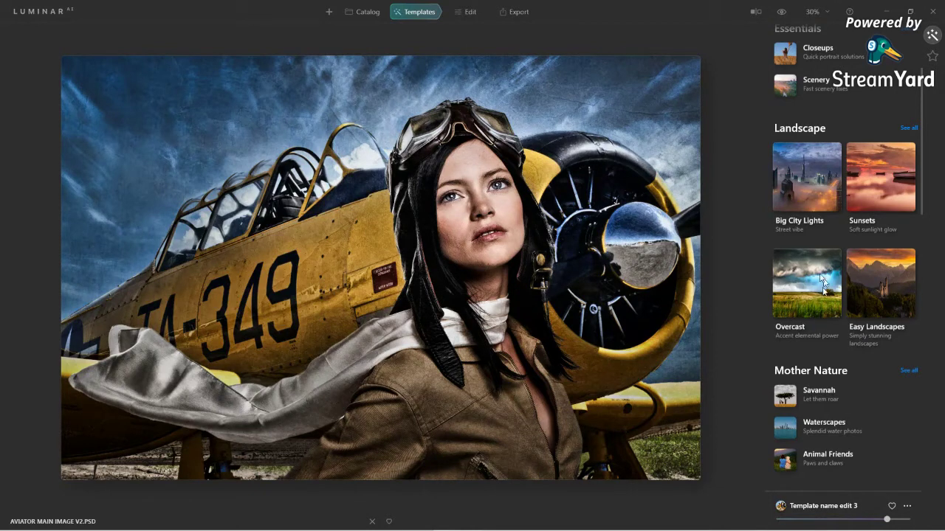
left_click(807, 286)
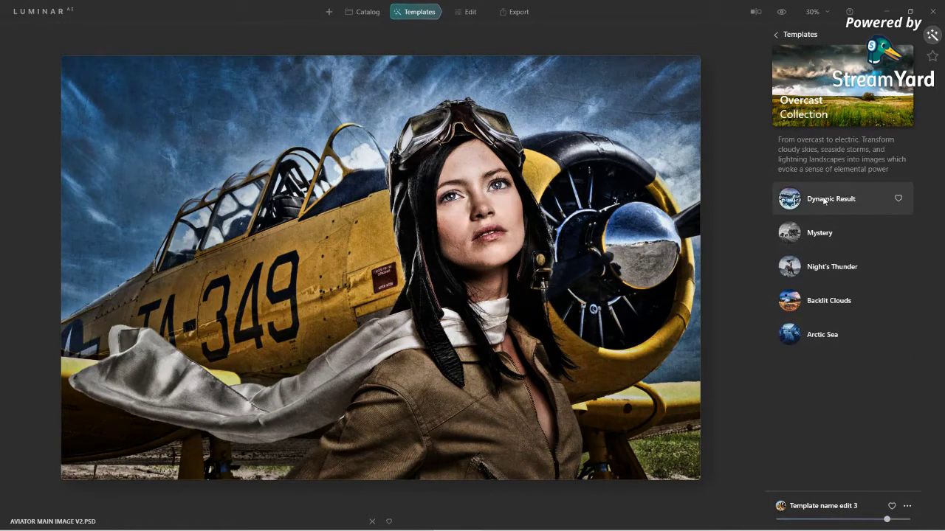
left_click(776, 33)
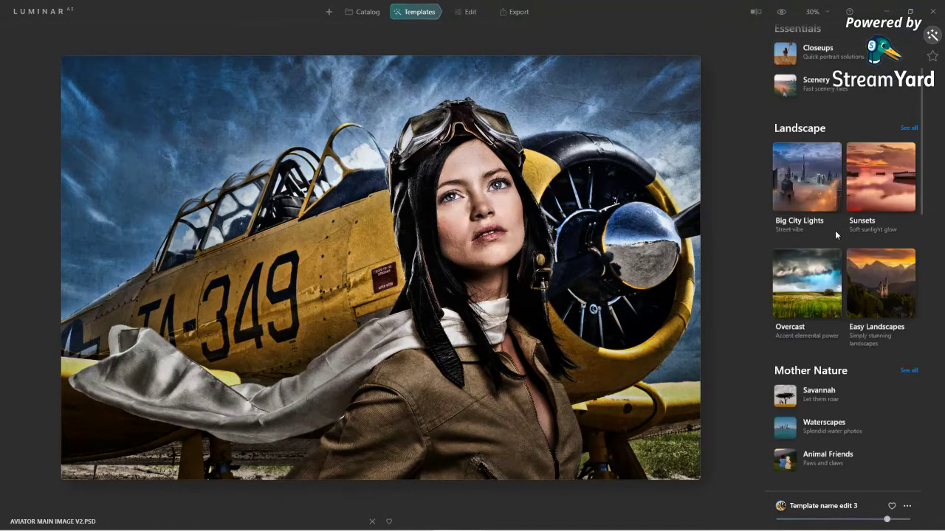
left_click(809, 285)
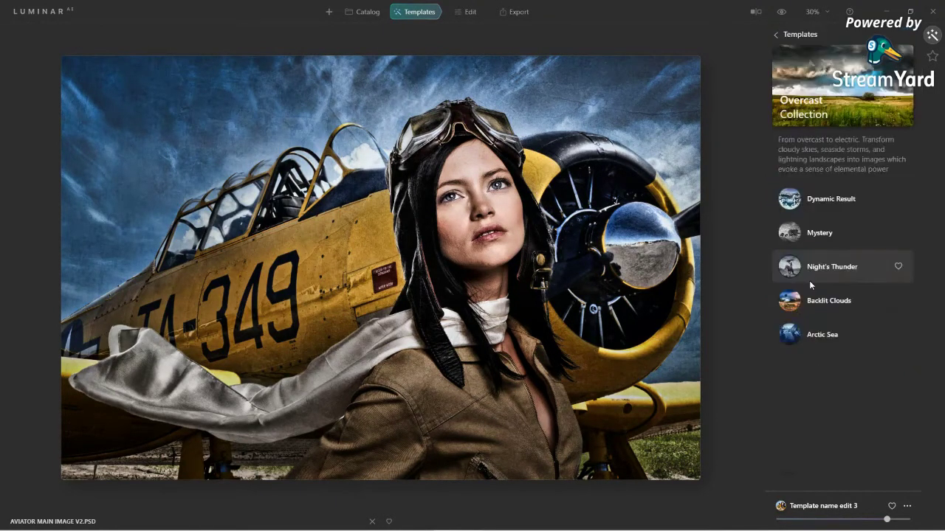
left_click(775, 34)
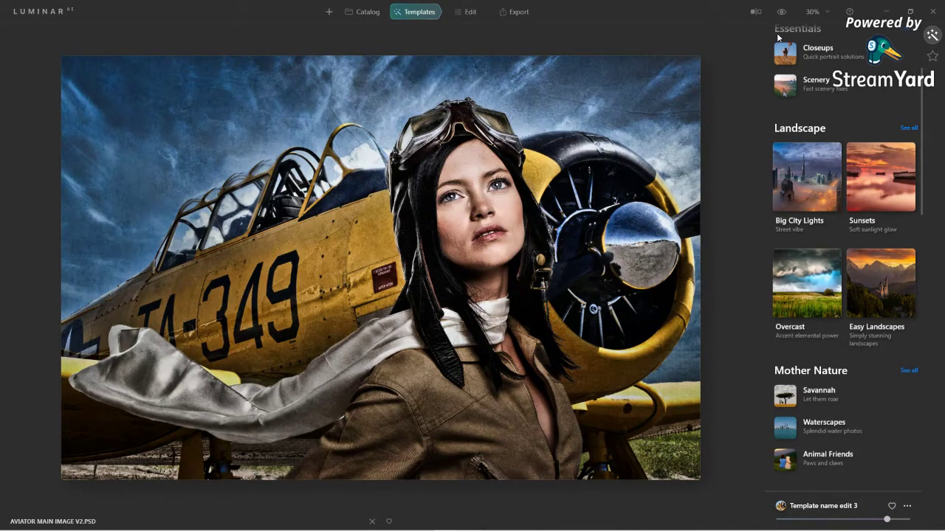
Show the favorites in My Collection and apply the Sports Grit v22 user template to the aviator photo.
left_click(932, 59)
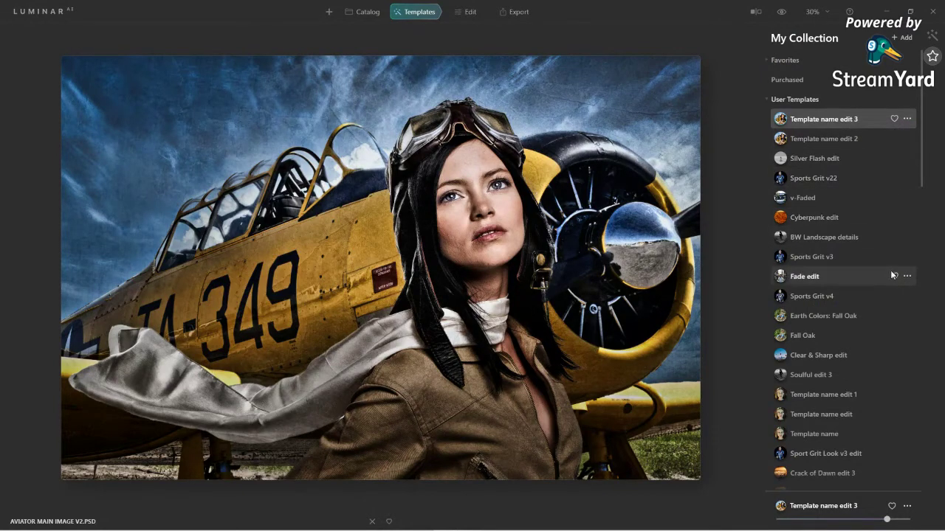
left_click(793, 62)
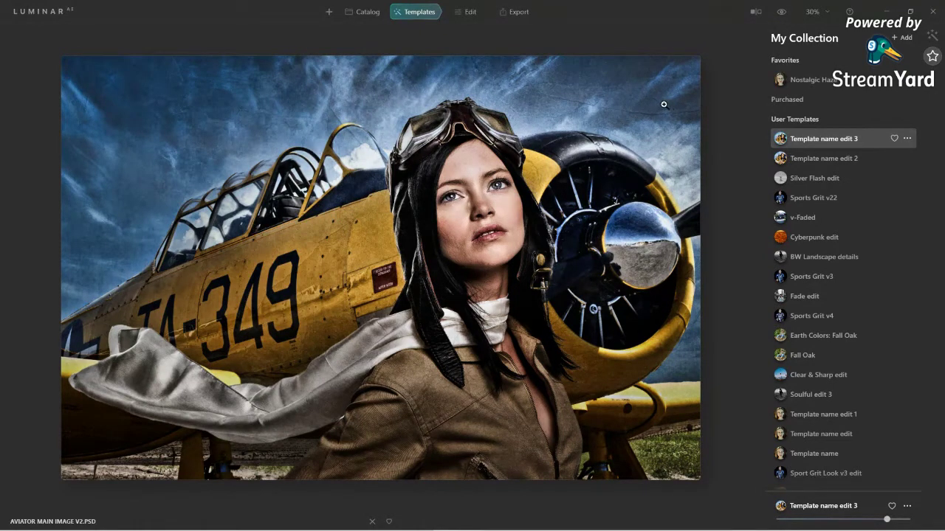
left_click(811, 201)
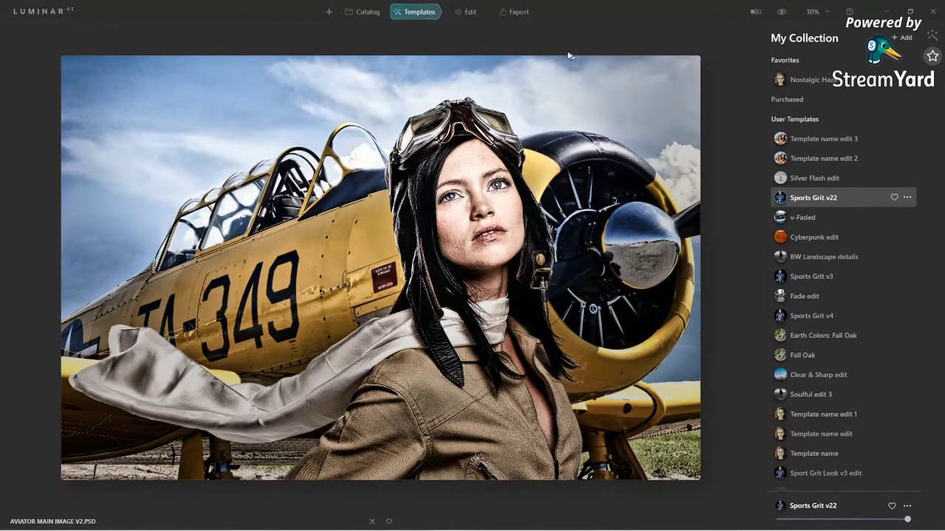
Step back through the photo's edit history and revert the aviator photo to the Original Image state.
left_click(478, 16)
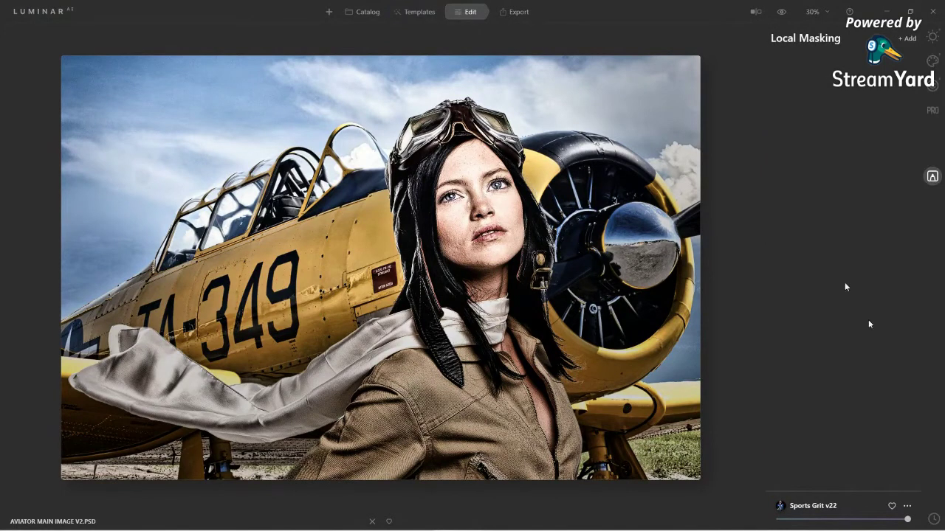
left_click(934, 520)
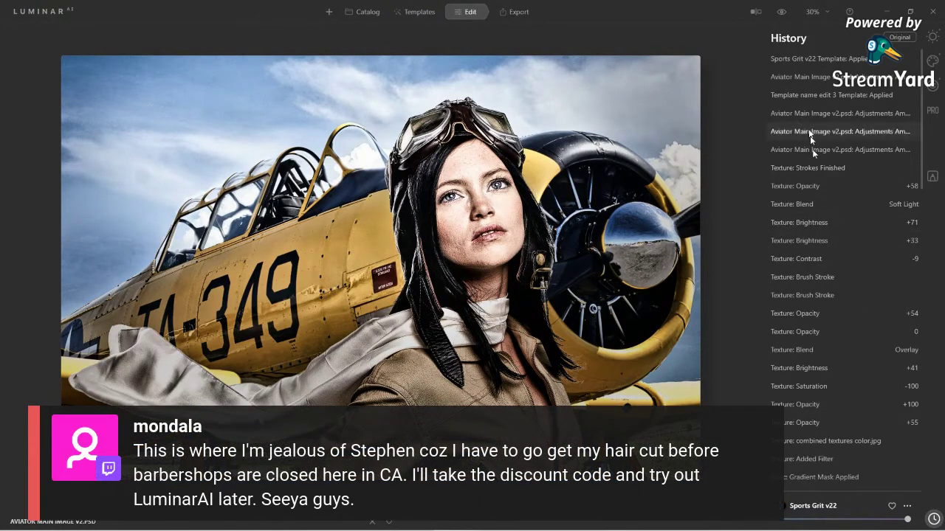
left_click(802, 78)
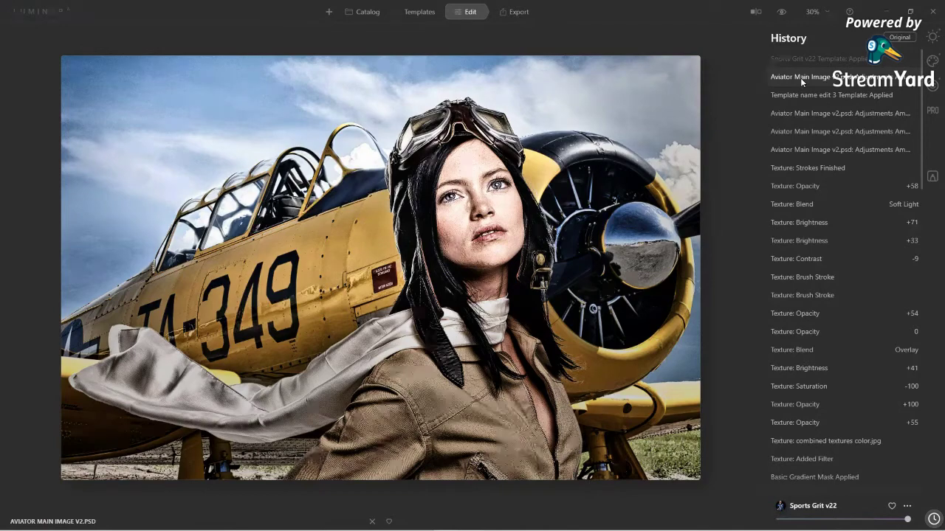
scroll(842, 330, "down", 5)
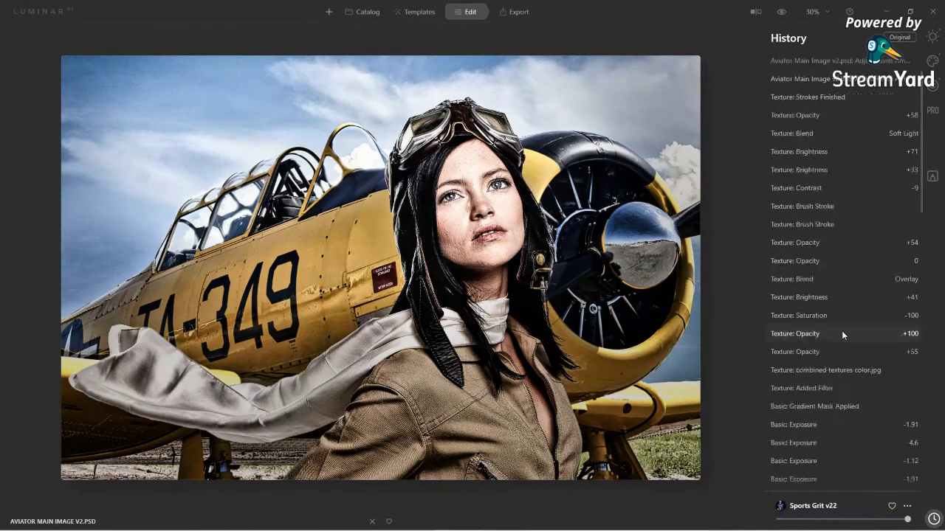
scroll(819, 384, "down", 5)
left_click(812, 409)
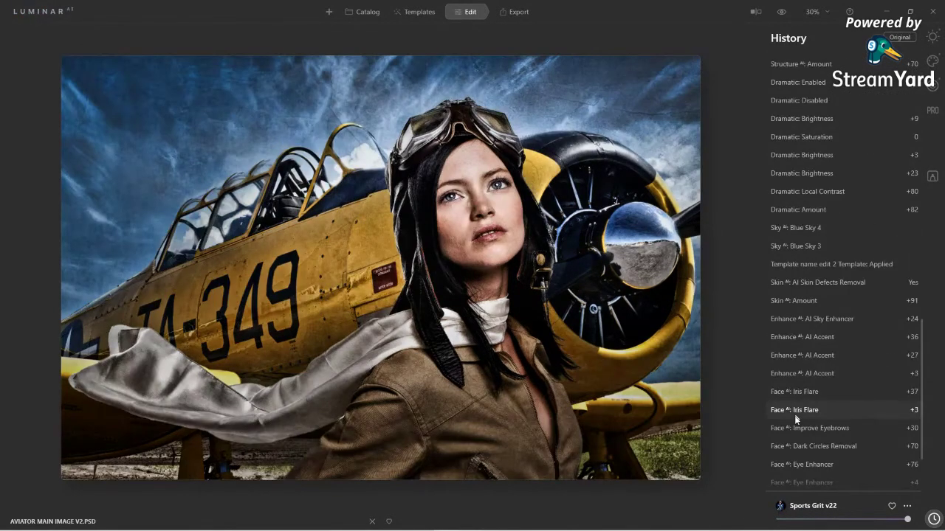
scroll(804, 413, "down", 2)
left_click(797, 466)
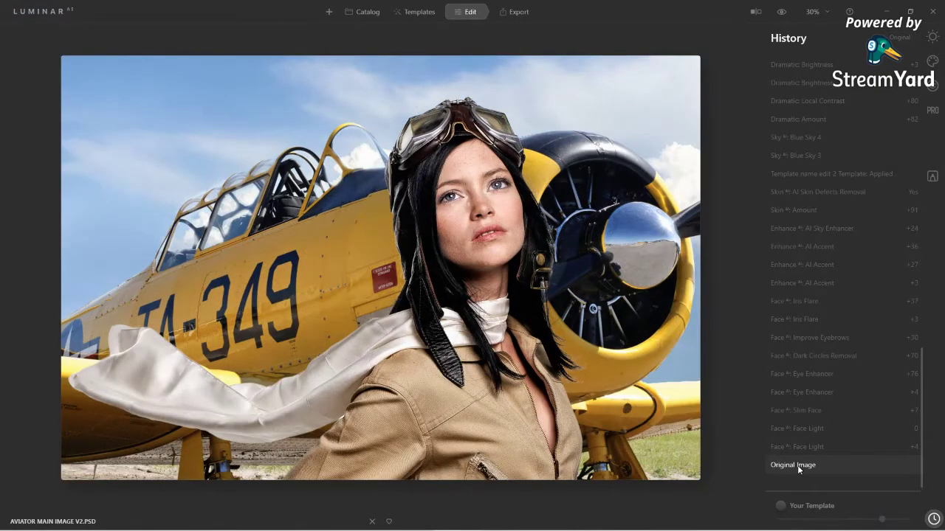
Apply the Template name edit 3 user template to the original aviator photo and compare it with the unedited version.
left_click(432, 14)
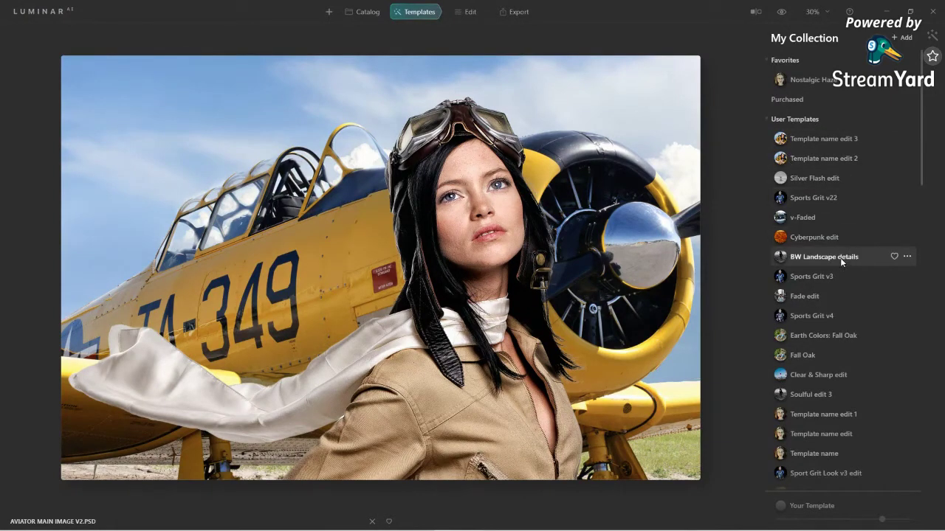
left_click(803, 140)
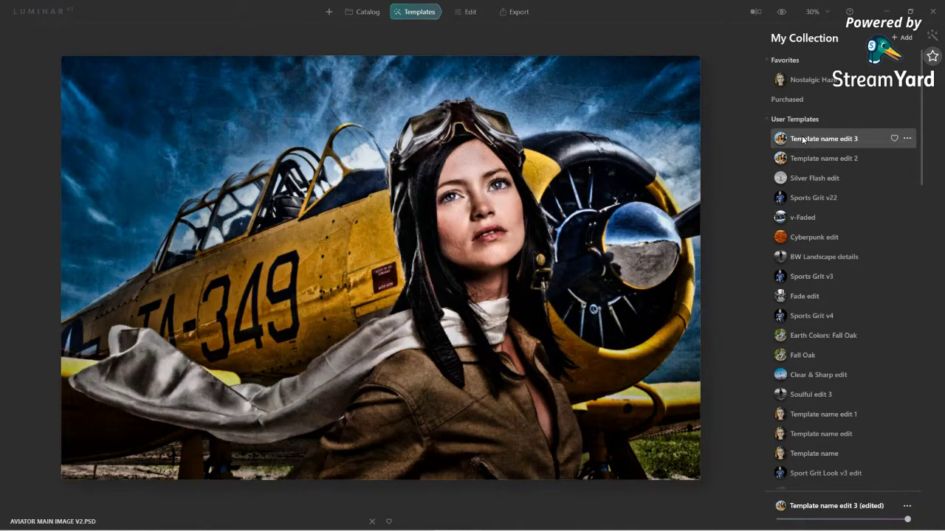
key("backslash")
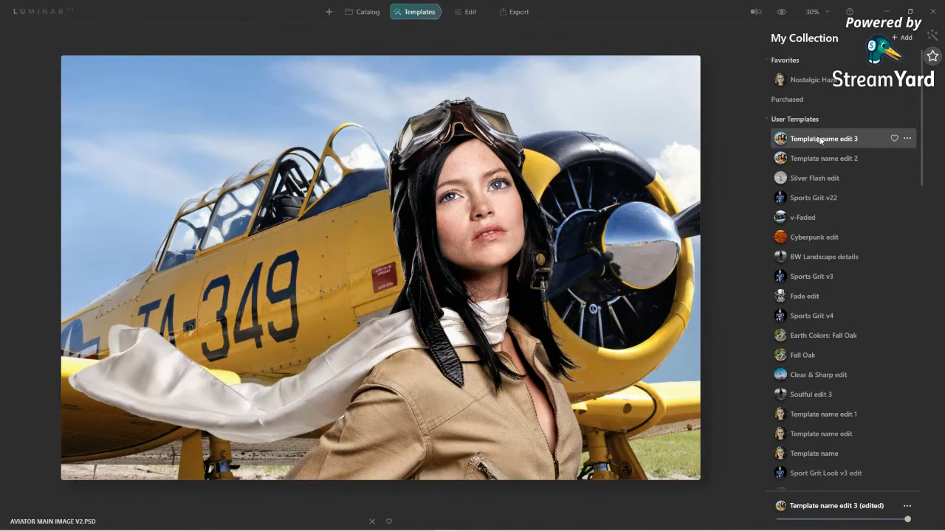
Compare the Original Image and template-applied states in the edit history, ending on the template-applied state.
left_click(480, 13)
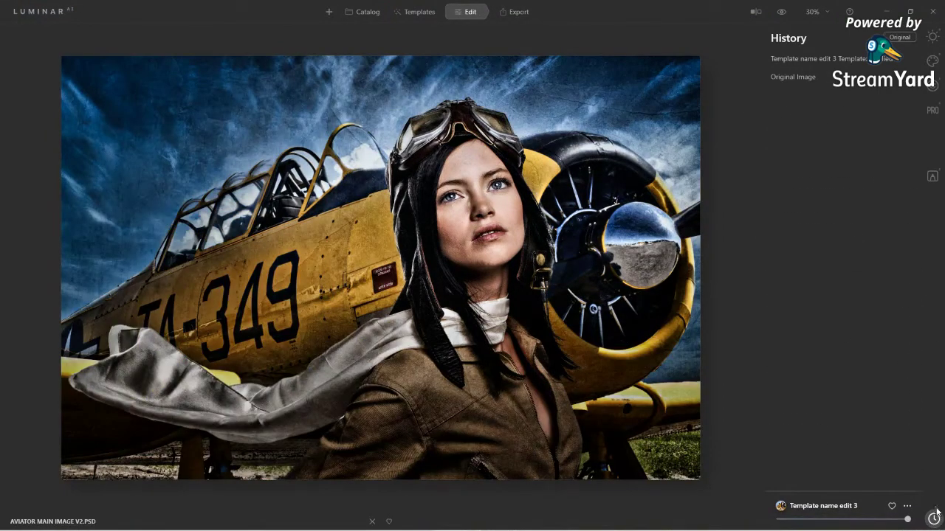
left_click(801, 80)
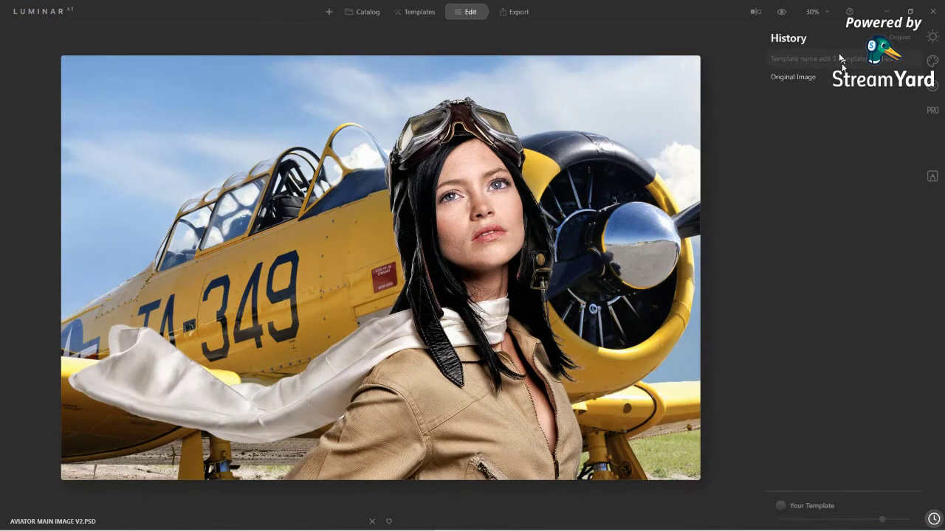
left_click(799, 59)
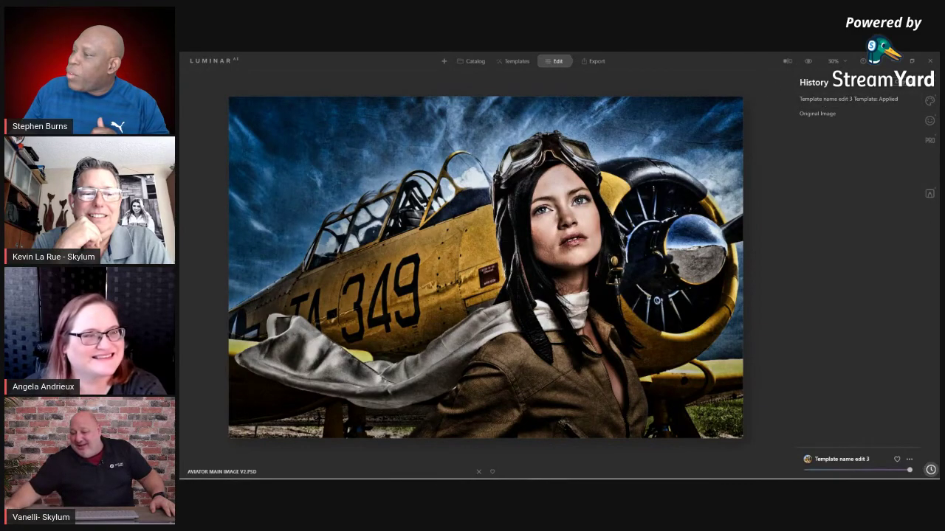
Show the desktop wallpaper briefly and return to the Luminar AI window.
left_click(894, 62)
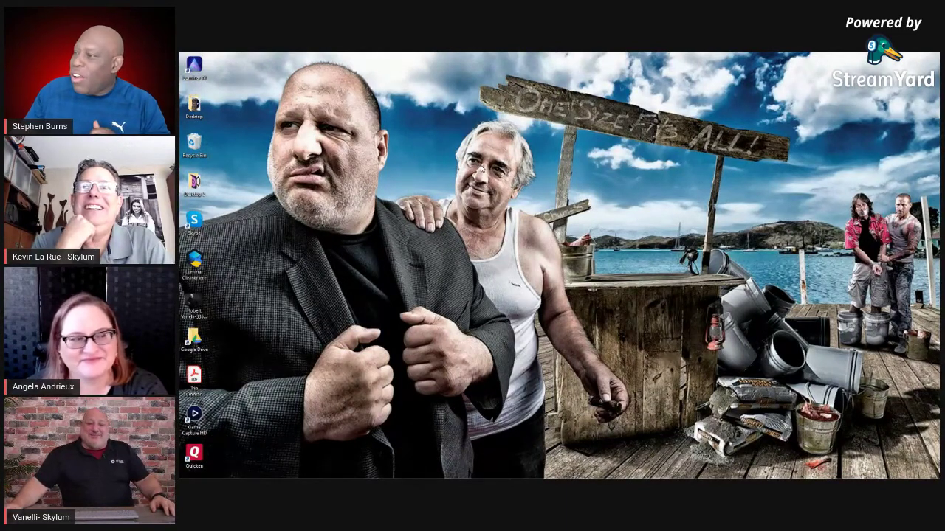
mouse_move(527, 471)
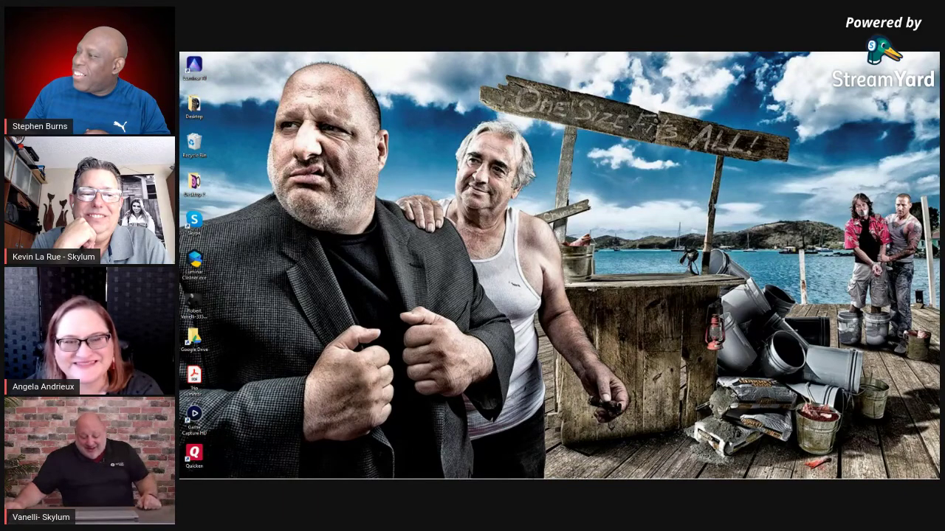
left_click(537, 472)
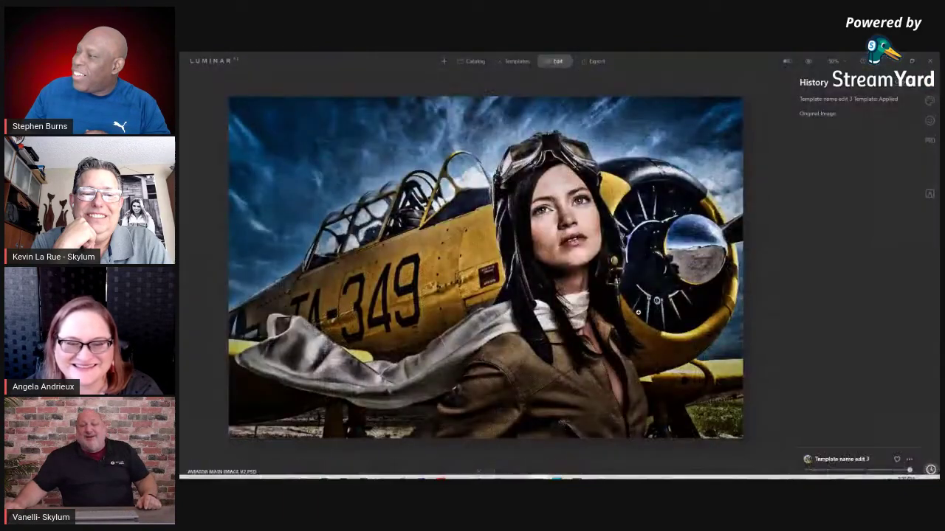
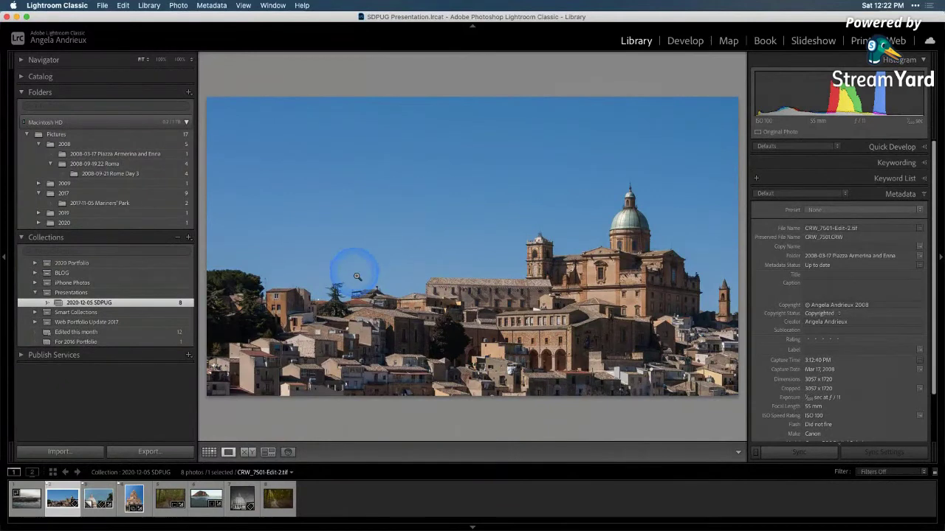
Send the hillside town photo from Lightroom Classic to Luminar AI as an edited copy with Lightroom adjustments.
right_click(478, 251)
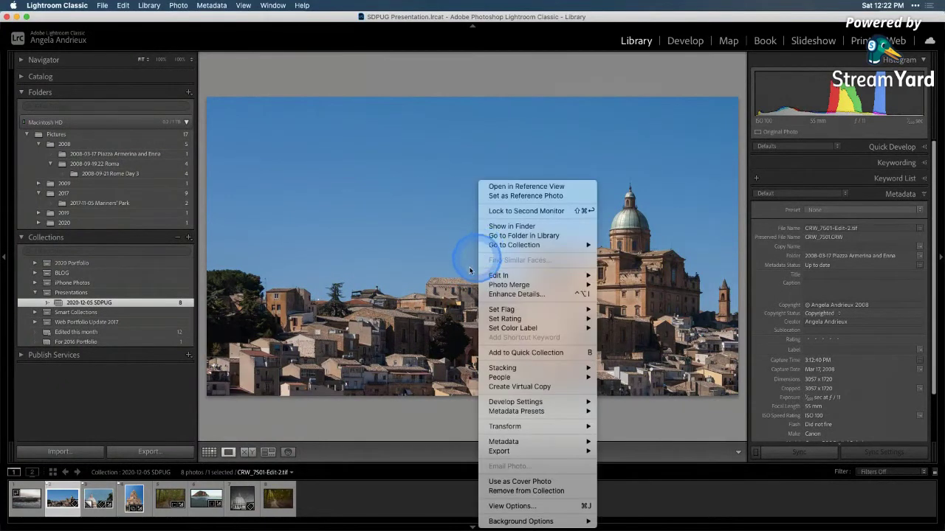
mouse_move(544, 449)
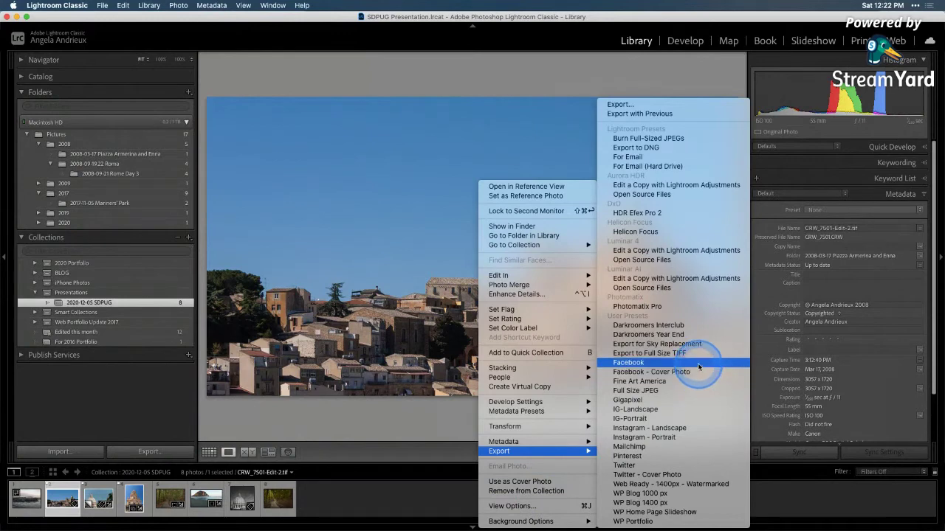
left_click(700, 279)
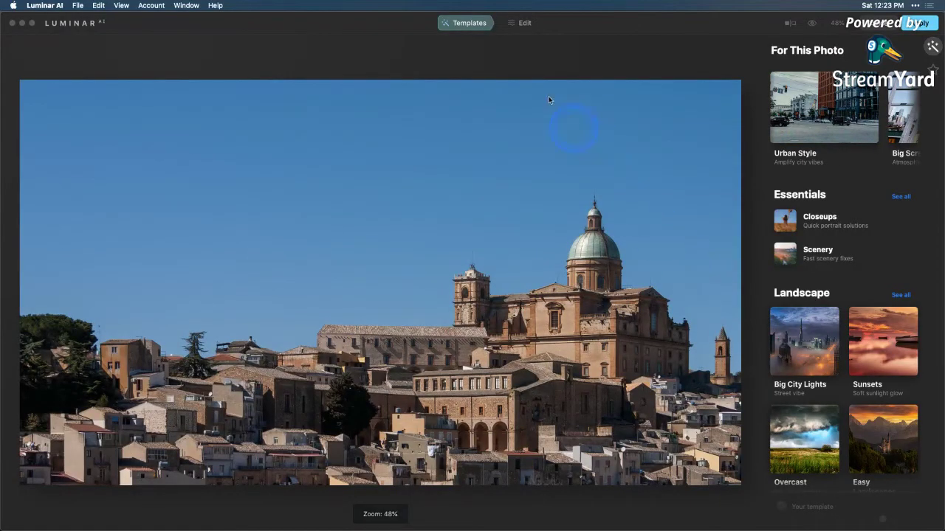
Raise the Enhance AI Accent on the town photo and set the Structure AI amount to 39.
left_click(526, 24)
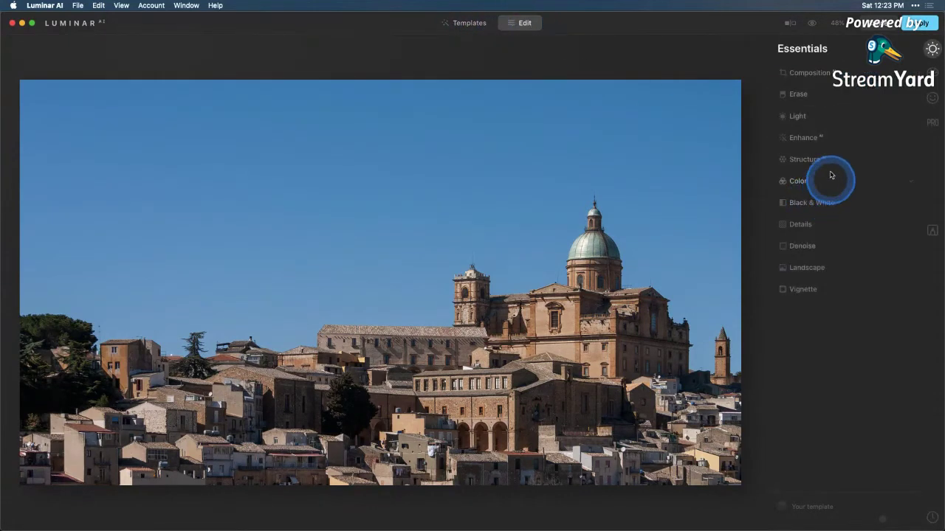
left_click(807, 139)
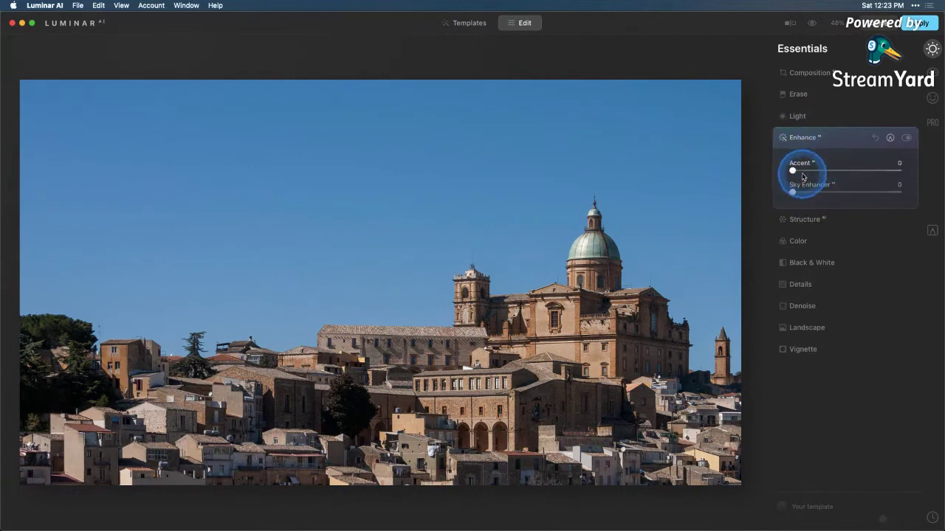
left_click_drag(794, 169, 866, 192)
left_click(801, 219)
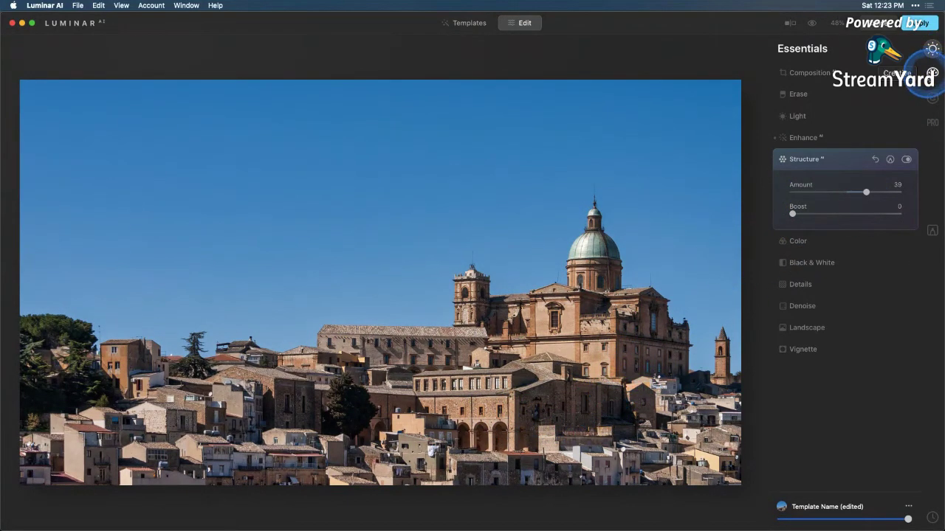
Replace the plain blue sky with the California Sunsets sky _DSF5254 using Sky AI.
left_click(932, 73)
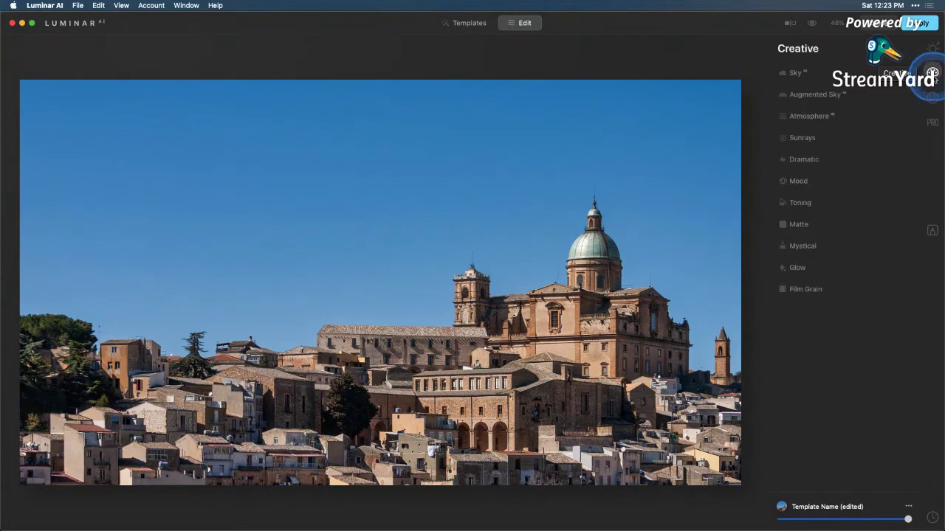
left_click(810, 73)
left_click(844, 99)
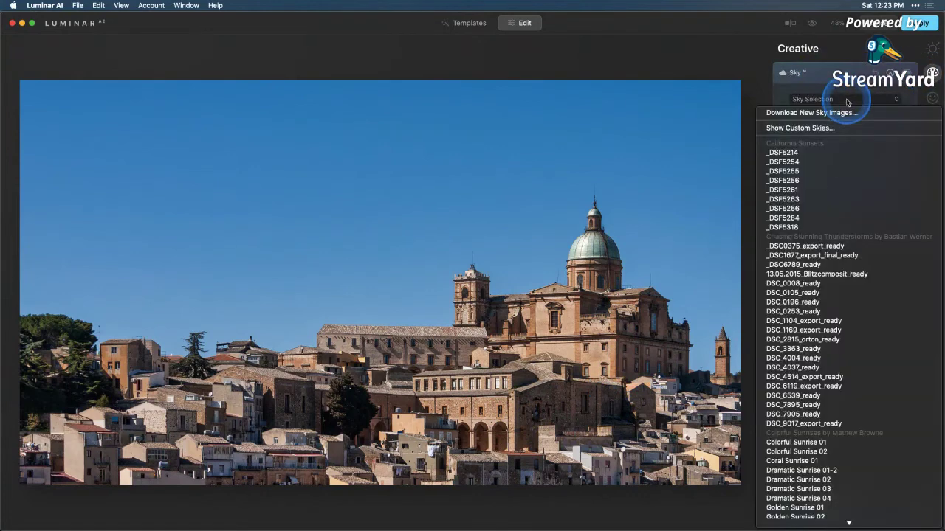
left_click(846, 162)
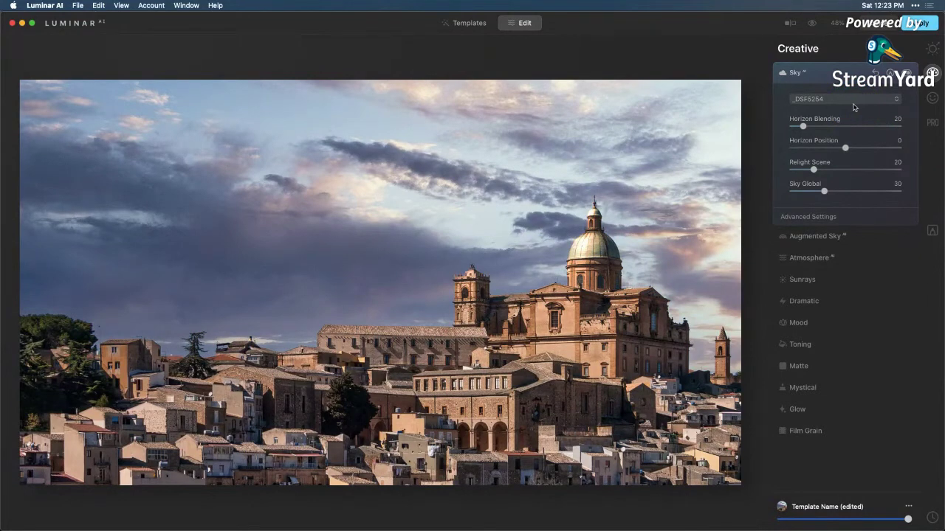
left_click(854, 107)
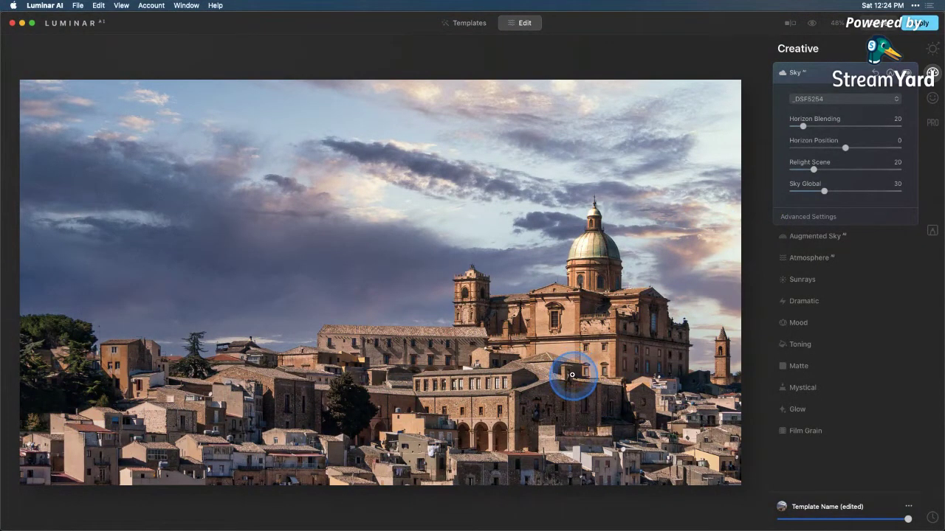
Flip the replacement sky and set Relight Scene to 100.
left_click(816, 217)
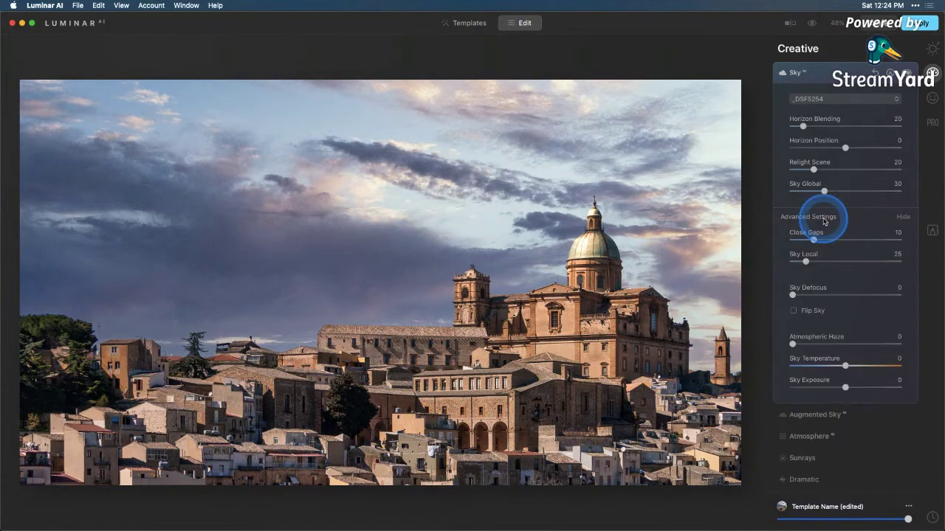
left_click(793, 311)
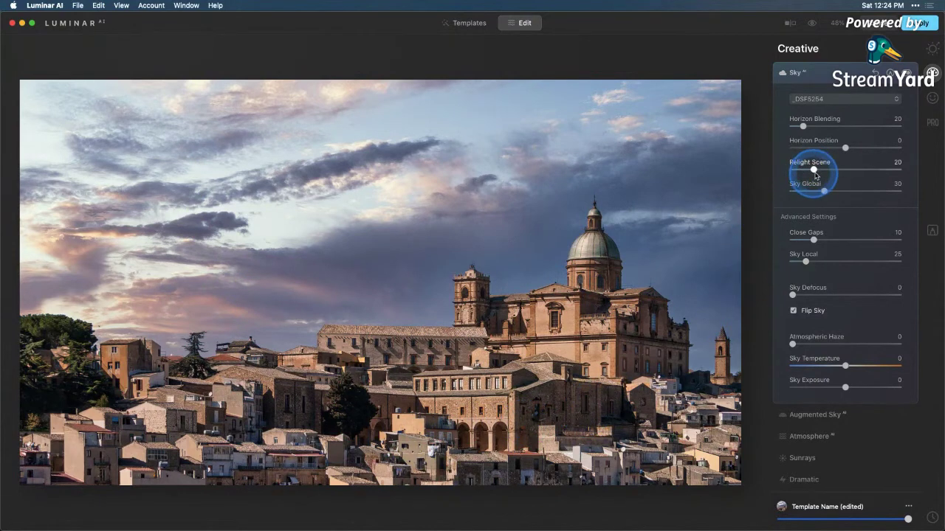
left_click_drag(815, 171, 930, 170)
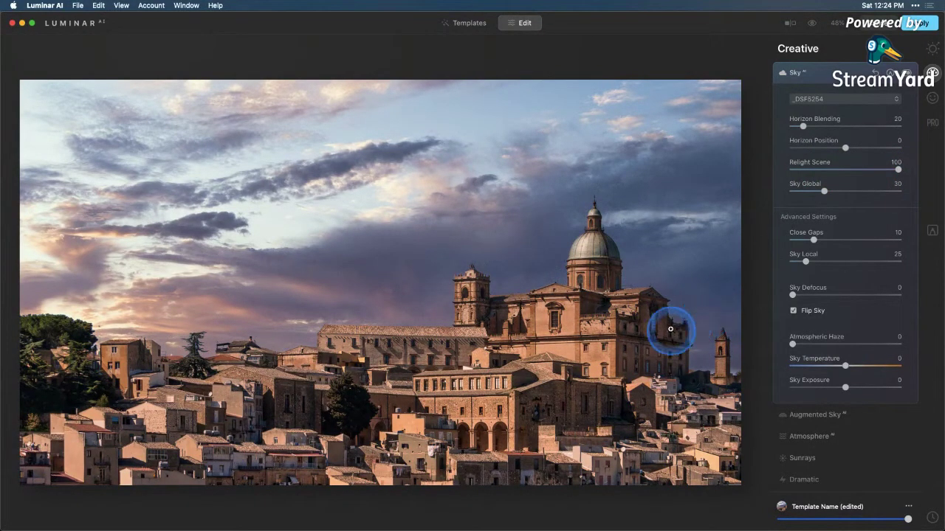
Try a sky temperature shift, return it to 0, and set the Sky Exposure to 14.
mouse_move(845, 366)
left_mouse_down()
mouse_move(857, 367)
mouse_move(846, 366)
left_mouse_up()
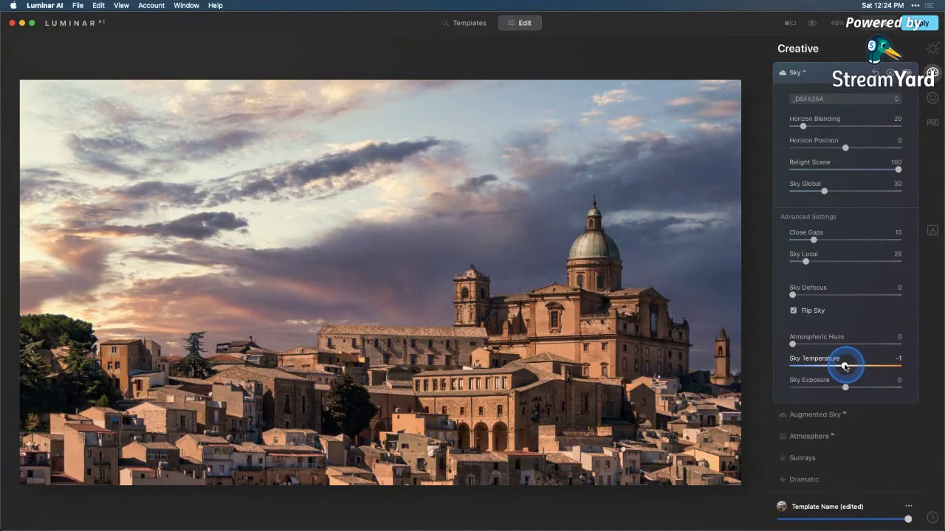
left_click(846, 387)
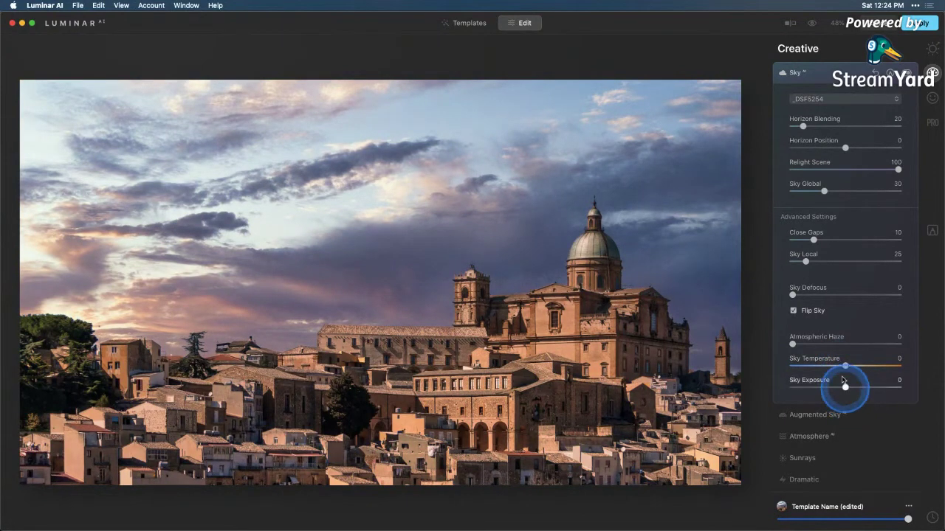
mouse_move(846, 391)
left_mouse_down()
mouse_move(832, 391)
mouse_move(852, 386)
left_mouse_up()
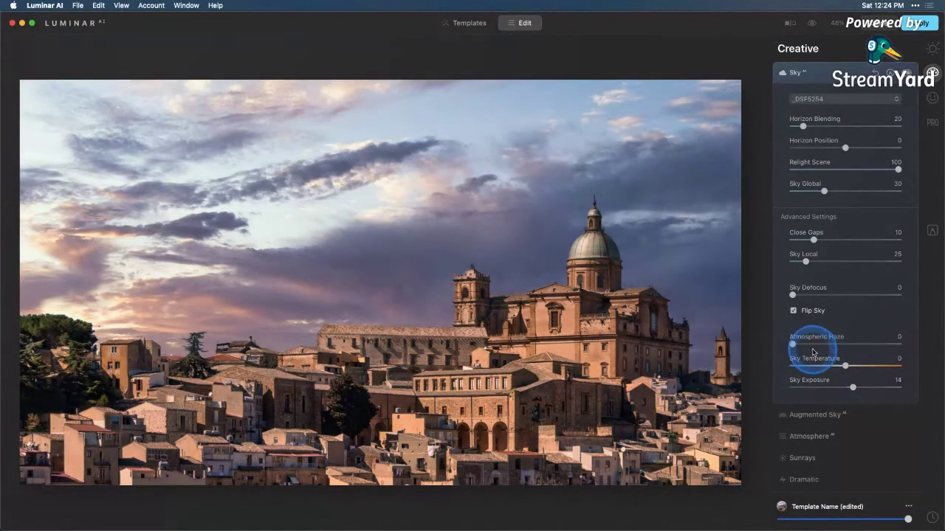
Try an Atmospheric Haze of 50, reset it to 0, and compare the photo with and without the Sky AI effect.
left_click_drag(795, 344, 849, 347)
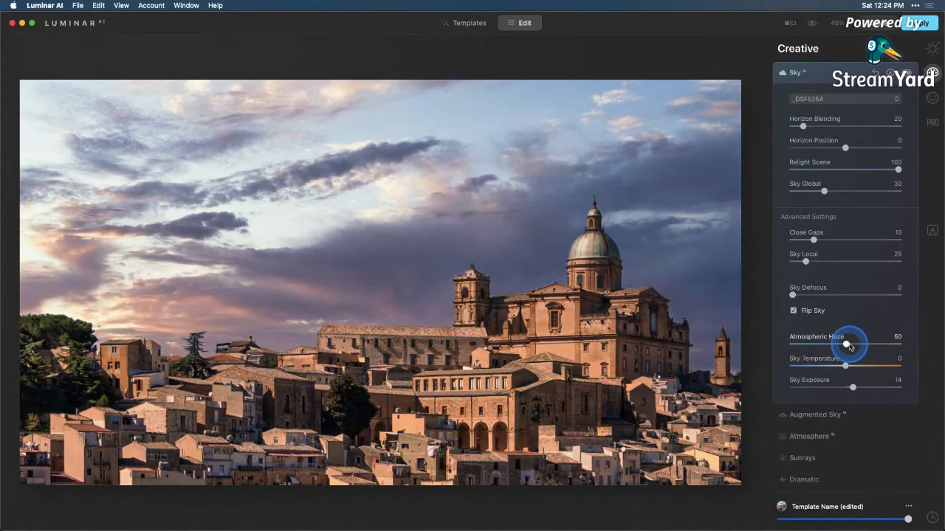
double_click(842, 344)
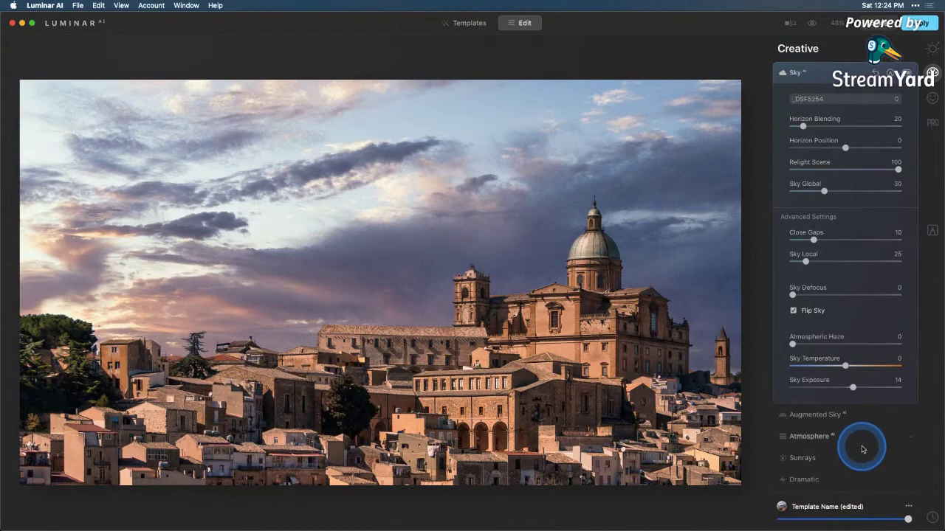
left_click(909, 72)
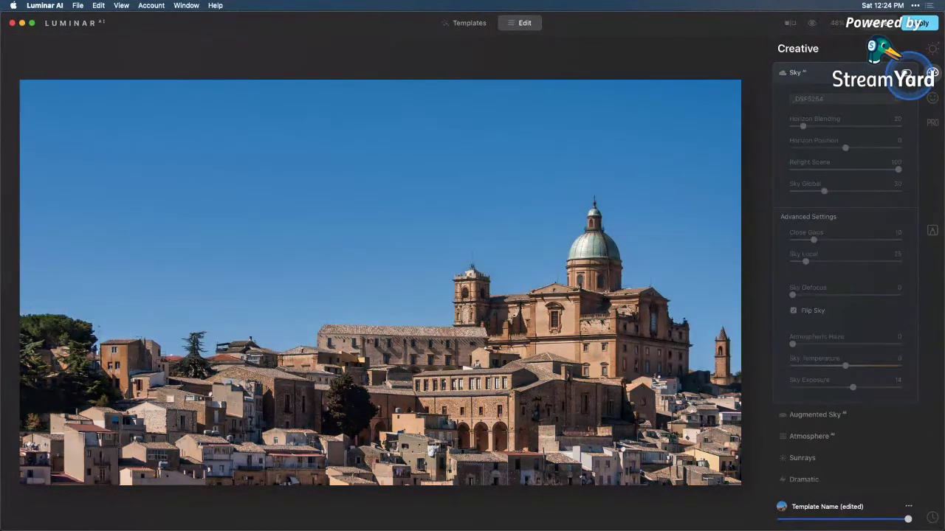
left_click(907, 72)
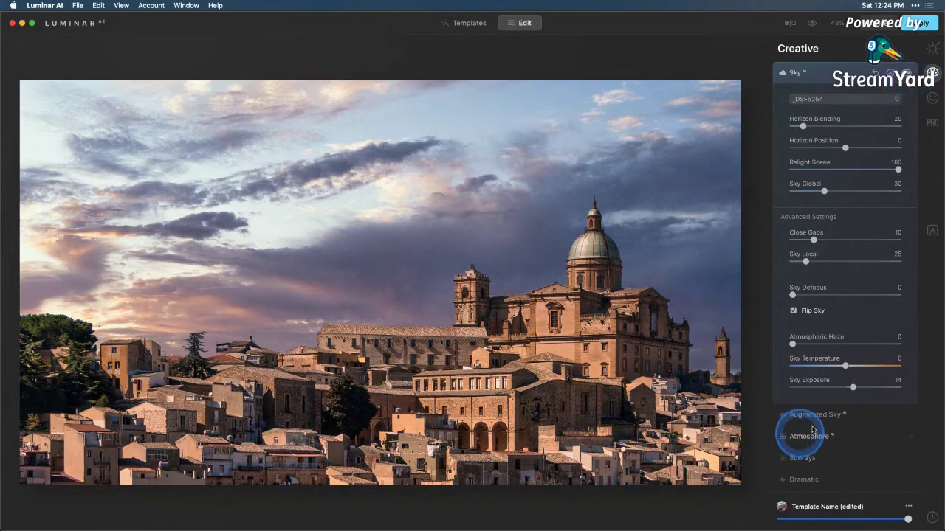
Add the Mystical effect to the town photo with an amount of 41.
scroll(812, 430, "down", 3)
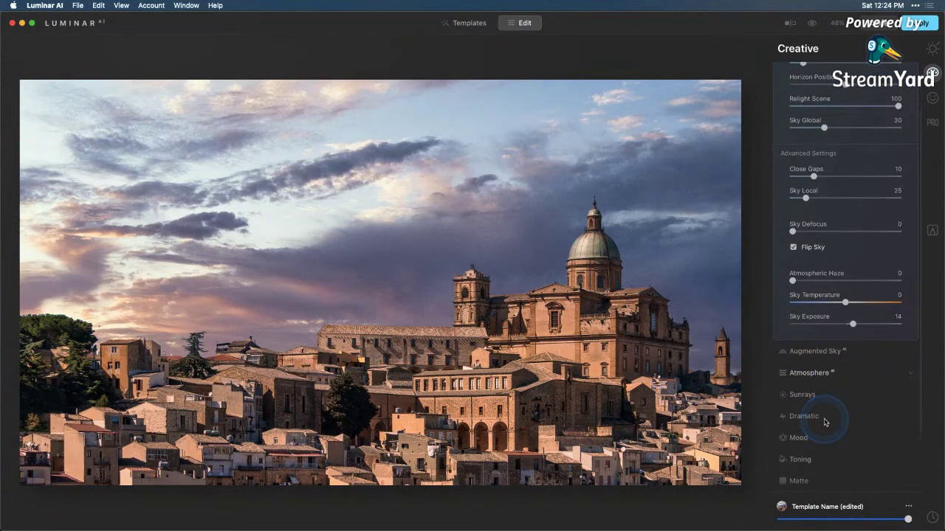
scroll(824, 425, "down", 2)
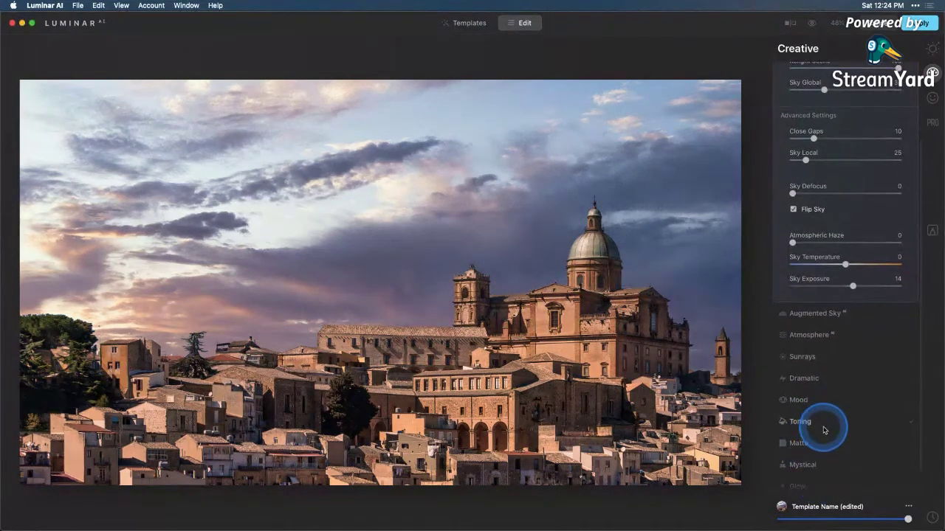
left_click(815, 440)
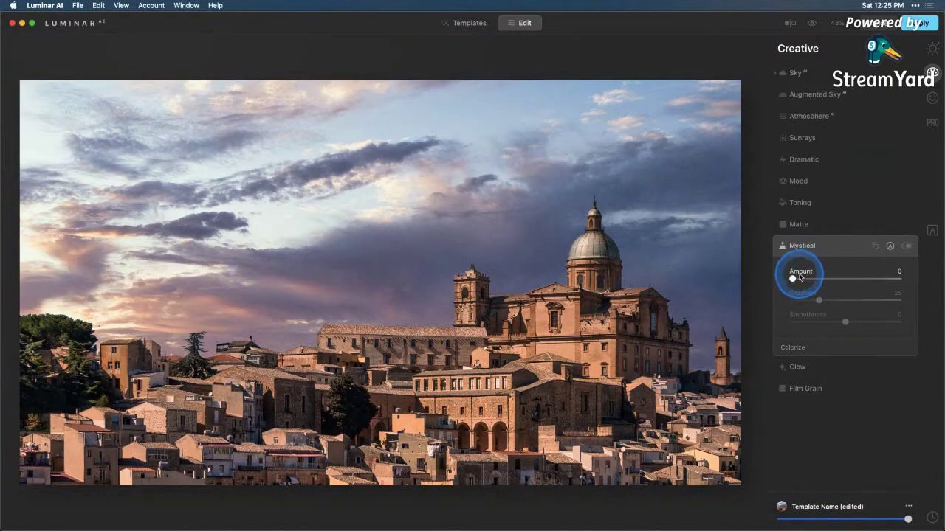
left_click_drag(794, 278, 835, 278)
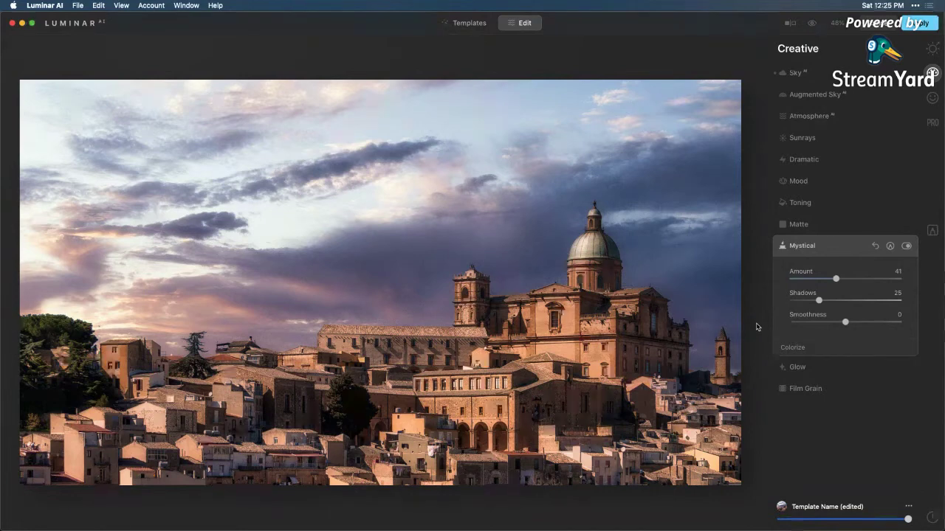
left_click(757, 327)
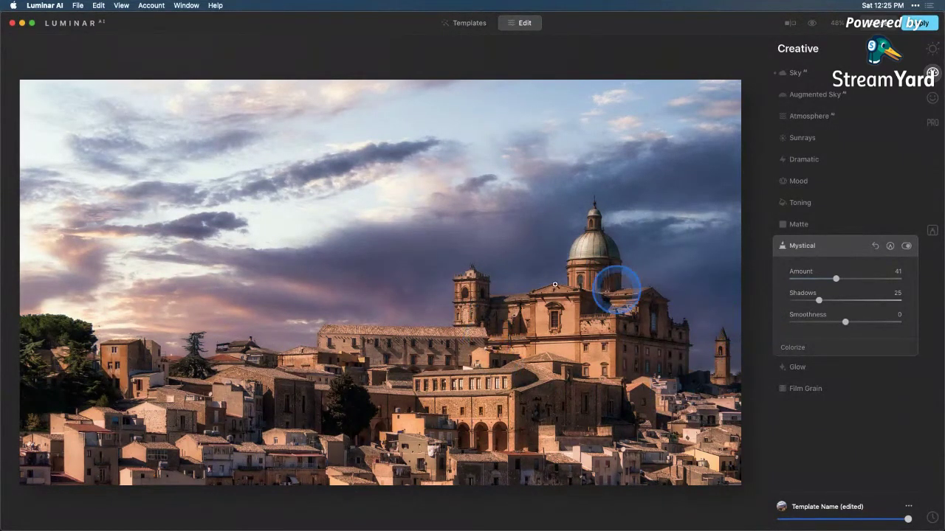
Set the Warmth in the Mystical effect's Colorize settings to 56.
left_click(811, 348)
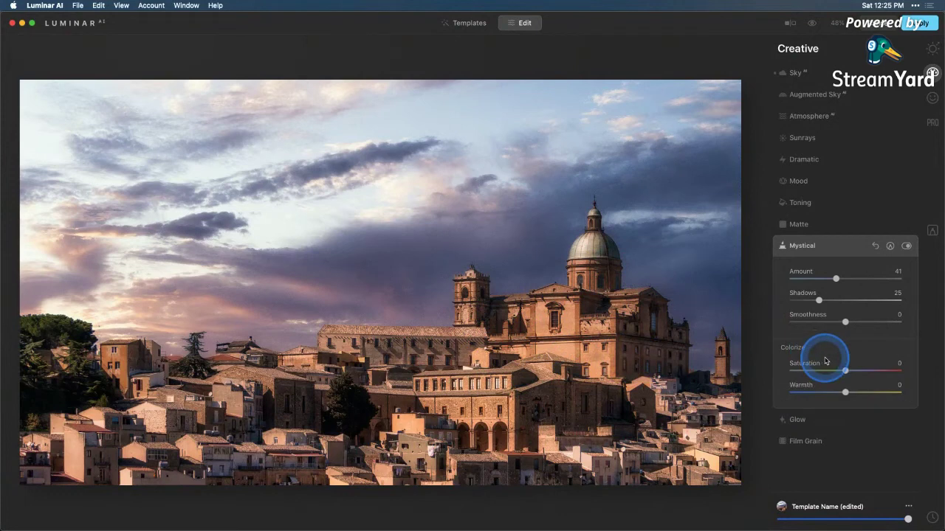
left_click_drag(845, 392, 875, 393)
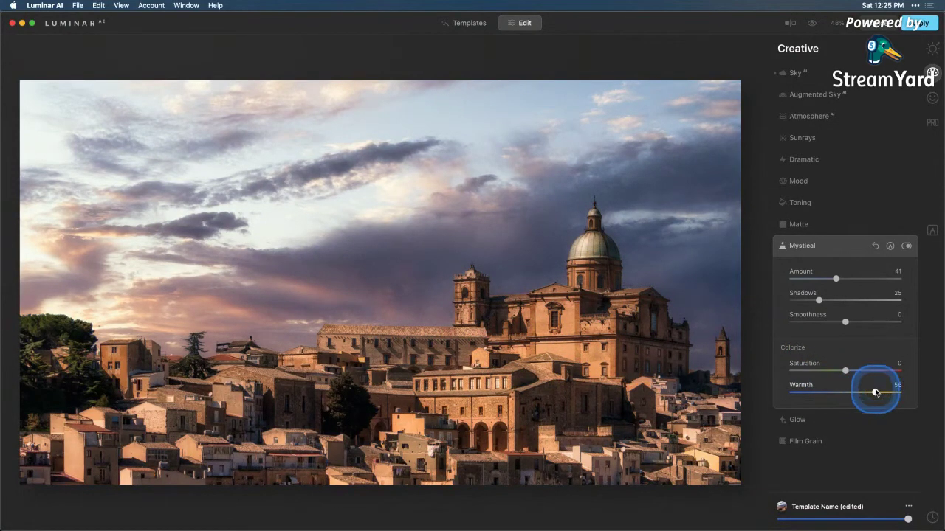
left_click(838, 384)
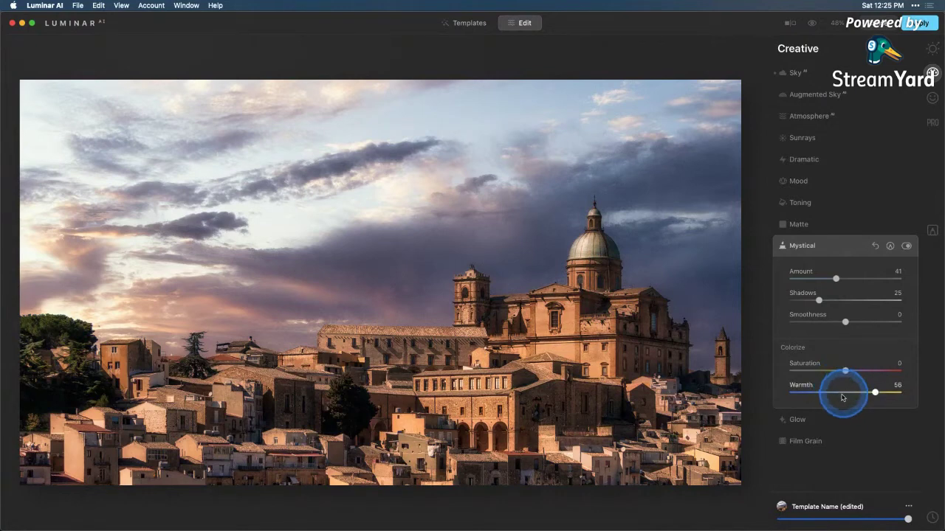
left_click(848, 334)
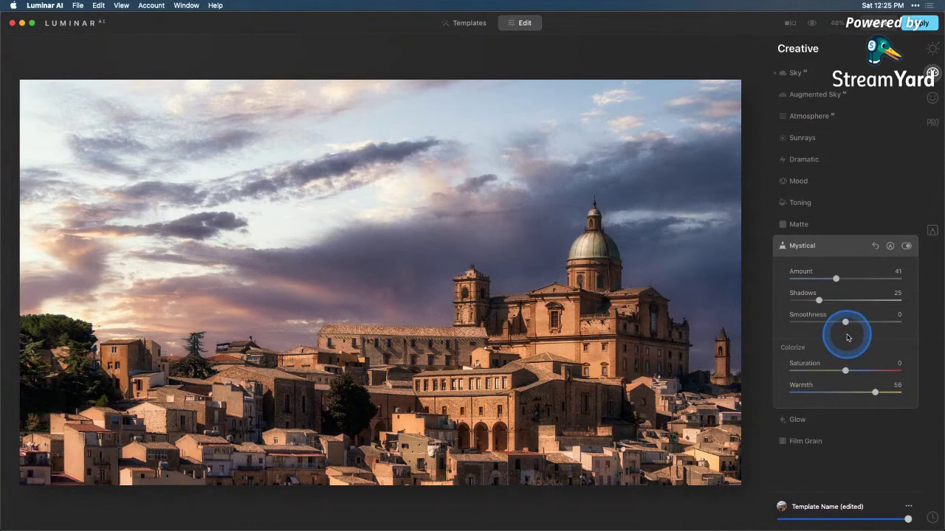
Add a dark vignette to the photo with an amount of -100.
left_click(932, 97)
left_click(932, 48)
left_click(836, 289)
left_click(845, 338)
left_click_drag(846, 339, 763, 335)
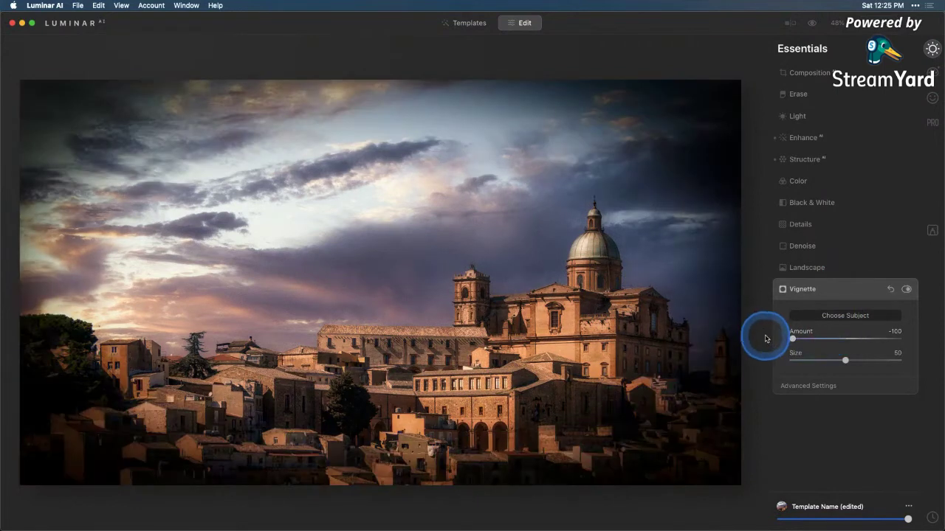
Set the vignette's feather to 42 and its size to 44.
left_click(853, 386)
left_click(846, 448)
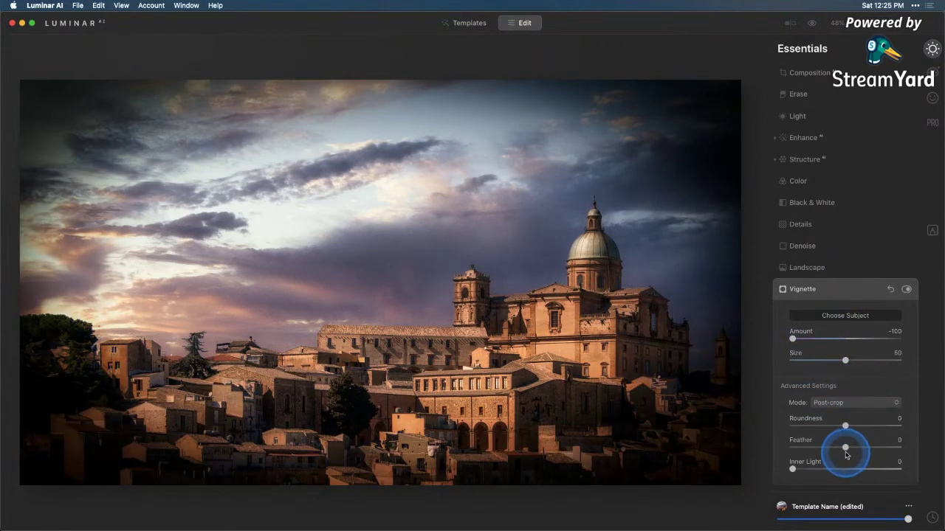
left_click_drag(846, 448, 867, 448)
left_click(842, 369)
left_click_drag(842, 369, 828, 383)
Choose the domed cathedral as the vignette's subject, placing the center near the building's bell tower side.
left_click(845, 315)
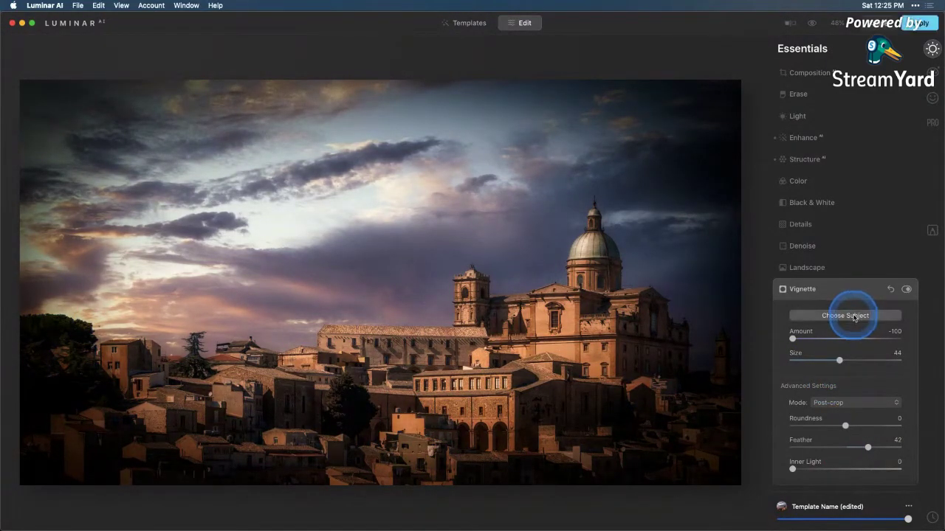
left_click(552, 319)
left_click(848, 318)
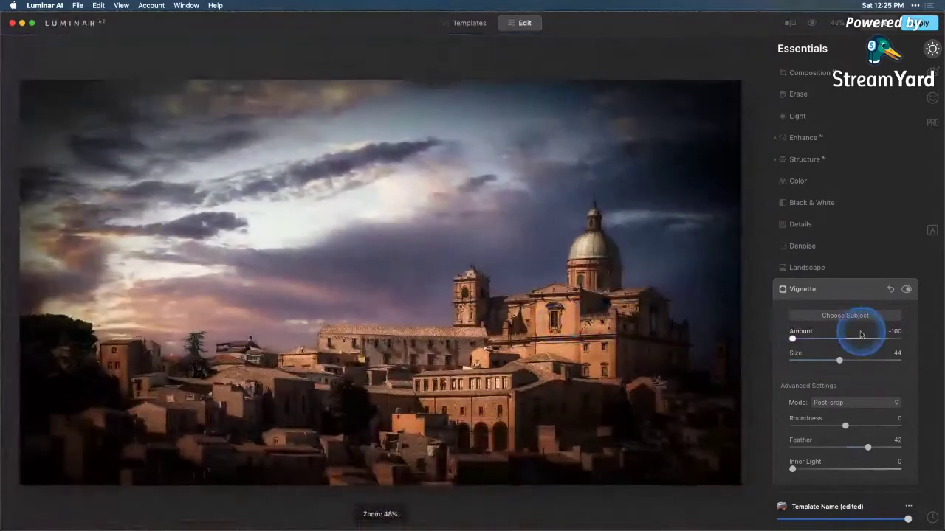
left_click(557, 316)
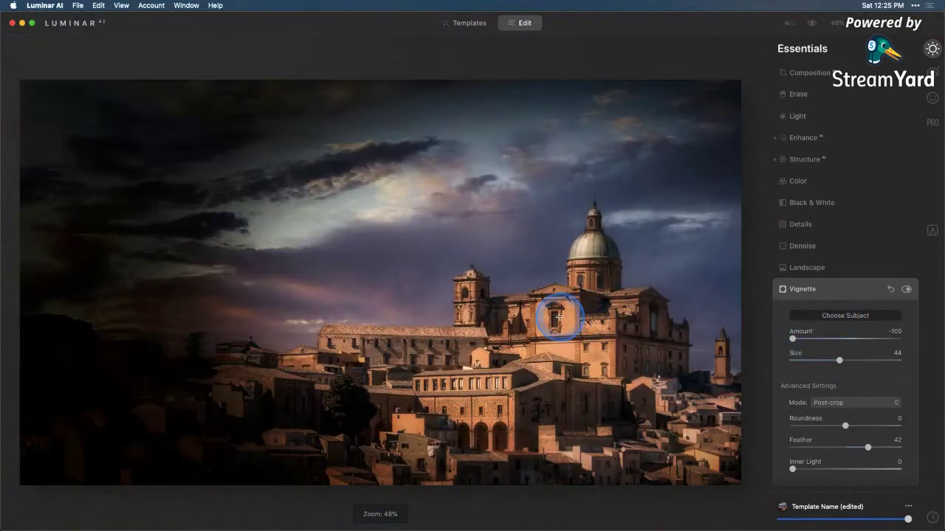
left_click(497, 313)
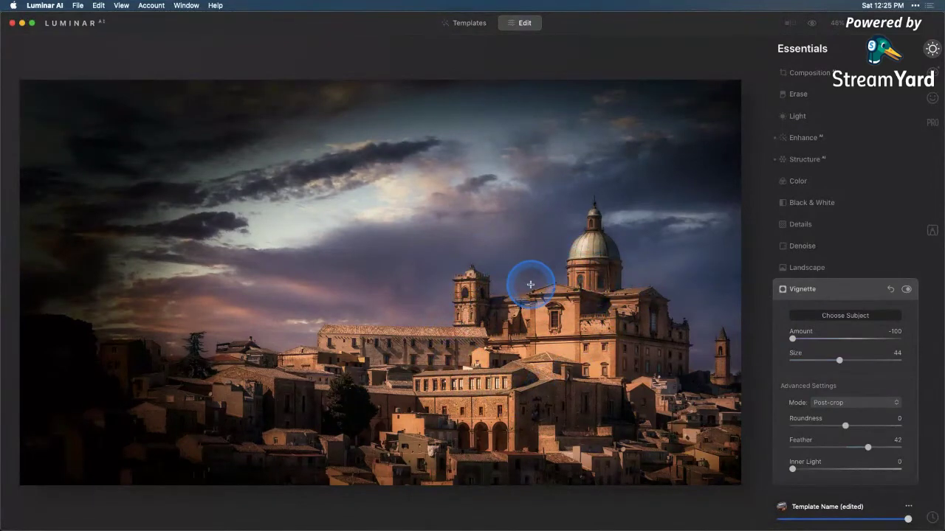
Recenter the vignette on the domed cathedral, setting its amount to -68 and its inner light to 29.
left_click(605, 349)
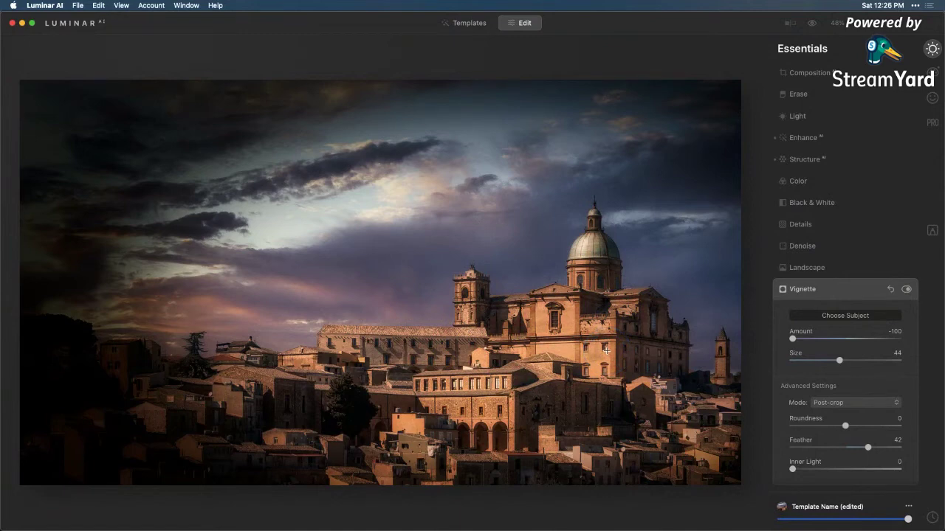
left_click(845, 315)
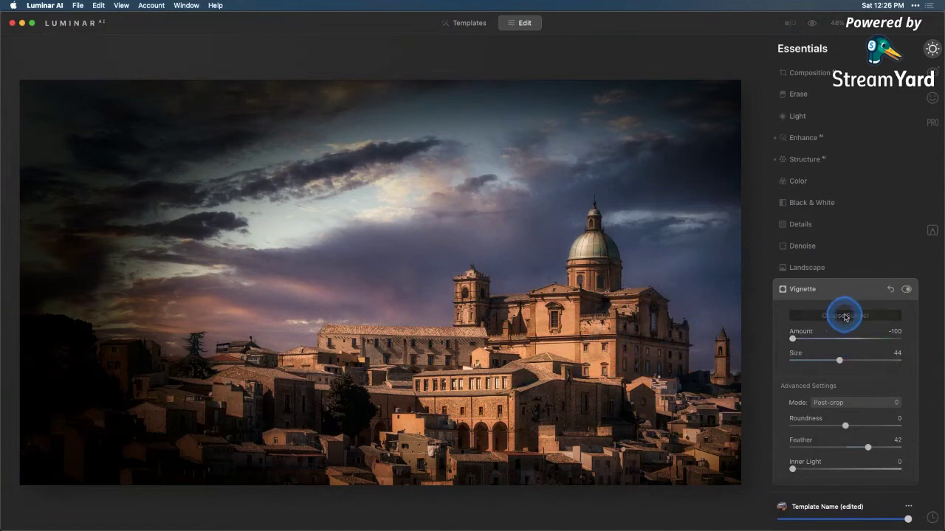
left_click_drag(791, 339, 812, 341)
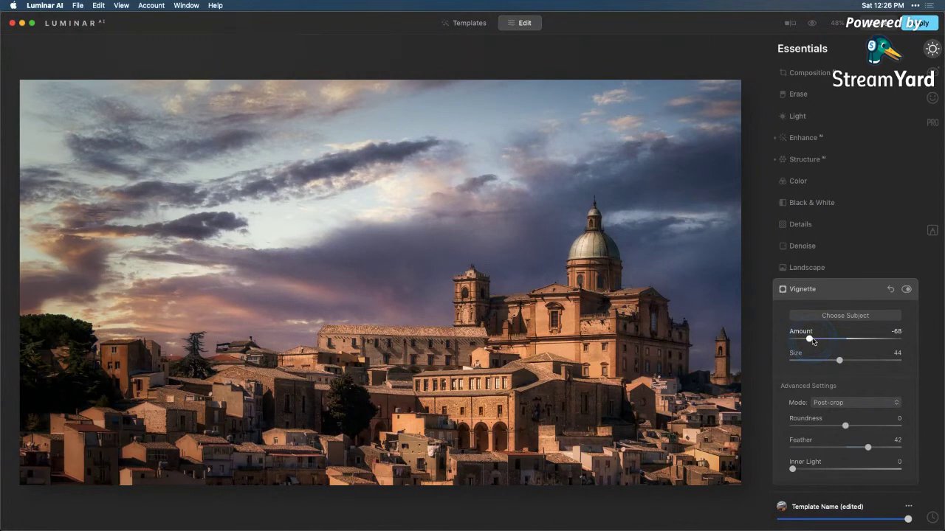
mouse_move(822, 453)
left_mouse_down()
mouse_move(794, 470)
mouse_move(827, 470)
left_mouse_up()
left_click(839, 429)
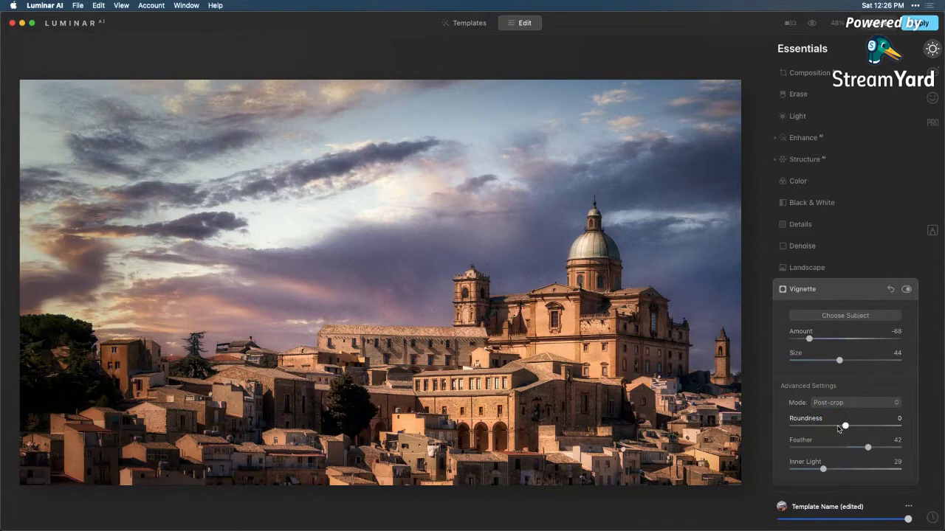
left_click_drag(840, 428, 843, 407)
Compare the town photo with its original and apply the edits to send it back to Lightroom Classic.
left_click(812, 25)
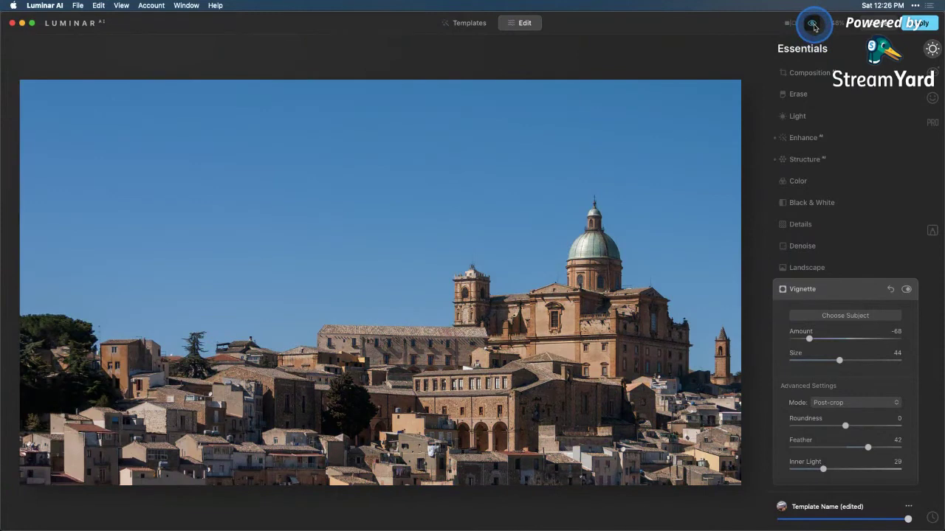
left_click(813, 24)
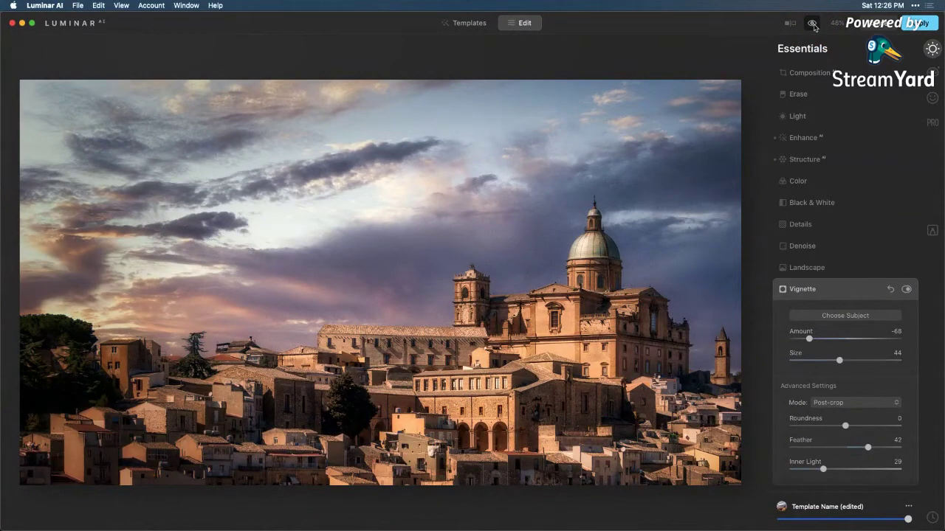
left_click(855, 96)
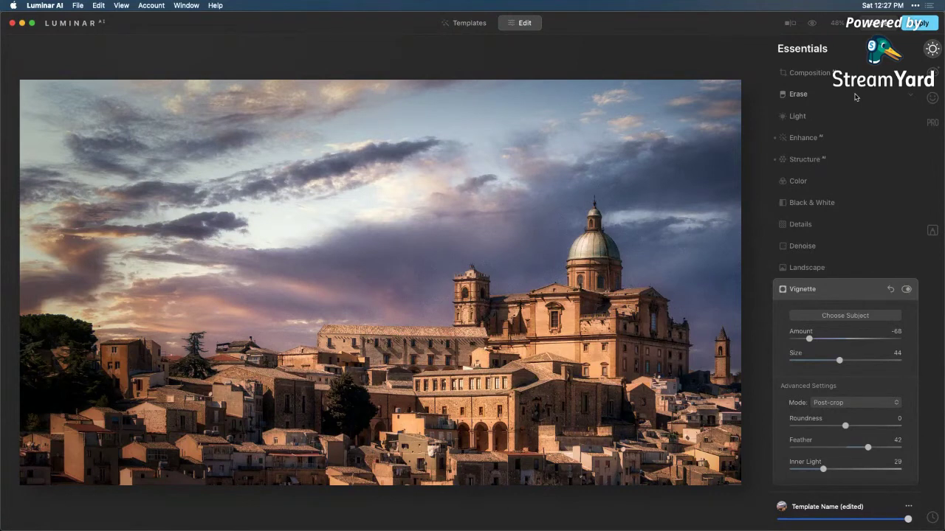
left_click(856, 96)
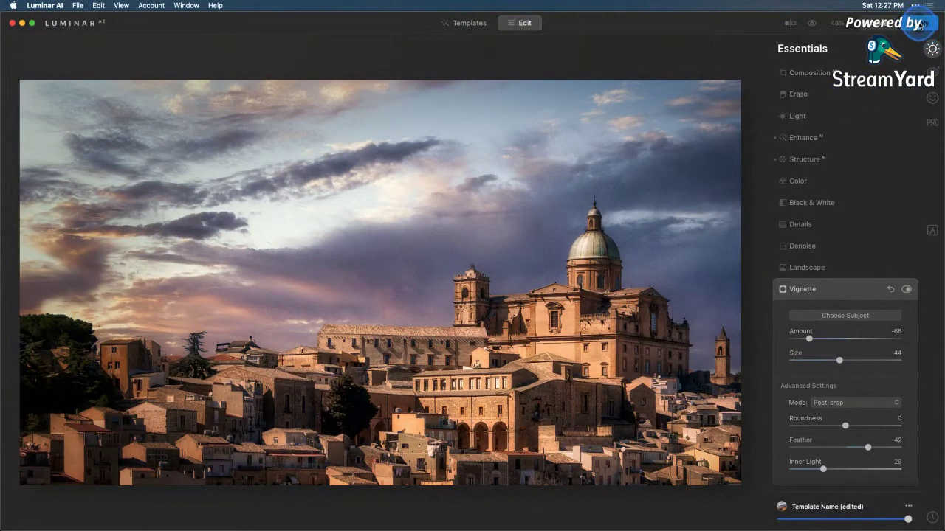
left_click(887, 142)
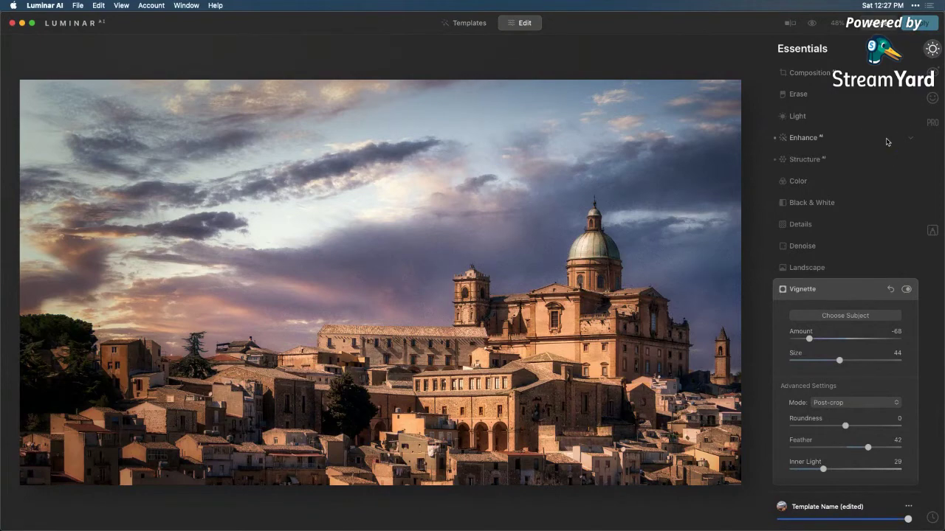
Switch to Lightroom Classic and show the edited town photo in the 2008-03-17 Piazza Armerina and Enna folder.
key("super+Tab")
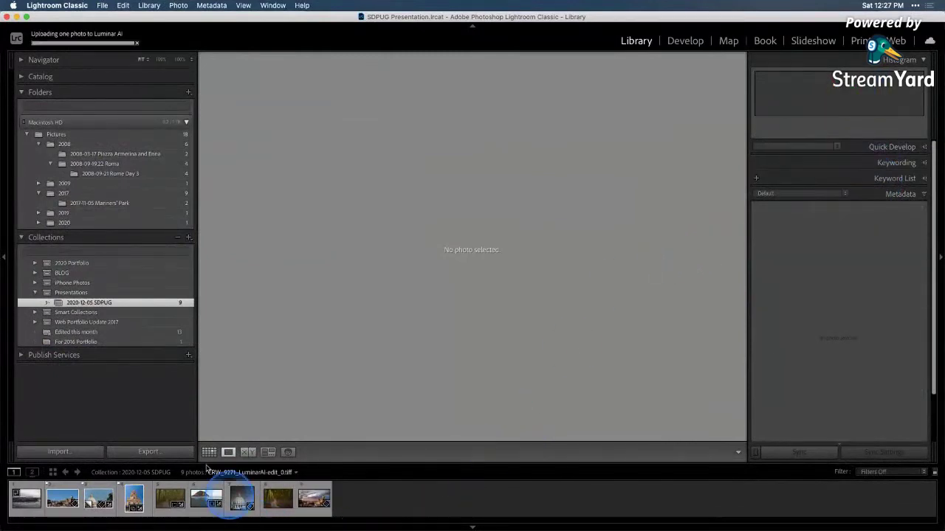
left_click(99, 153)
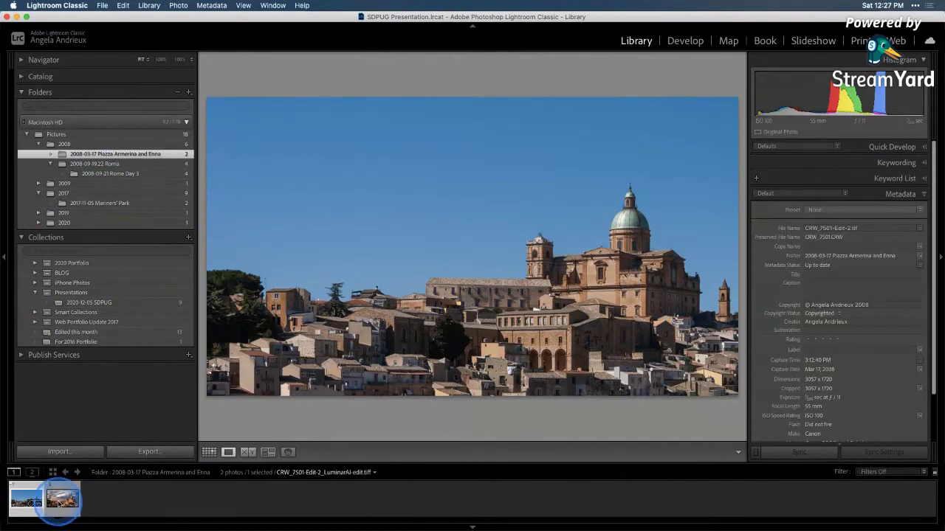
left_click(61, 499)
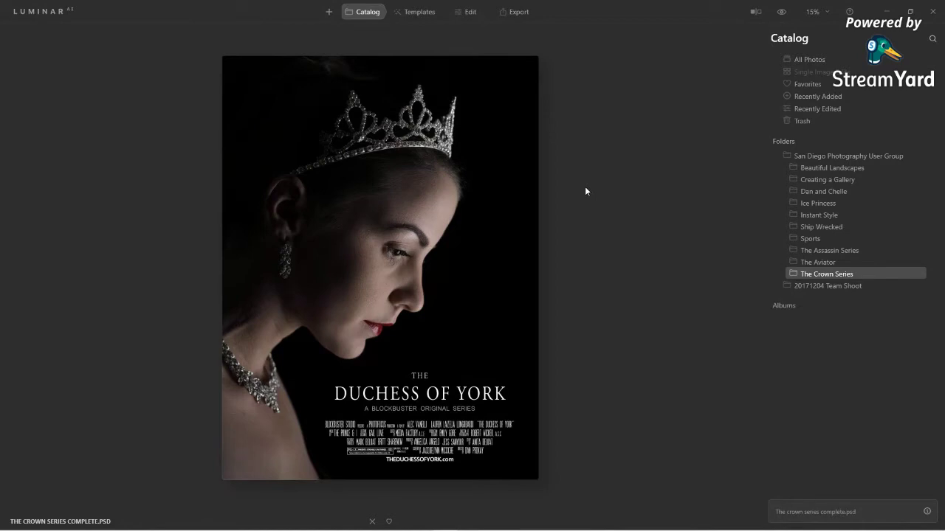
Find the raw NEF portrait of the crowned woman in The Crown Series folder and open it for editing with the Portrait tools.
mouse_move(246, 511)
key("Right")
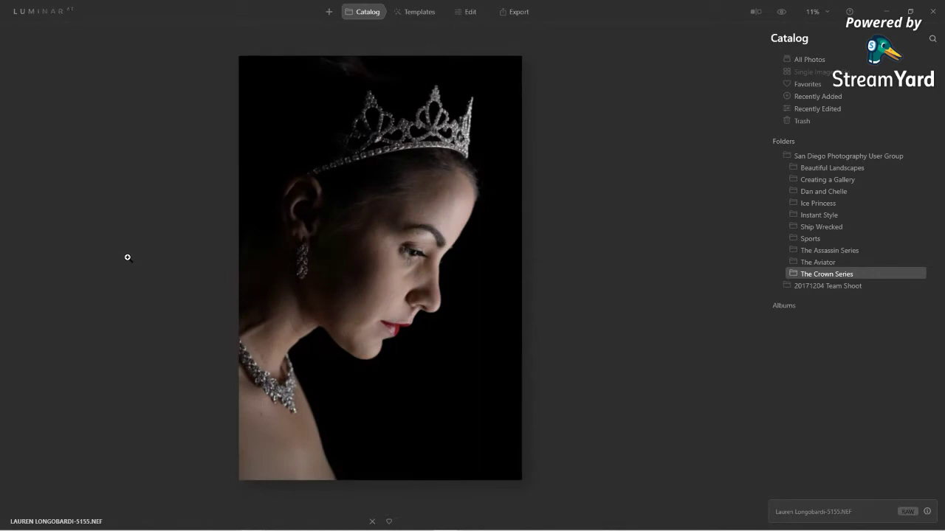
key("Right")
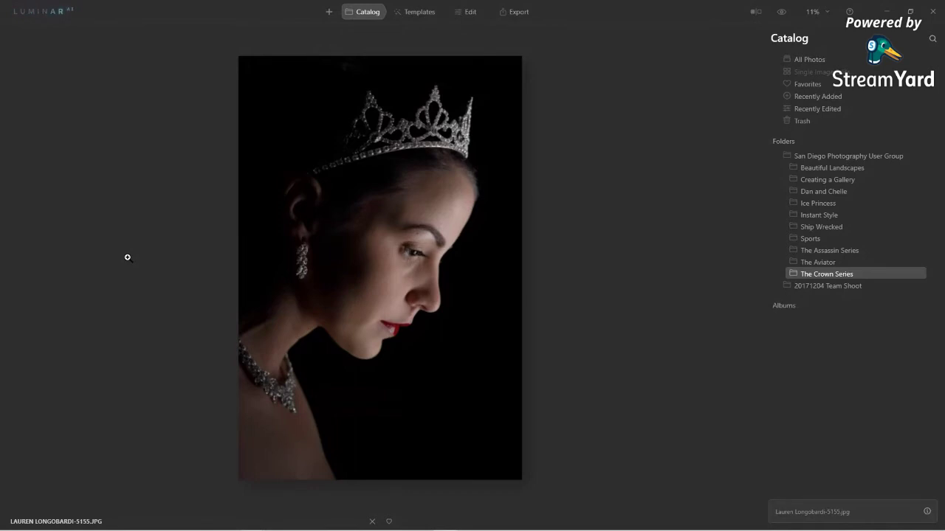
key("Left")
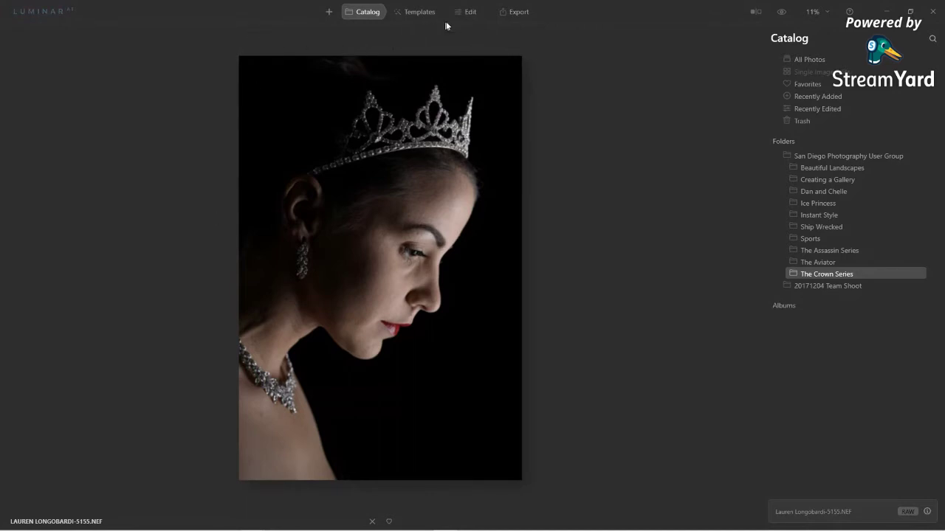
left_click(473, 14)
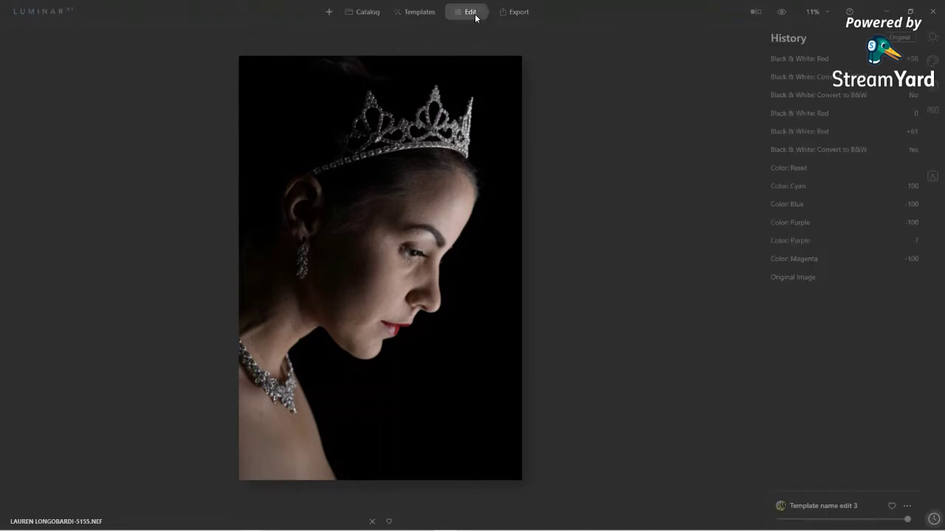
left_click(932, 88)
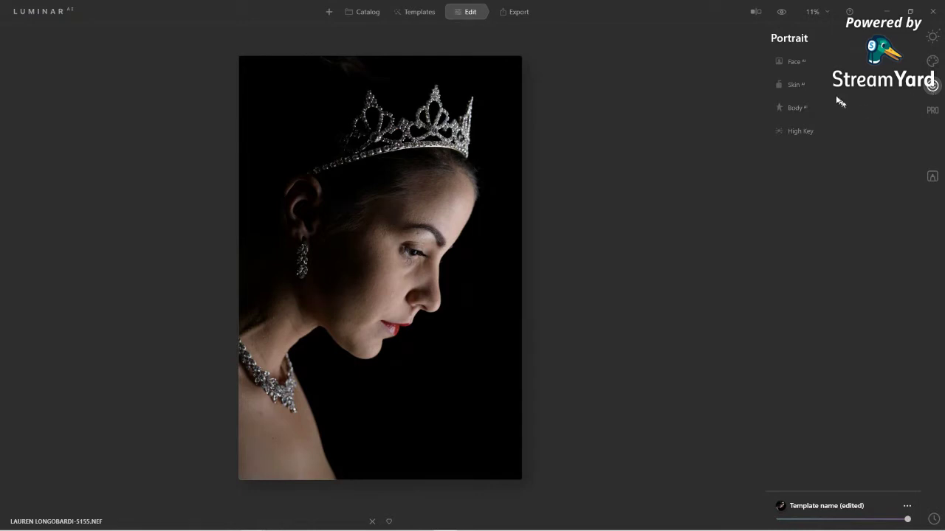
left_click(793, 62)
mouse_move(790, 95)
left_mouse_down()
mouse_move(890, 93)
mouse_move(761, 91)
mouse_move(942, 91)
mouse_move(763, 93)
mouse_move(869, 93)
mouse_move(779, 104)
left_mouse_up()
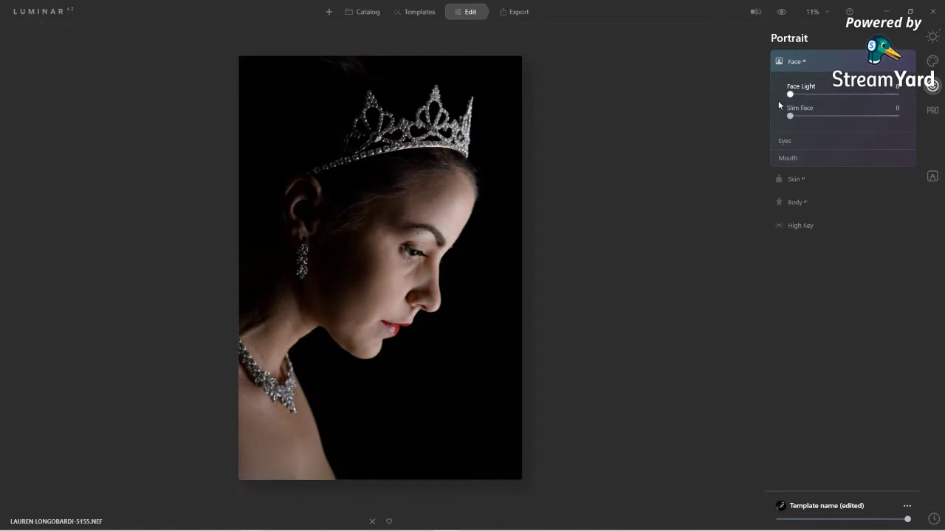
left_click(797, 63)
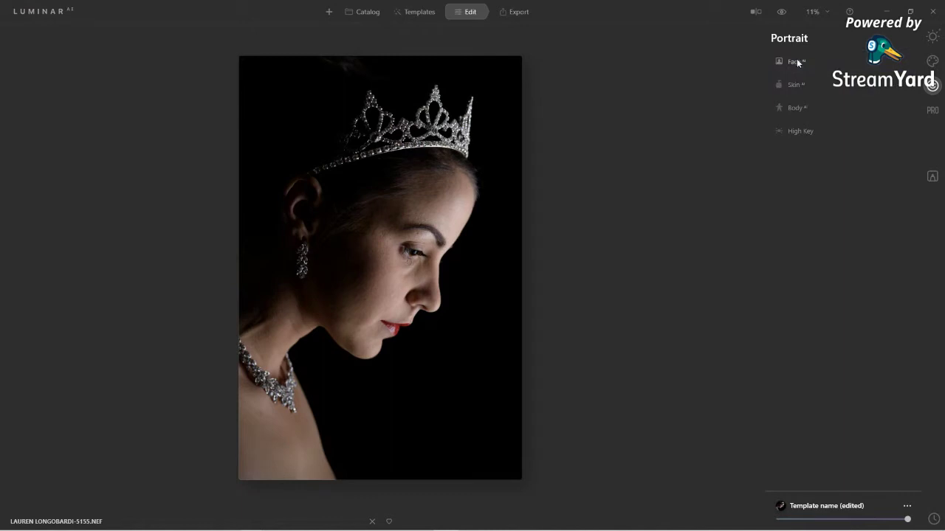
left_click(795, 86)
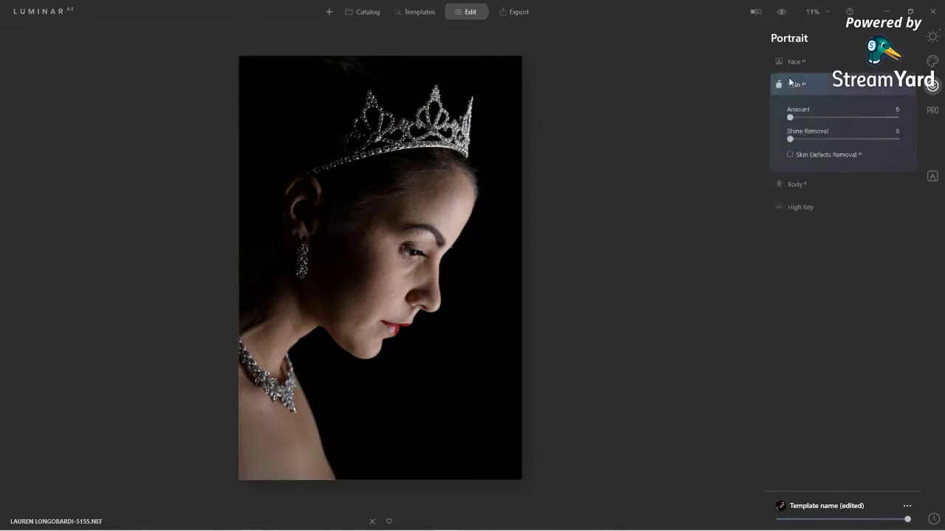
In the Face AI eye adjustments, set Eye Enhancer to 92, Dark Circles Removal to 70 and Improve Eyebrows to 36.
left_click(794, 63)
left_click(790, 144)
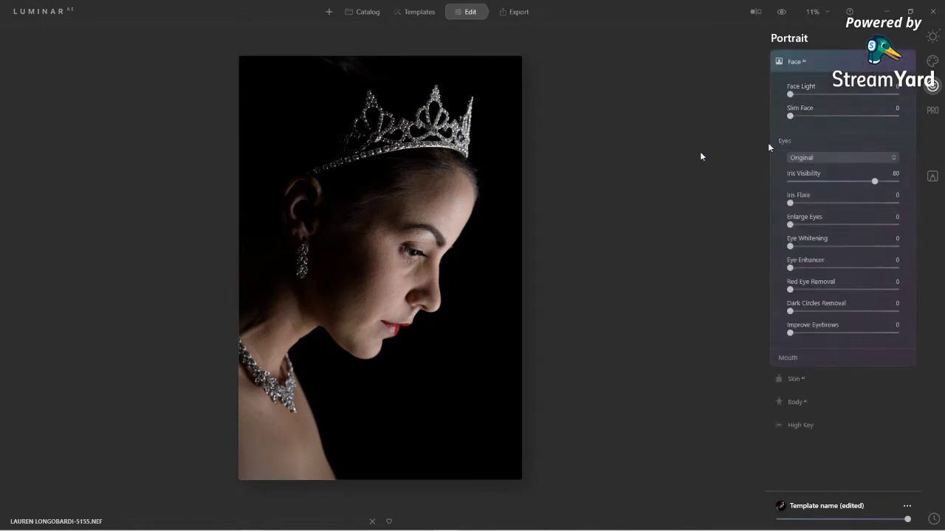
scroll(448, 245, "up", 4)
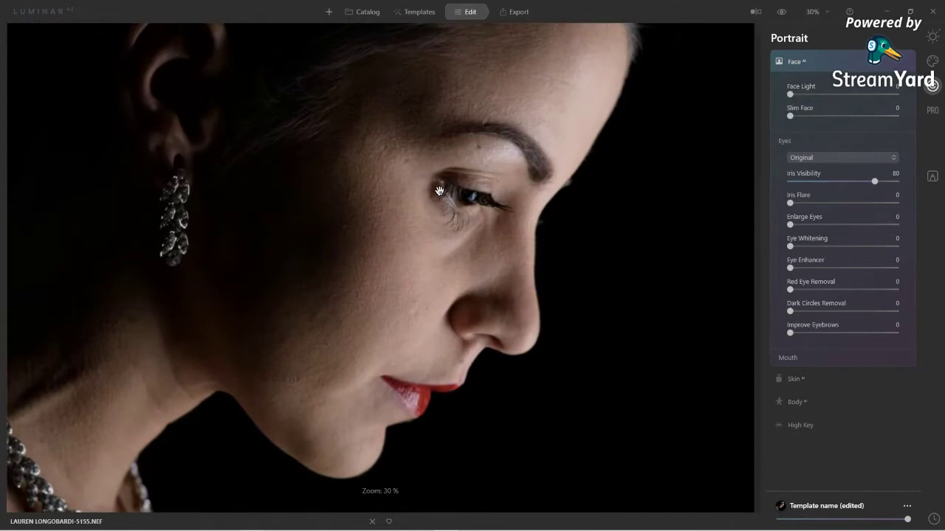
left_click_drag(439, 191, 458, 234)
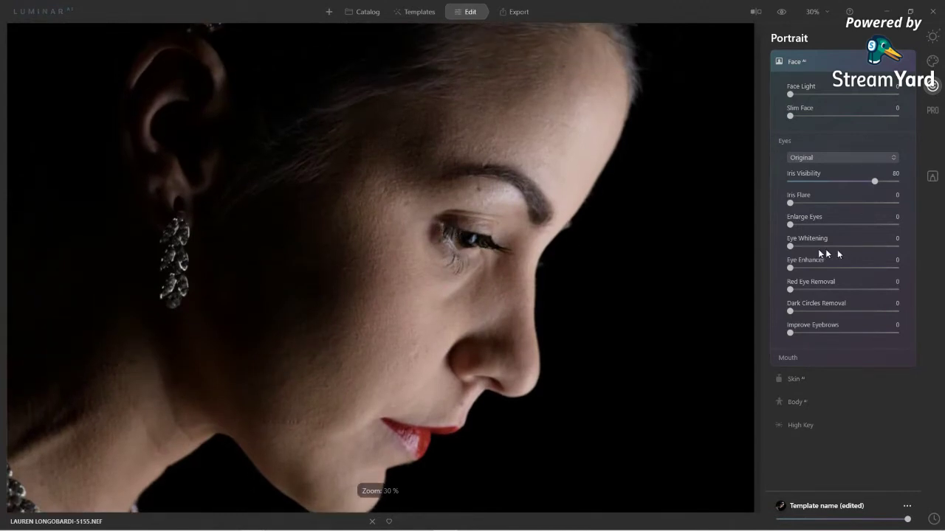
left_click_drag(788, 269, 889, 267)
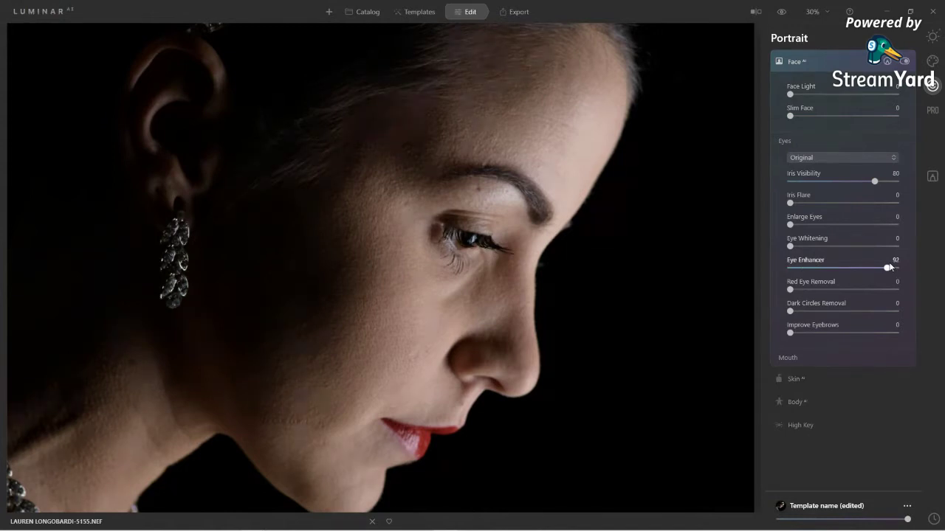
left_click_drag(790, 310, 865, 315)
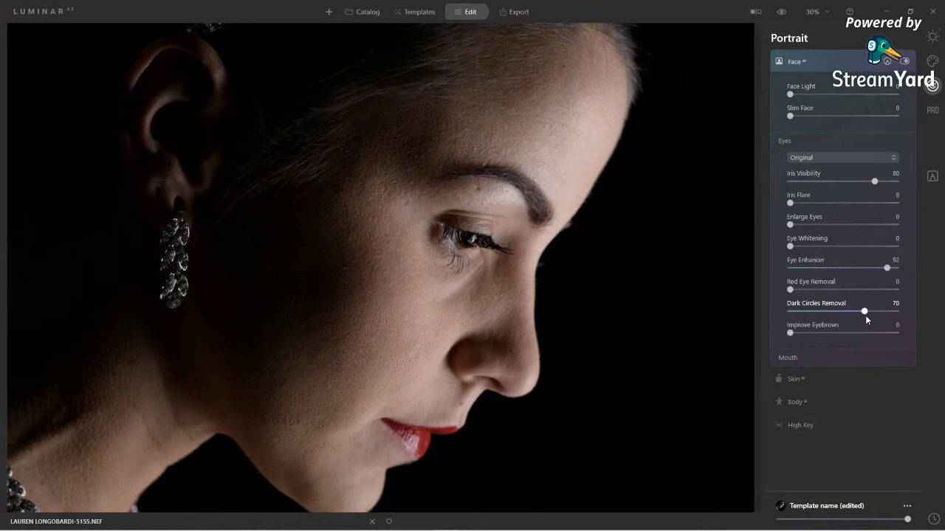
left_click_drag(790, 333, 828, 337)
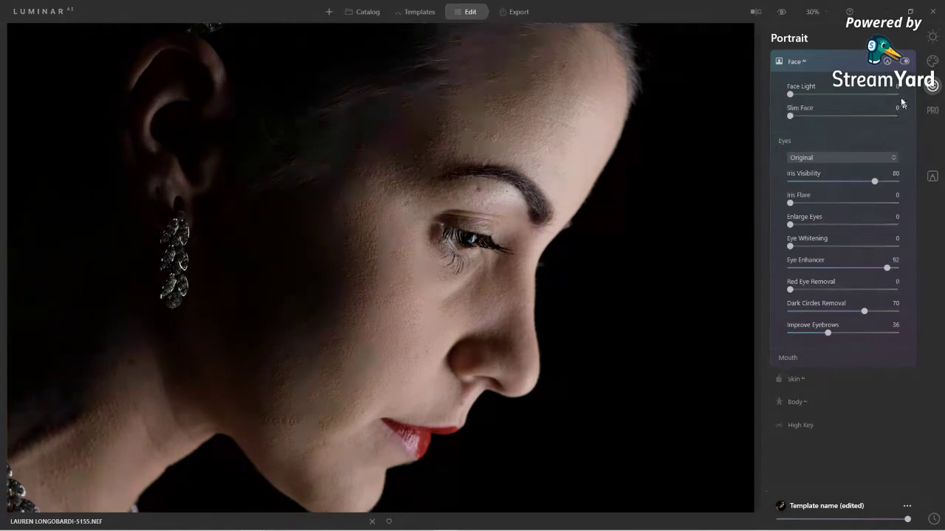
Compare the portrait with and without the Face AI adjustments.
left_click(906, 62)
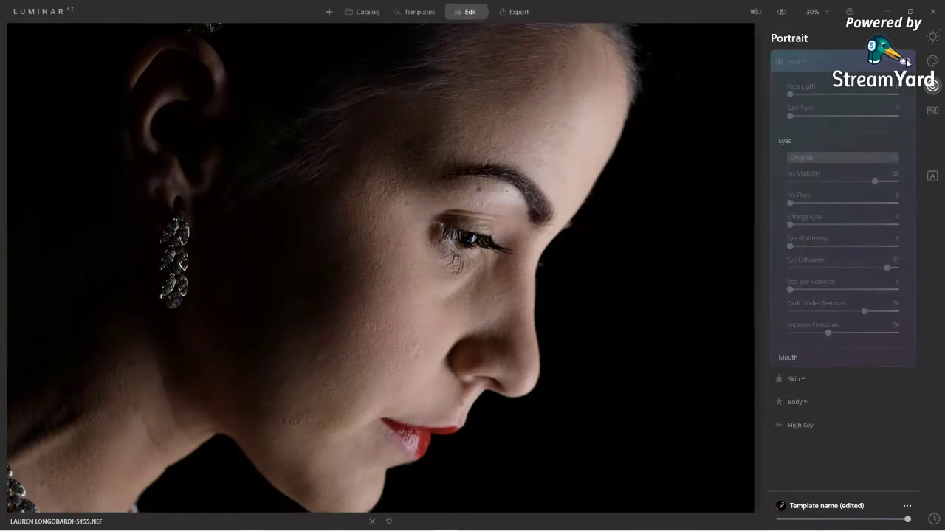
left_click(906, 62)
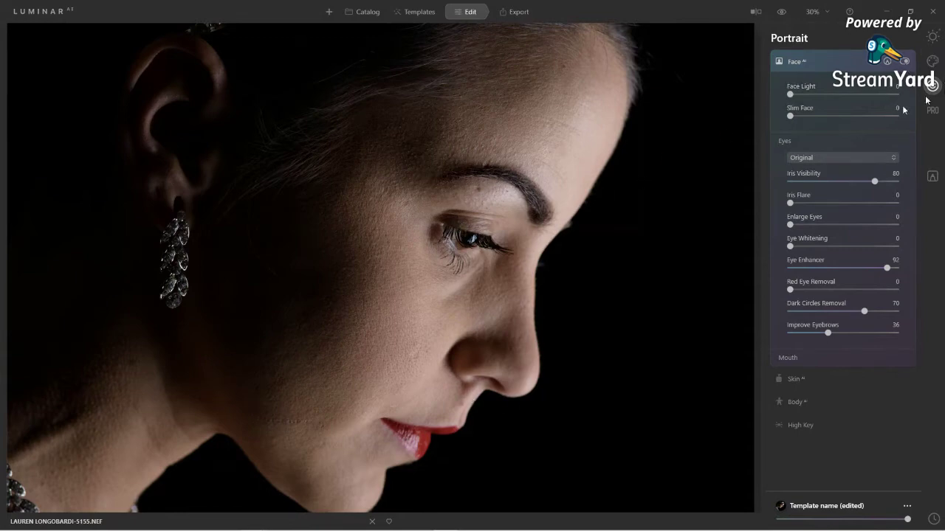
left_click(793, 65)
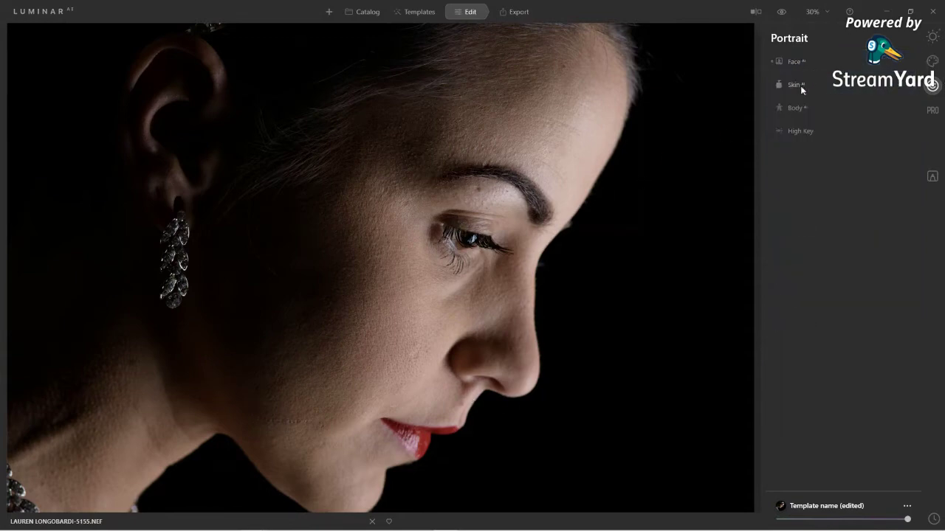
Set the Skin AI amount to 100 and try out Skin Defects Removal on the portrait.
left_click(802, 89)
left_click_drag(790, 118, 895, 118)
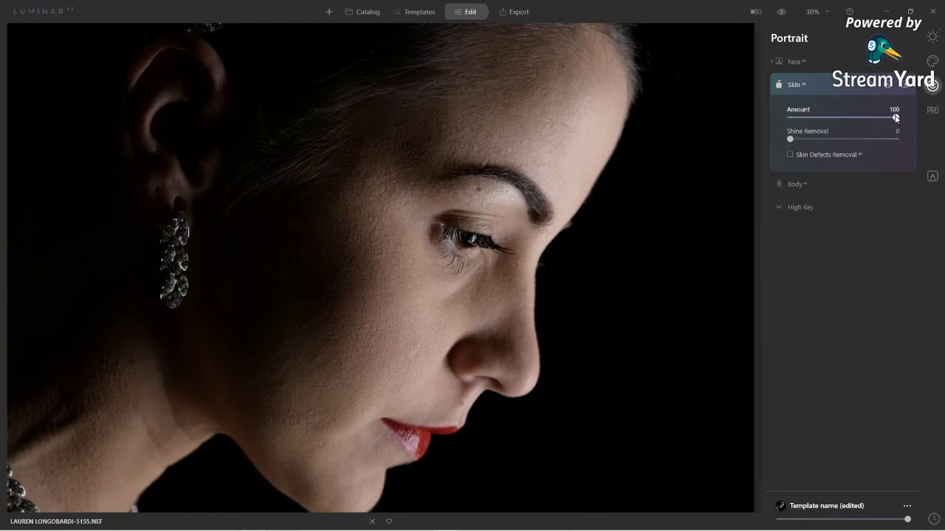
left_click(796, 156)
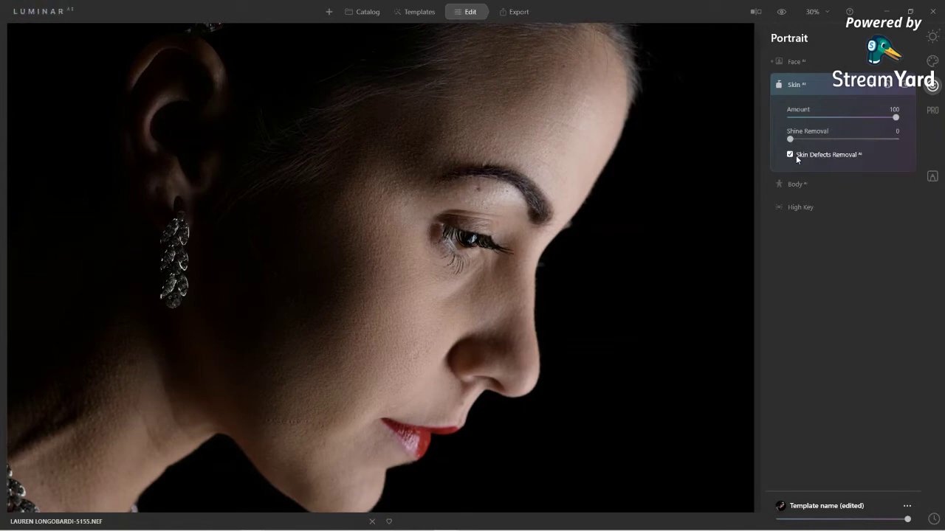
left_click(796, 156)
left_click(793, 84)
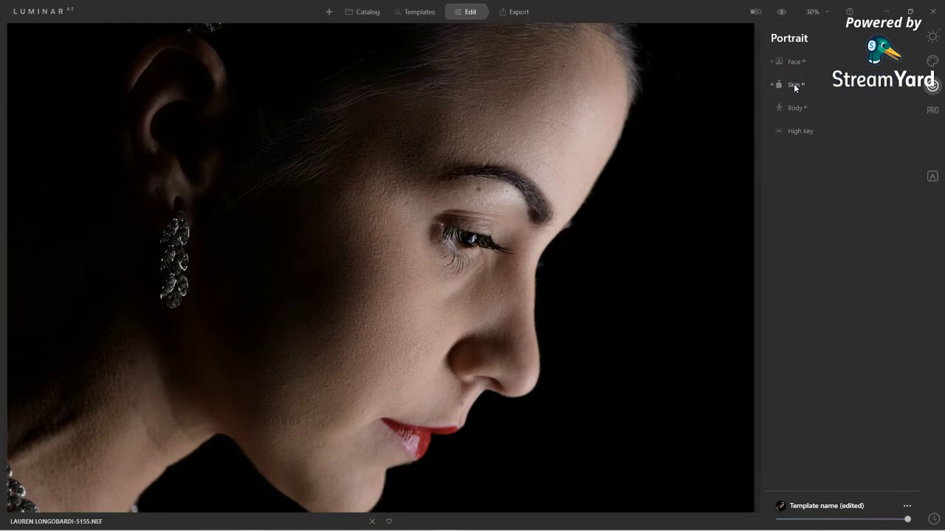
Compare the retouched portrait with its original version and view the whole photo.
left_click(783, 12)
left_click(782, 13)
left_click(602, 175)
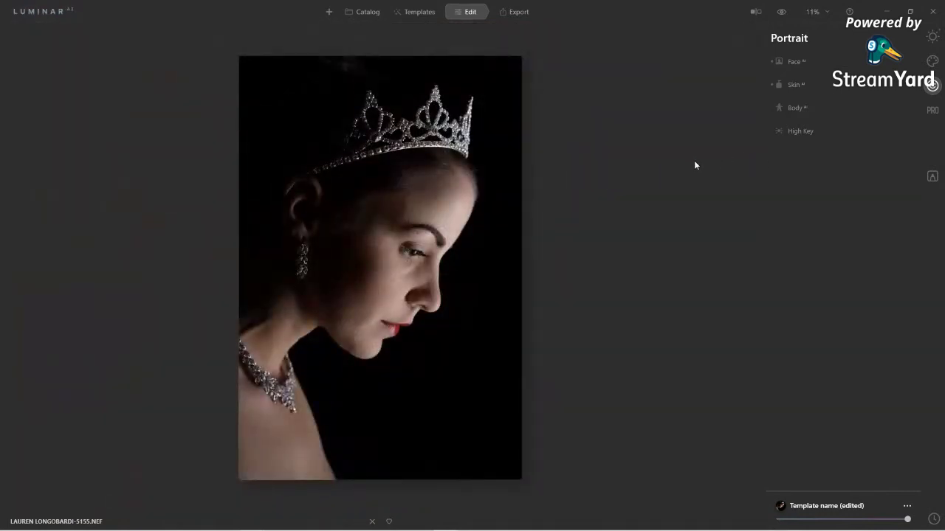
Lighten the dangling earring with Dodge & Burn, using a brush size of 76 and a strength of 100.
left_click(932, 110)
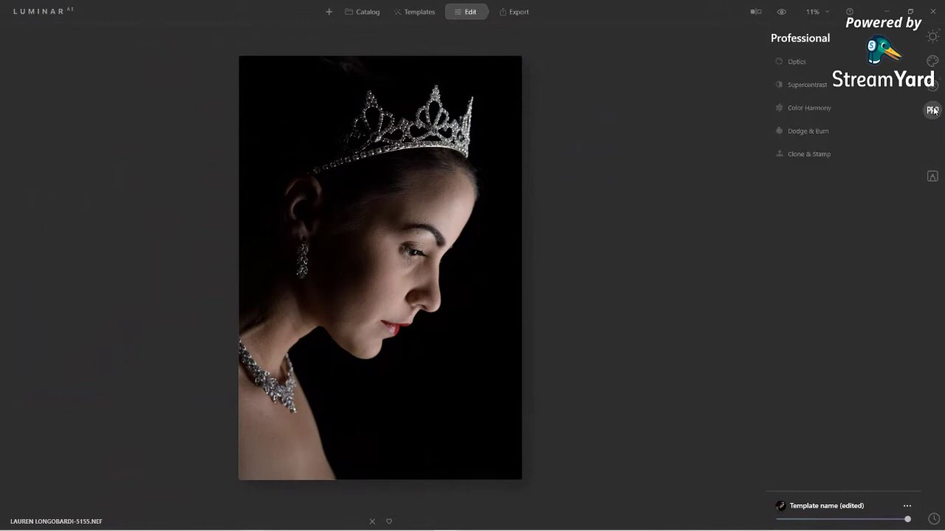
left_click(805, 131)
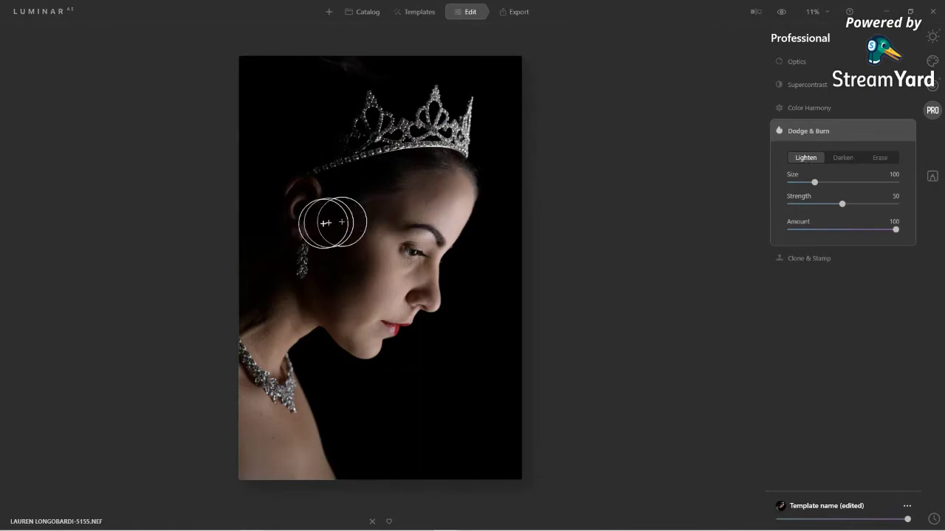
scroll(339, 221, "up", 5)
scroll(303, 231, "down", 3)
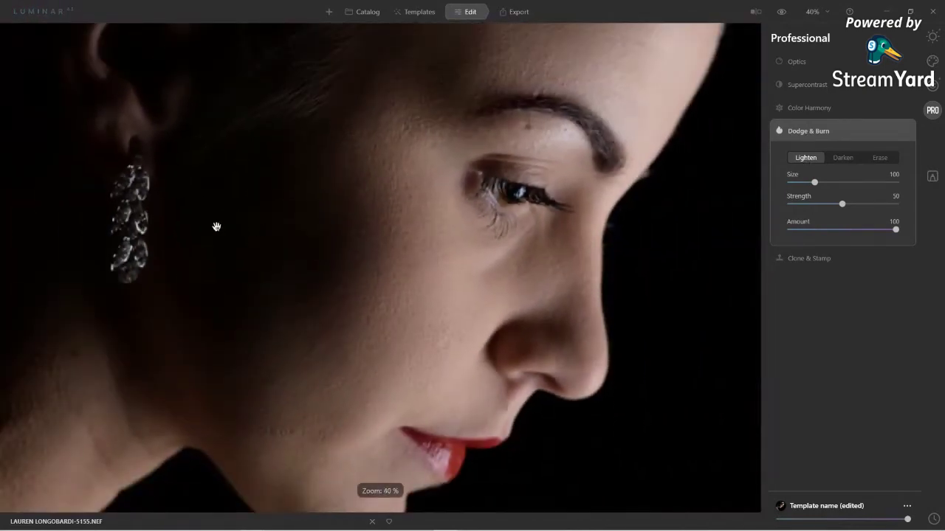
left_click_drag(216, 226, 305, 247)
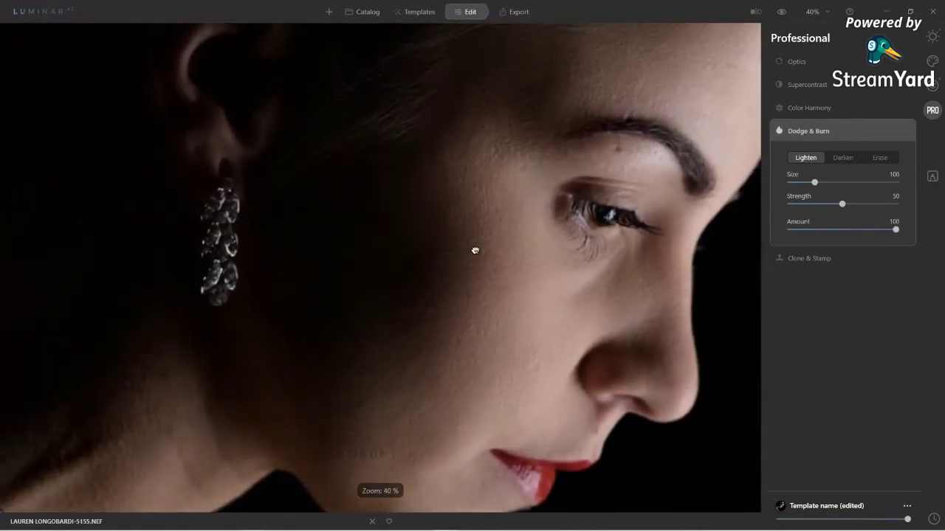
key("bracketleft")
key("bracketleft")
key("bracketleft")
left_click(223, 201)
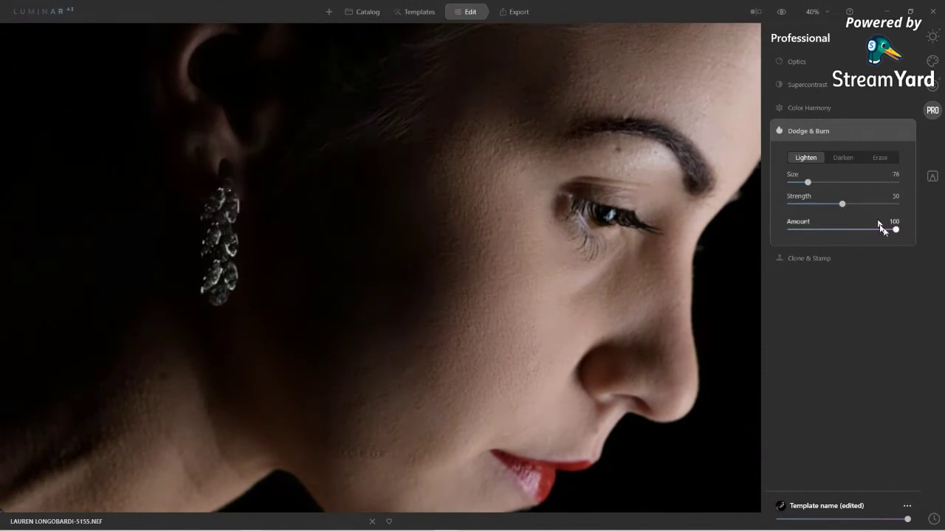
left_click_drag(842, 204, 911, 207)
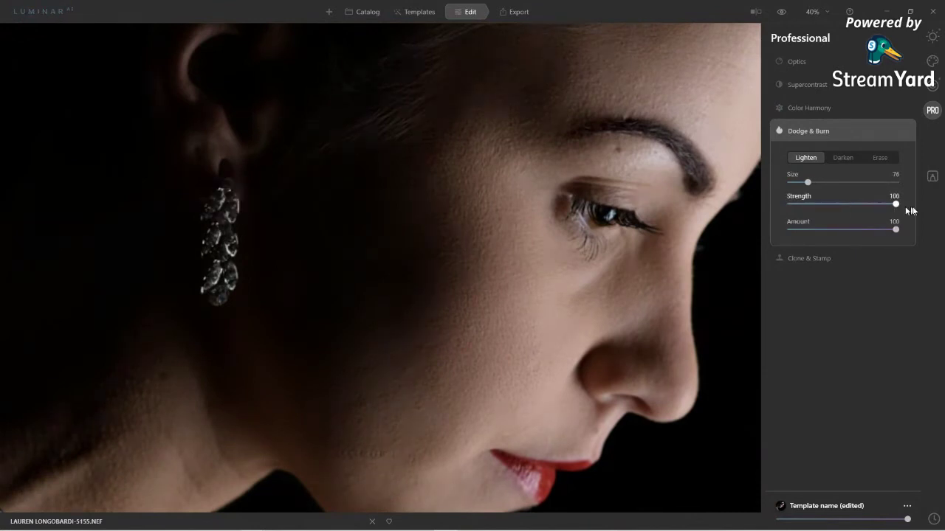
mouse_move(228, 195)
left_mouse_down()
mouse_move(219, 286)
mouse_move(225, 245)
mouse_move(215, 202)
mouse_move(216, 294)
mouse_move(224, 206)
left_mouse_up()
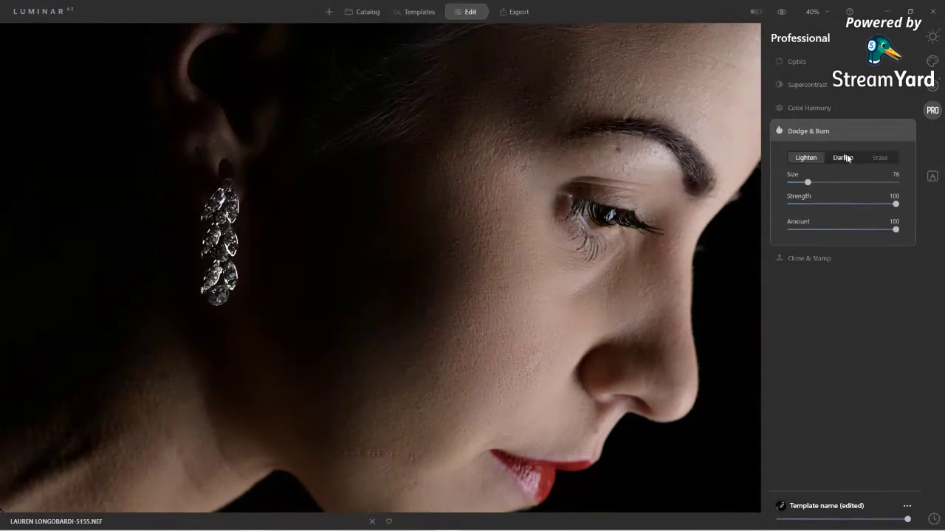
left_click(834, 130)
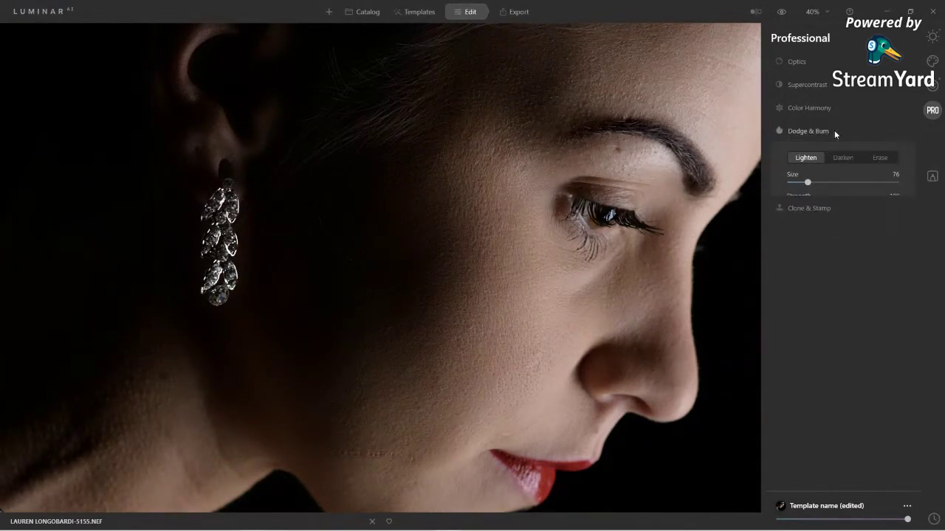
left_click(519, 200)
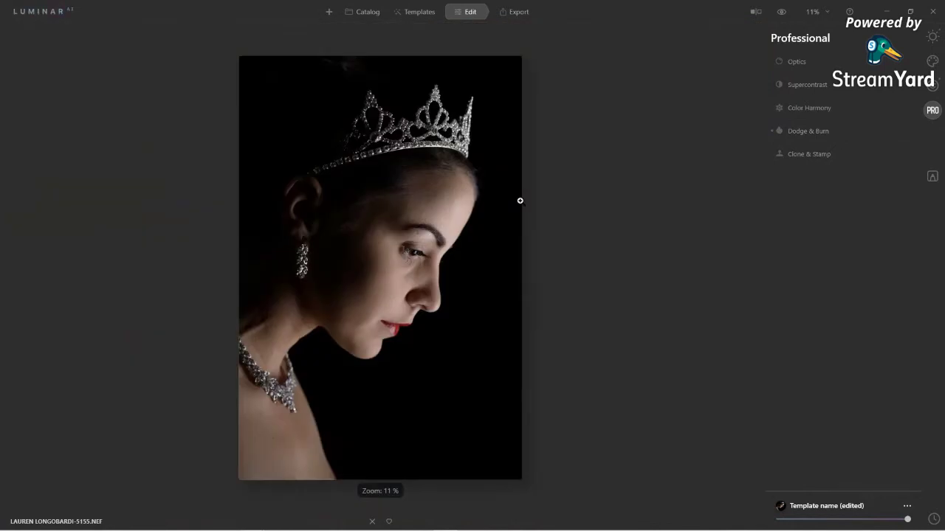
Soften the Dodge & Burn lightening on the earring by erasing over it at strength 24.
left_click(802, 132)
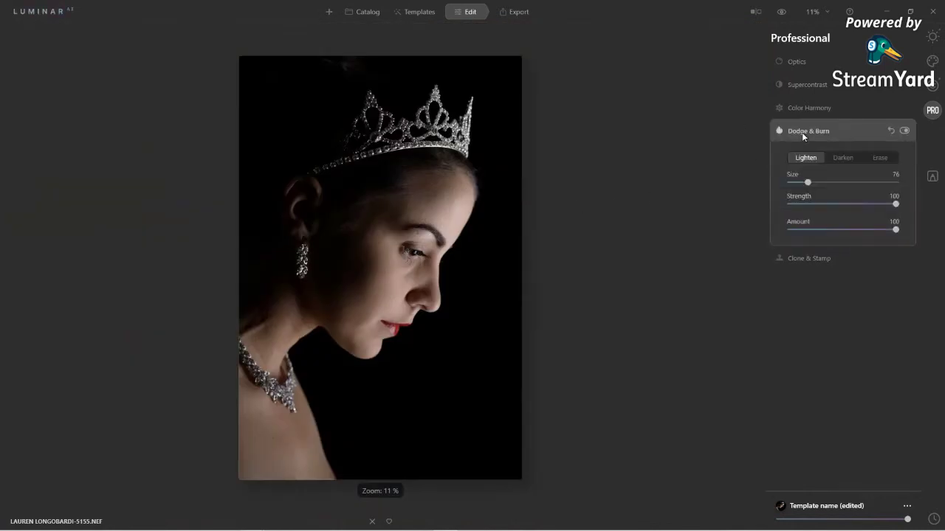
mouse_move(899, 208)
left_mouse_down()
mouse_move(807, 211)
mouse_move(855, 204)
left_mouse_up()
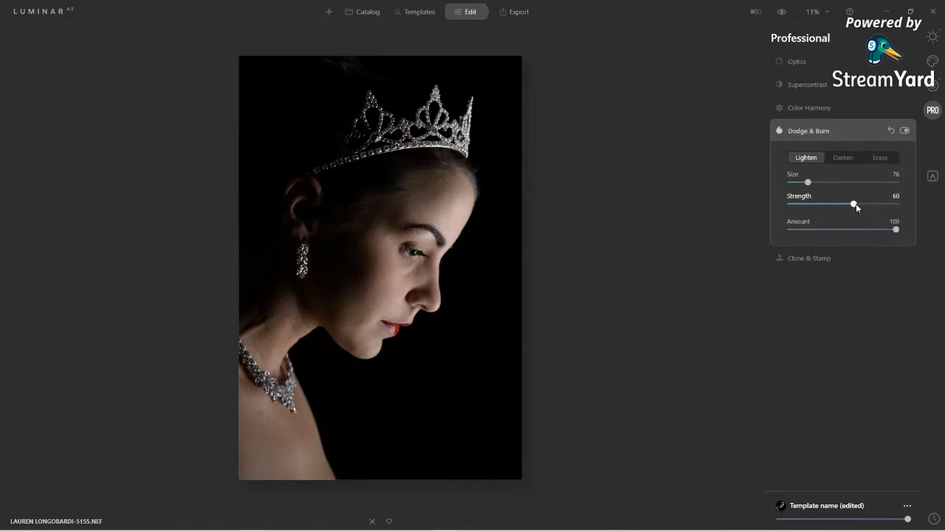
left_click(880, 160)
left_click_drag(853, 205, 814, 210)
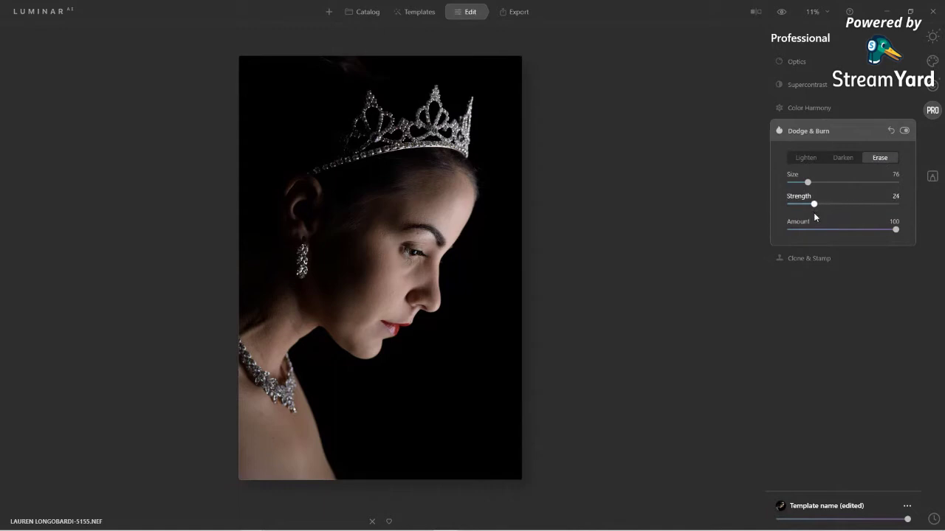
mouse_move(306, 249)
left_mouse_down()
mouse_move(295, 273)
mouse_move(312, 238)
mouse_move(308, 271)
left_mouse_up()
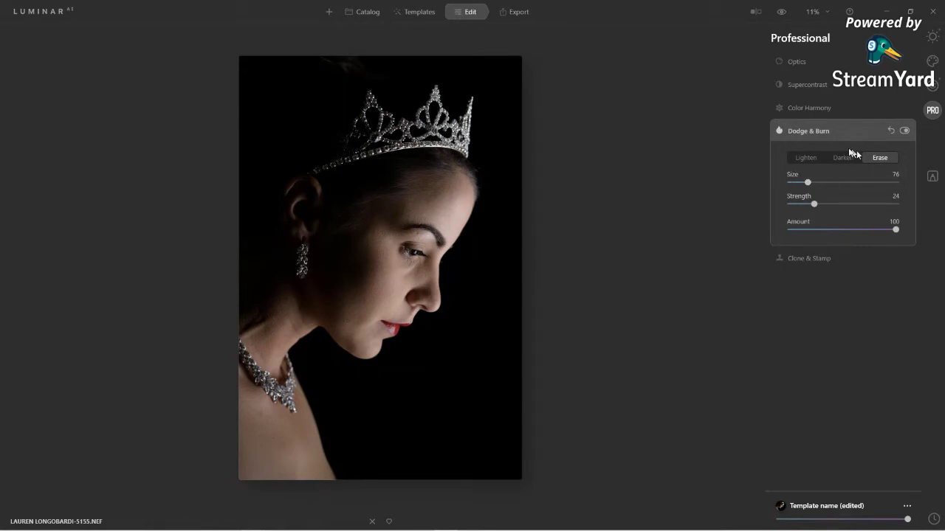
left_click(813, 131)
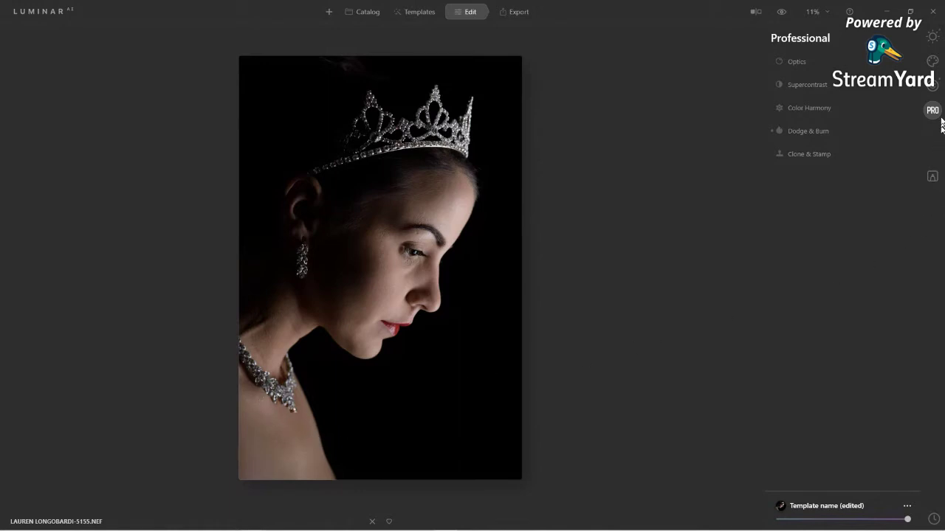
Add a vignette centred on the woman's face with Amount -66 and Size 46.
left_click(932, 37)
left_click(795, 295)
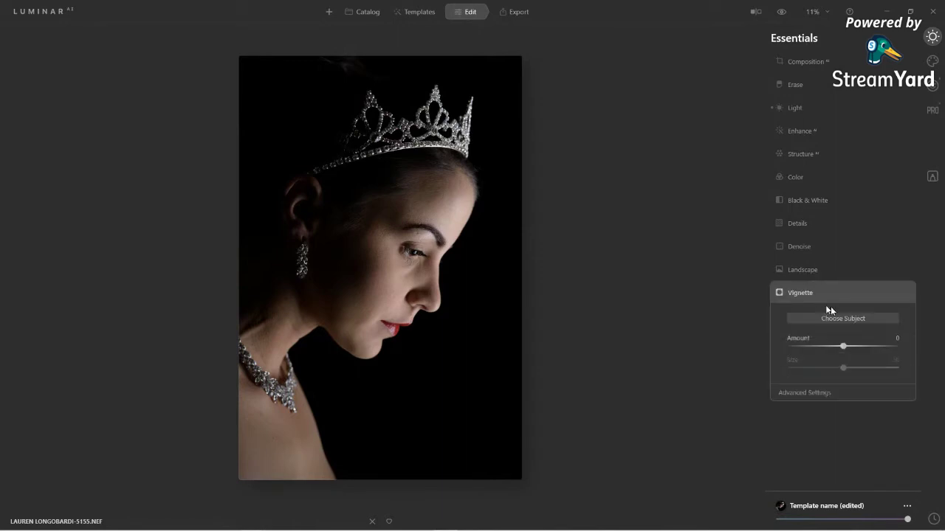
left_click(833, 319)
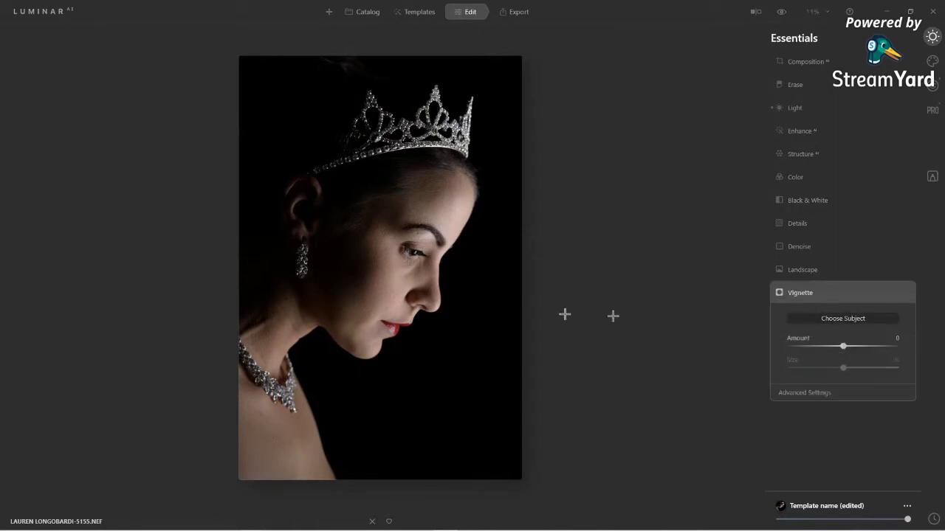
left_click(395, 263)
left_click_drag(846, 351, 838, 371)
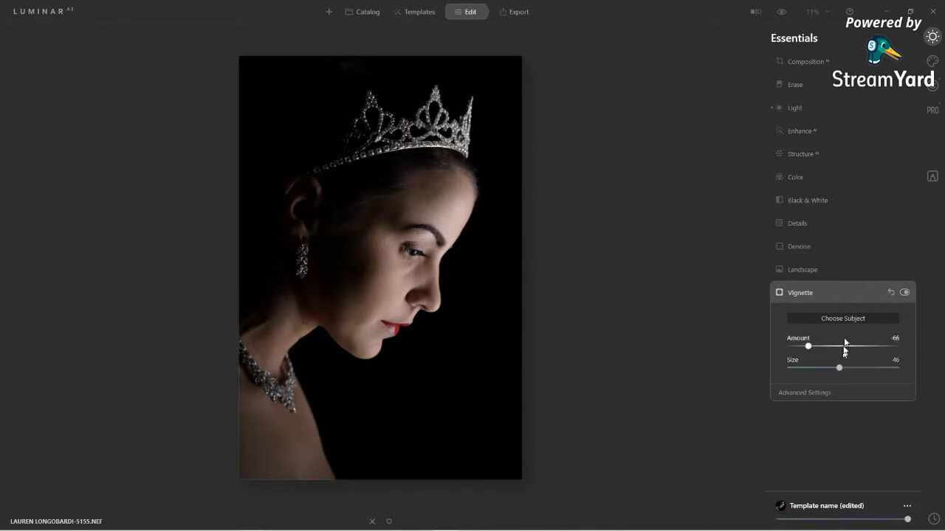
left_click(809, 296)
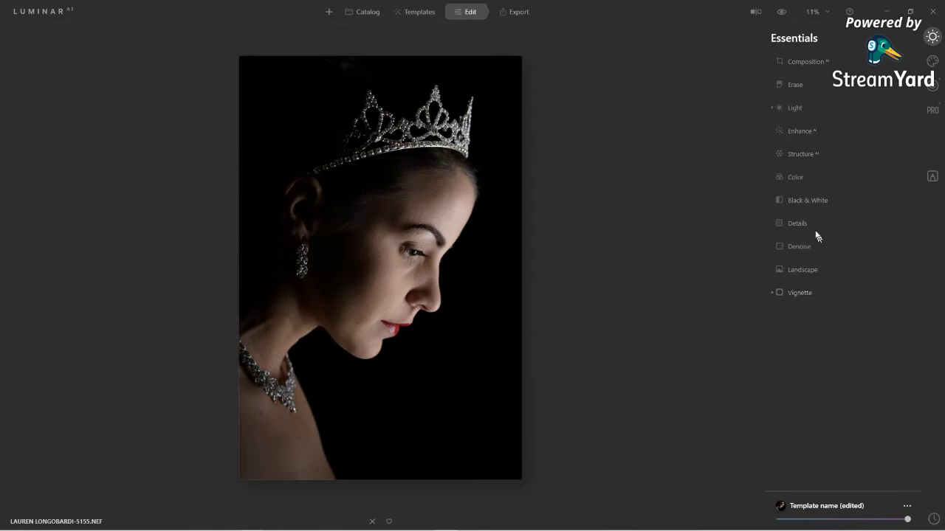
Convert the portrait to black and white and set the red luminance to -47.
left_click(800, 198)
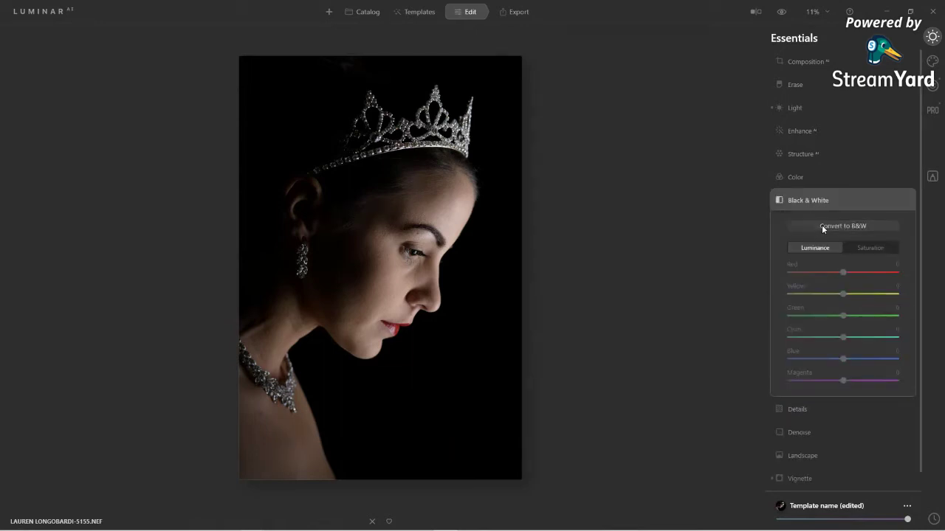
left_click(822, 225)
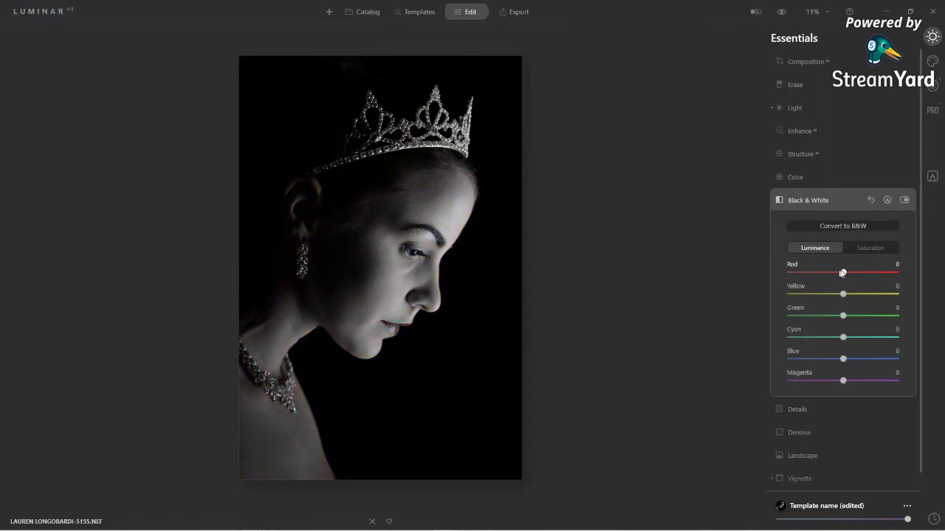
left_click_drag(842, 273, 820, 293)
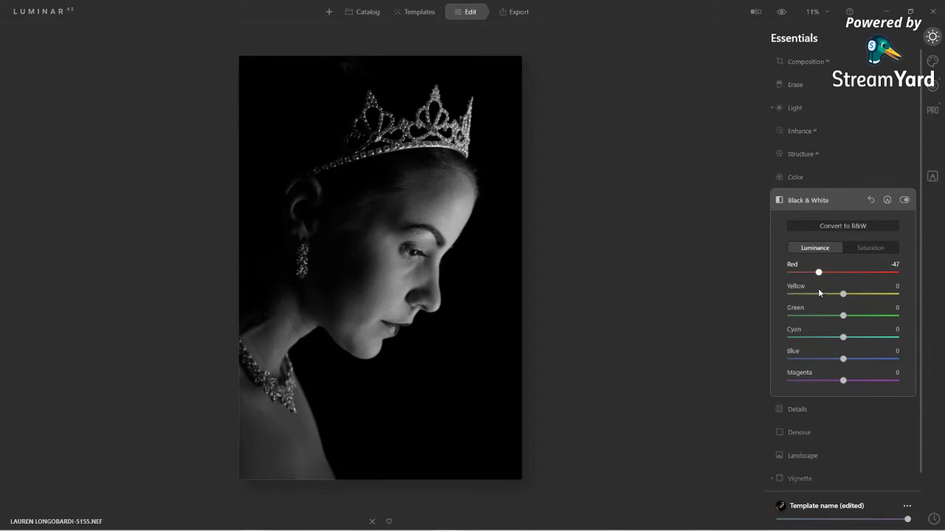
Bring back some red saturation, about 36, in the black-and-white conversion and compare the portrait with and without it.
left_click(868, 248)
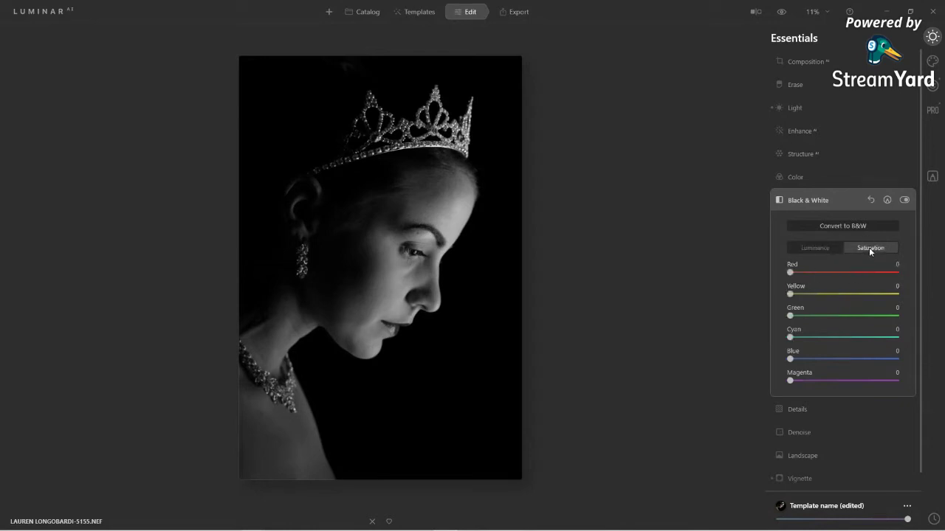
mouse_move(796, 273)
left_mouse_down()
mouse_move(820, 273)
mouse_move(807, 275)
left_mouse_up()
left_click_drag(808, 275, 810, 275)
left_click(904, 201)
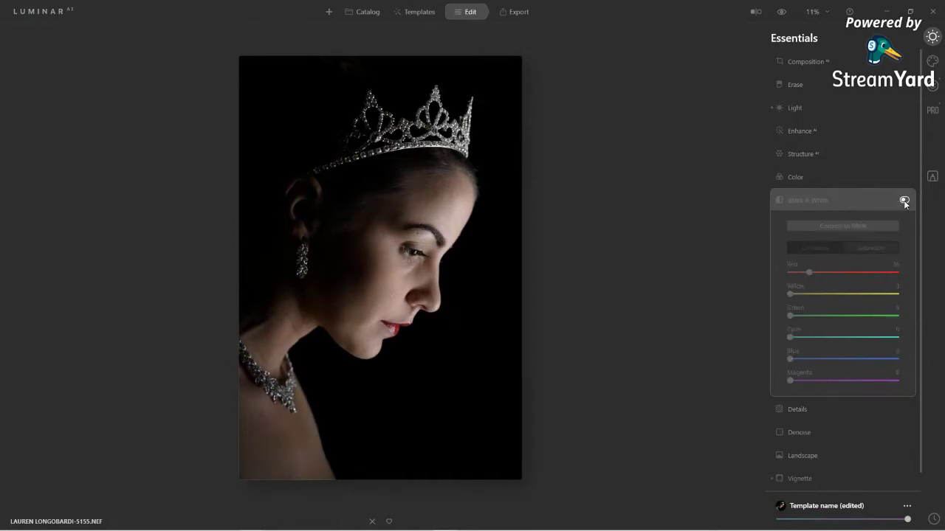
left_click(904, 201)
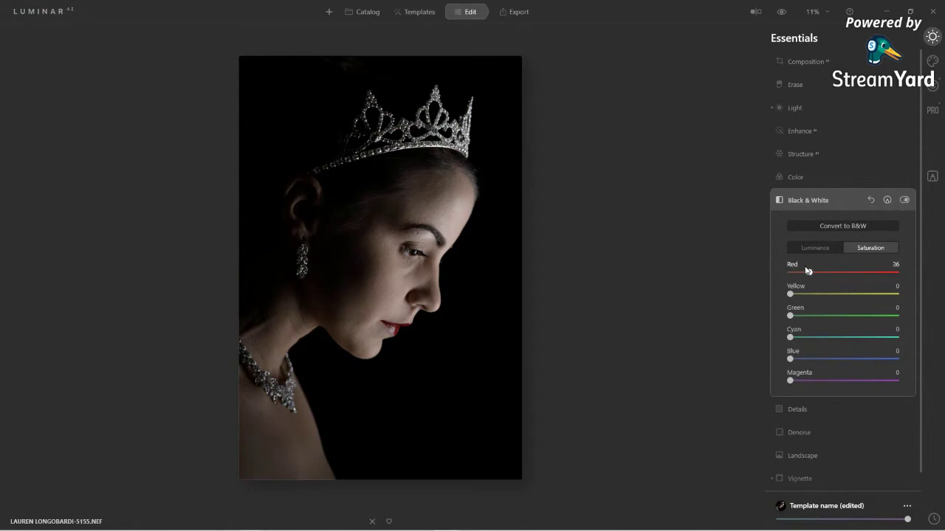
left_click_drag(810, 272, 814, 274)
Check the export options and open the finished Duchess of York poster from The Crown Series folder.
left_click(517, 11)
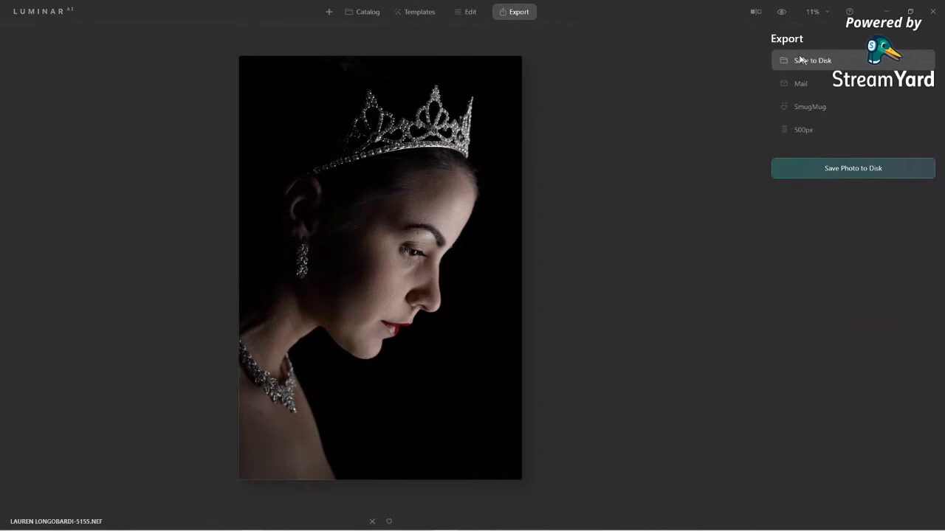
left_click(369, 13)
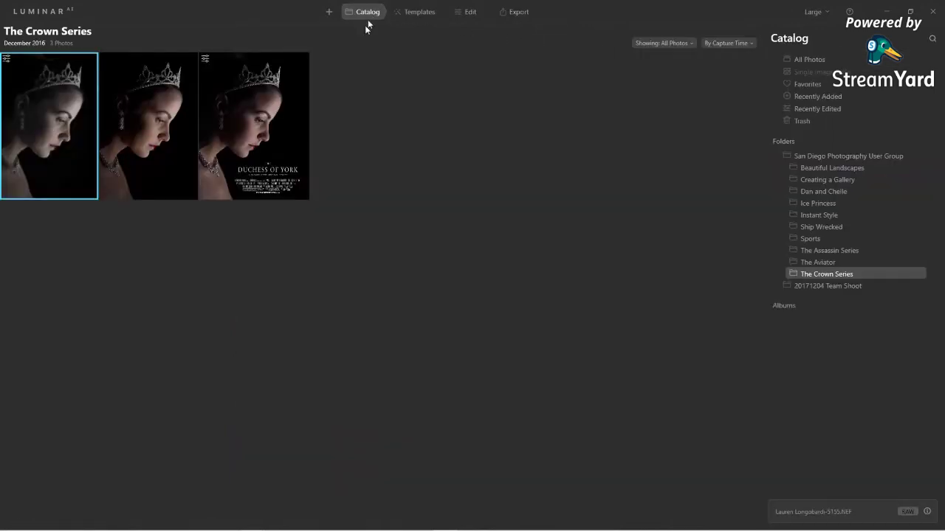
double_click(262, 122)
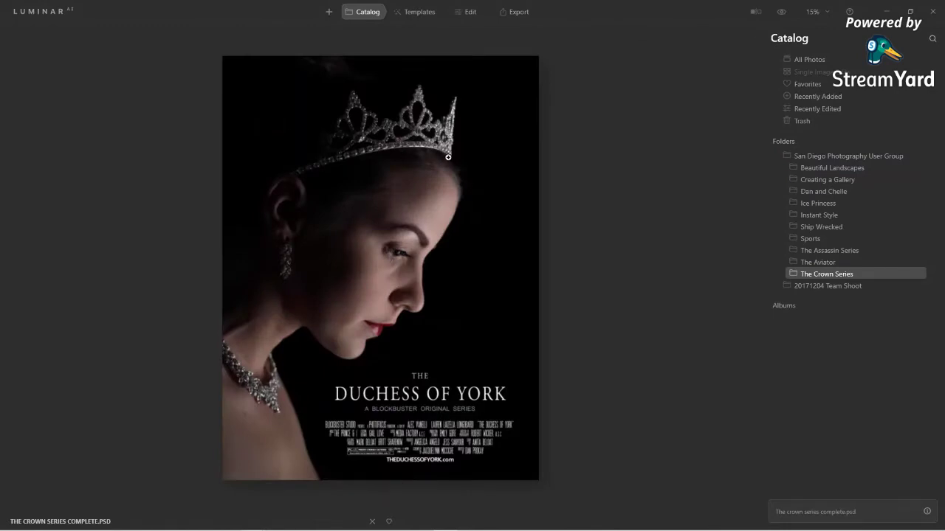
Examine the portrait on the poster up close, compare it with its original and view the whole poster.
left_click(390, 200)
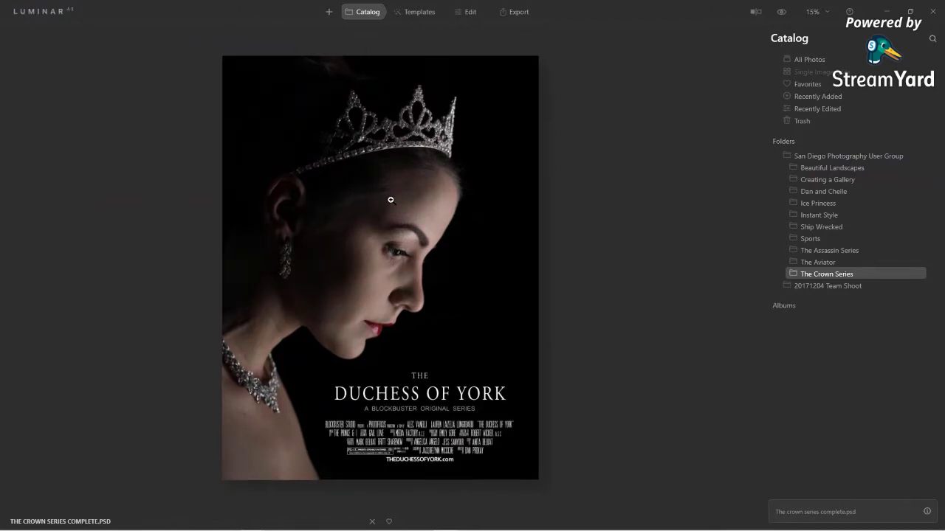
scroll(377, 110, "up", 1)
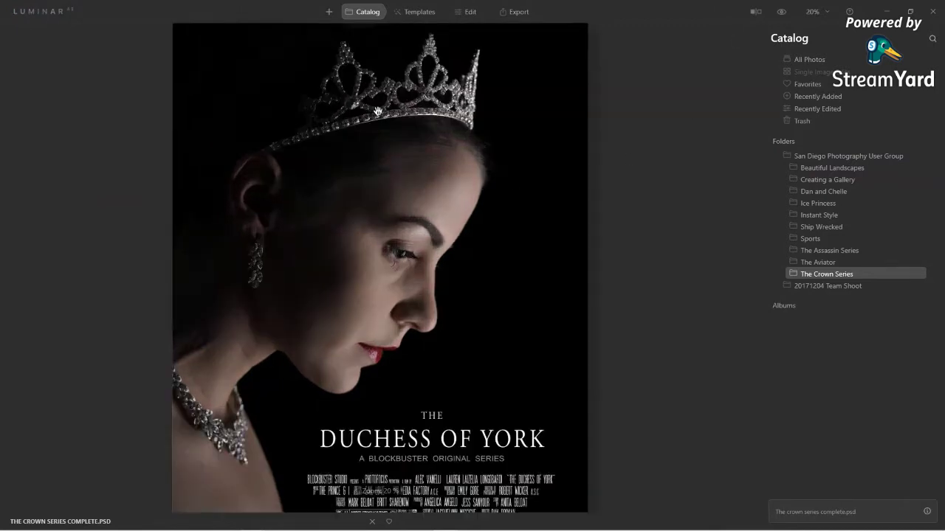
left_click_drag(406, 180, 437, 216)
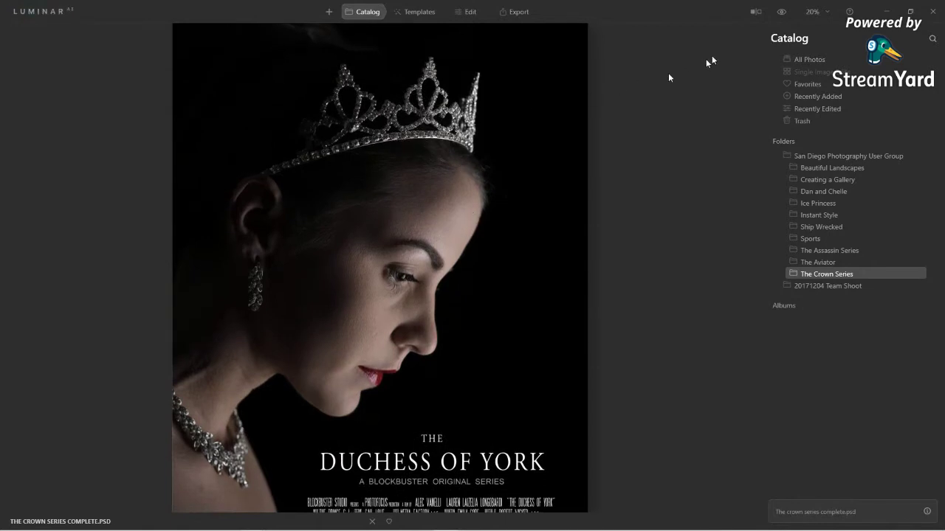
left_click(780, 11)
left_click(780, 12)
key("ctrl+minus")
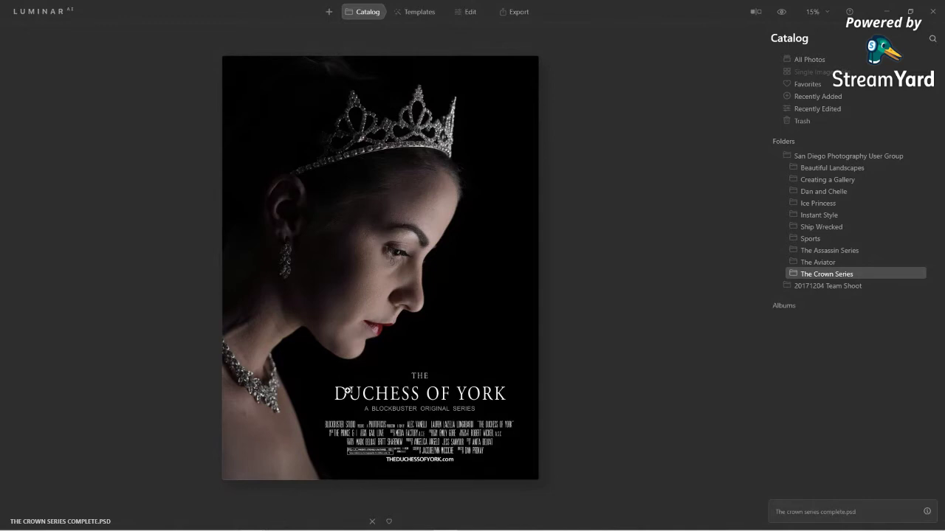
Examine the poster's title and credits at 100% and return to the full view.
left_click(394, 427)
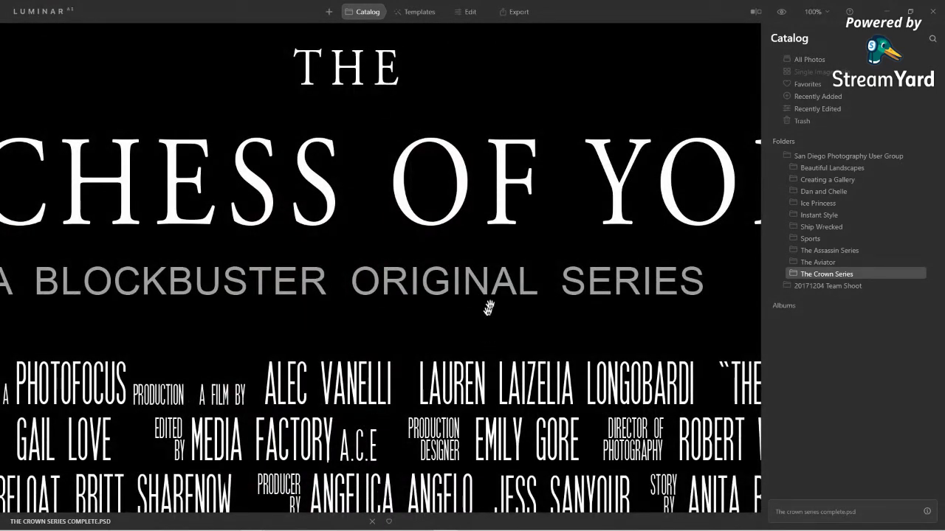
left_click_drag(640, 447, 514, 336)
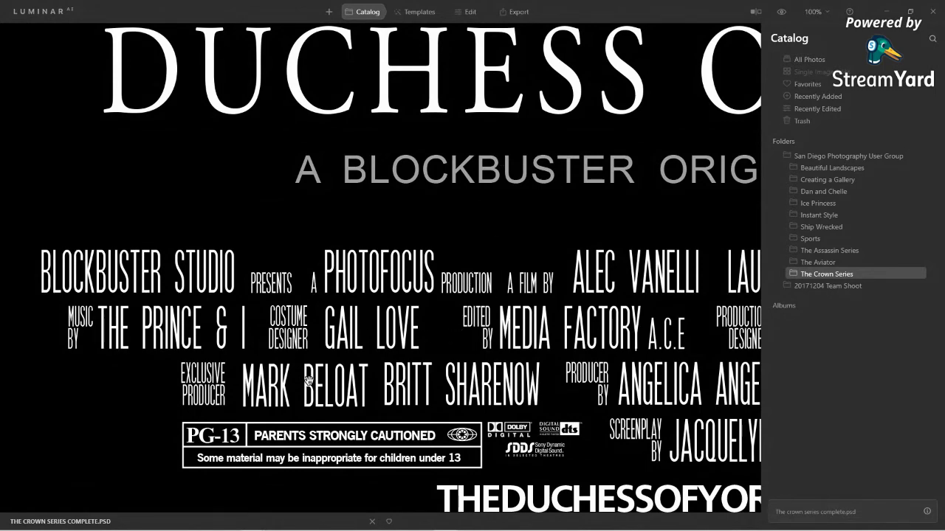
left_click_drag(654, 394, 386, 369)
left_click_drag(696, 399, 463, 360)
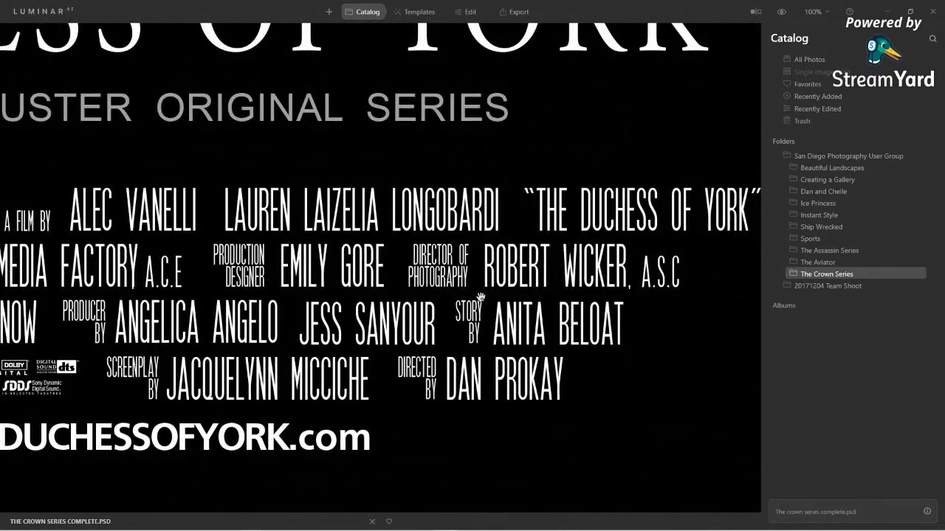
left_click(480, 297)
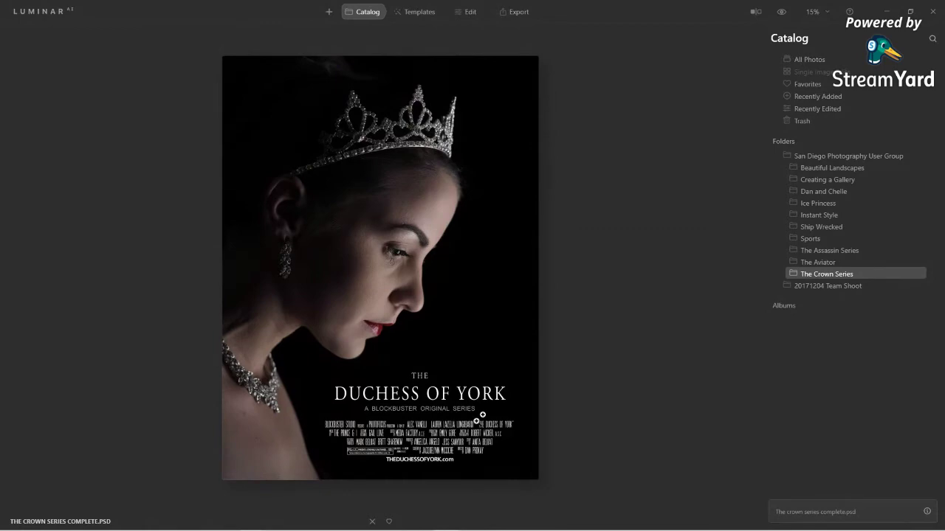
Inspect the website address and closing credits at the foot of the poster at 100%, returning to the full poster.
left_click(416, 461)
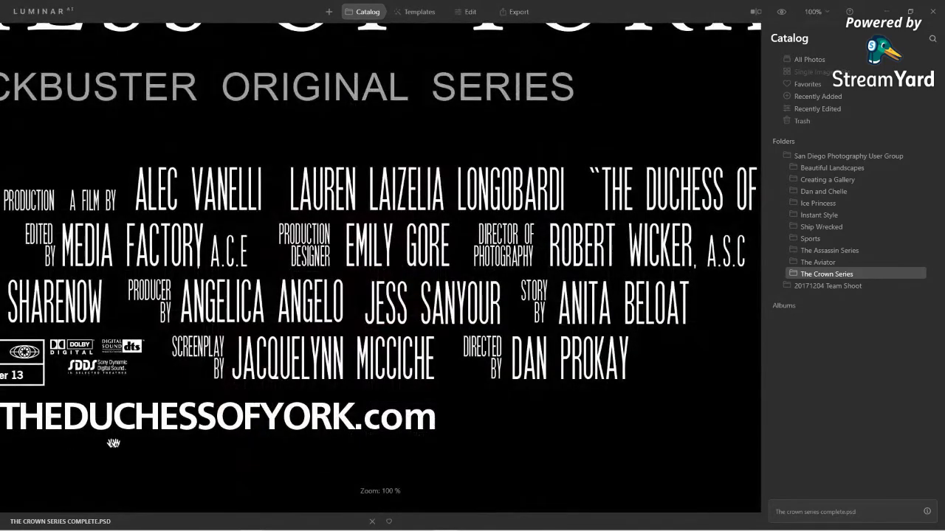
left_click(437, 319)
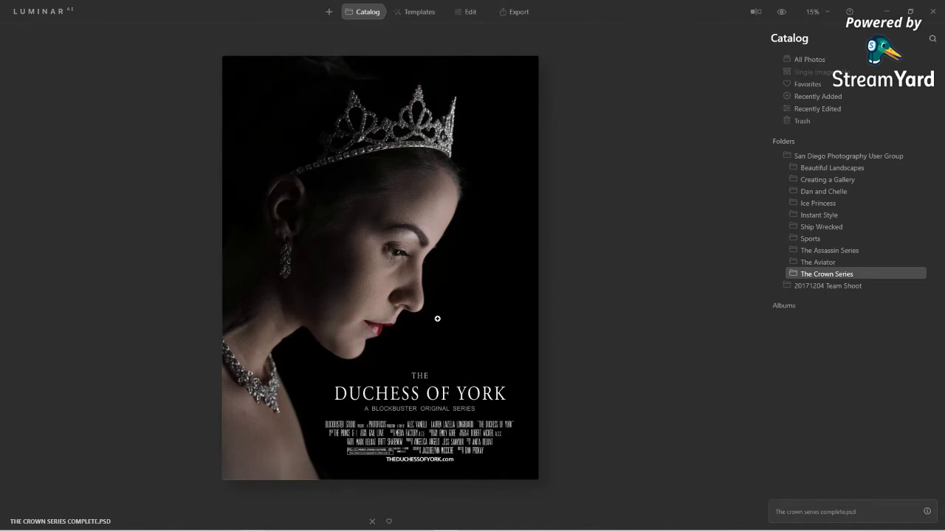
Switch to Chrome and bring up the Photofocus article "Create a Royal Look With a Stripbox, Reflector and Inexpensive Props".
mouse_move(518, 530)
mouse_move(311, 528)
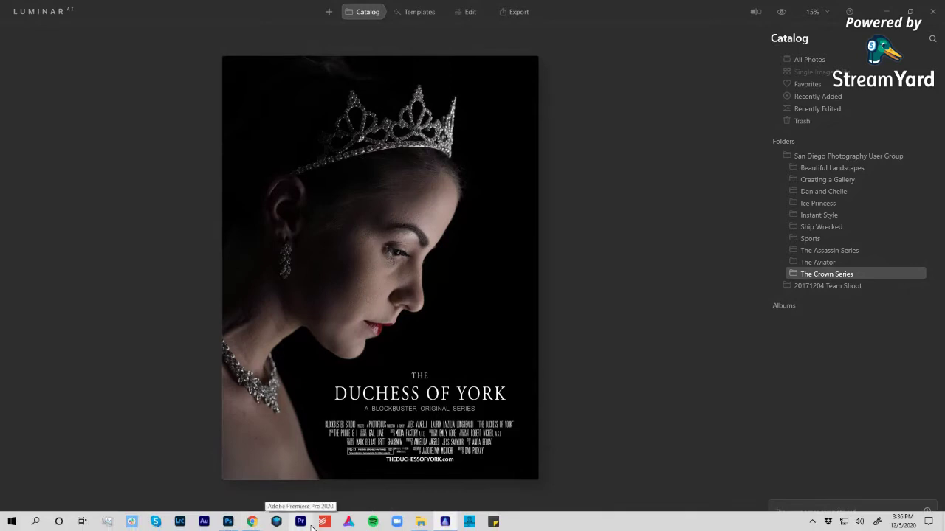
mouse_move(428, 525)
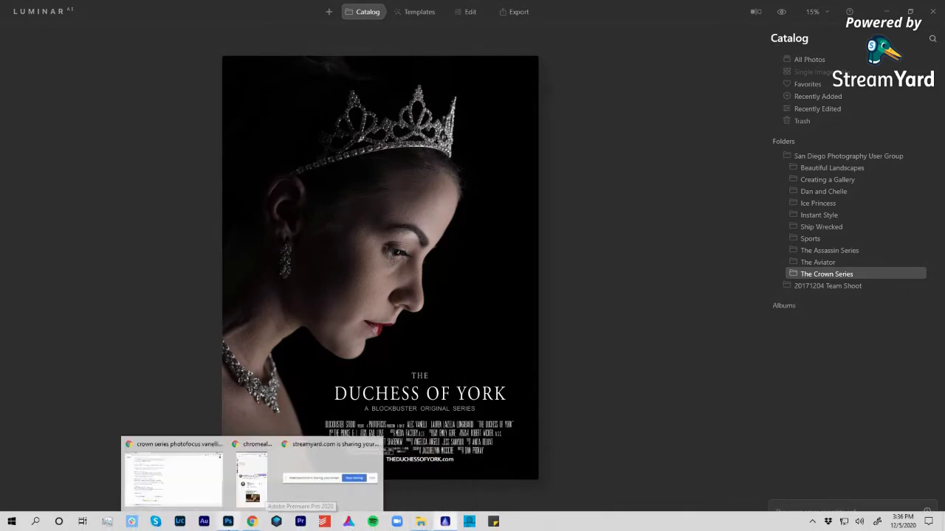
mouse_move(251, 523)
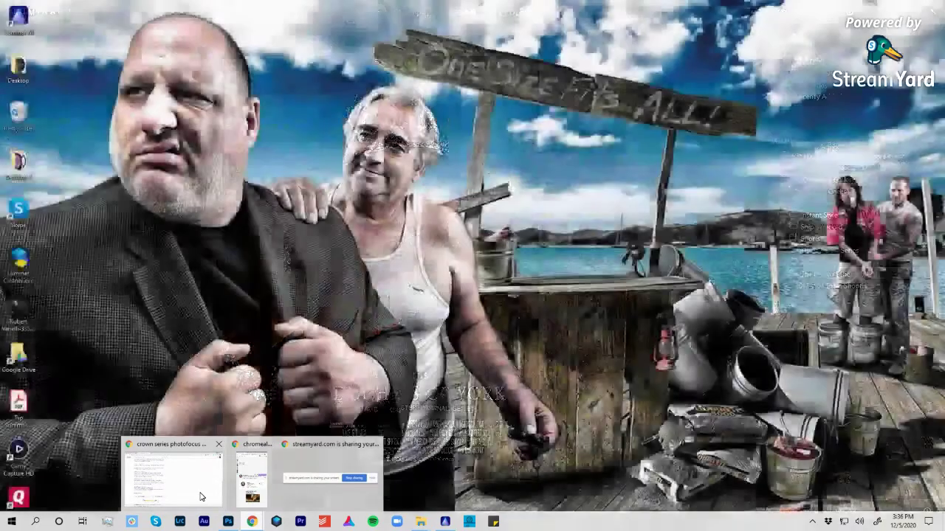
left_click(199, 497)
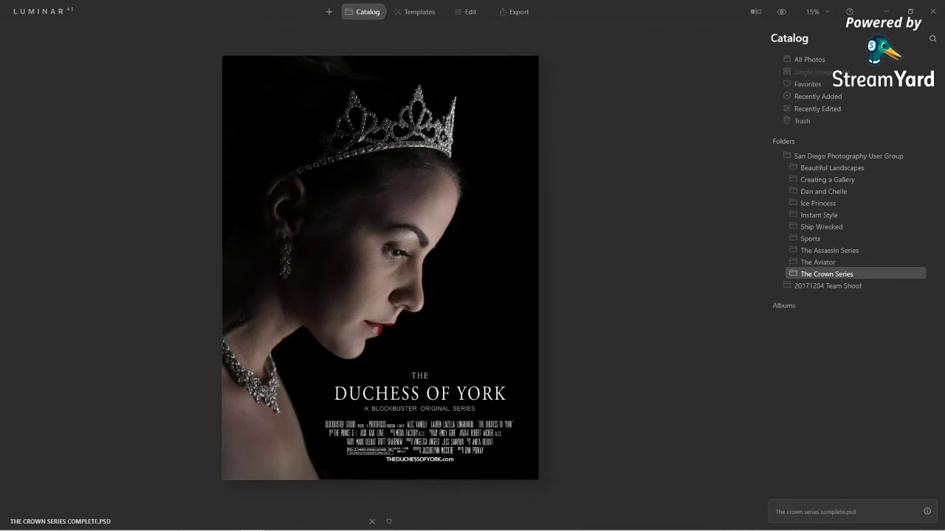
key("alt+Tab")
left_click_drag(249, 46, 364, 155)
double_click(364, 155)
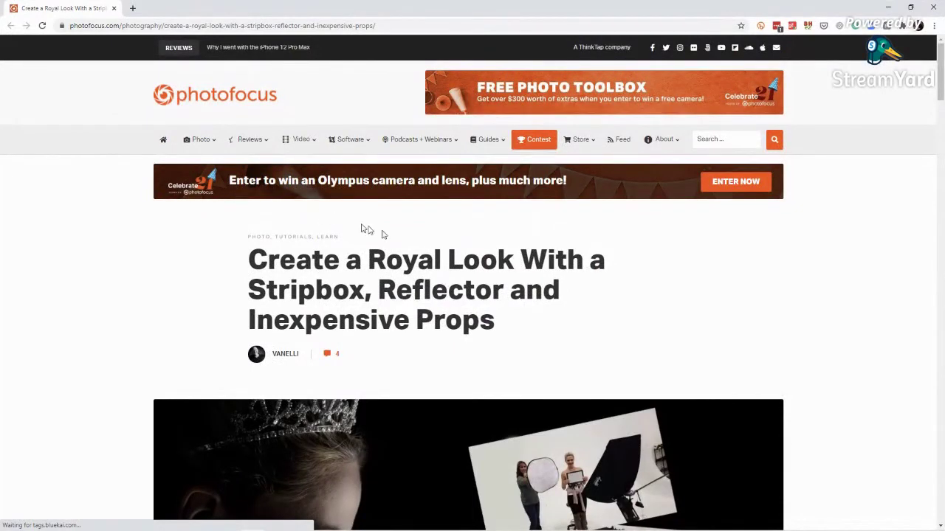
Examine the article's lead image with the poster, lighting setup and props, and close the browser window.
scroll(477, 267, "down", 3)
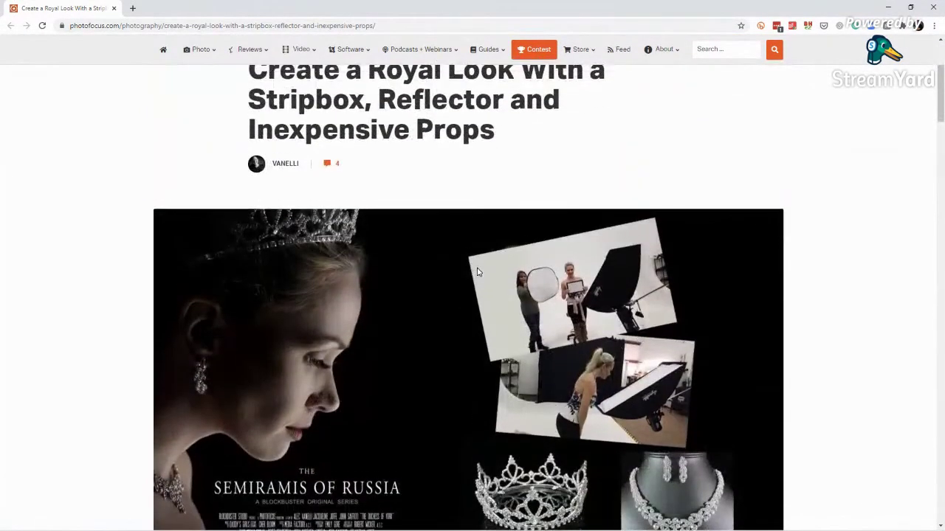
scroll(477, 272, "down", 2)
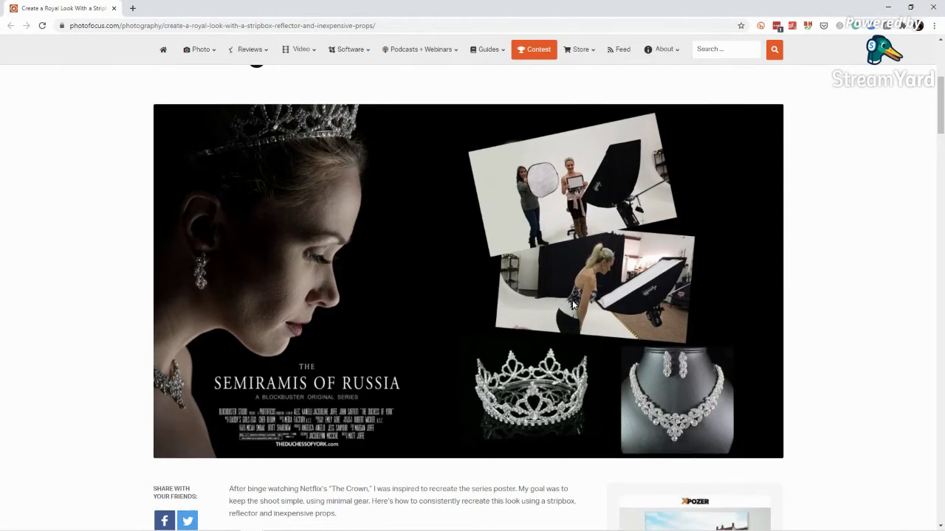
scroll(573, 302, "up", 1)
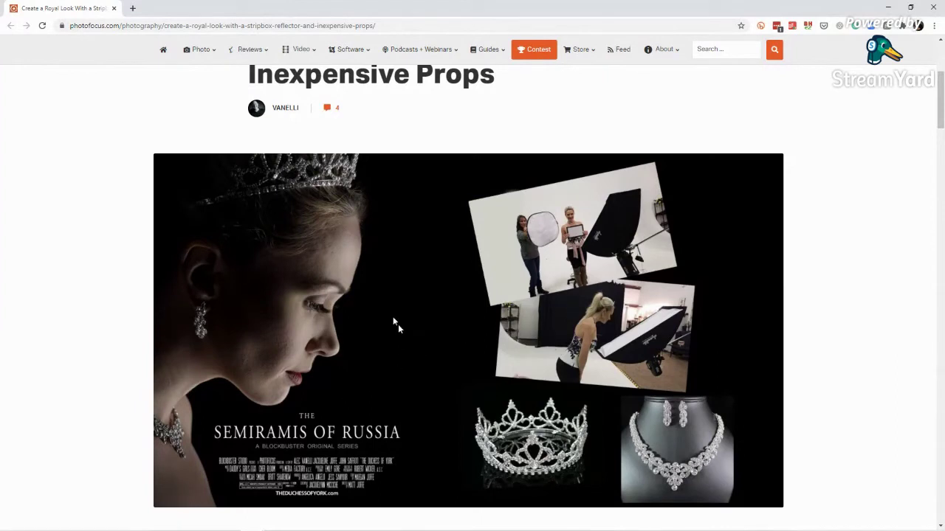
scroll(480, 318, "down", 1)
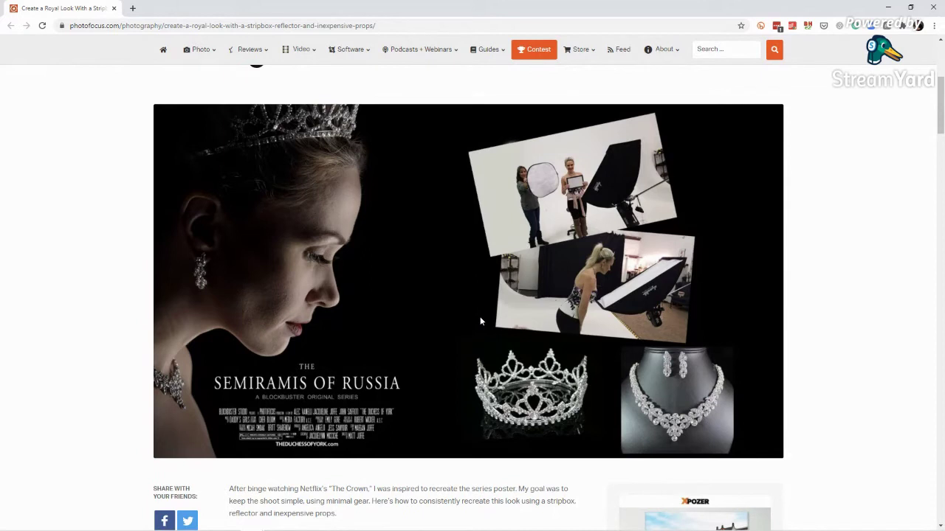
scroll(480, 320, "up", 1)
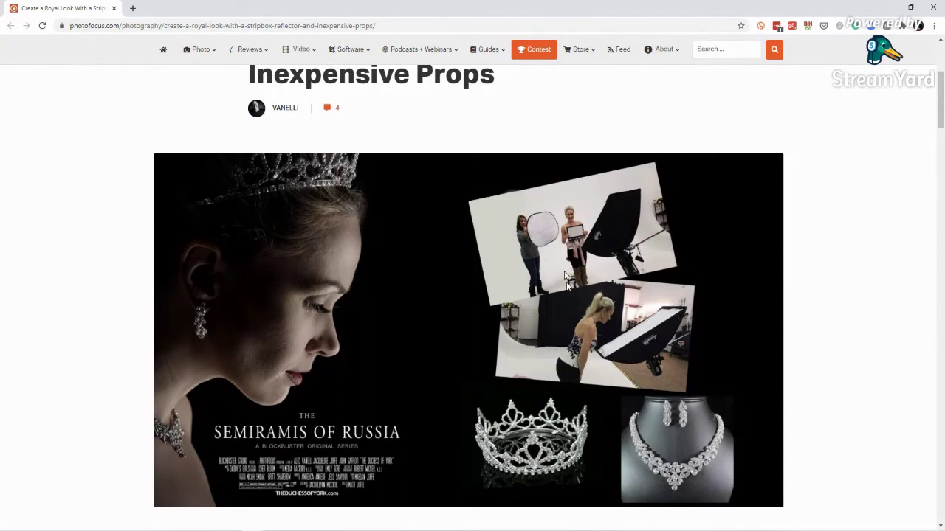
scroll(558, 234, "up", 1)
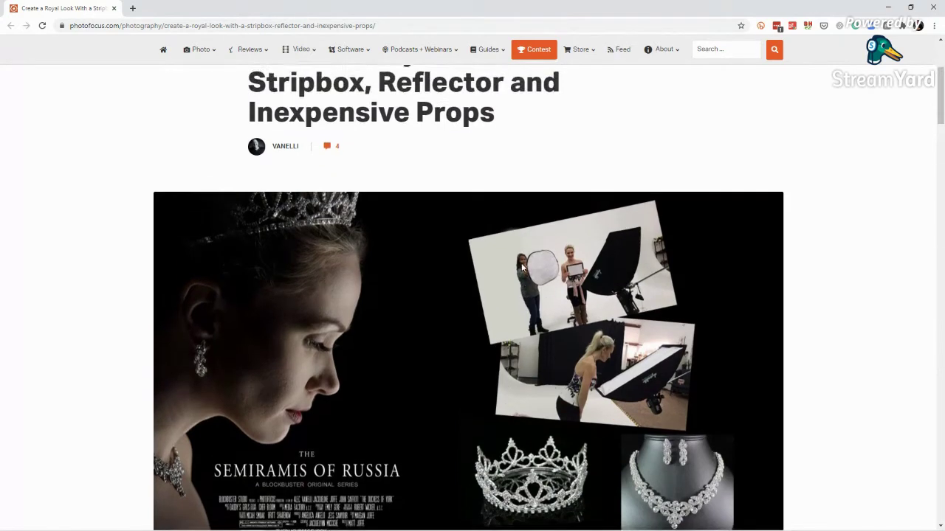
scroll(487, 314, "down", 3)
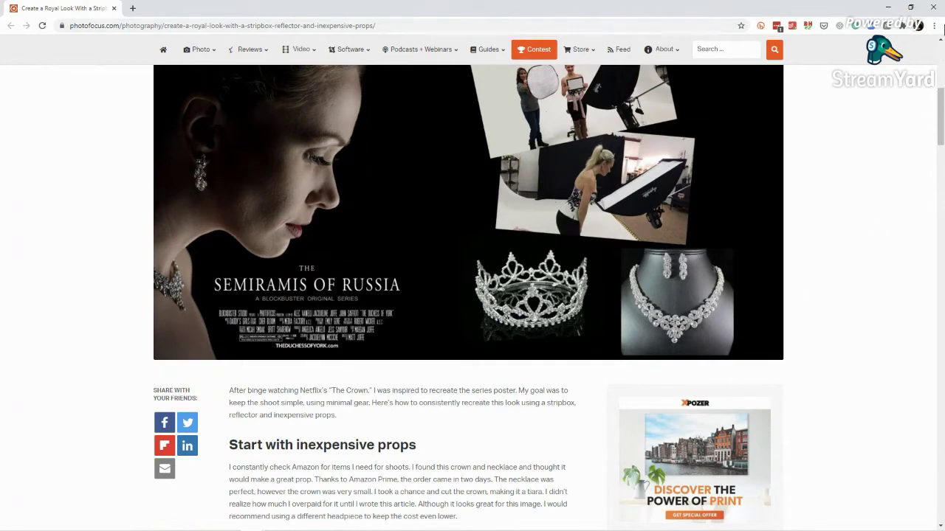
left_click(936, 15)
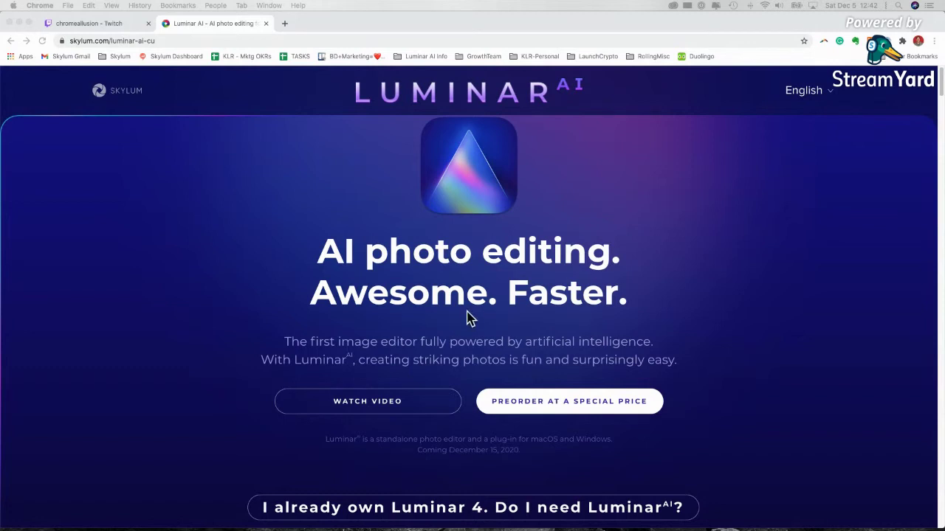
Check the Luminar AI preorder offers on the Skylum checkout page and return to the product page.
left_click(602, 403)
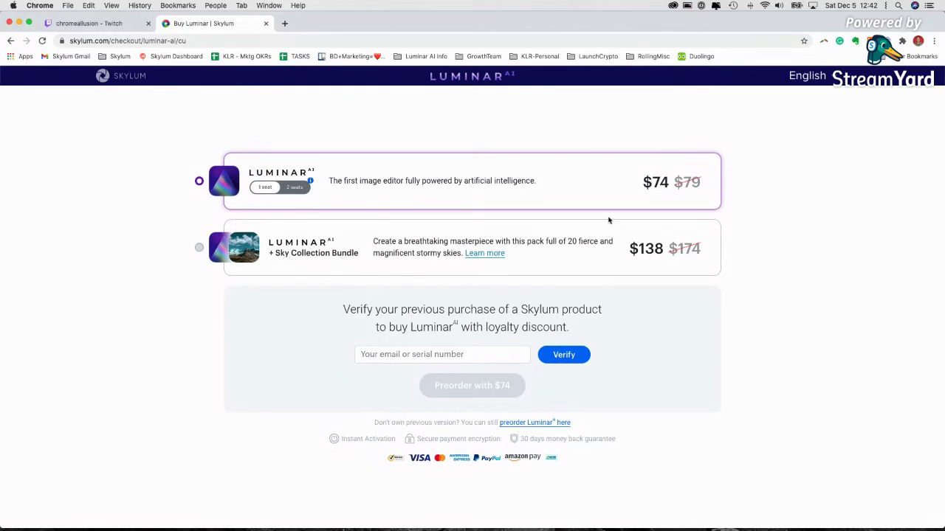
left_click(10, 42)
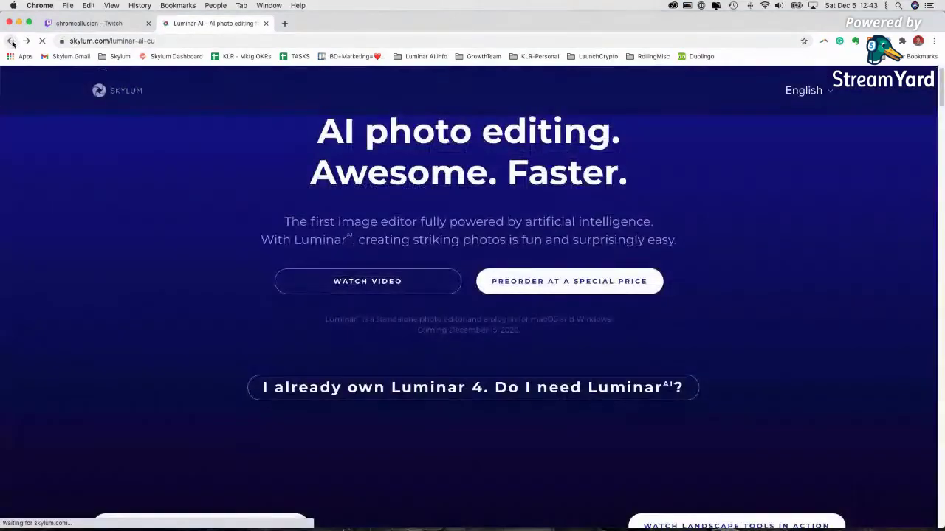
Look through the Luminar AI product page's feature highlights and its landscape tools, from Atmosphere AI to Mood.
scroll(756, 392, "down", 3)
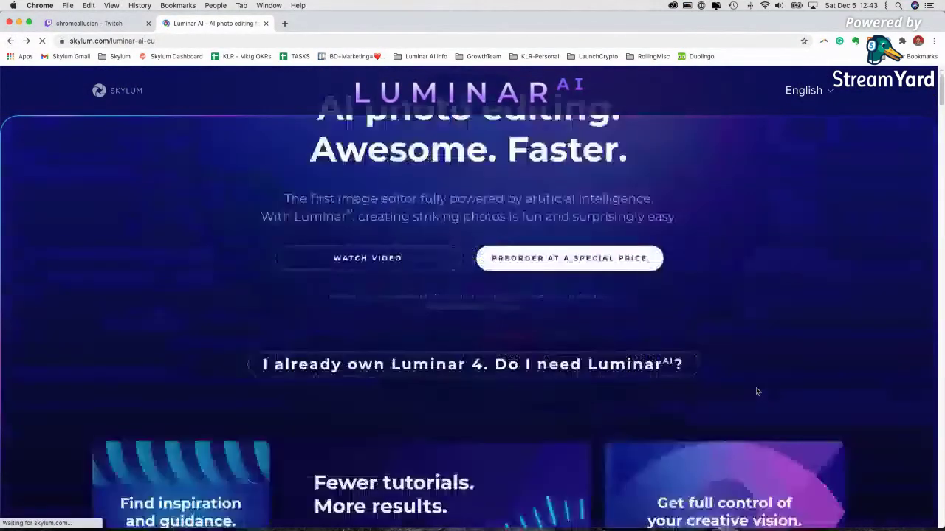
scroll(812, 395, "down", 5)
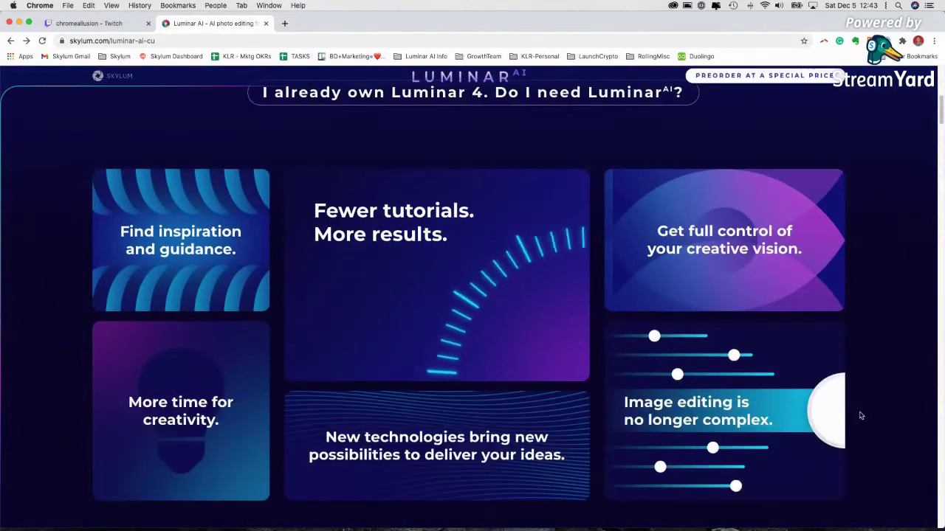
scroll(875, 426, "down", 2)
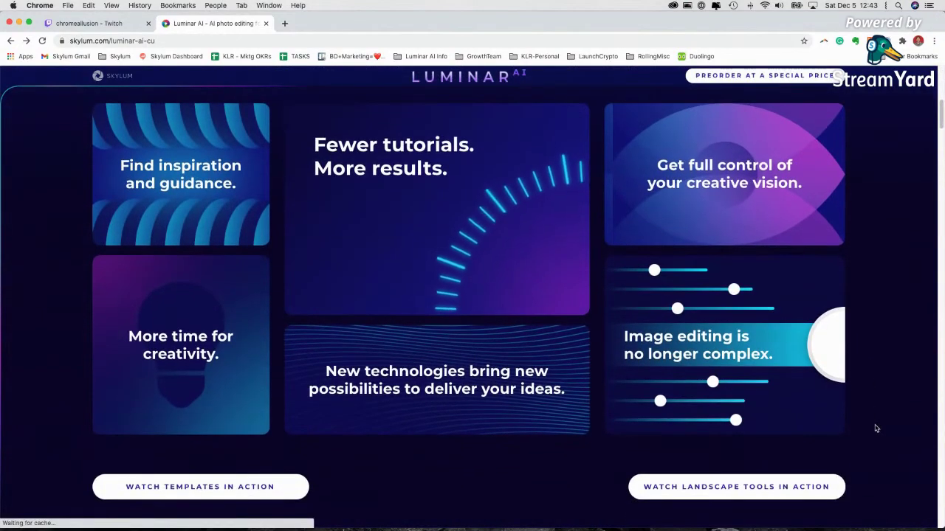
scroll(876, 428, "down", 5)
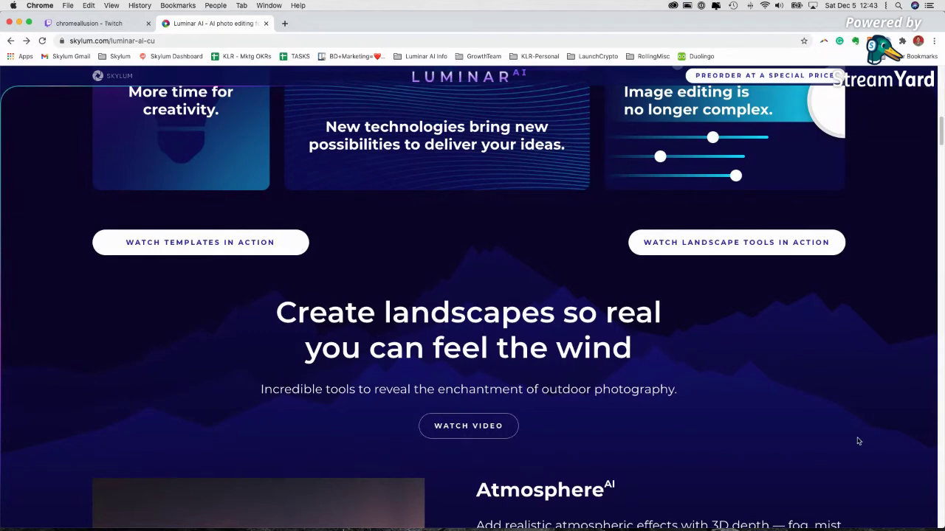
scroll(856, 440, "down", 3)
scroll(856, 440, "down", 5)
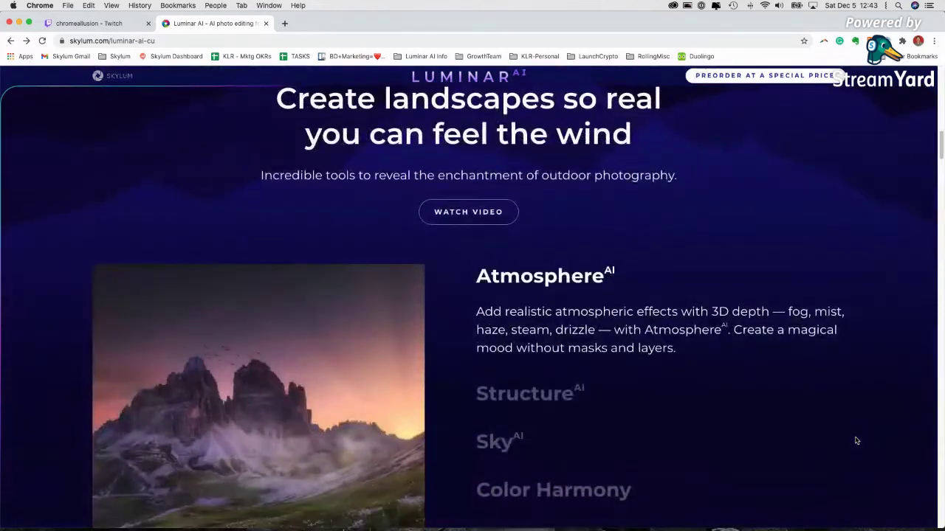
scroll(856, 441, "down", 2)
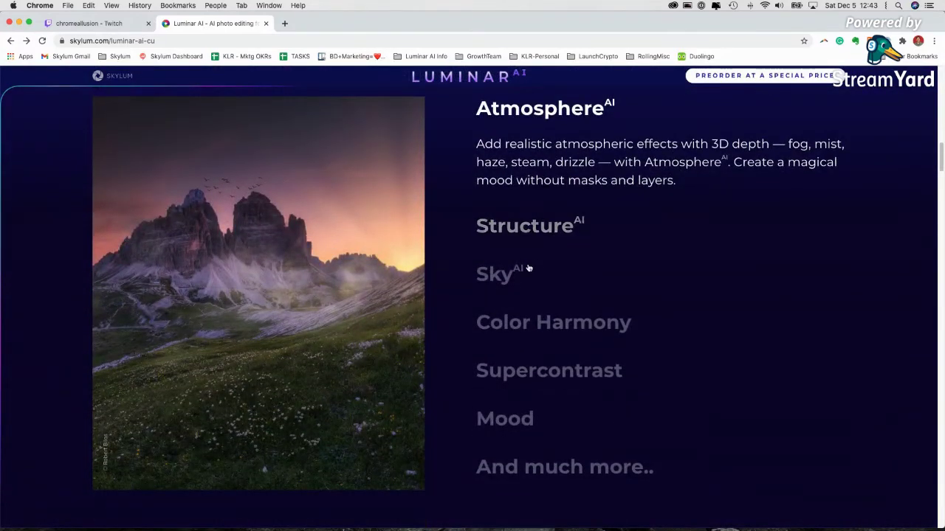
Review the composition section and the portrait tools from Body AI to Bokeh AI, and return to the start of the page.
scroll(834, 328, "down", 12)
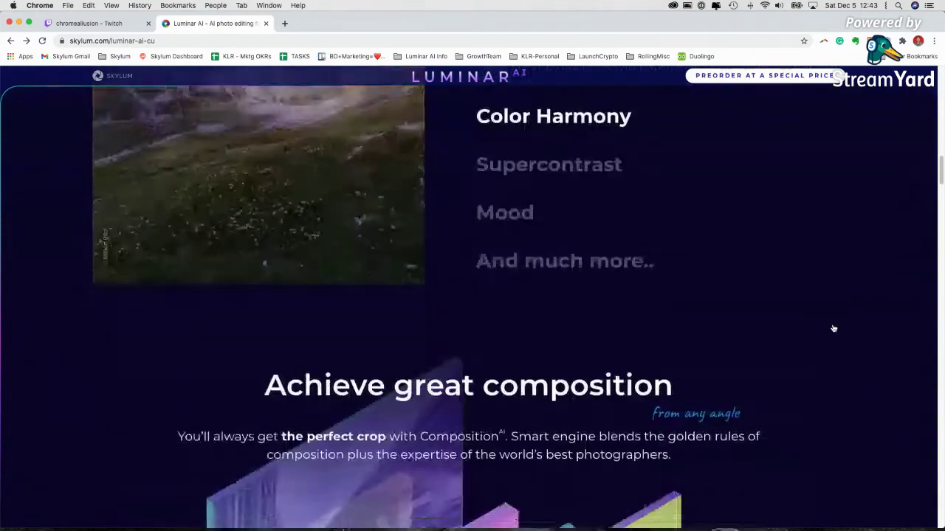
scroll(860, 335, "down", 10)
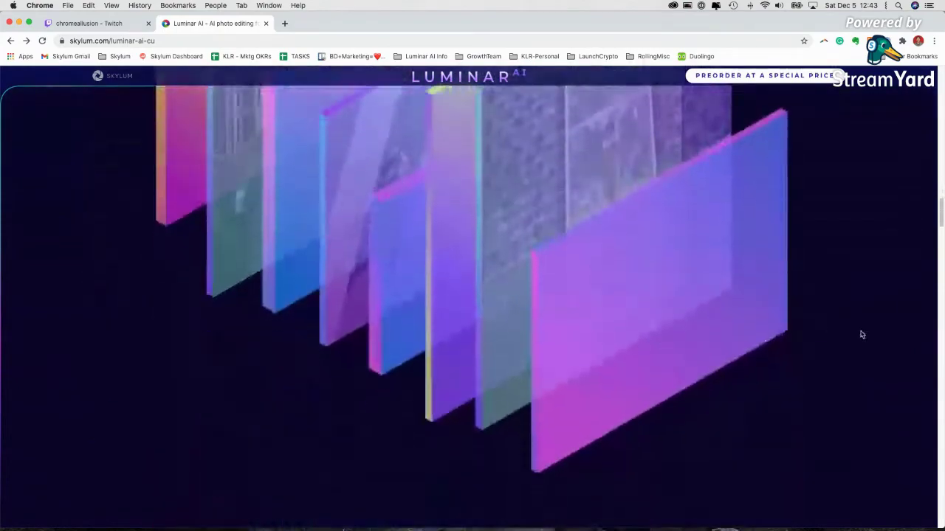
scroll(860, 335, "down", 6)
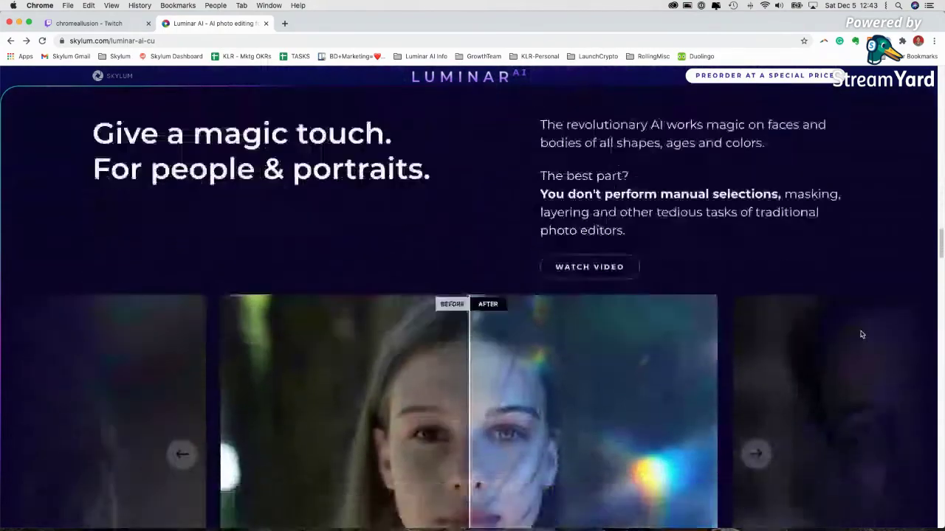
scroll(860, 335, "down", 2)
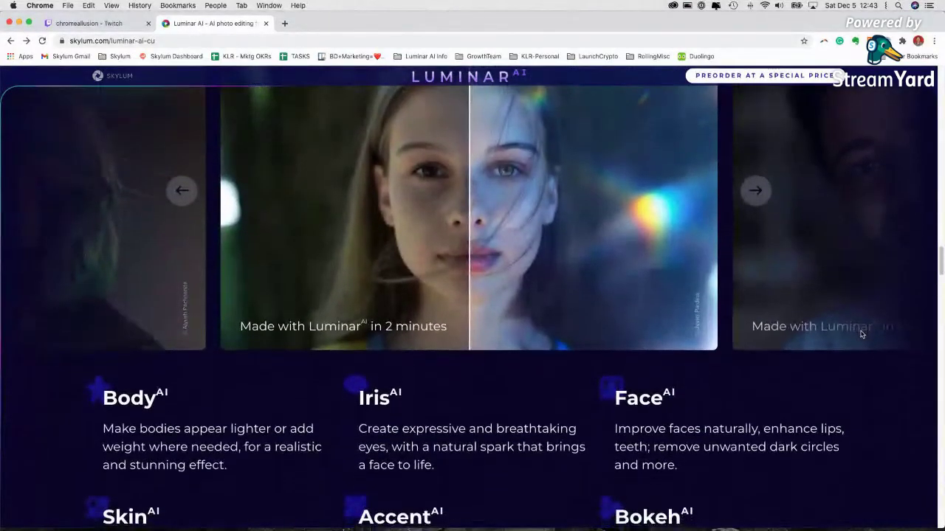
scroll(449, 297, "down", 3)
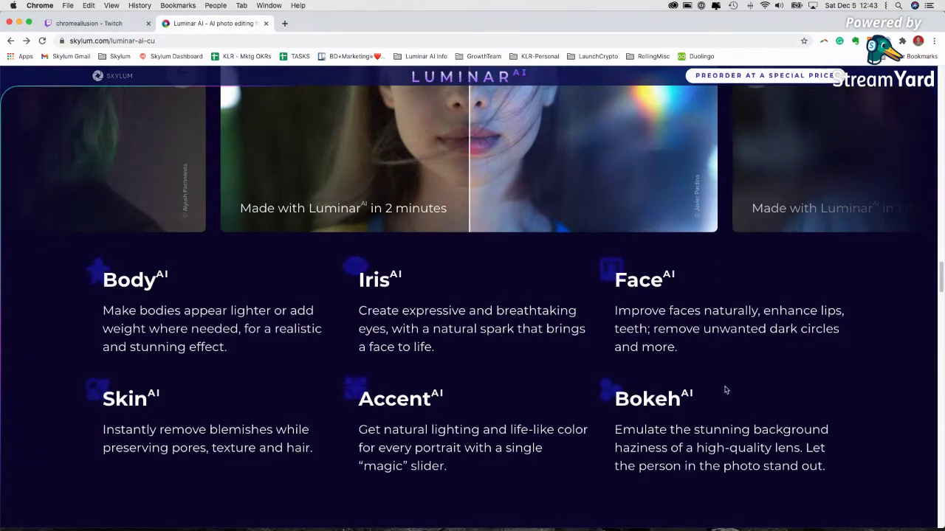
scroll(738, 393, "down", 1)
scroll(744, 388, "down", 3)
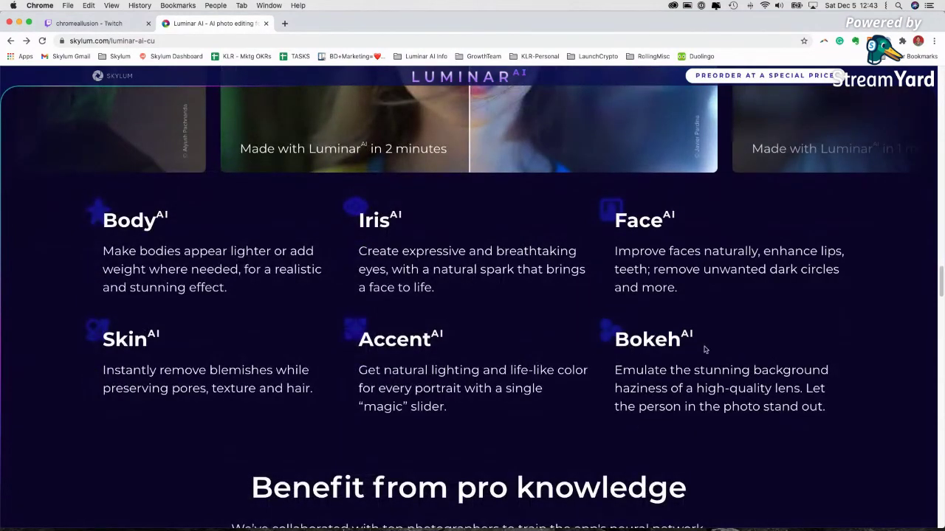
scroll(710, 356, "down", 5)
scroll(710, 356, "up", 2)
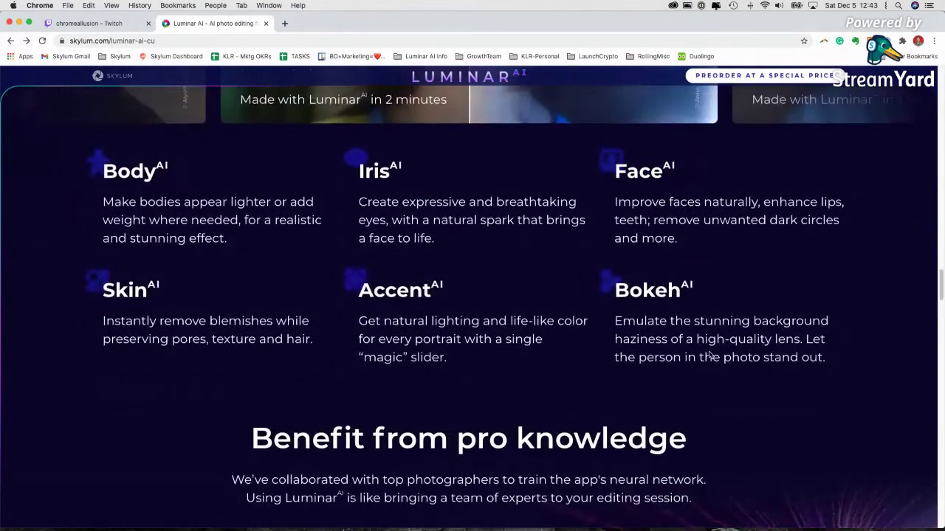
scroll(710, 356, "up", 15)
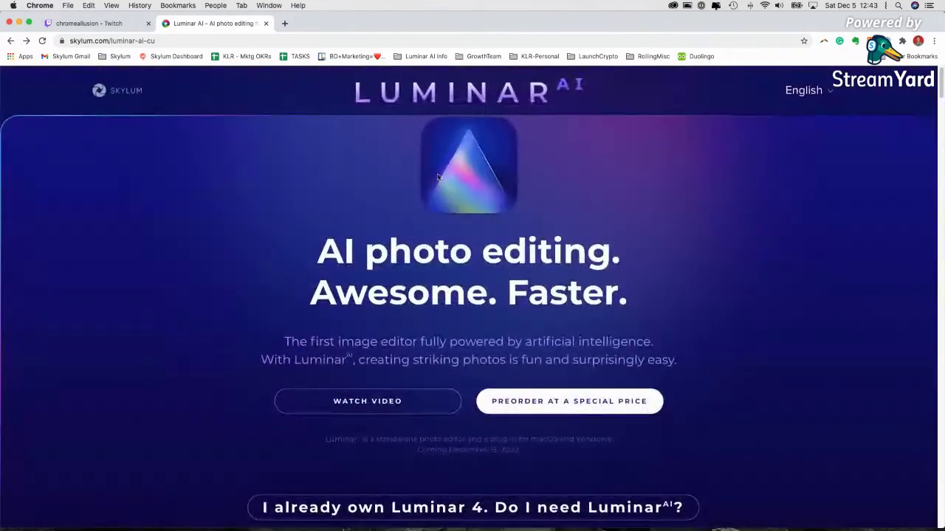
Open the Luminar 4 Marketplace from Skylum's main site and browse the sky packs in the Skies category.
left_click(122, 91)
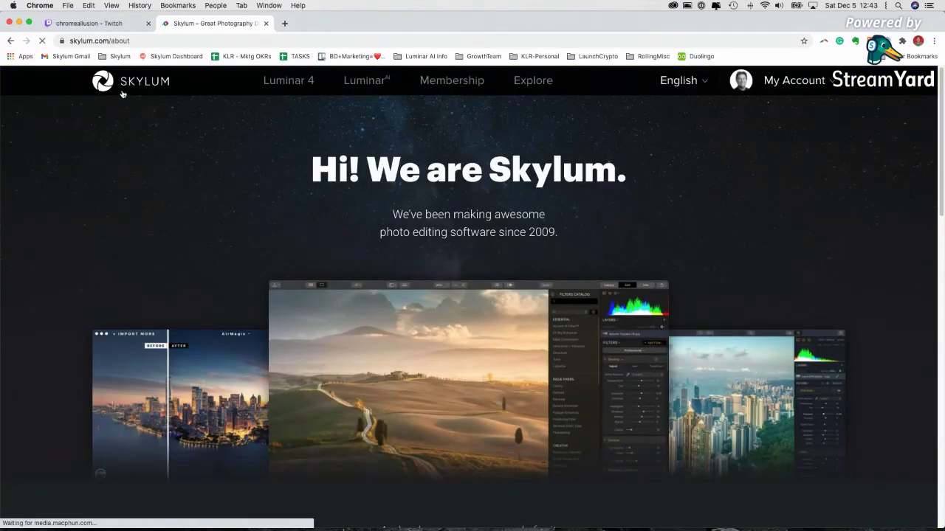
mouse_move(304, 80)
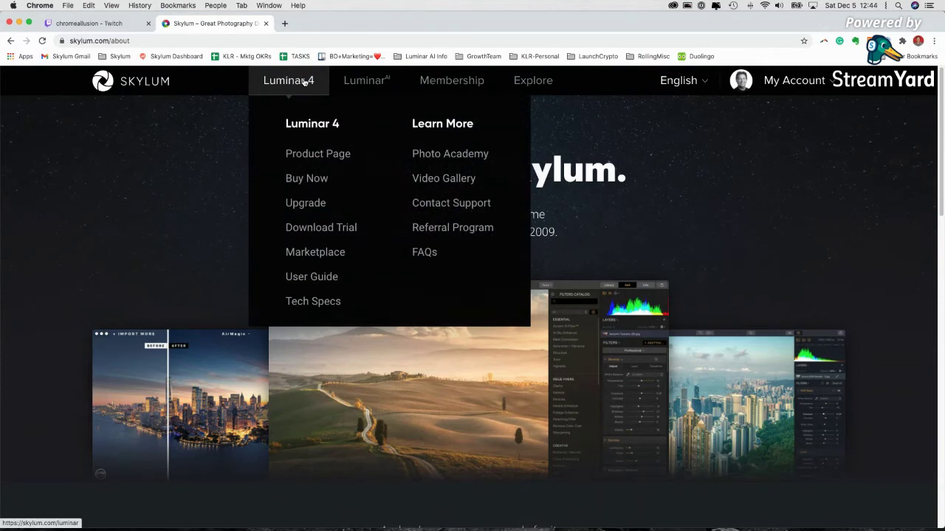
left_click(315, 253)
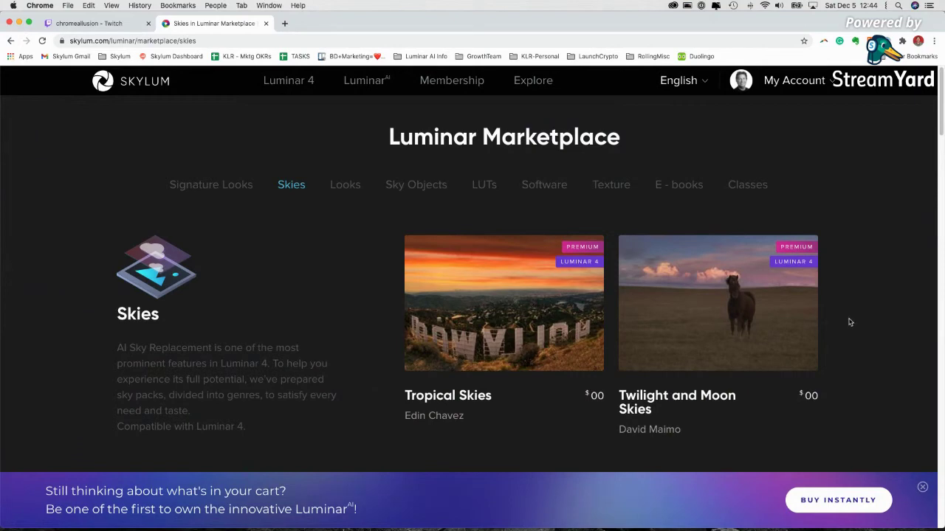
scroll(848, 322, "down", 2)
scroll(848, 323, "down", 6)
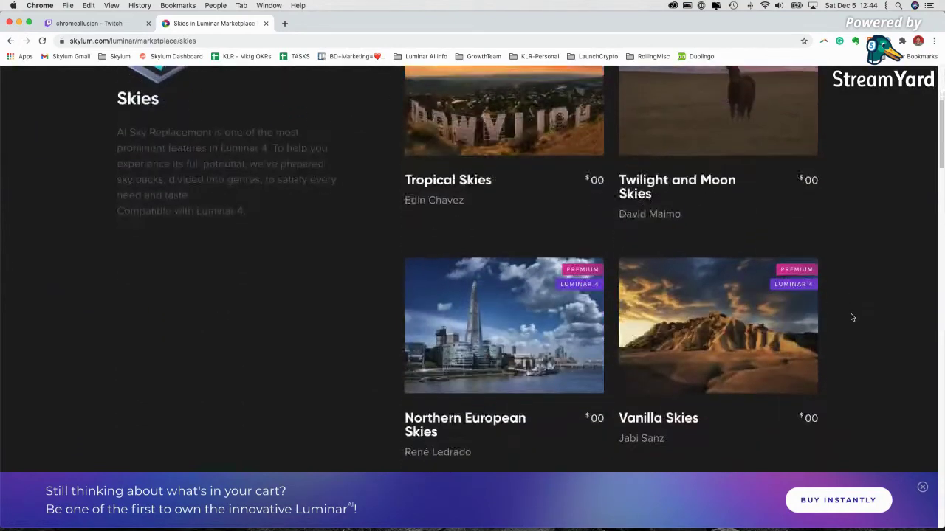
Look through the remaining sky packs from Northern European Skies to Enchanting Twilight, and return to the start of the Skies page.
scroll(857, 331, "down", 7)
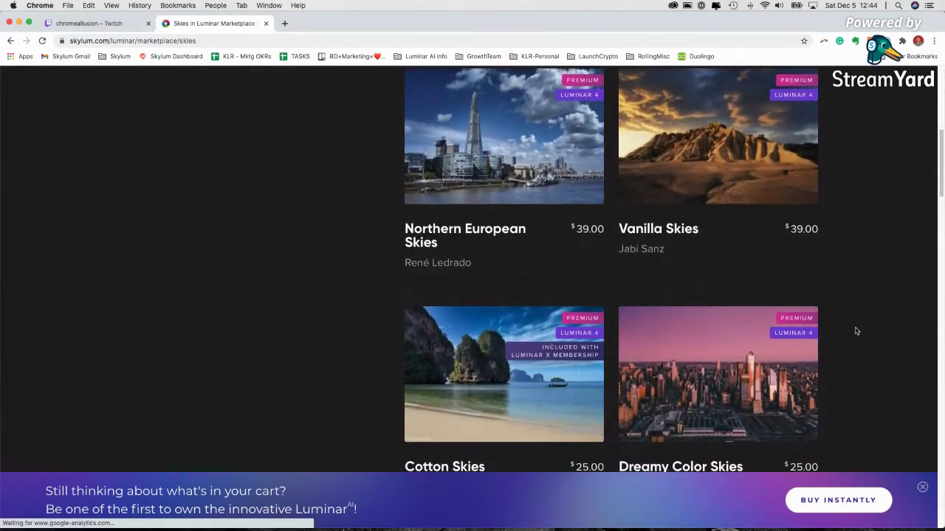
scroll(856, 331, "down", 5)
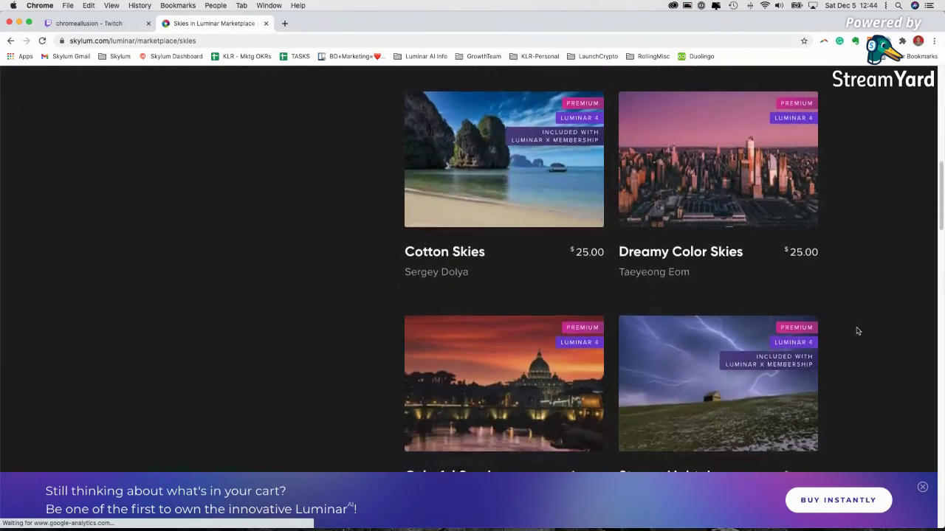
scroll(861, 331, "down", 5)
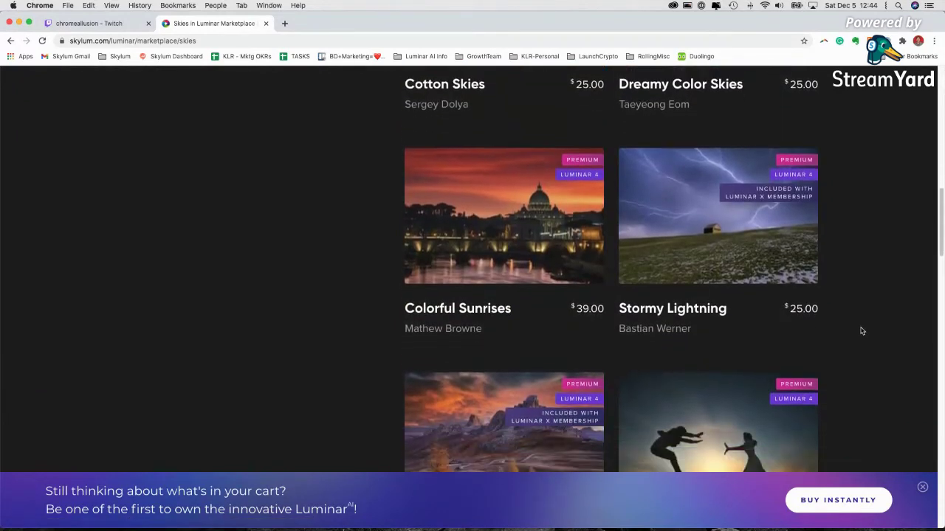
scroll(861, 331, "down", 5)
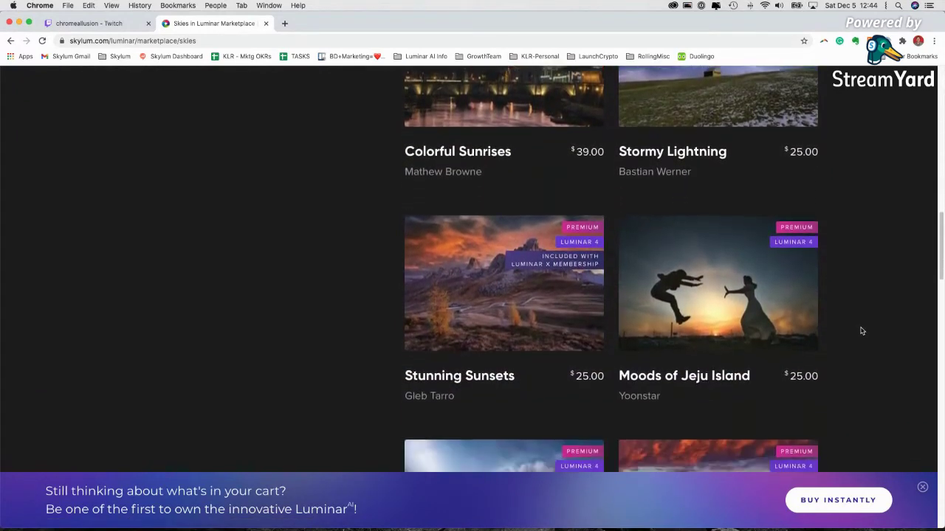
scroll(861, 332, "down", 1)
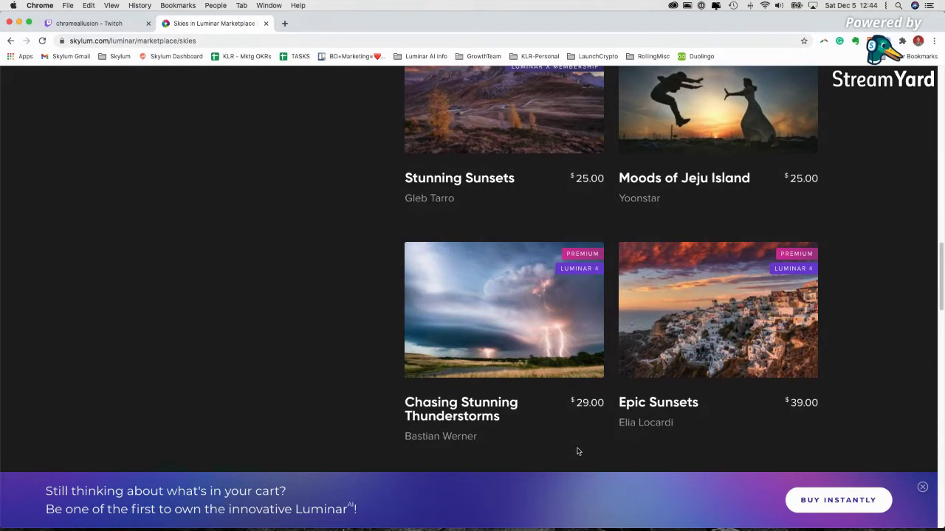
scroll(661, 445, "down", 3)
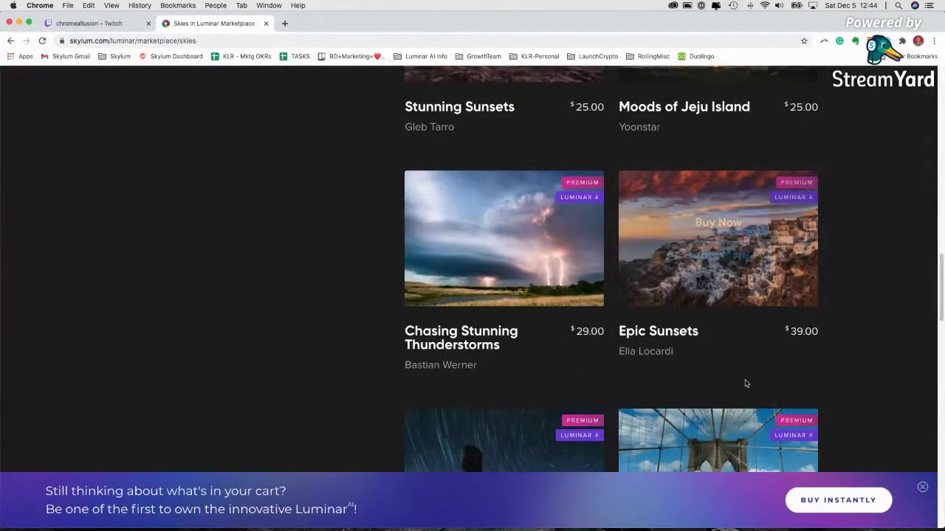
scroll(758, 381, "down", 8)
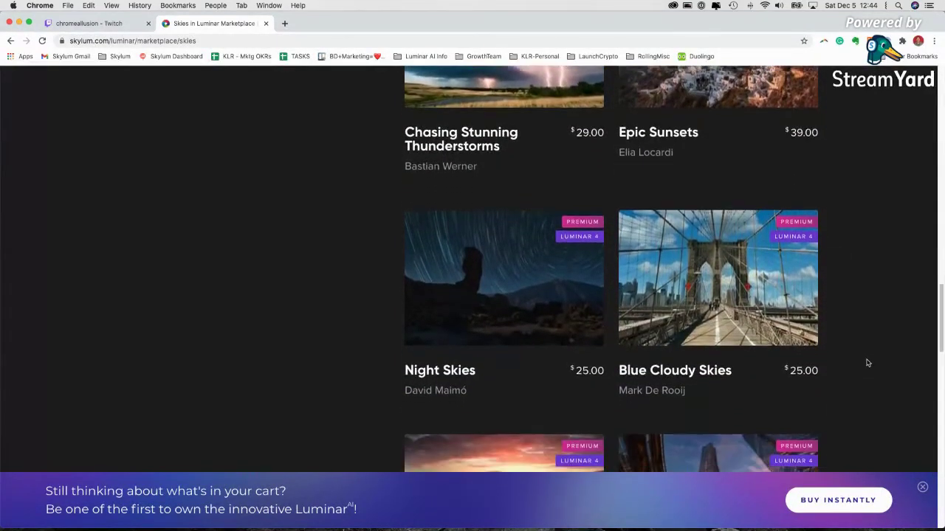
scroll(867, 362, "down", 8)
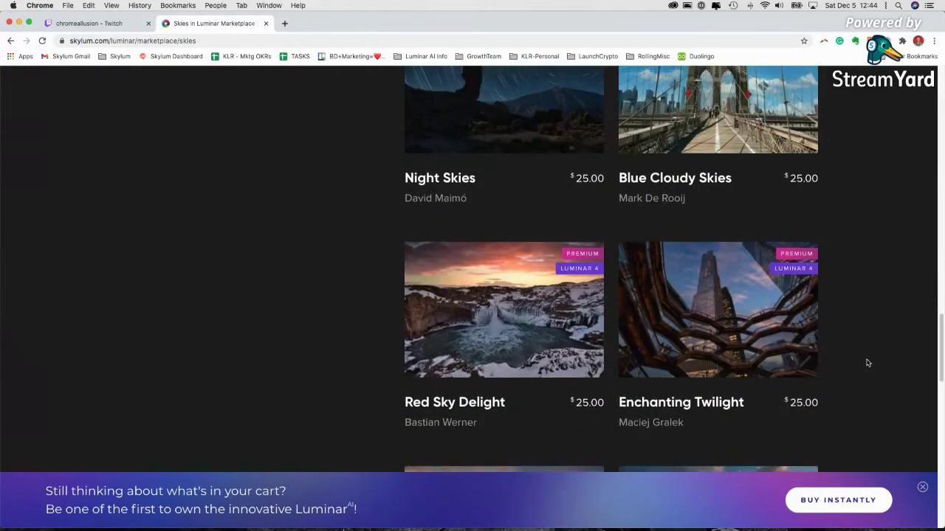
scroll(867, 363, "up", 20)
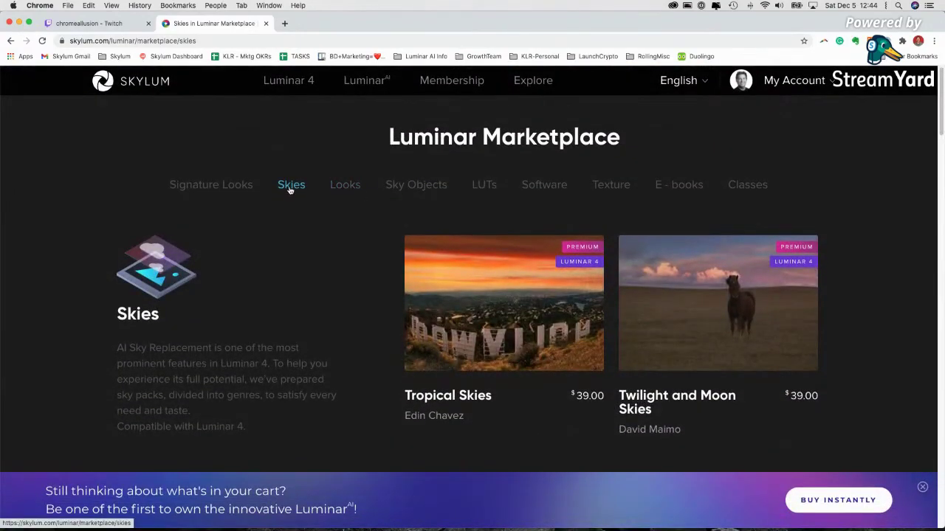
Open the Signature Looks category and look through its packs, from Magical Landscapes past Monochrome Vision and back.
mouse_move(454, 288)
left_click(242, 188)
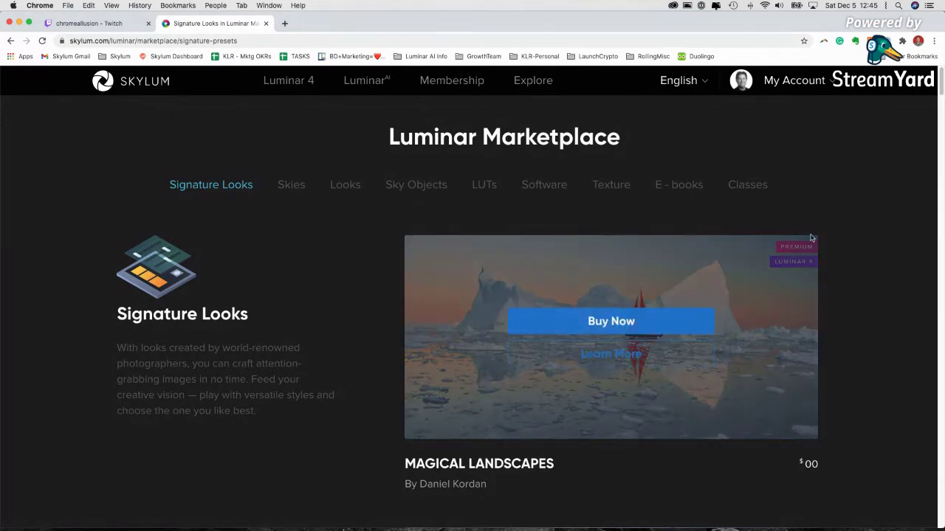
mouse_move(819, 255)
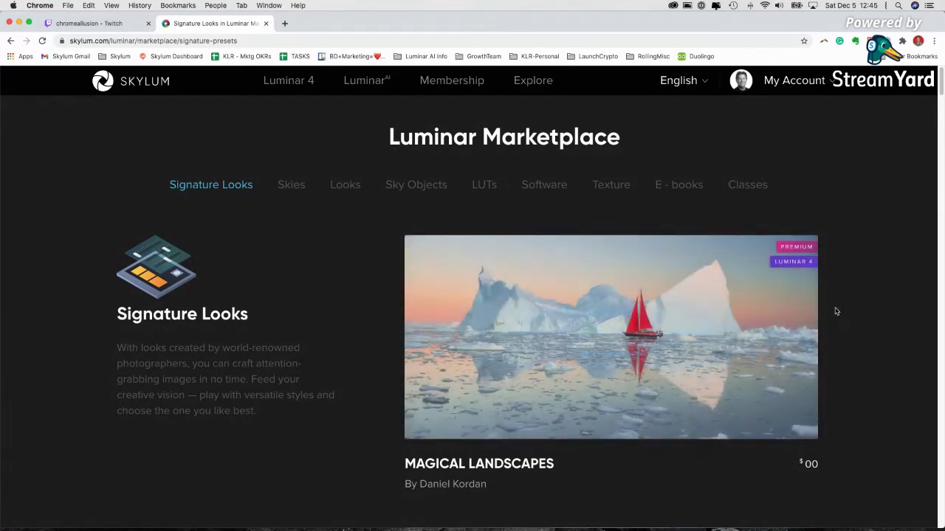
scroll(834, 303, "down", 3)
scroll(835, 310, "down", 7)
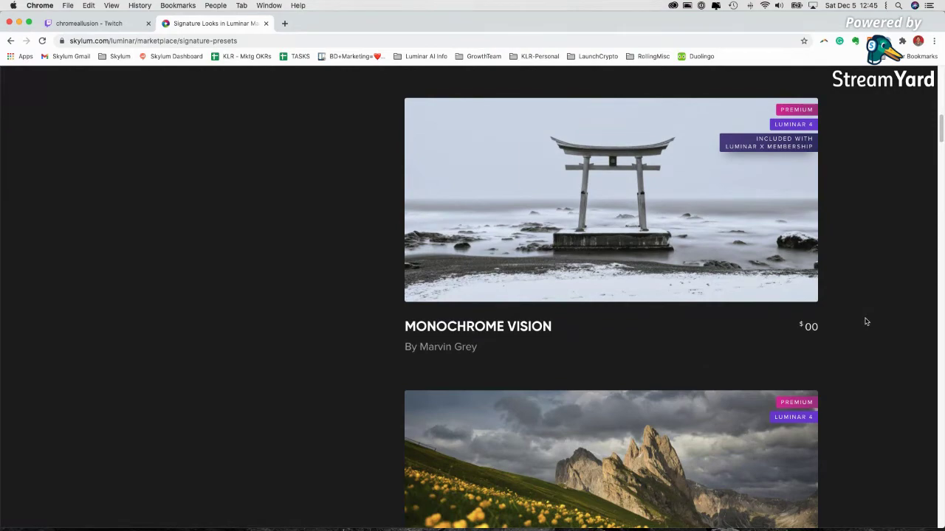
scroll(866, 322, "down", 5)
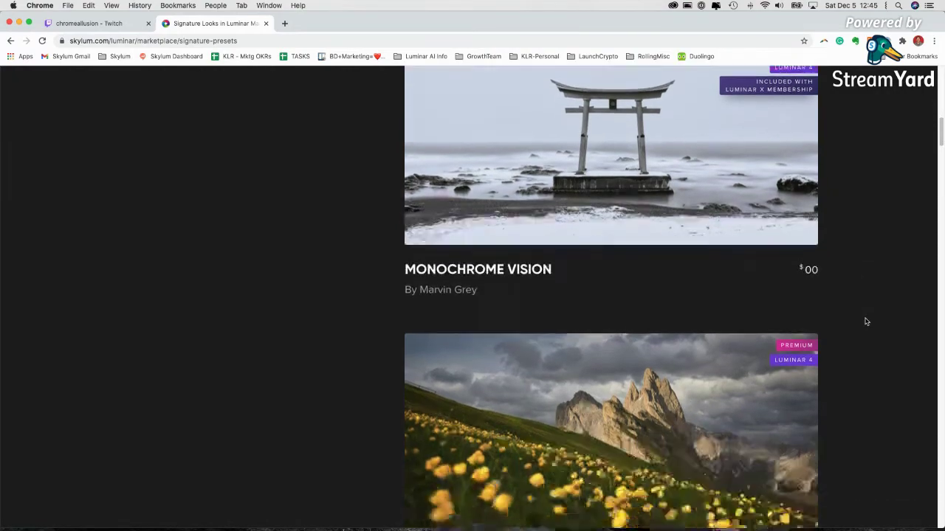
scroll(867, 322, "down", 5)
scroll(866, 321, "up", 20)
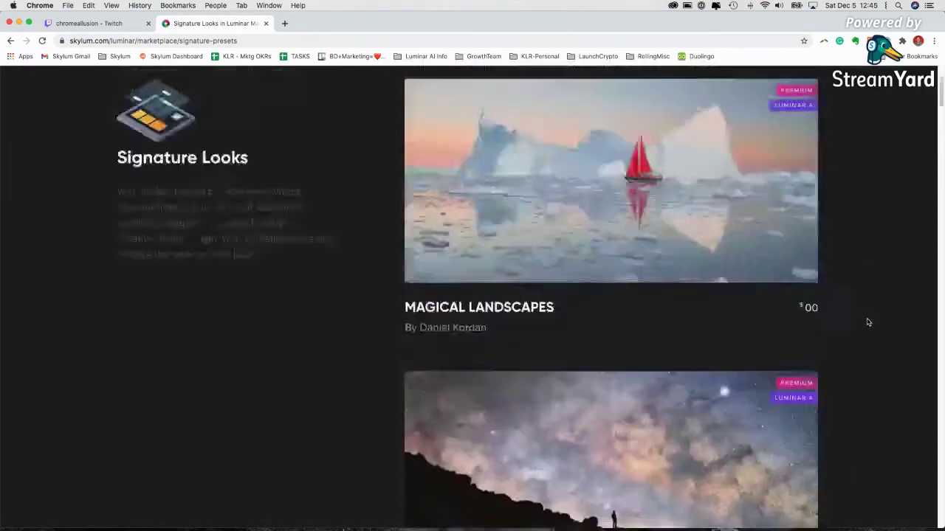
scroll(868, 322, "down", 1)
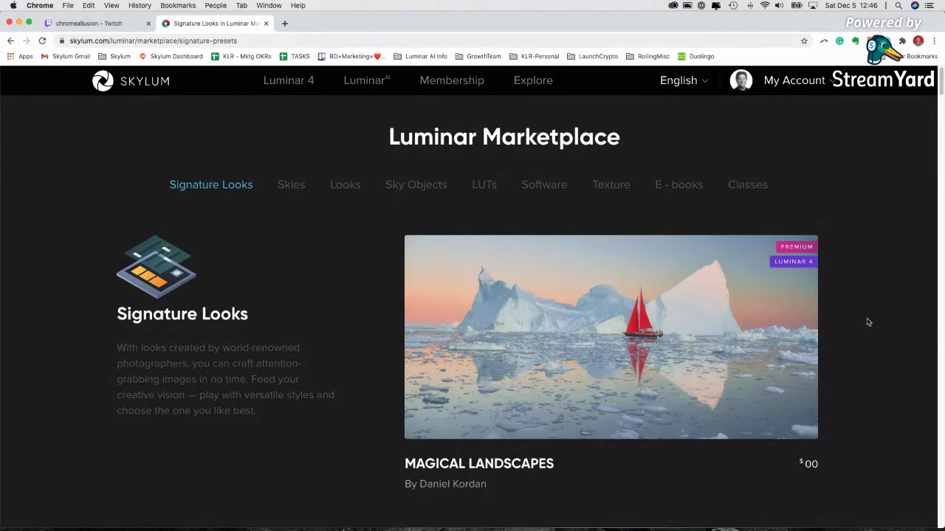
scroll(868, 323, "down", 1)
scroll(868, 323, "up", 1)
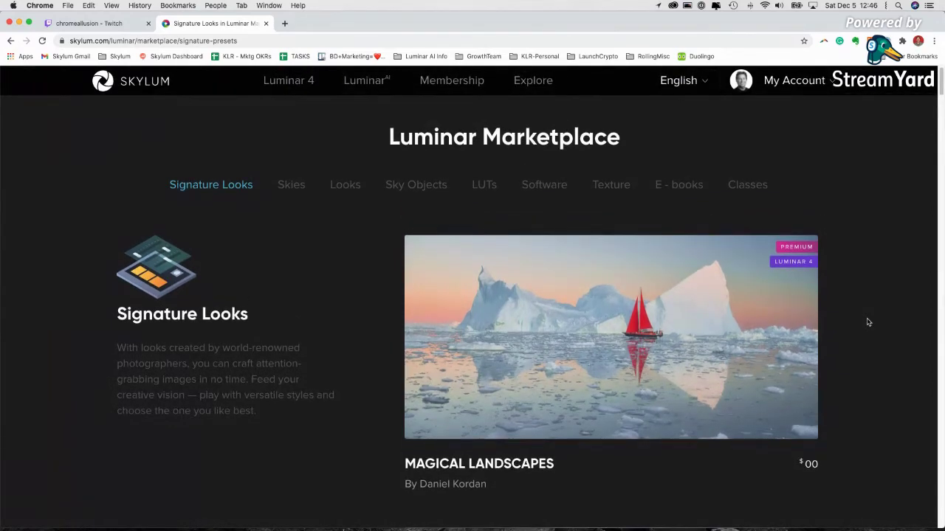
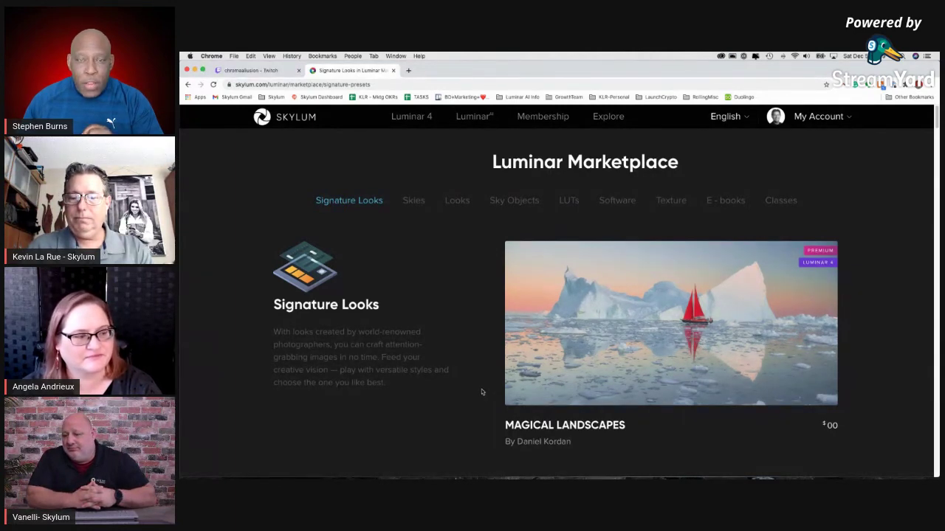
Open the Sky Objects category and bring up the details of the Sea Dreamworld pack.
scroll(481, 392, "down", 1)
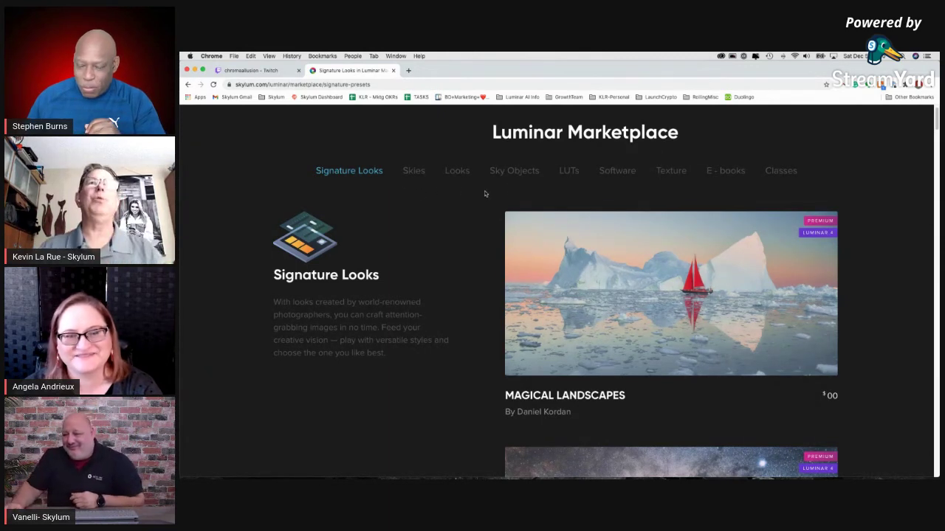
left_click(517, 175)
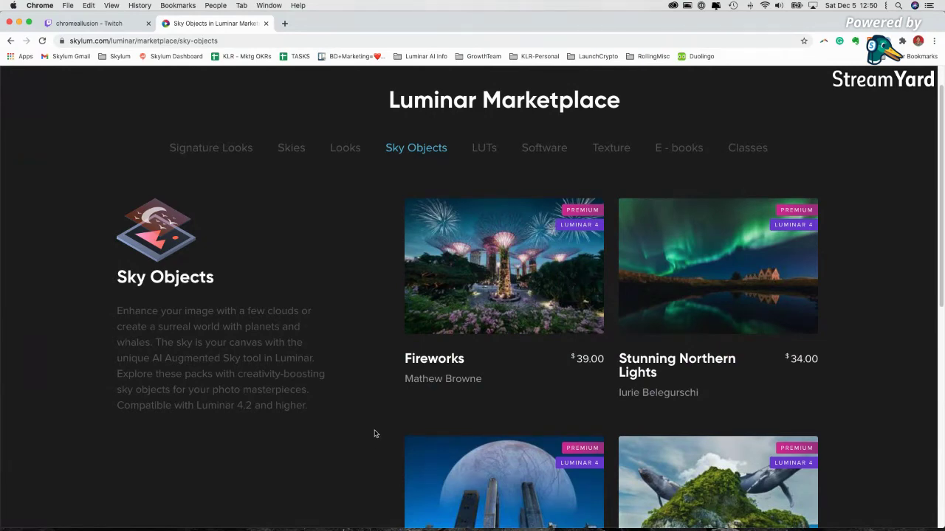
scroll(375, 434, "down", 3)
mouse_move(708, 354)
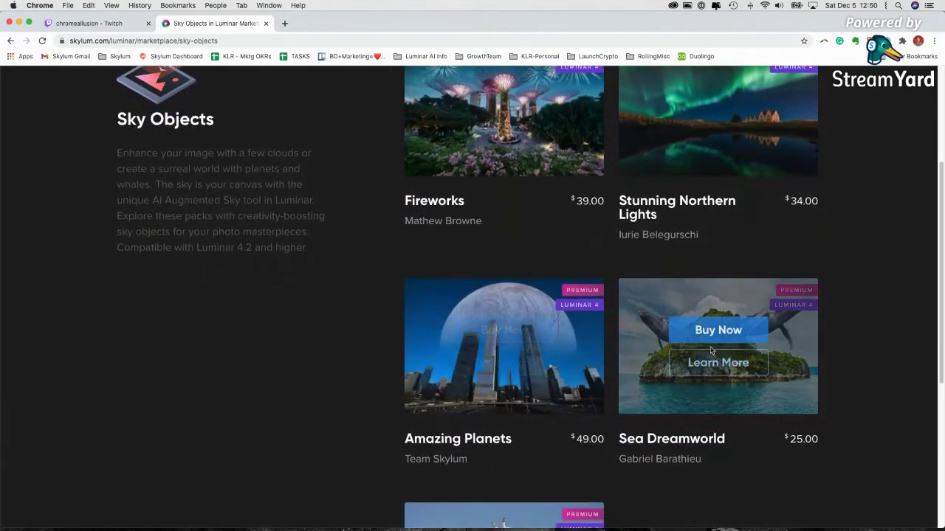
left_click(716, 365)
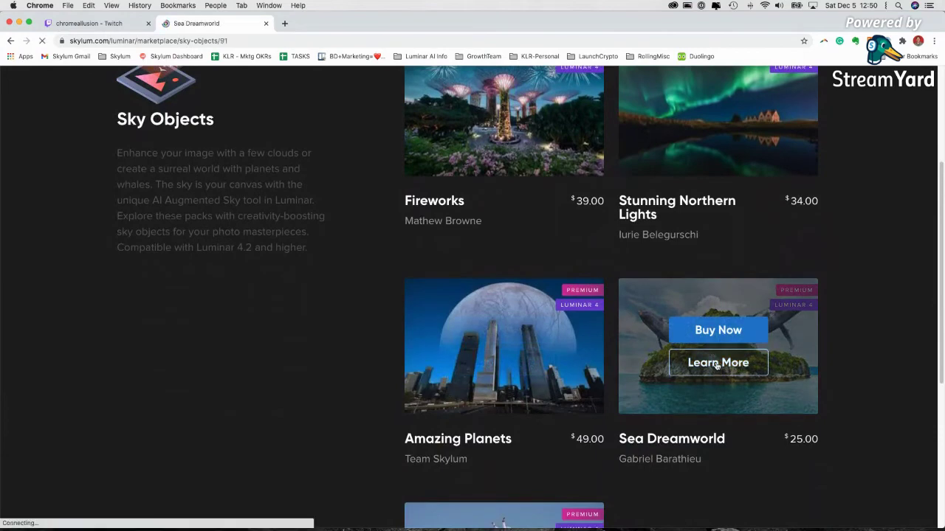
scroll(497, 402, "down", 1)
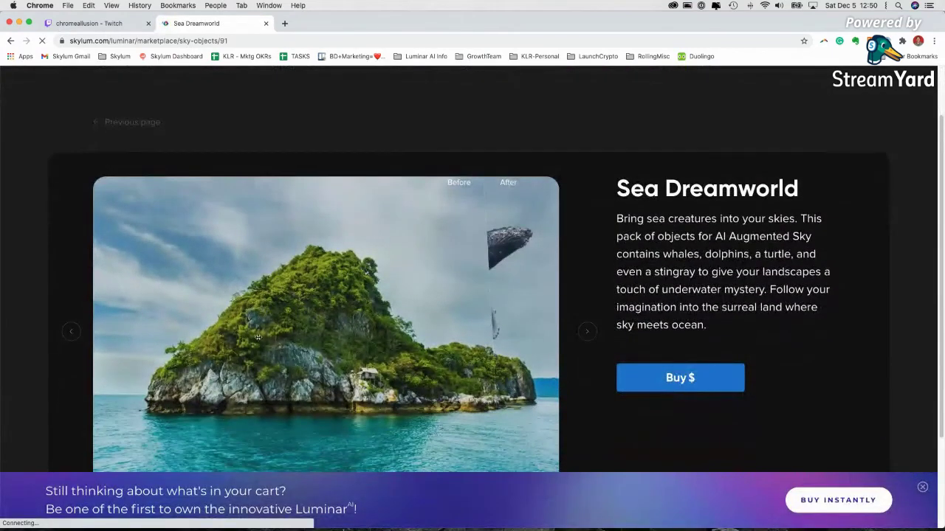
Compare before and after in Sea Dreamworld's whale, stingray and turtle sample images, and return to the Sky Objects packs.
mouse_move(134, 331)
left_mouse_down()
mouse_move(456, 332)
mouse_move(264, 330)
mouse_move(318, 333)
mouse_move(140, 342)
left_mouse_up()
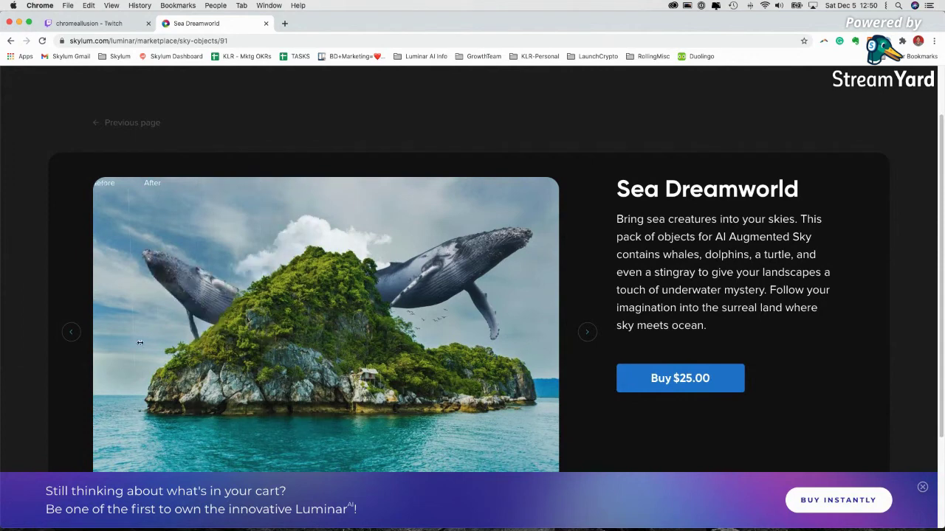
left_click_drag(140, 342, 561, 343)
left_click(587, 333)
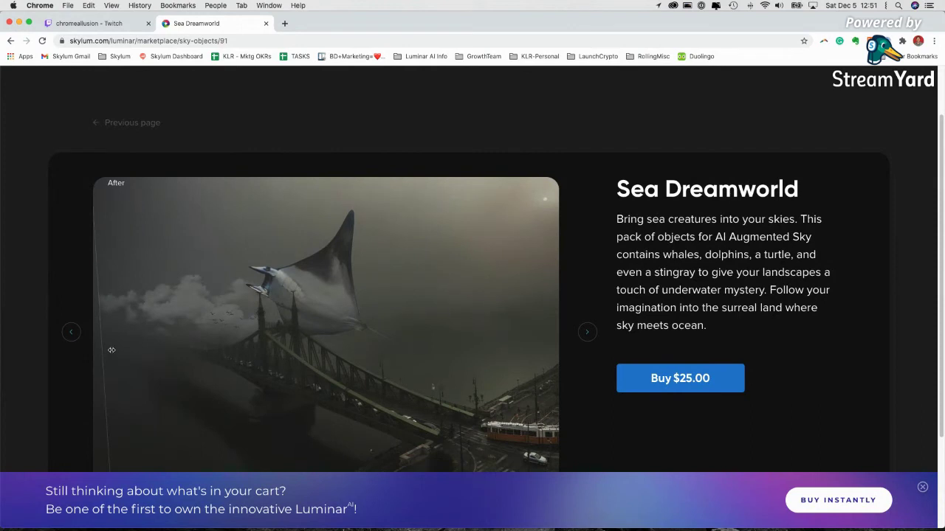
left_click(589, 333)
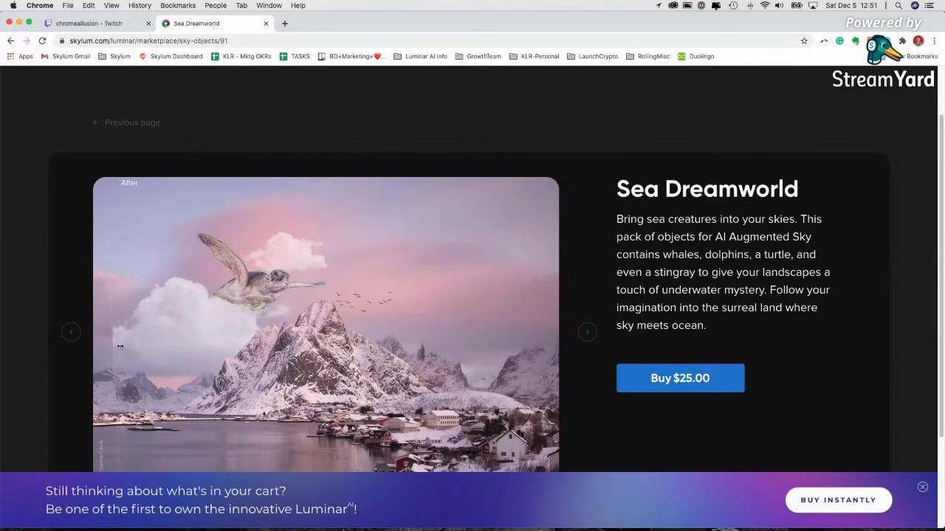
left_click(124, 126)
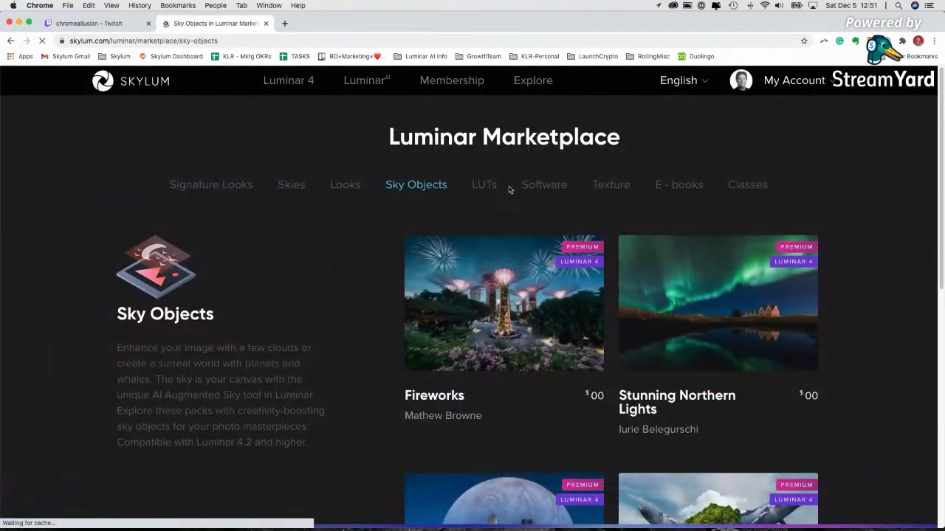
Open the LUTs category, look over its free and premium collections, and return to the start of the page.
left_click(478, 187)
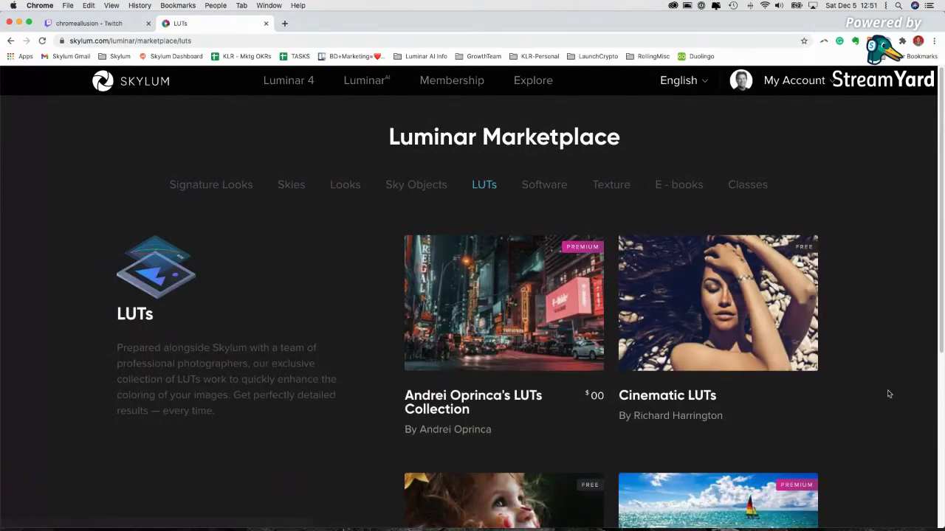
scroll(889, 394, "down", 5)
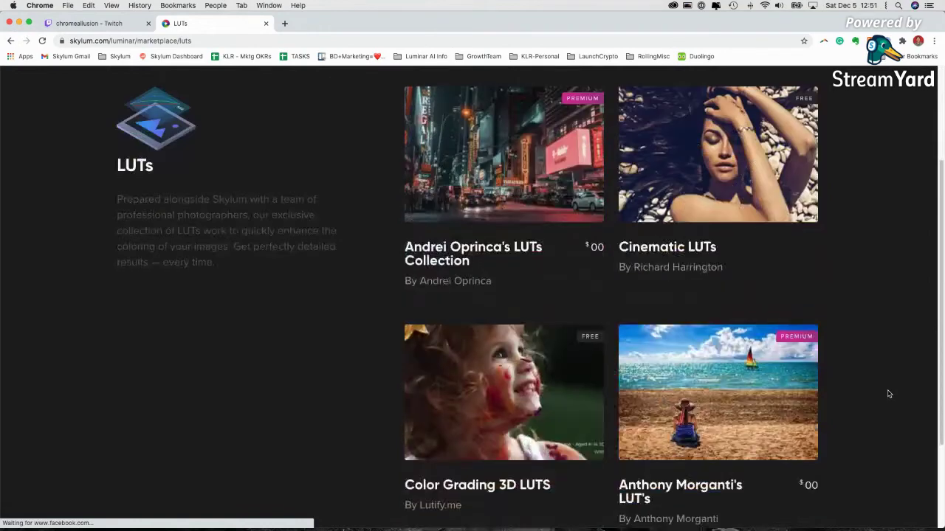
scroll(889, 394, "up", 4)
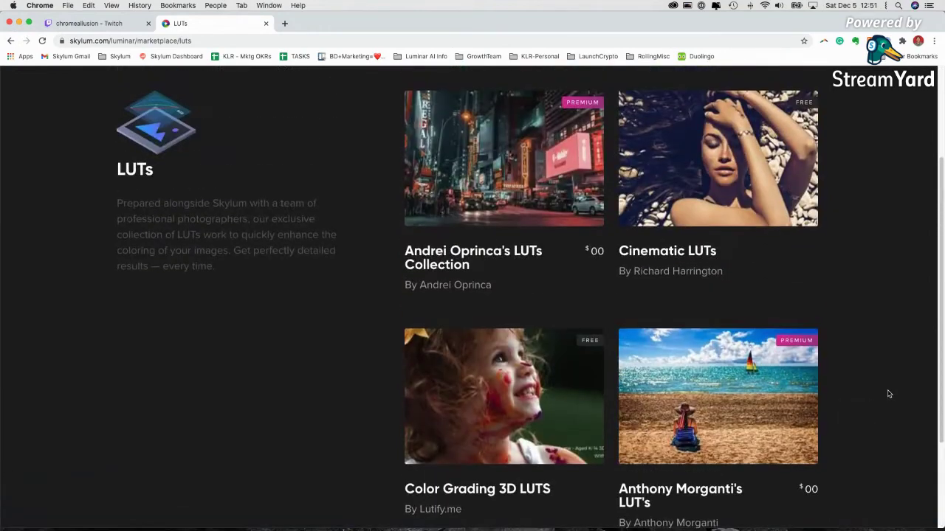
scroll(888, 394, "up", 1)
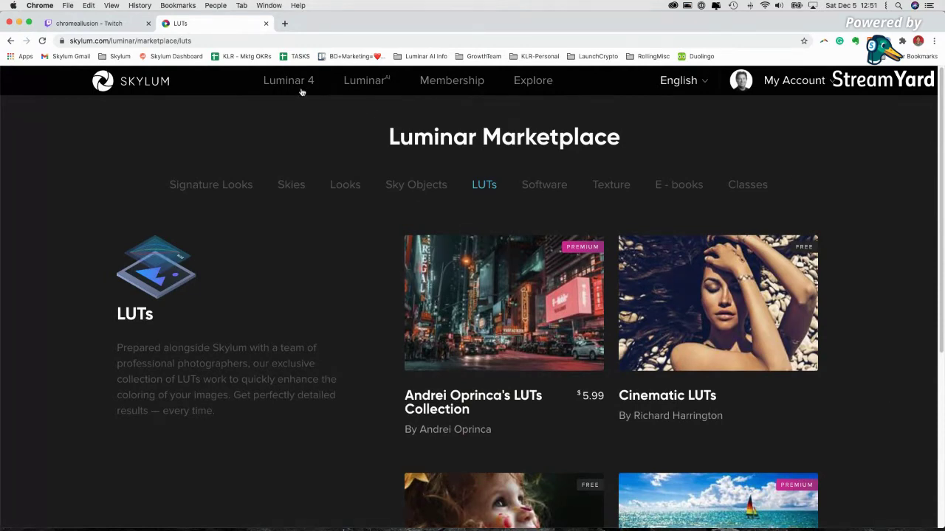
Open the Luminar X Membership page and review its annual price and membership perks.
left_click(467, 84)
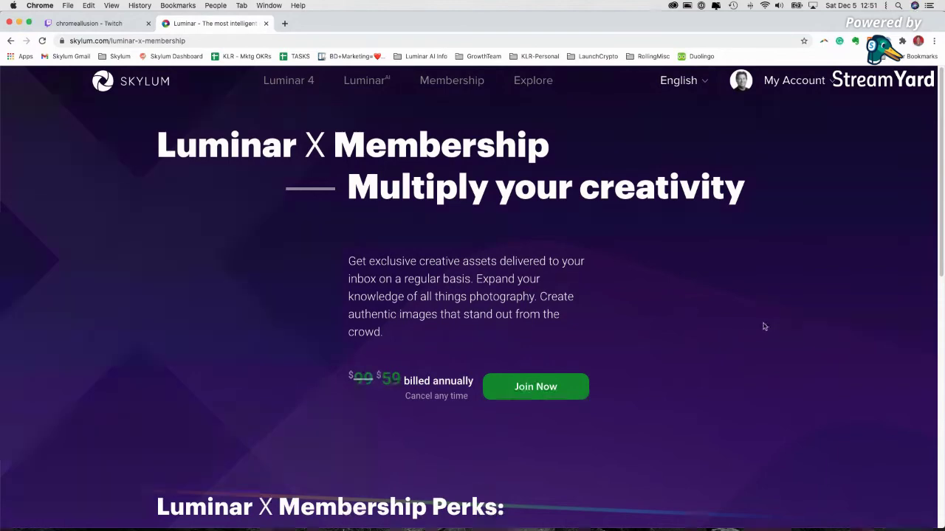
scroll(763, 327, "down", 5)
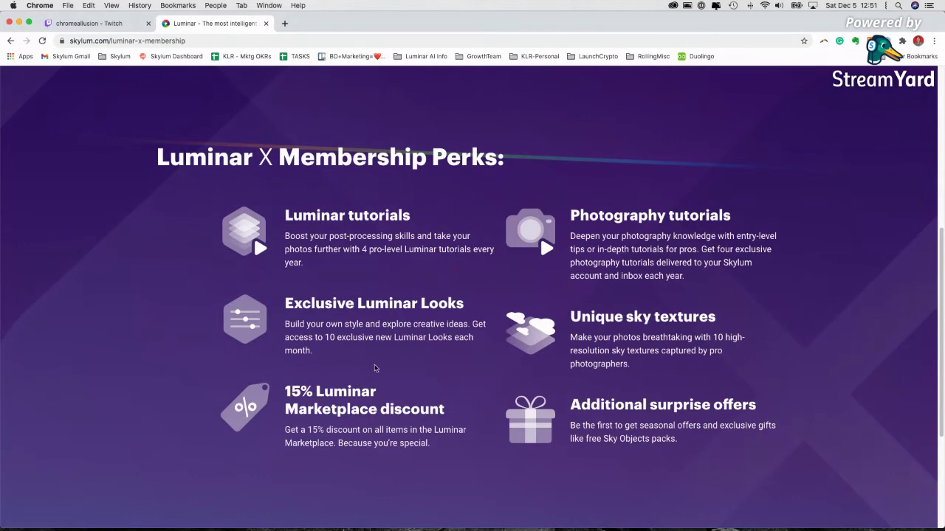
scroll(689, 466, "up", 5)
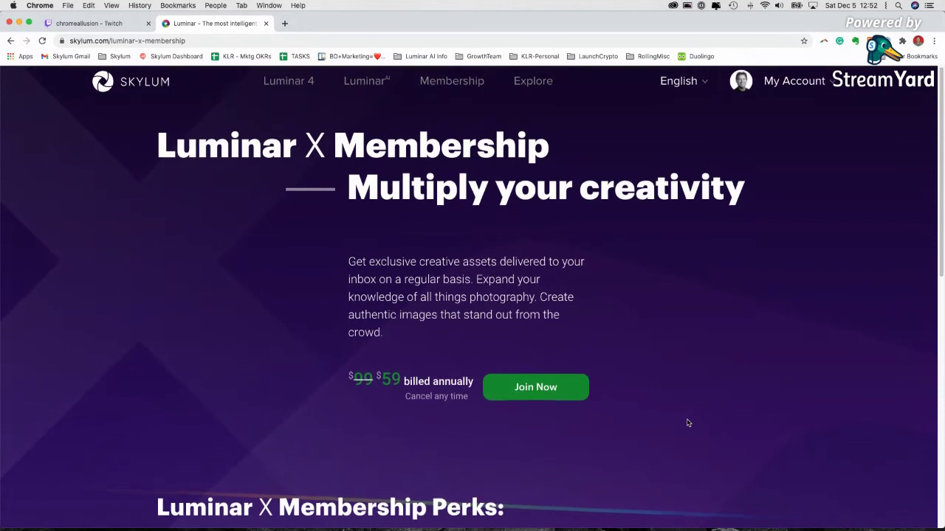
scroll(687, 423, "down", 1)
scroll(687, 422, "up", 1)
scroll(687, 423, "up", 1)
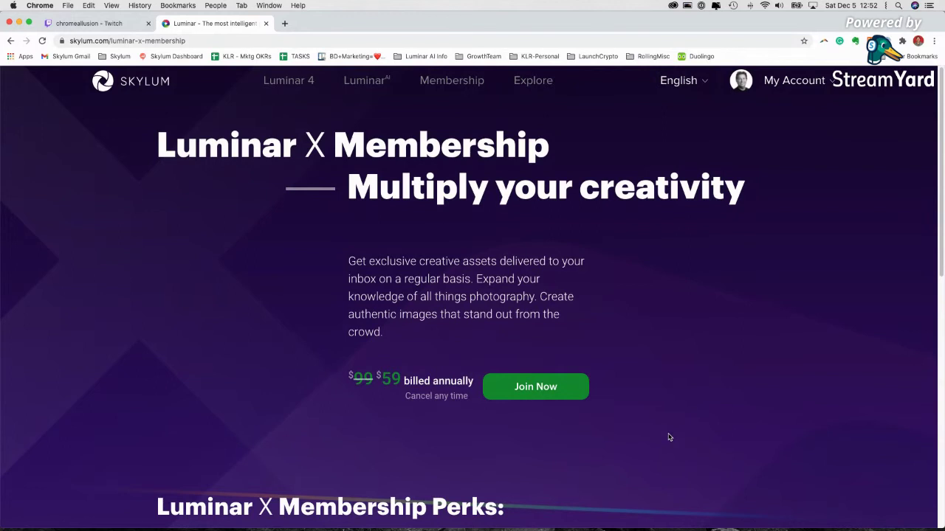
mouse_move(296, 81)
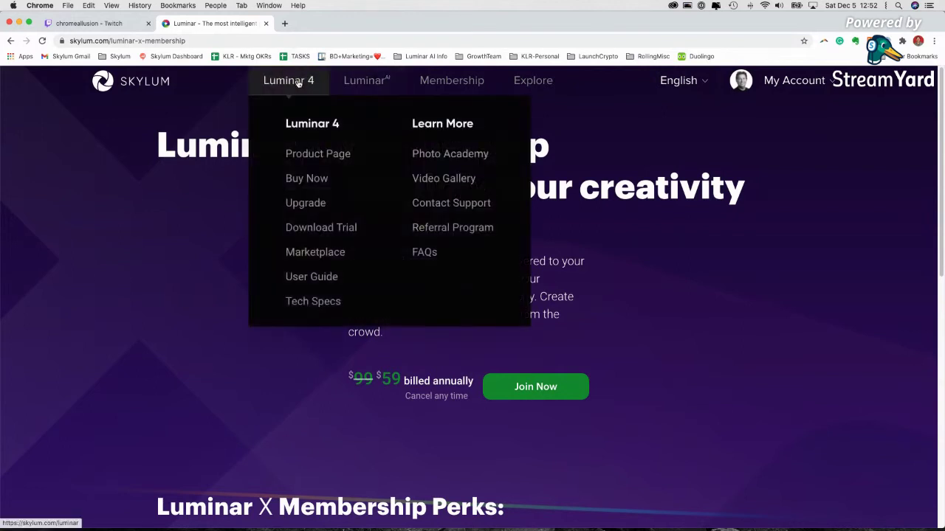
Open Skylum's Photo Academy and look over its Get Started, Tutorials, Classes, Podcasts and User Guide sections.
left_click(452, 154)
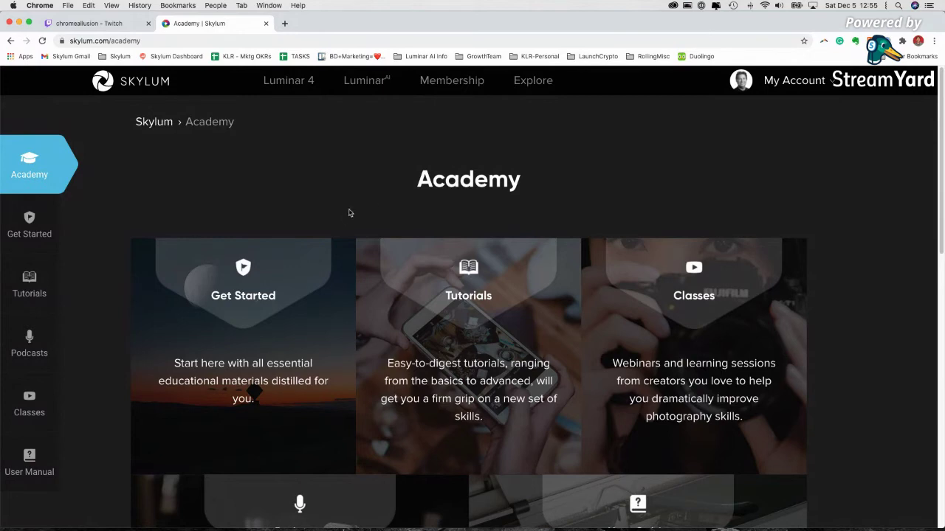
scroll(357, 207, "down", 3)
scroll(359, 204, "down", 3)
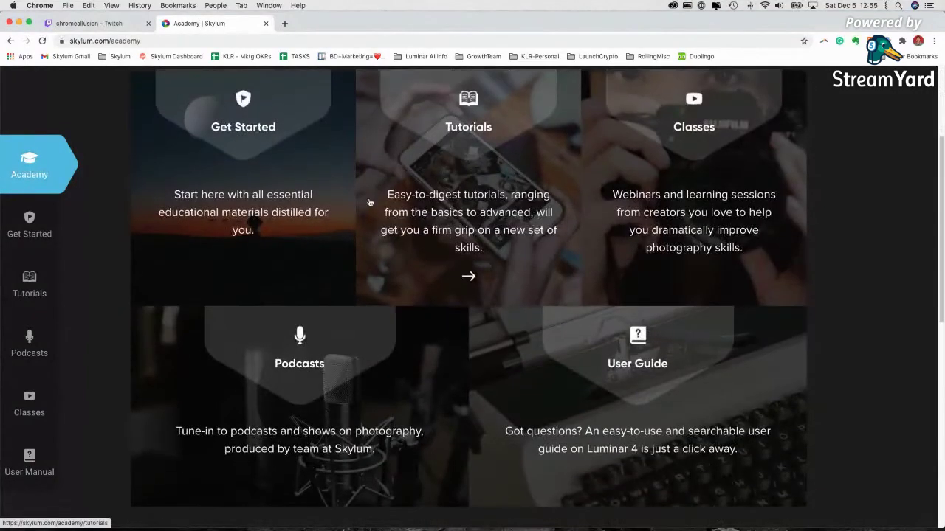
scroll(856, 253, "up", 2)
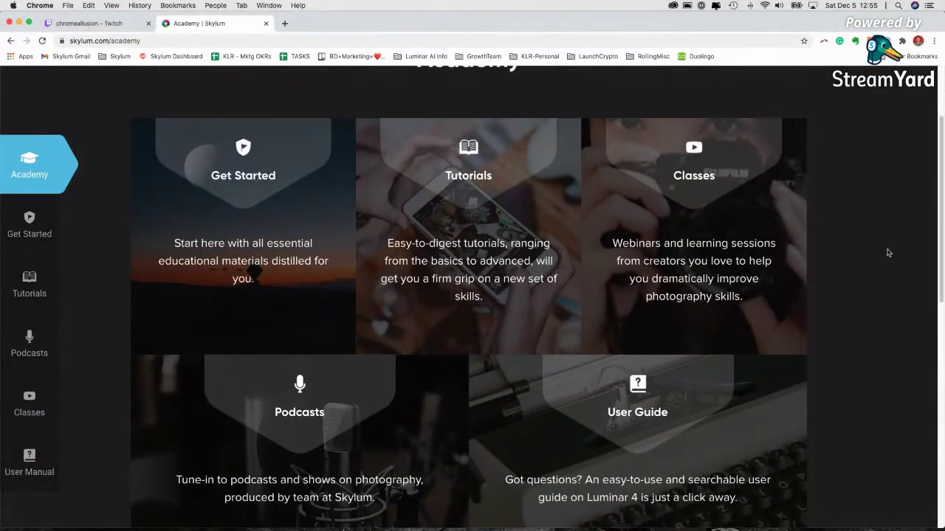
Open the Academy's Tutorials section, browse the tutorial cards, and return to the start of the page.
left_click(467, 179)
scroll(853, 369, "down", 4)
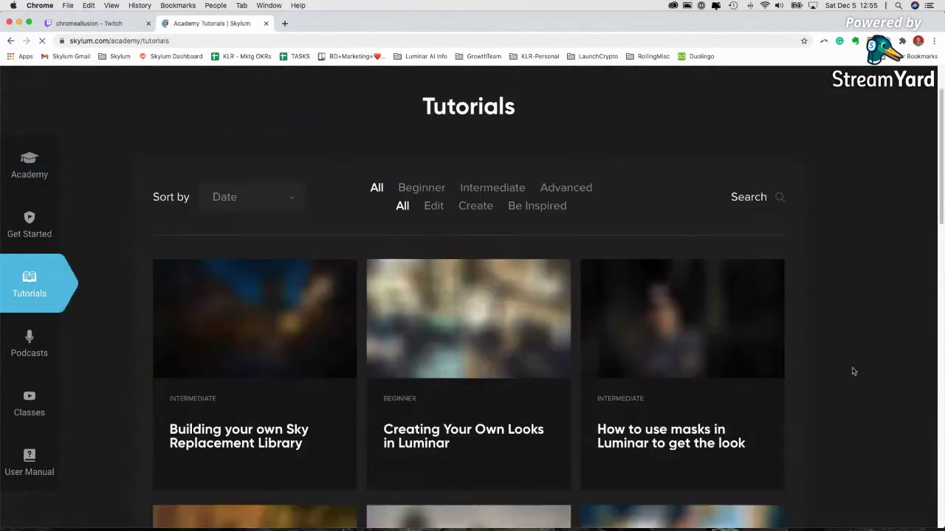
scroll(852, 371, "down", 4)
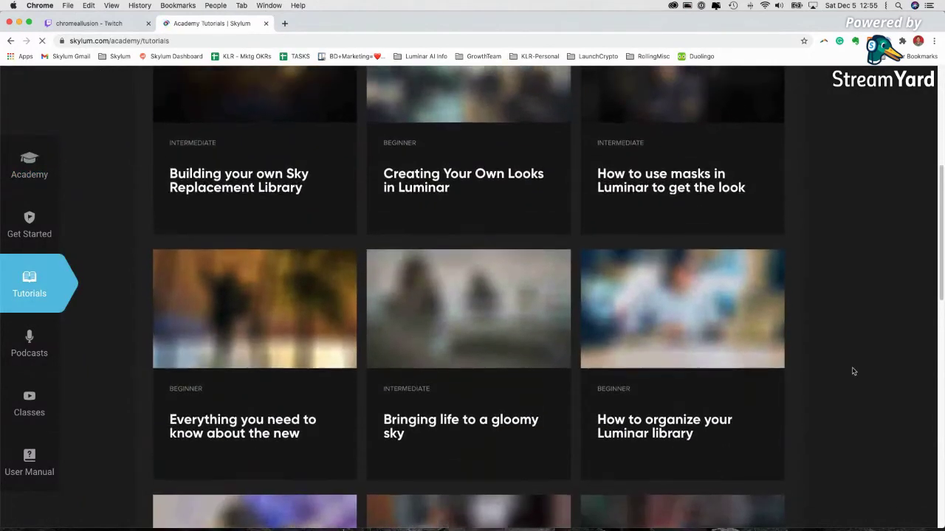
scroll(841, 369, "up", 4)
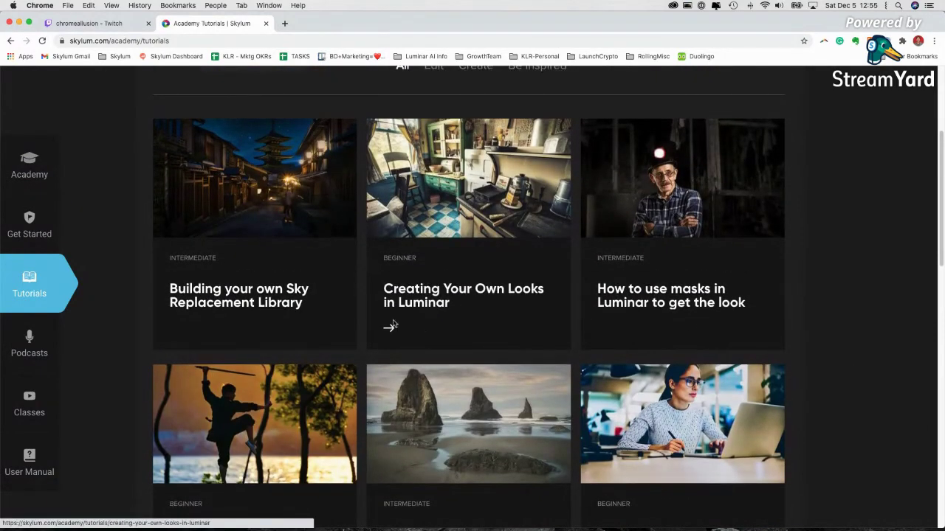
scroll(384, 310, "down", 2)
scroll(321, 259, "down", 8)
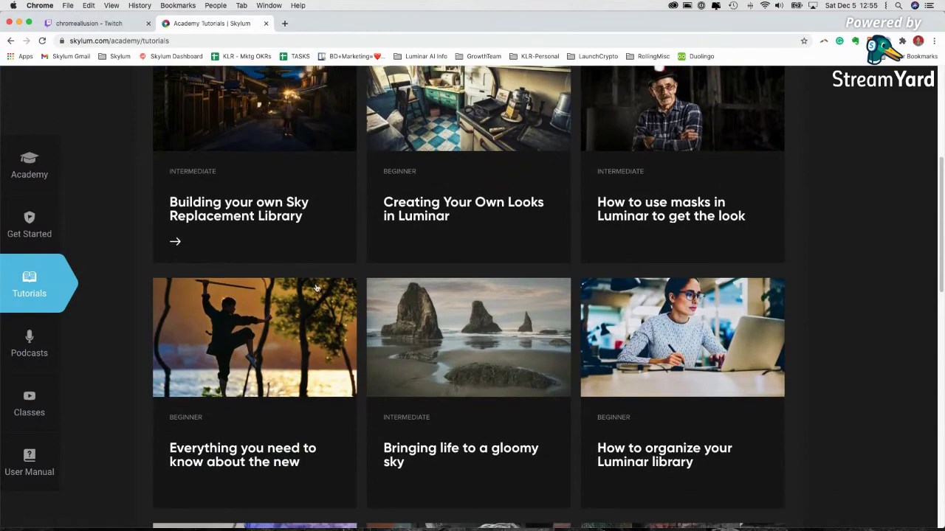
scroll(602, 475, "up", 12)
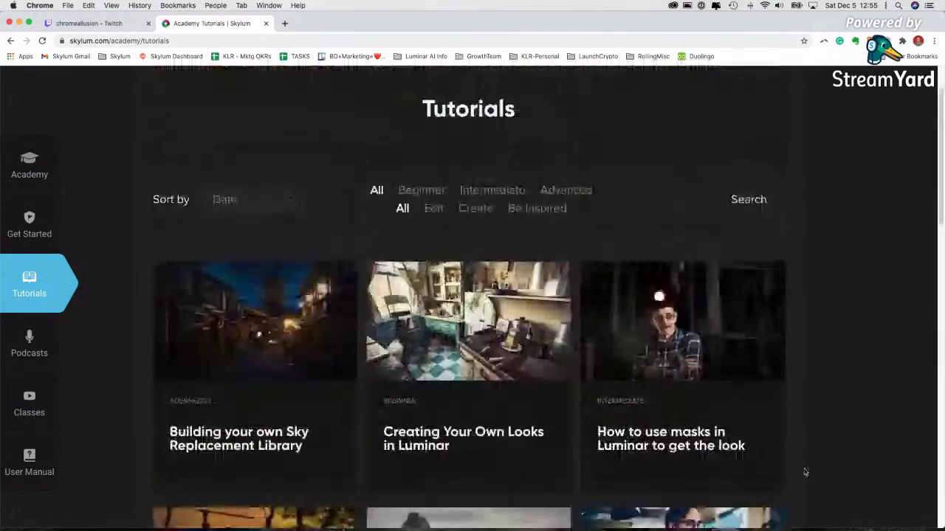
Go back to the Academy overview, open Podcasts, and look through the Behind the Seen and Coffee Break episodes.
left_click(224, 128)
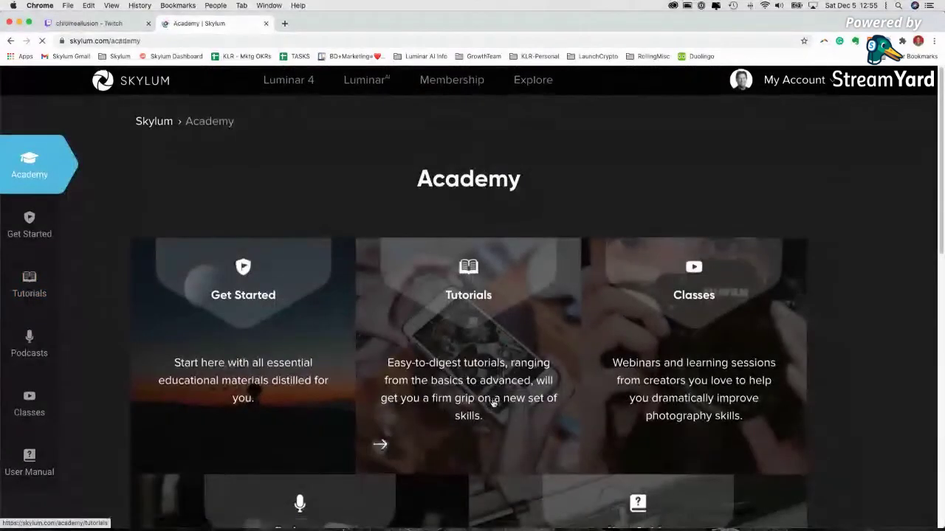
scroll(384, 428, "down", 4)
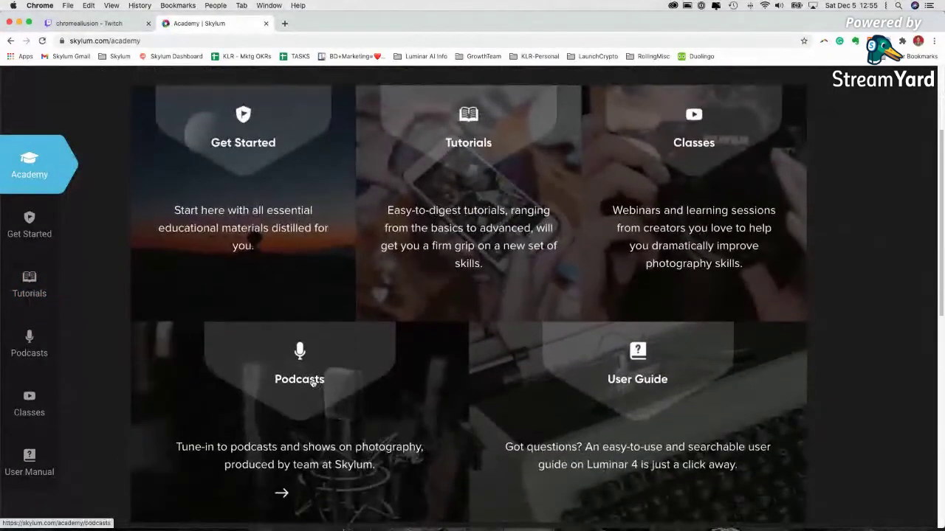
left_click(395, 421)
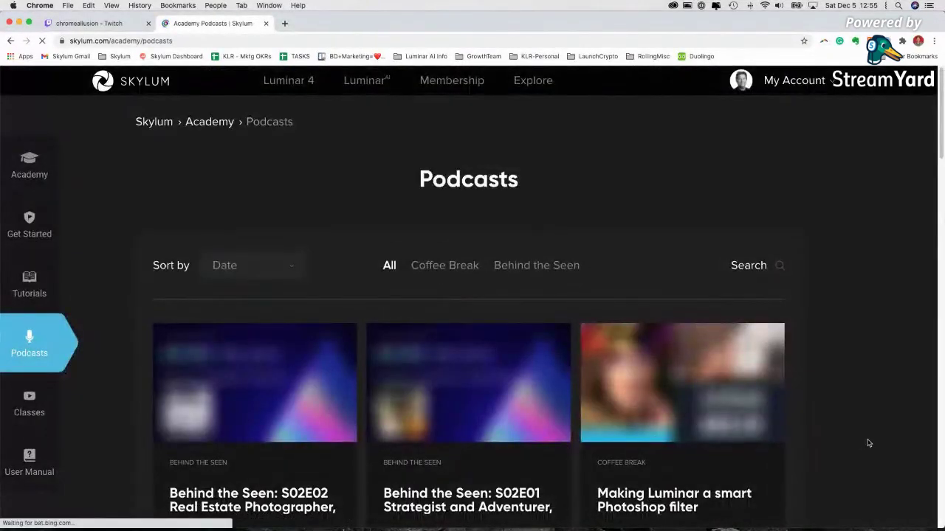
scroll(868, 443, "down", 5)
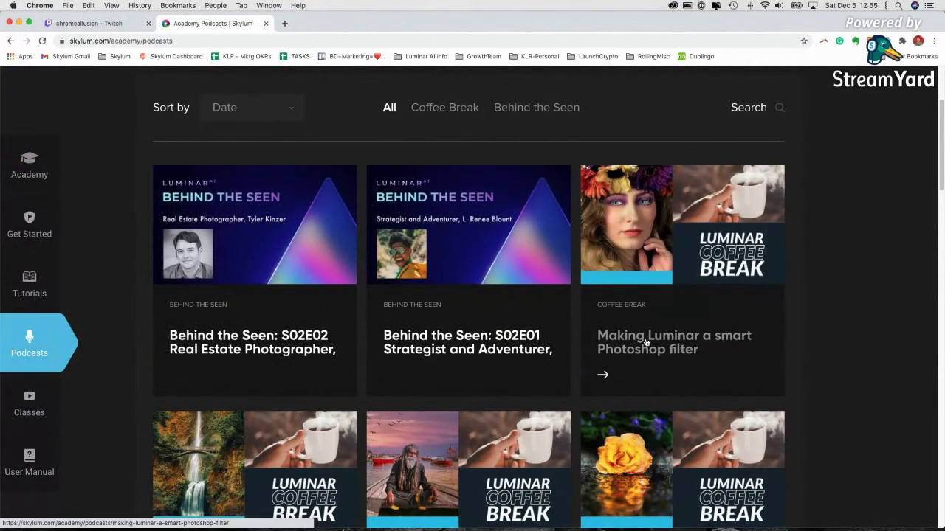
scroll(646, 341, "down", 3)
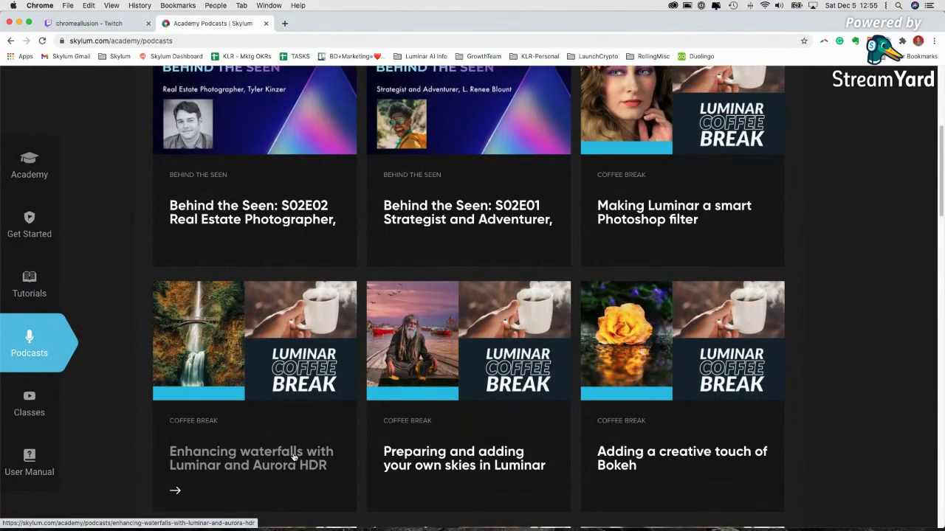
scroll(293, 457, "down", 4)
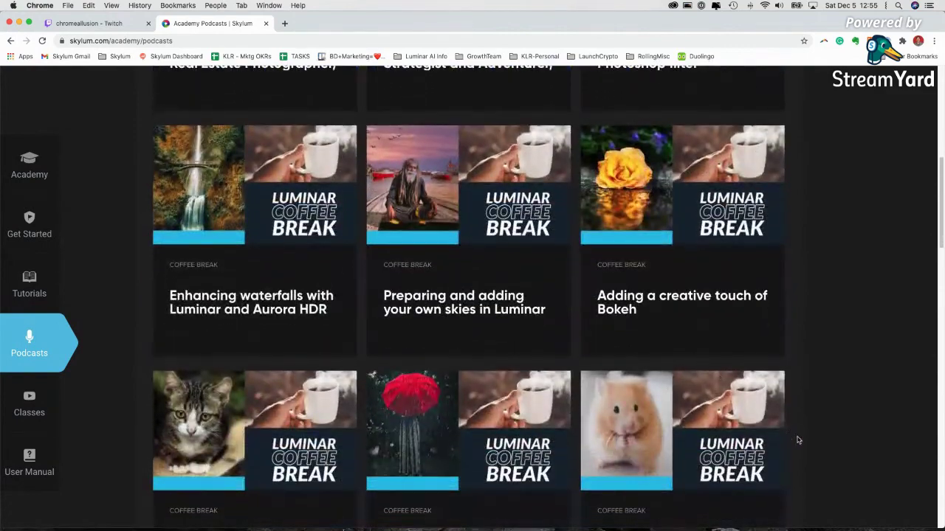
scroll(801, 441, "up", 3)
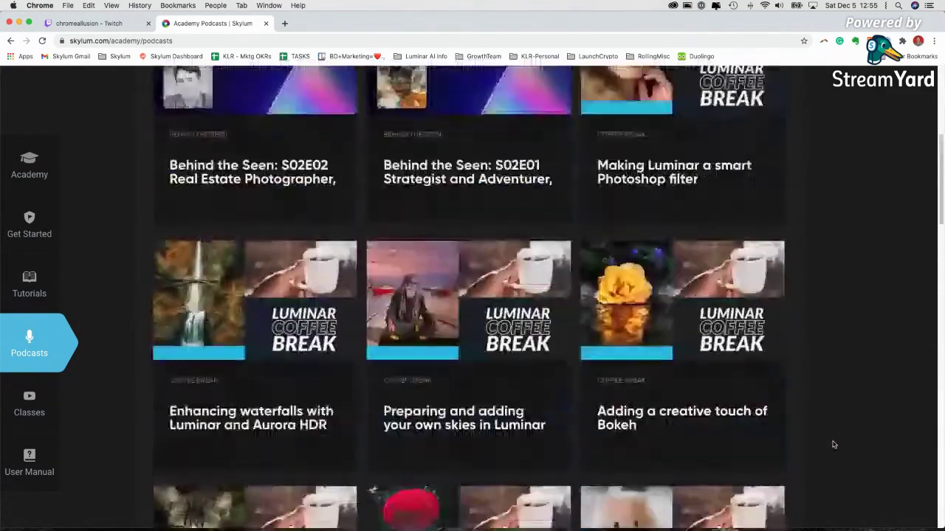
scroll(833, 445, "up", 5)
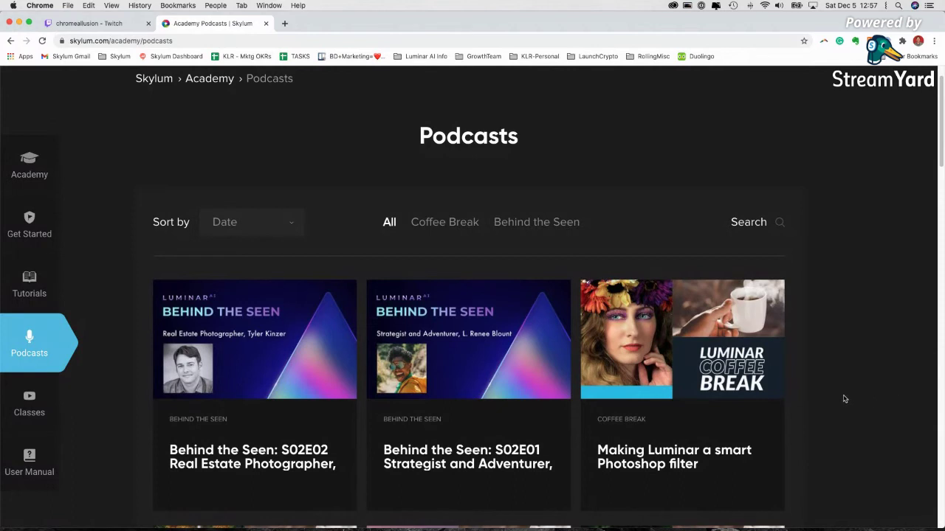
scroll(845, 400, "down", 1)
scroll(845, 399, "up", 1)
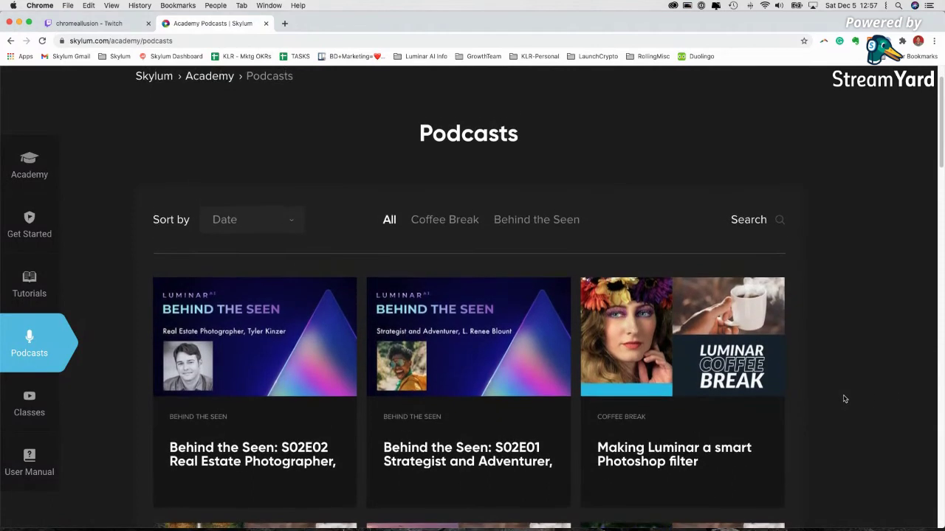
scroll(845, 400, "down", 1)
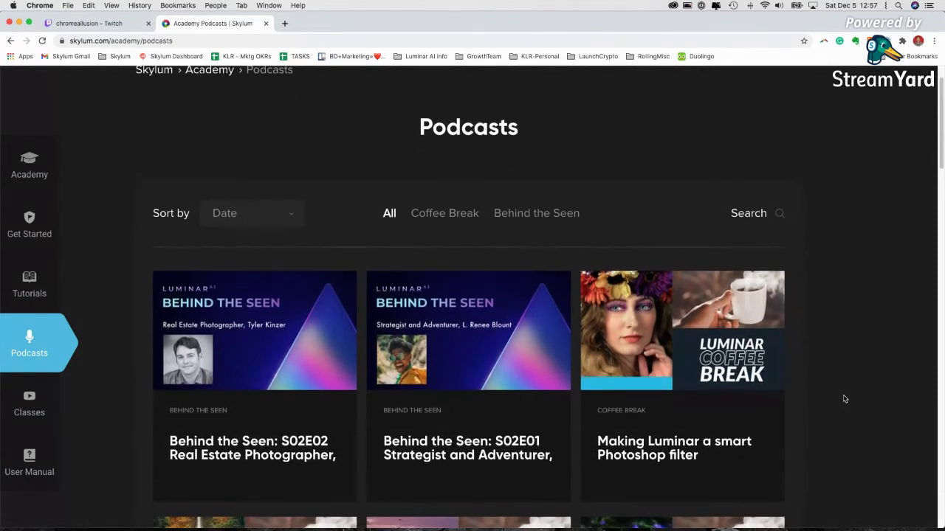
scroll(845, 399, "down", 1)
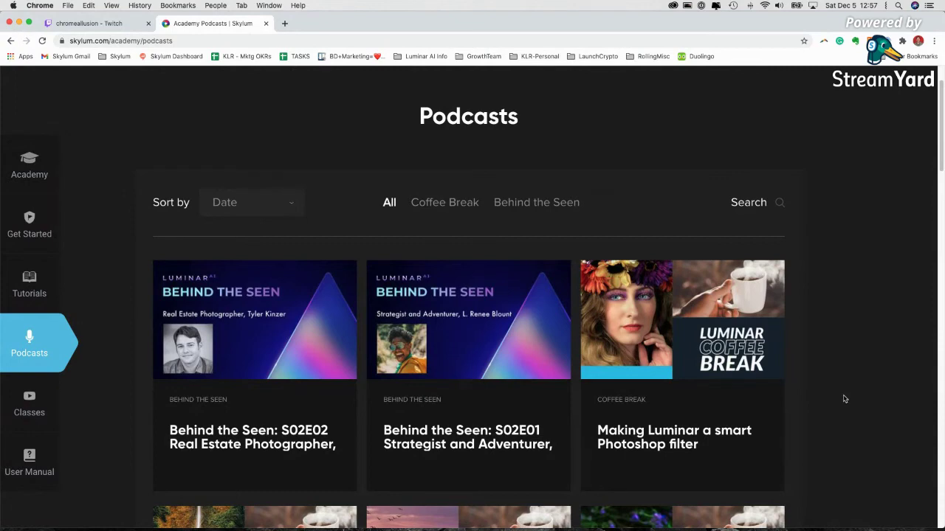
scroll(845, 400, "down", 10)
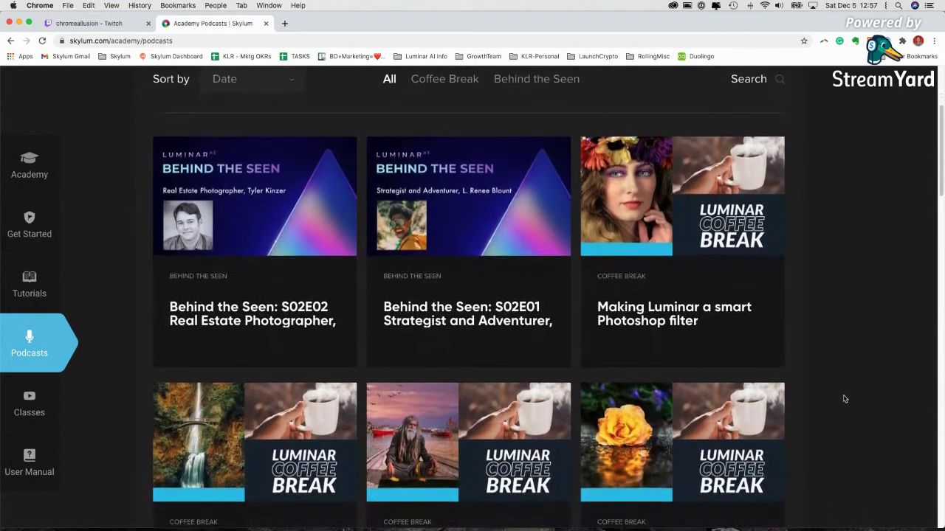
scroll(844, 399, "up", 8)
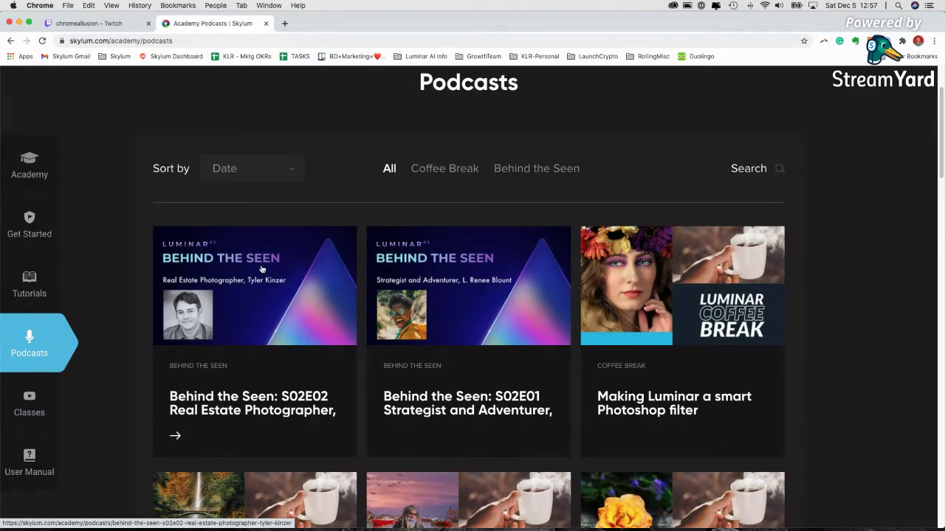
Open the Behind the Seen S02E02 real estate photographer episode and review its description, subscription links, video and sample photos.
left_click(264, 397)
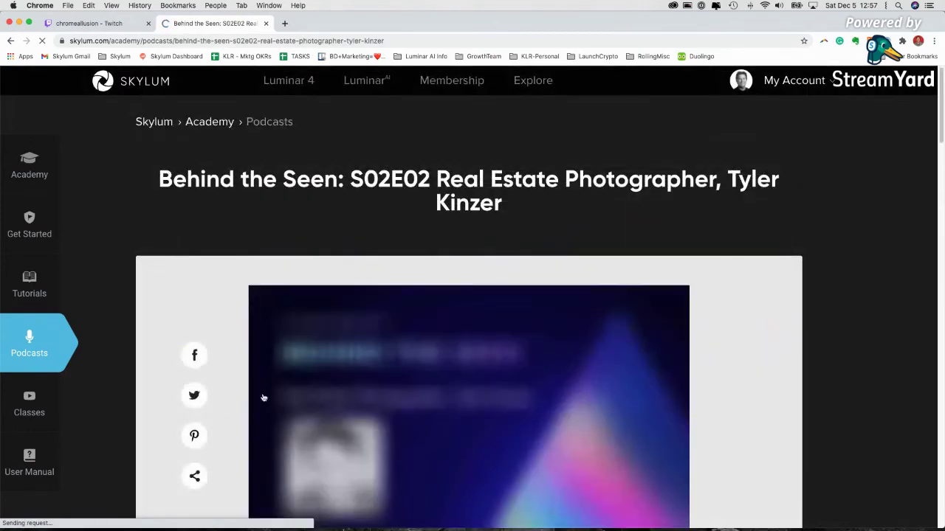
scroll(871, 411, "down", 5)
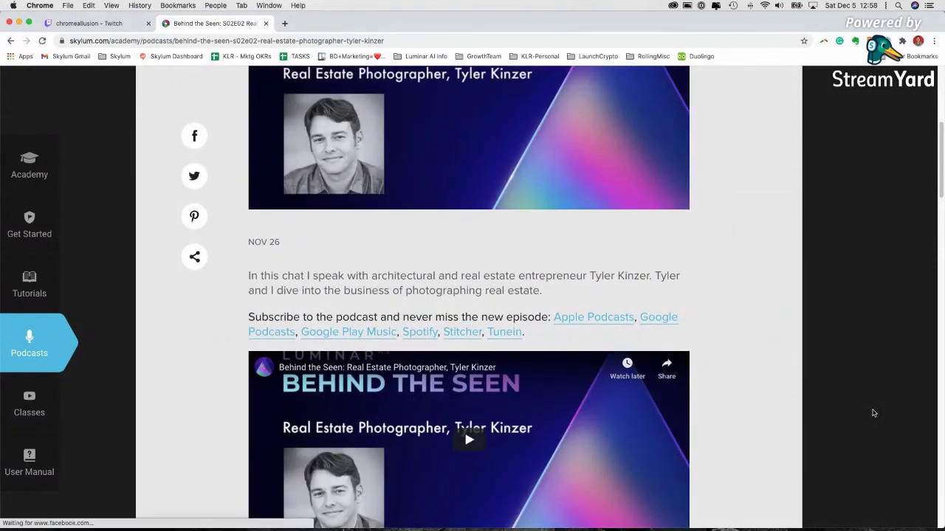
scroll(873, 413, "down", 1)
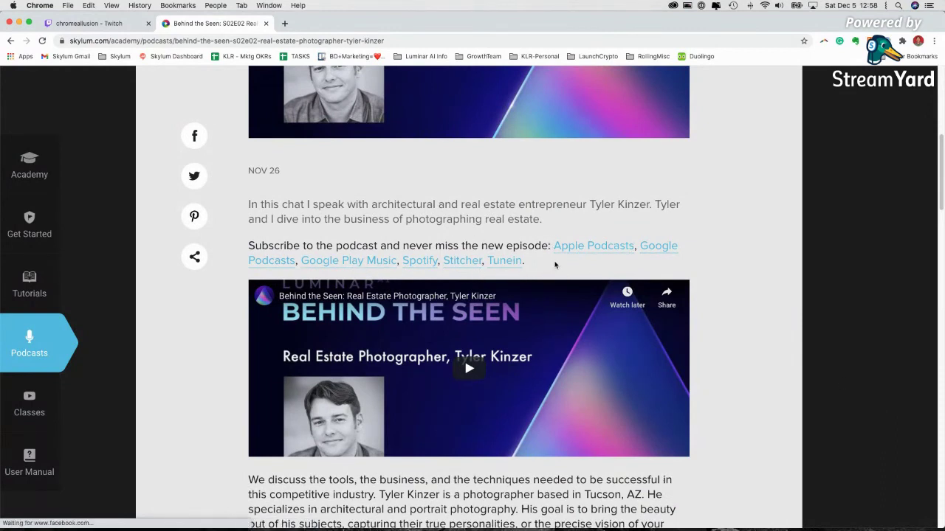
scroll(765, 310, "down", 5)
scroll(765, 310, "down", 10)
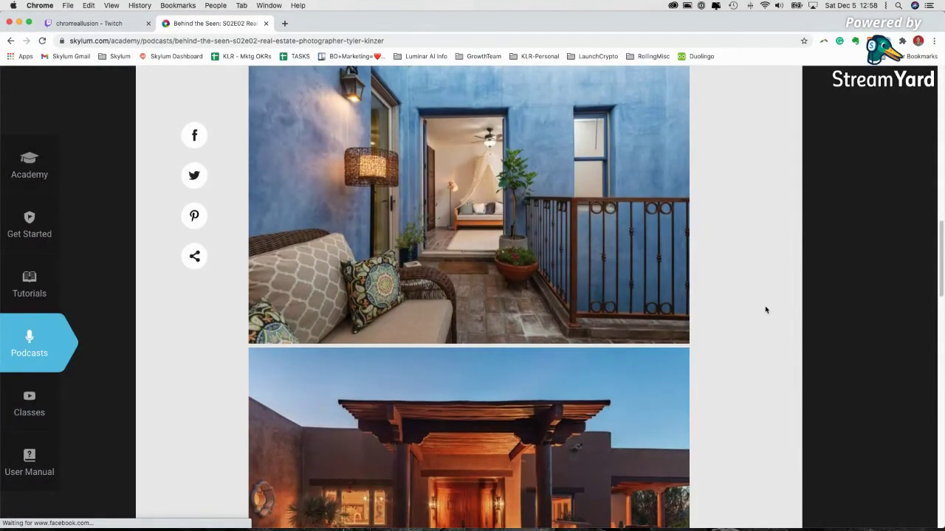
scroll(766, 310, "down", 5)
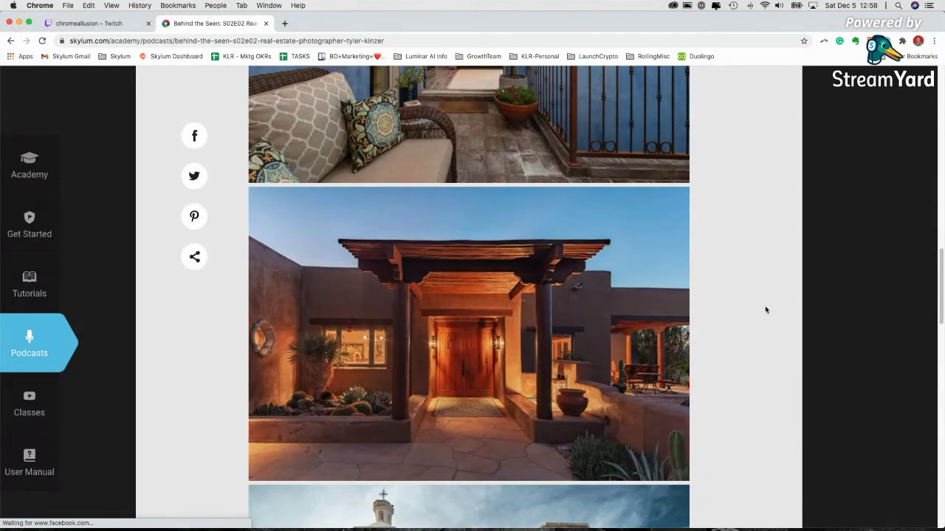
scroll(765, 310, "up", 20)
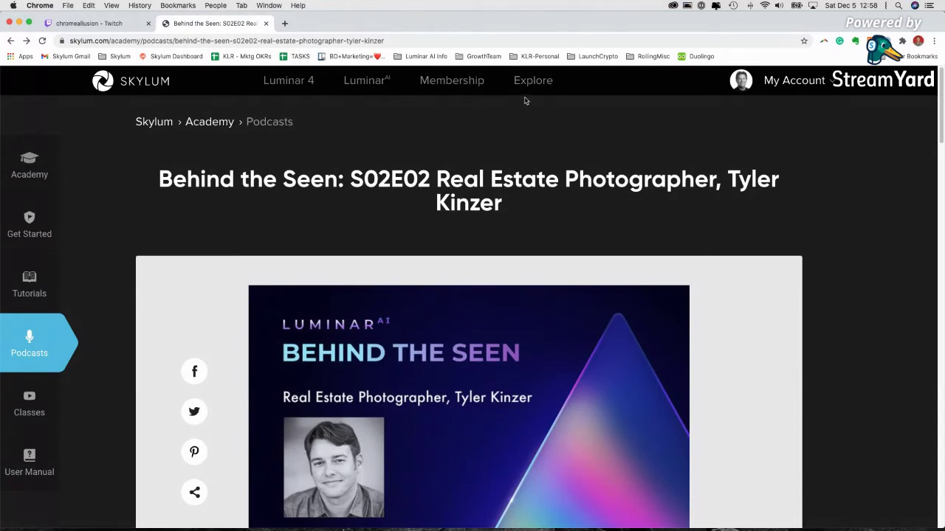
Go to the Luminar Live event page at skylum.com/luminar-live.
mouse_move(535, 87)
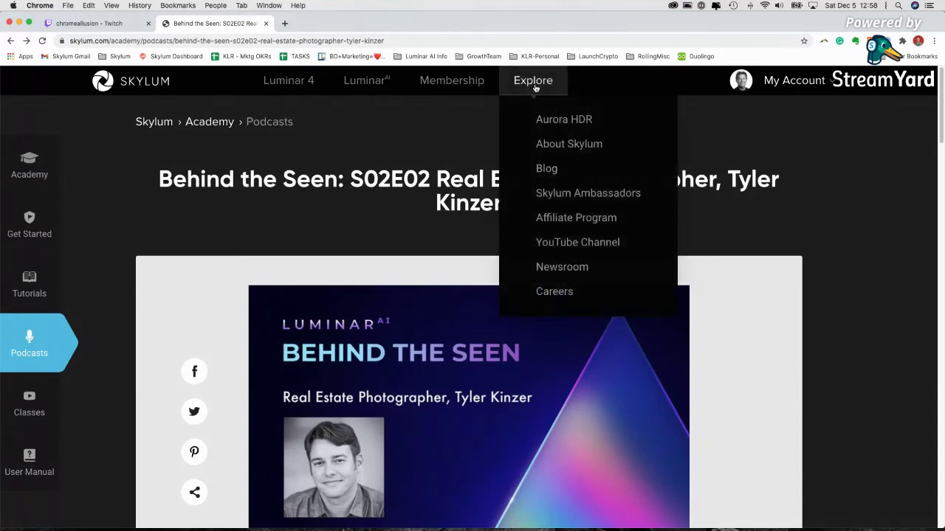
left_click(300, 40)
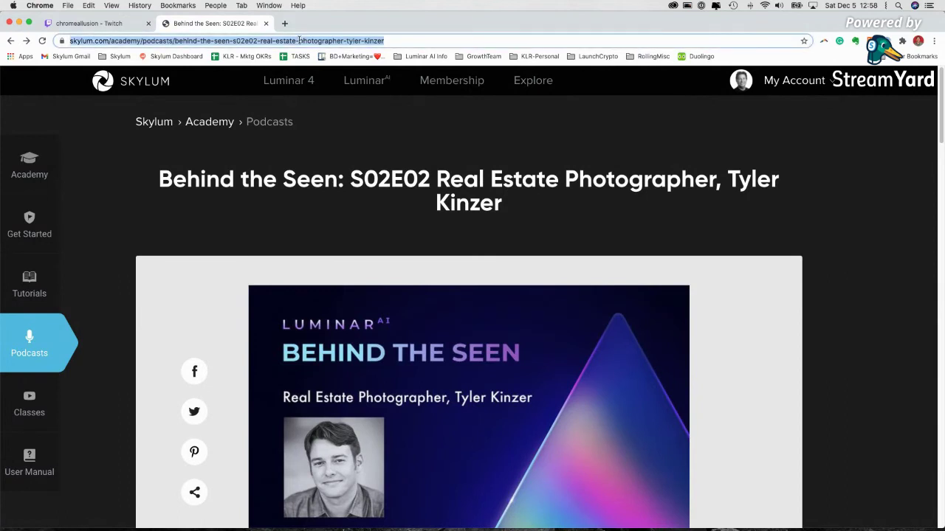
type("skylum.com/")
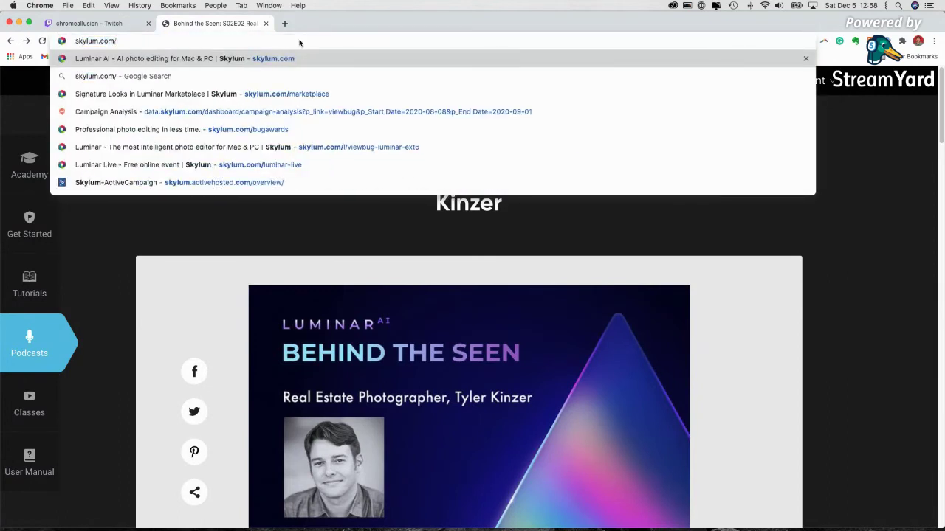
type("luminar-live")
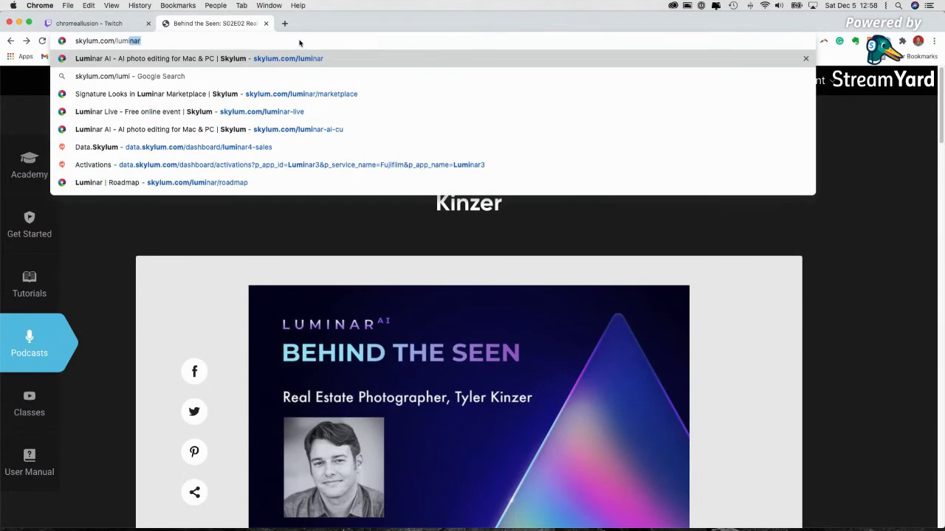
left_click(267, 113)
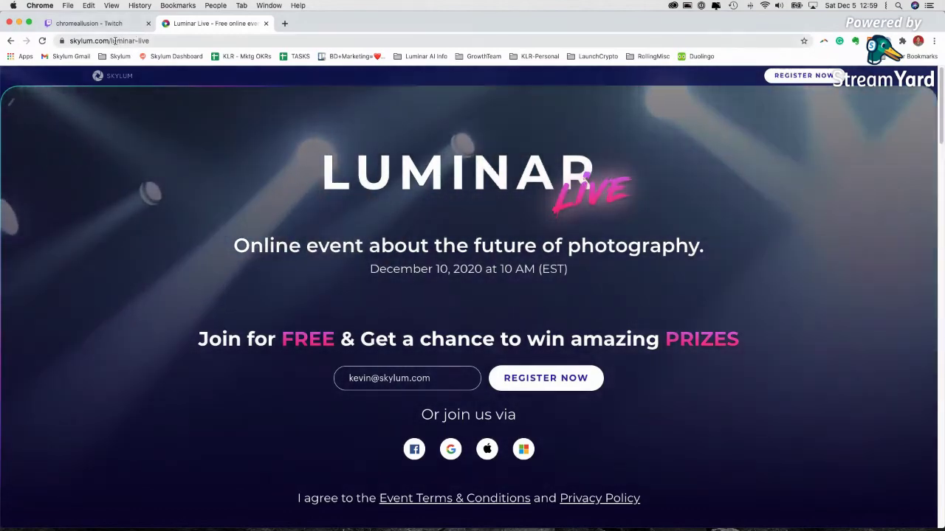
Copy the full web address of the Luminar Live event page.
left_click(115, 40)
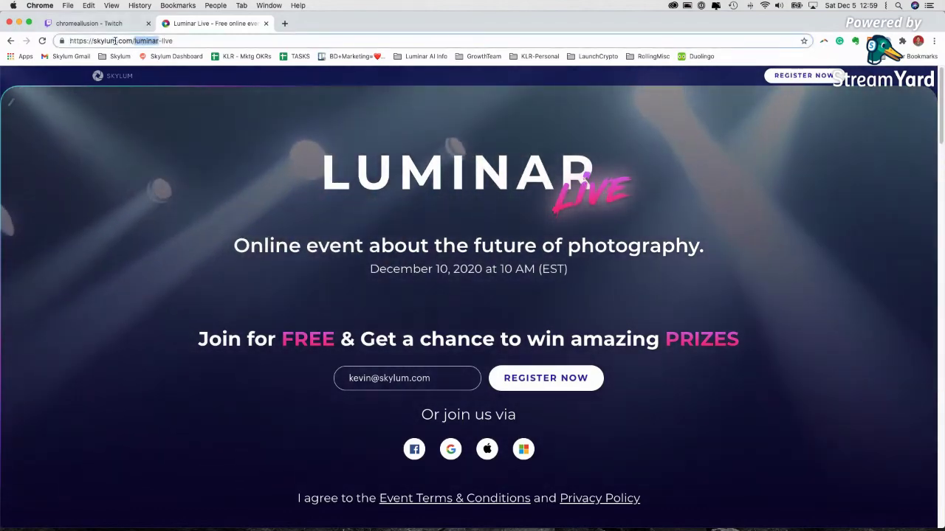
key("super+a")
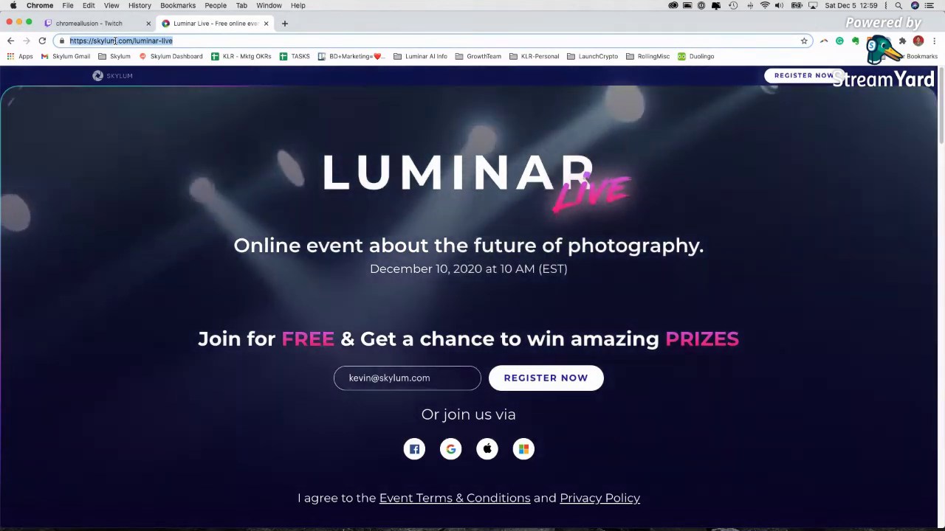
key("super+c")
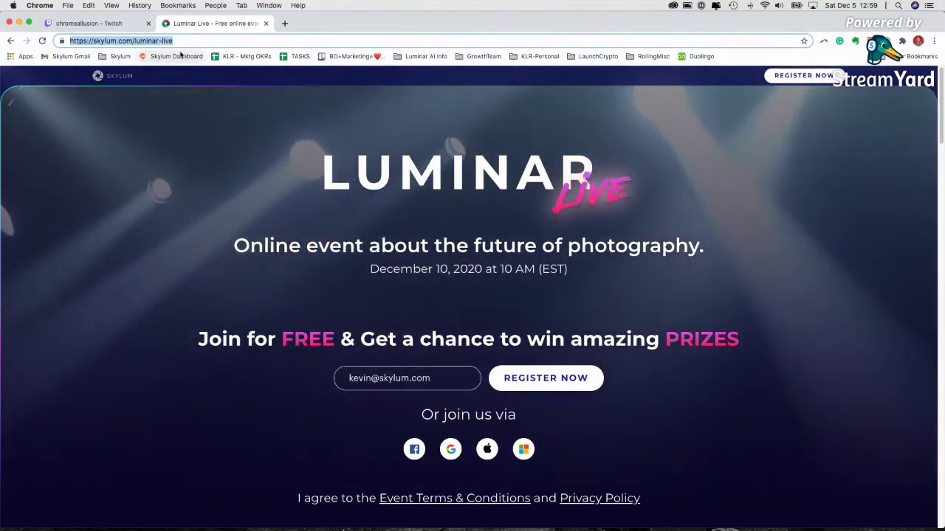
key("ctrl+Tab")
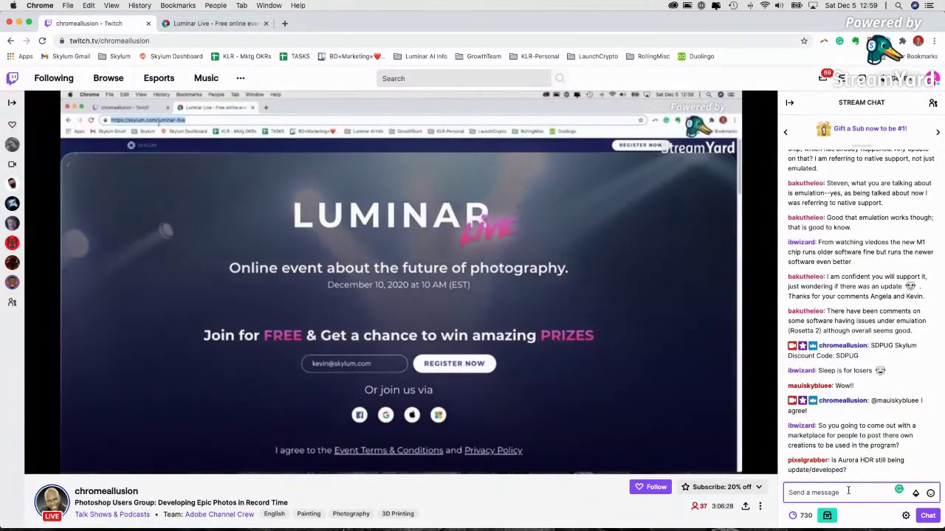
left_click(848, 491)
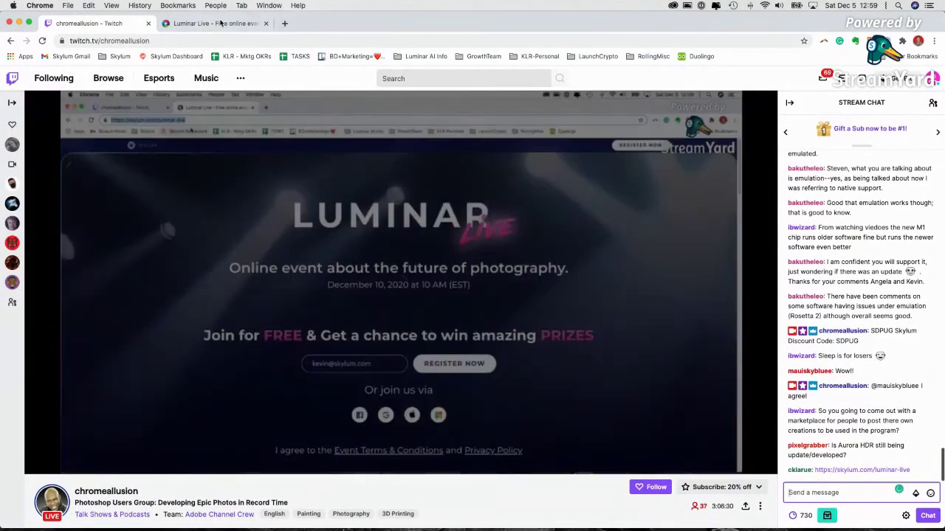
key("ctrl+Tab")
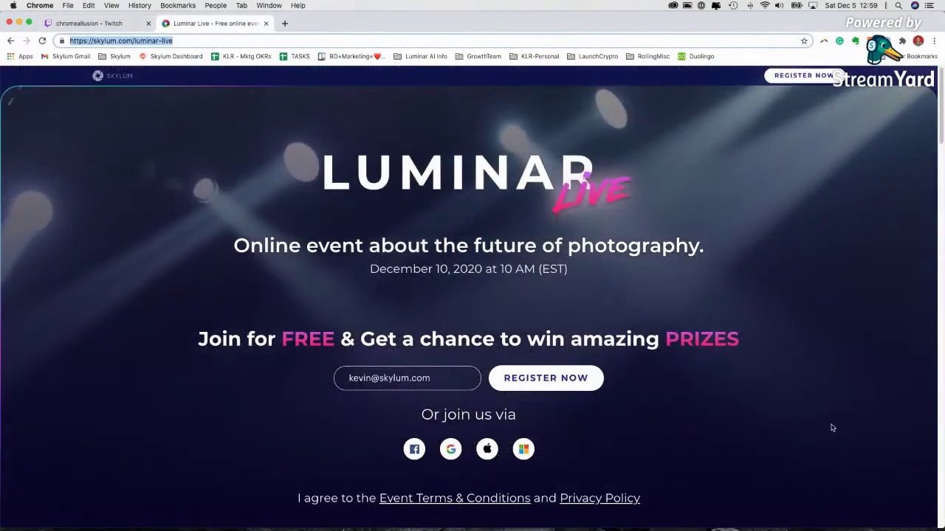
Look through the Luminar Live event introduction and the speaker line-up, including Victor Ha's short biography.
scroll(832, 428, "down", 4)
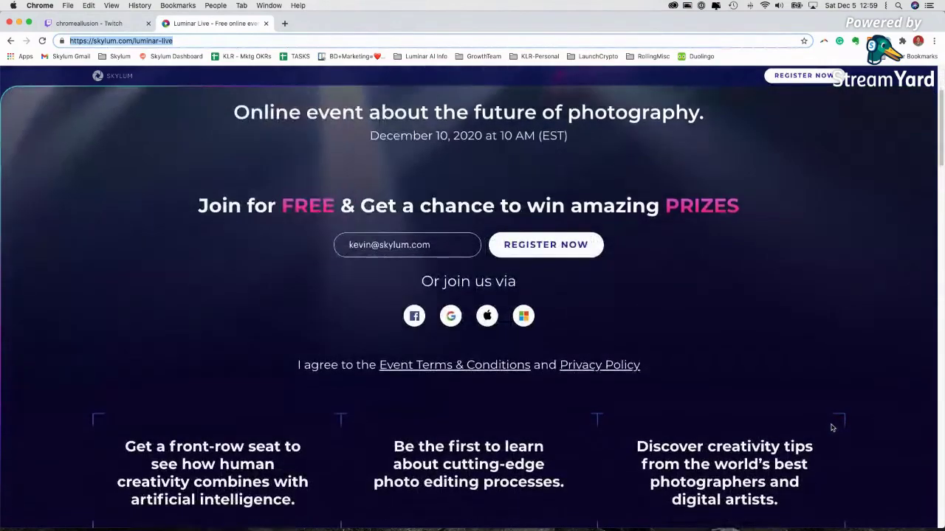
scroll(832, 428, "down", 5)
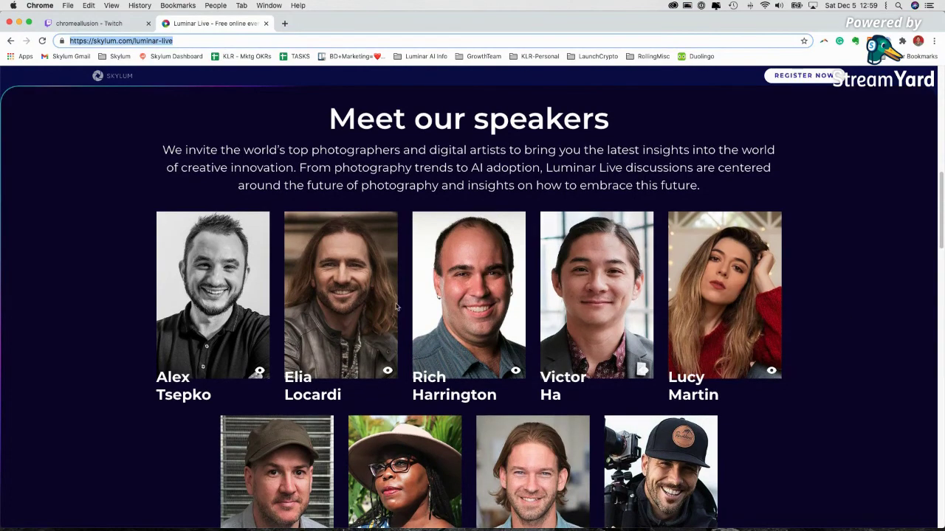
mouse_move(580, 348)
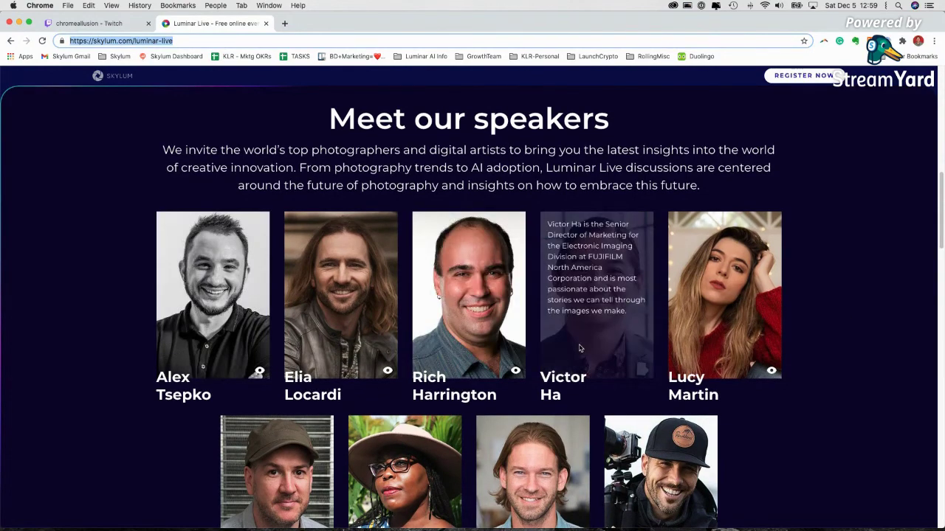
scroll(846, 450, "down", 5)
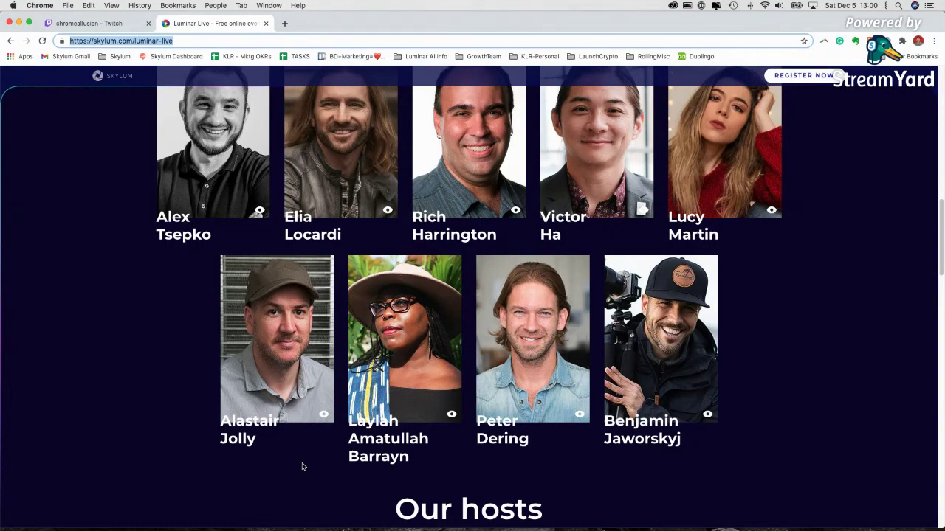
Review the Luminar Live hosts and the full December 10, 2020 event schedule.
scroll(302, 467, "down", 5)
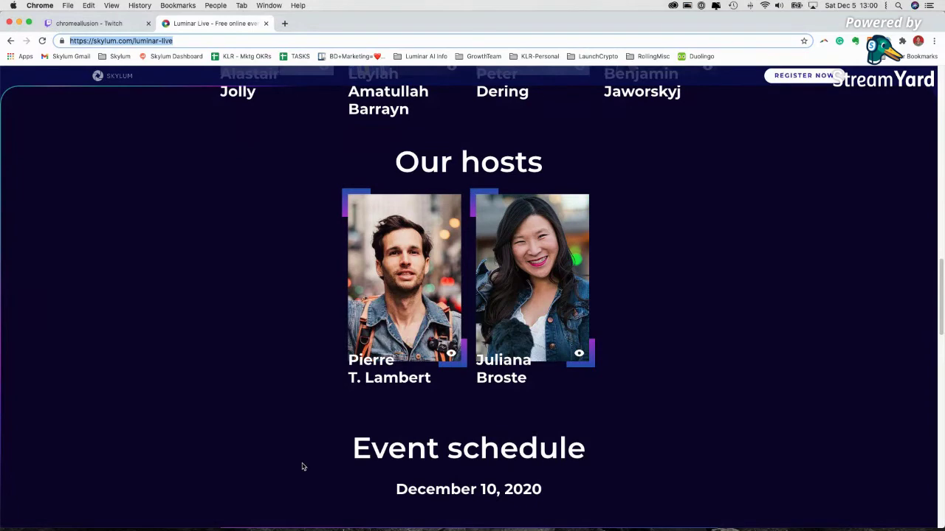
scroll(302, 466, "down", 5)
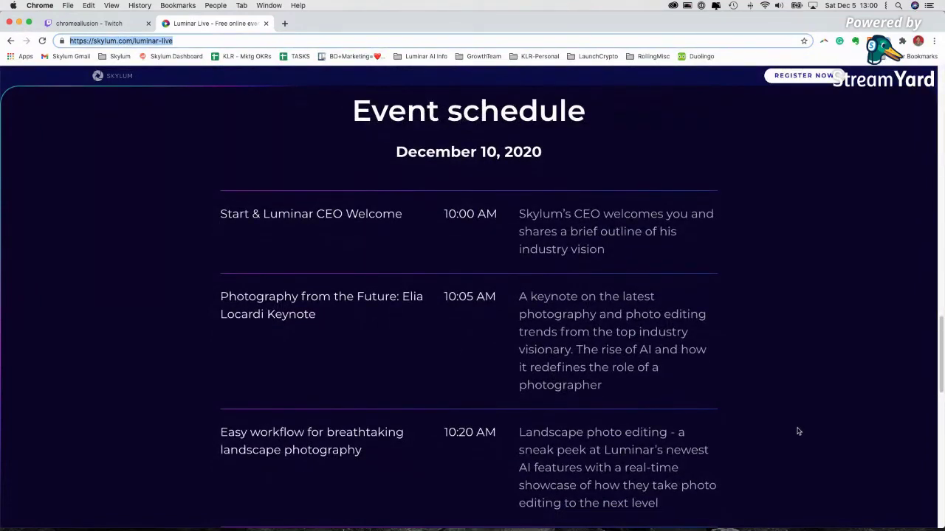
scroll(800, 443, "down", 2)
scroll(800, 445, "down", 1)
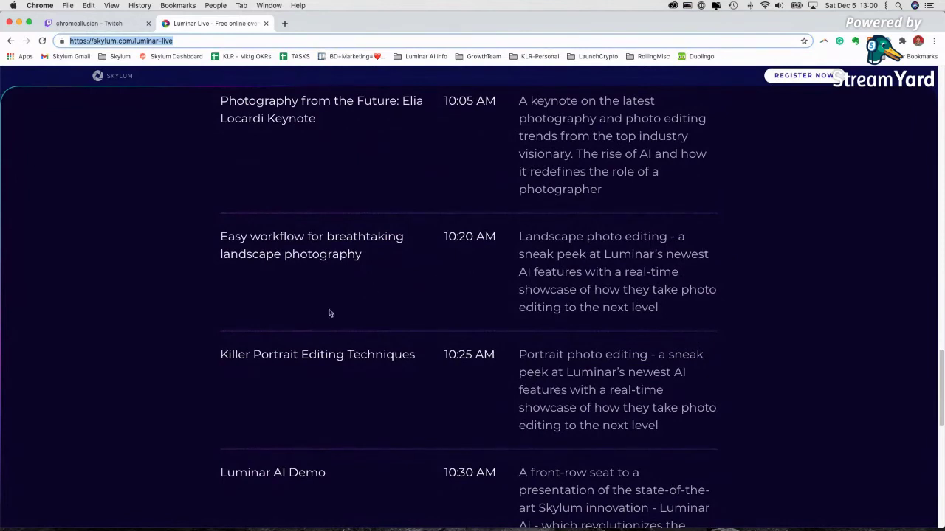
scroll(757, 359, "down", 2)
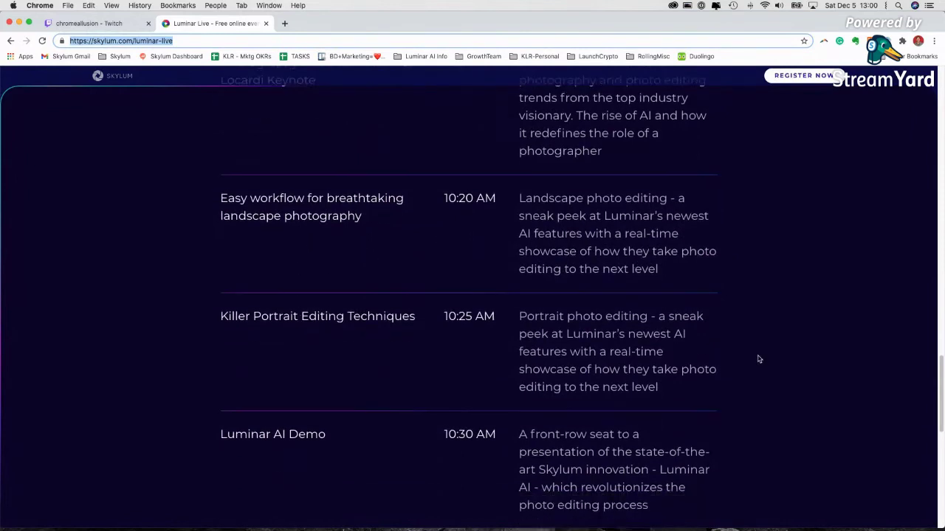
scroll(758, 359, "down", 1)
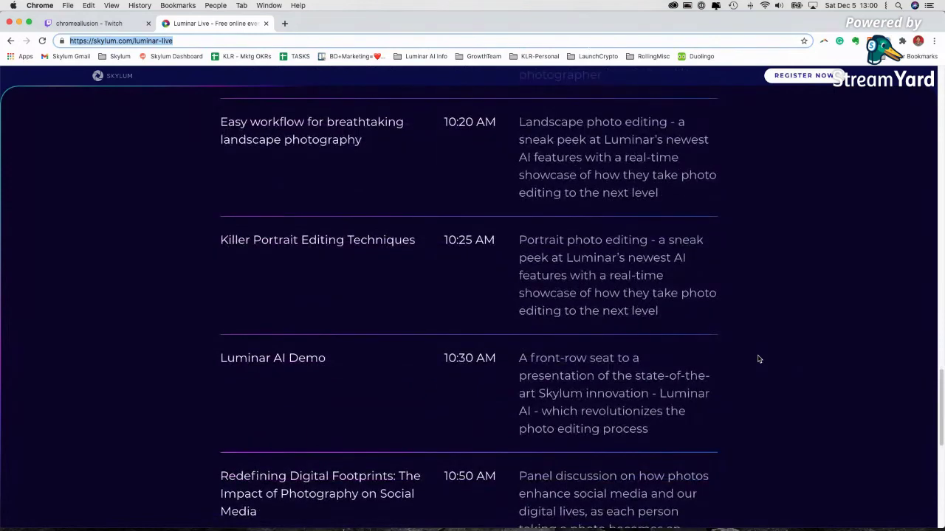
scroll(758, 359, "down", 5)
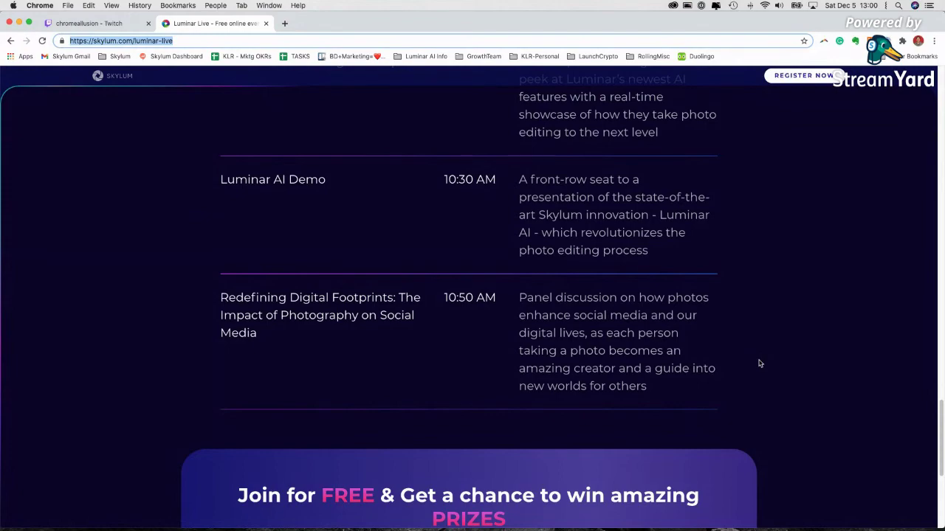
Go from the event page to Skylum's about page and open the Luminar AI page.
scroll(731, 403, "up", 10)
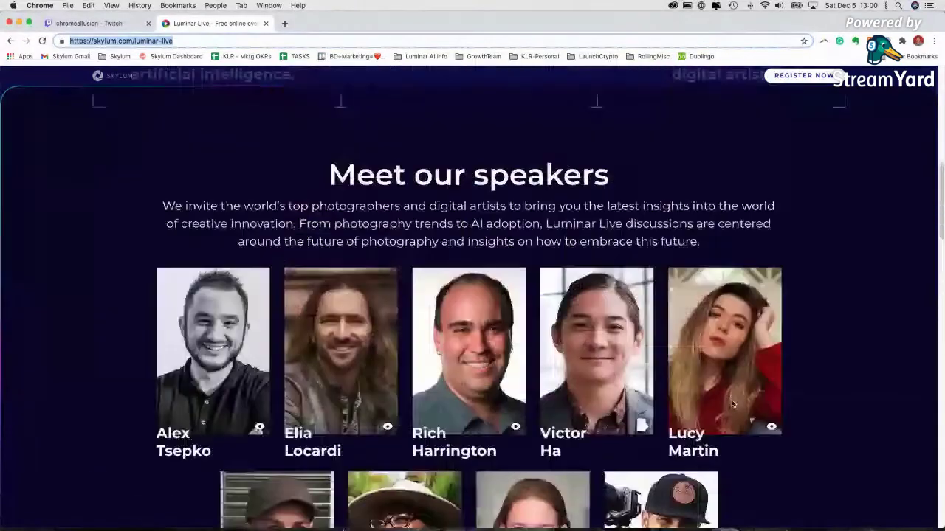
scroll(732, 403, "up", 10)
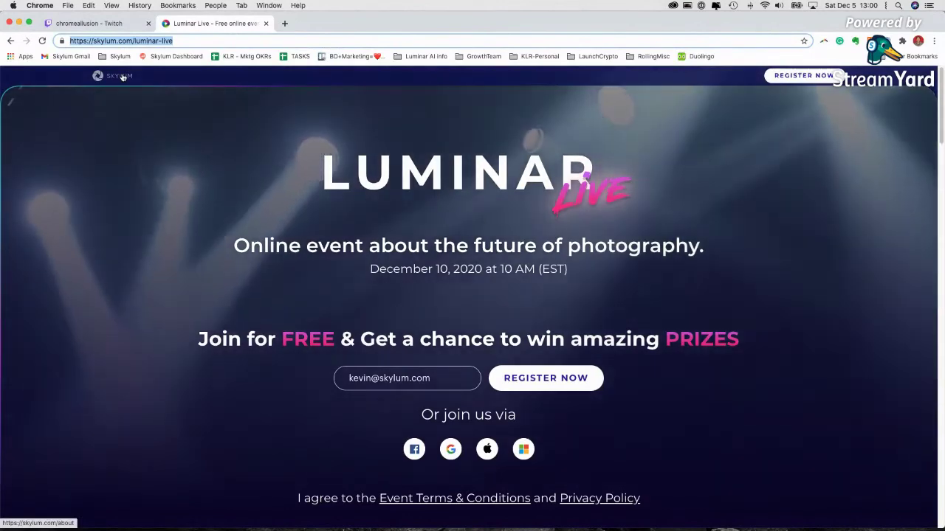
left_click(122, 77)
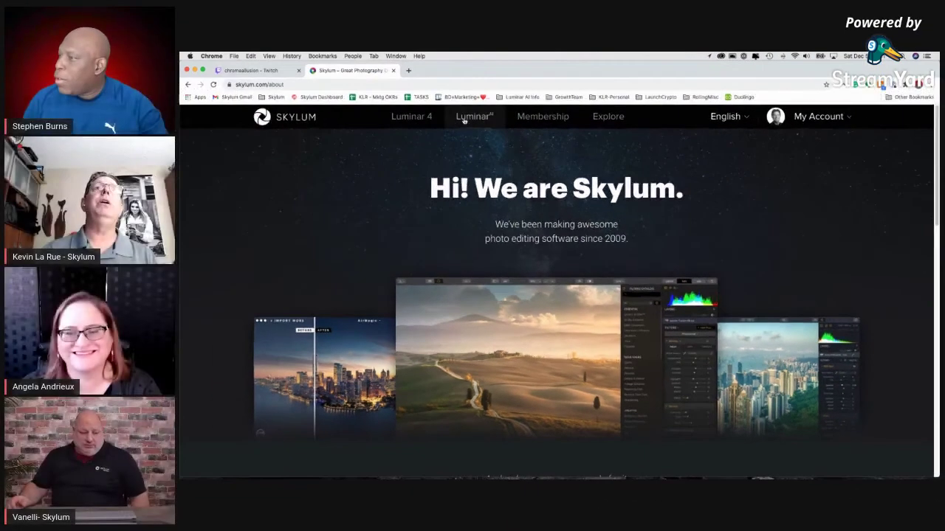
left_click(470, 118)
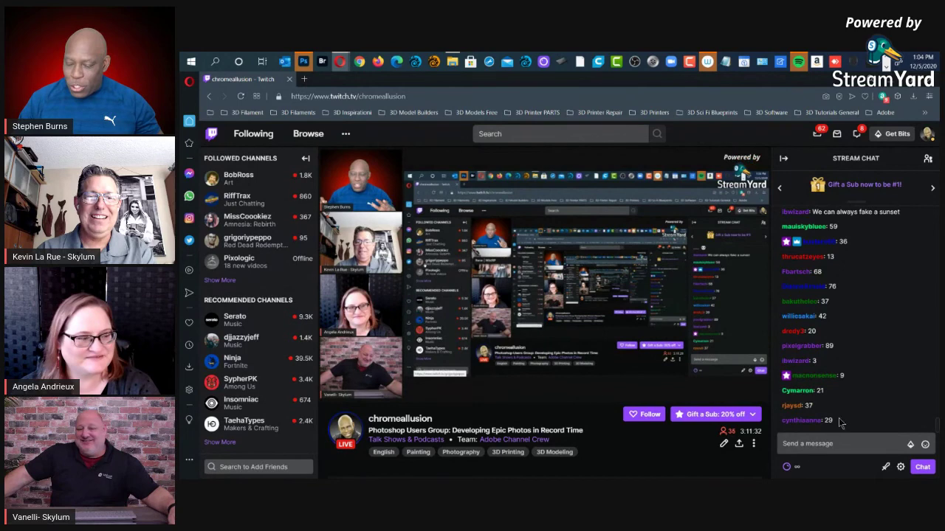
Look through the numbers viewers guessed in the Twitch stream chat and highlight the entry with 89.
scroll(859, 294, "up", 1)
scroll(858, 294, "up", 2)
scroll(858, 295, "down", 4)
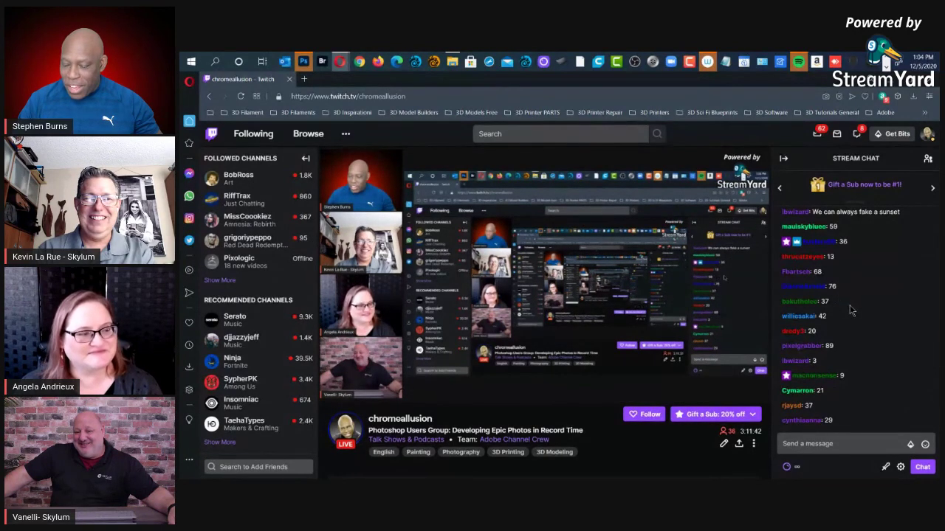
scroll(850, 313, "up", 3)
scroll(850, 313, "down", 3)
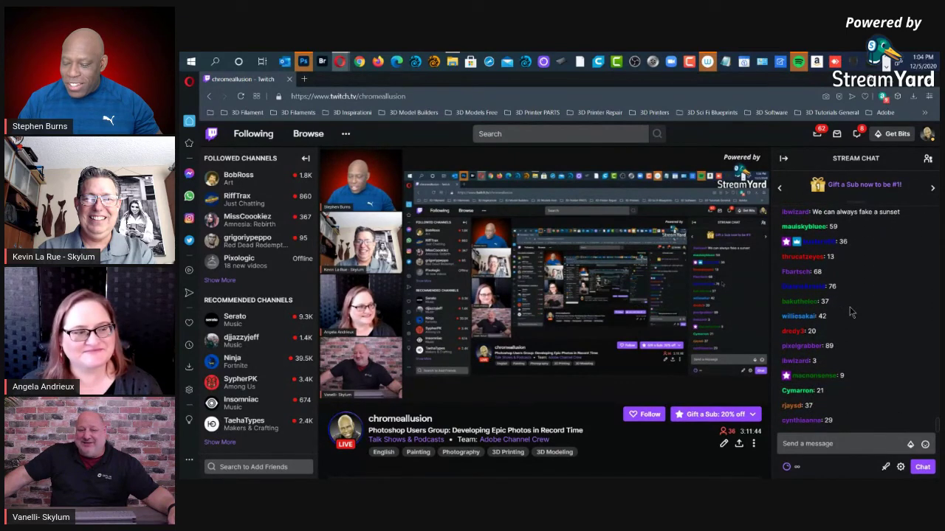
scroll(851, 313, "up", 2)
scroll(850, 313, "down", 2)
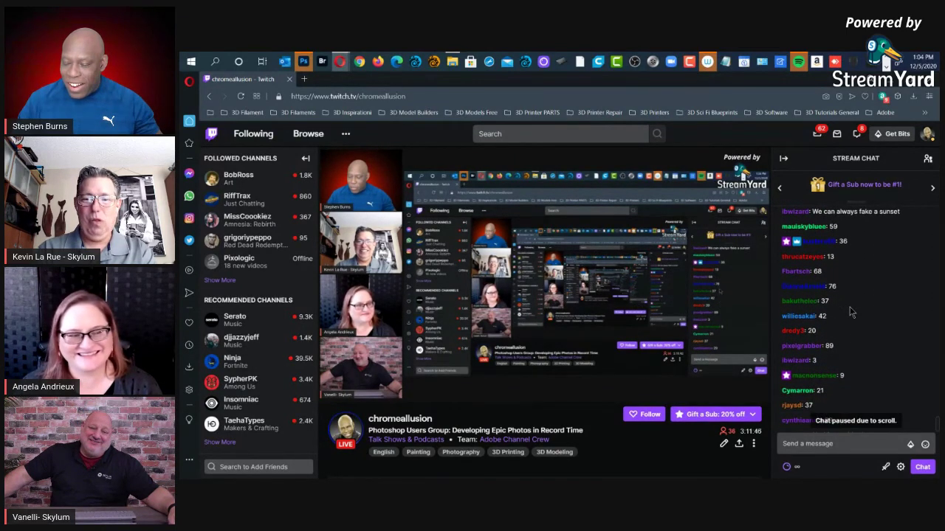
scroll(850, 313, "down", 2)
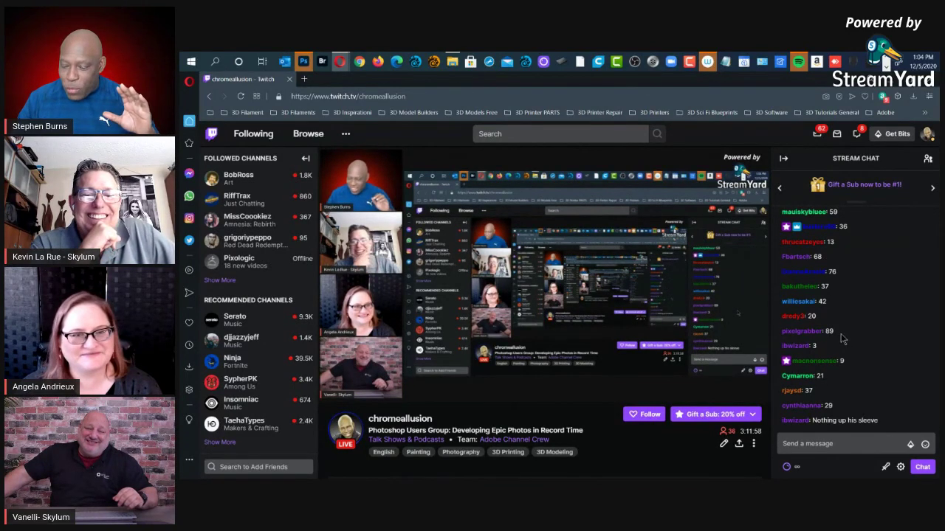
left_click_drag(842, 338, 781, 333)
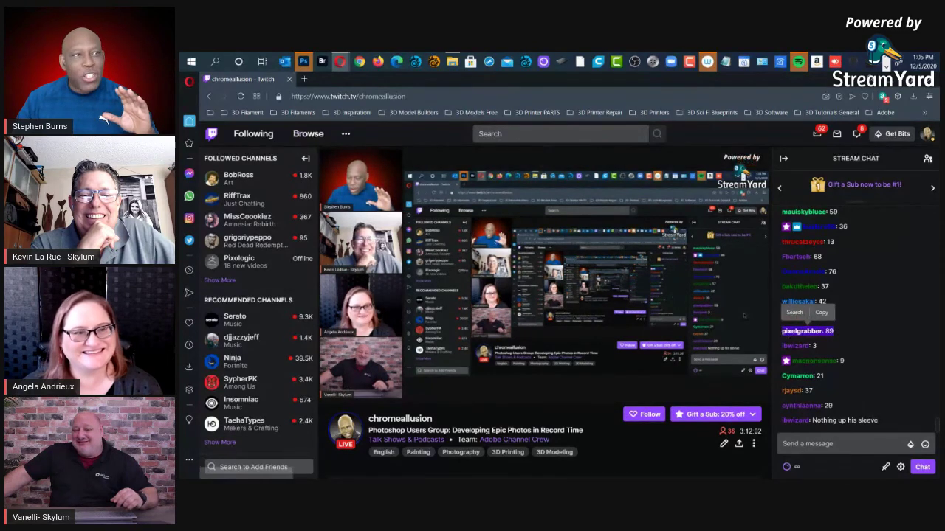
Switch to WordPad, bring the document with the number 88 onto the shared screen, and move it out of view.
key("alt+Tab")
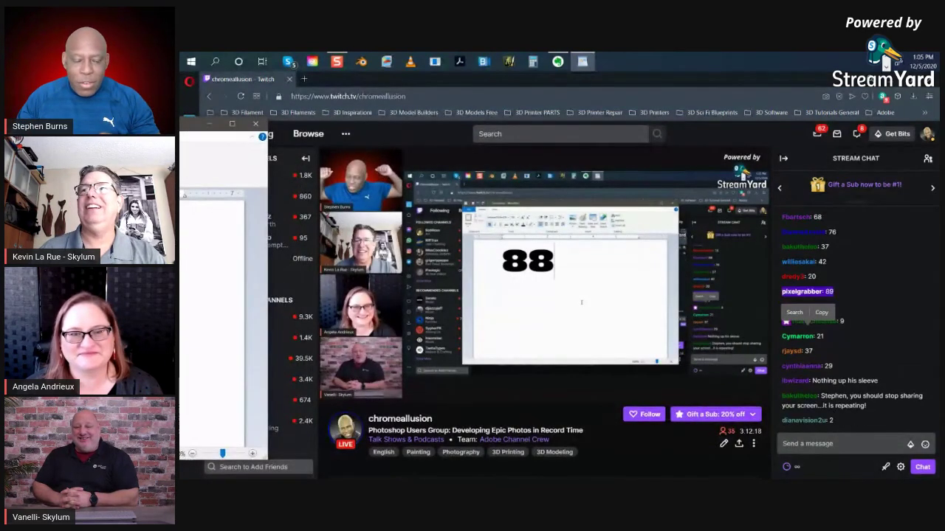
left_click_drag(125, 127, 665, 111)
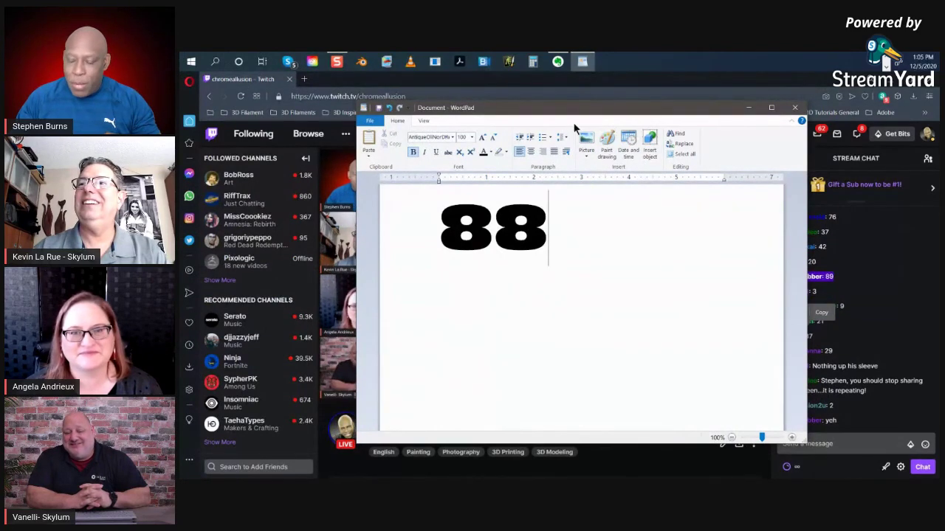
left_click_drag(665, 111, 708, 144)
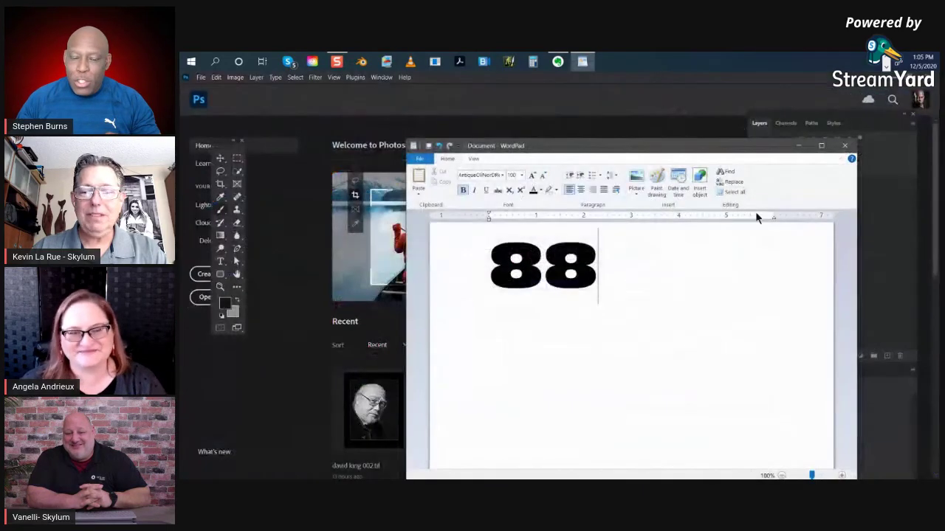
left_click_drag(738, 146, 688, 95)
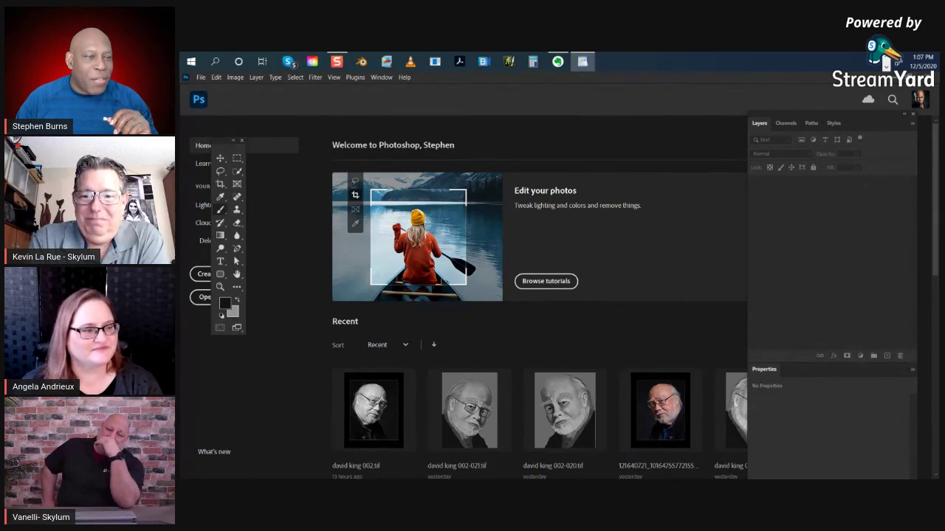
Show the WordPad document with the number 10 over Photoshop and move it off the shared screen.
key("alt+Tab")
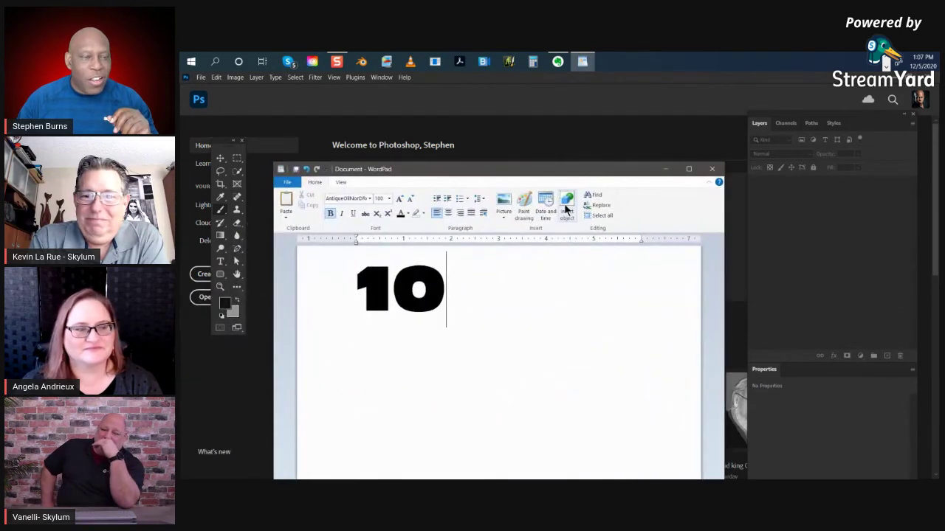
left_click_drag(567, 169, 557, 124)
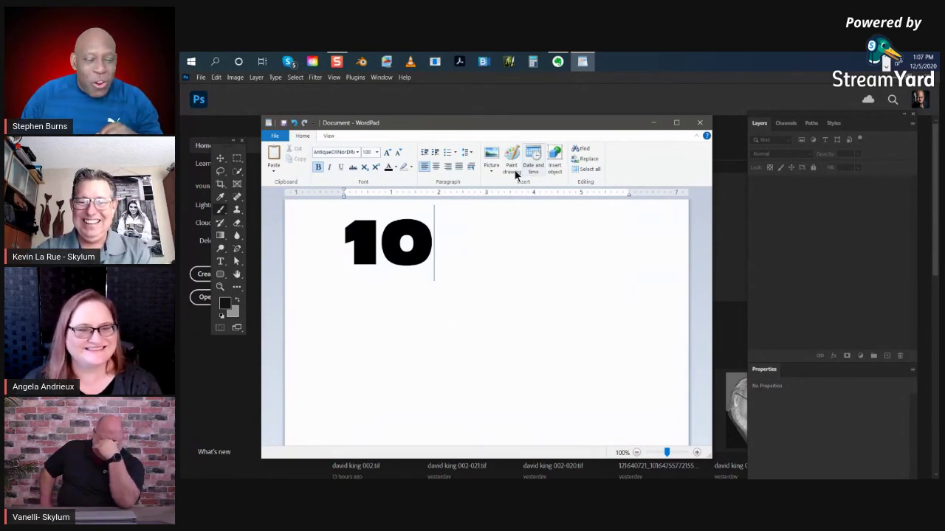
left_click_drag(524, 122, 244, 472)
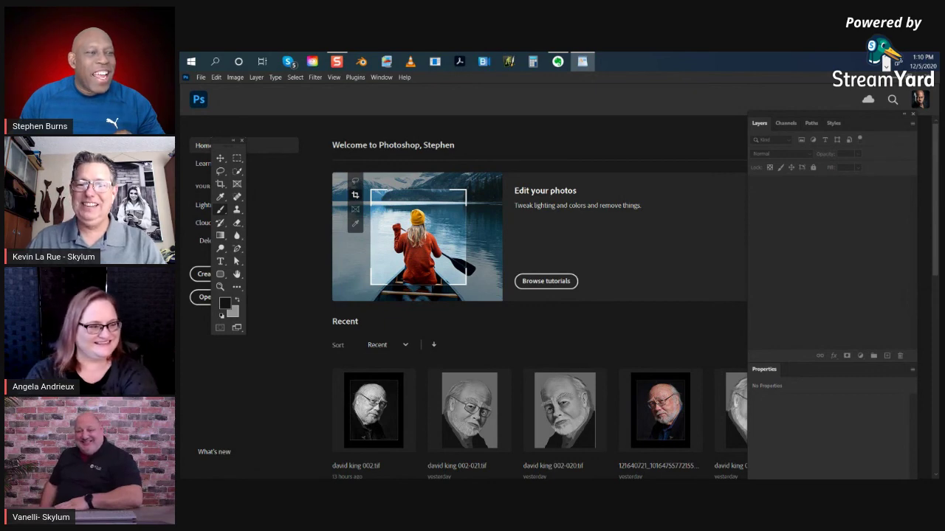
Bring the WordPad document with the number 5 onto the shared screen and move it away again.
left_click_drag(179, 337, 629, 88)
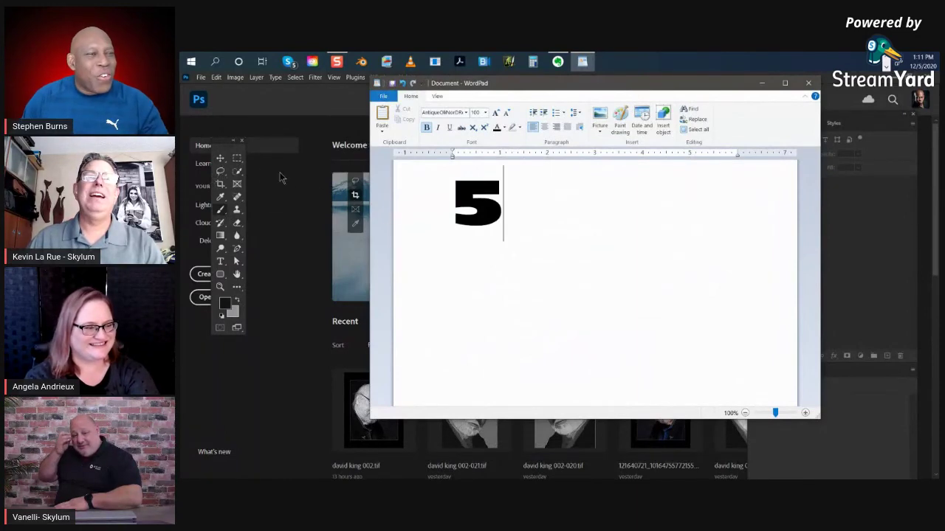
left_click_drag(664, 88, 180, 89)
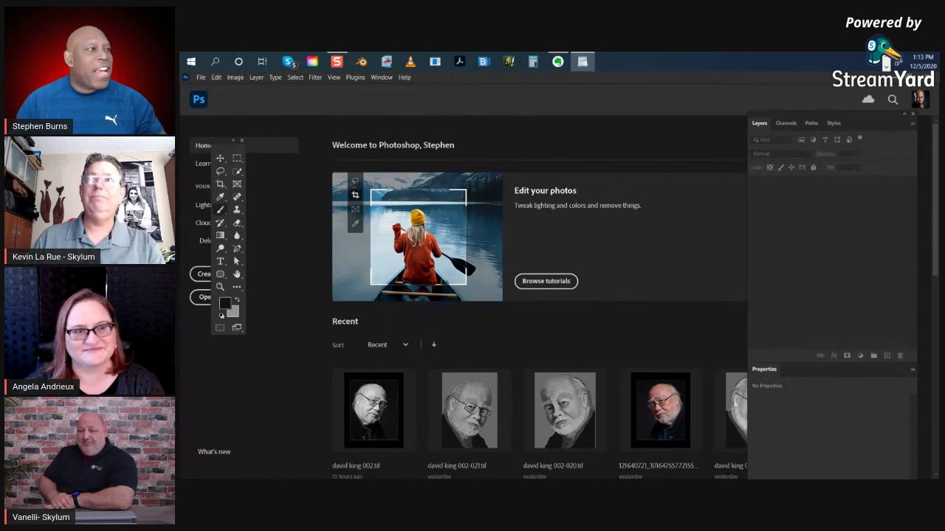
Bring the WordPad document with the number 2 into view over Photoshop and minimize its window.
left_click_drag(205, 472, 357, 150)
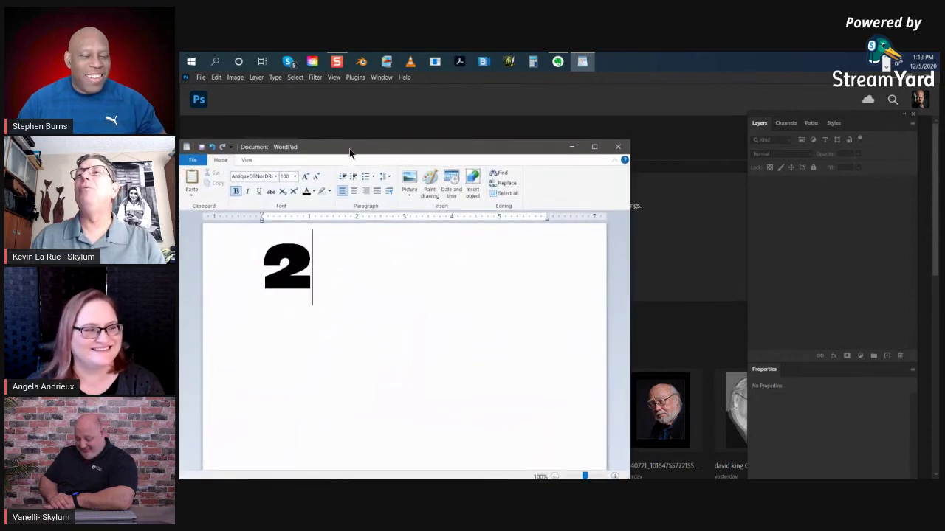
left_click_drag(350, 152, 380, 156)
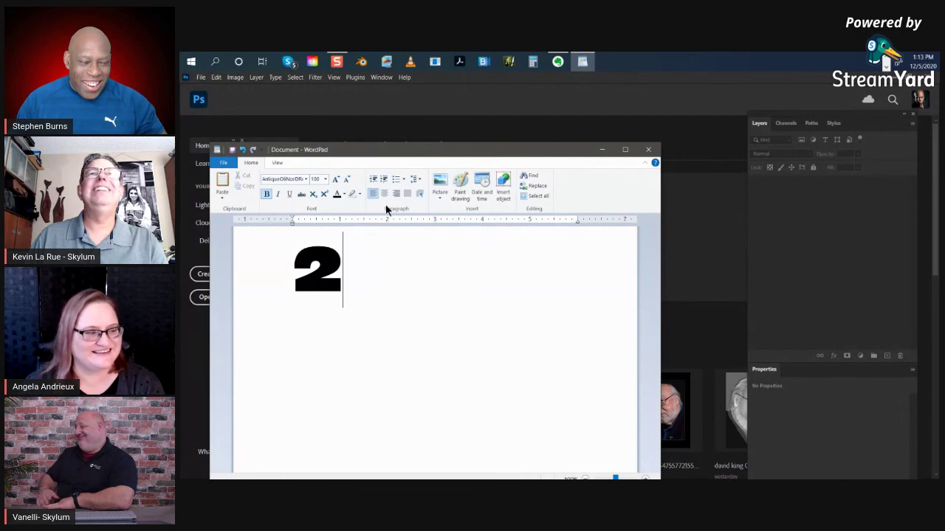
left_click(601, 149)
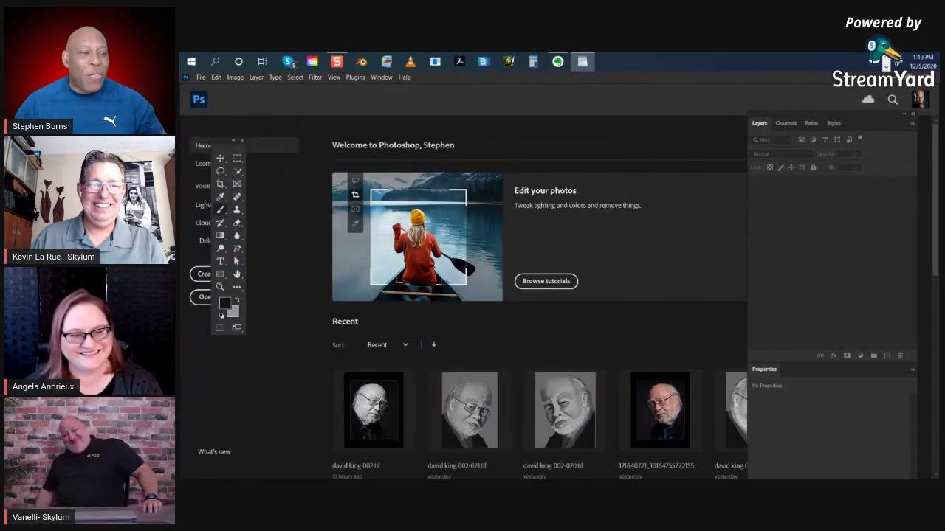